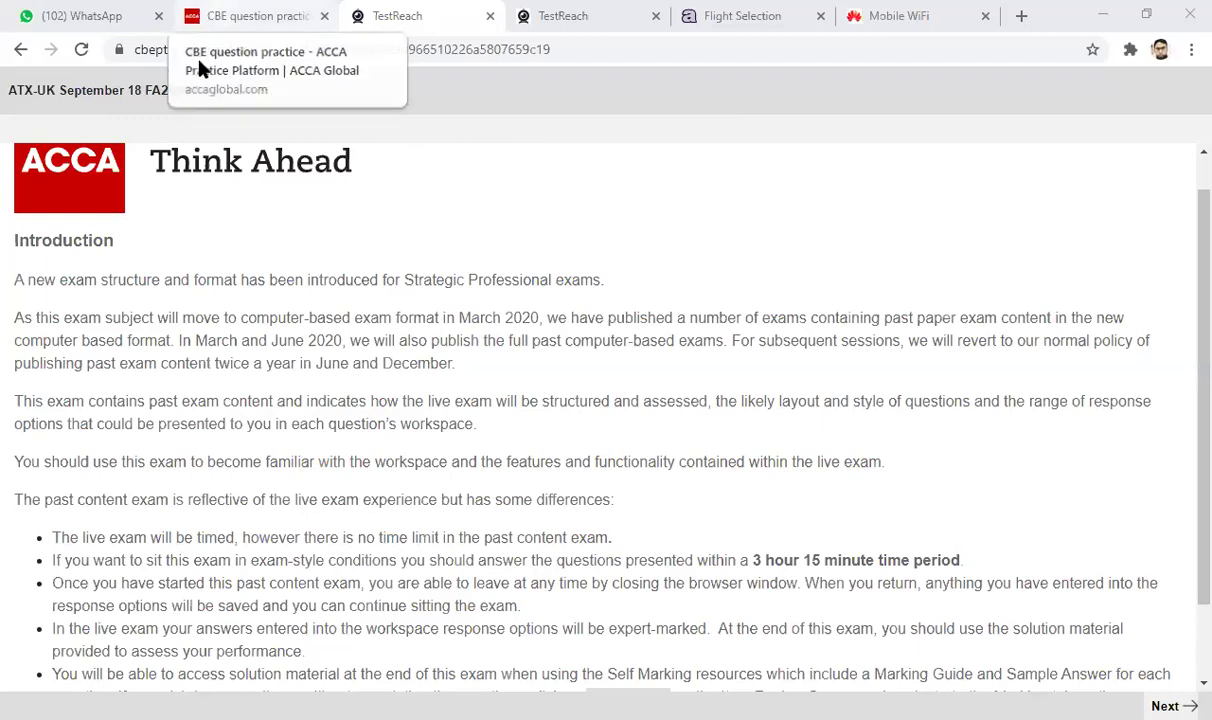
Review the ATX CBE question practice page on the ACCA site, including the United Kingdom practice exams and the blank workspace resource.
left_click(250, 16)
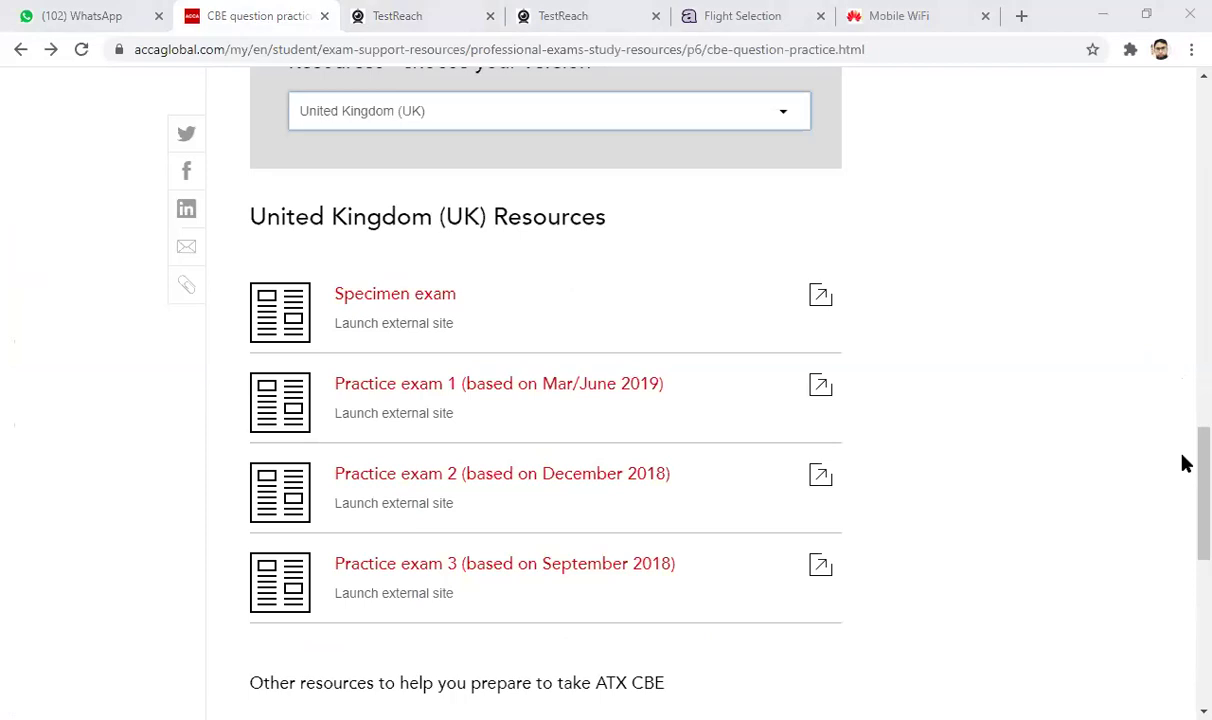
left_click_drag(1184, 465, 1184, 178)
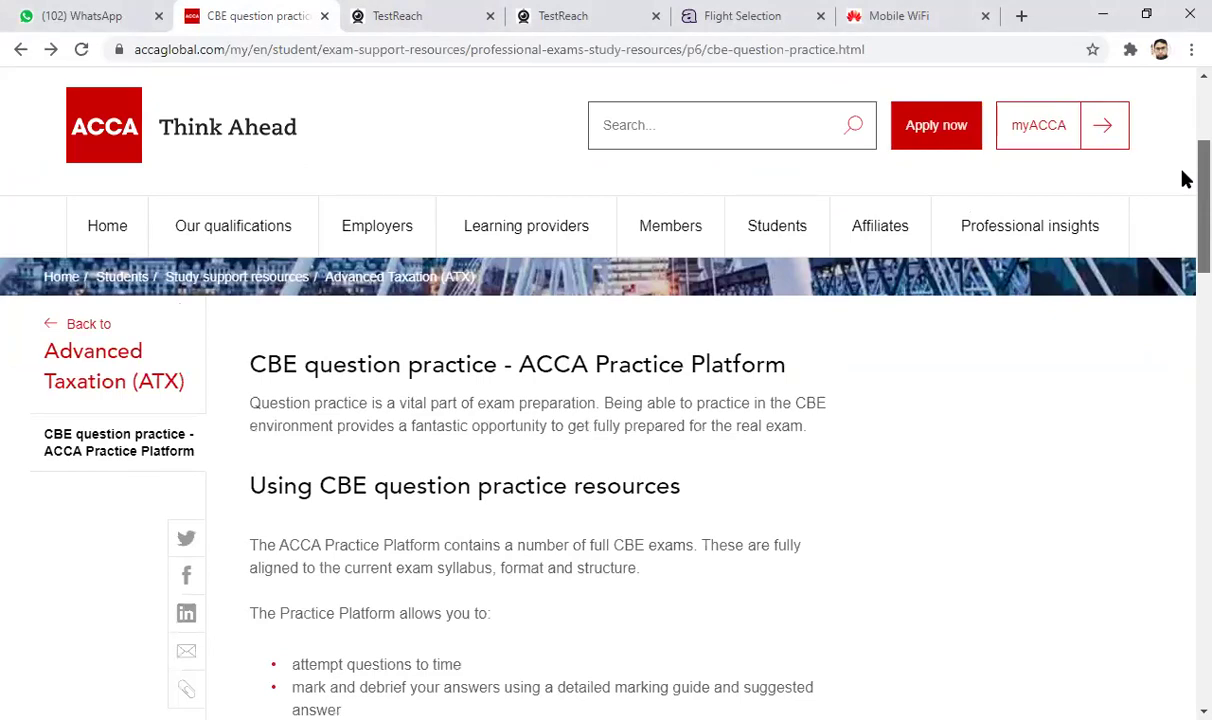
left_click_drag(1184, 178, 1163, 407)
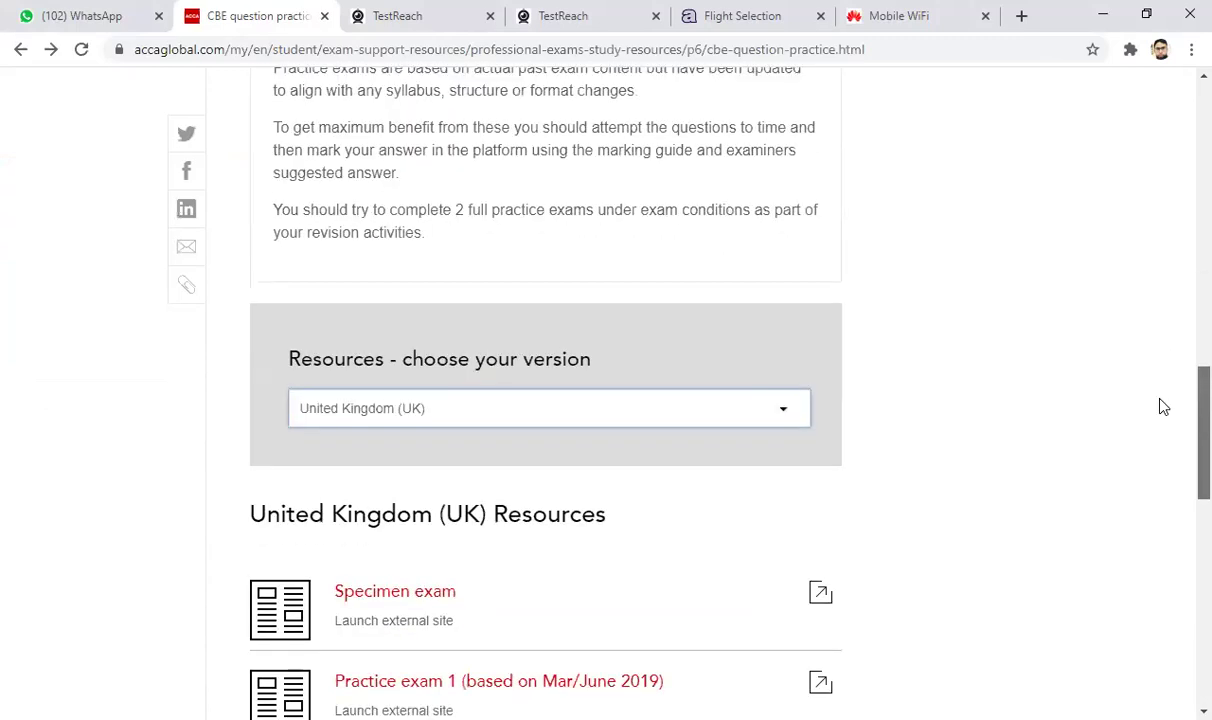
scroll(1160, 420, "down", 3)
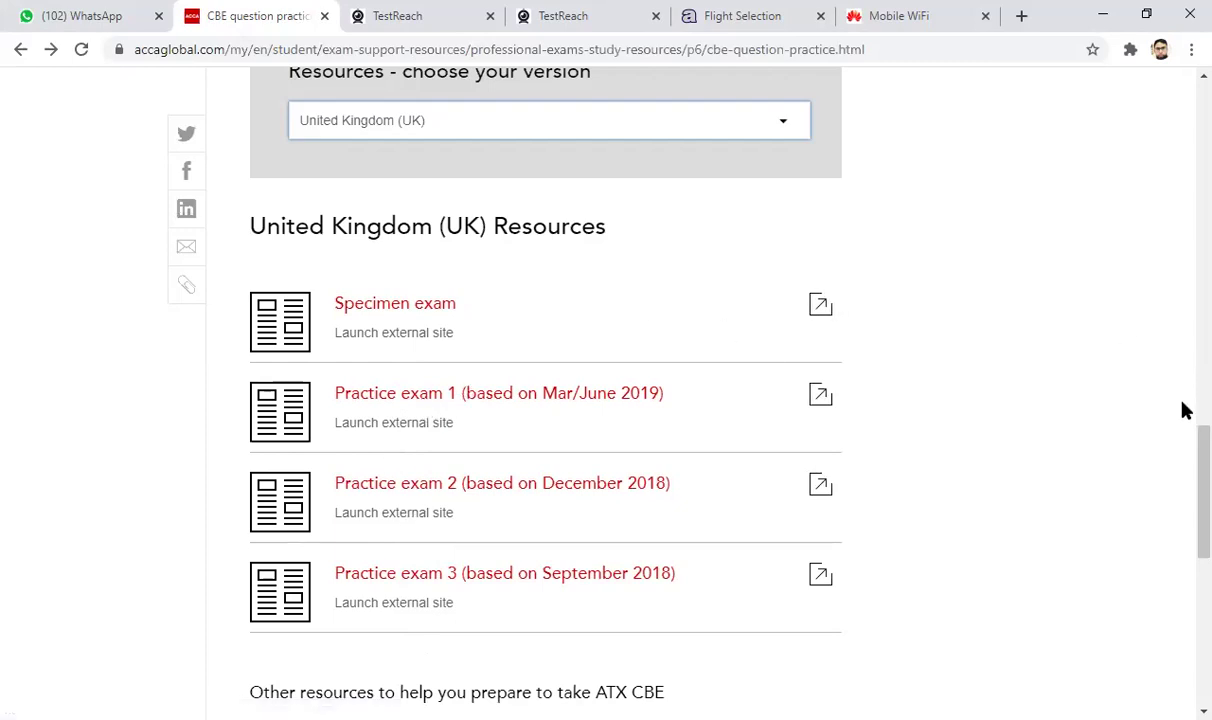
left_click_drag(1185, 454, 1184, 520)
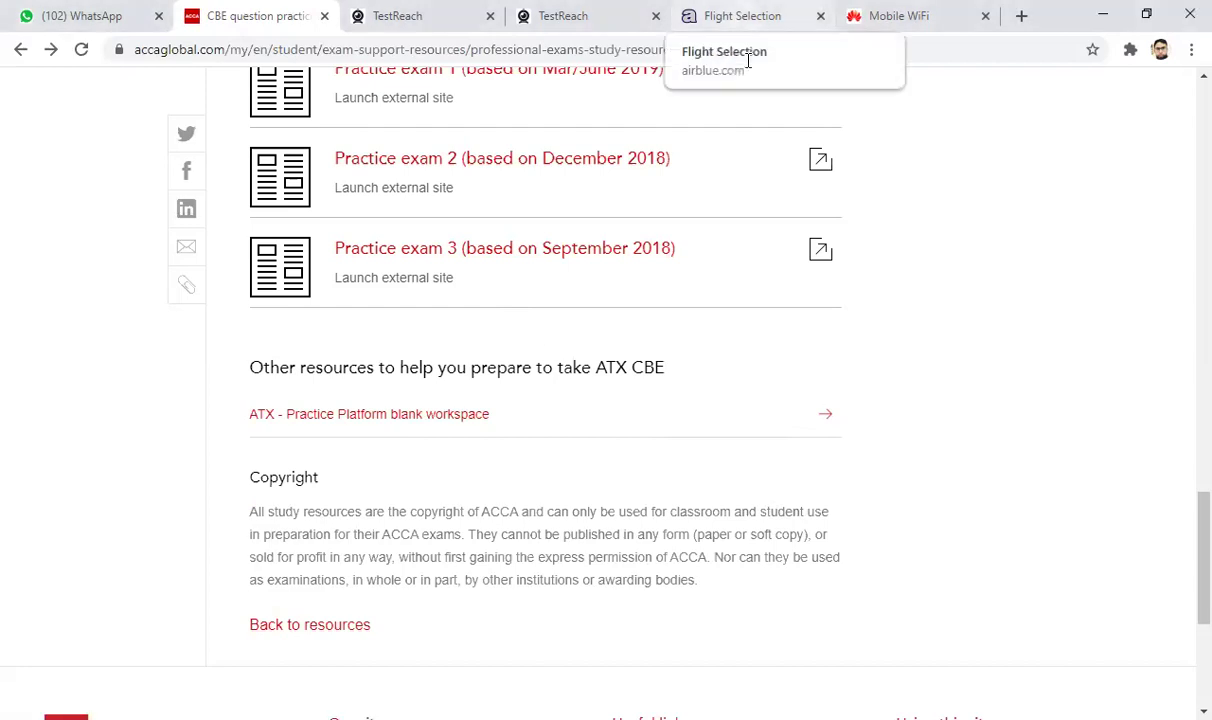
Return to the ATX-UK September 18 exam and proceed past its Introduction to the first instructions page.
left_click(745, 17)
key("ctrl+shift+Tab")
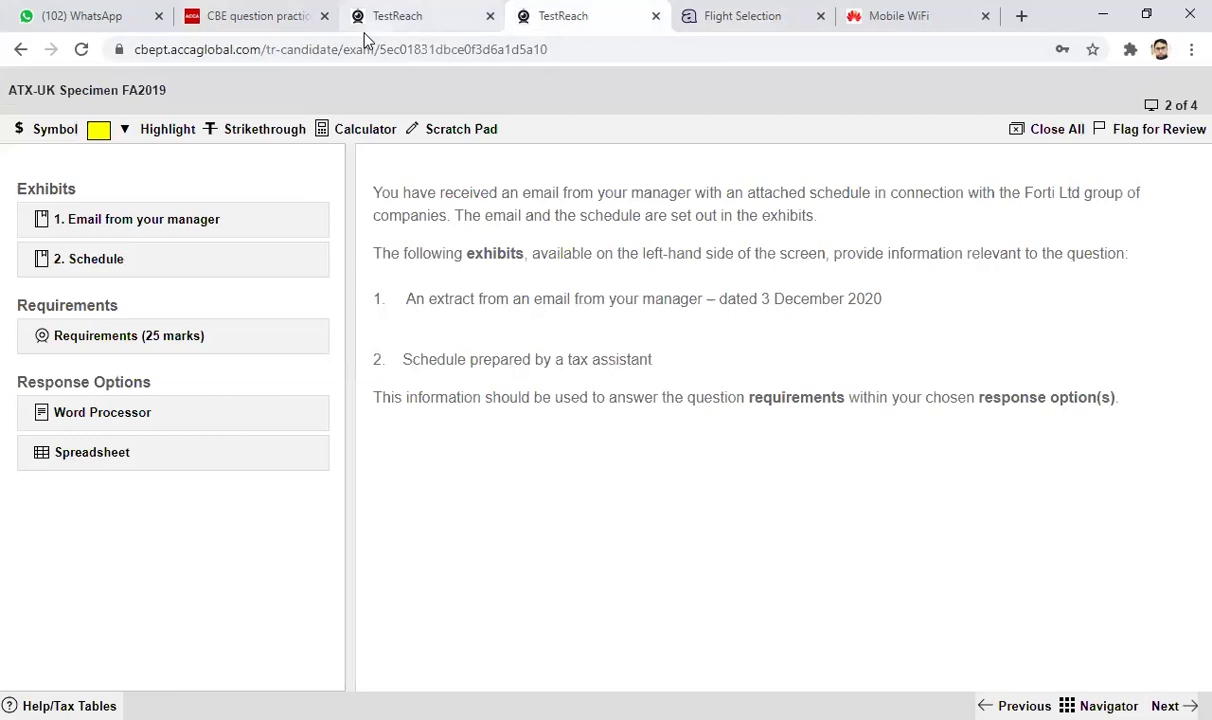
left_click(390, 16)
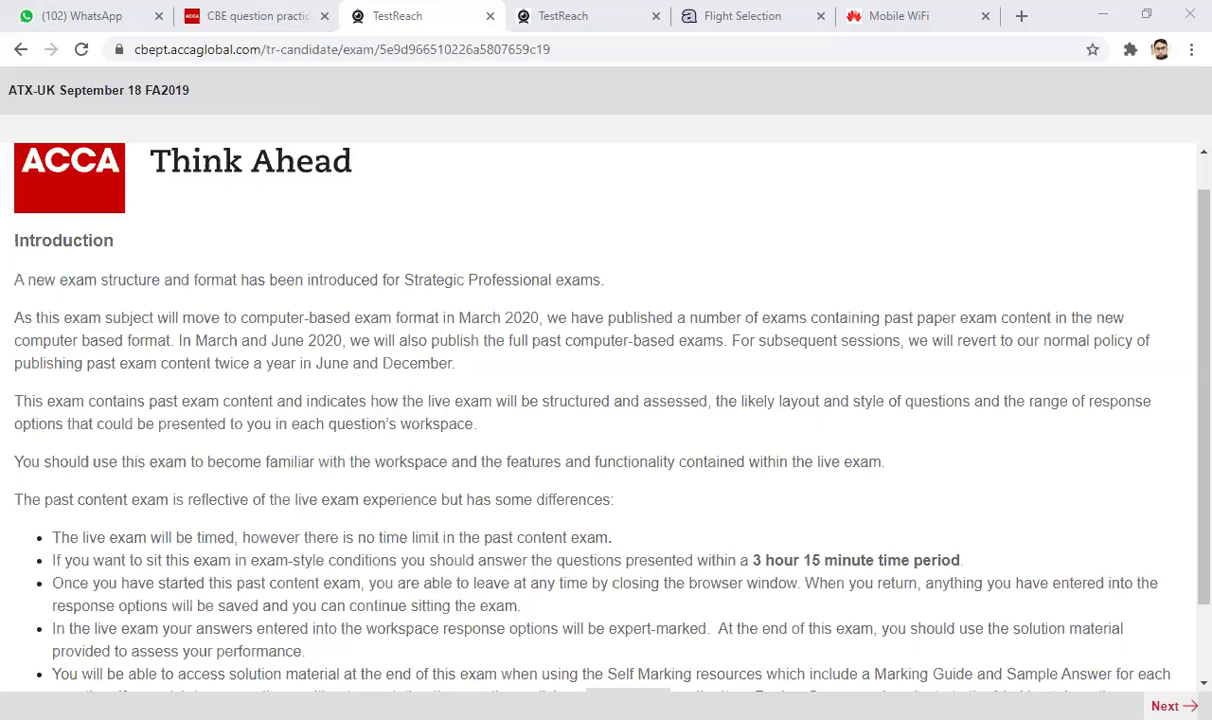
scroll(1186, 676, "down", 2)
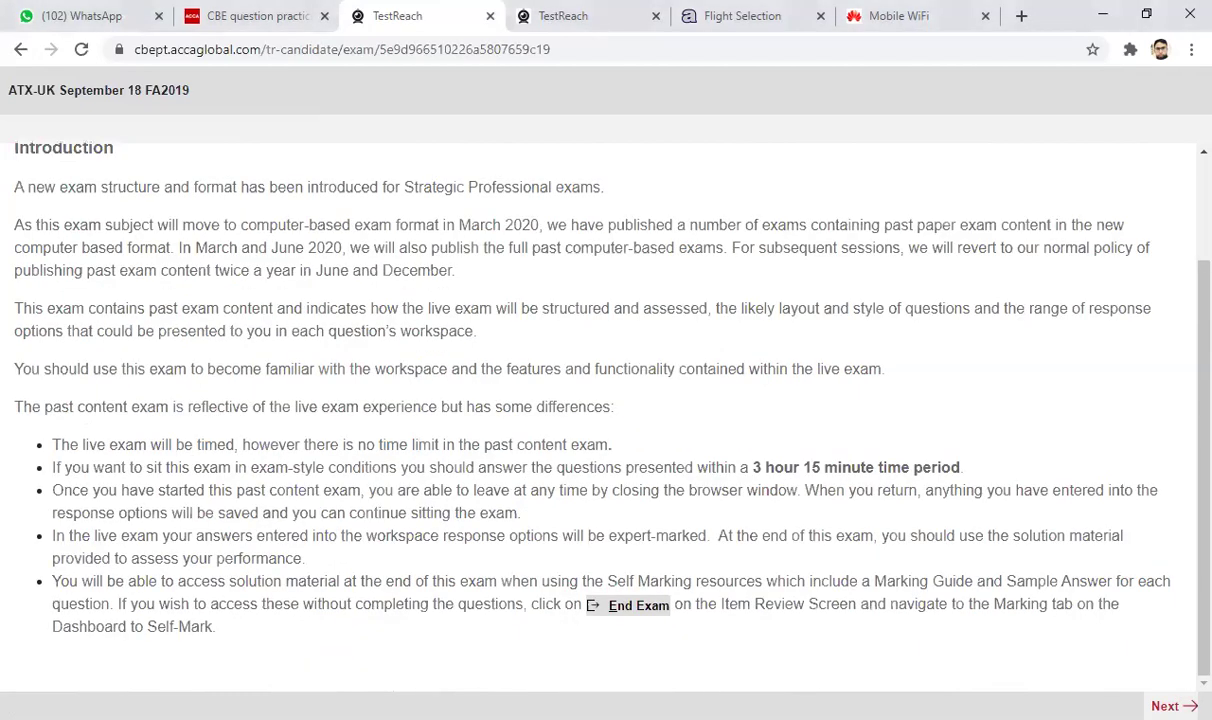
left_click(1168, 706)
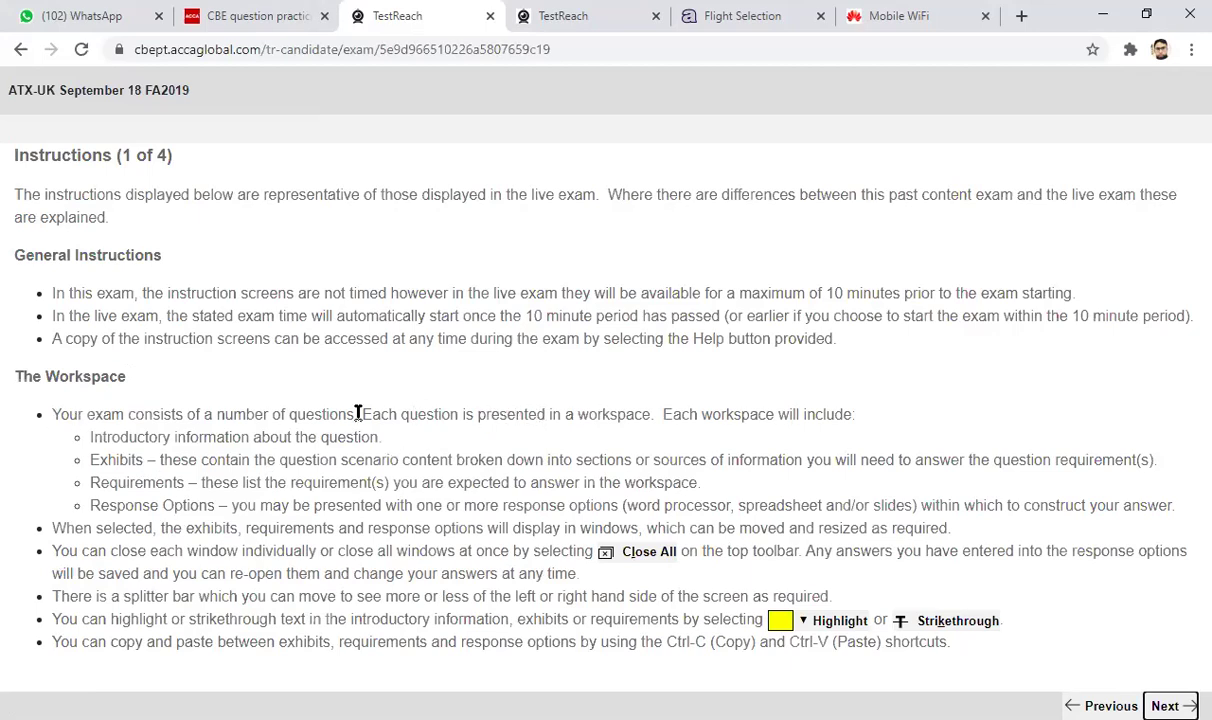
Examine the Workspace instructions, marking the text on what each workspace includes and which response options are offered.
left_click_drag(362, 414, 50, 414)
left_click_drag(577, 410, 845, 412)
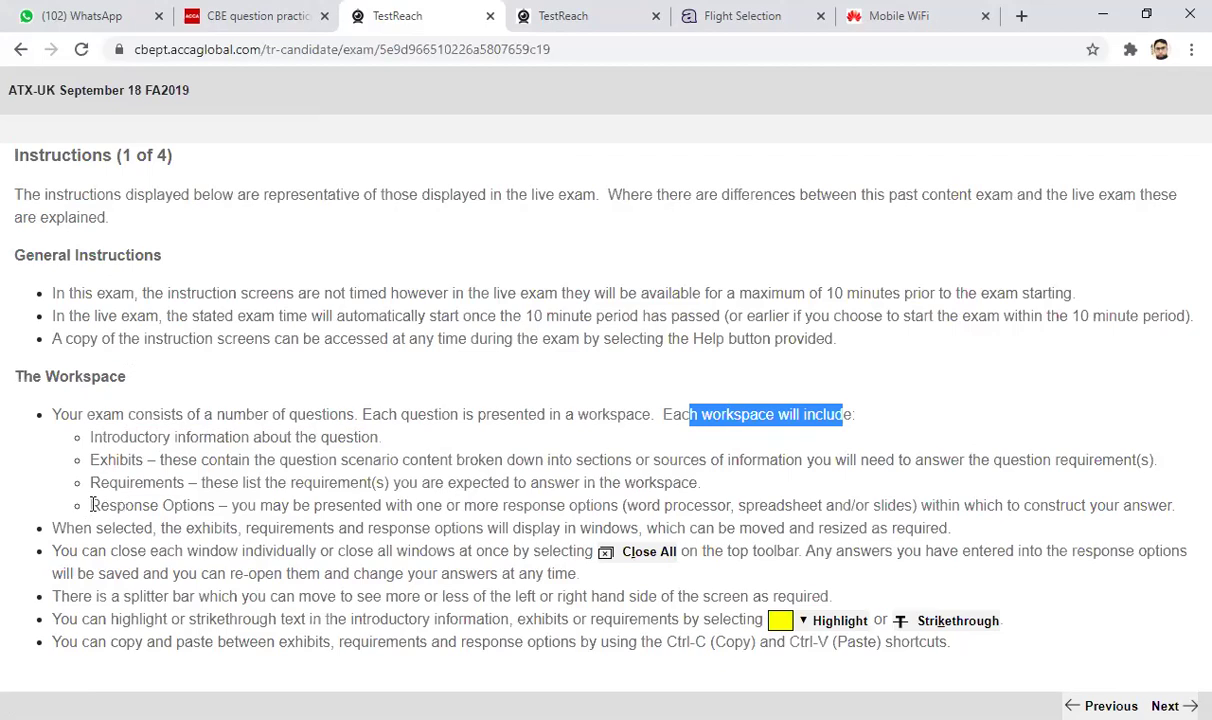
left_click_drag(89, 505, 393, 482)
left_click(630, 503)
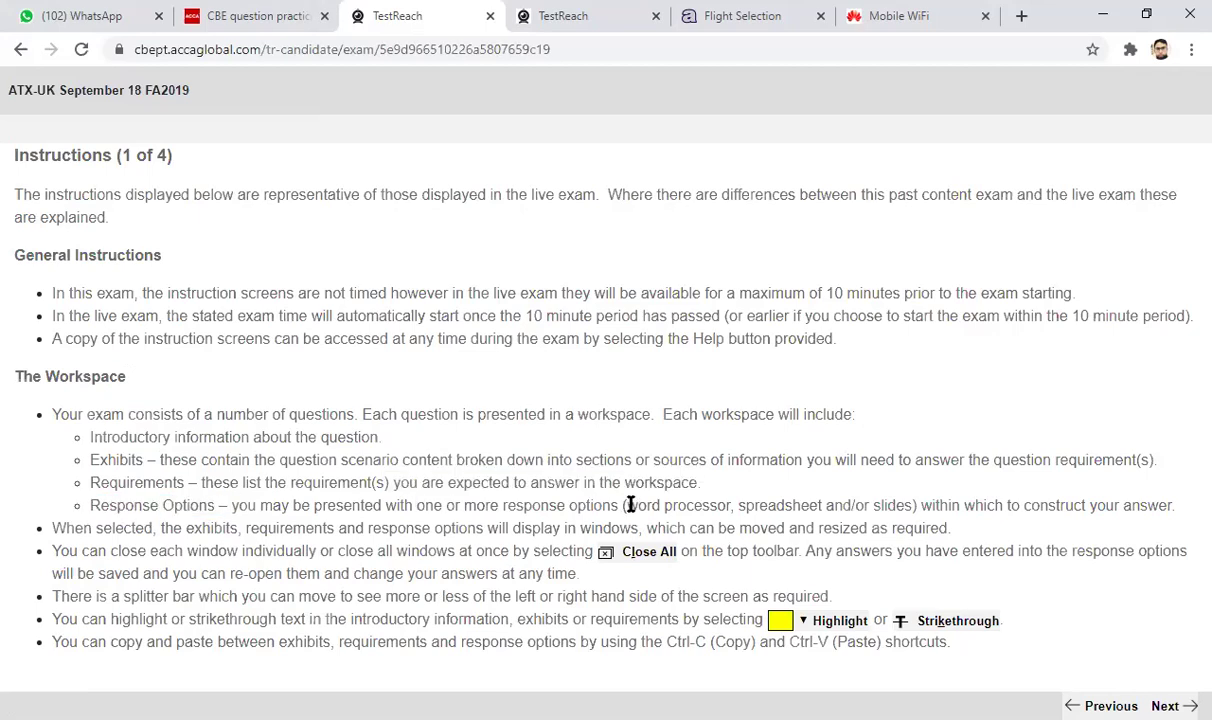
left_click_drag(738, 505, 869, 505)
left_click(861, 505)
left_click(868, 443)
Advance through the remaining exam instructions to the note on differences between the Practice Platform and live exams.
left_click(1168, 706)
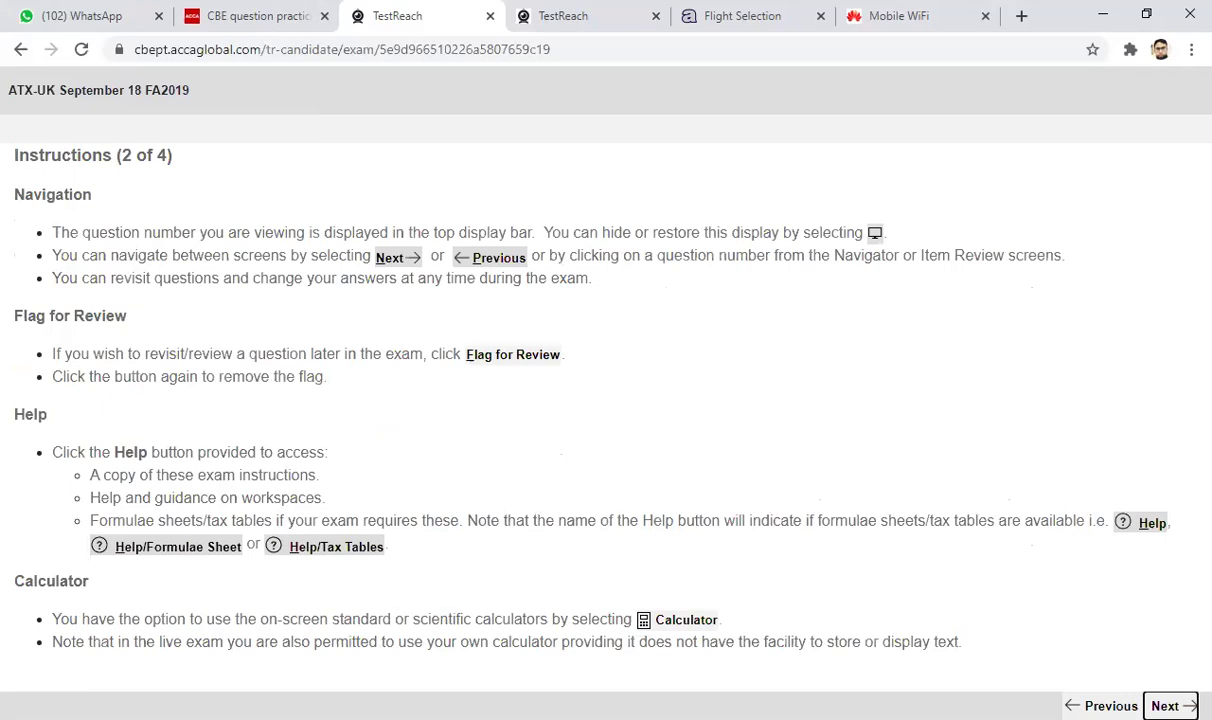
left_click(1166, 706)
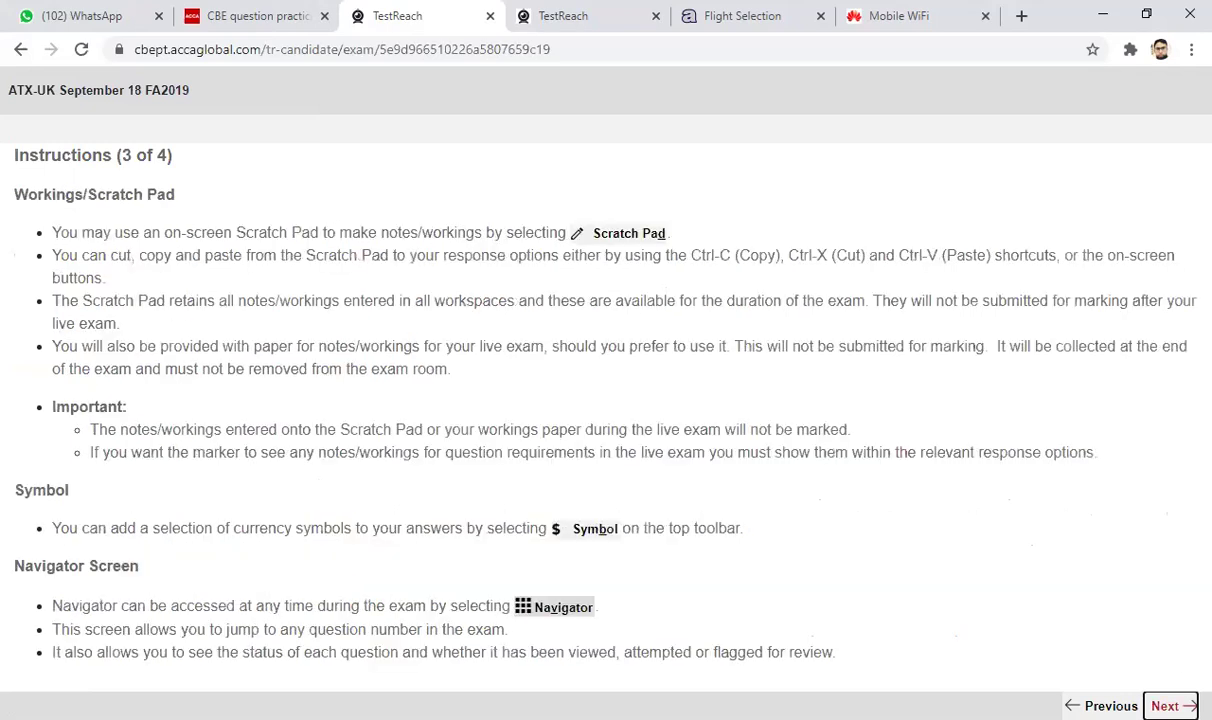
key("Return")
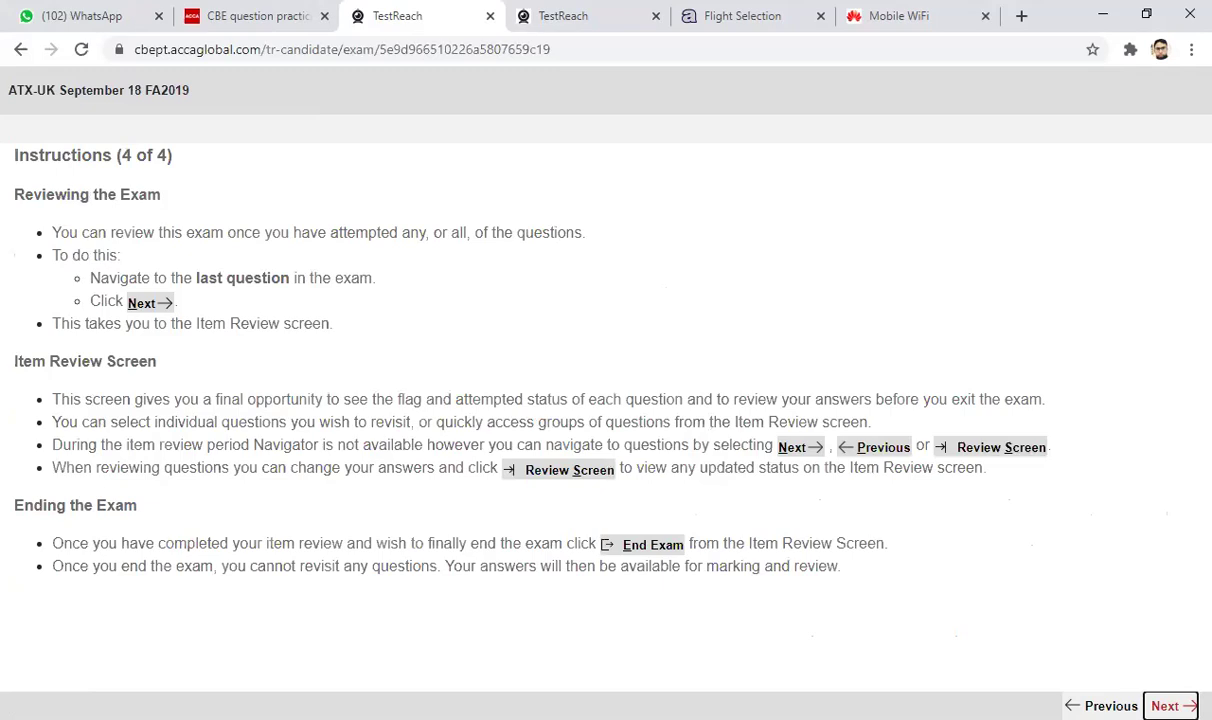
key("Return")
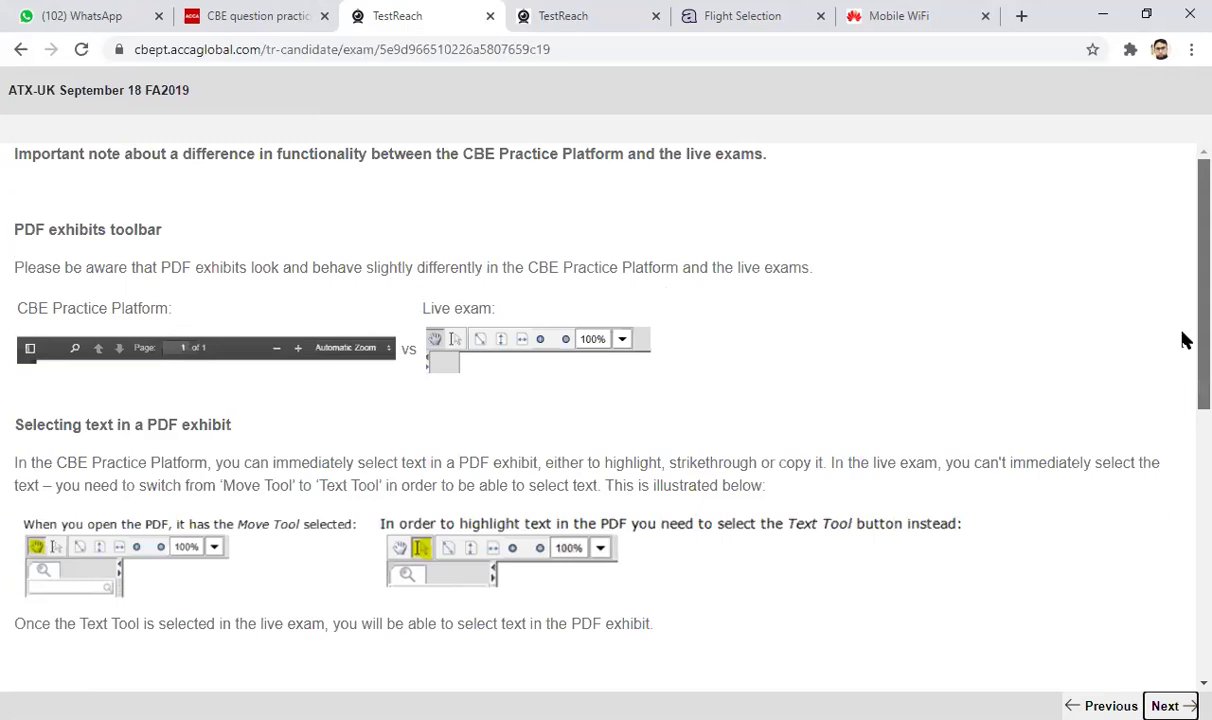
Read through the PDF exhibit differences note and continue to the Exam Summary.
scroll(1183, 337, "down", 1)
scroll(1183, 330, "up", 1)
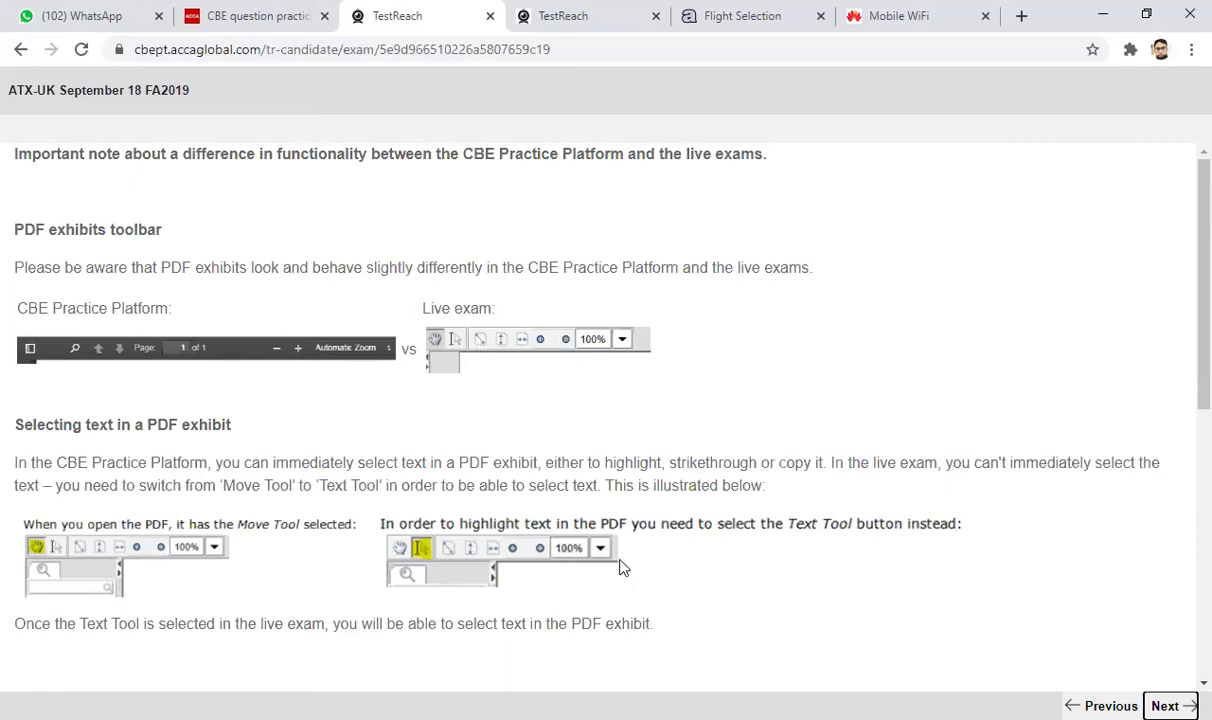
left_click_drag(1182, 365, 1185, 567)
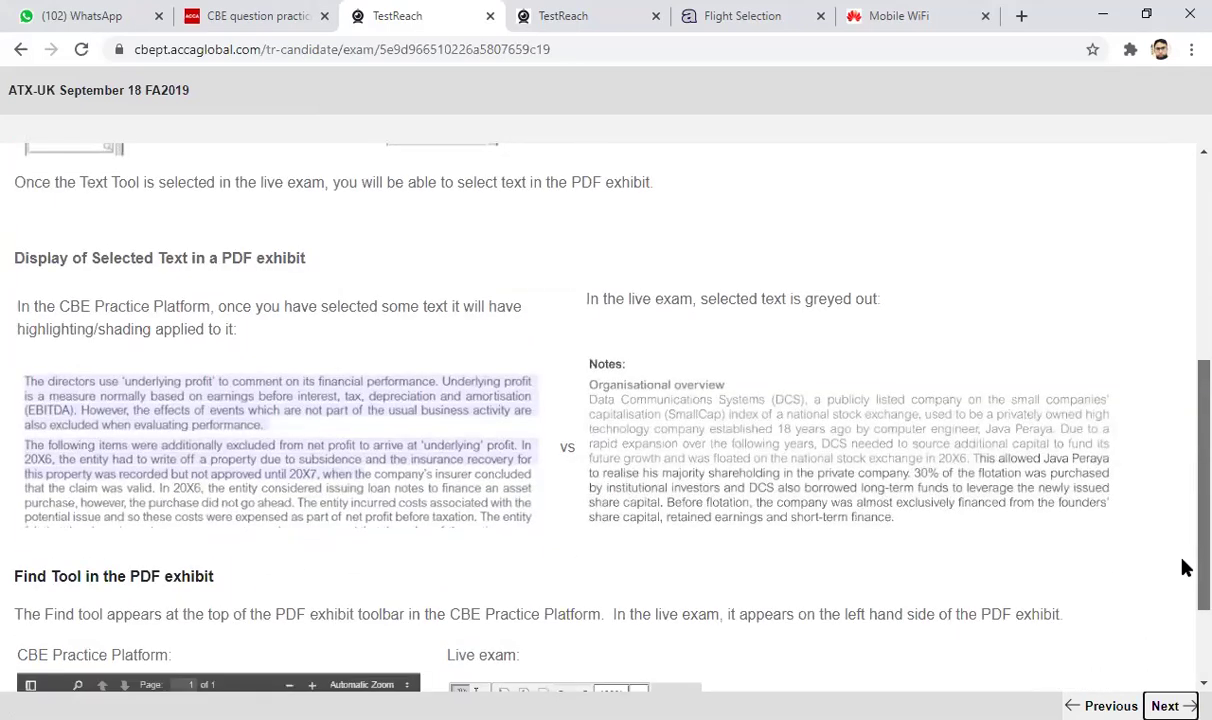
left_click_drag(1185, 567, 1185, 567)
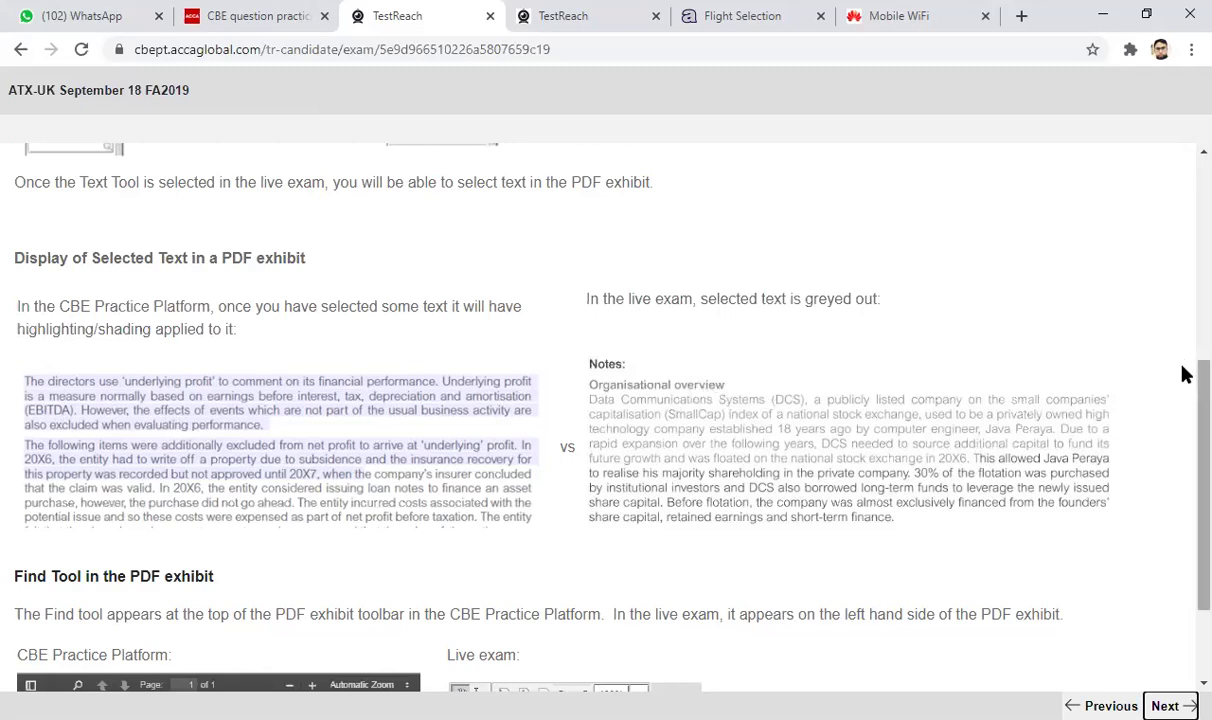
scroll(1185, 413, "down", 1)
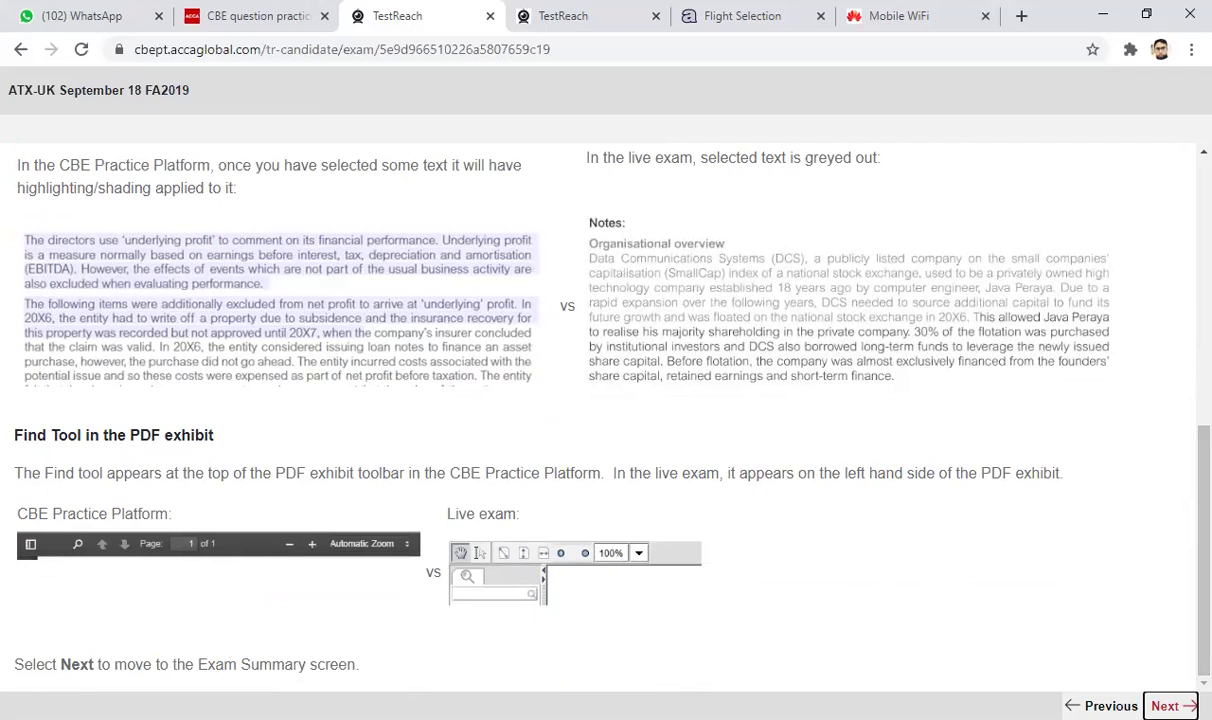
left_click(1178, 704)
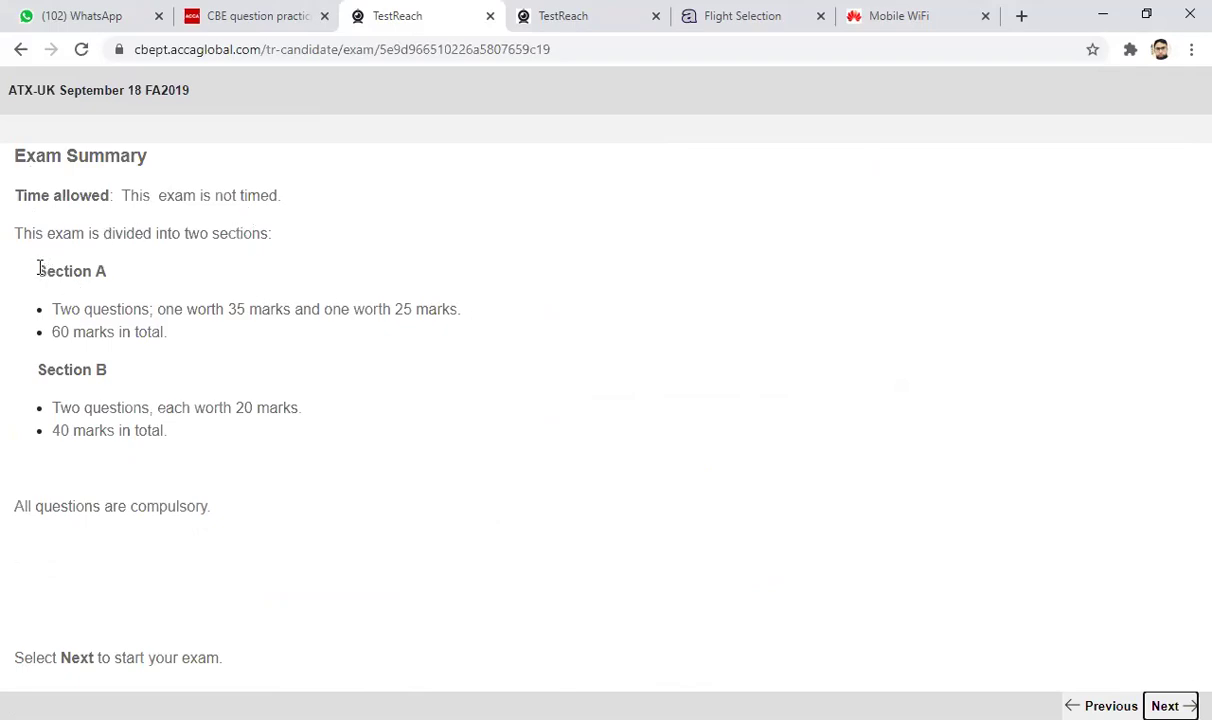
Mark the Section A and Section B headings and their total marks in the Exam Summary.
left_click_drag(39, 270, 112, 280)
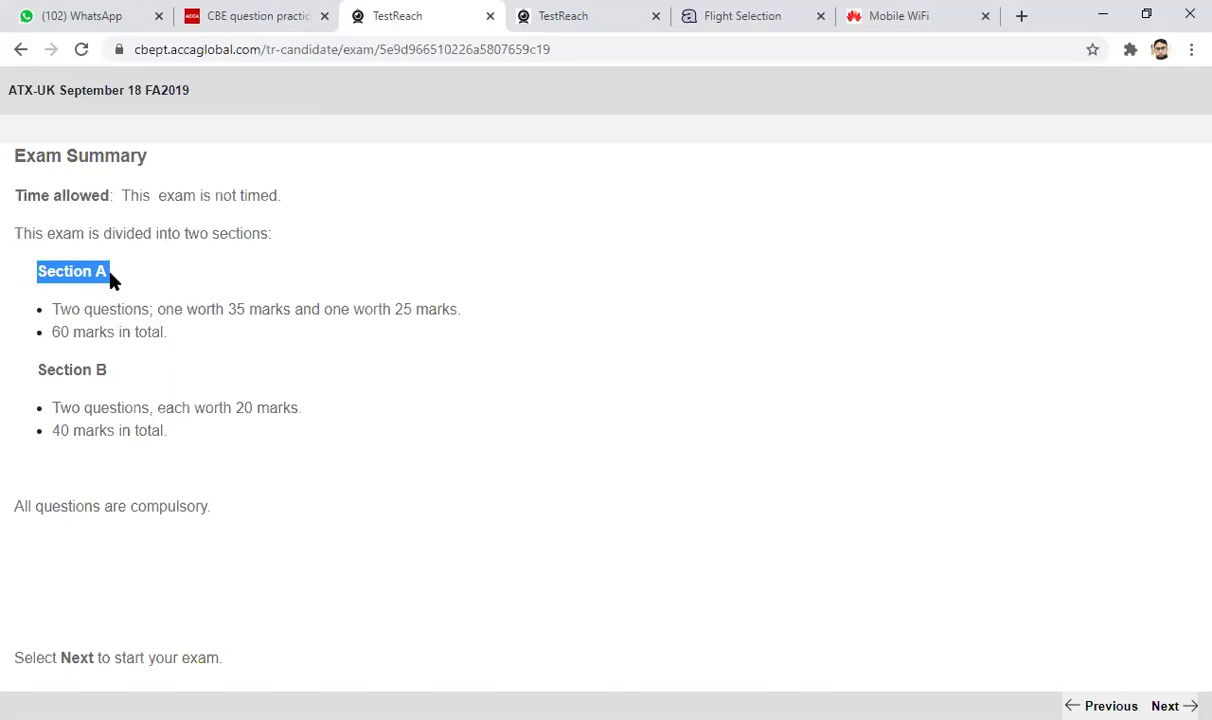
left_click(53, 328)
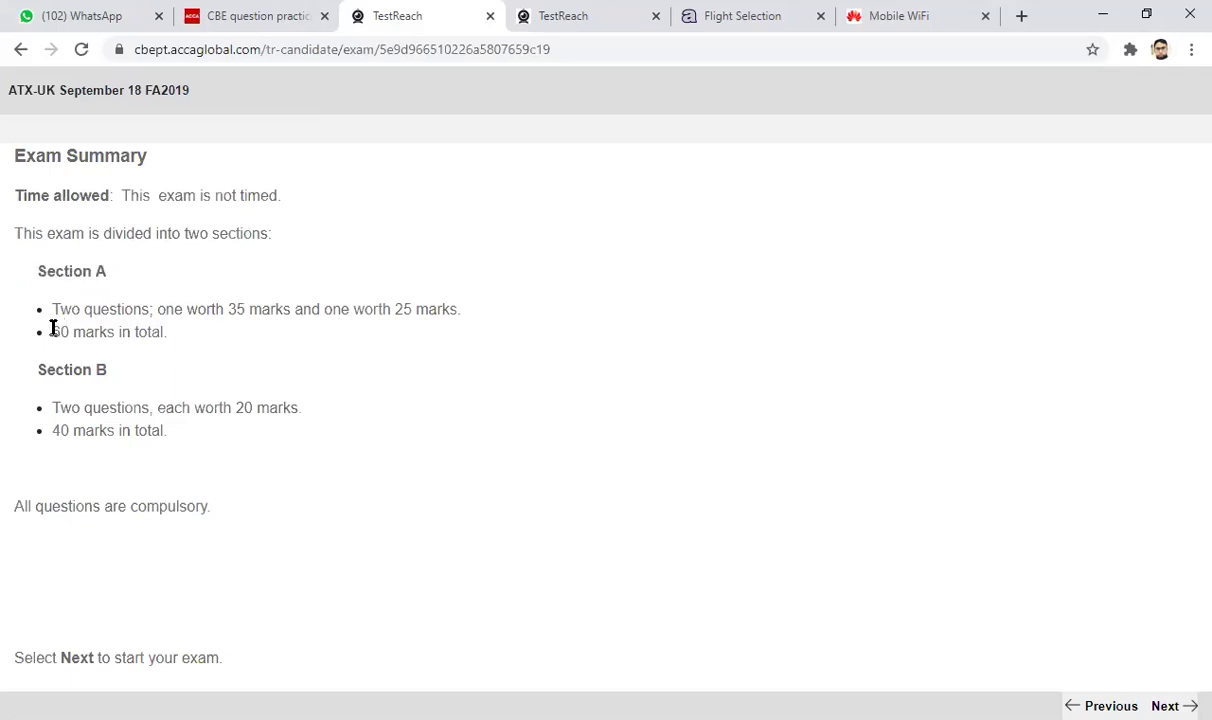
left_click_drag(53, 328, 171, 333)
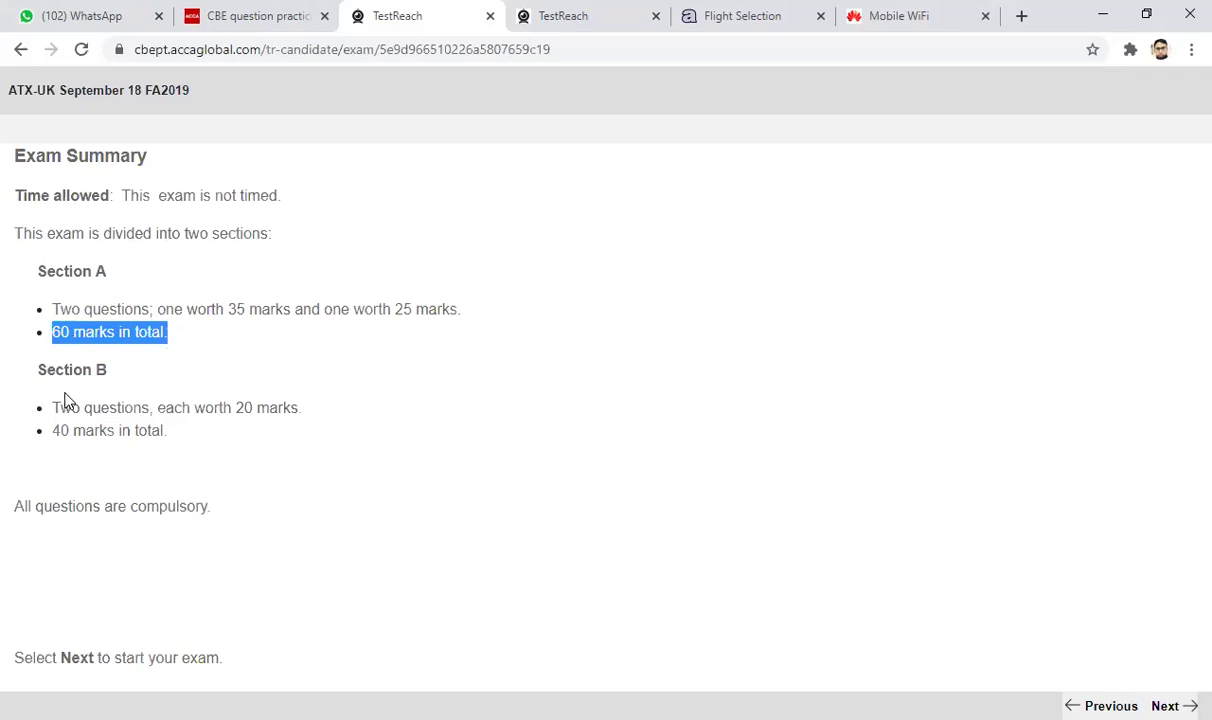
left_click_drag(37, 376, 108, 374)
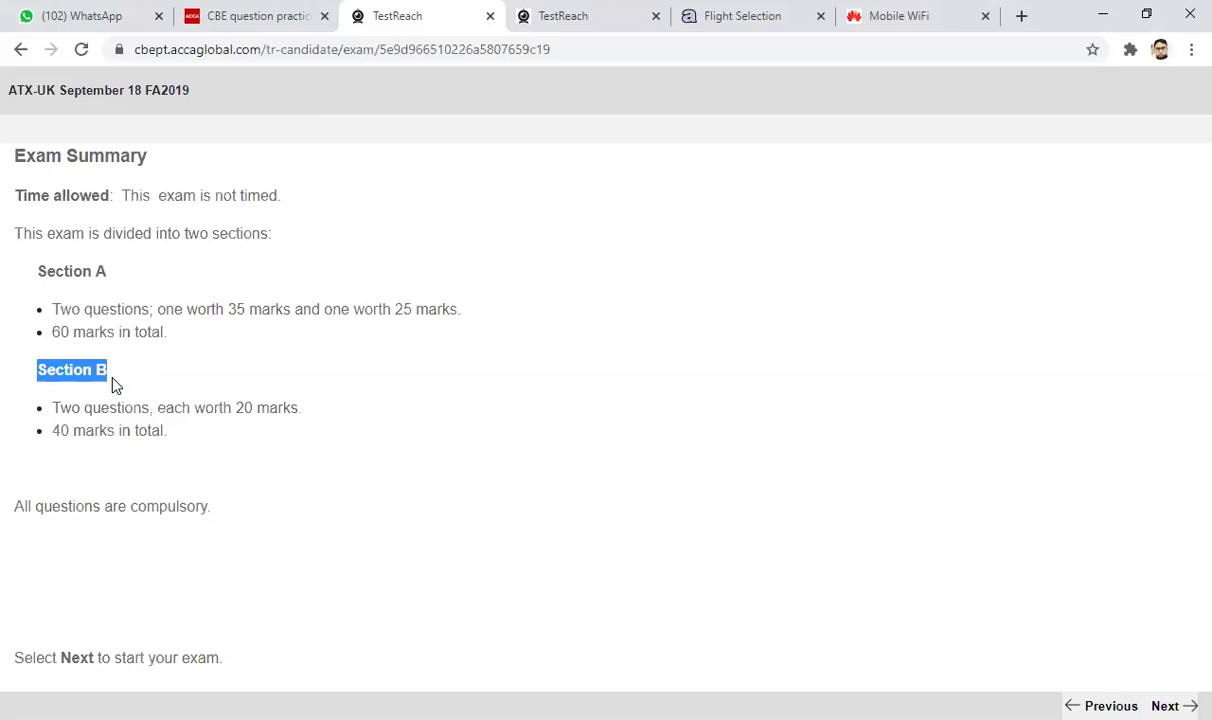
left_click_drag(53, 437, 144, 450)
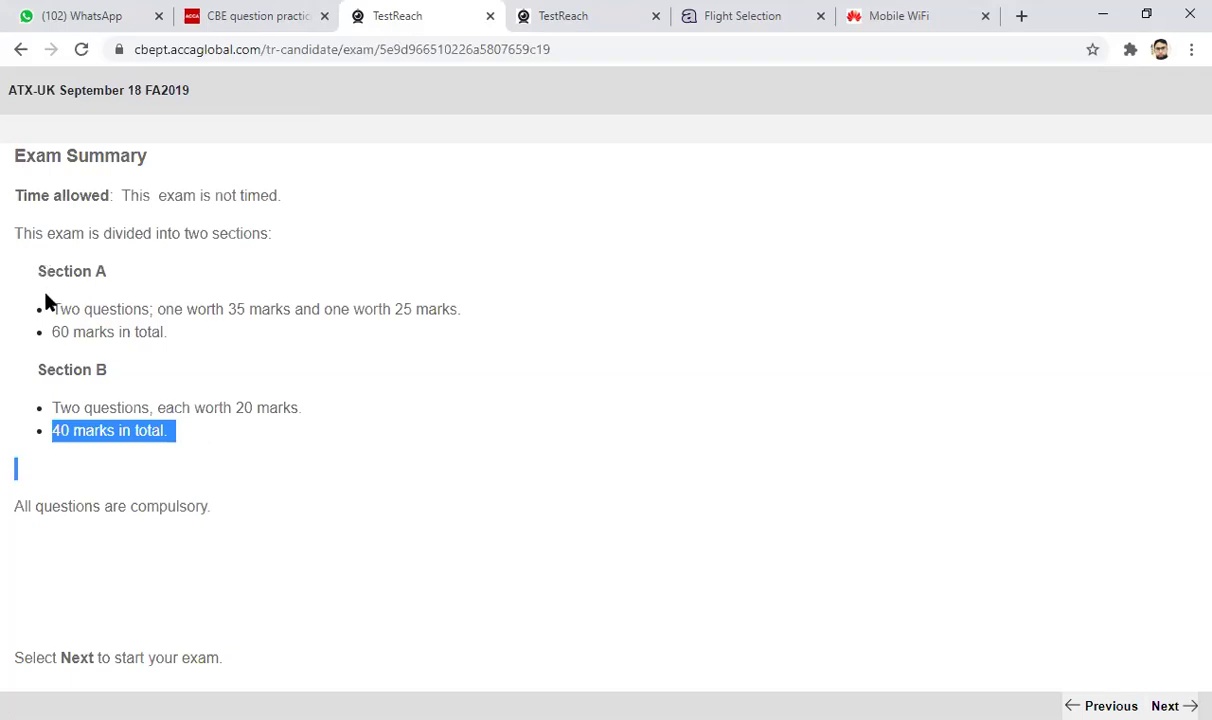
Mark the number of Section A questions and the marks for individual questions in both sections.
left_click_drag(46, 307, 145, 307)
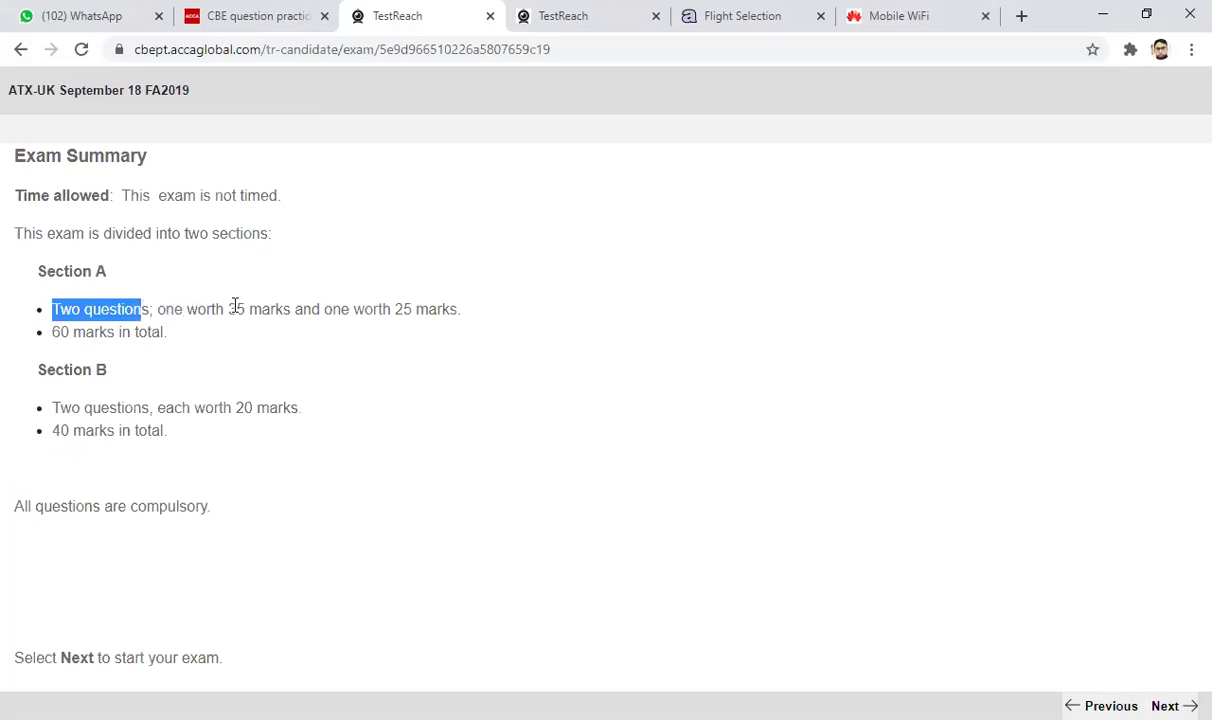
left_click_drag(232, 305, 291, 312)
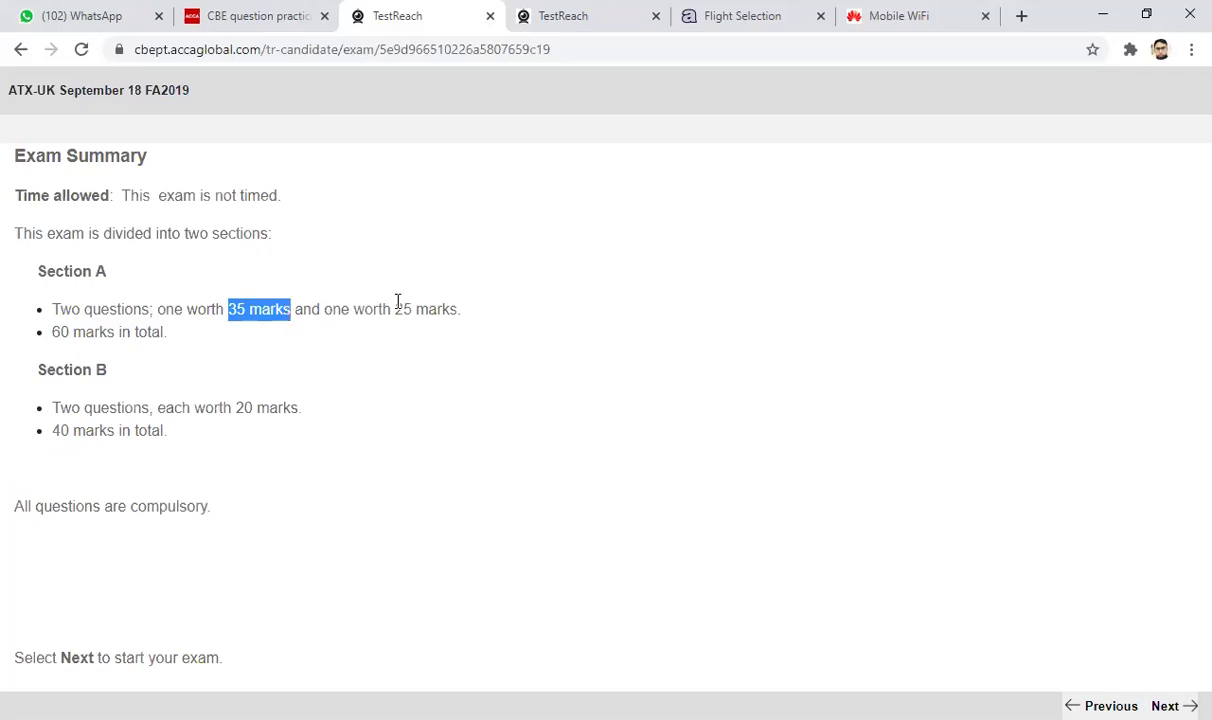
left_click_drag(397, 303, 451, 303)
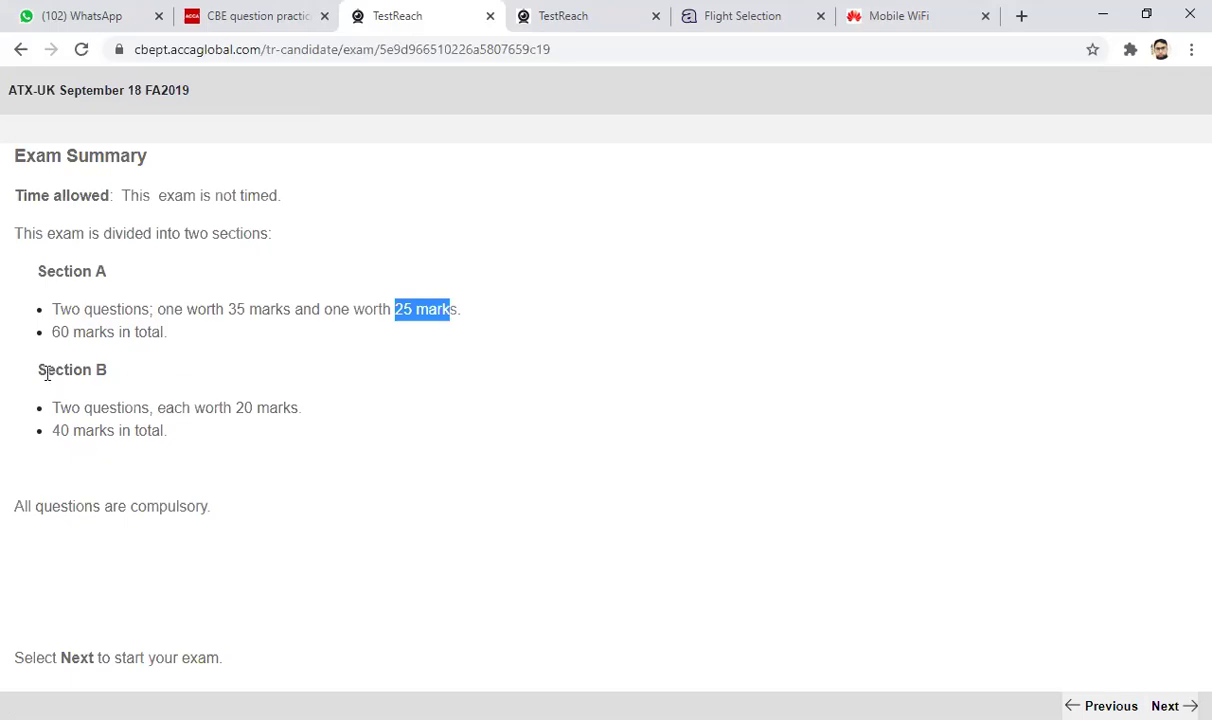
left_click_drag(40, 375, 160, 378)
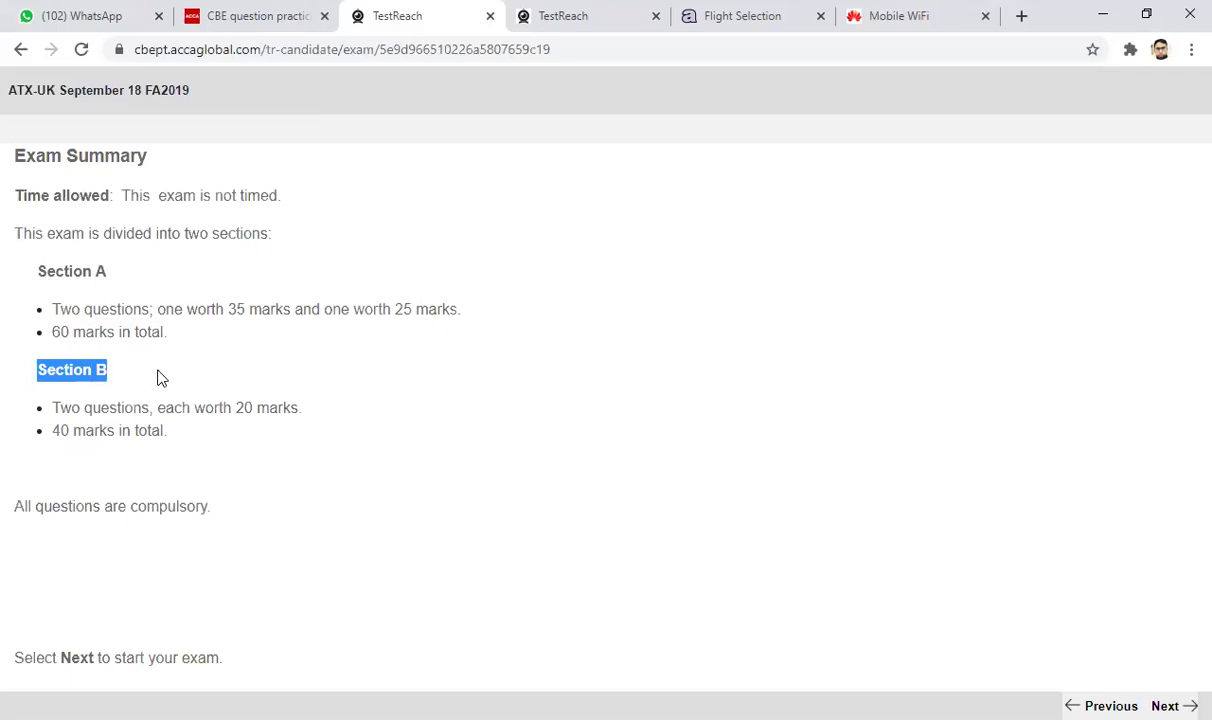
left_click(239, 410)
left_click_drag(239, 410, 303, 410)
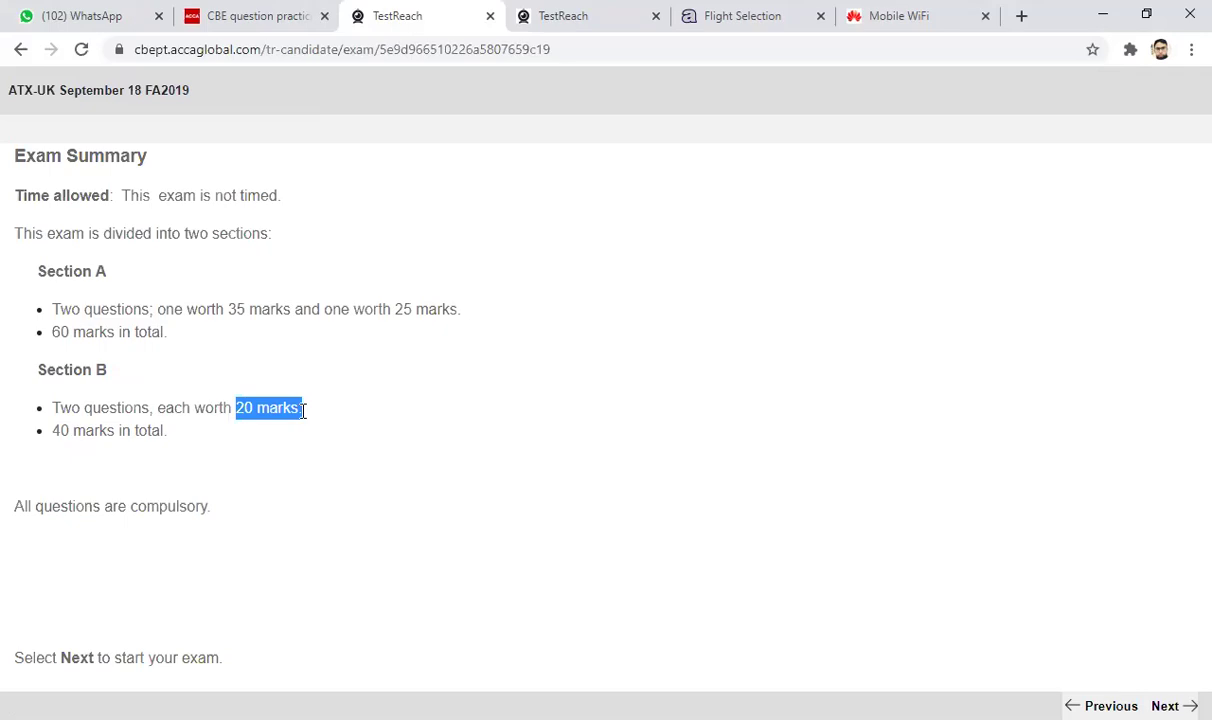
Revisit Section A's 35-mark question and Section B's question line, and mark the statement about compulsory questions.
left_click_drag(229, 307, 292, 305)
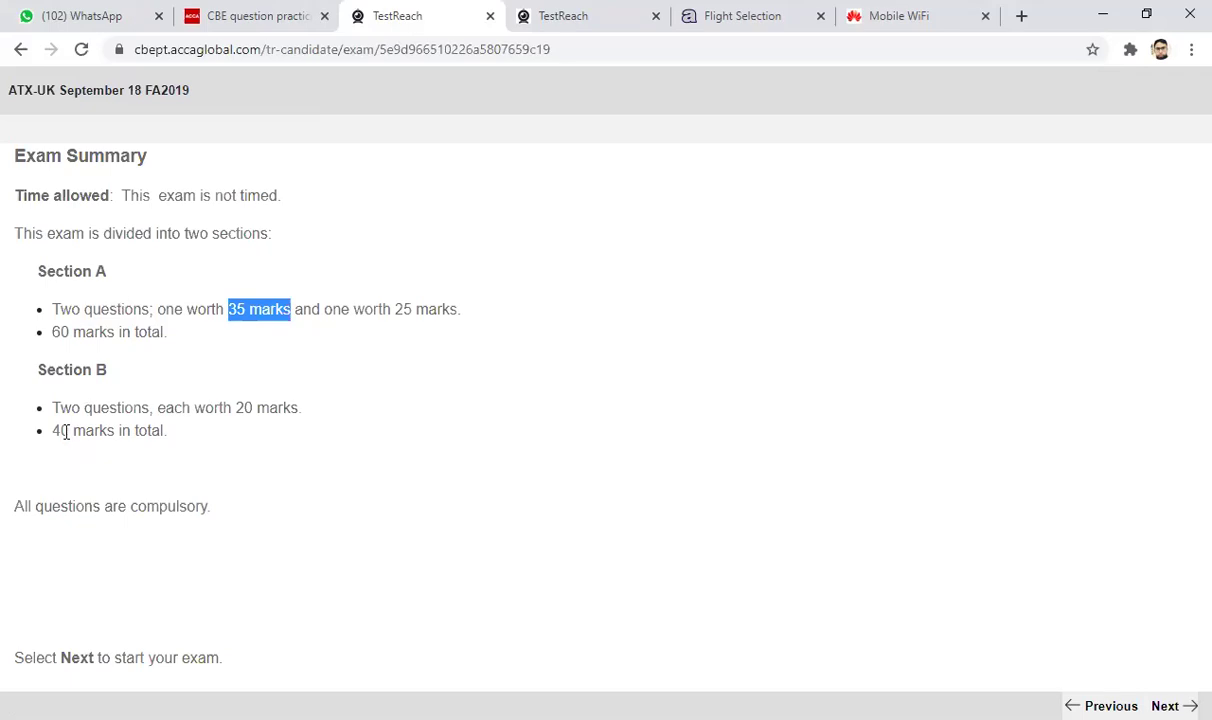
left_click_drag(40, 371, 101, 370)
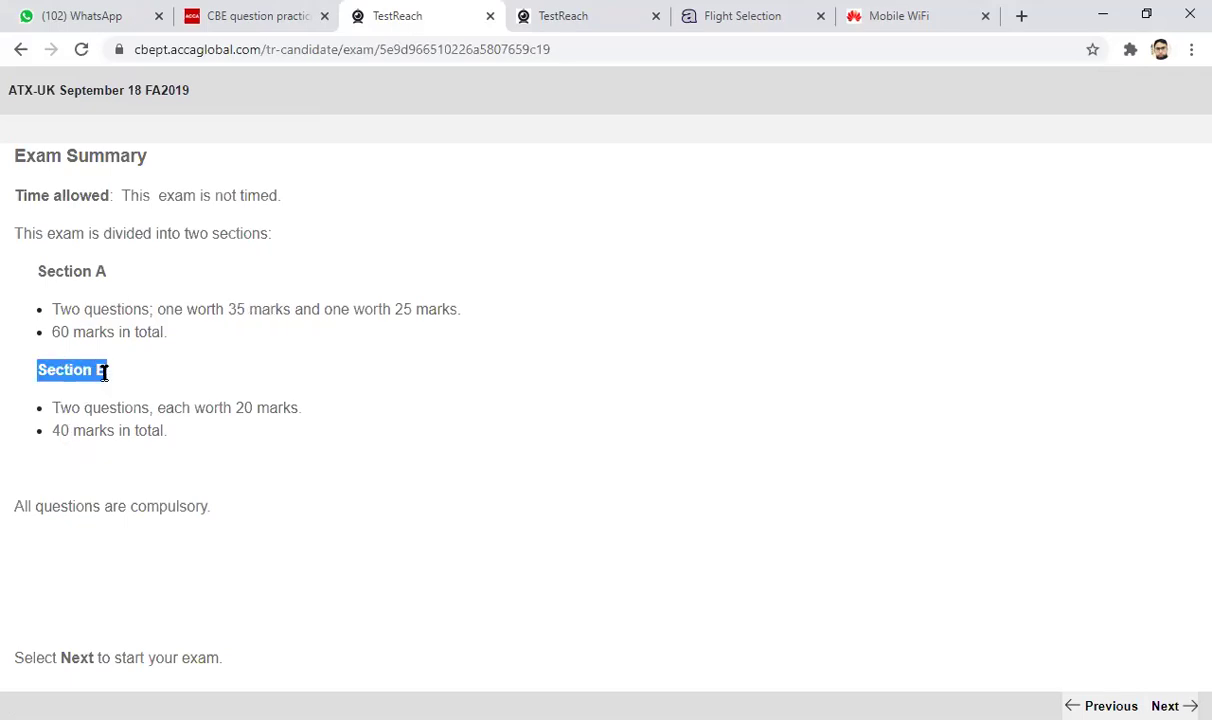
left_click(57, 404)
left_click_drag(57, 404, 302, 404)
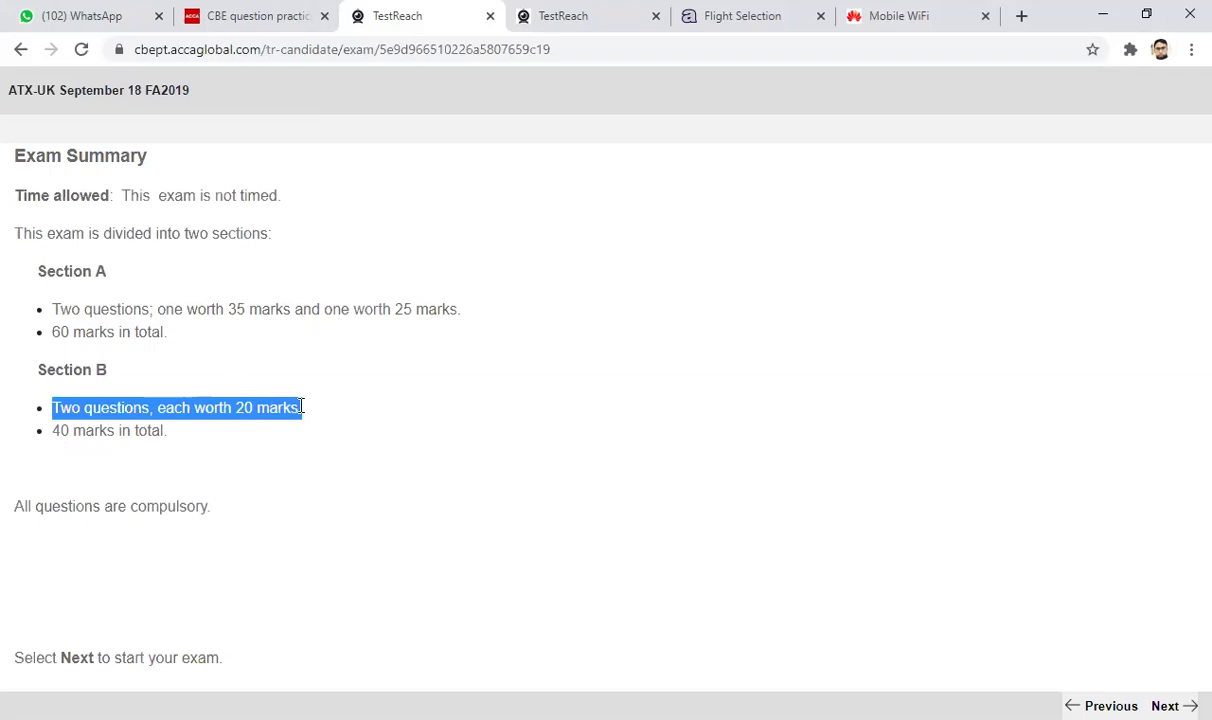
left_click_drag(301, 406, 300, 406)
left_click_drag(301, 404, 303, 396)
left_click(149, 438)
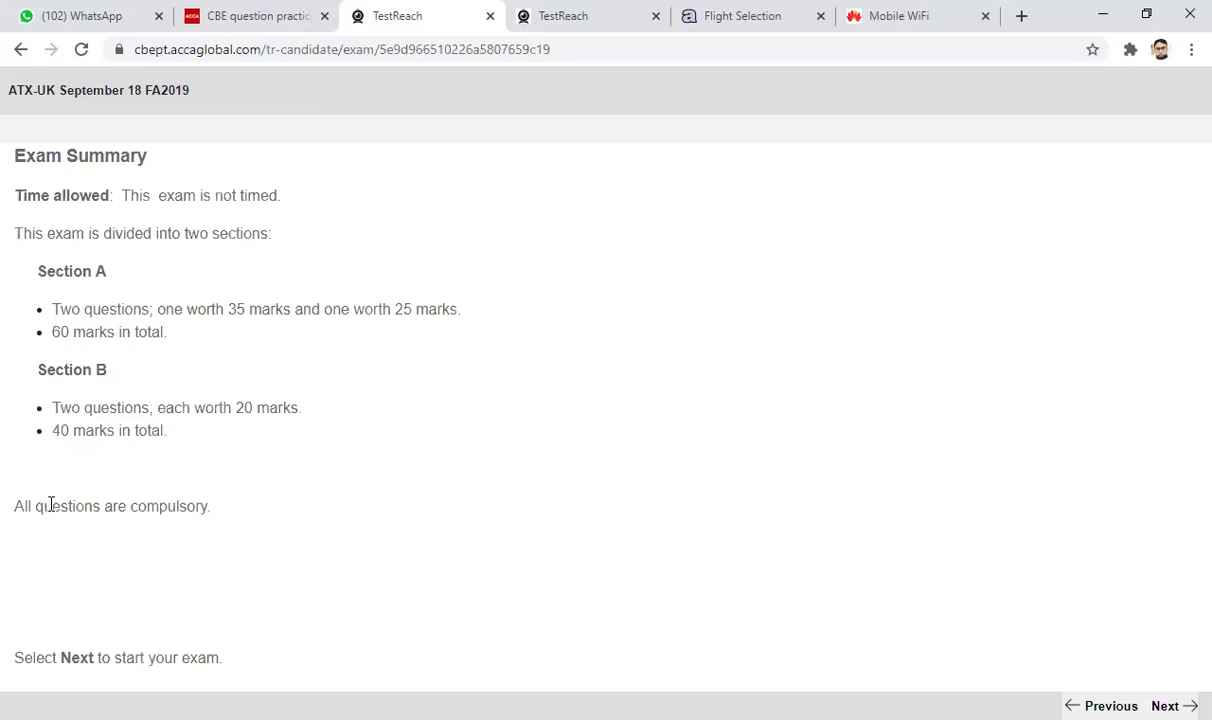
left_click_drag(51, 506, 241, 503)
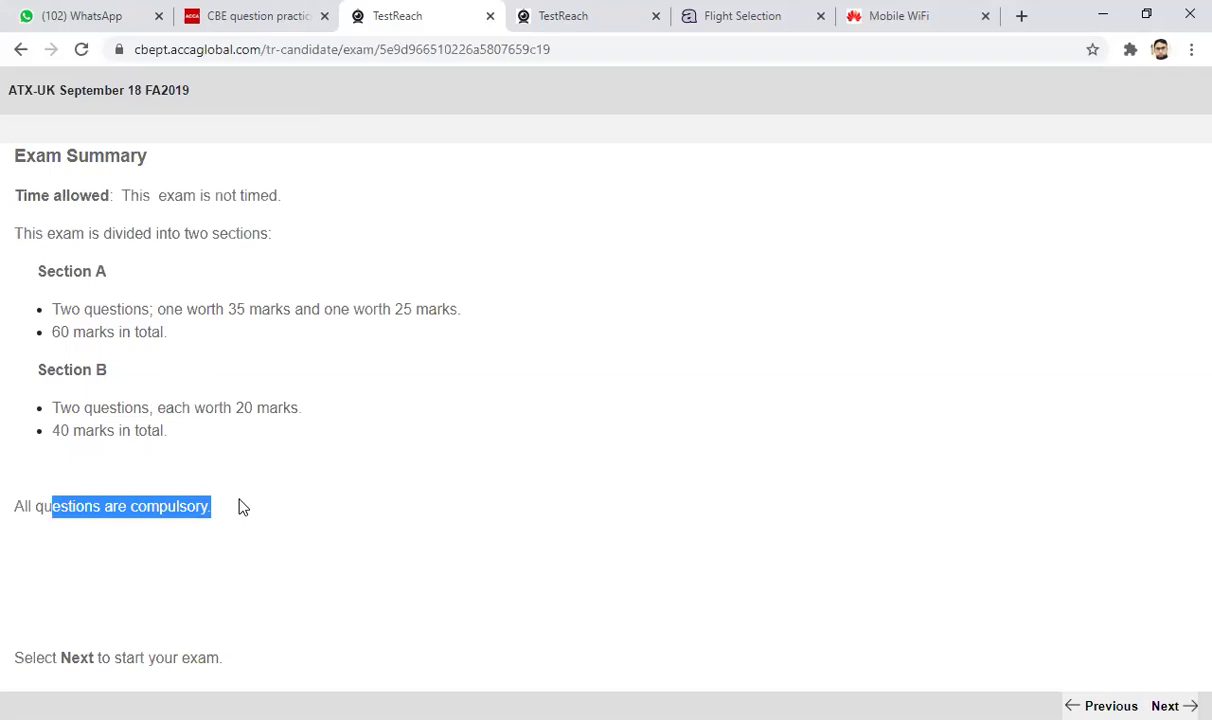
Clear the text selection in the Exam Summary and start the exam at the Section A instructions.
left_click(291, 507)
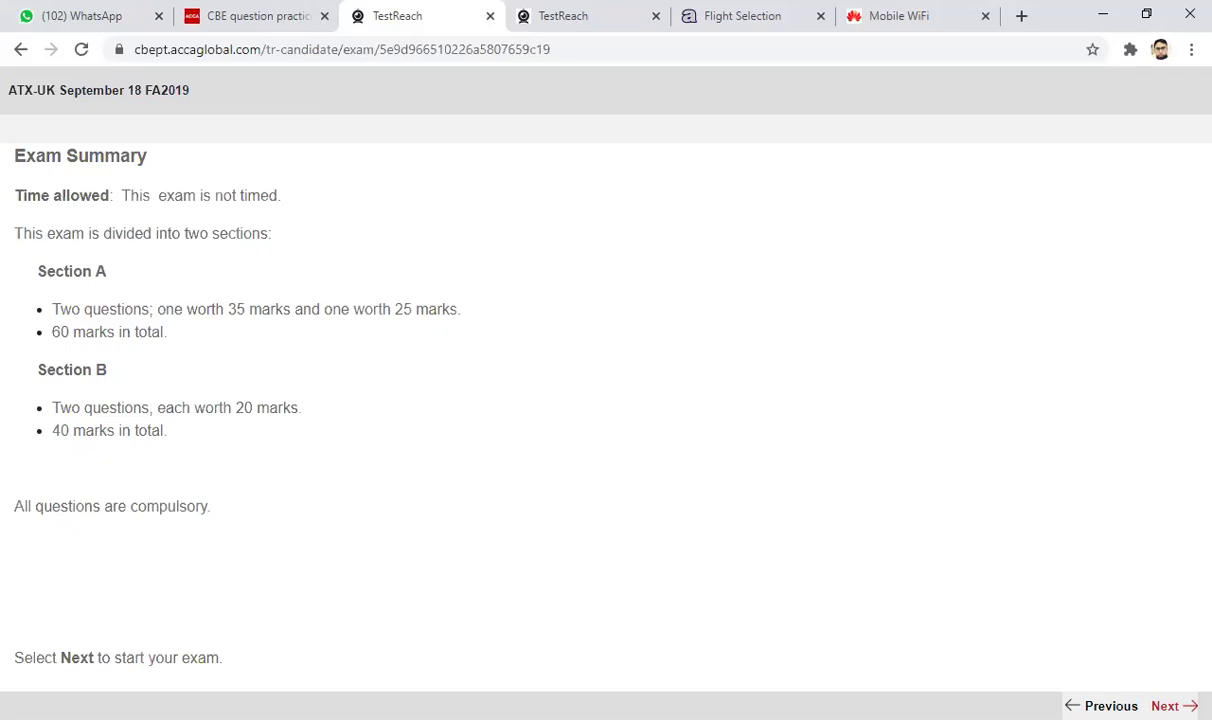
left_click(1168, 706)
left_click(587, 462)
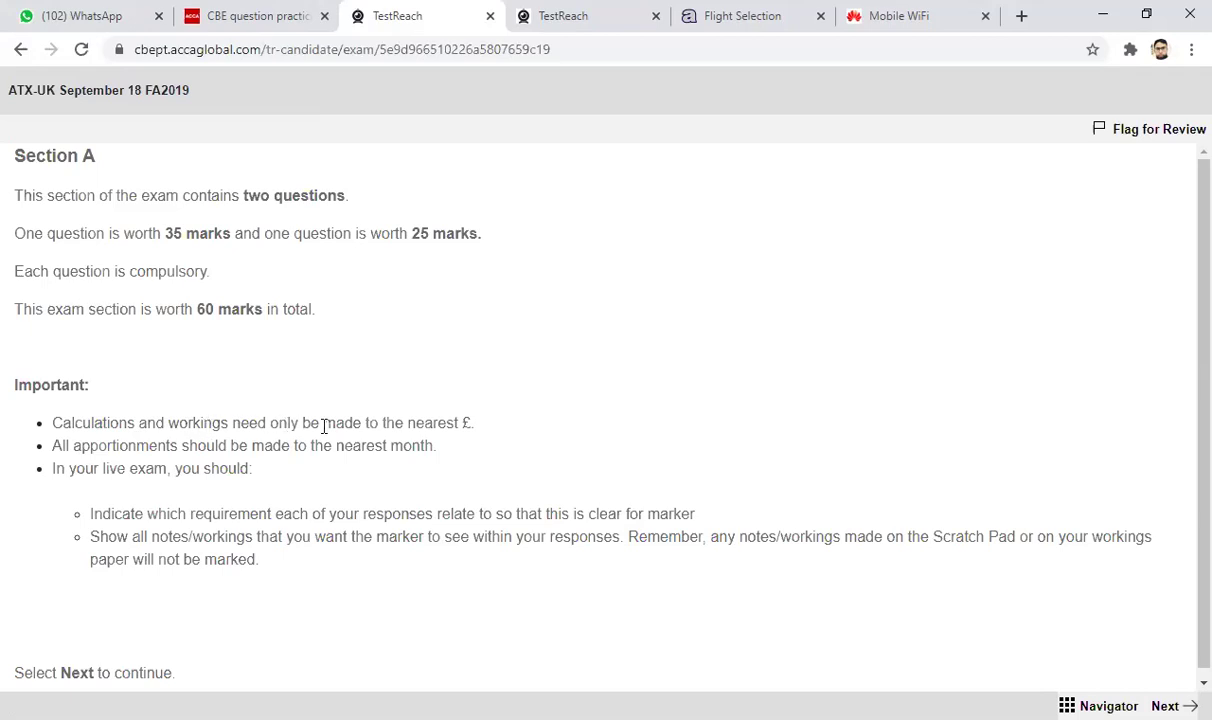
Mark the nearest £ rule for calculations and the nearest month rule for apportionments in the Section A notes.
left_click_drag(410, 423, 472, 425)
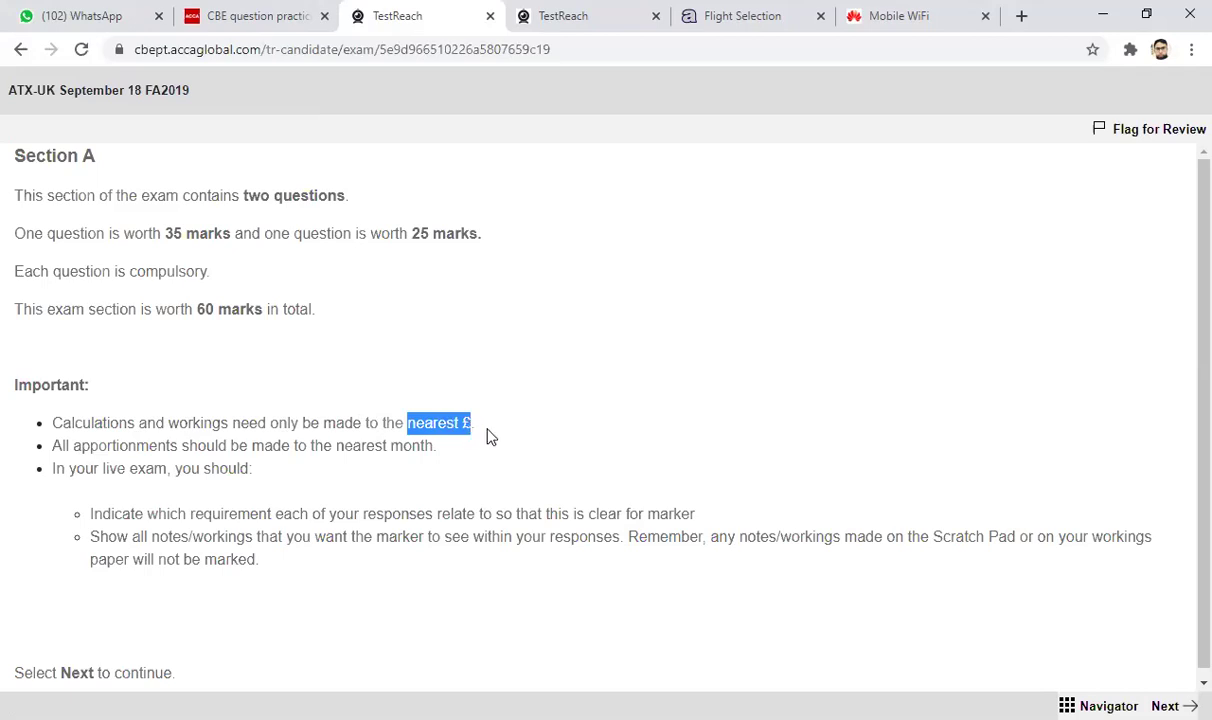
left_click(490, 436)
left_click_drag(474, 423, 406, 425)
left_click(412, 458)
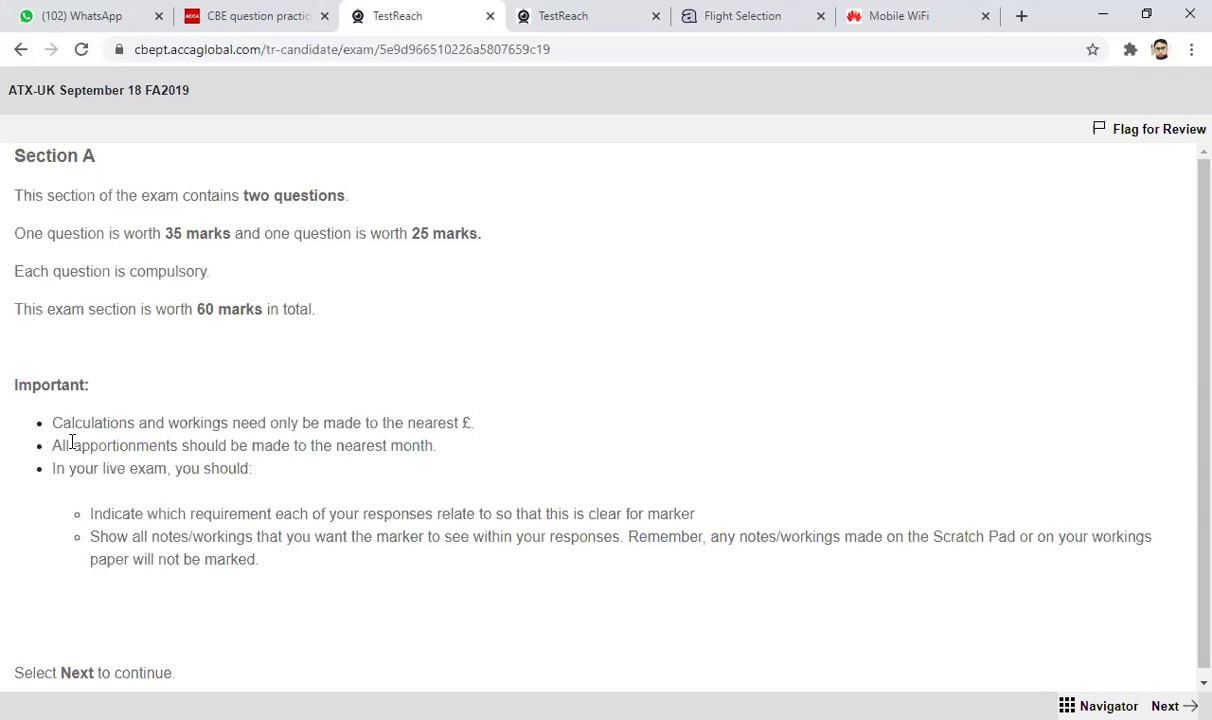
left_click_drag(73, 445, 171, 445)
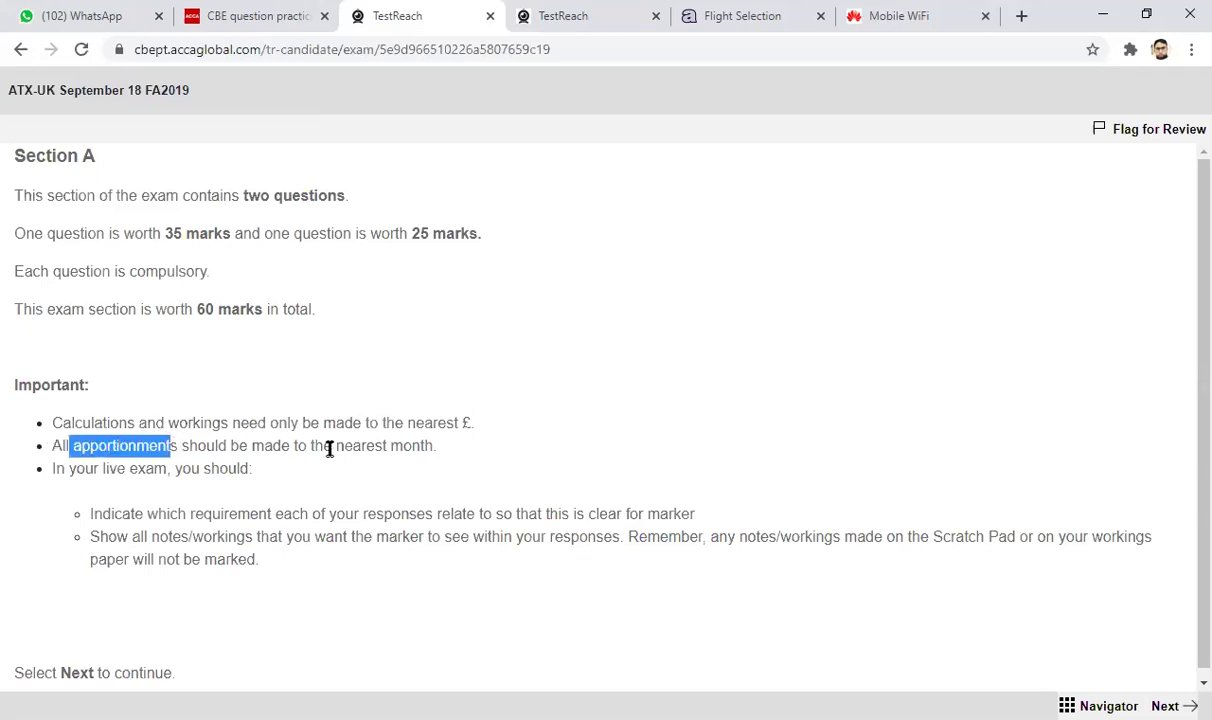
left_click_drag(337, 445, 452, 447)
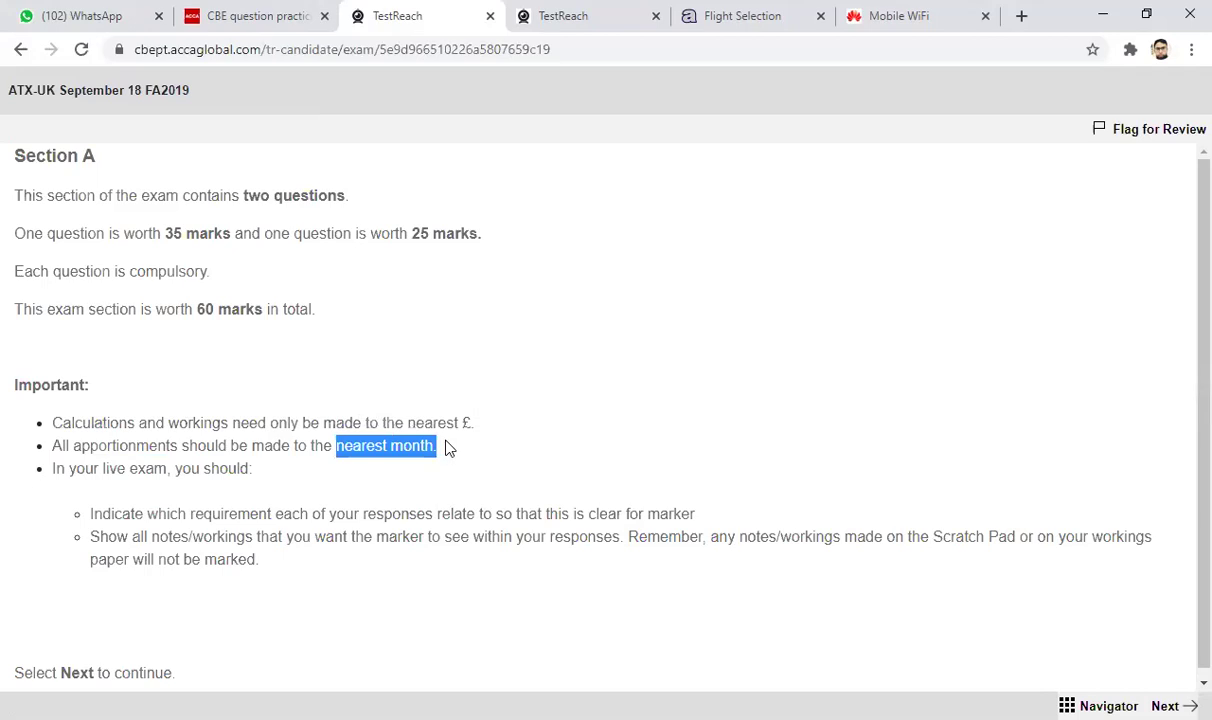
left_click(459, 457)
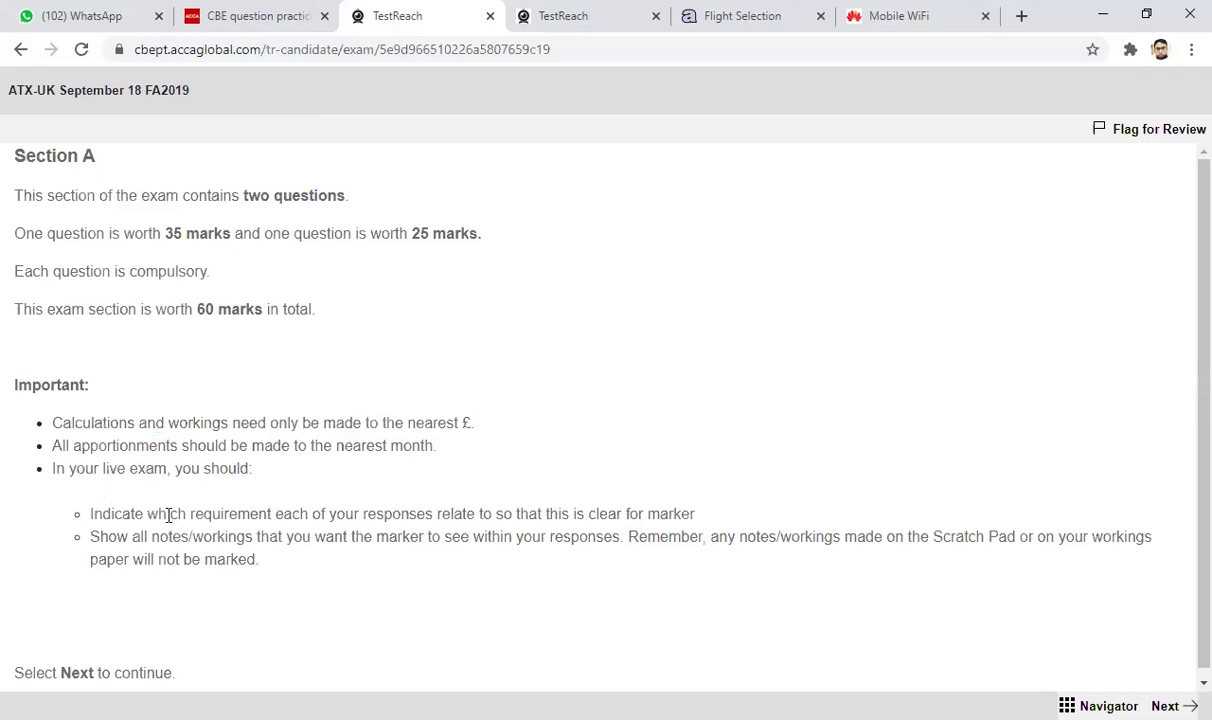
Mark the words on requirements and responses and the Scratch Pad mention in the live exam advice.
left_click_drag(190, 514, 241, 514)
left_click_drag(363, 514, 420, 513)
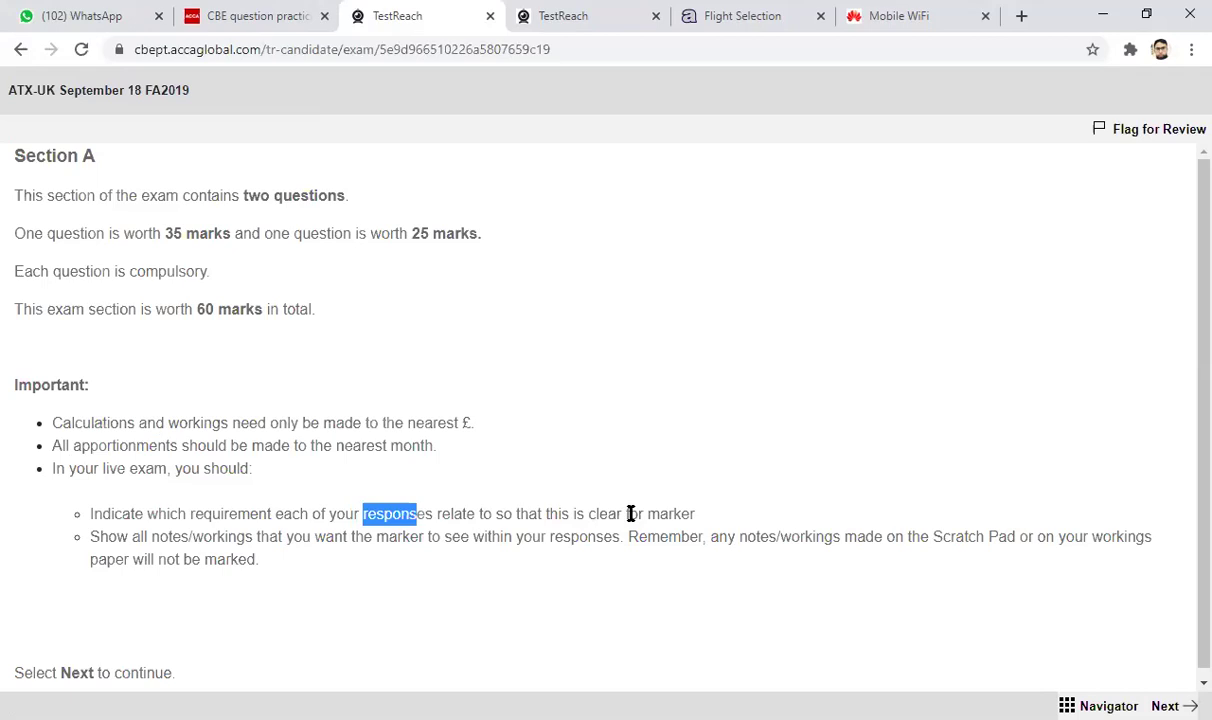
left_click(372, 577)
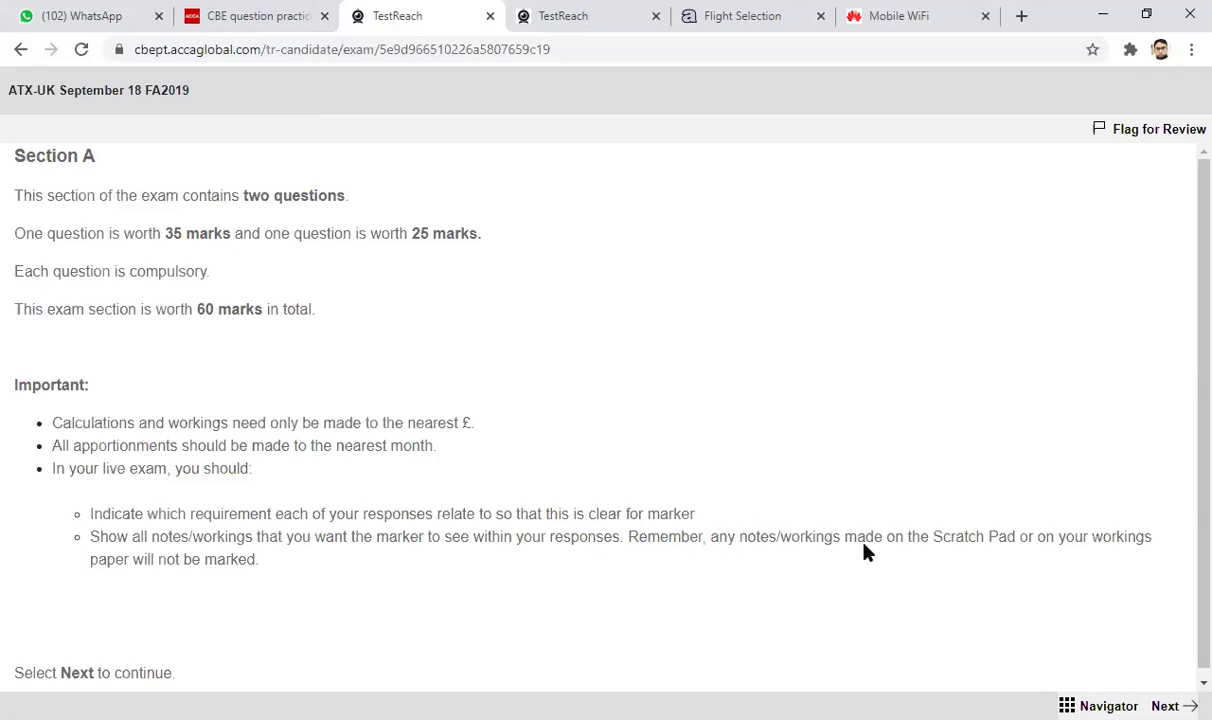
left_click_drag(935, 537, 1019, 537)
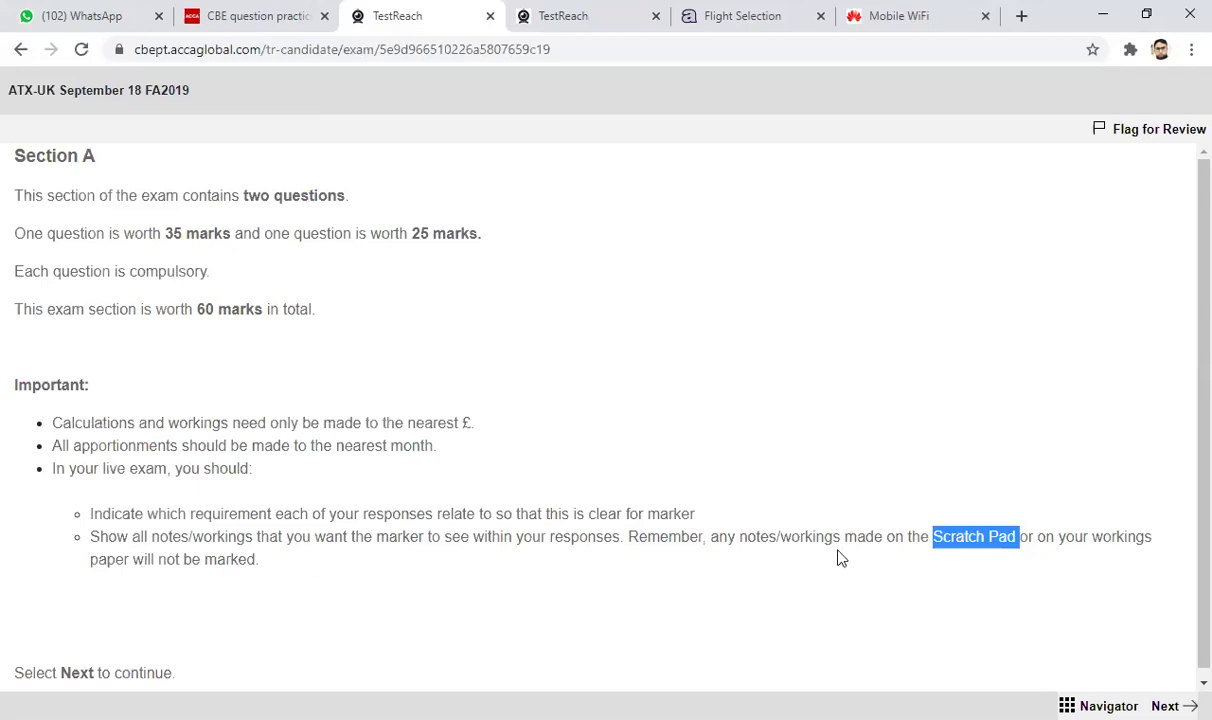
left_click(990, 558)
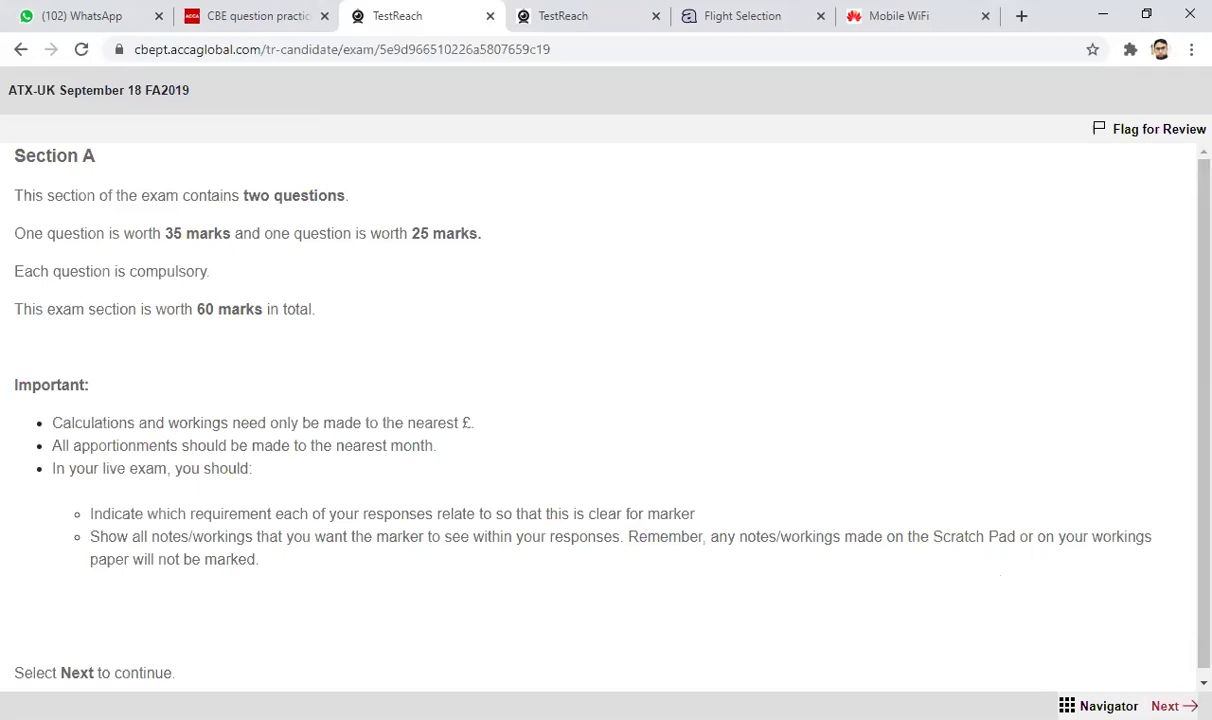
View the rest of the Section A instructions and continue to Question 1.
left_click(1165, 706)
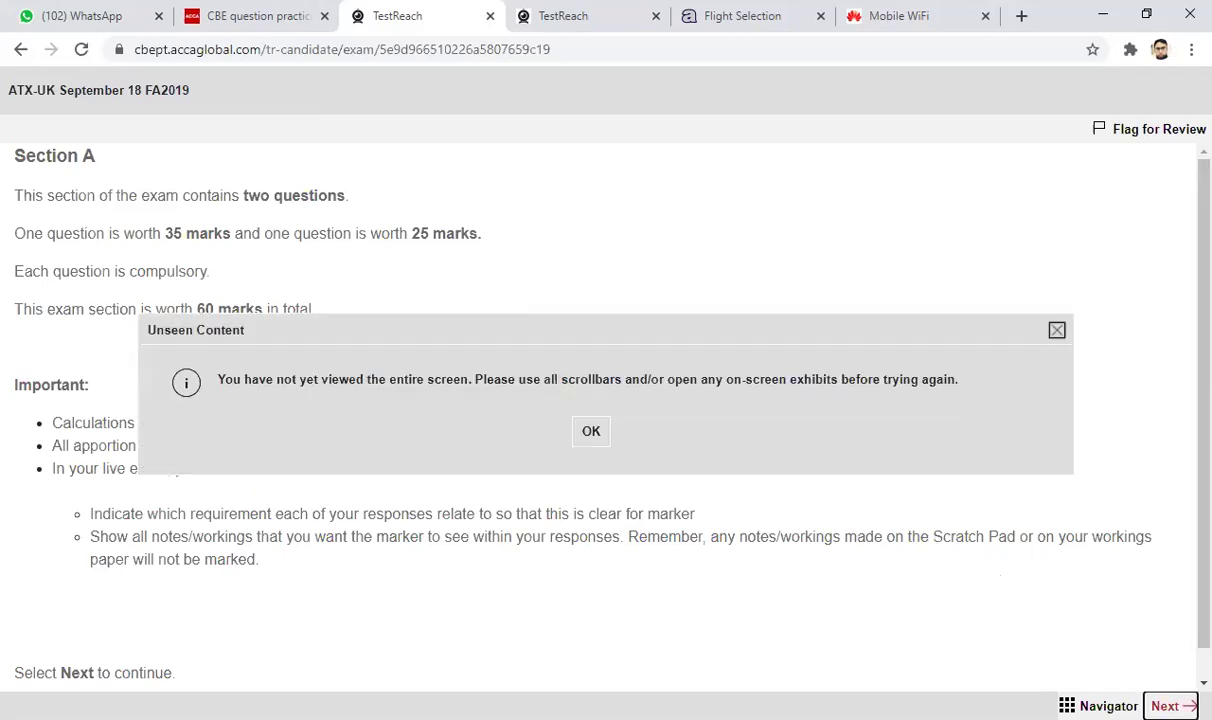
left_click(589, 434)
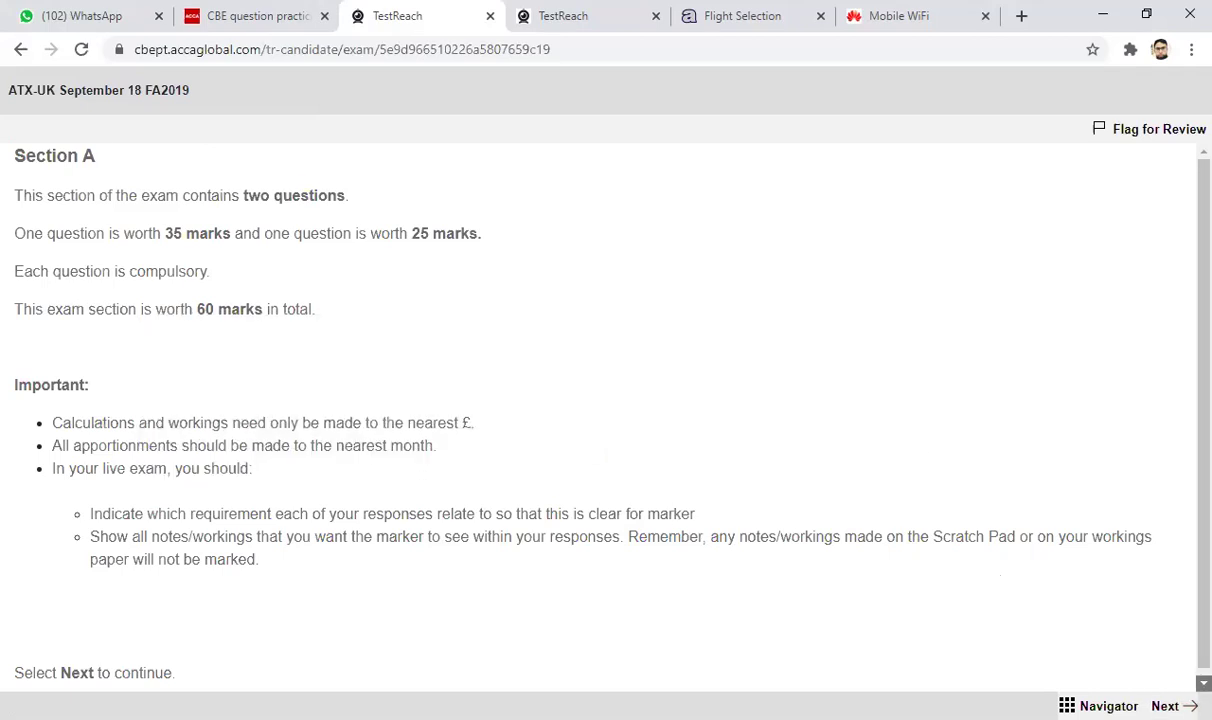
left_click(1203, 683)
left_click(1165, 706)
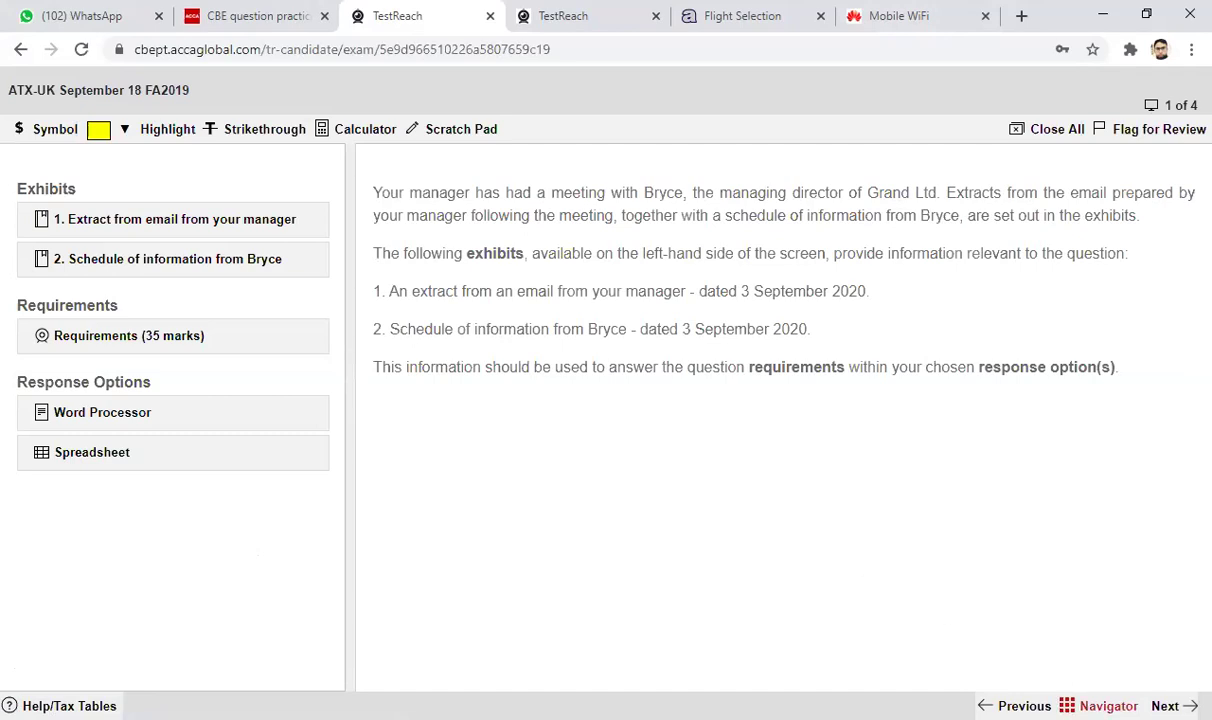
Show the Navigator's question list with statuses and jump to Question 4.
left_click(1100, 706)
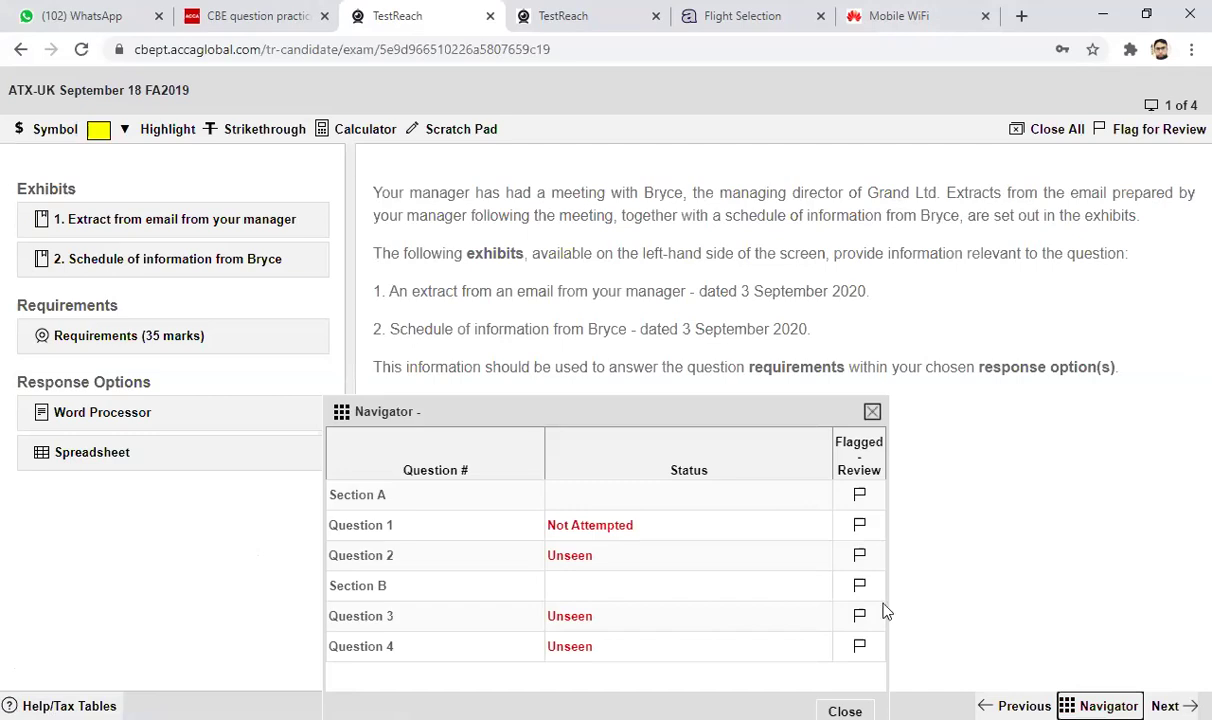
left_click_drag(656, 413, 509, 152)
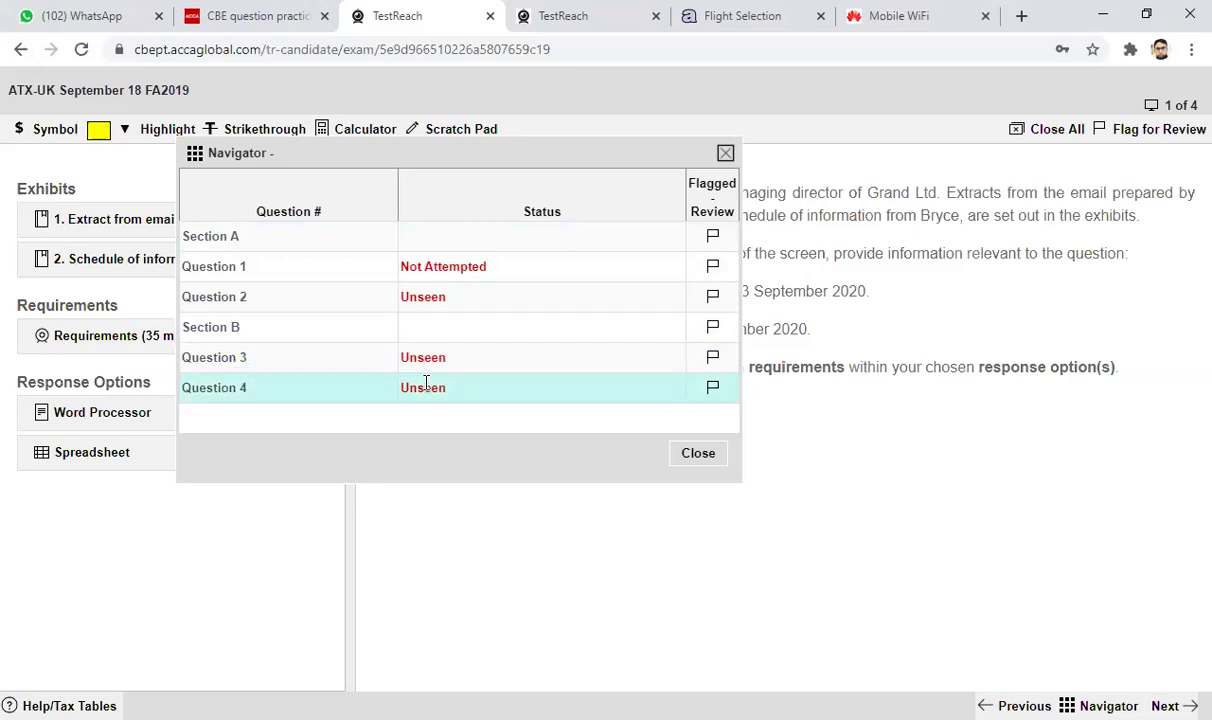
left_click(214, 388)
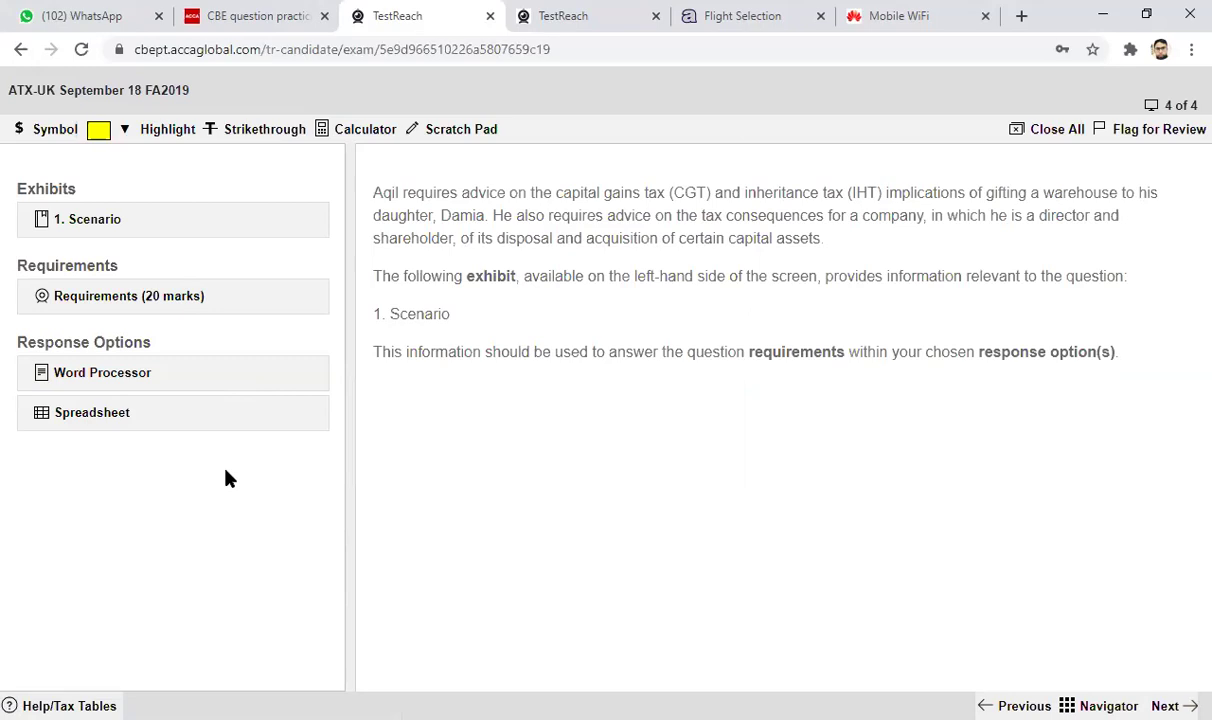
Return to Question 1 through the Navigator, and step forward to Question 2 and back.
left_click(1100, 706)
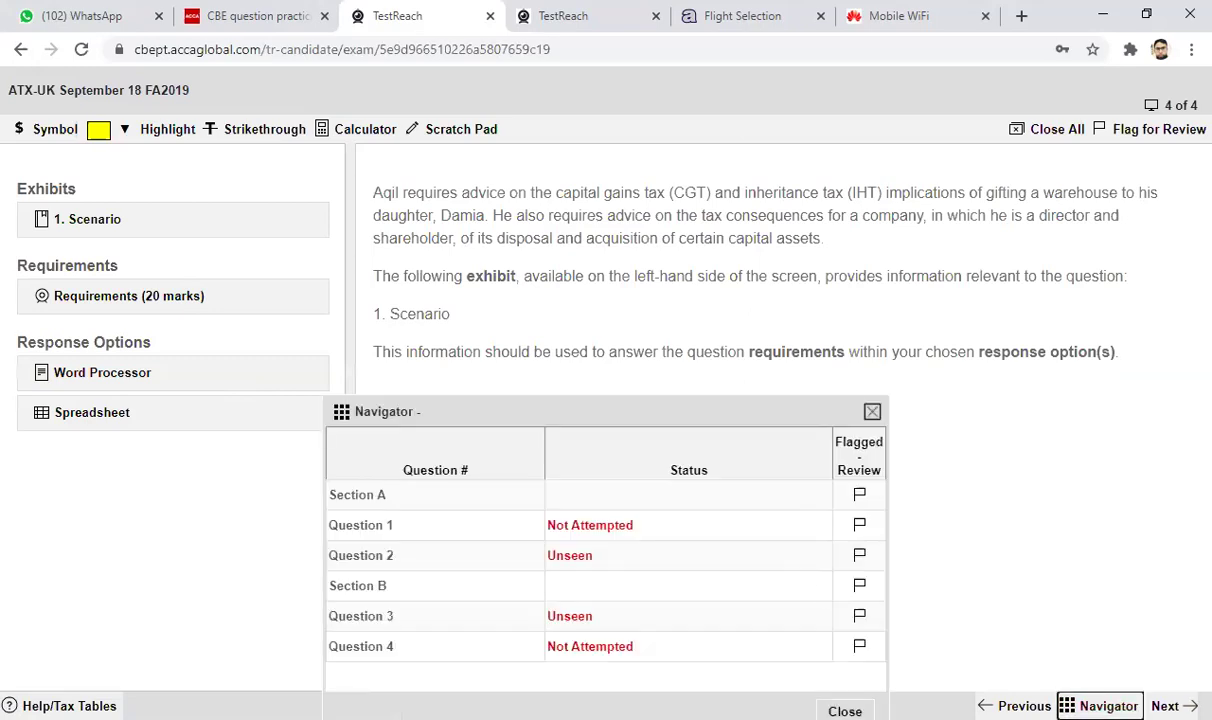
left_click(366, 528)
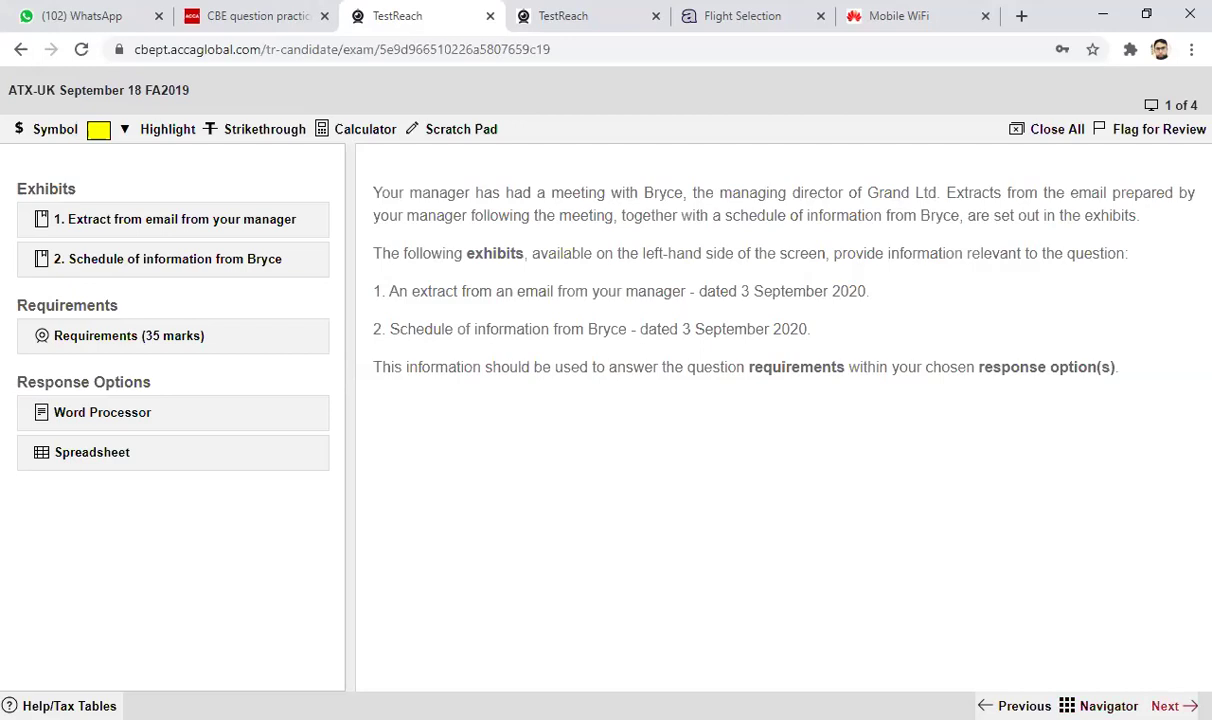
left_click(1170, 706)
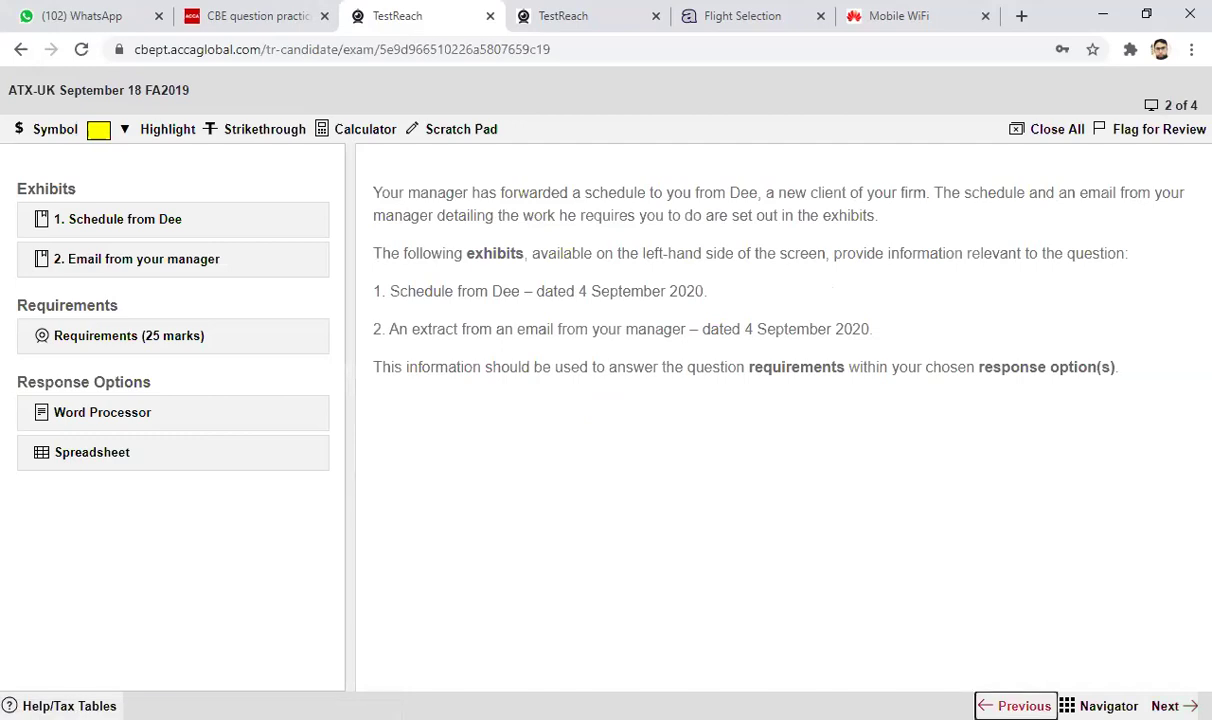
left_click(1016, 706)
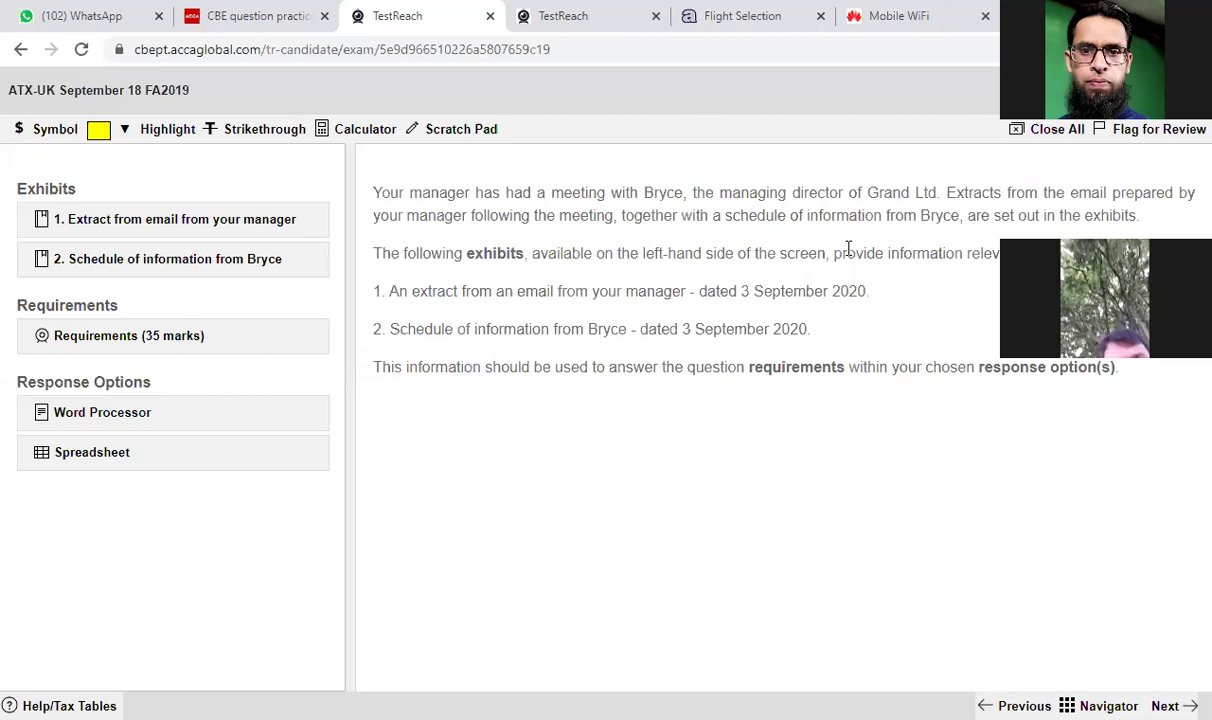
Show the currency symbols available for insertion, pick the £ sign, and close the symbol list without inserting.
left_click(24, 134)
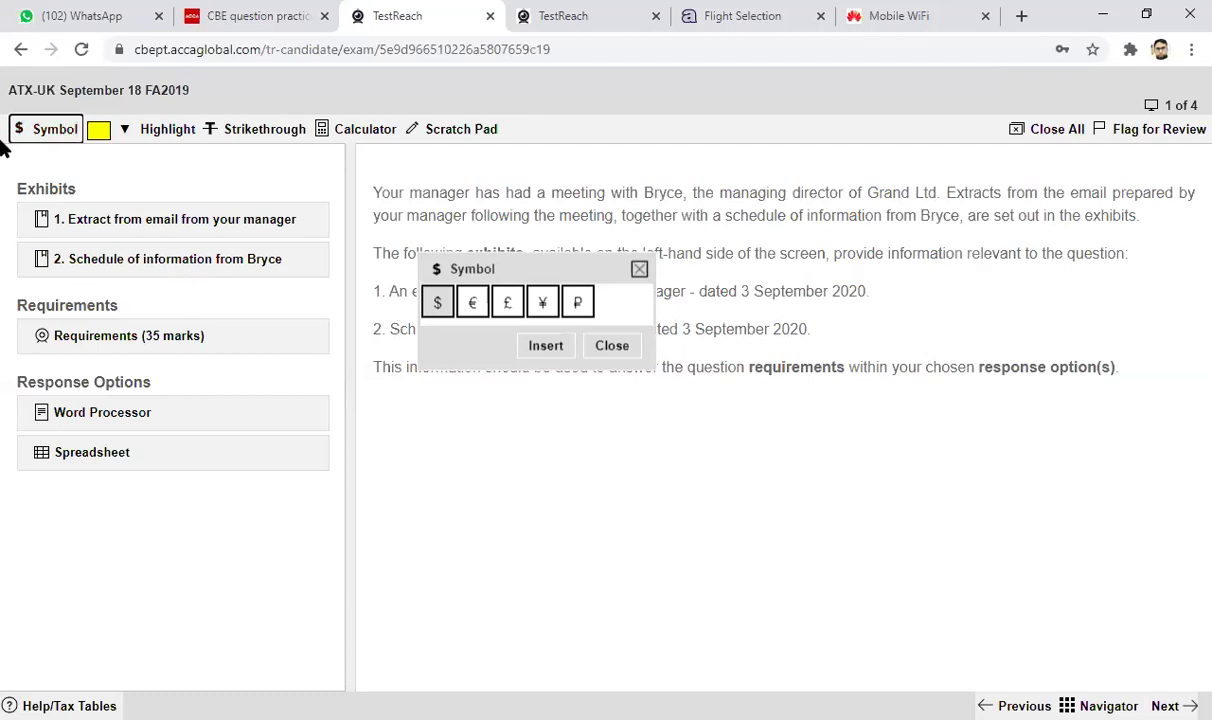
left_click(509, 304)
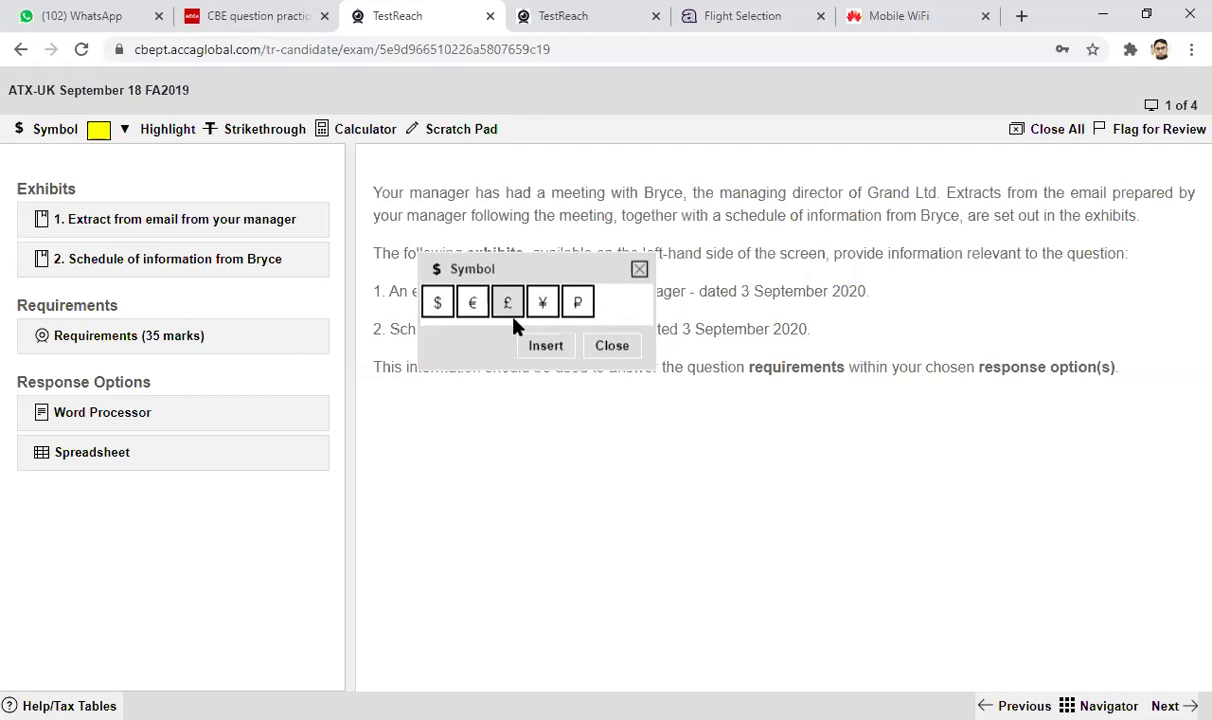
left_click(509, 306)
left_click(612, 345)
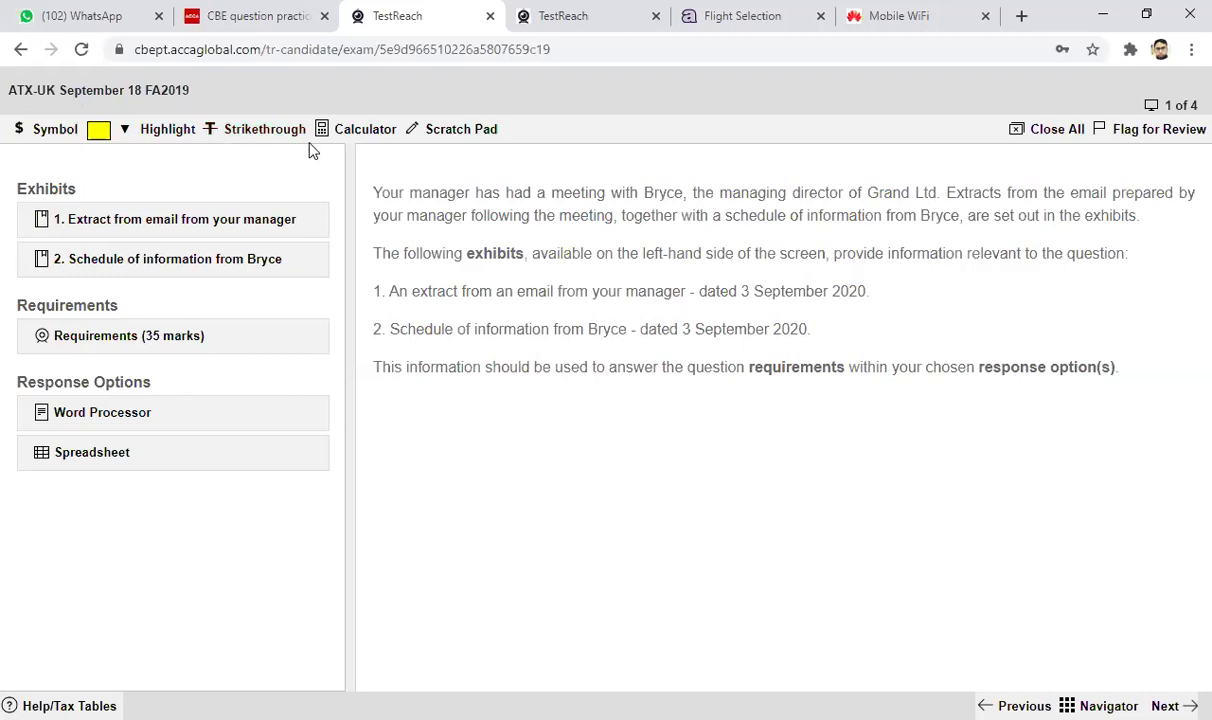
Try the on-screen scientific calculator by entering 5 and close it, and briefly revisit the currency symbol list.
left_click(362, 135)
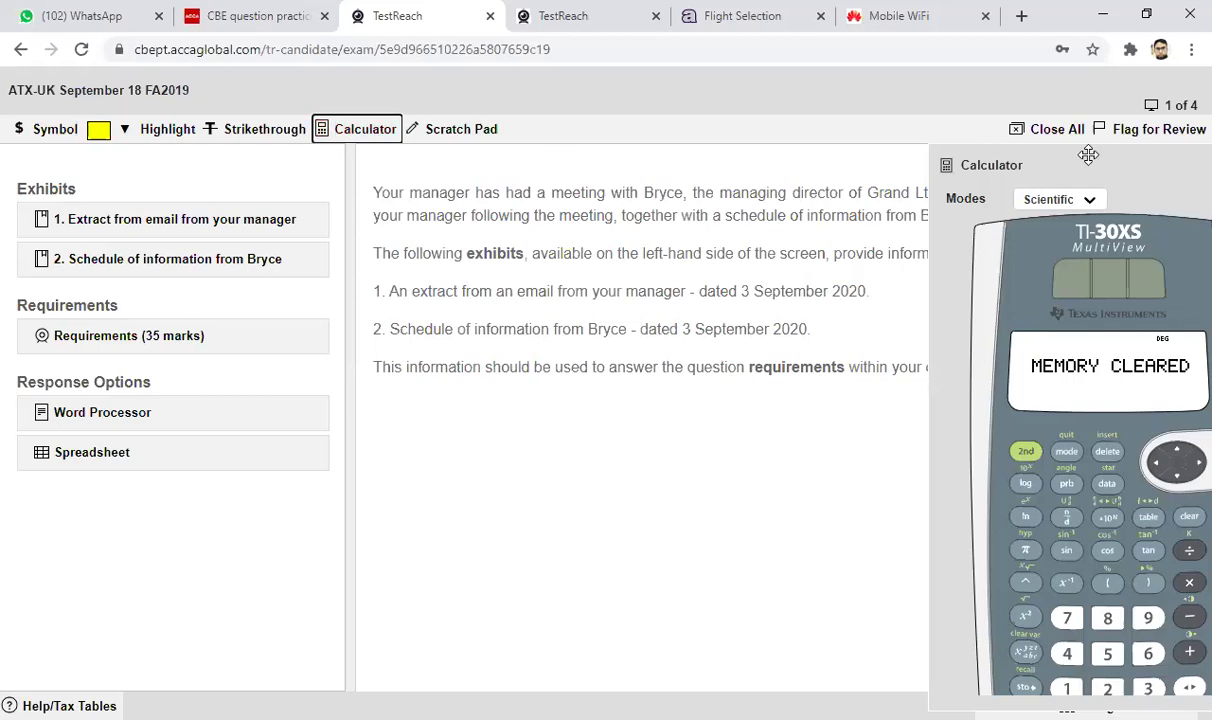
left_click_drag(1088, 155, 664, 104)
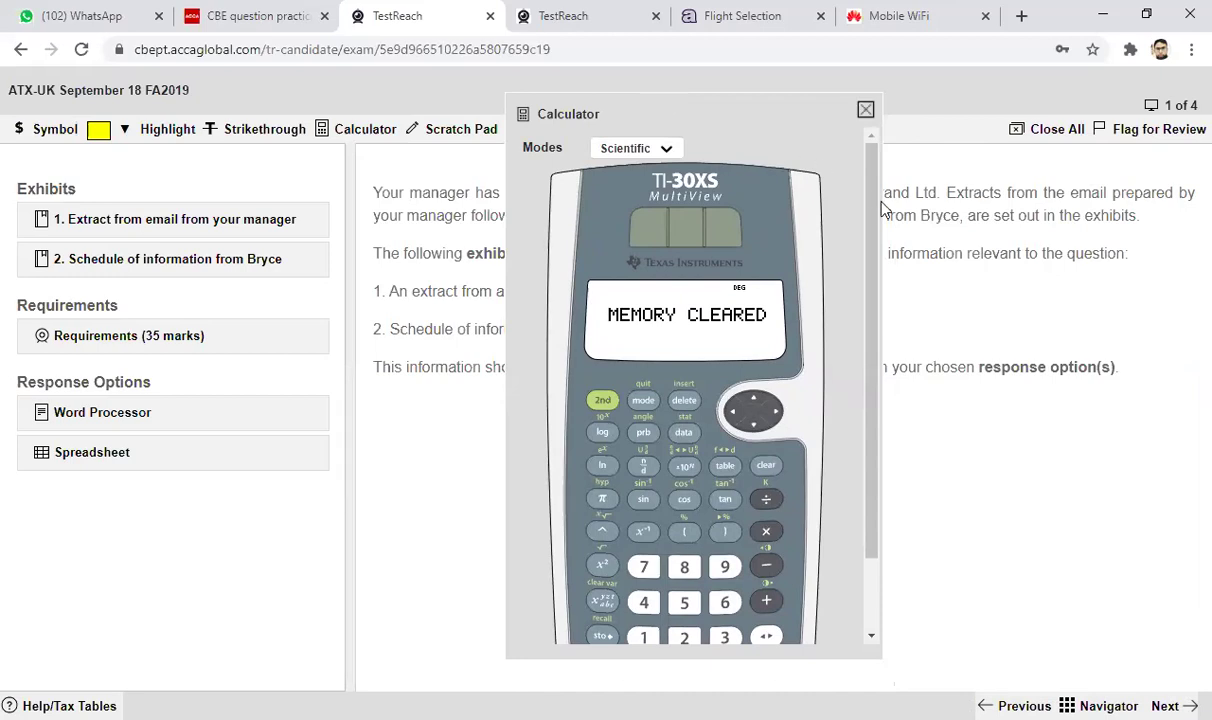
left_click_drag(874, 207, 855, 262)
left_click(685, 530)
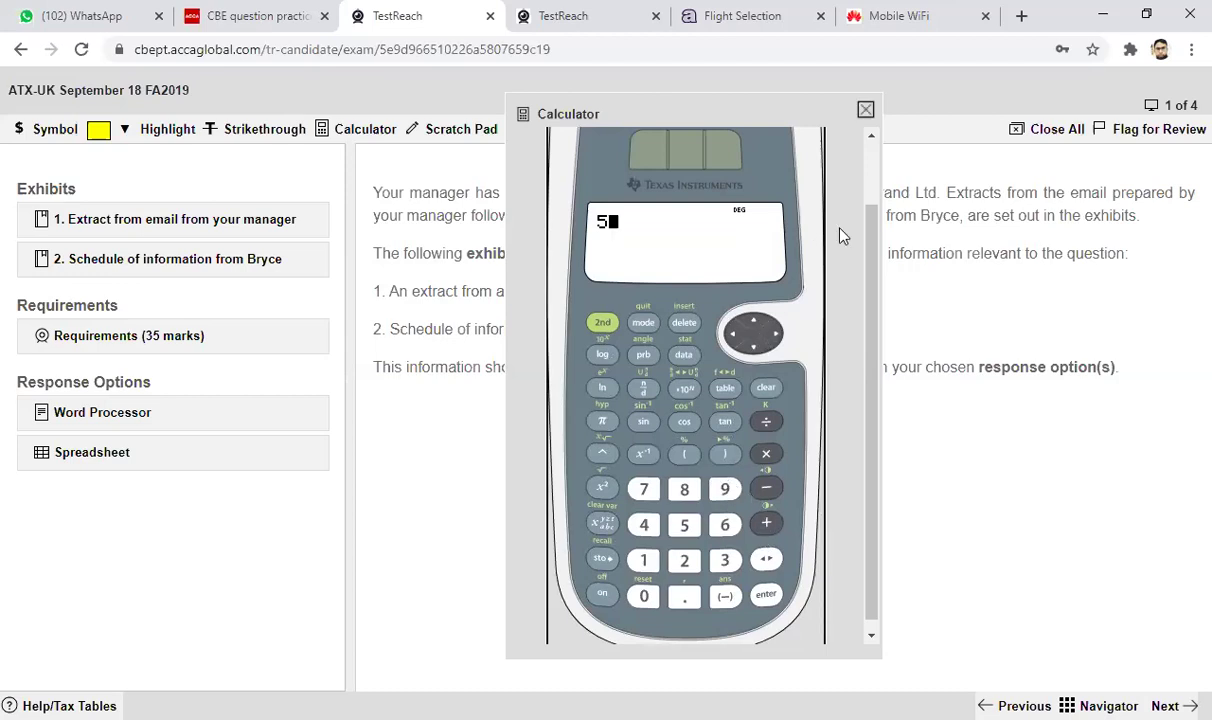
left_click_drag(871, 244, 870, 152)
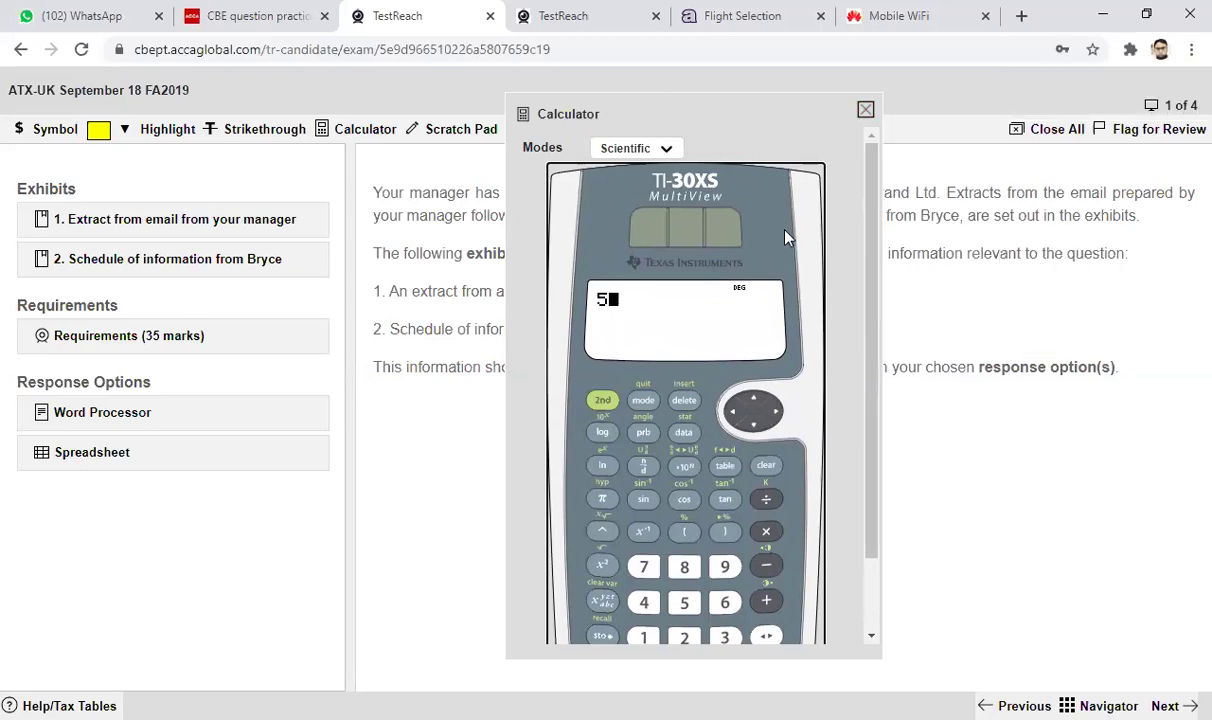
left_click(862, 113)
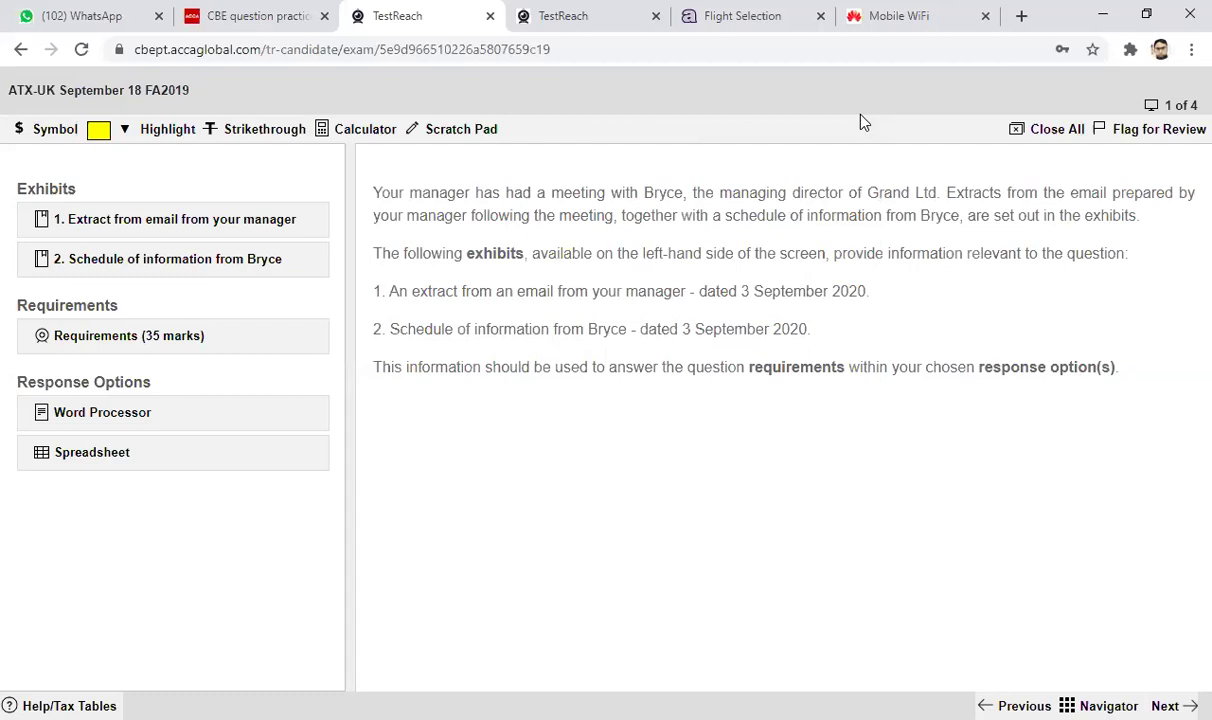
left_click(36, 135)
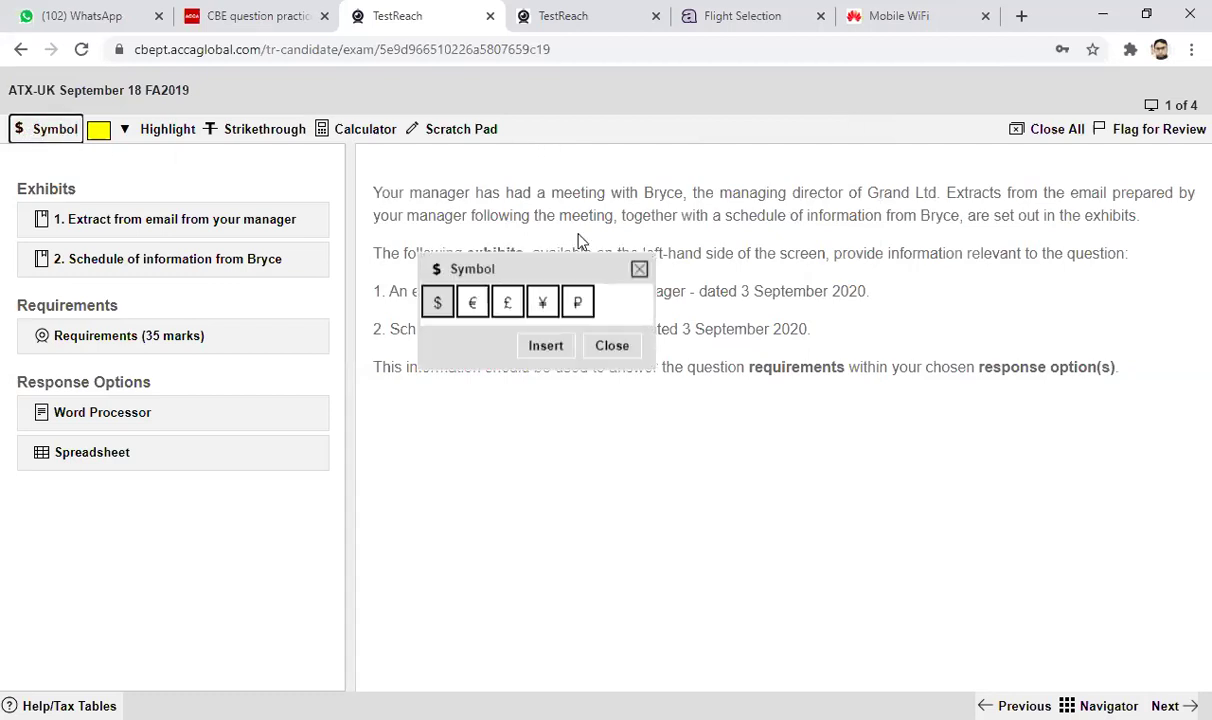
left_click(639, 270)
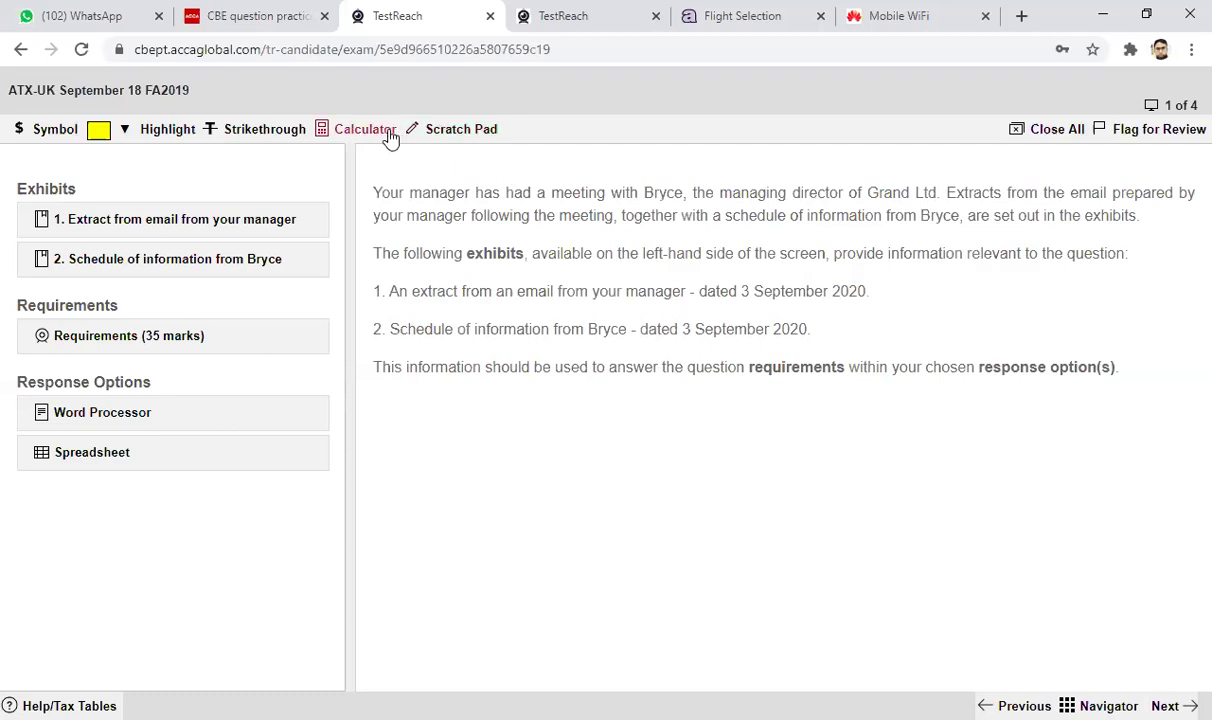
Open the Scratch Pad and write "Pensiion contribution" as its first line.
left_click(445, 135)
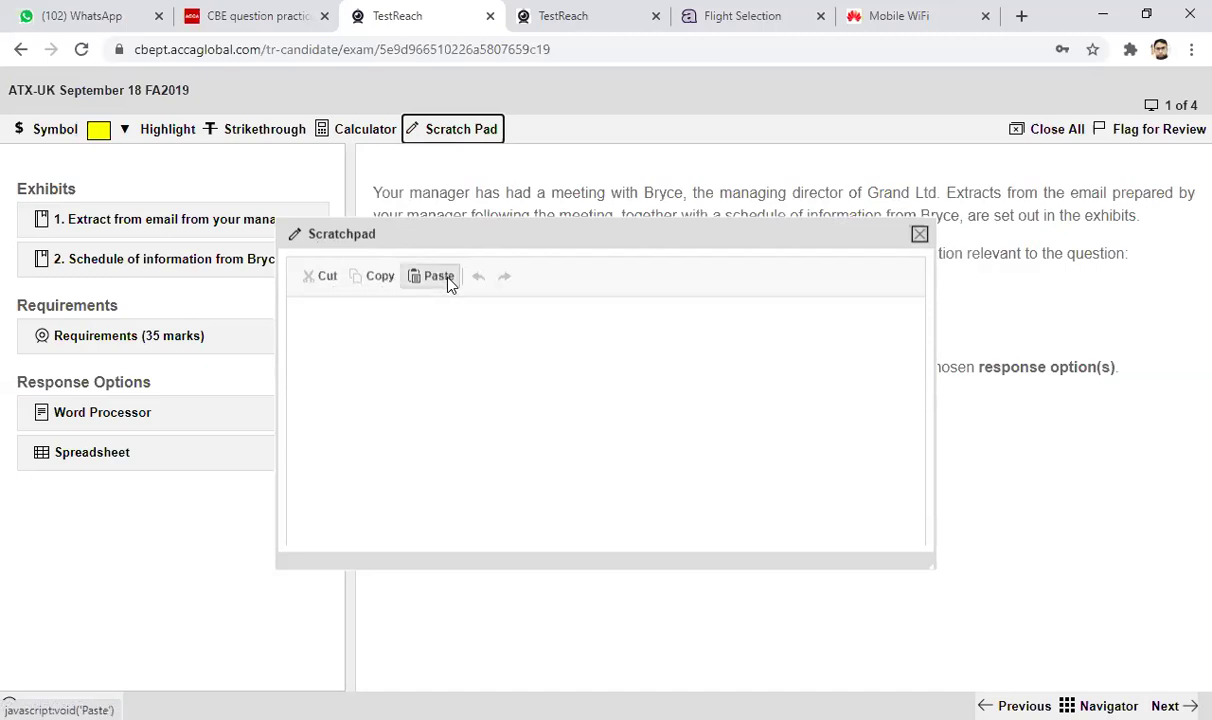
left_click(363, 318)
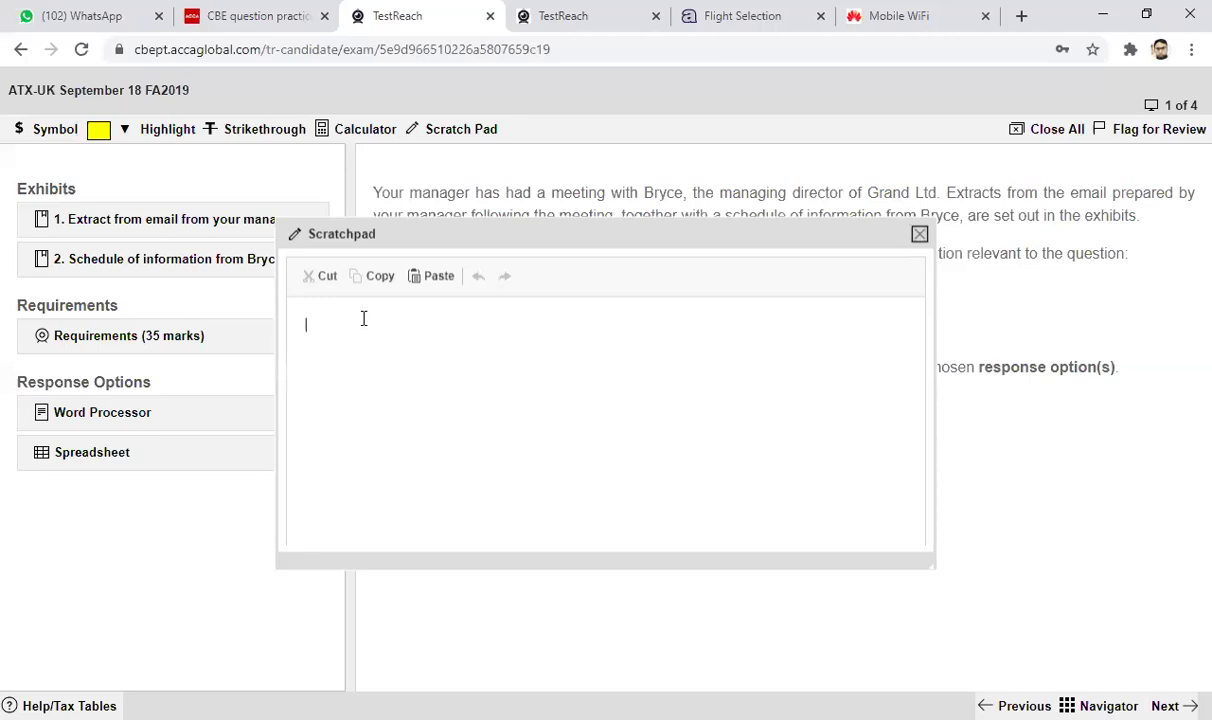
type("P")
type("ension ")
type("income")
key("Return")
key("BackSpace")
key("BackSpace")
key("BackSpace")
key("BackSpace")
key("BackSpace")
key("BackSpace")
key("BackSpace")
key("BackSpace")
key("BackSpace")
type("contribution")
Add the lines "gross contribution" and "rlevant amount" below the first Scratch Pad note.
key("Return")
type("gross contribution")
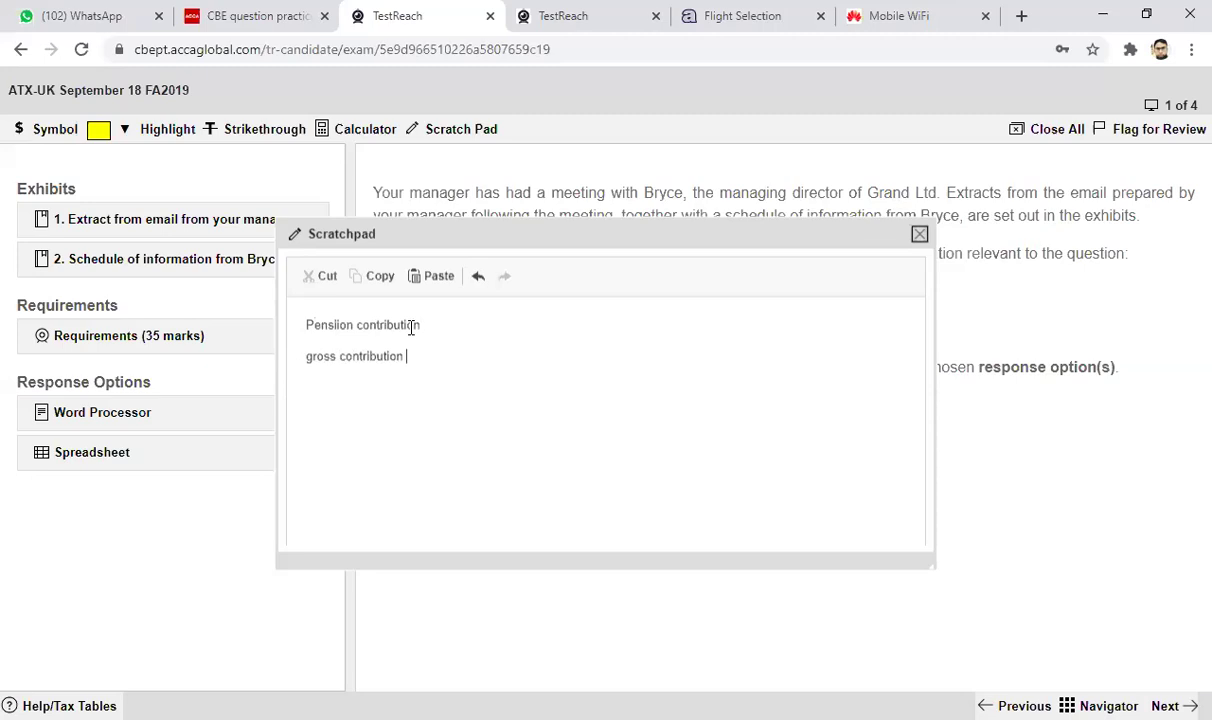
key("Return")
type("rlevant amount")
key("Return")
Select all three Scratch Pad notes and bring up their cut, copy and paste options without applying any.
left_click(311, 320)
left_click_drag(311, 320, 433, 425)
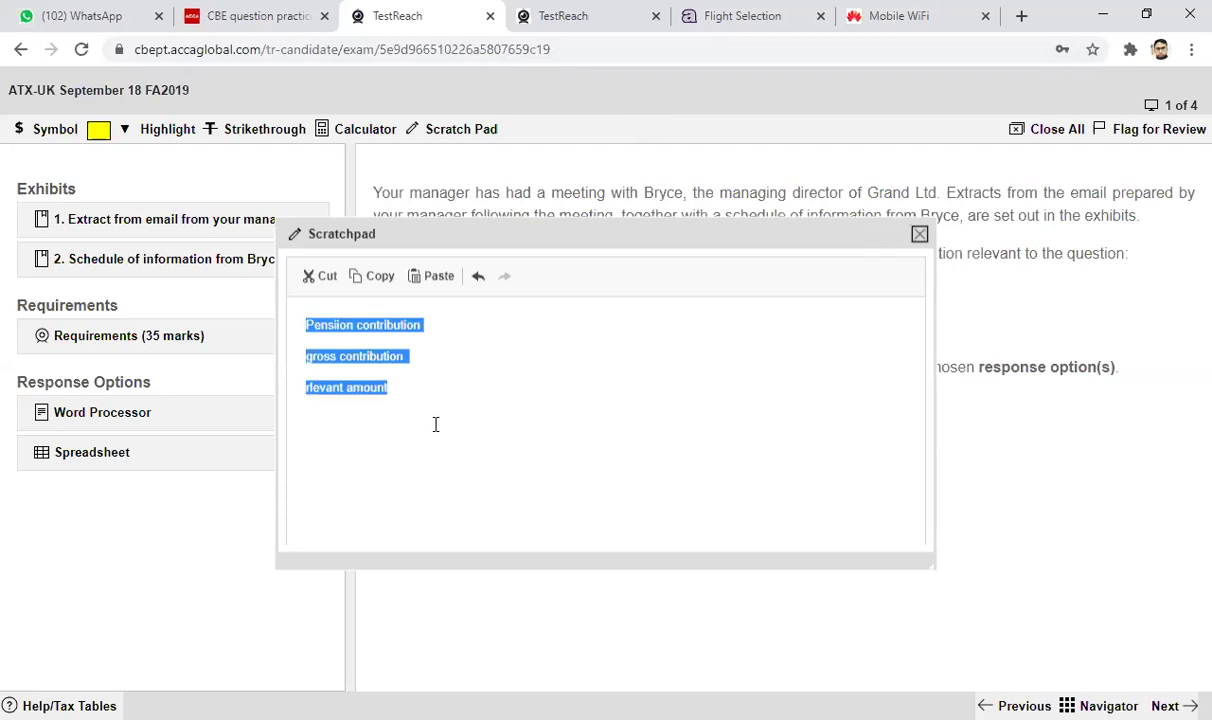
key("shift+Tab")
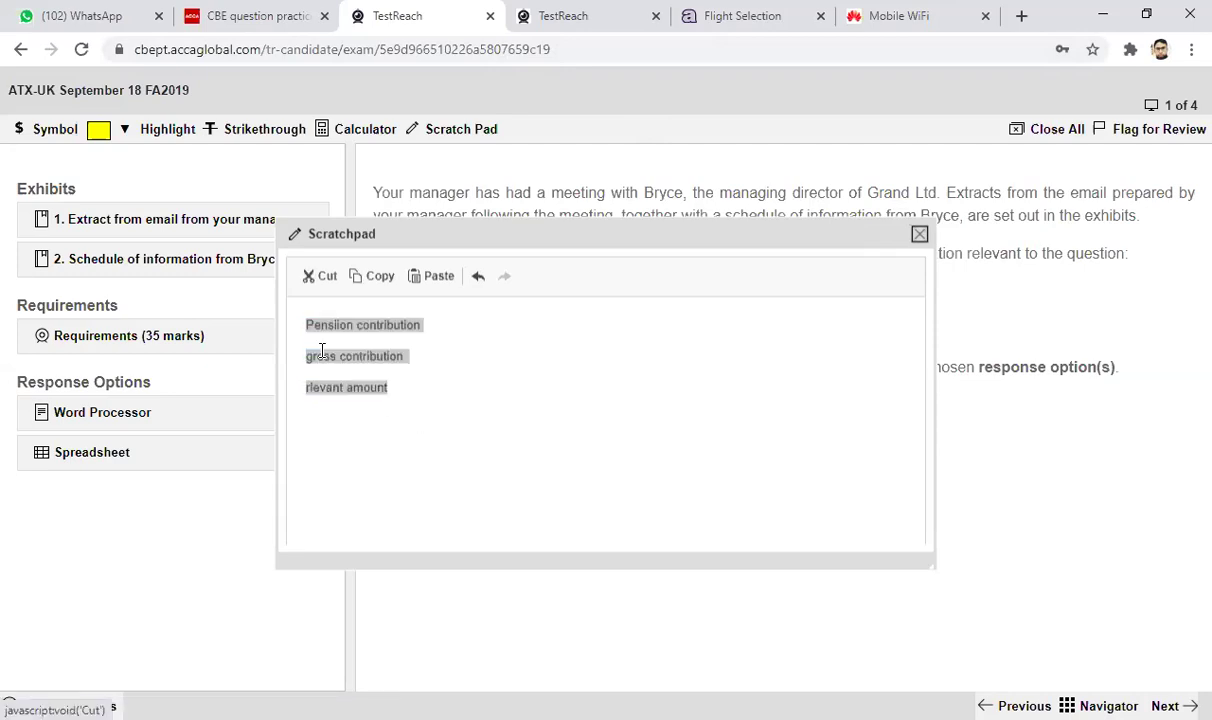
right_click(322, 350)
left_click(345, 390)
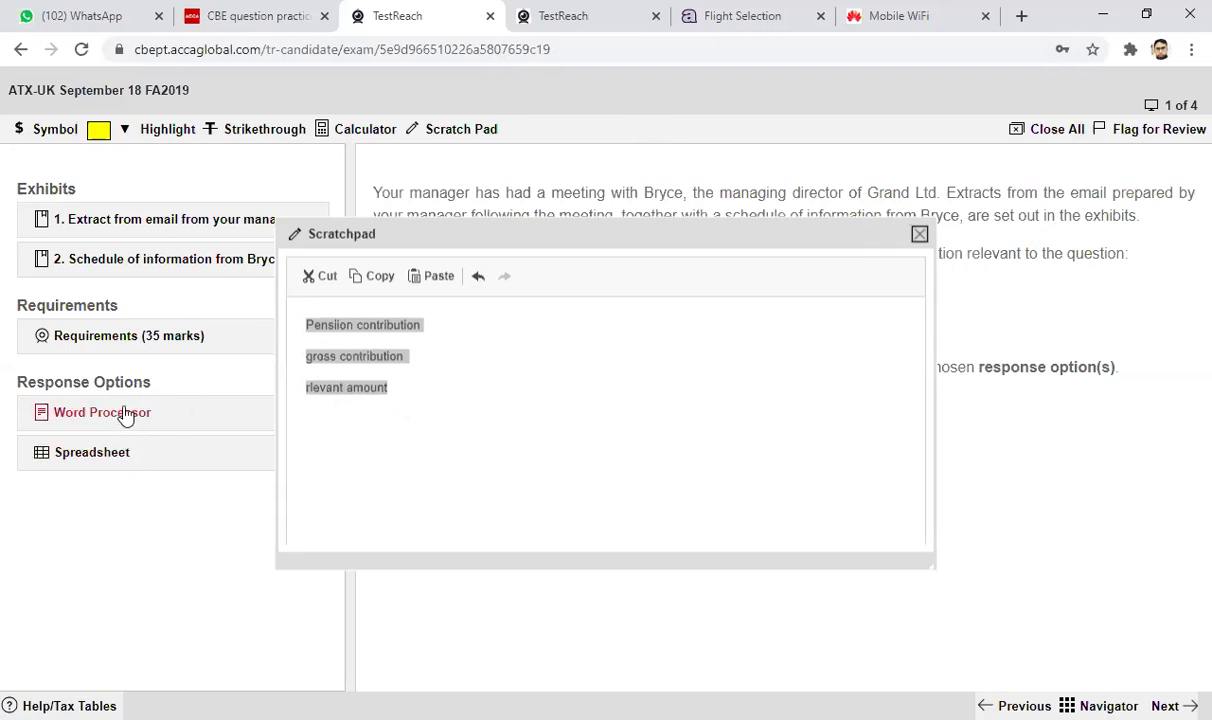
key("ctrl+a")
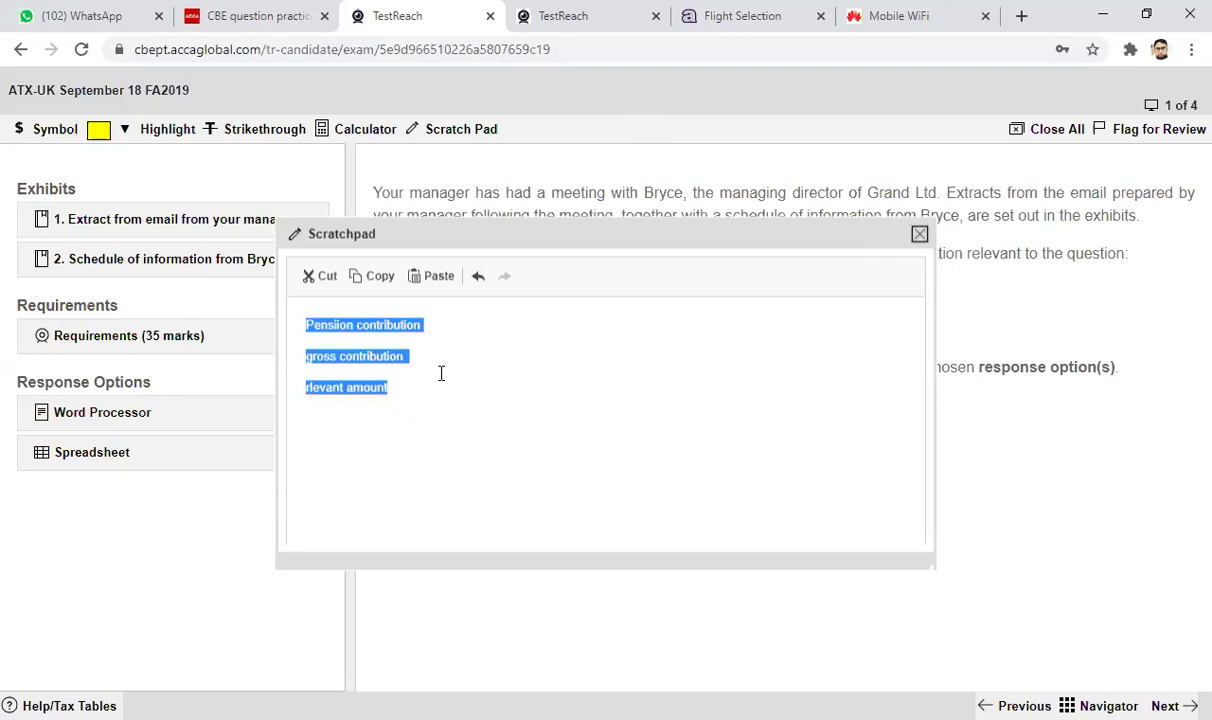
left_click(441, 373)
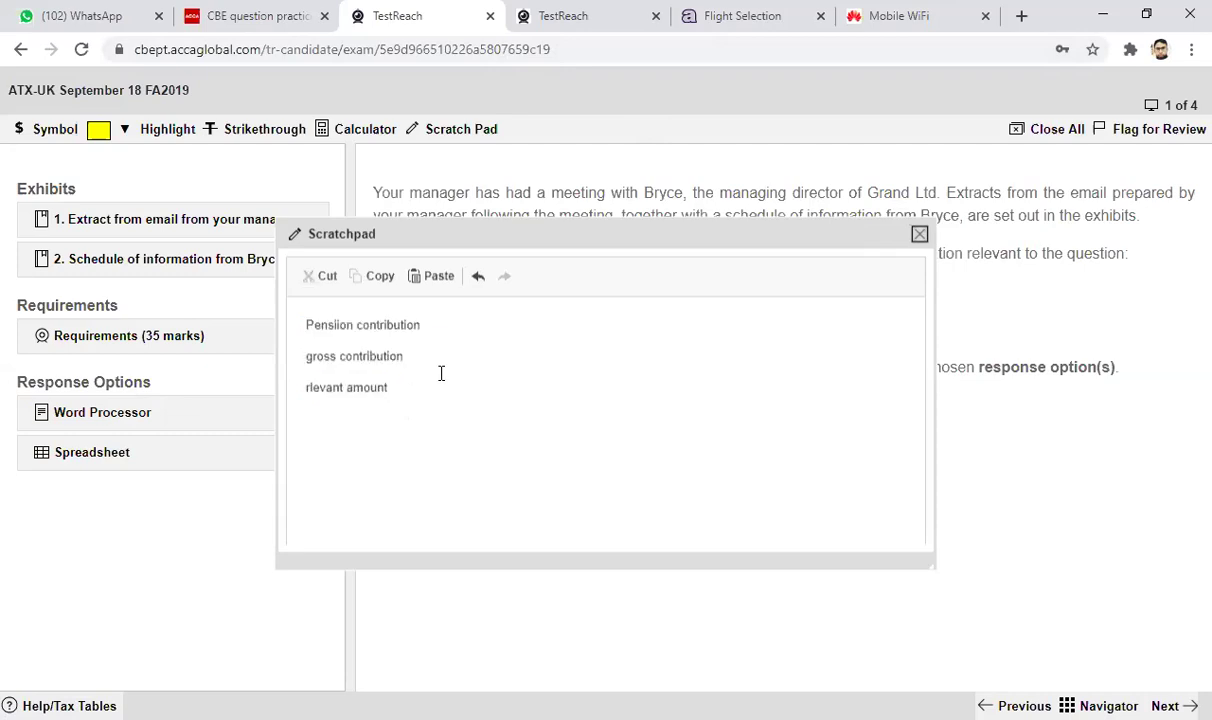
left_click_drag(301, 322, 420, 390)
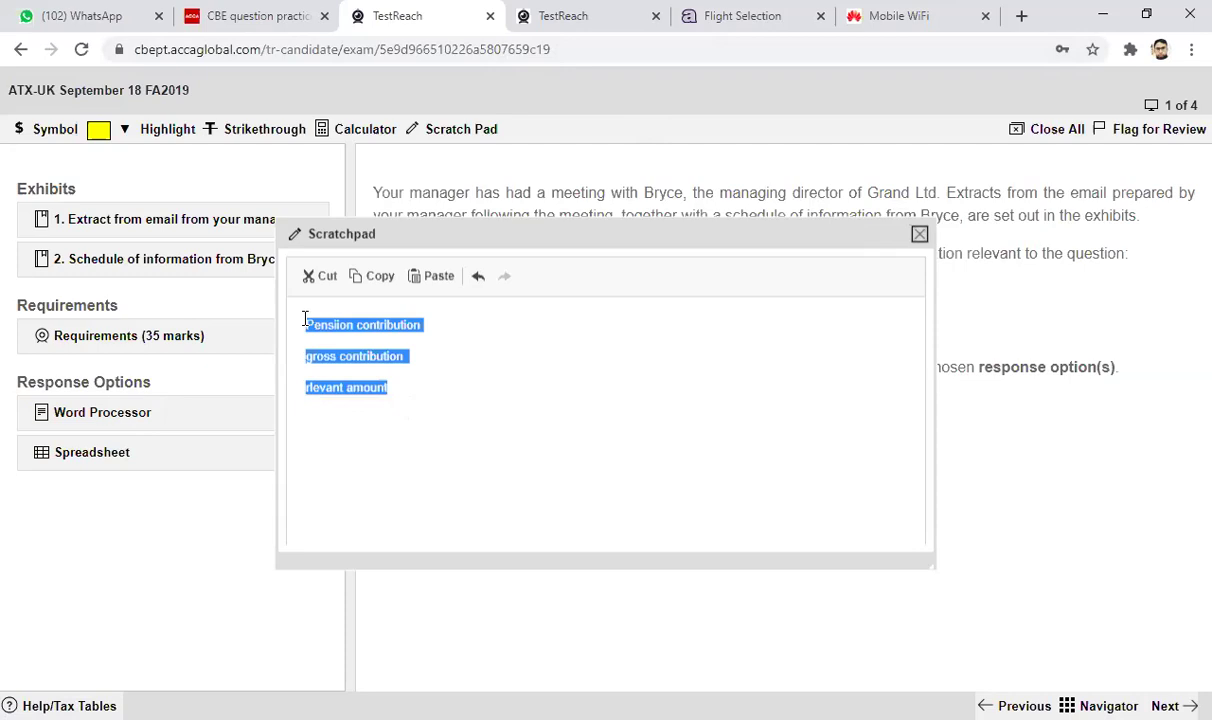
left_click(427, 376)
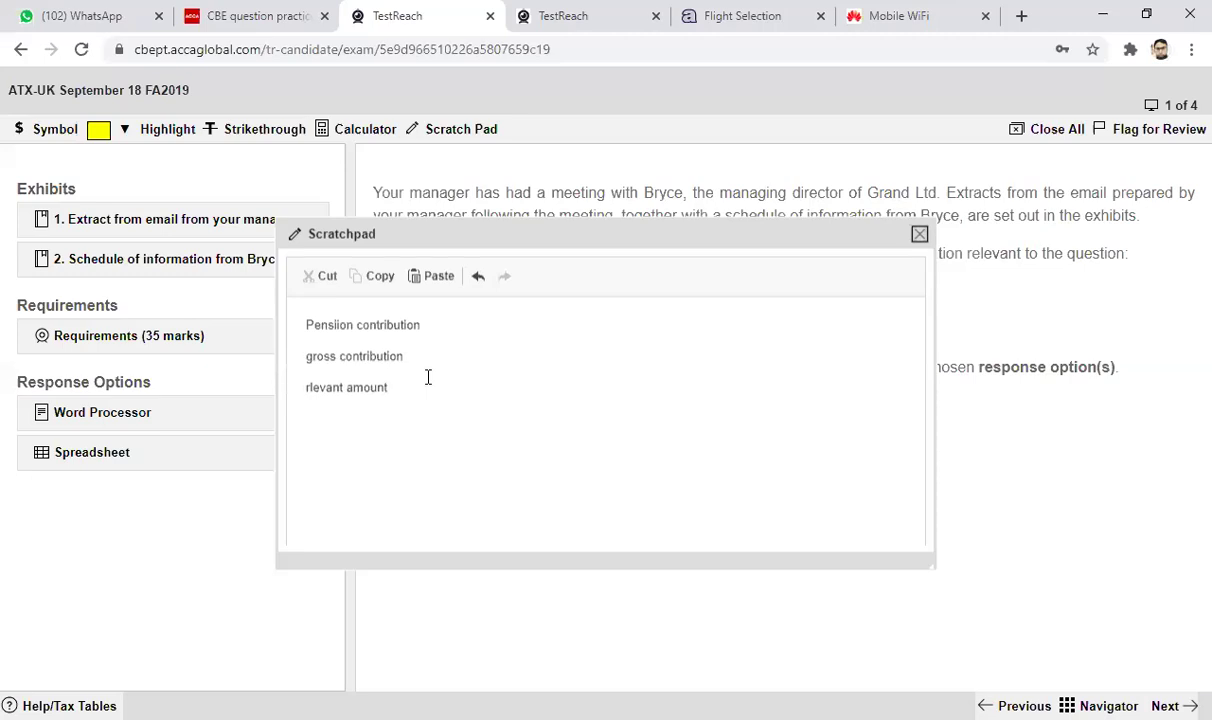
Extend a selection from the "Pensiion contribution" line across all three notes, show the editing options again and clear the selection.
triple_click(343, 326)
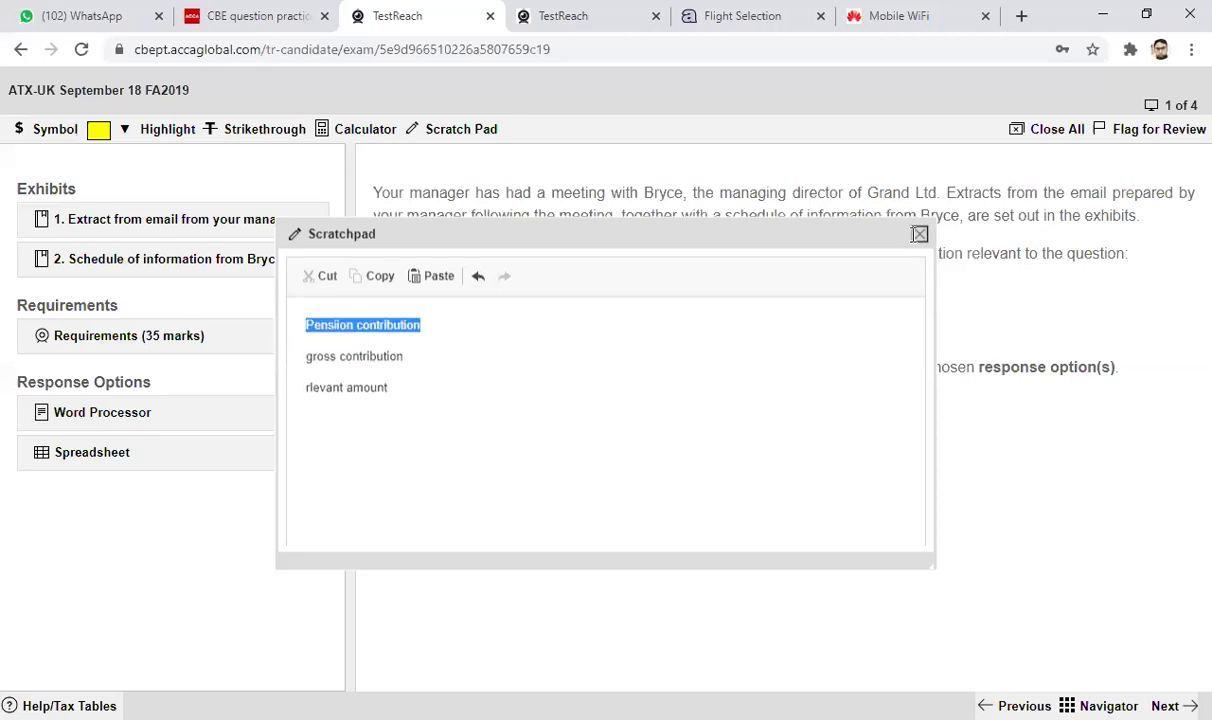
left_click(682, 345, "shift")
left_click(695, 407, "shift")
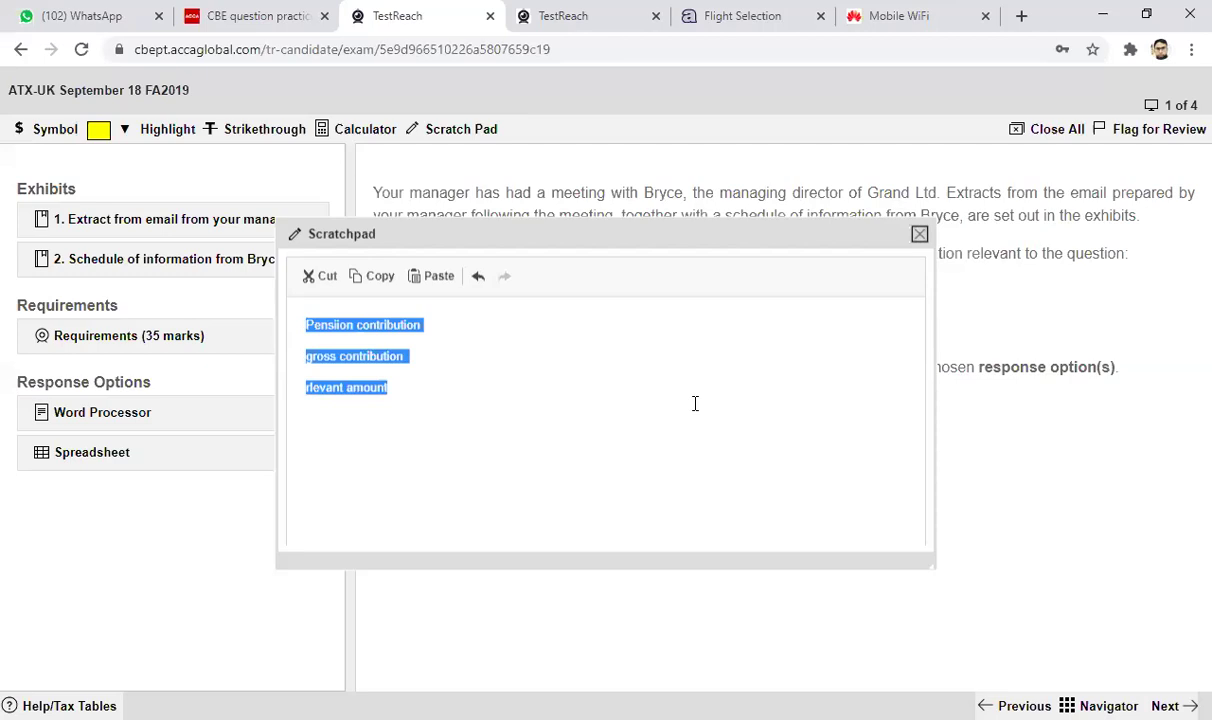
right_click(342, 336)
left_click(368, 495)
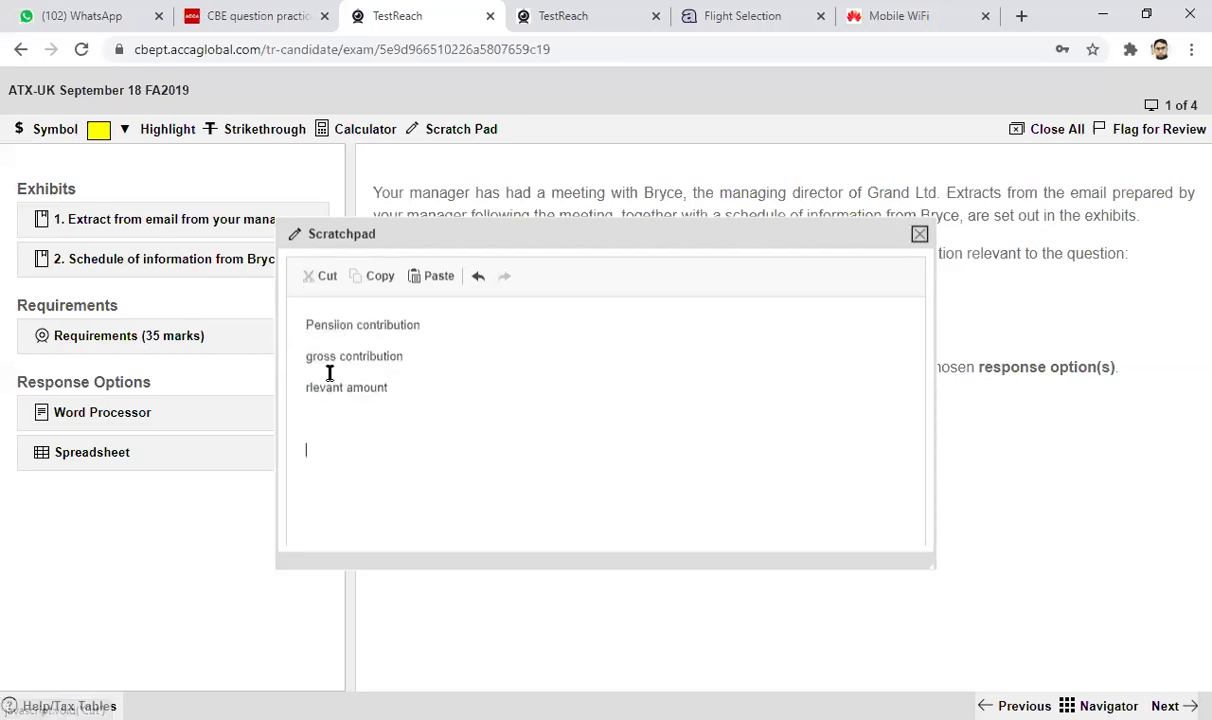
left_click_drag(298, 320, 441, 444)
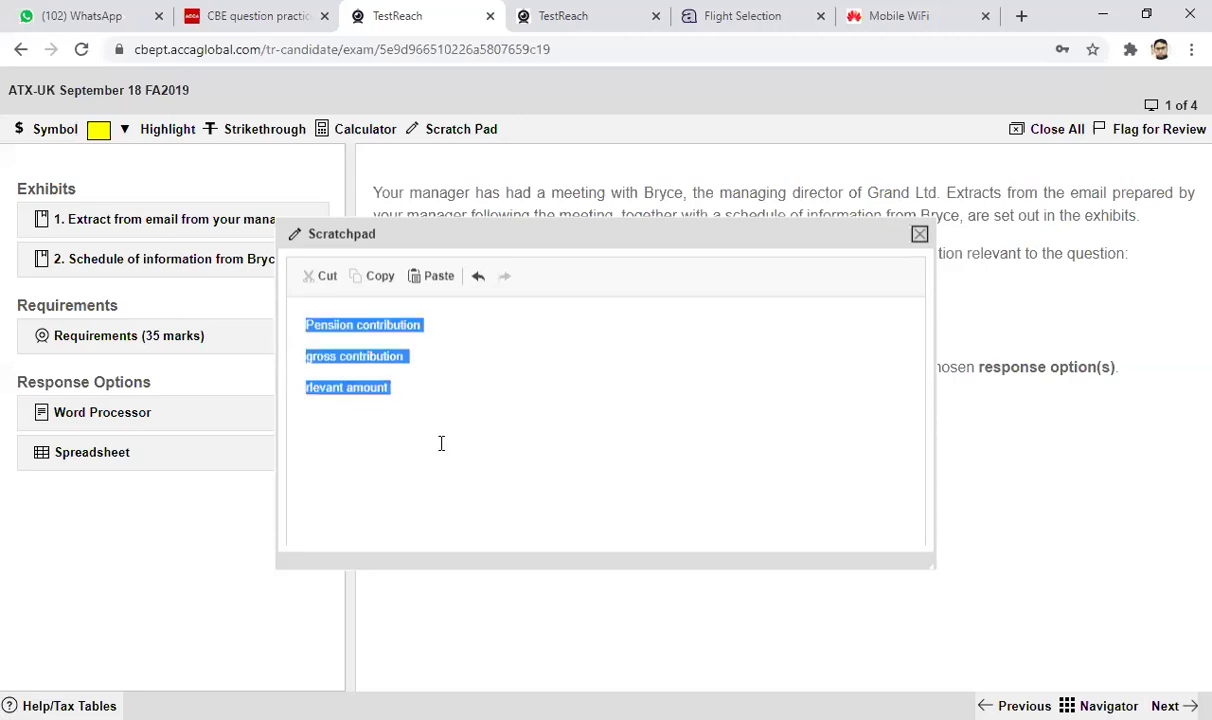
right_click(371, 400)
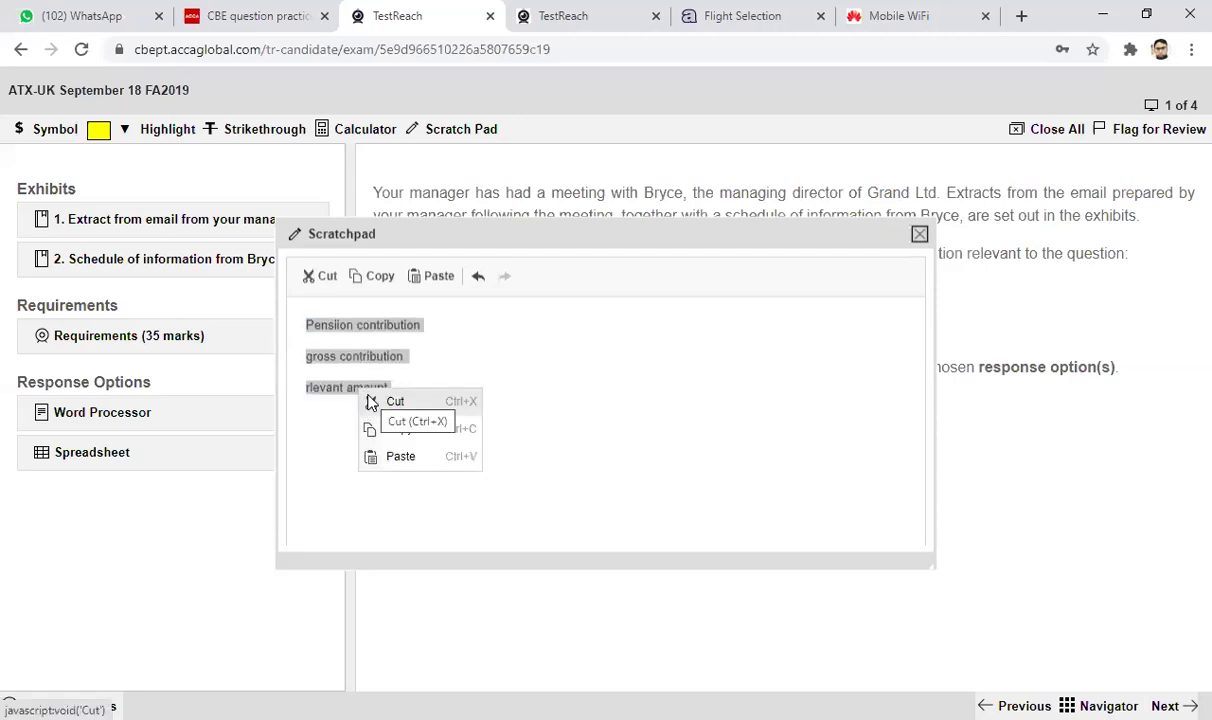
left_click(471, 384)
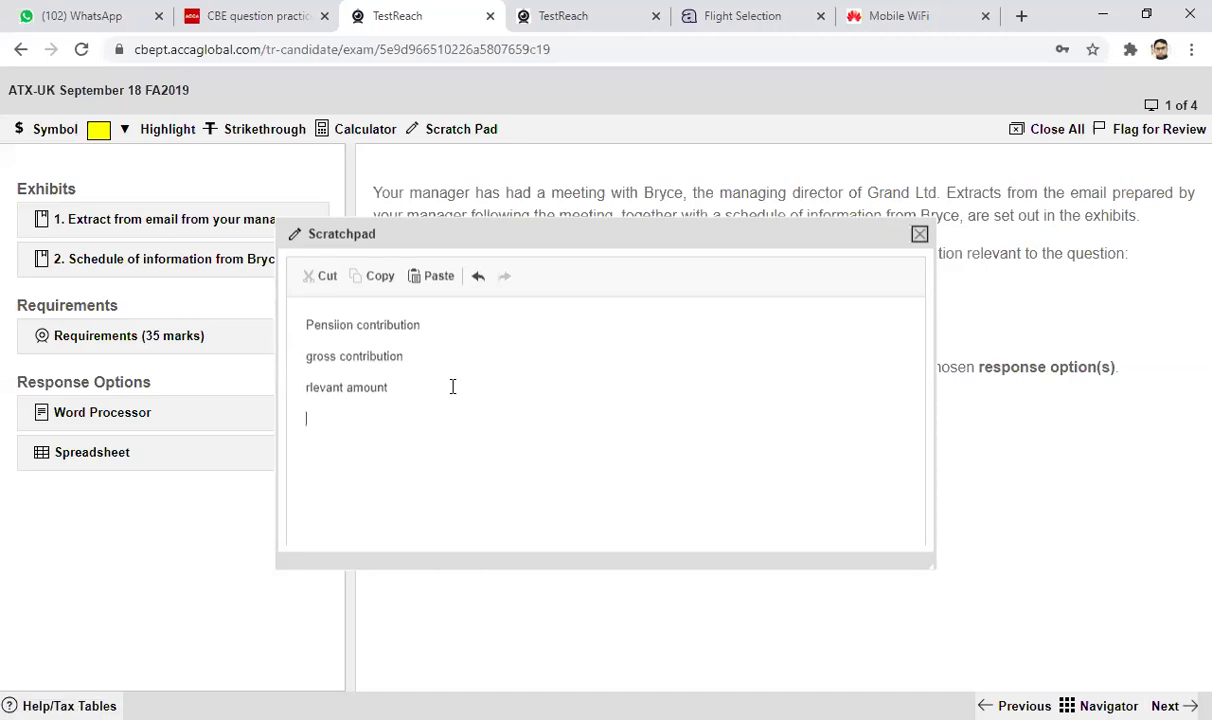
Add the line "year end 31 dec" below the existing Scratch Pad notes and close the Scratch Pad.
type("year end 31 dec")
key("Return")
left_click(920, 236)
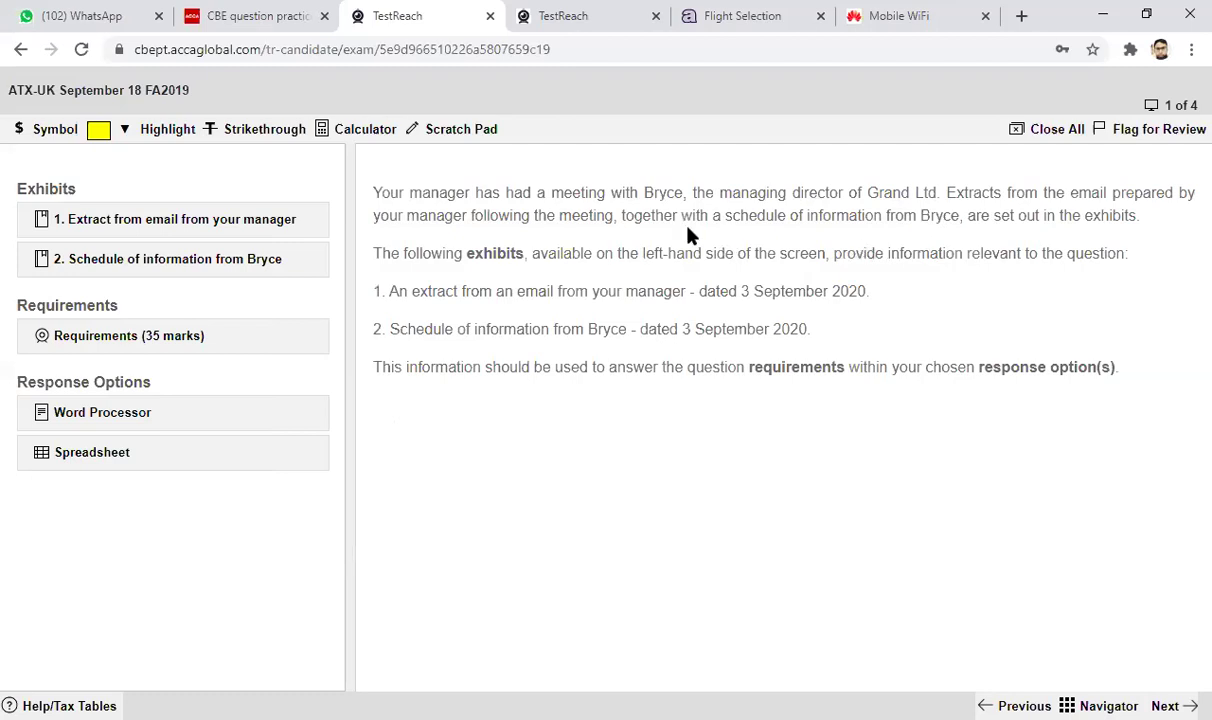
Reopen the Scratch Pad, review the four stored notes by selecting them, and close it again.
left_click(481, 138)
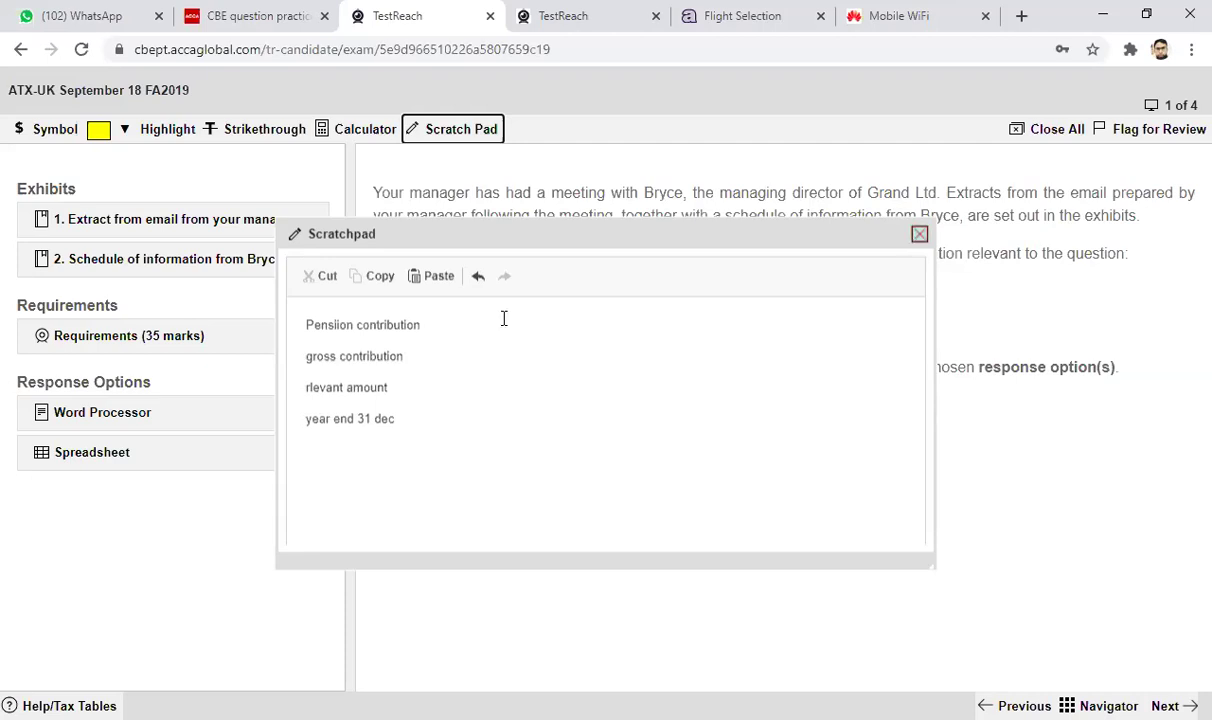
left_click_drag(306, 325, 420, 432)
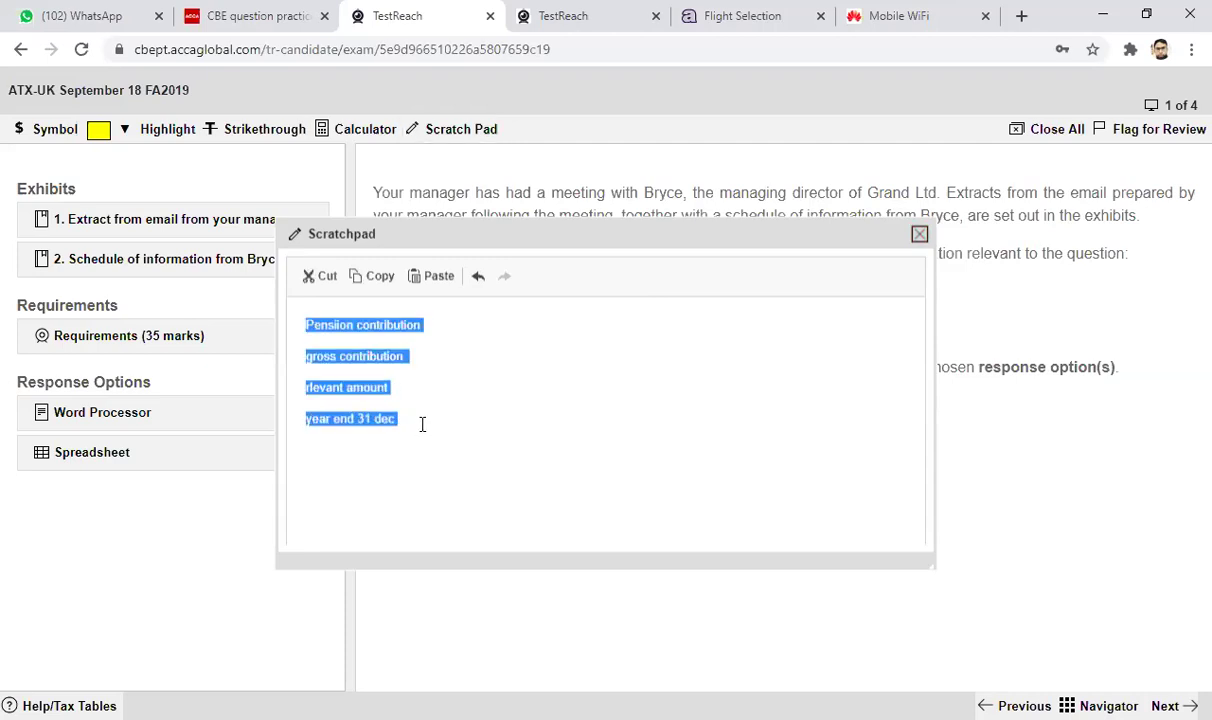
left_click(422, 422)
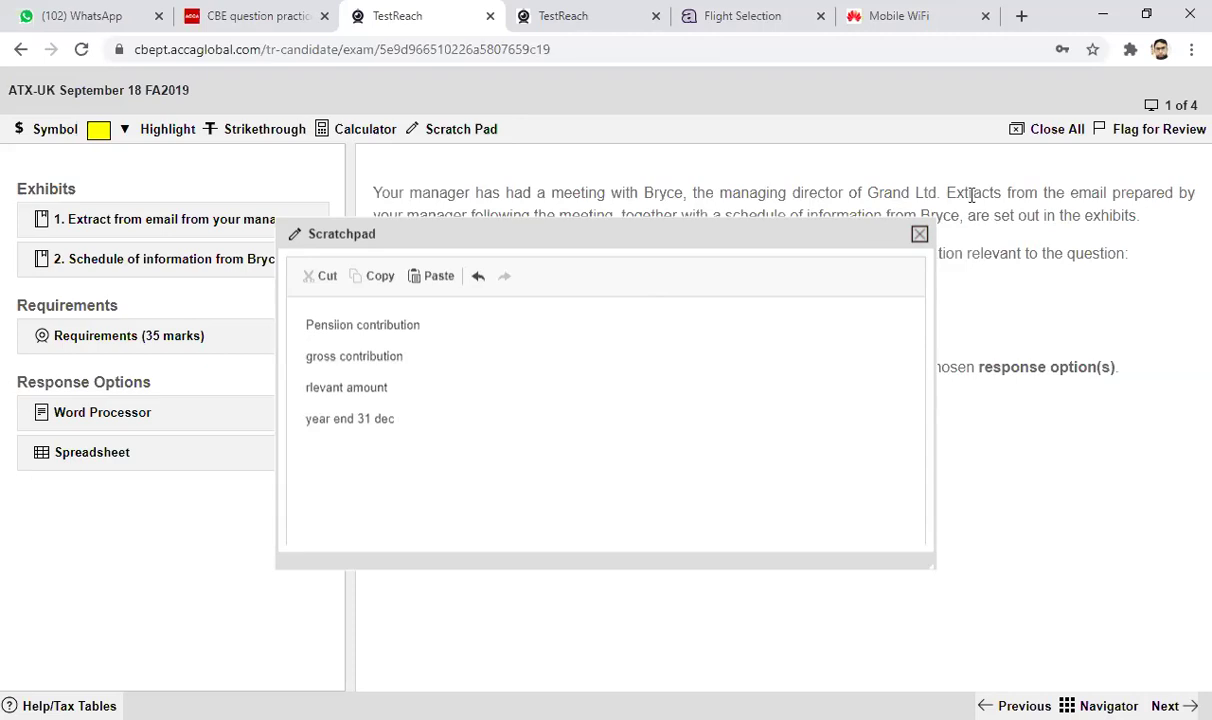
left_click(920, 236)
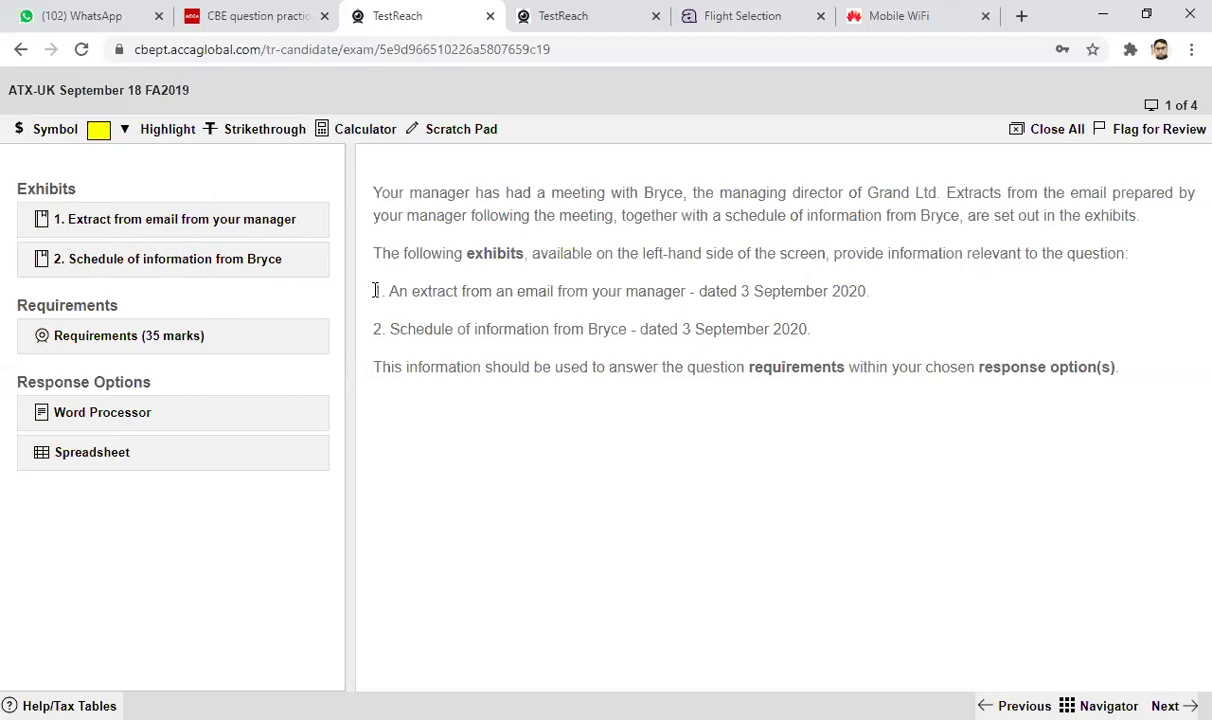
Point out the two exhibit descriptions dated 3 September 2020 in the question introduction by selecting their text.
left_click_drag(375, 290, 872, 303)
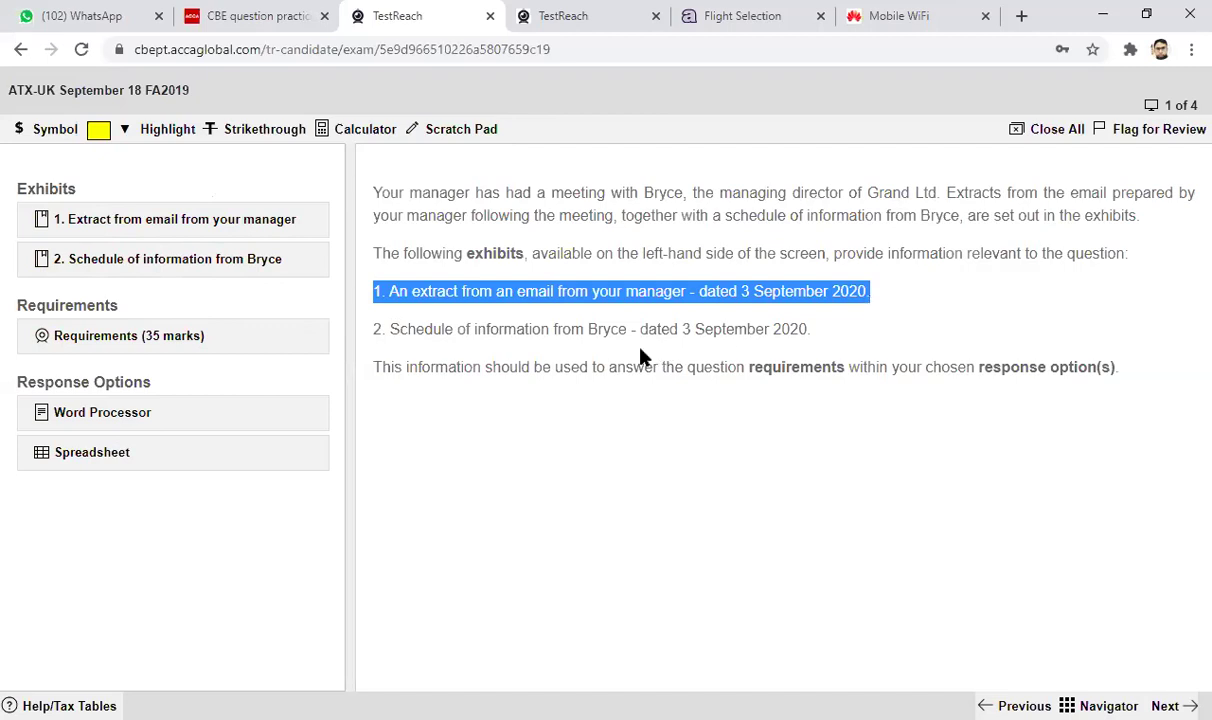
left_click(379, 328)
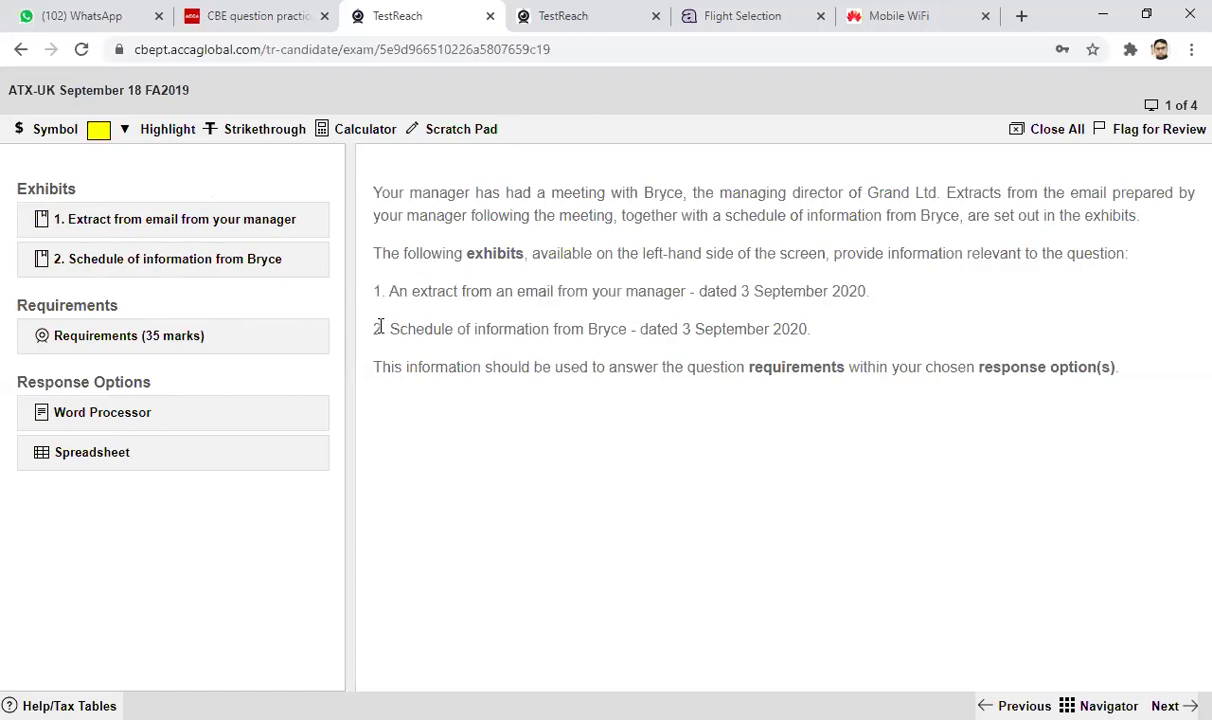
left_click_drag(455, 316, 815, 331)
left_click_drag(380, 291, 809, 323)
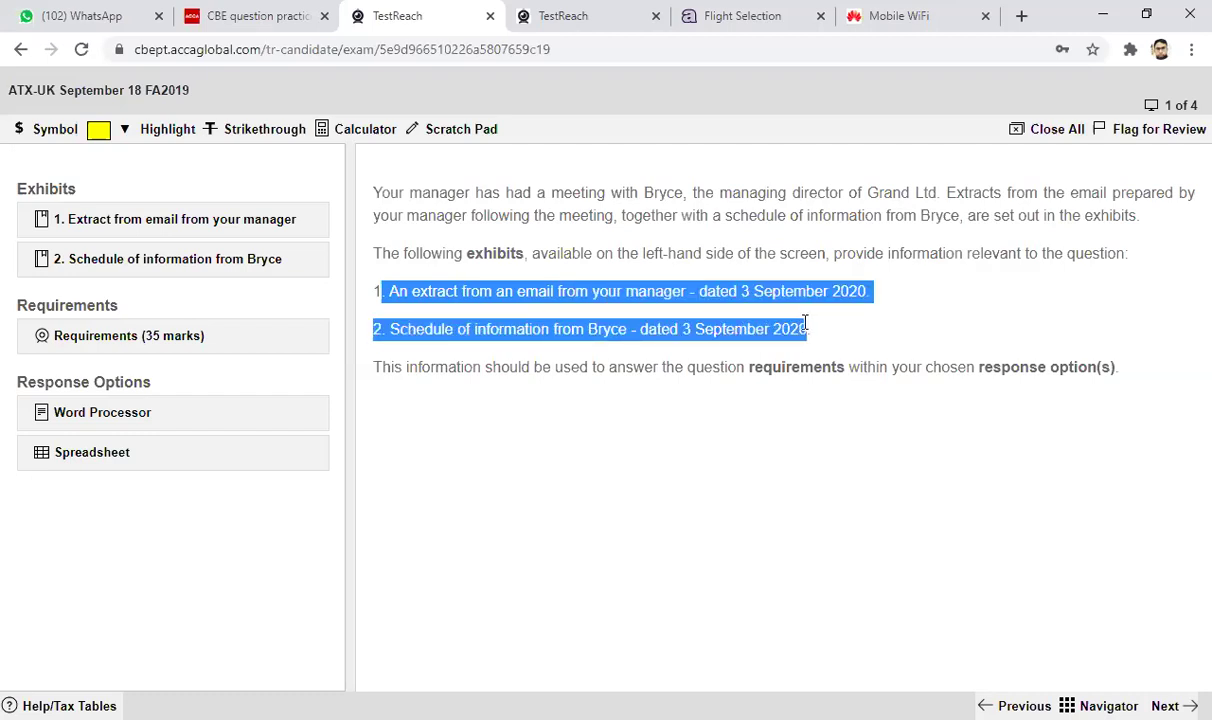
left_click(631, 440)
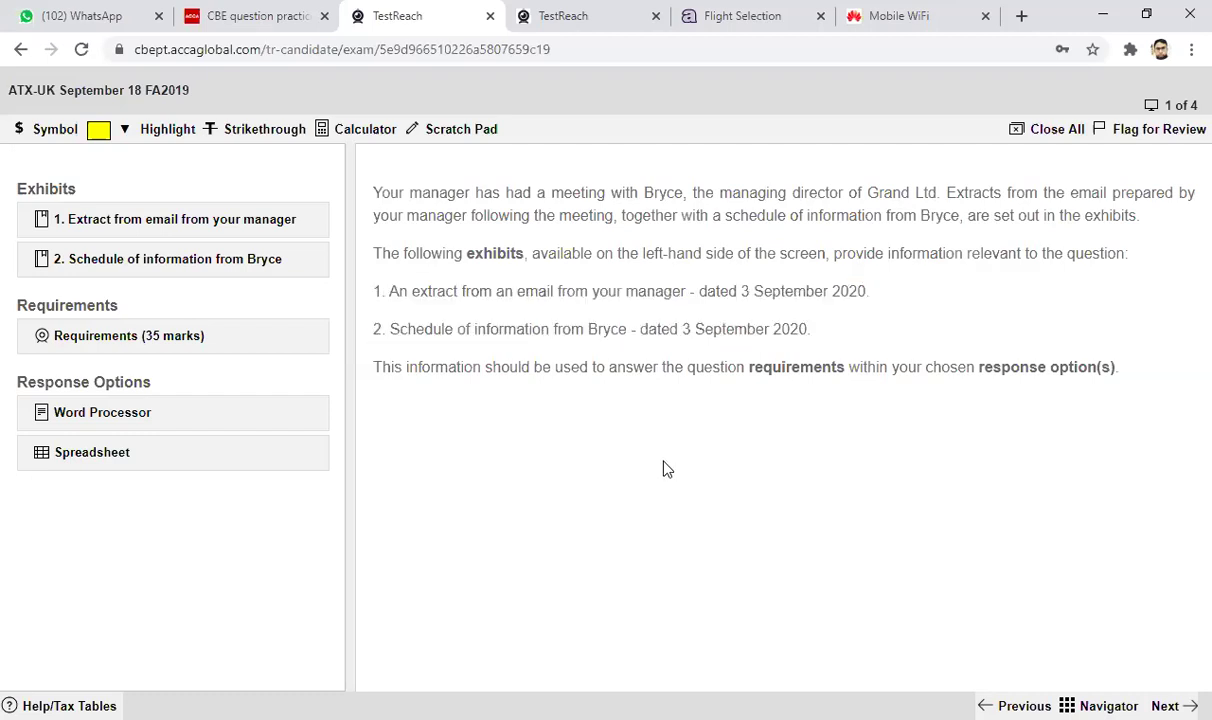
Open exhibit 1, the extract from the manager's email, move its window slightly higher and go to the start of page 1.
left_click(161, 224)
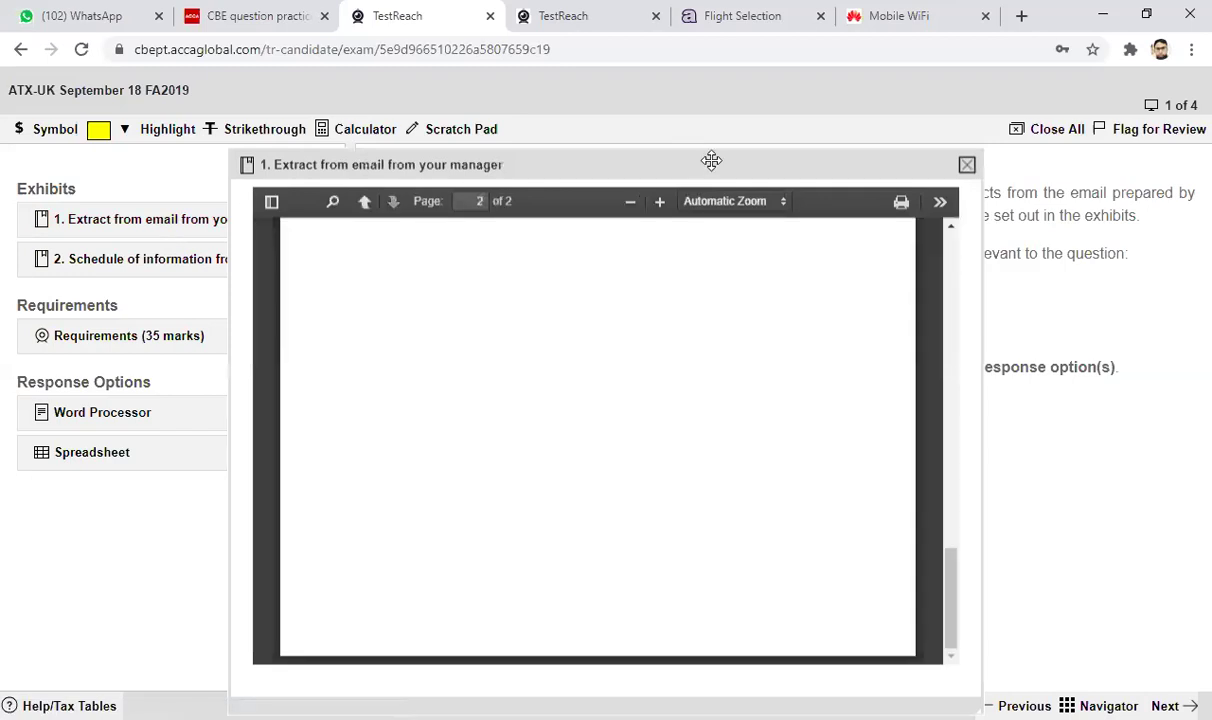
left_click_drag(675, 155, 662, 128)
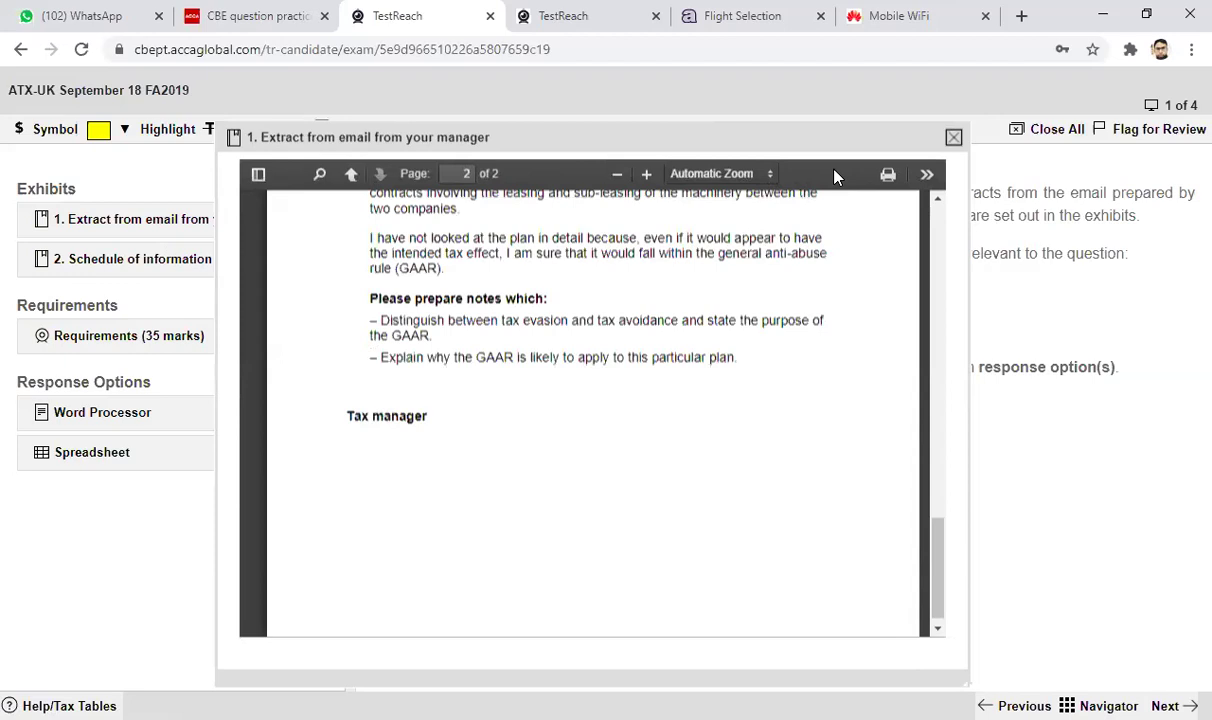
left_click_drag(937, 596, 927, 286)
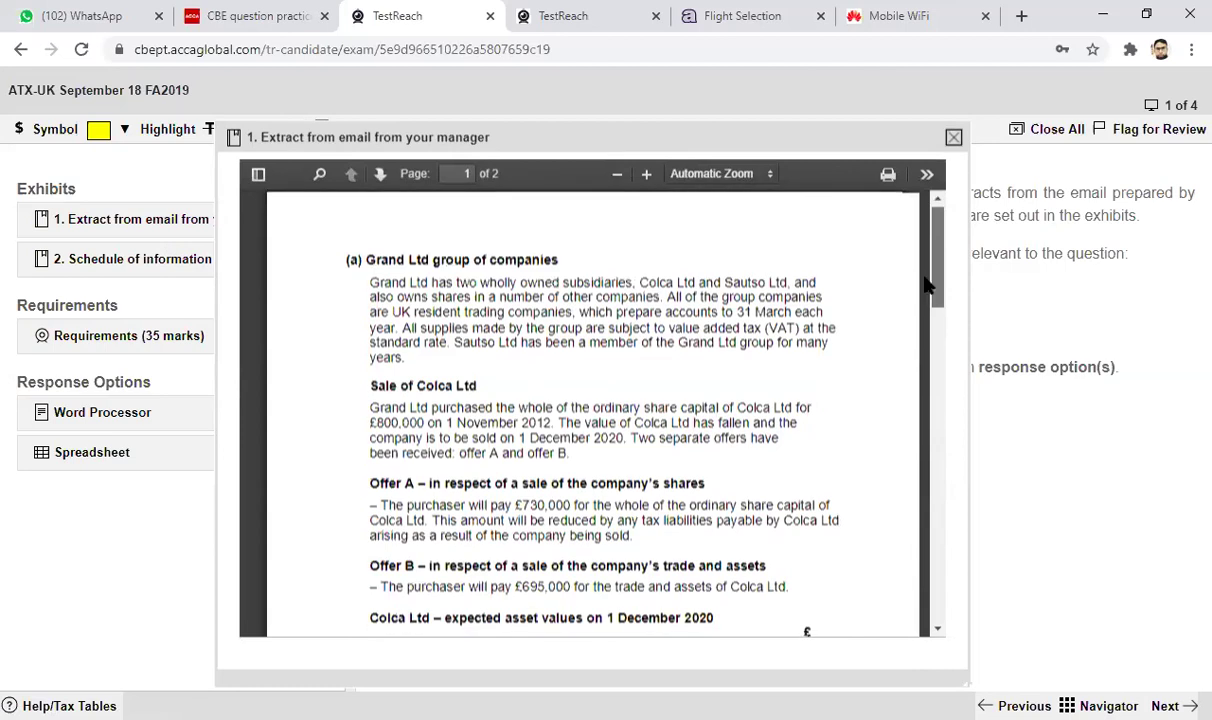
left_click_drag(927, 286, 925, 268)
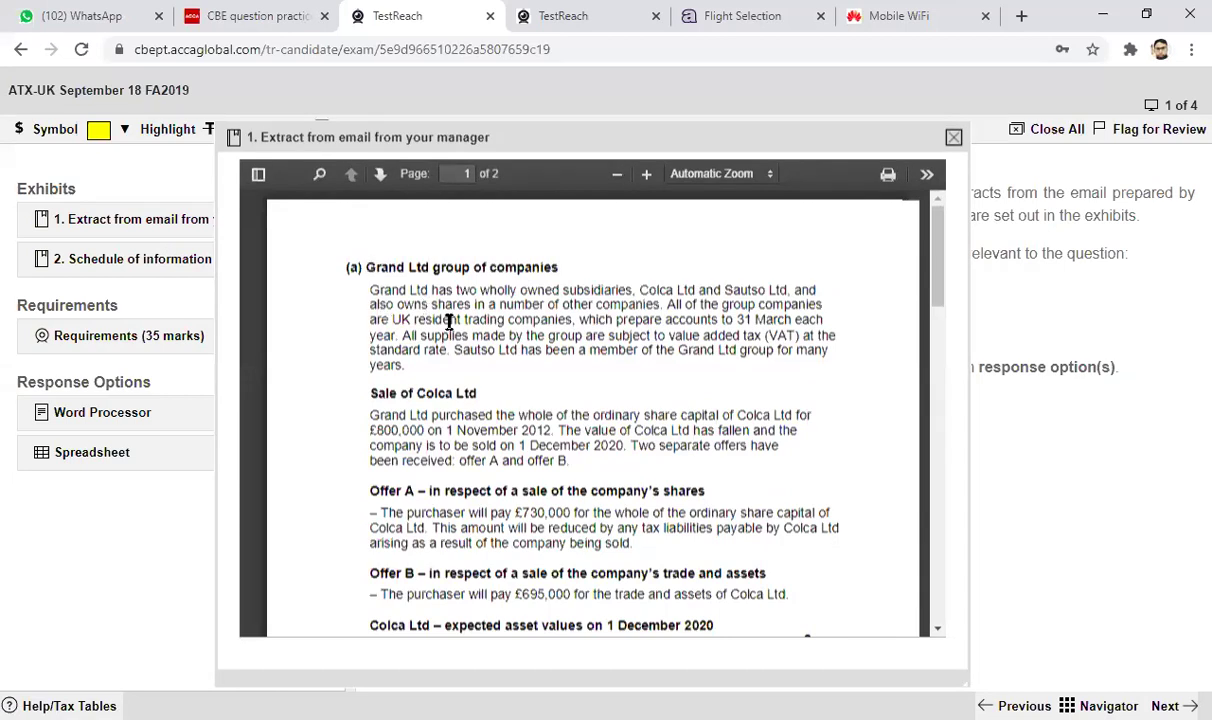
Highlight "UK resident trading companies" in yellow in the Grand Ltd group of companies paragraph.
left_click_drag(403, 318, 392, 318)
left_click_drag(476, 312, 574, 318)
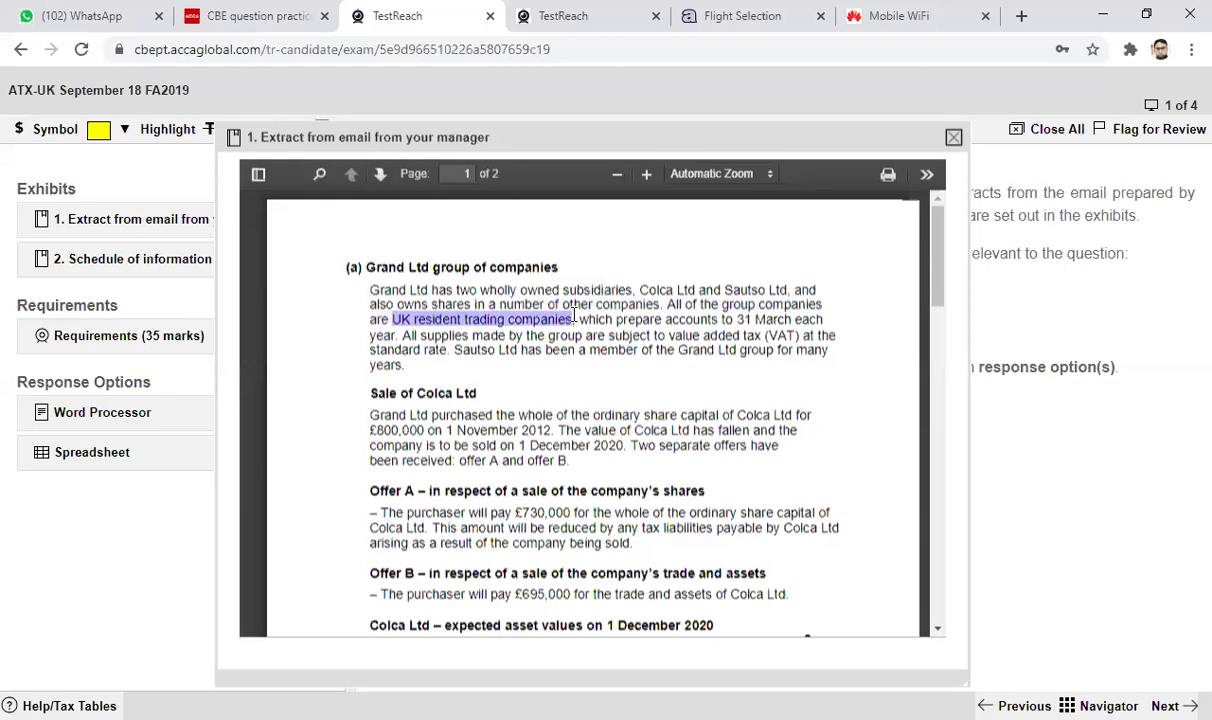
left_click(125, 131)
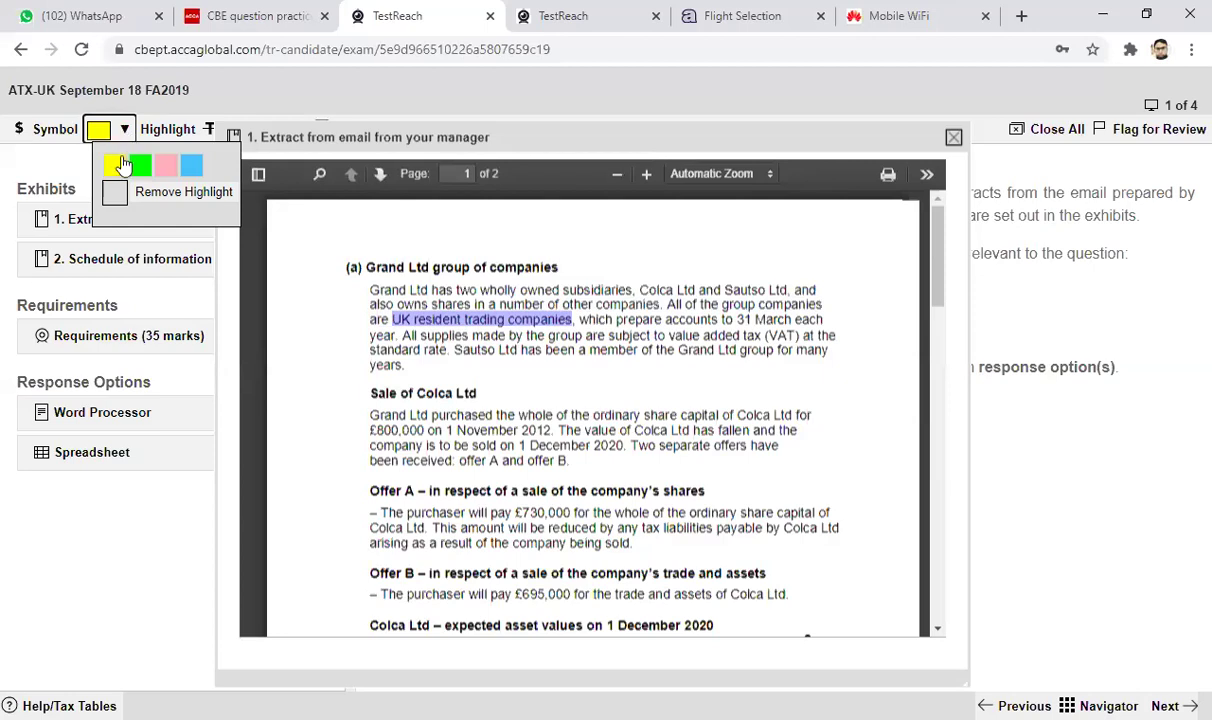
left_click(118, 167)
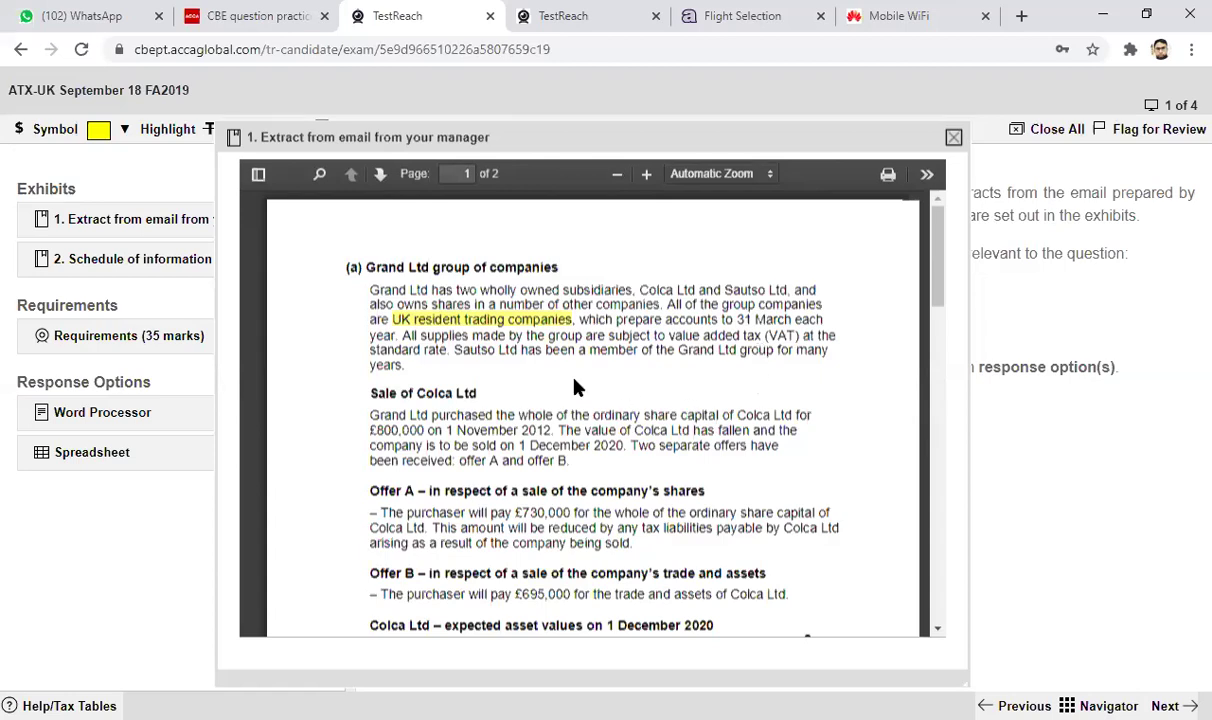
Highlight the passage from "(VAT) at the standard rate" through "Sautso Ltd has been a member of the" in yellow.
left_click_drag(940, 307, 925, 255)
left_click_drag(676, 350, 767, 338)
left_click(168, 129)
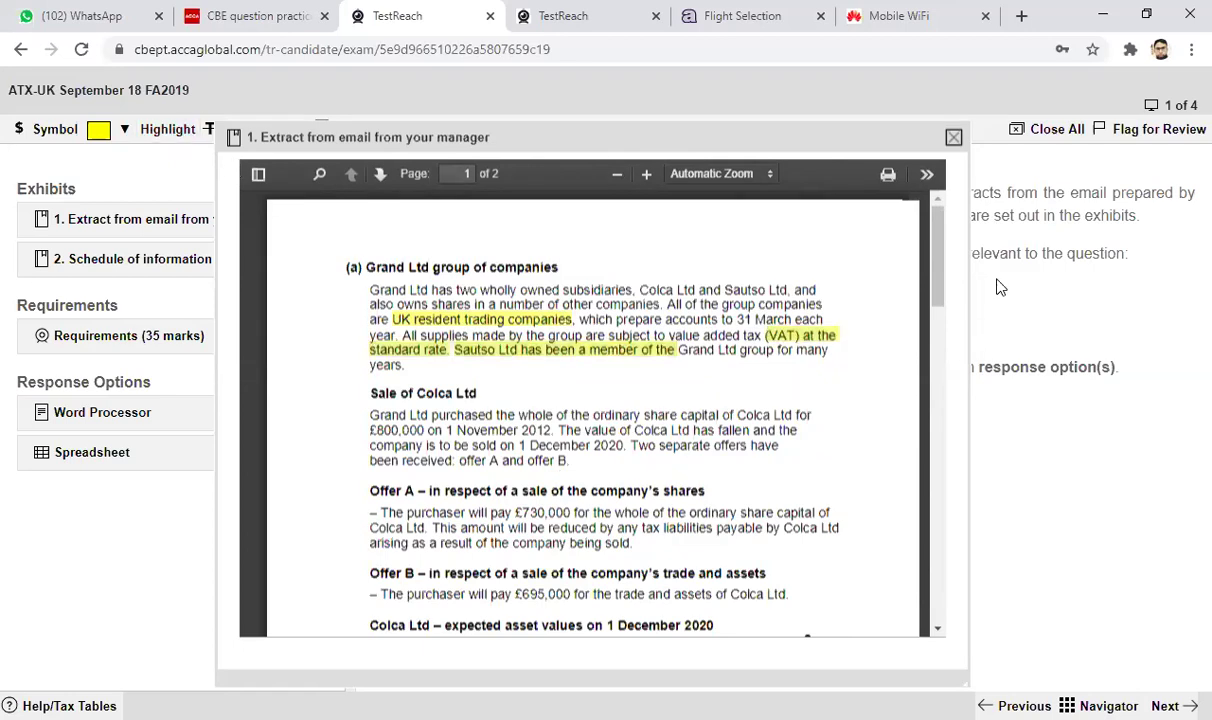
In part (b) on page 2, highlight "Distinguish between tax evasion and tax avoidance" and "state the purpose of the GAAR." in yellow.
left_click_drag(939, 238, 941, 530)
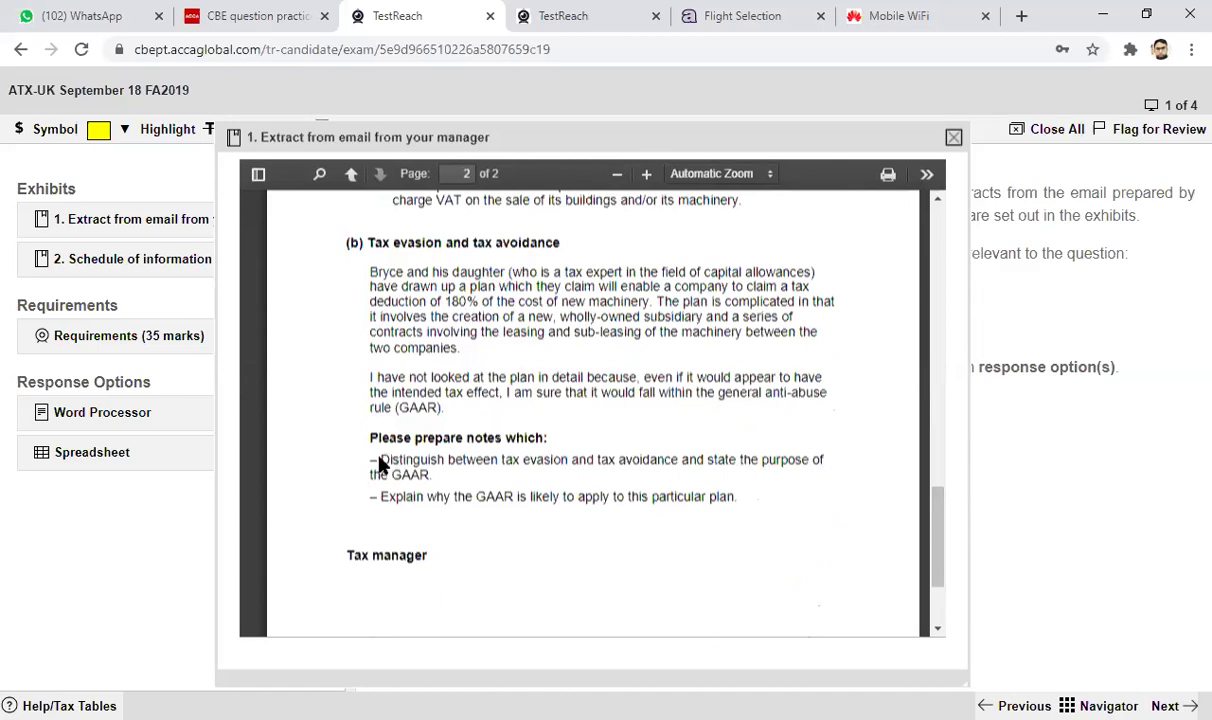
left_click_drag(381, 460, 676, 452)
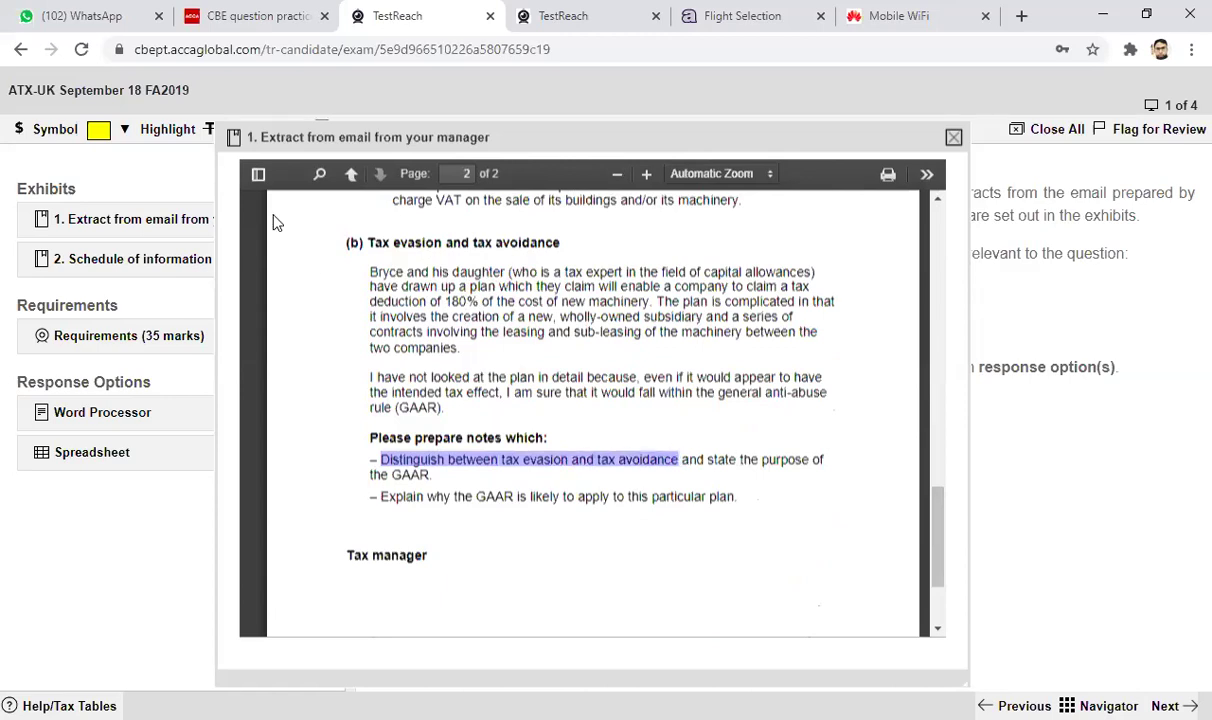
left_click(160, 130)
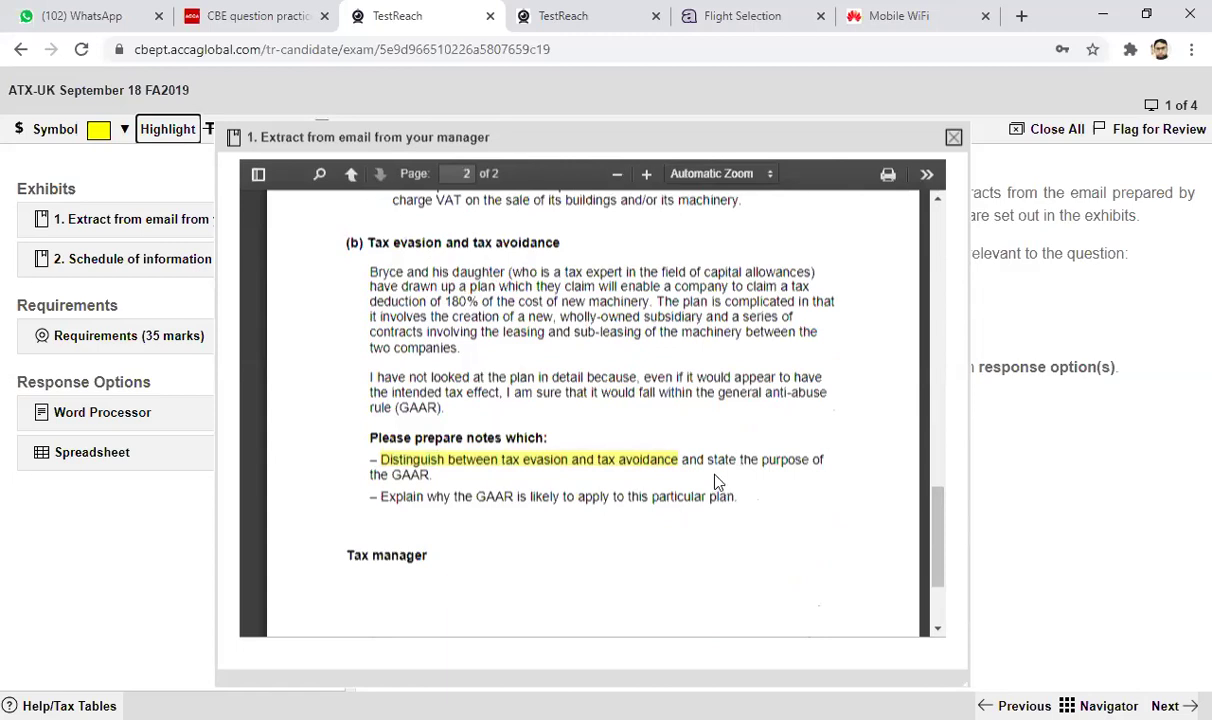
left_click_drag(708, 460, 433, 475)
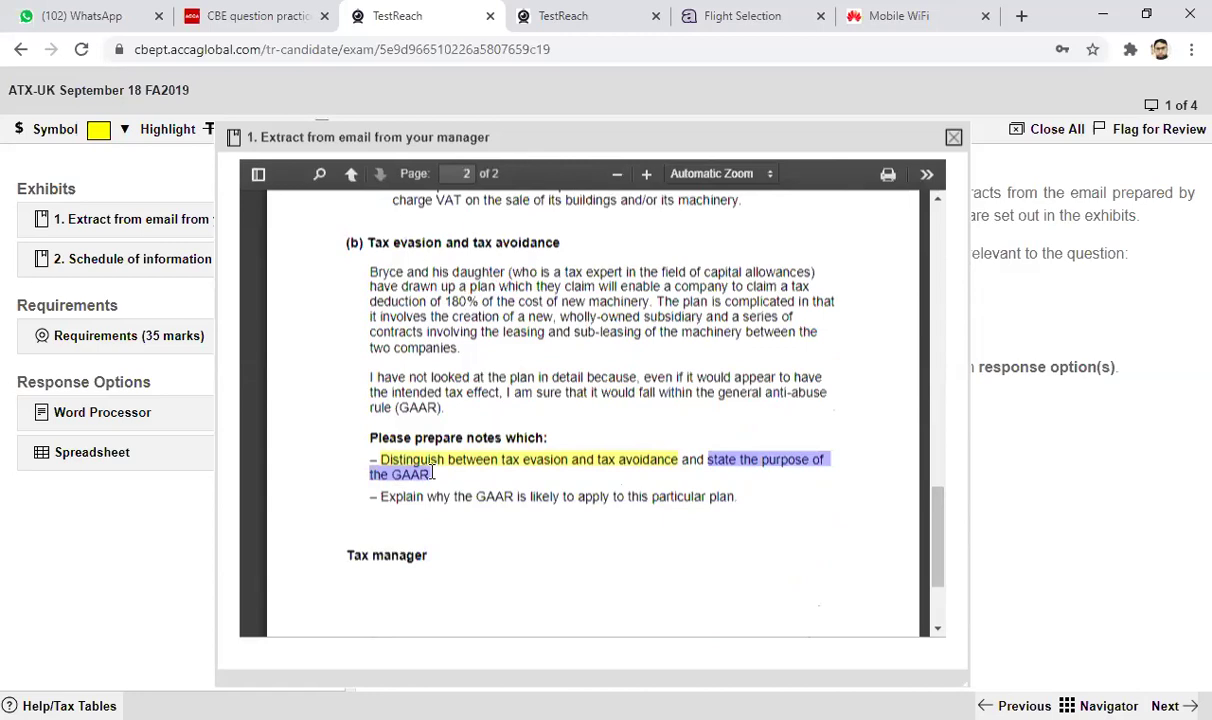
left_click(163, 131)
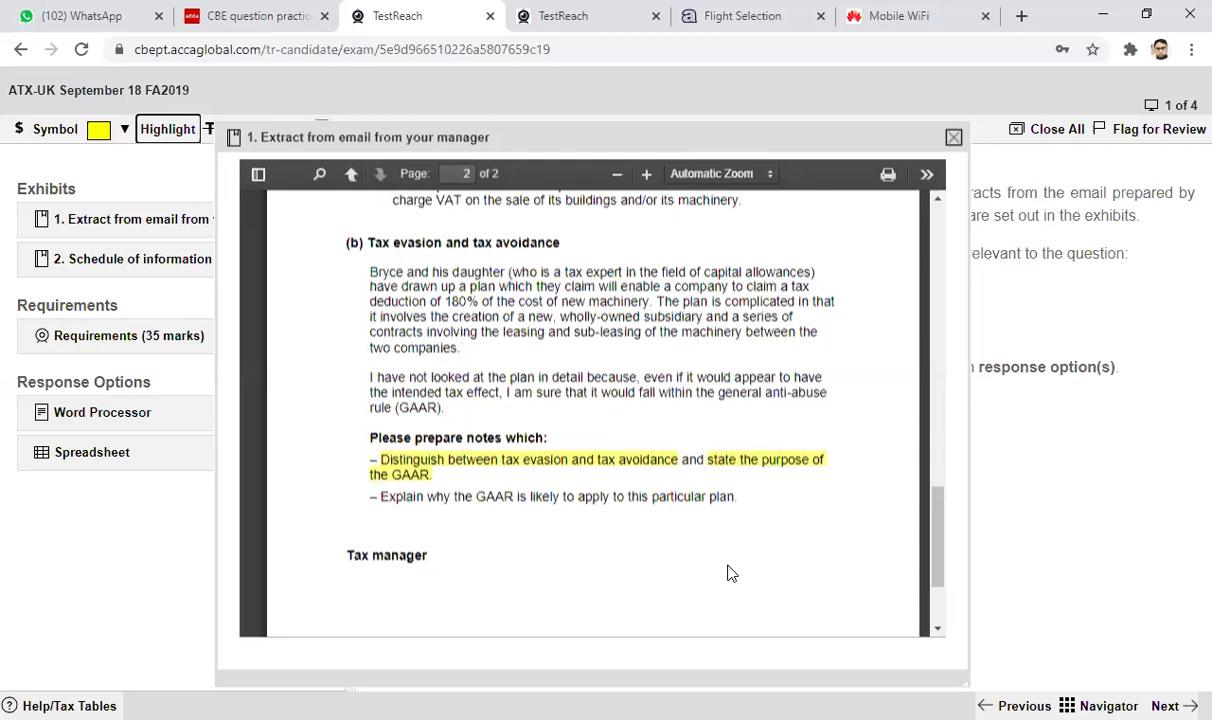
left_click_drag(380, 496, 750, 507)
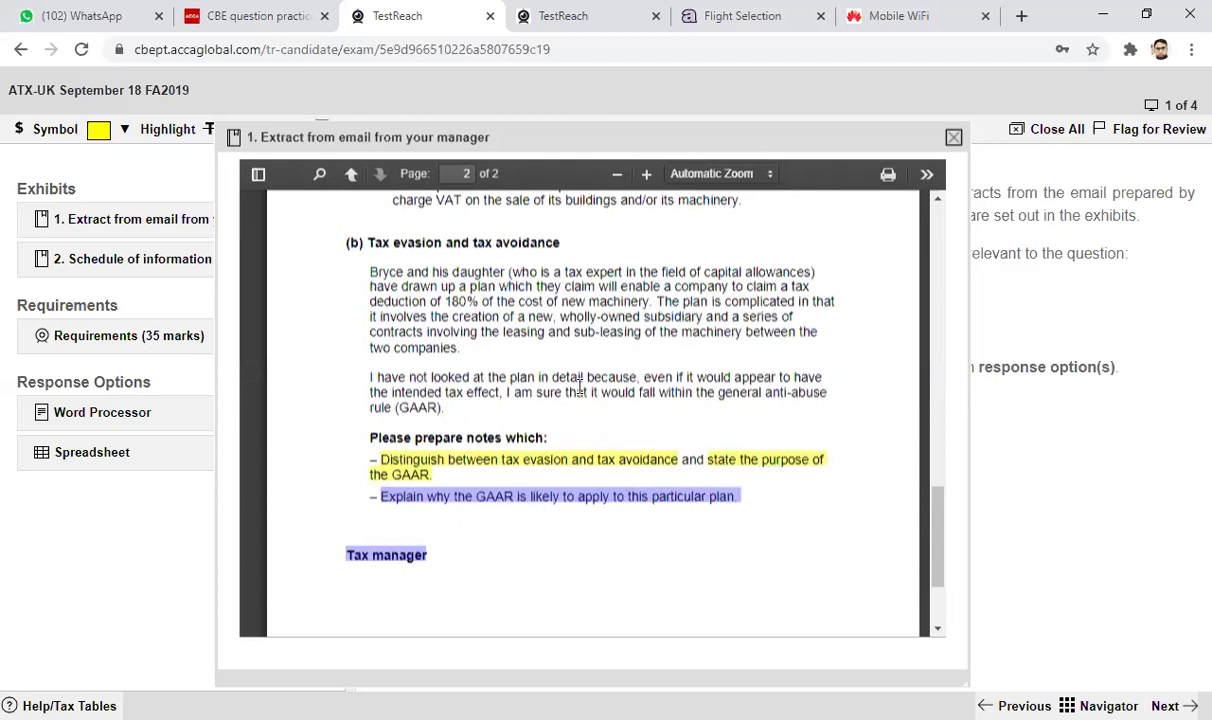
left_click(407, 320, "shift")
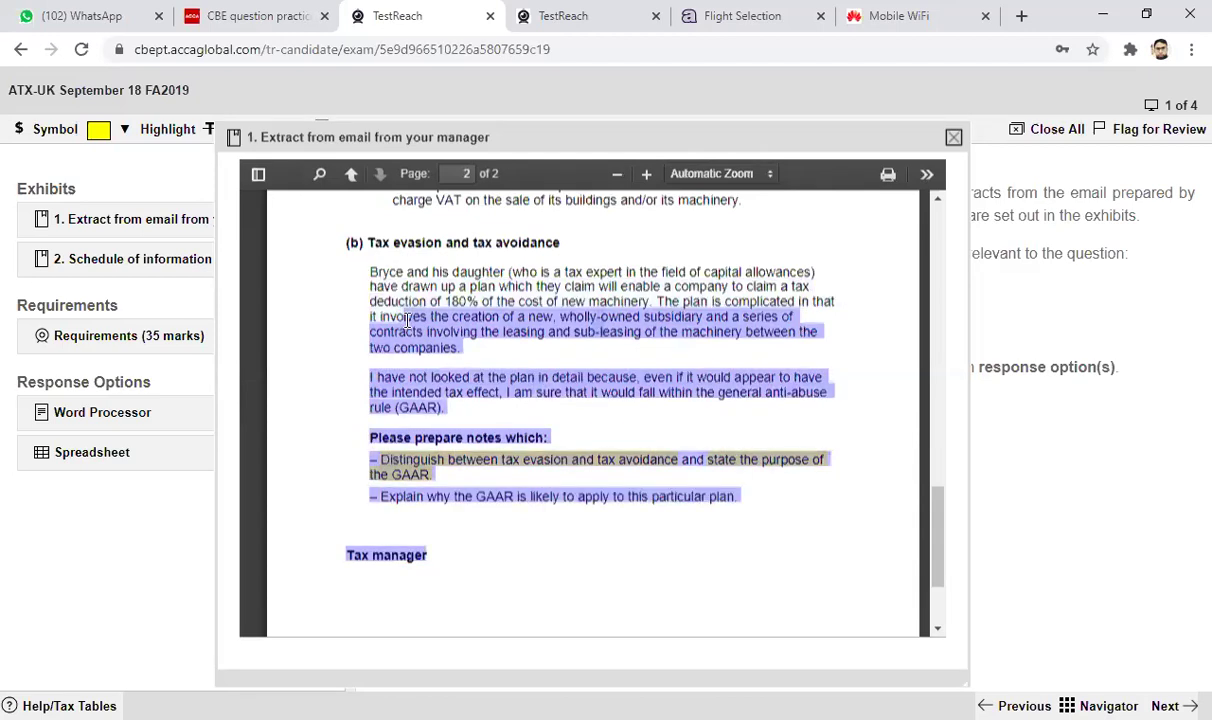
left_click(563, 535)
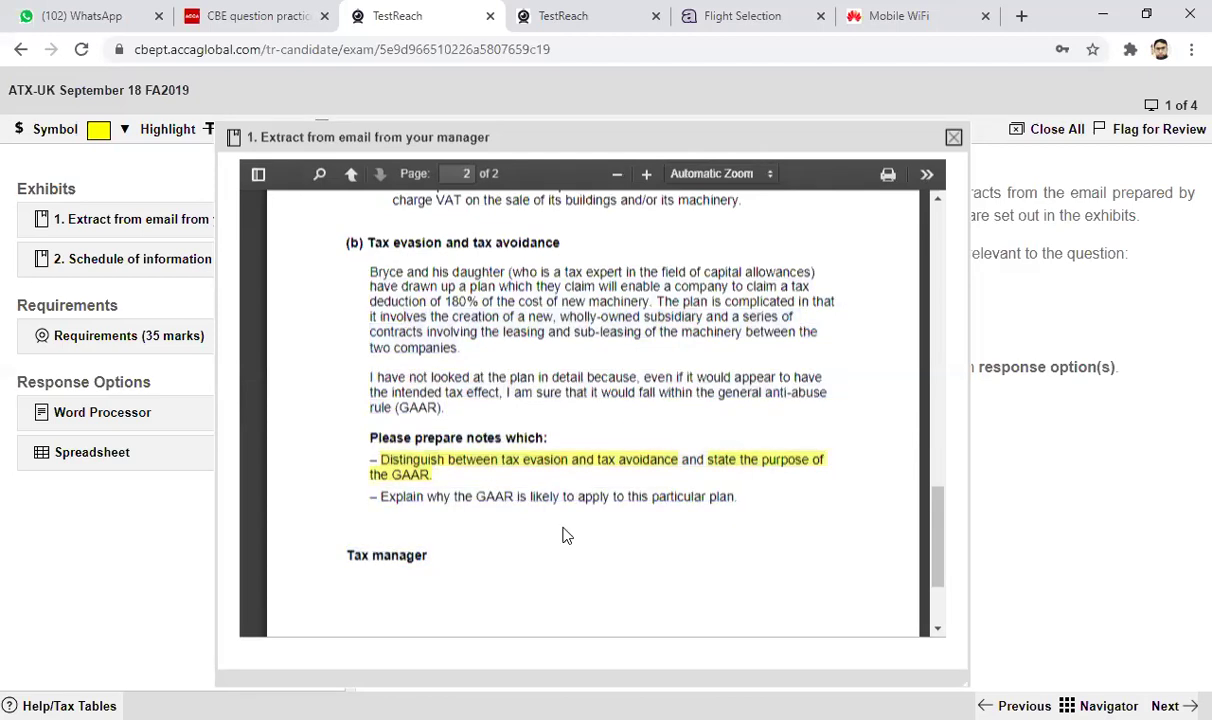
Replace the open exhibit 1 with exhibit 2, the schedule of information, and highlight "a machine for £74,000" in green in note 1.
left_click(952, 139)
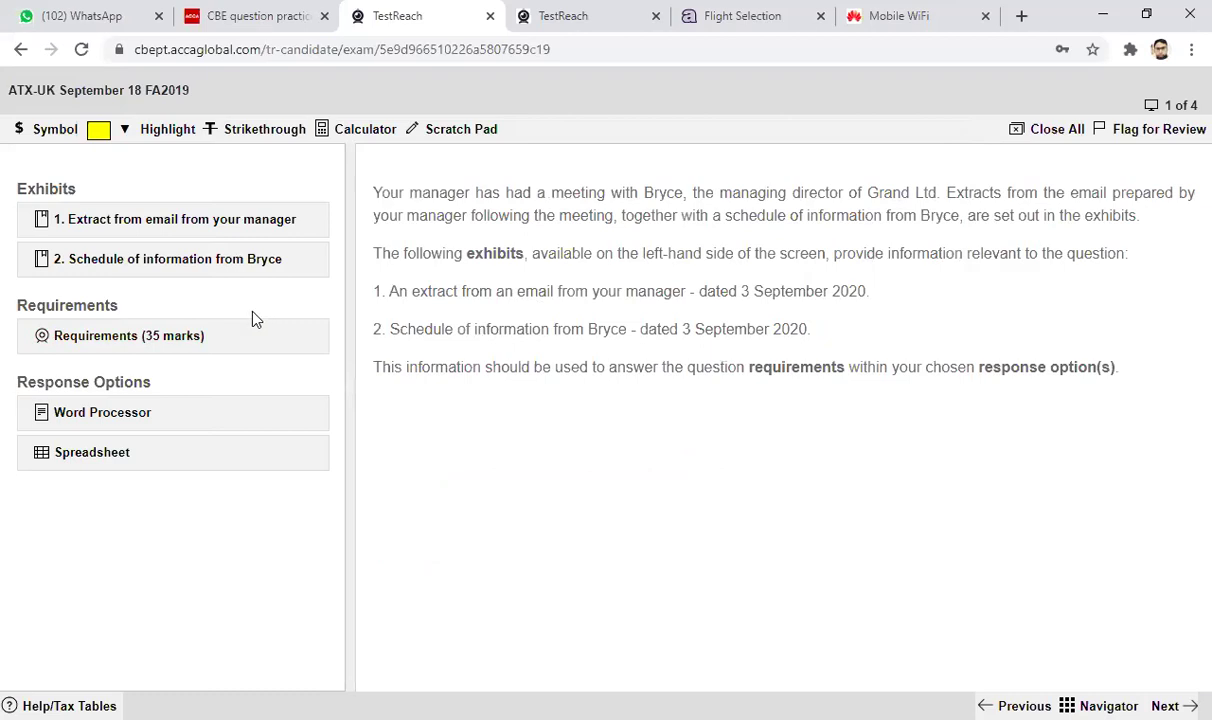
left_click(181, 262)
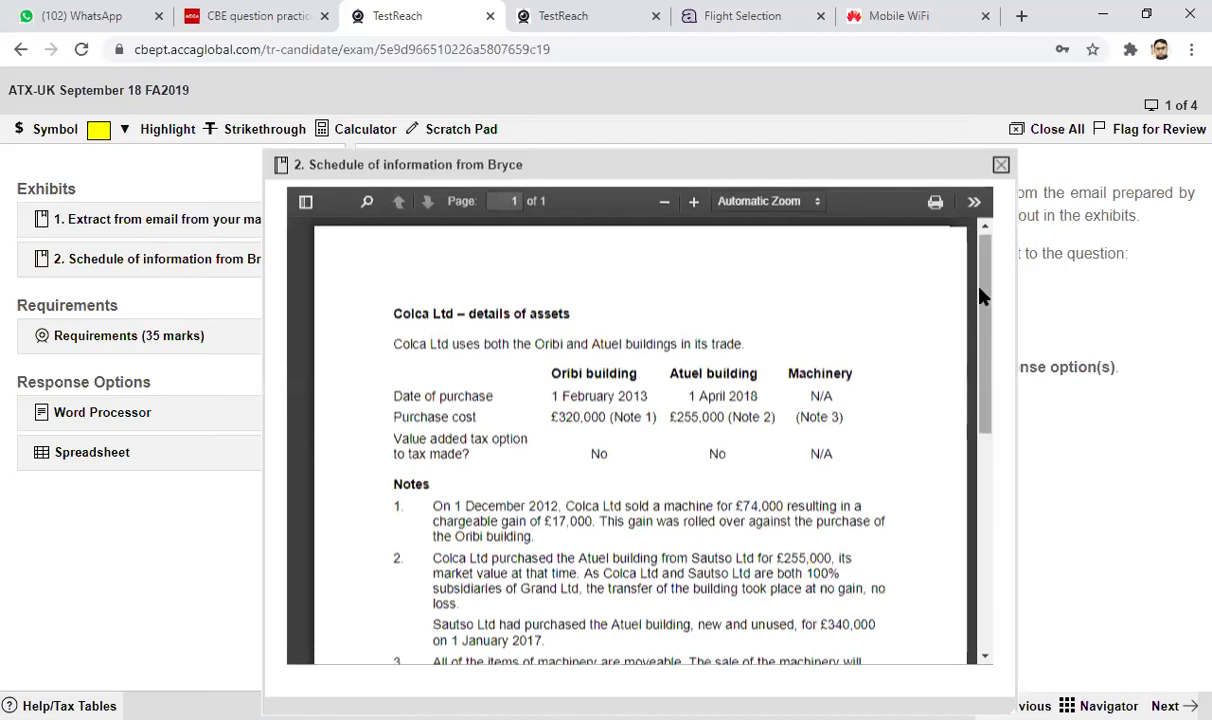
left_click_drag(979, 298, 968, 330)
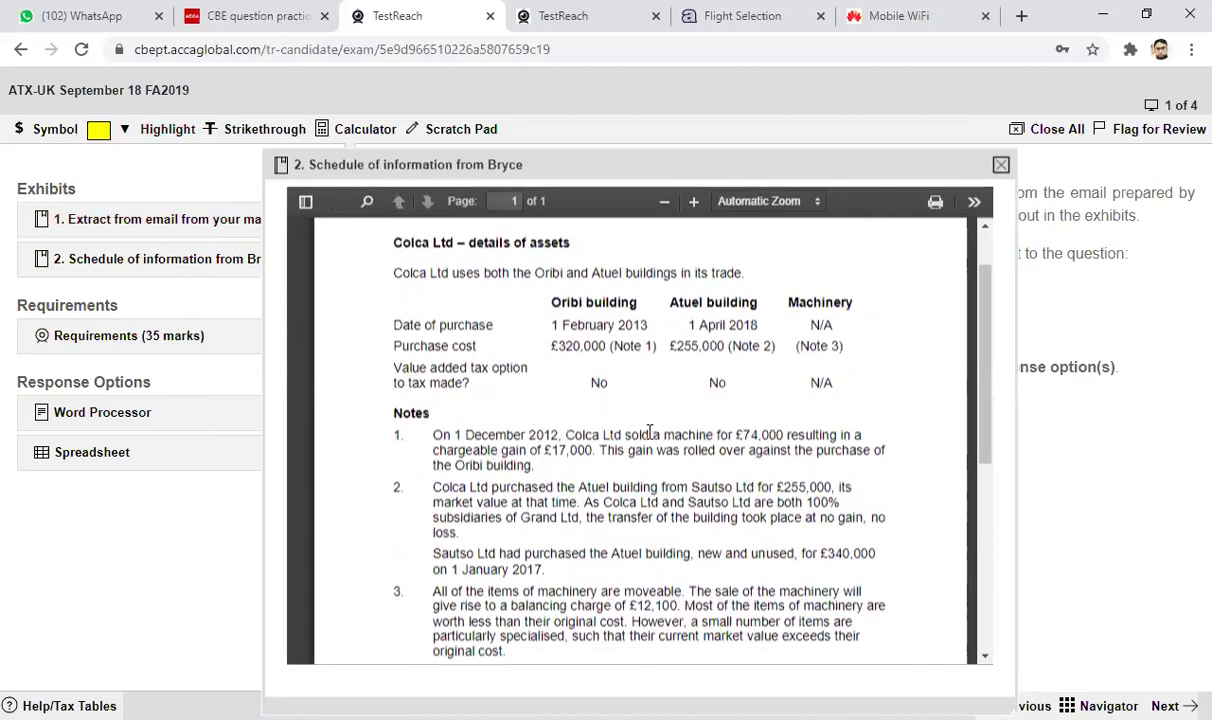
left_click_drag(649, 430, 777, 430)
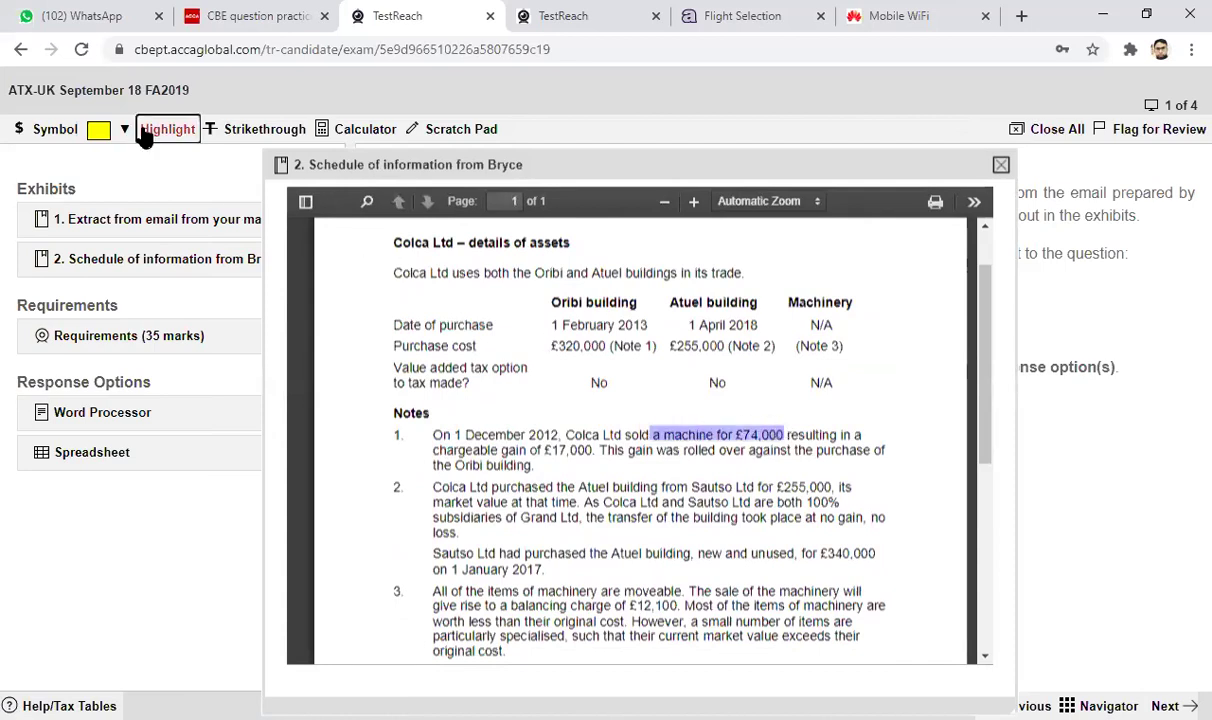
left_click(100, 133)
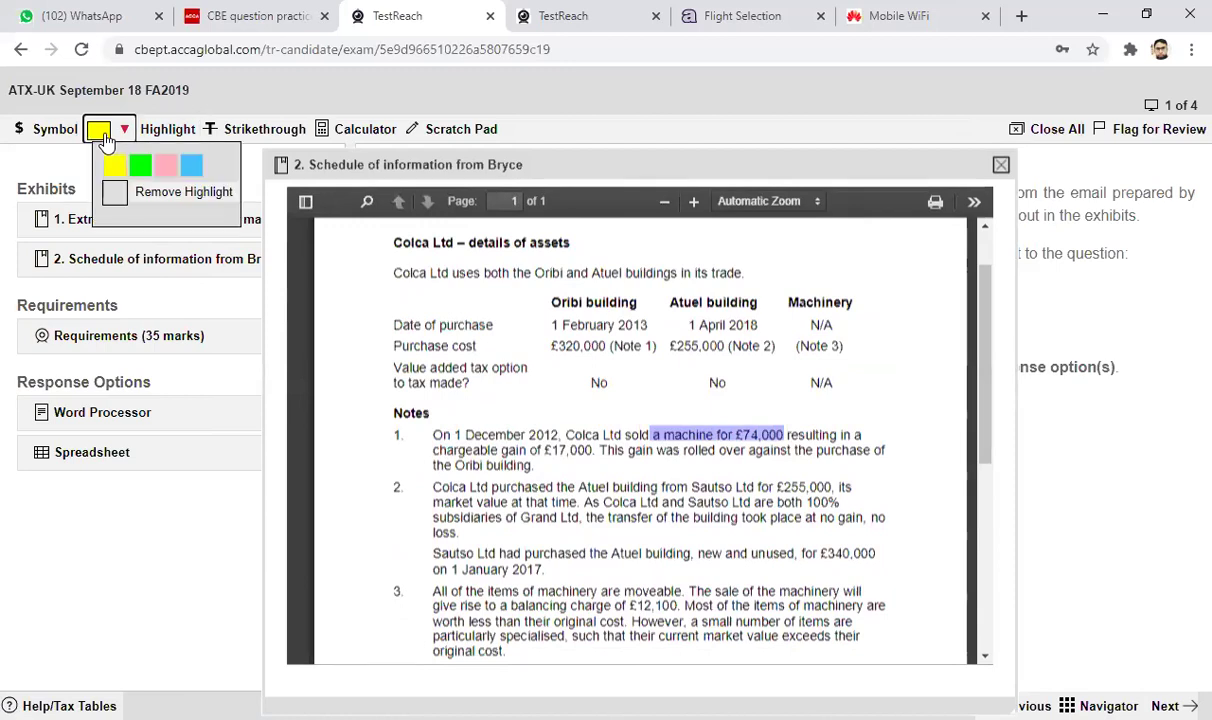
left_click(136, 166)
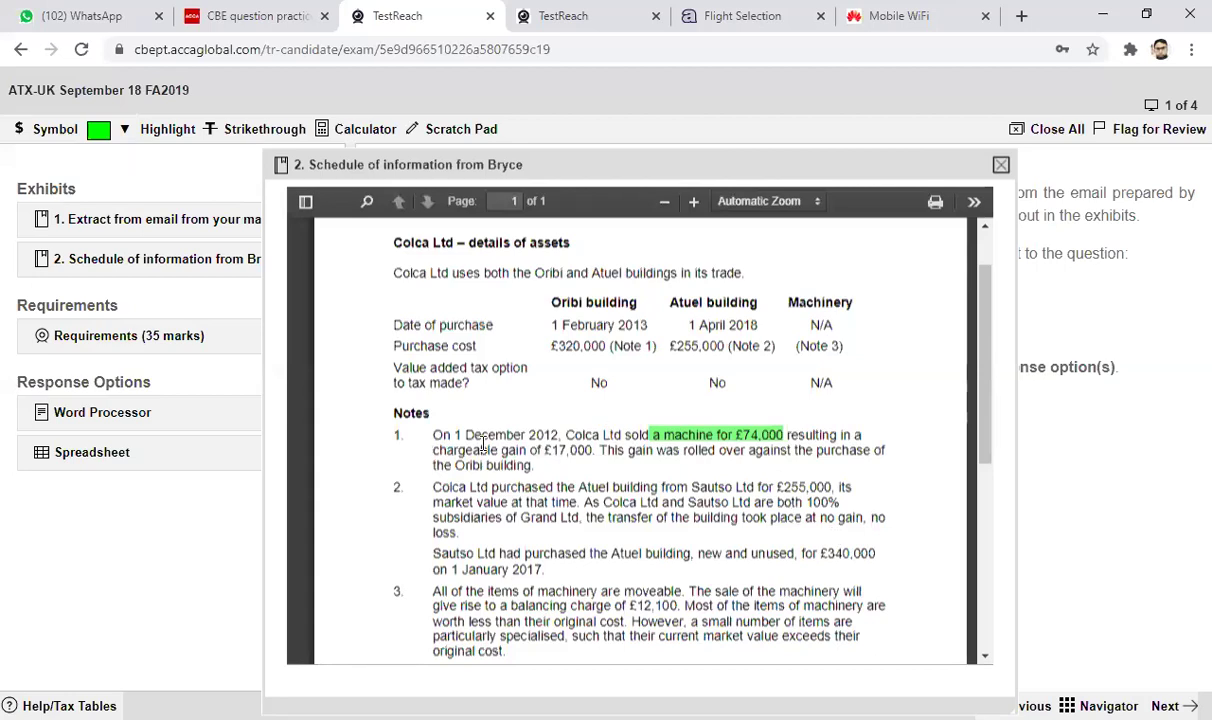
In note 1 of exhibit 2, highlight "gain of £17,000." and "rolled over" in green.
left_click_drag(500, 450, 595, 451)
left_click(153, 136)
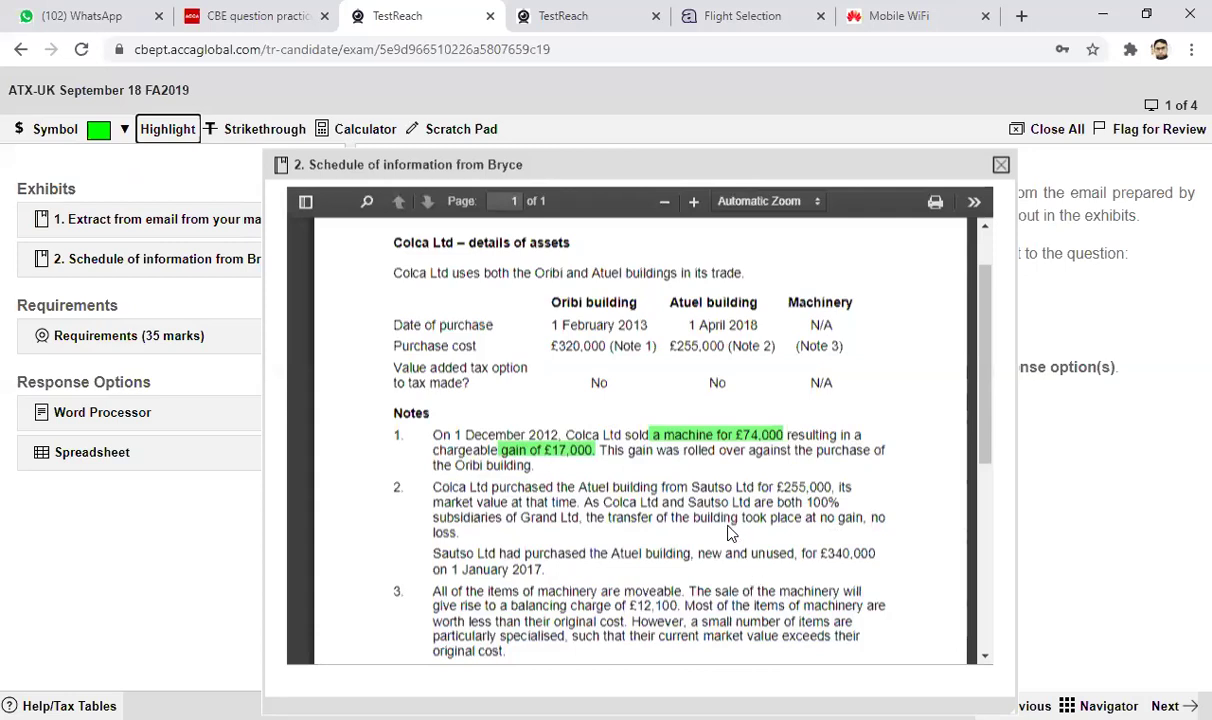
left_click_drag(683, 450, 745, 450)
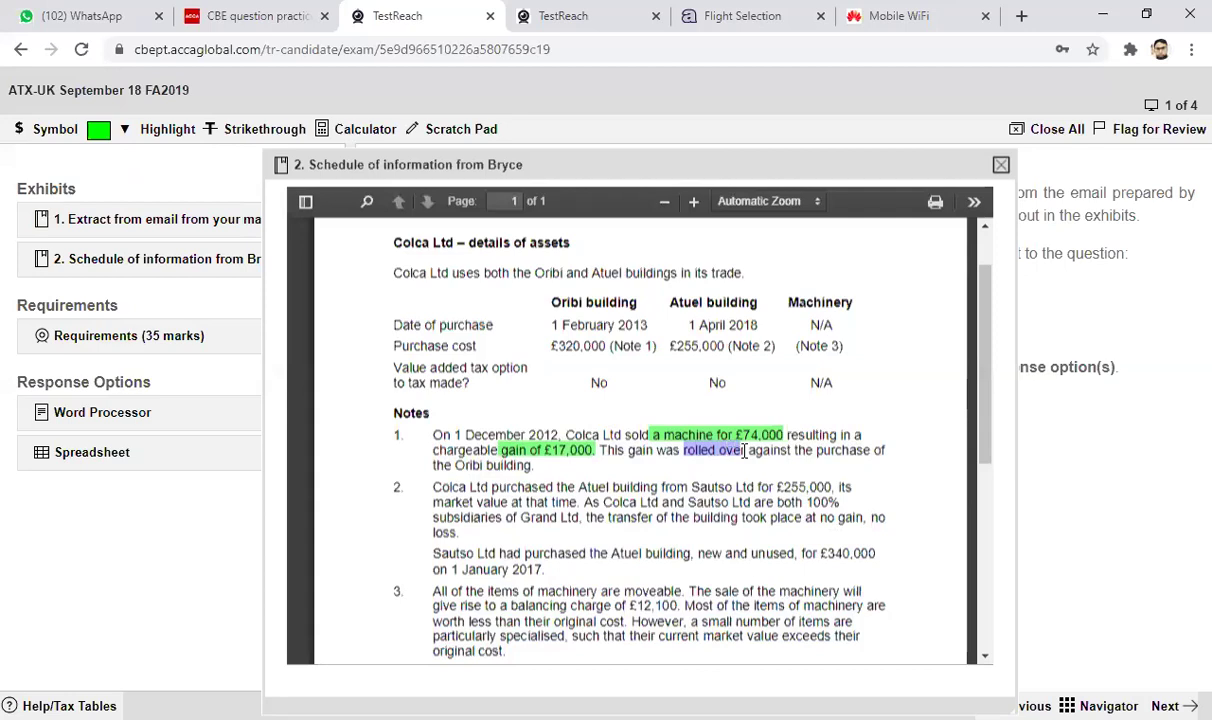
left_click(183, 136)
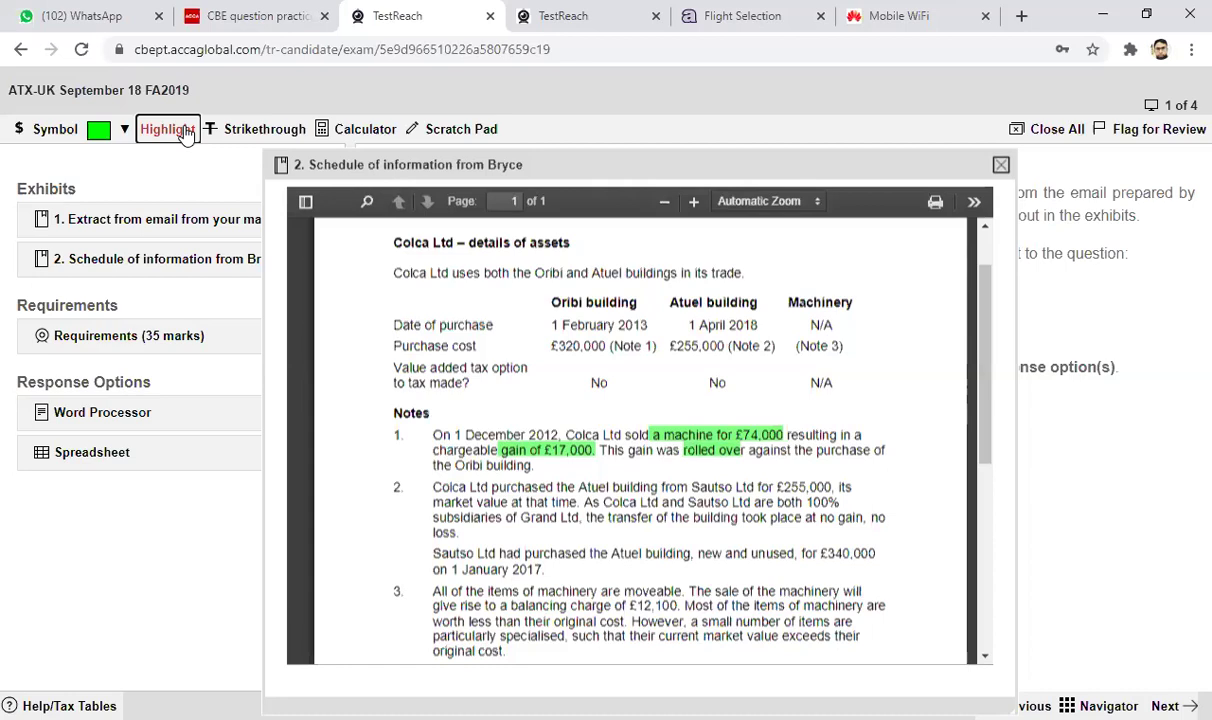
Close exhibit 2, reopen it to check whether its highlights are kept, and close it again.
left_click(1000, 165)
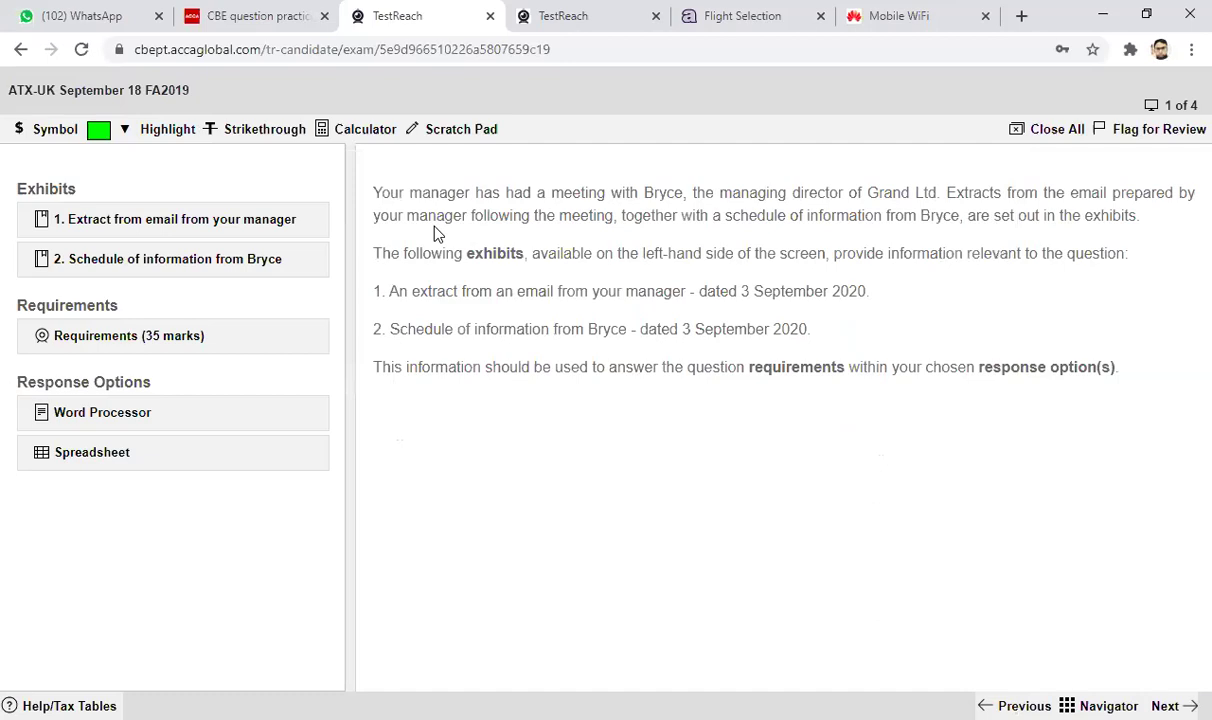
left_click(155, 258)
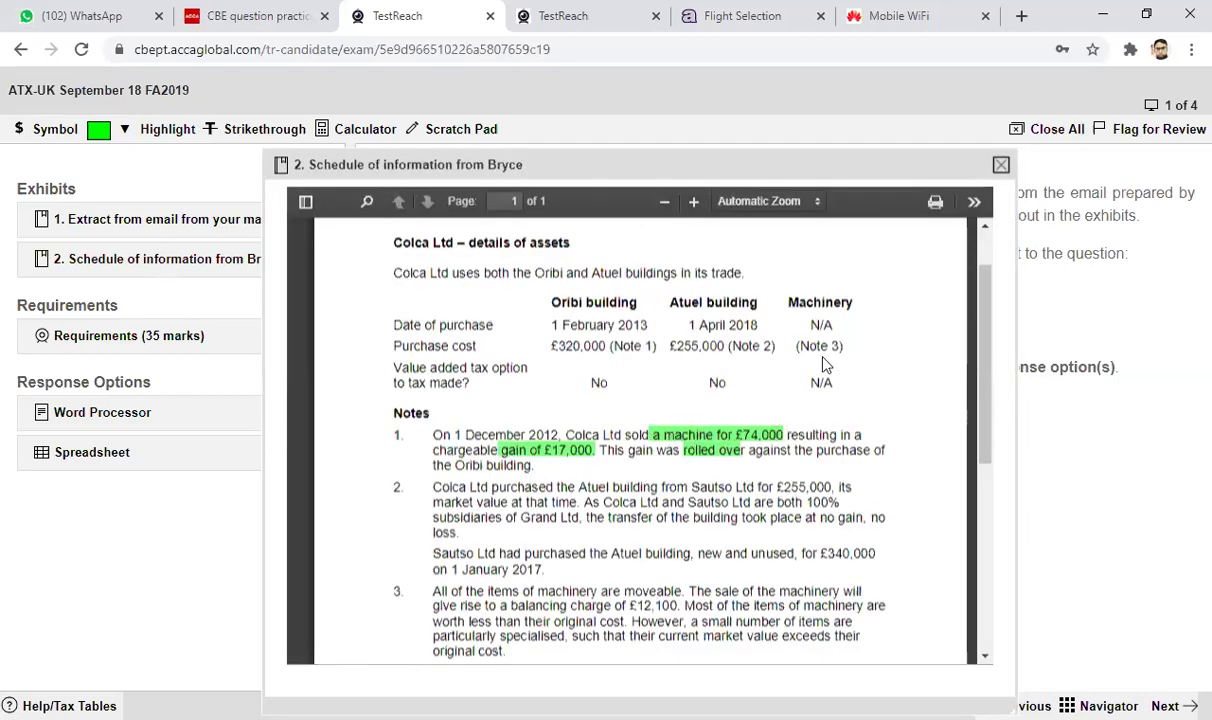
left_click(1000, 165)
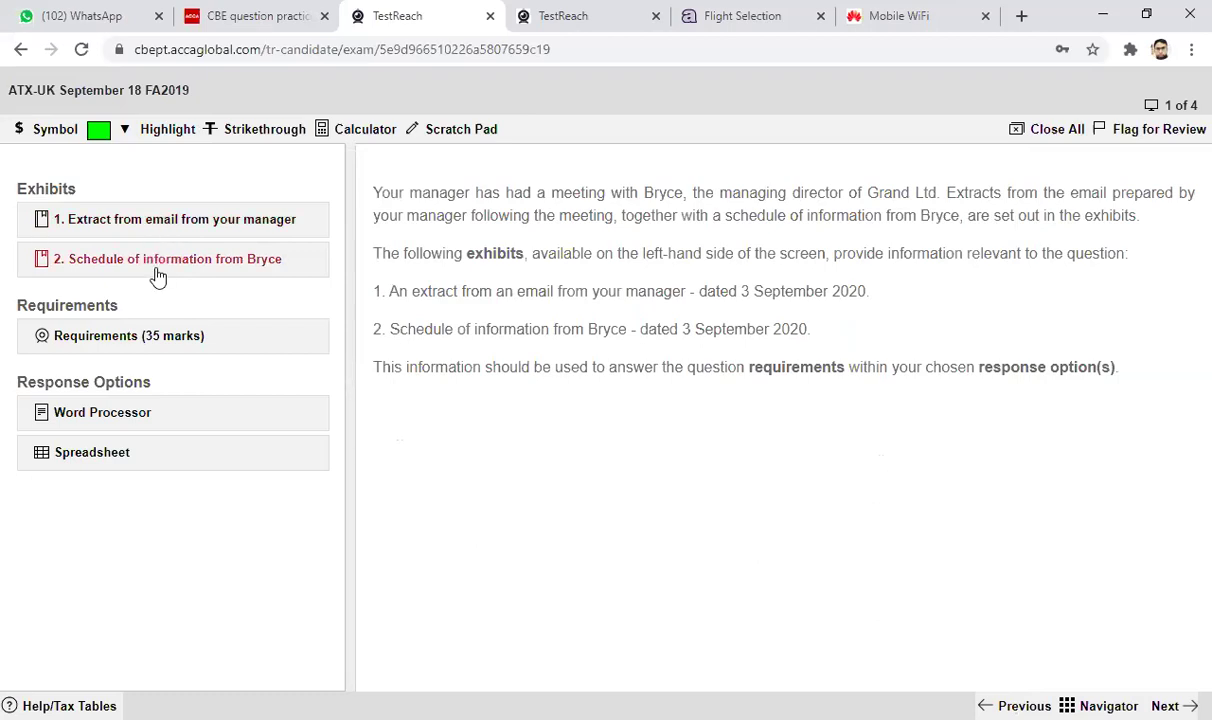
Open the 35-mark requirements and highlight "(8 marks)" in part (a)(i) and "(5 marks)" in part (b) in green.
left_click(104, 337)
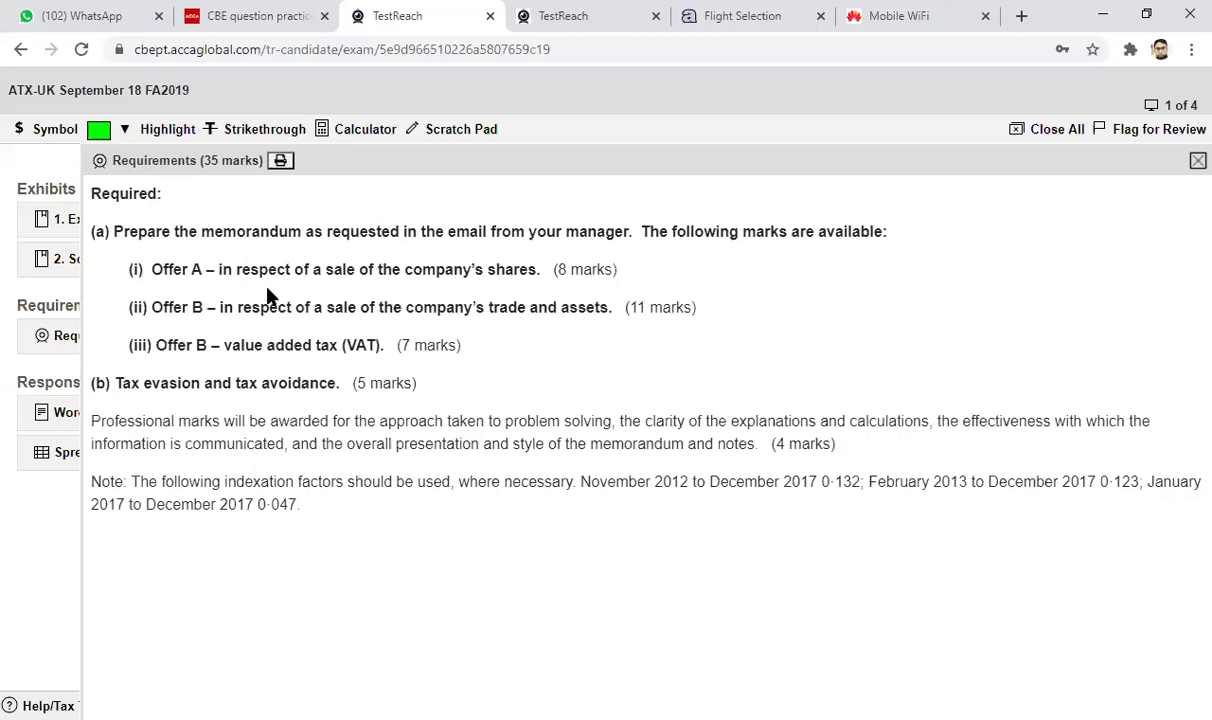
left_click_drag(554, 269, 619, 269)
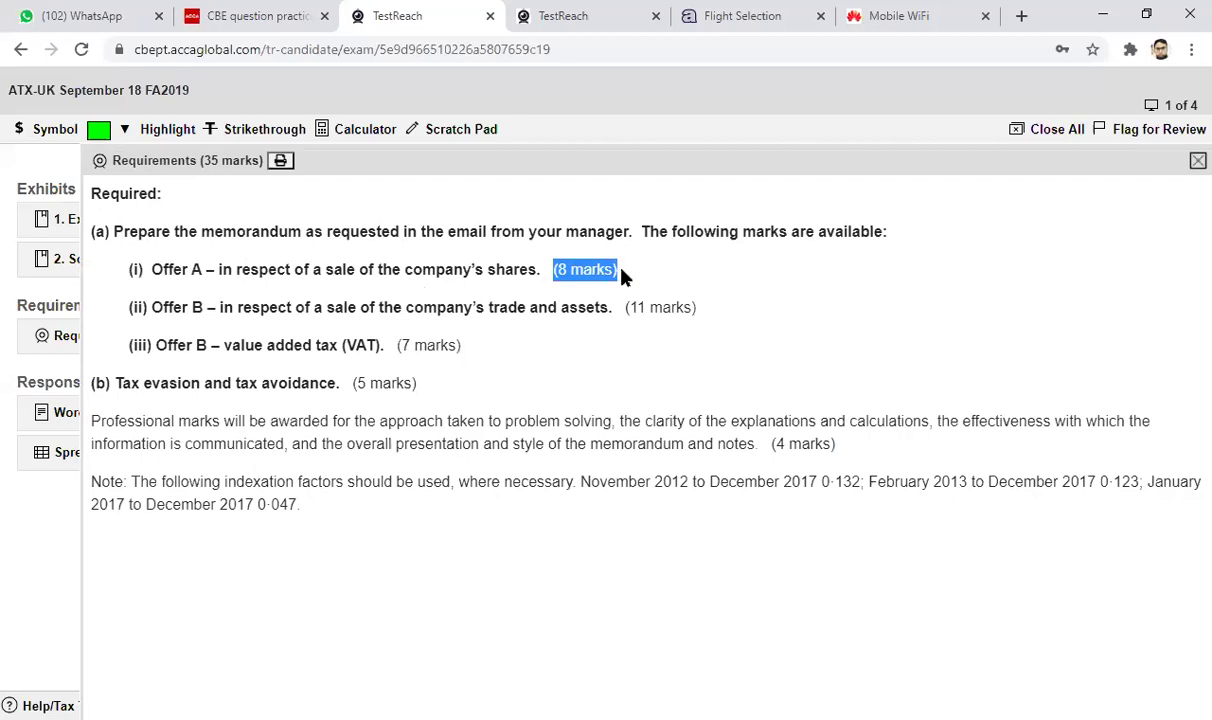
left_click(188, 138)
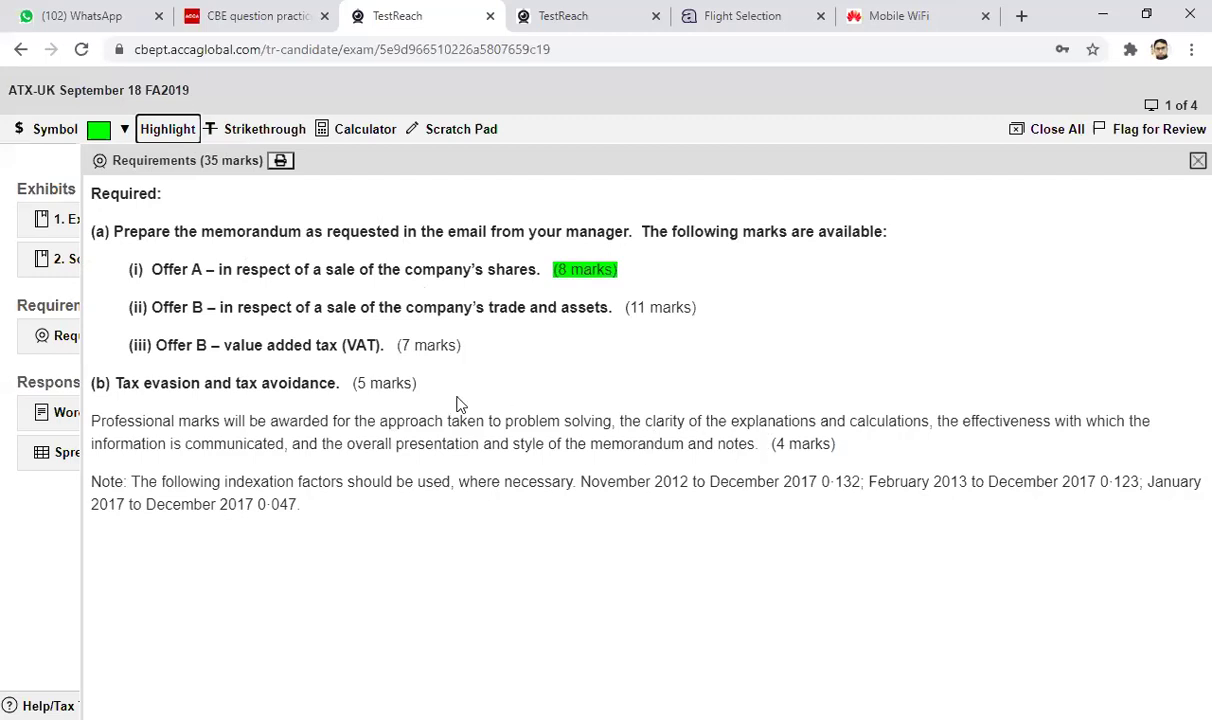
left_click_drag(341, 383, 420, 386)
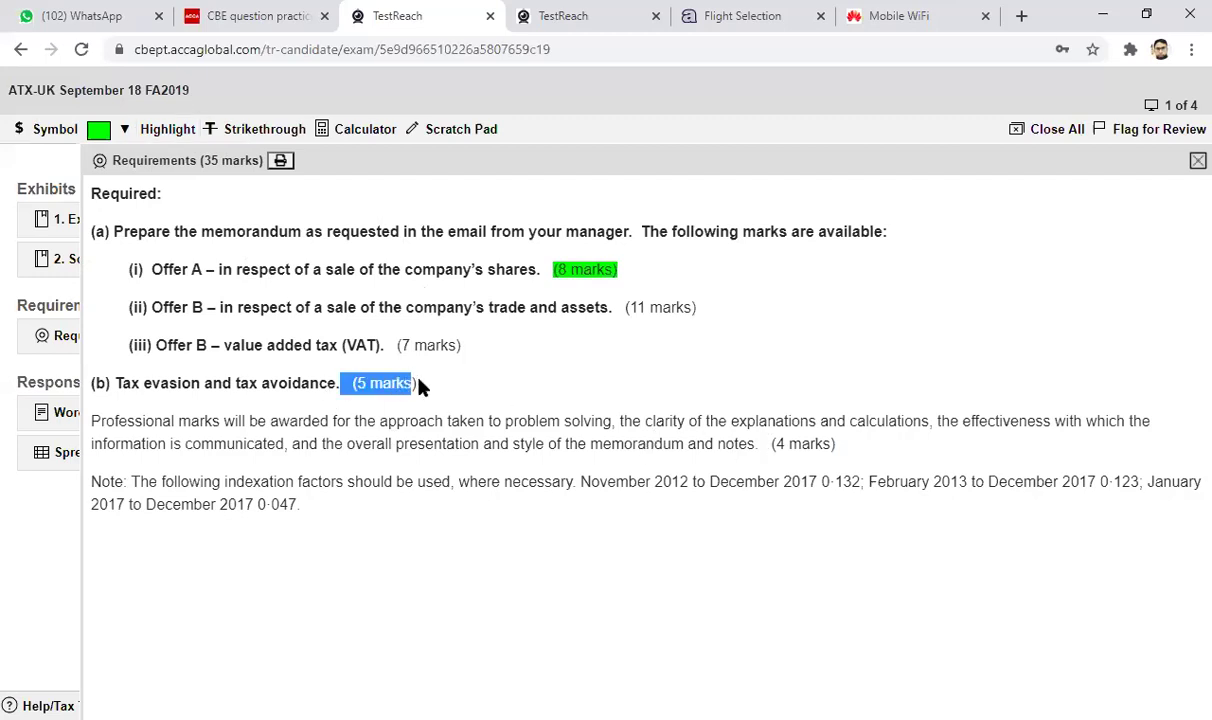
left_click(157, 129)
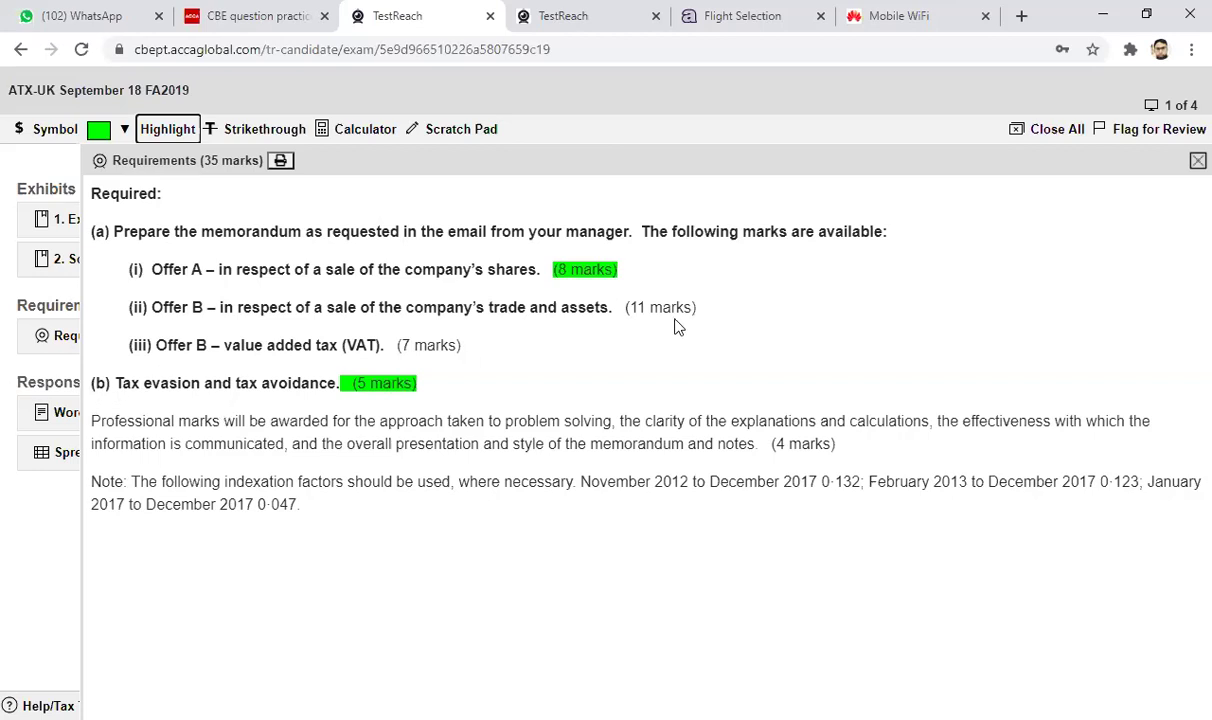
Highlight "value added tax (VAT). (7 marks)", "sale of the company's trade and assets" and "of the company's shares." in green in part (a).
left_click_drag(210, 346, 477, 347)
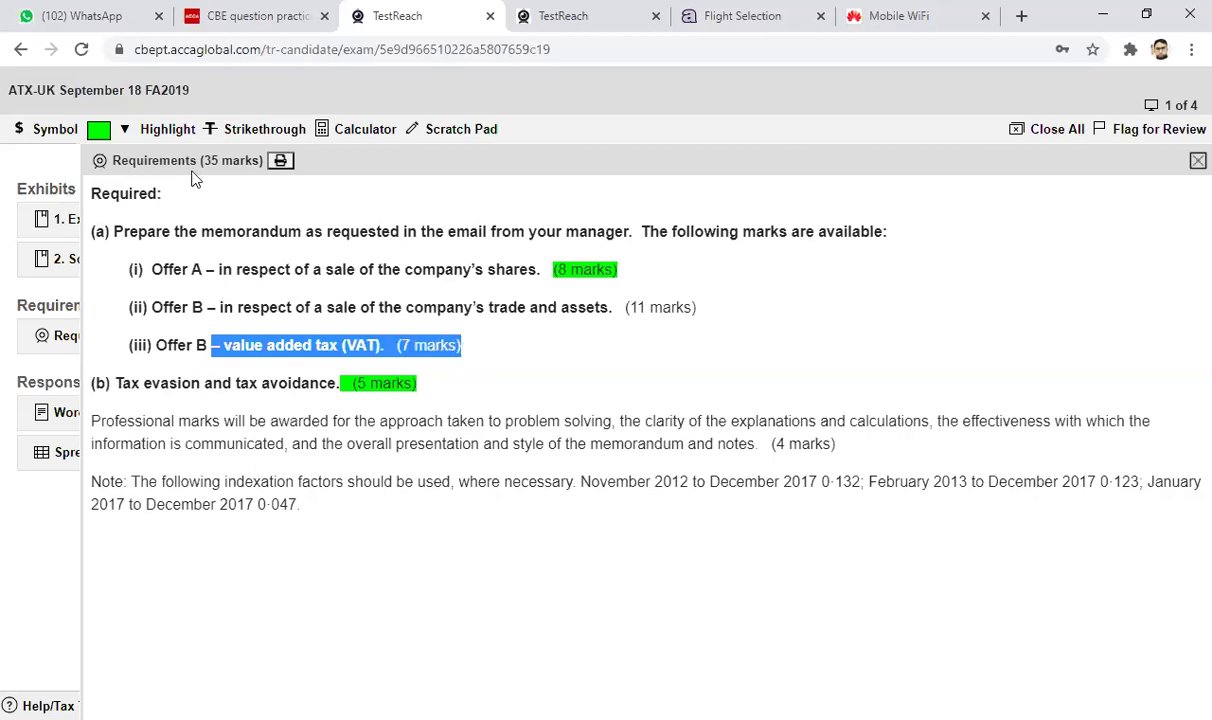
left_click(166, 130)
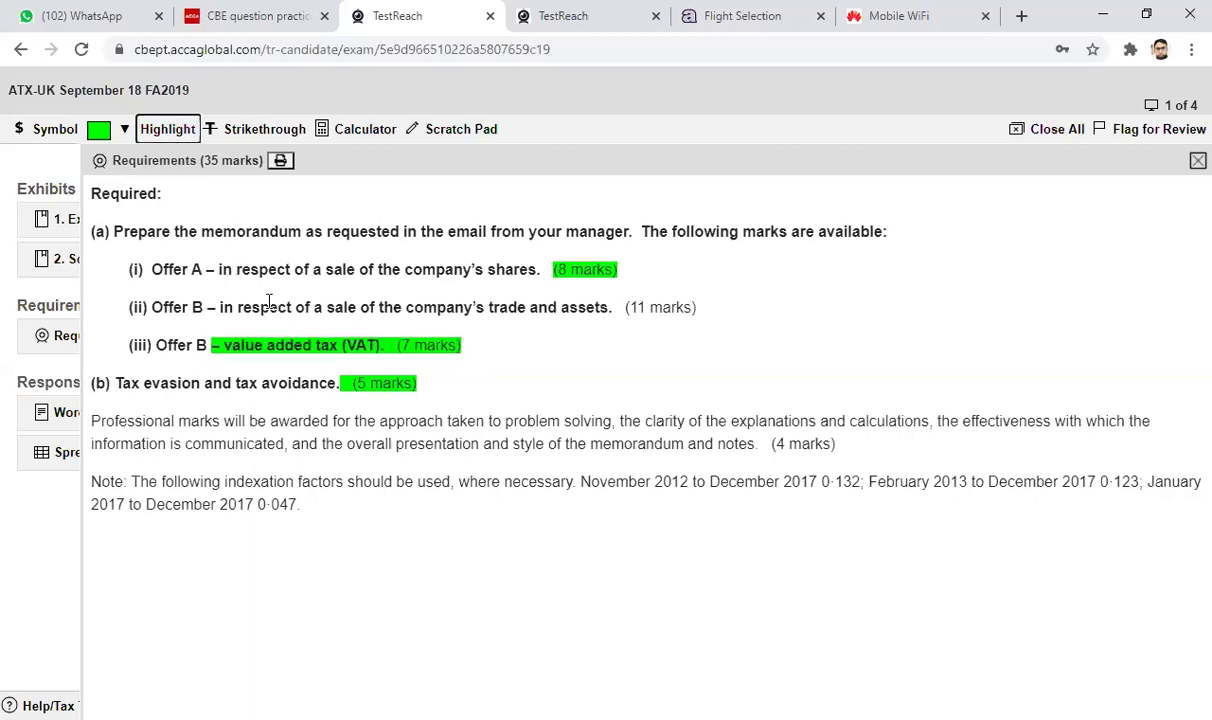
left_click_drag(334, 307, 600, 322)
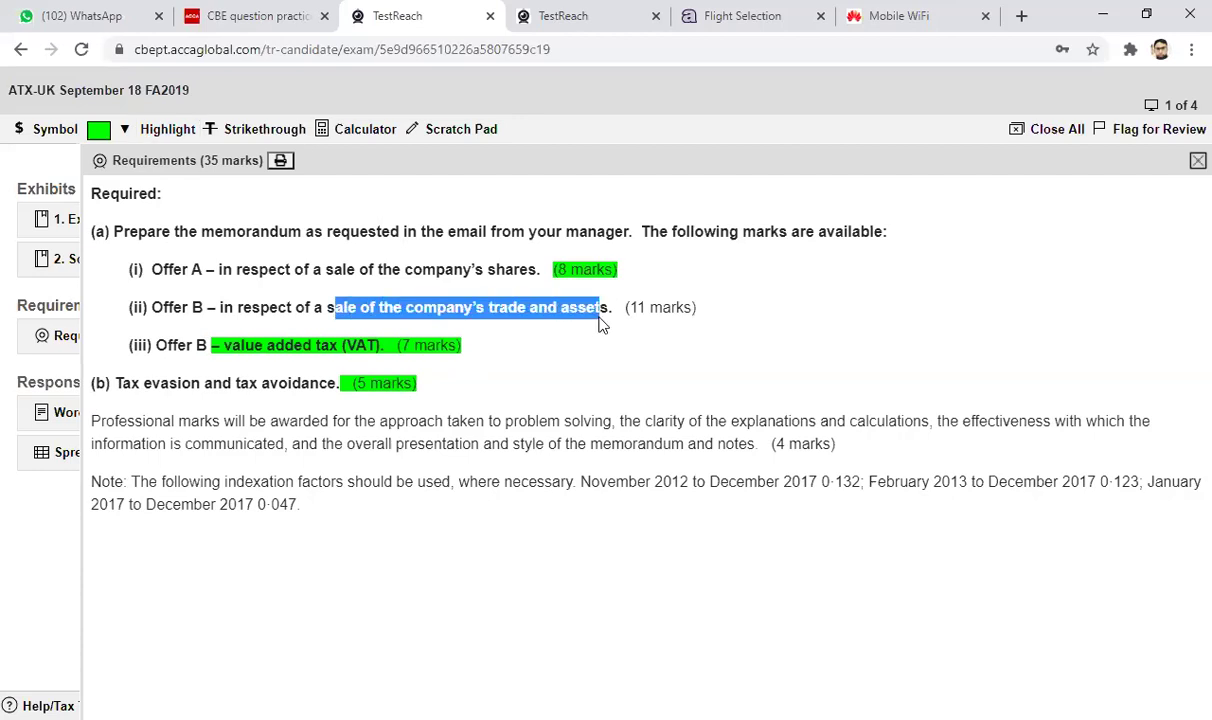
left_click(165, 130)
left_click_drag(346, 270, 538, 270)
left_click(174, 137)
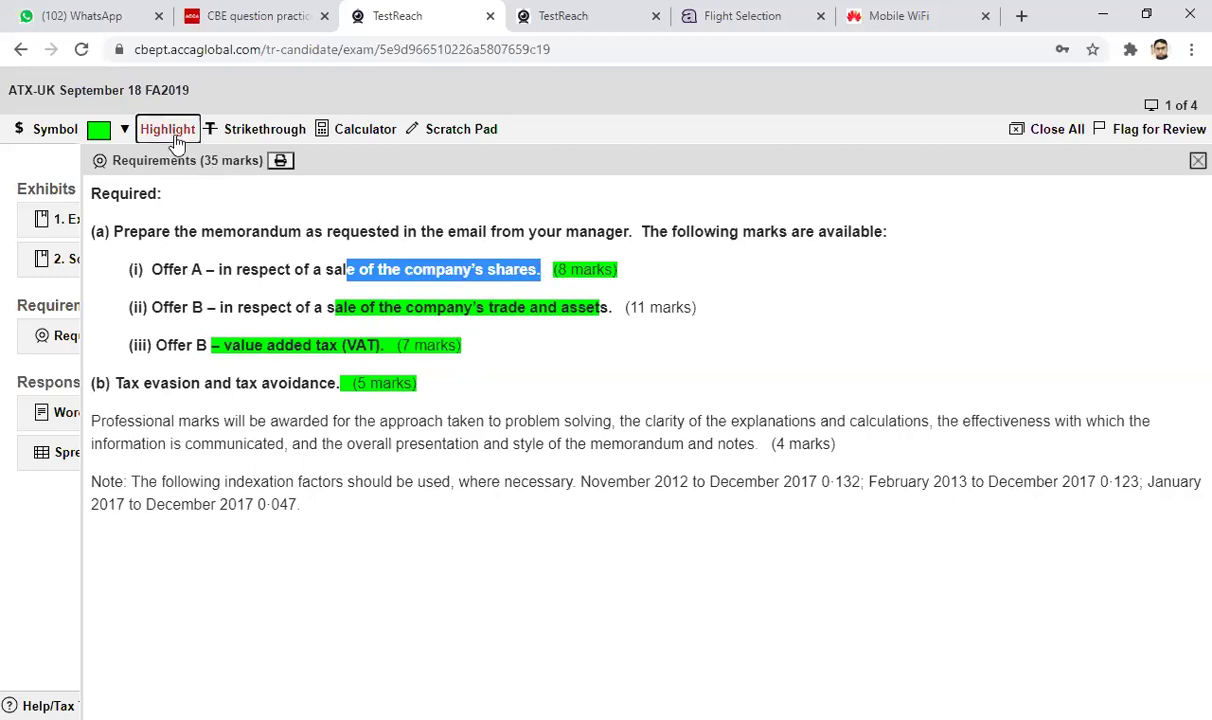
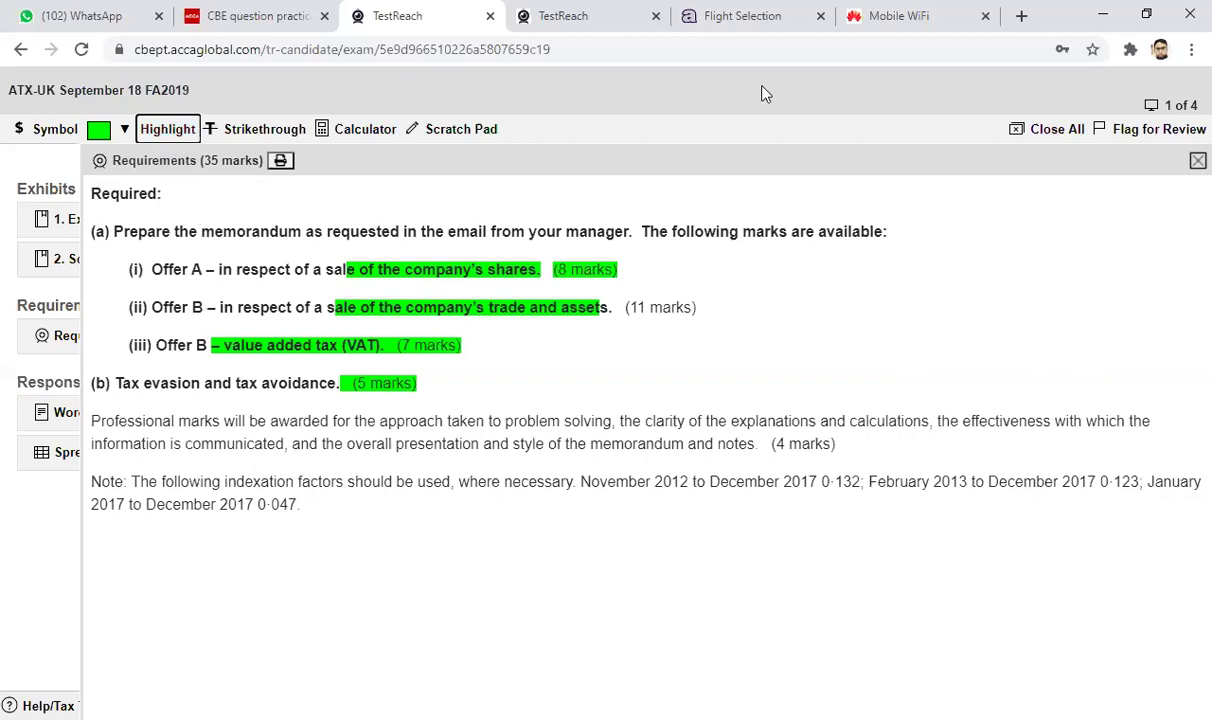
Close the requirements, reopen them together with exhibits 1 and 2, and alternate between the overlapping windows.
left_click(1191, 170)
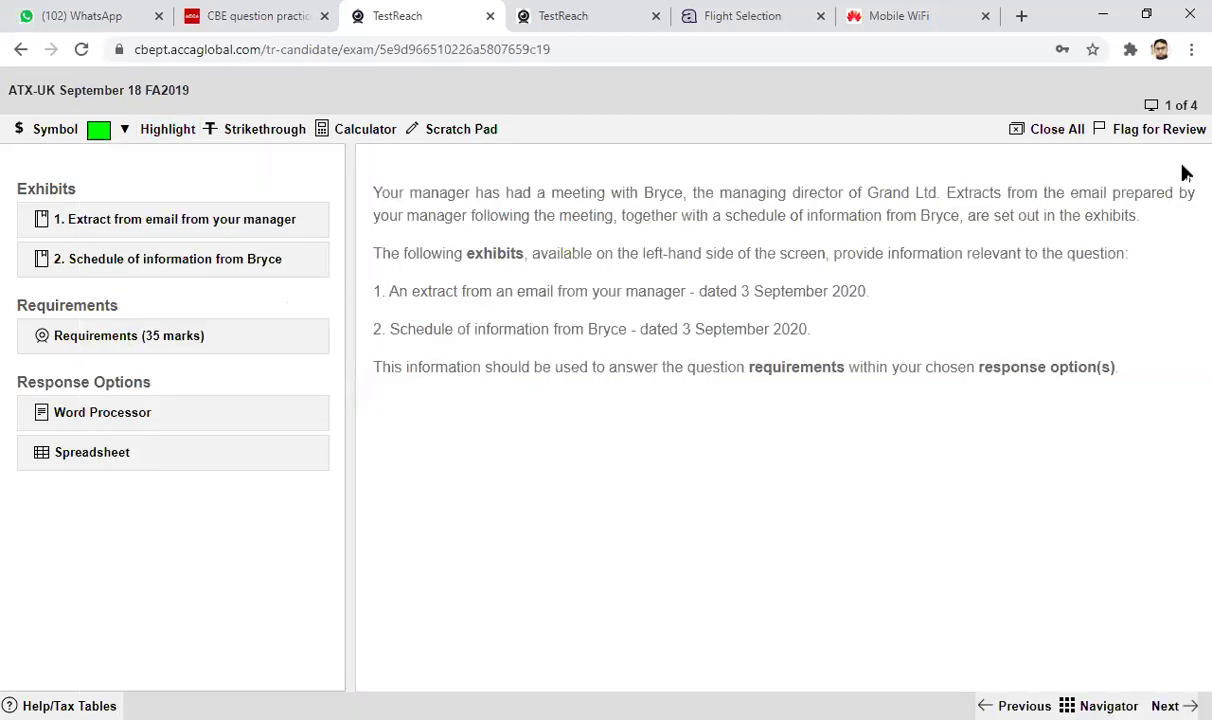
left_click(200, 222)
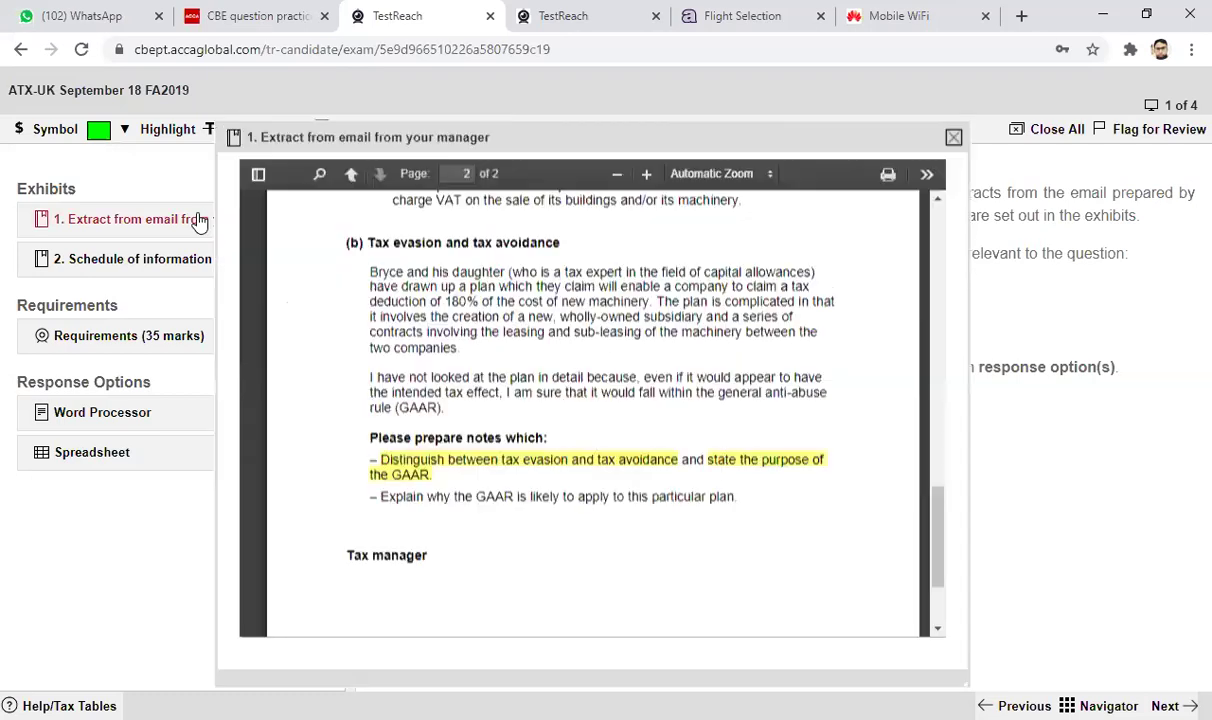
left_click(158, 262)
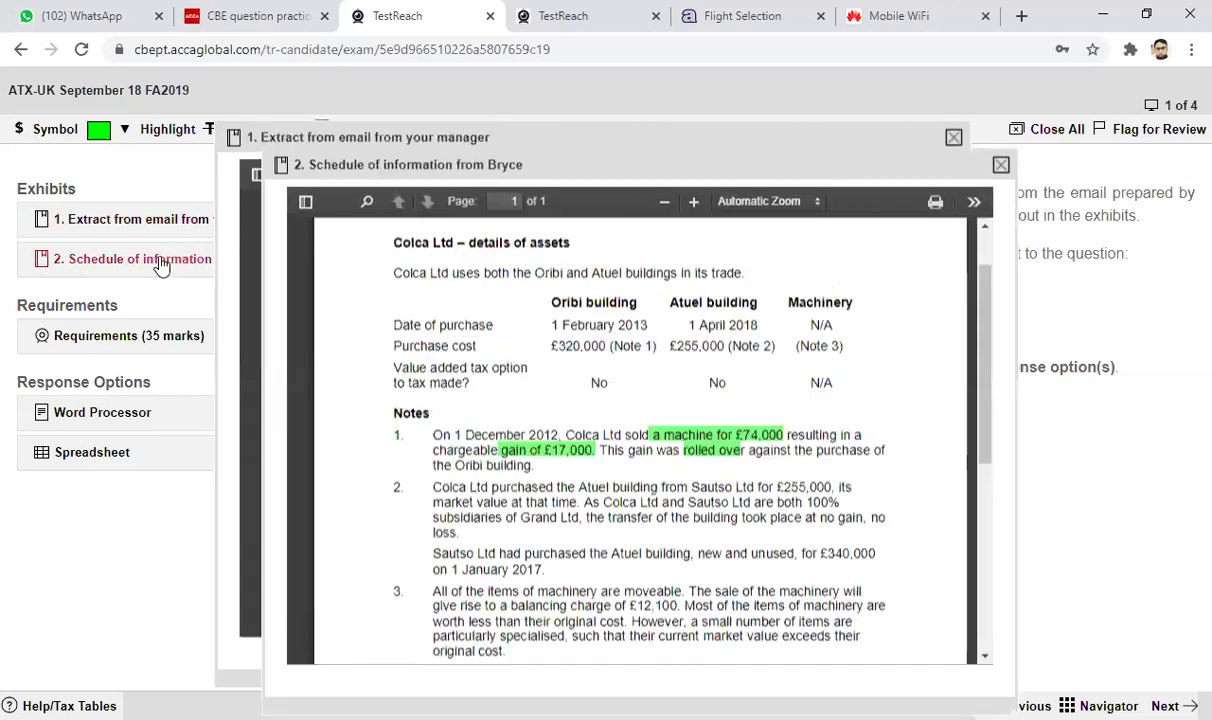
left_click(118, 341)
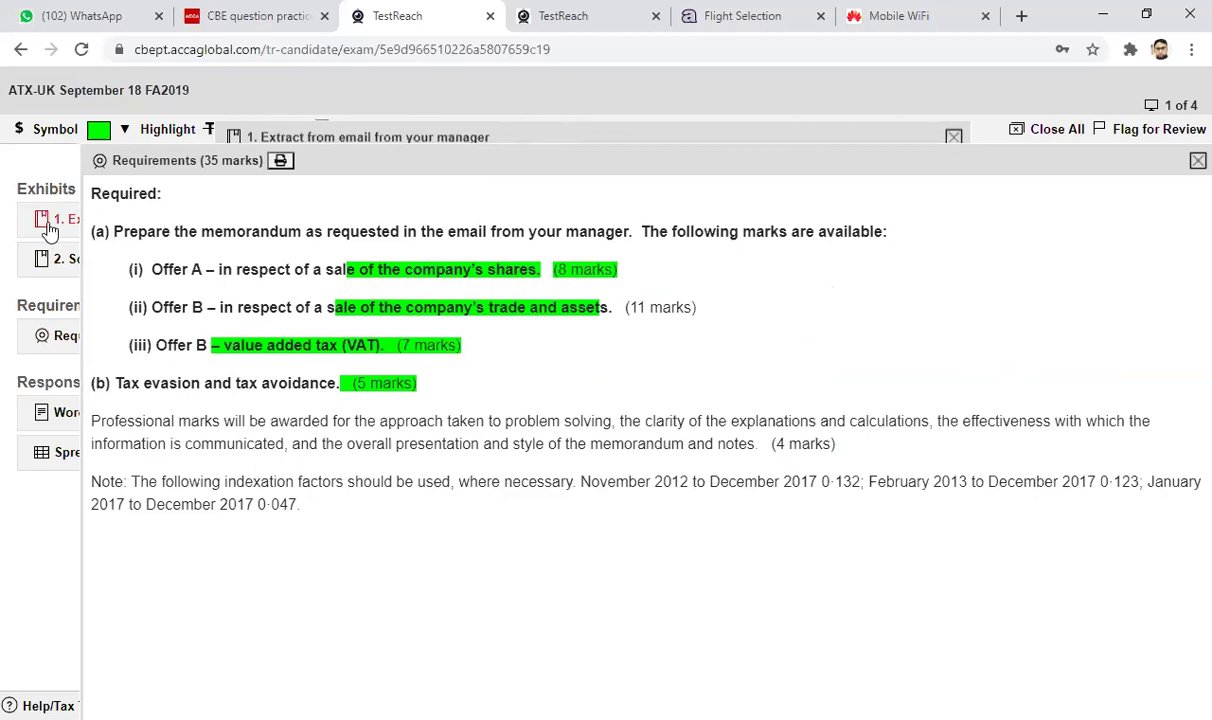
left_click(60, 259)
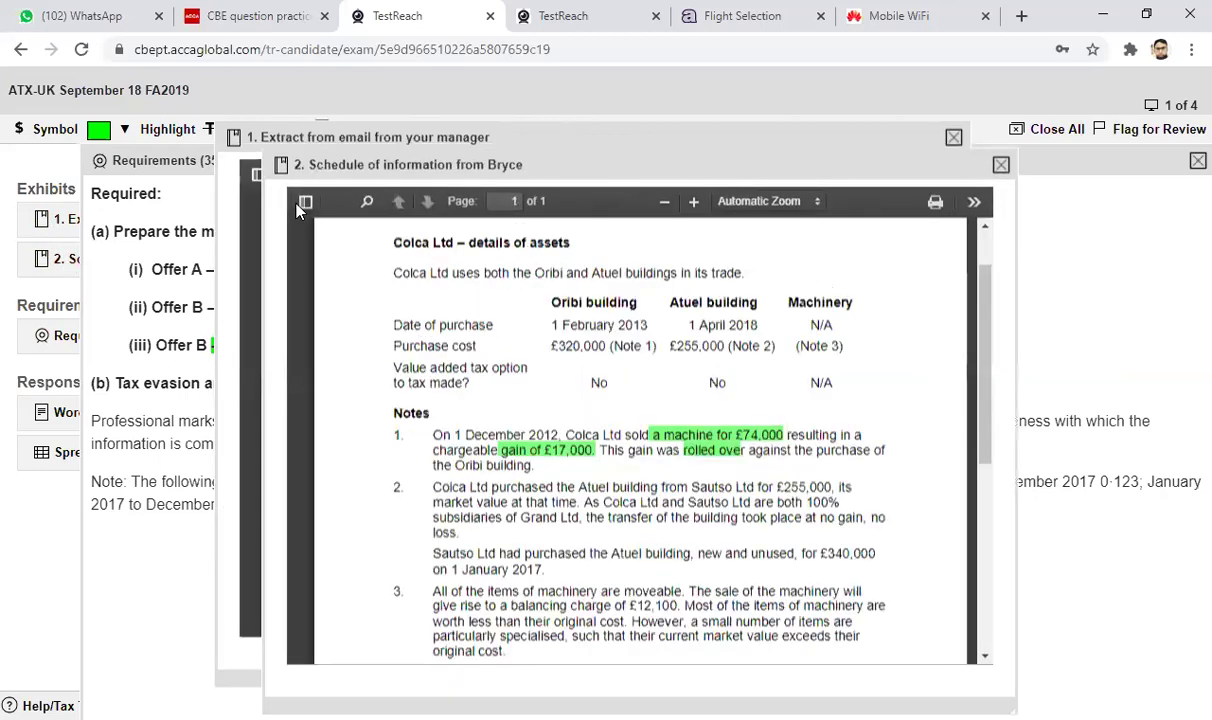
left_click(1098, 183)
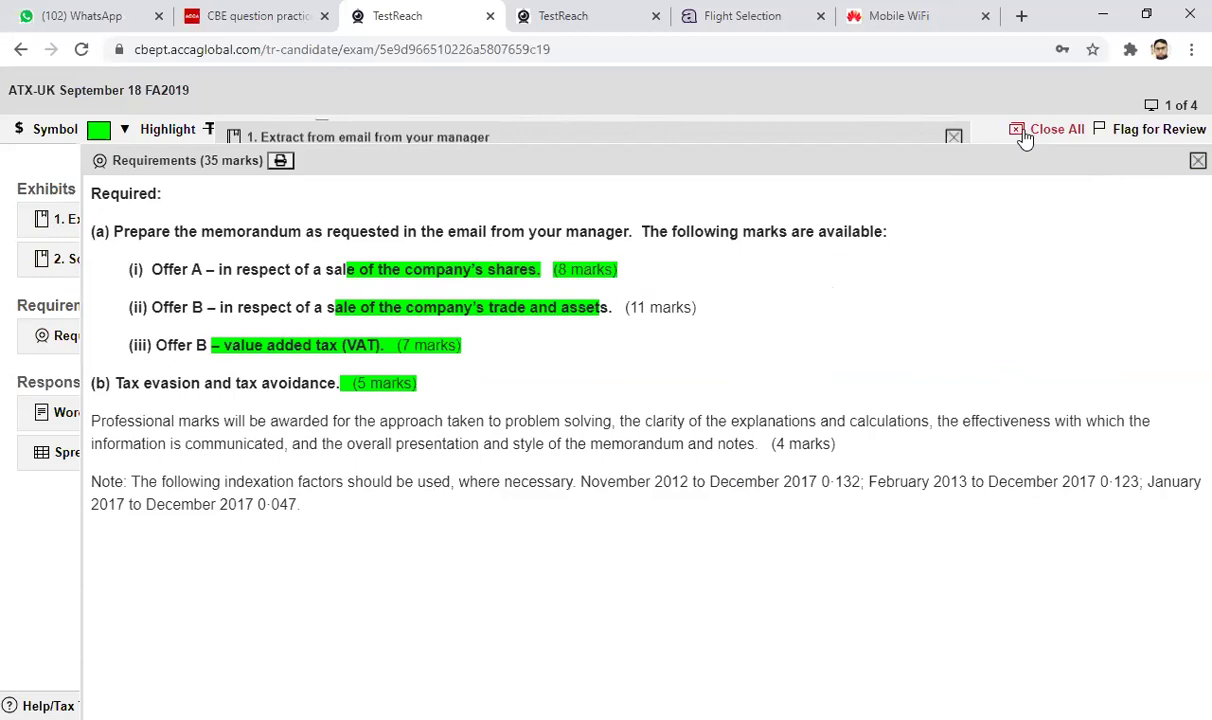
Close the requirements, exhibit 2 and exhibit 1 windows one by one.
left_click(1196, 162)
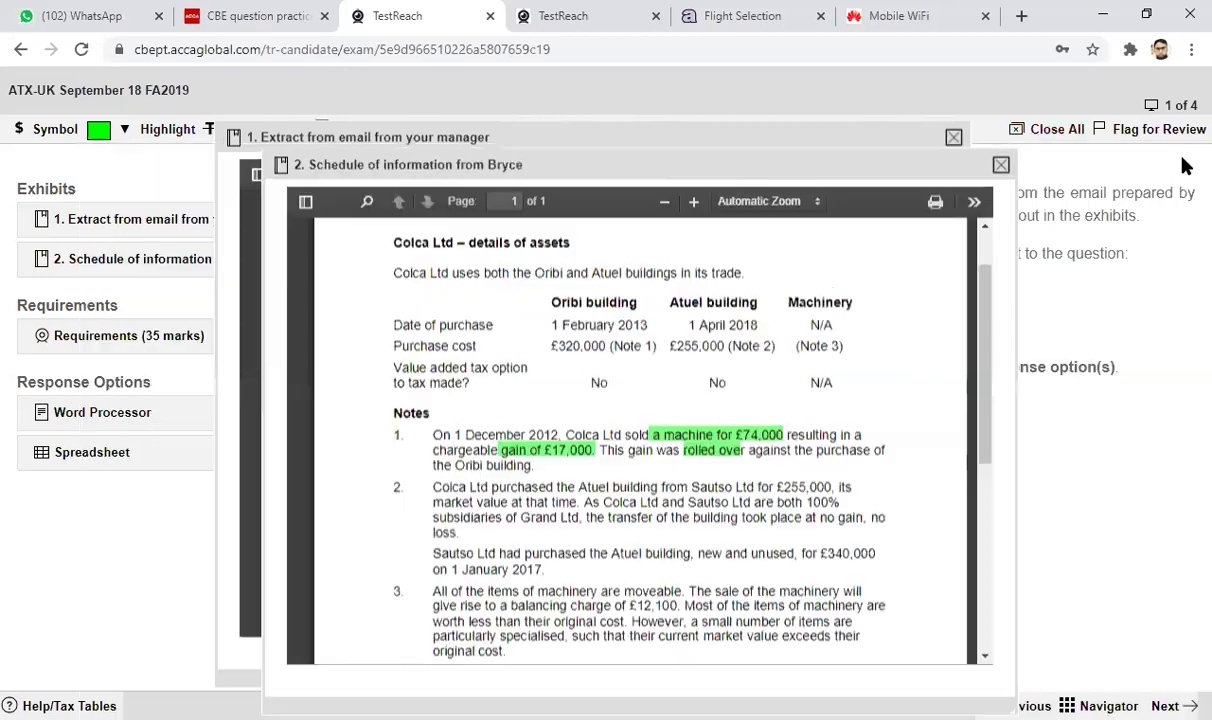
left_click(1001, 166)
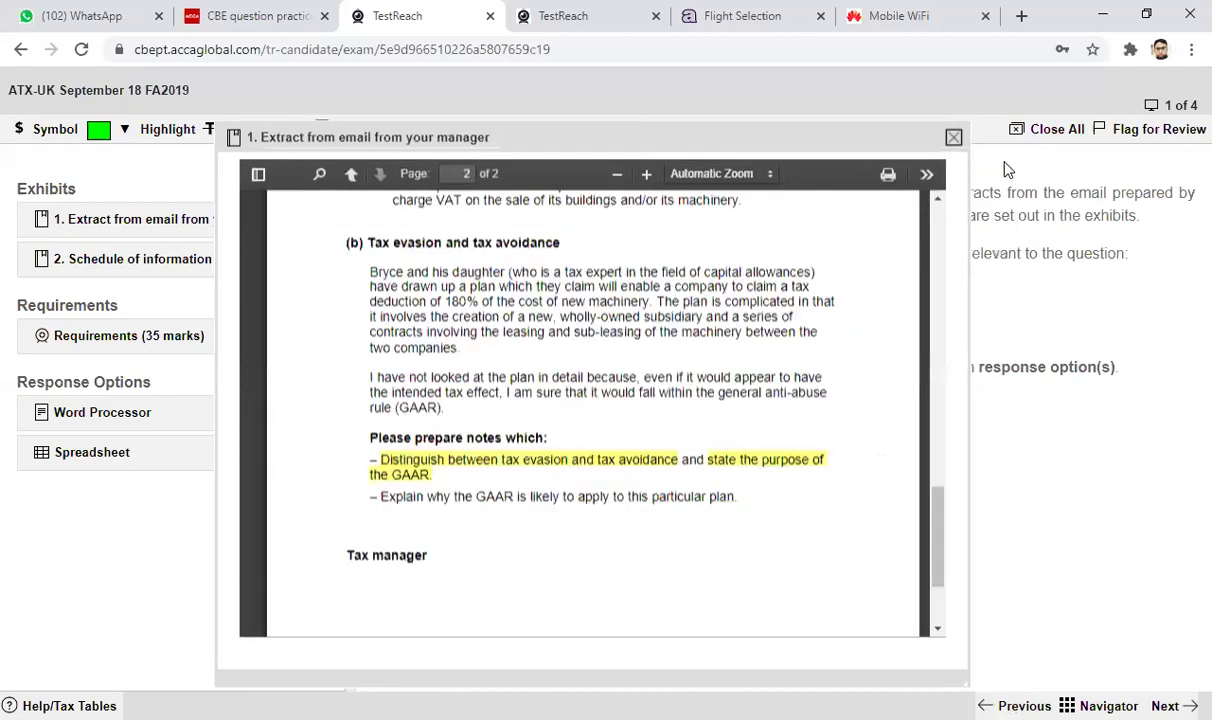
left_click(953, 137)
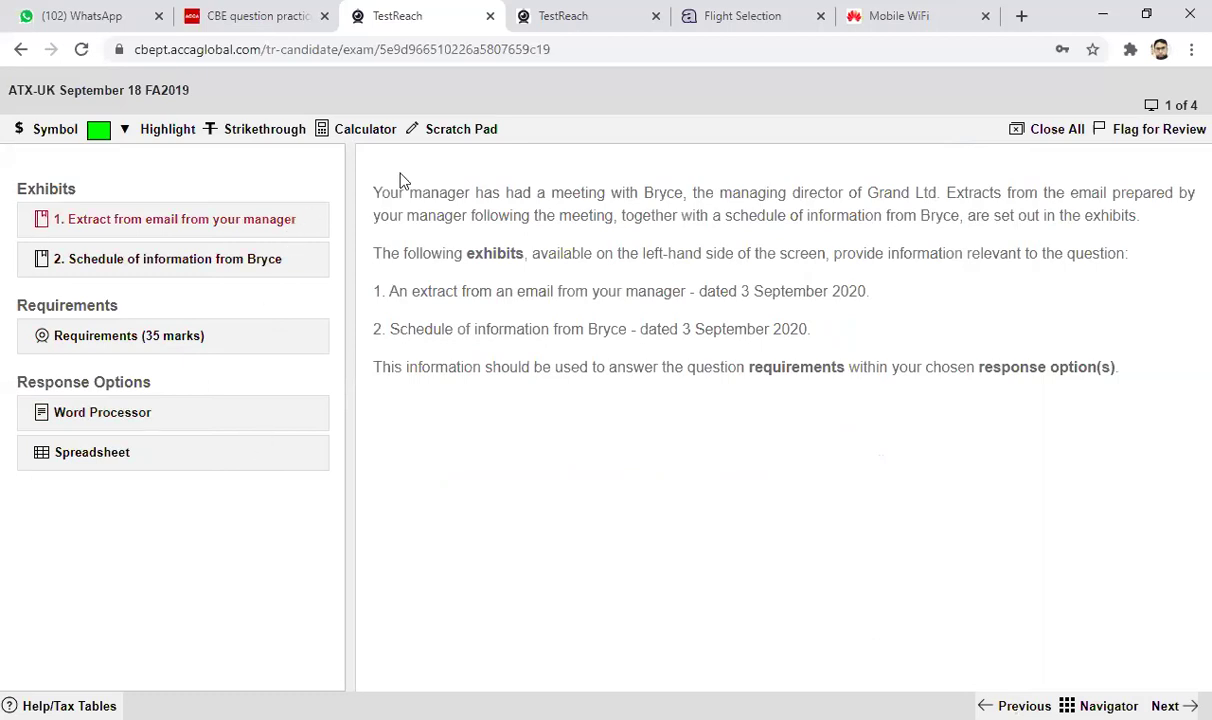
Strike through "September 2020." in the second exhibit line of the introductory text.
left_click(263, 132)
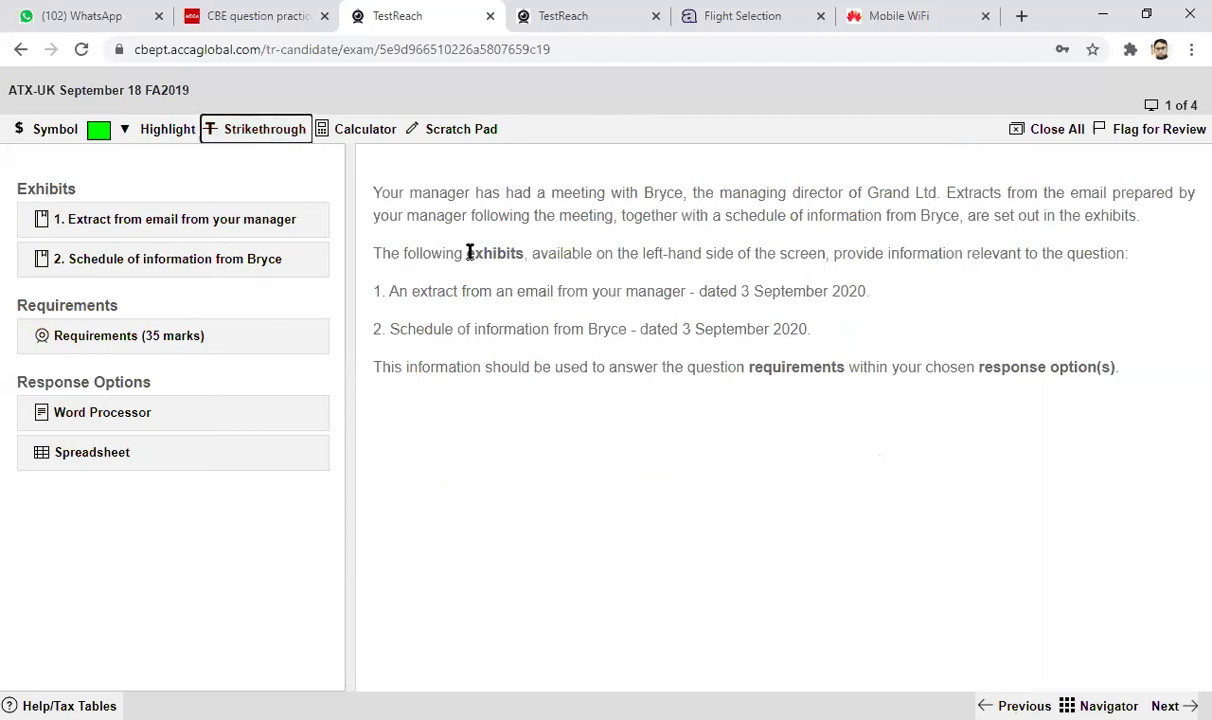
left_click_drag(692, 329, 822, 330)
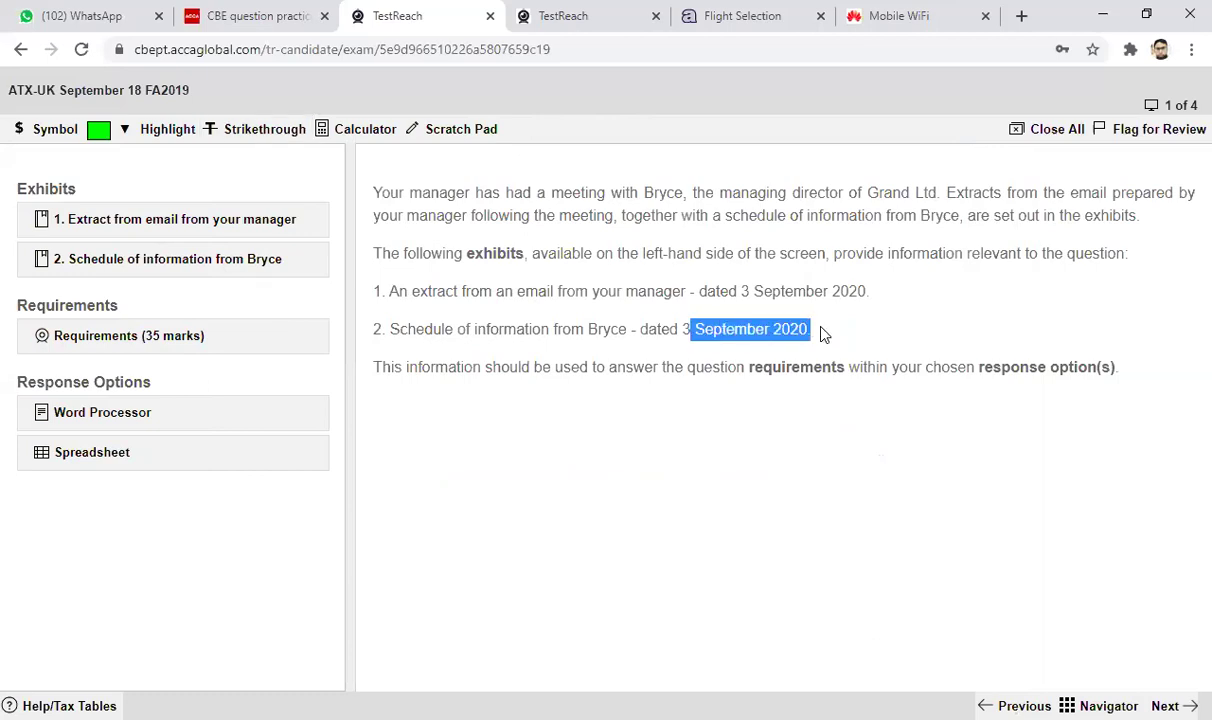
left_click(262, 130)
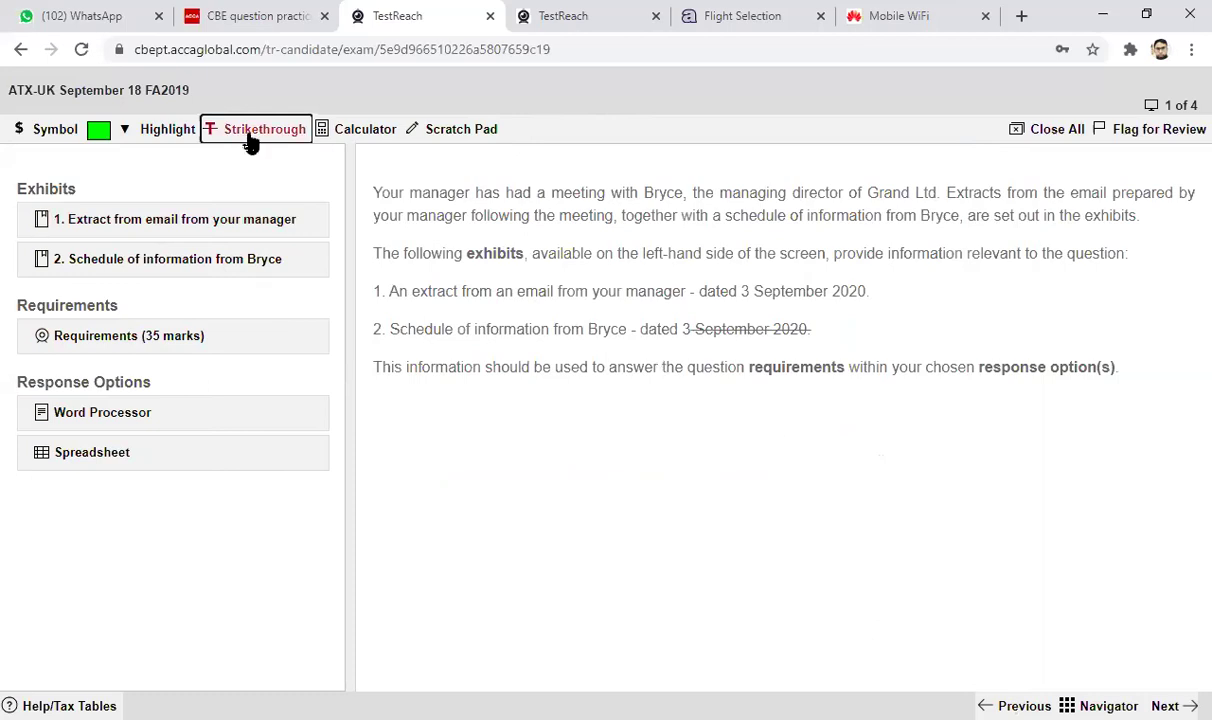
left_click(734, 300)
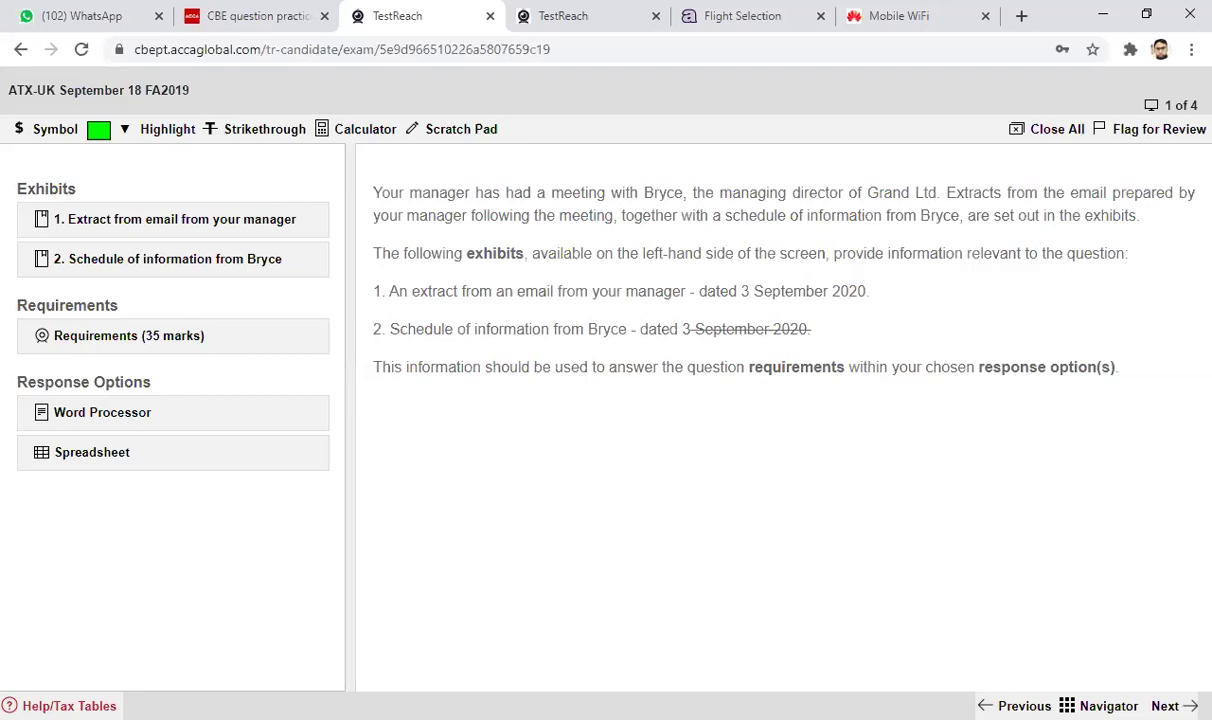
Open the help window and look over the workspace help, the tax tables and the full exam instructions.
left_click(62, 706)
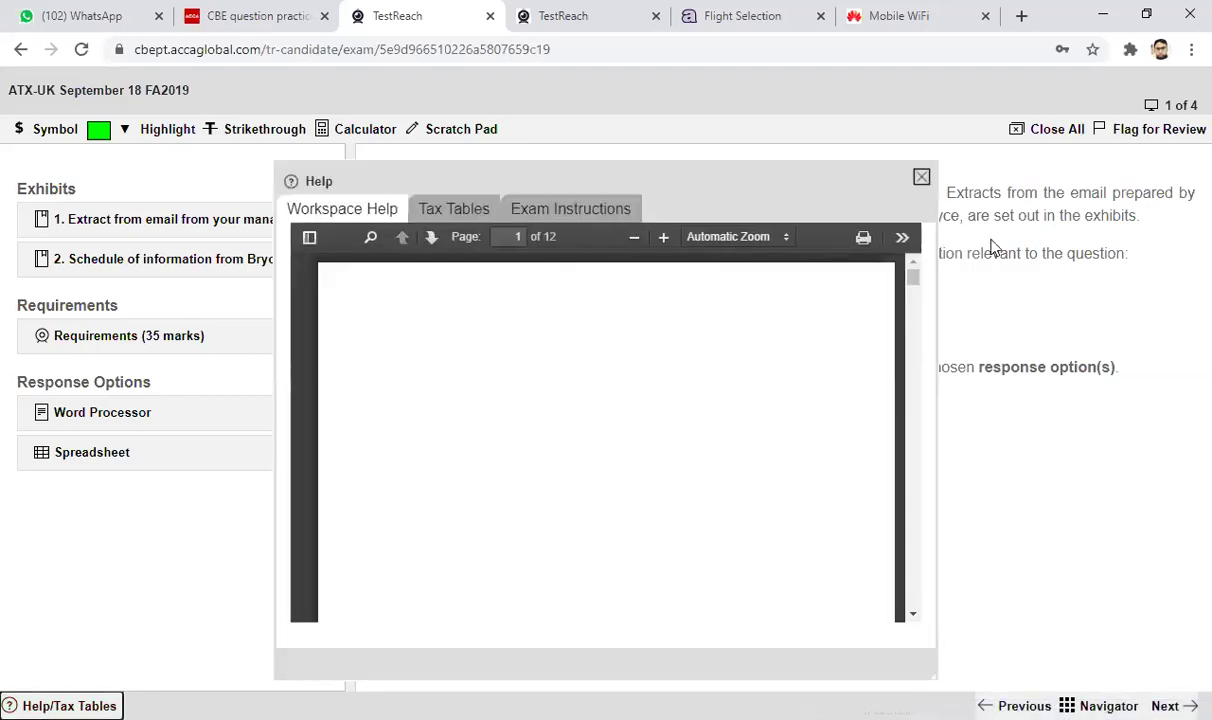
left_click_drag(831, 183, 827, 140)
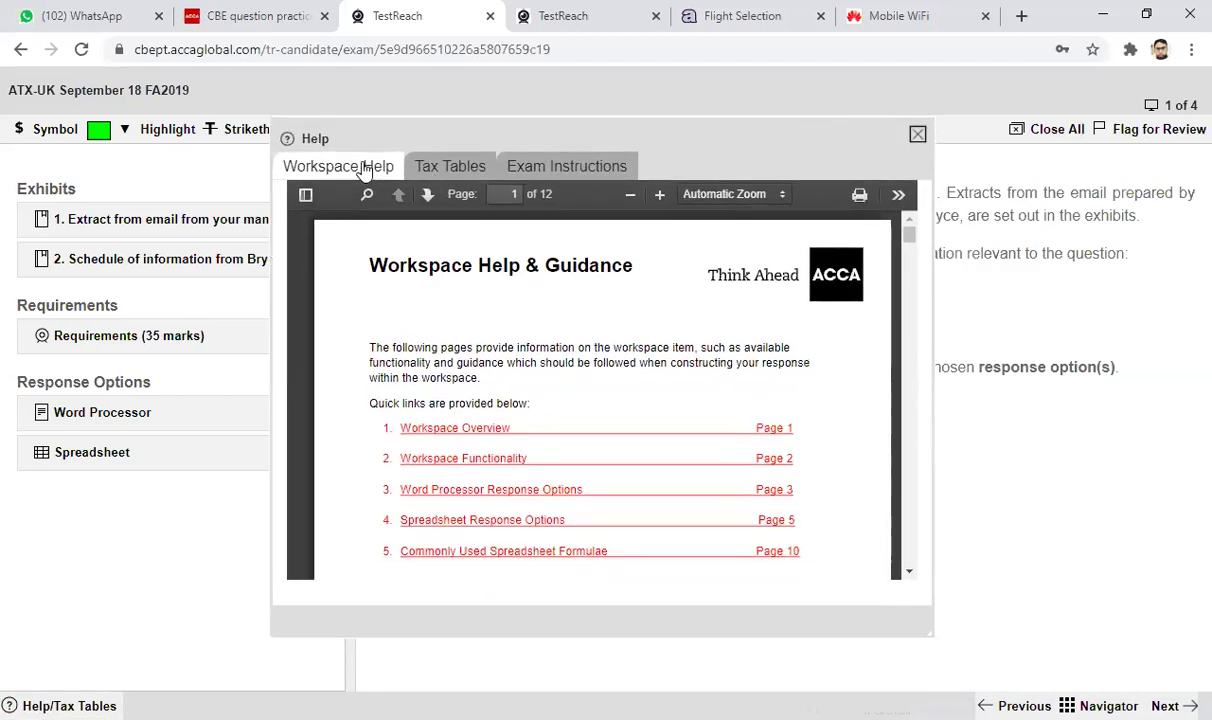
left_click(468, 169)
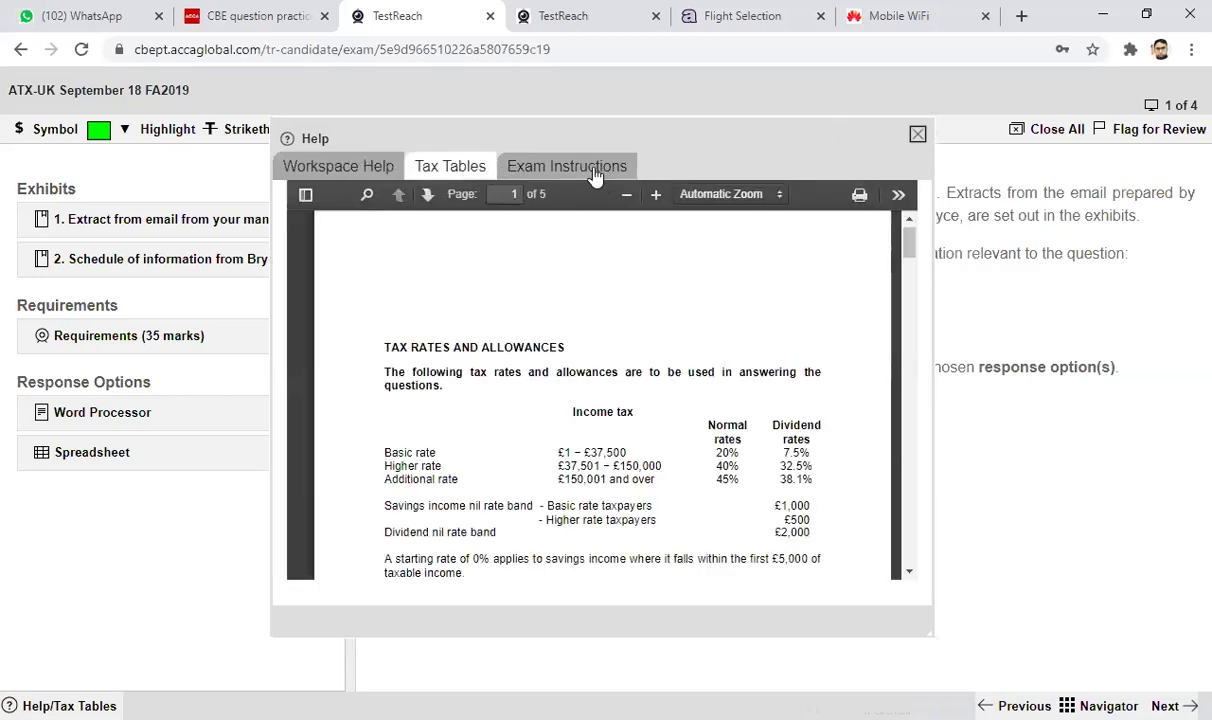
left_click(592, 172)
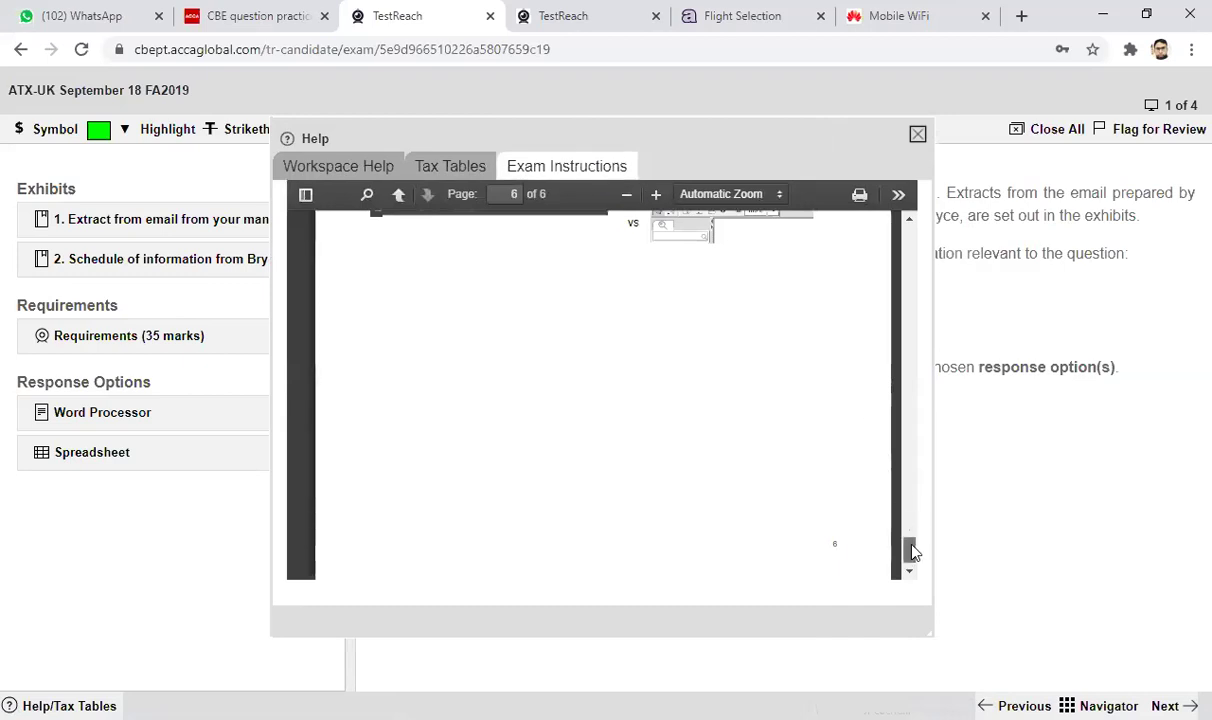
left_click_drag(912, 550, 898, 243)
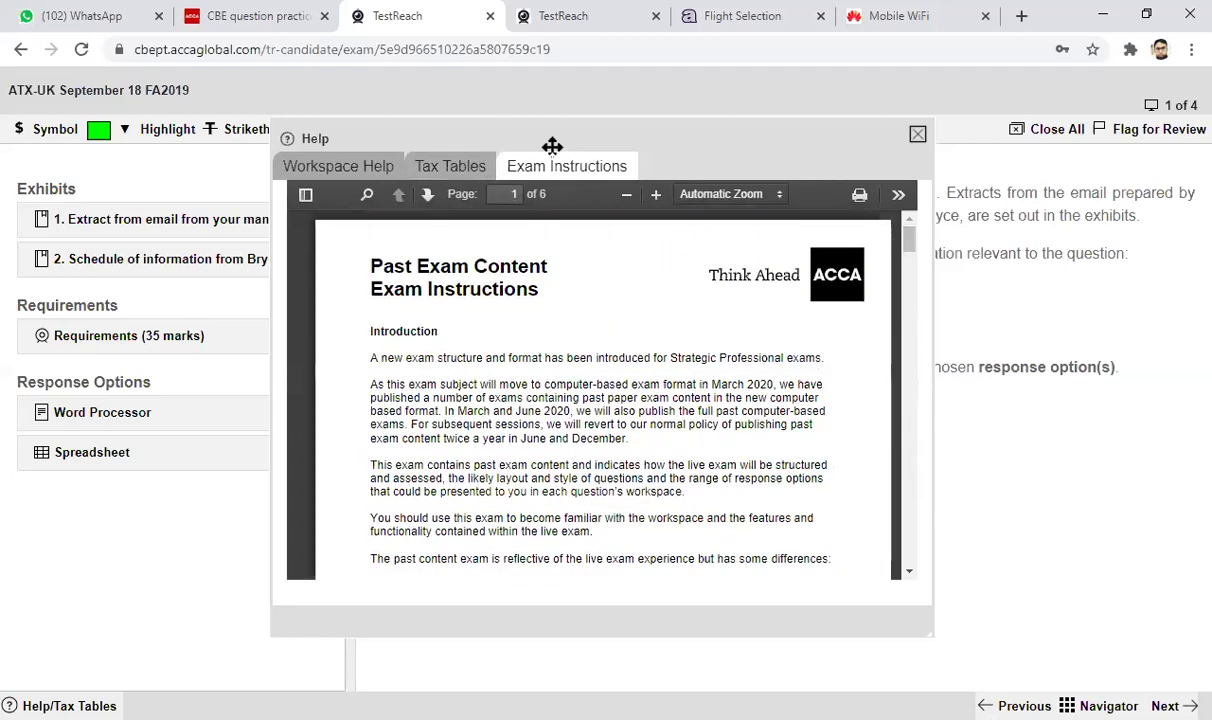
Try to copy the "Dividend nil rate band £2,000" line from the tax tables.
left_click(458, 165)
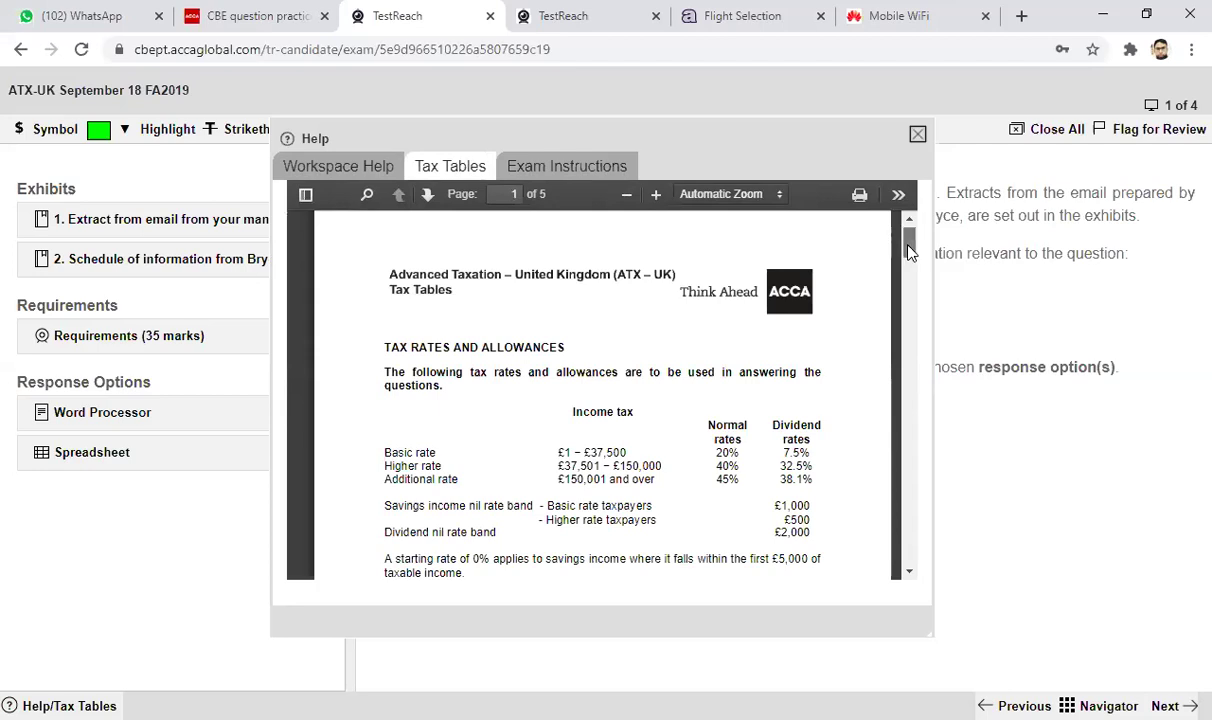
mouse_move(909, 252)
left_mouse_down()
mouse_move(899, 278)
mouse_move(905, 263)
left_mouse_up()
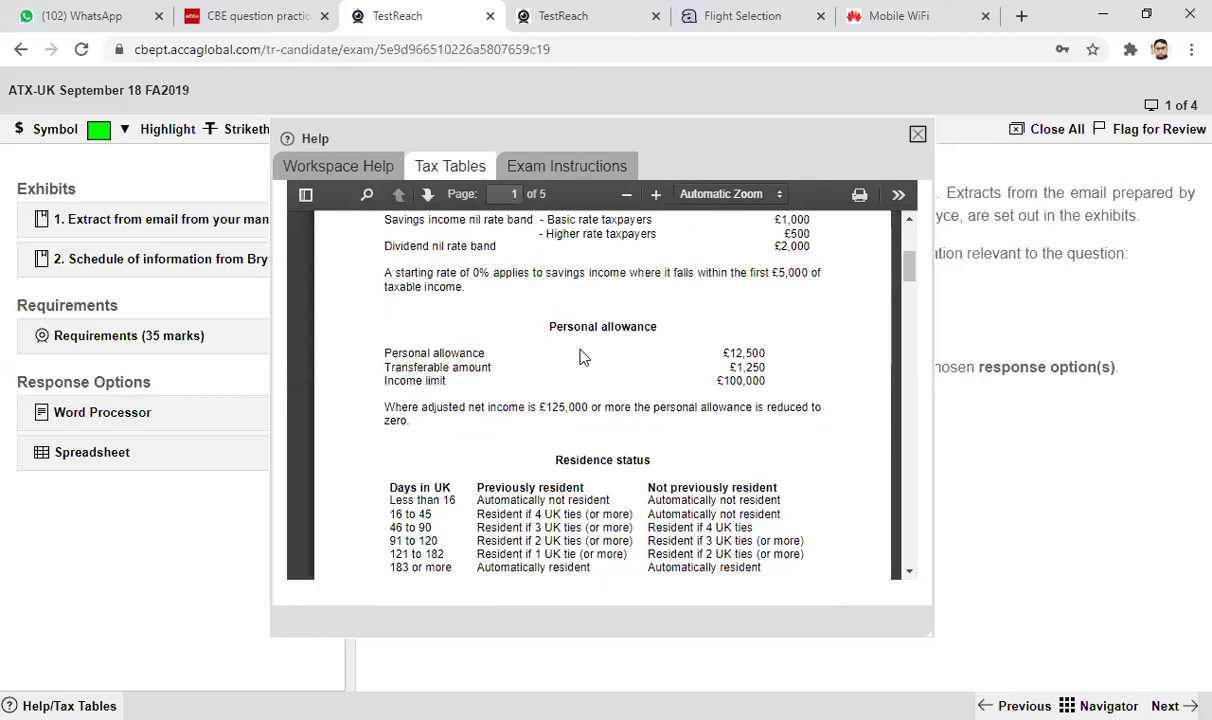
left_click_drag(766, 353, 679, 344)
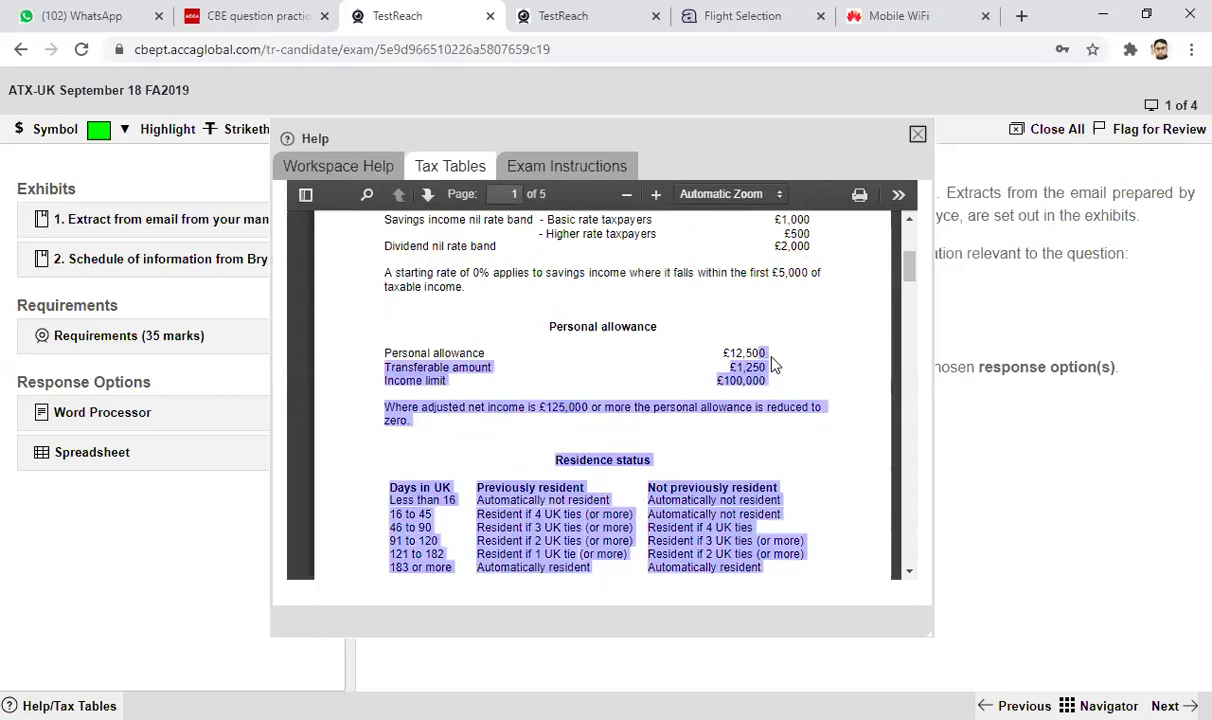
left_click(684, 346)
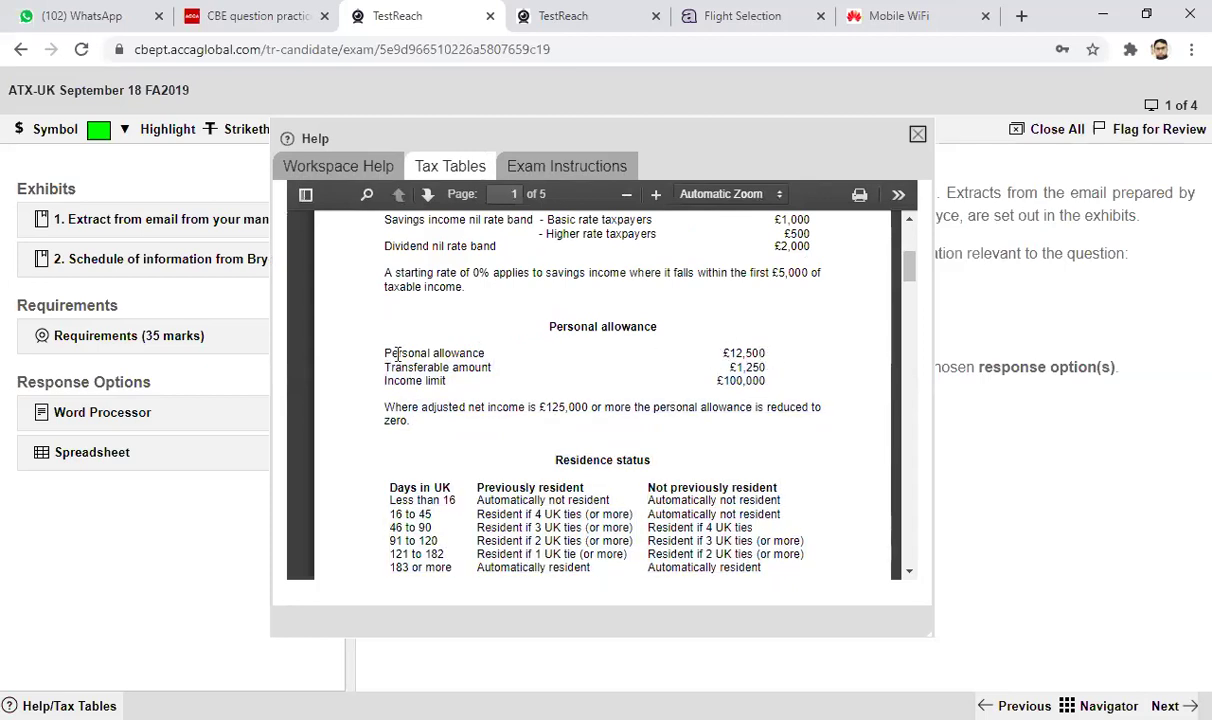
left_click_drag(381, 390, 370, 229)
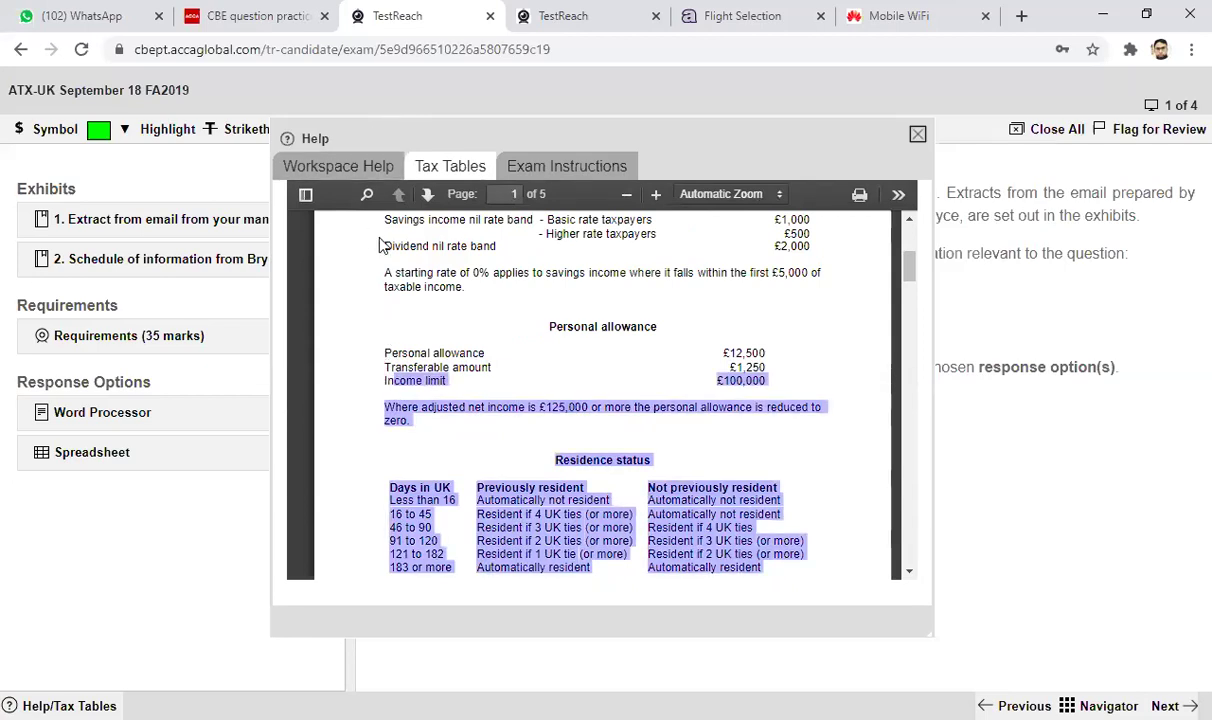
left_click(379, 291)
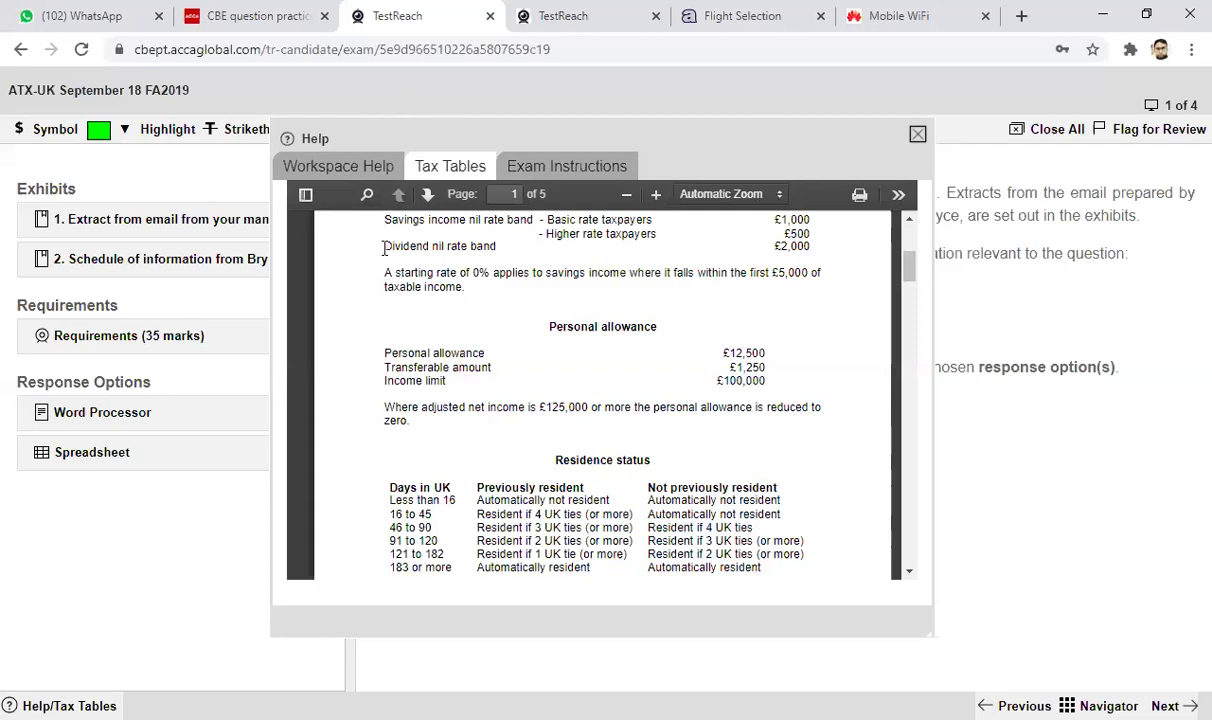
left_click_drag(385, 248, 810, 247)
right_click(466, 243)
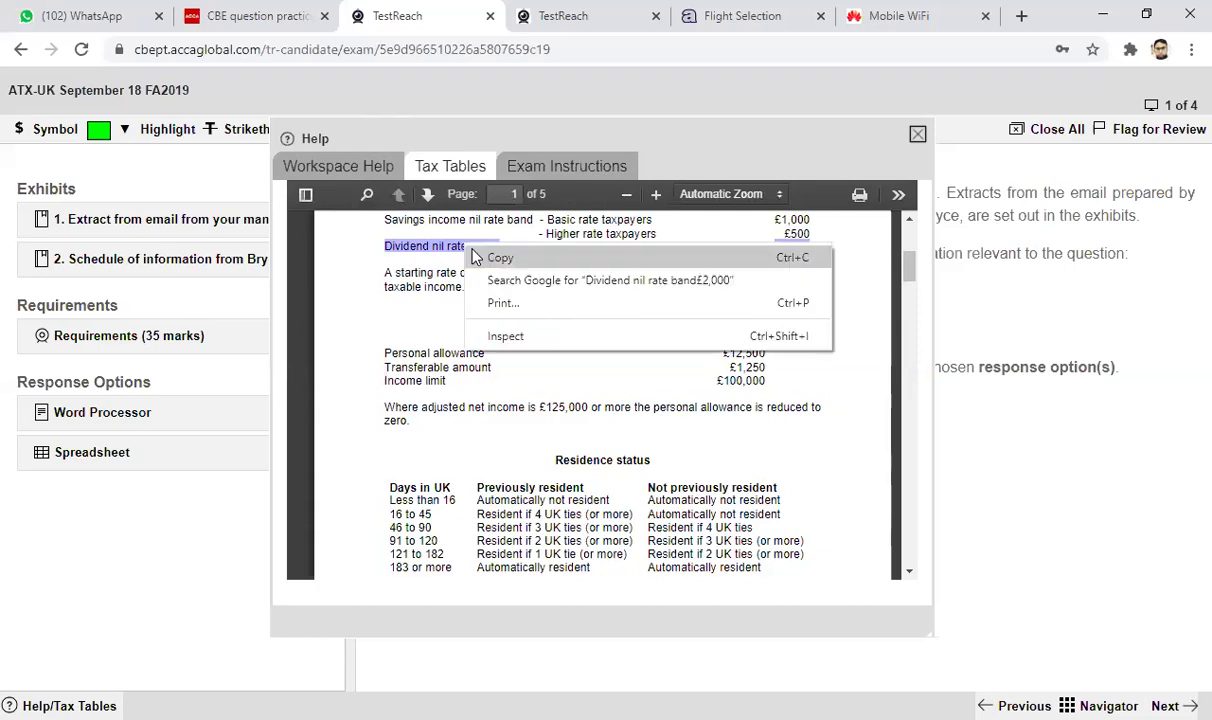
left_click(487, 257)
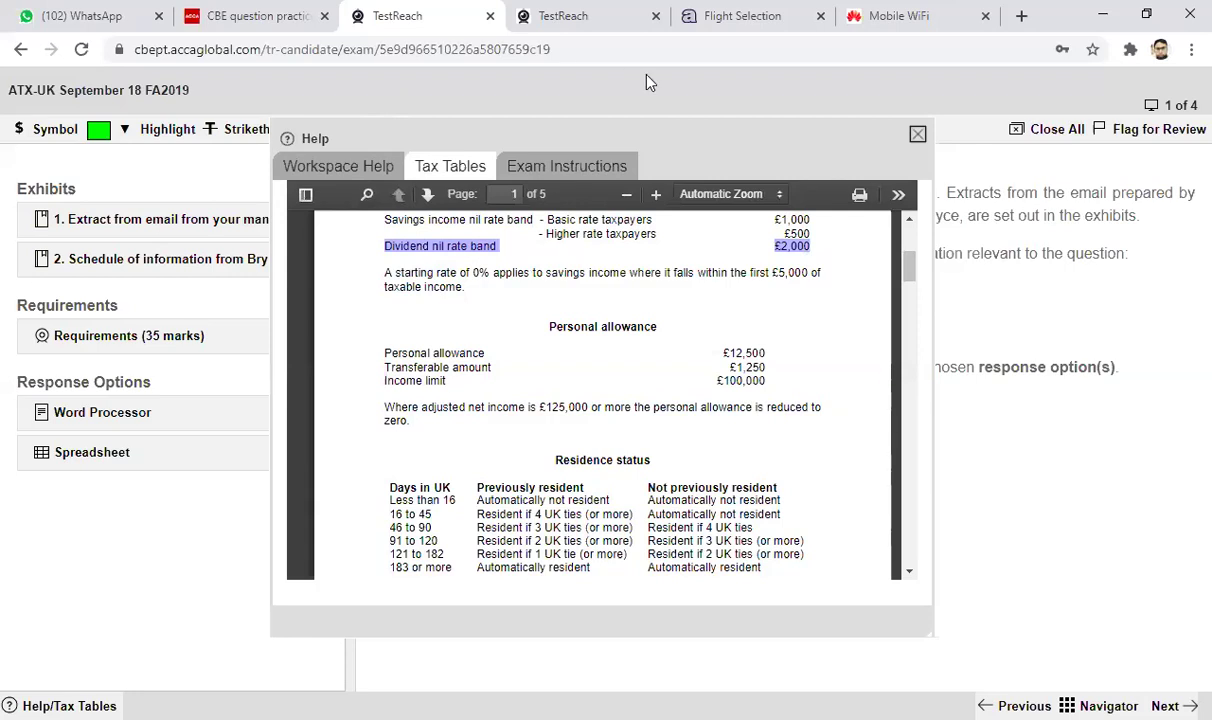
Paste the clipboard text on a new line below "year end 31 dec" in the scratch pad and close it.
left_click_drag(704, 126, 662, 208)
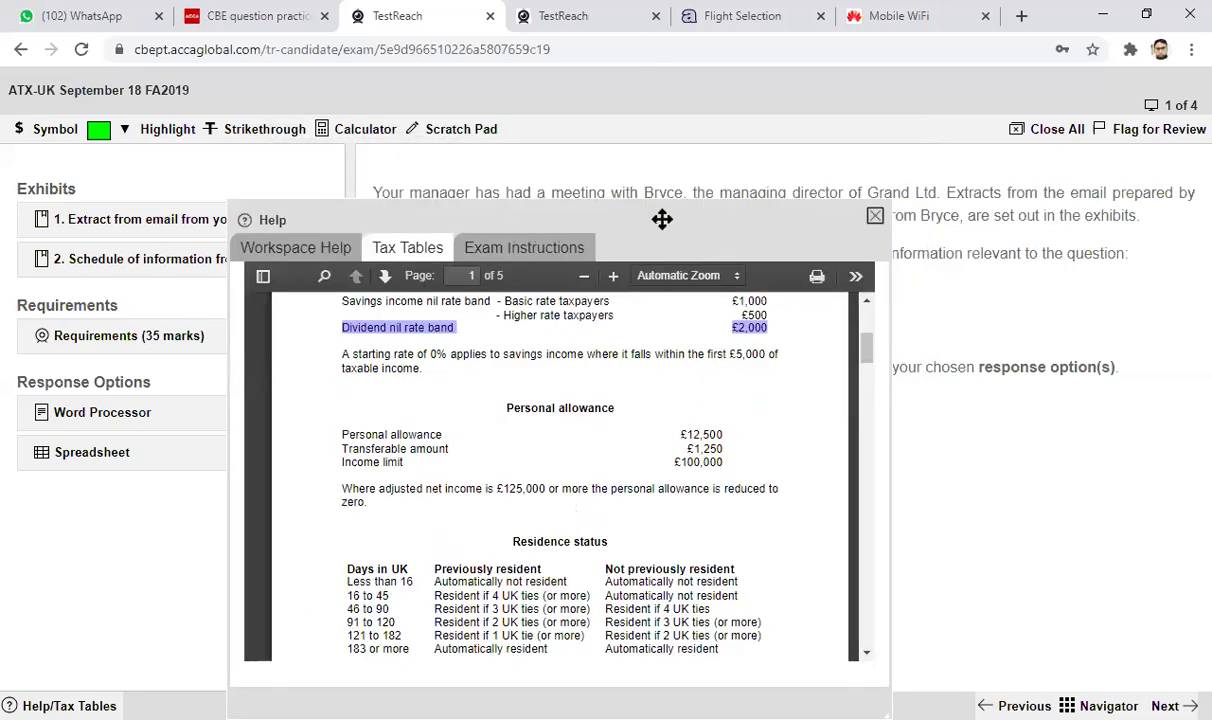
left_click(440, 131)
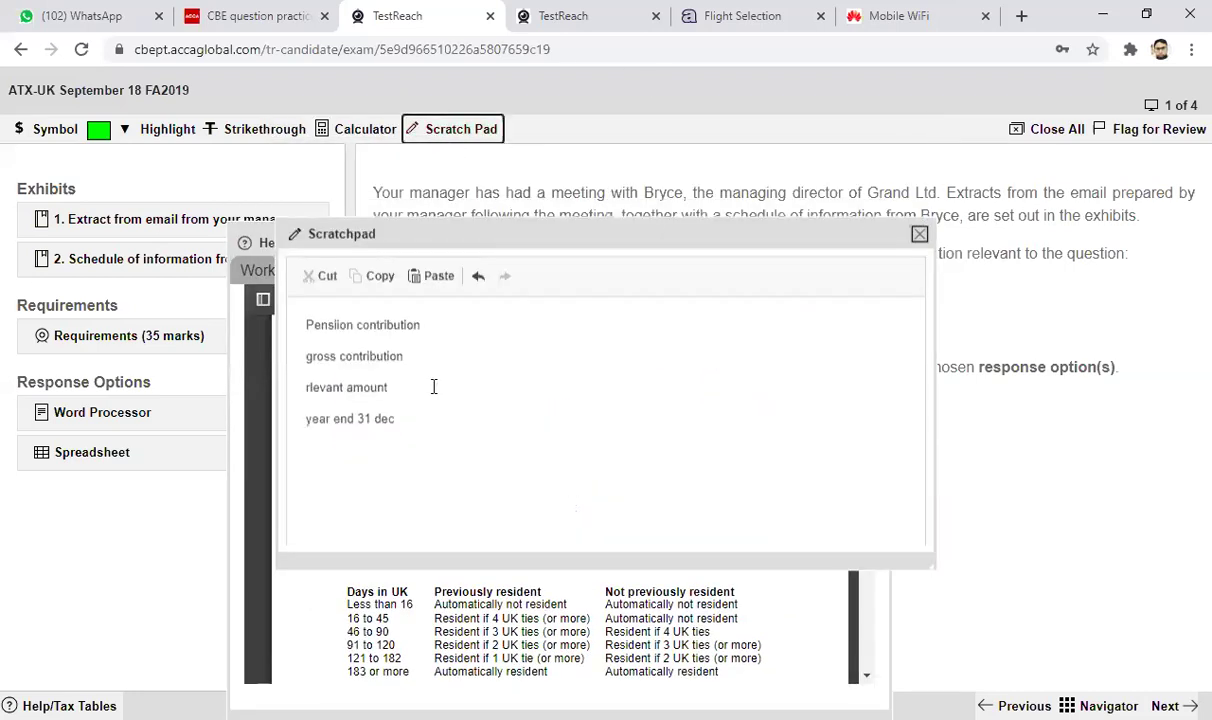
left_click(405, 455)
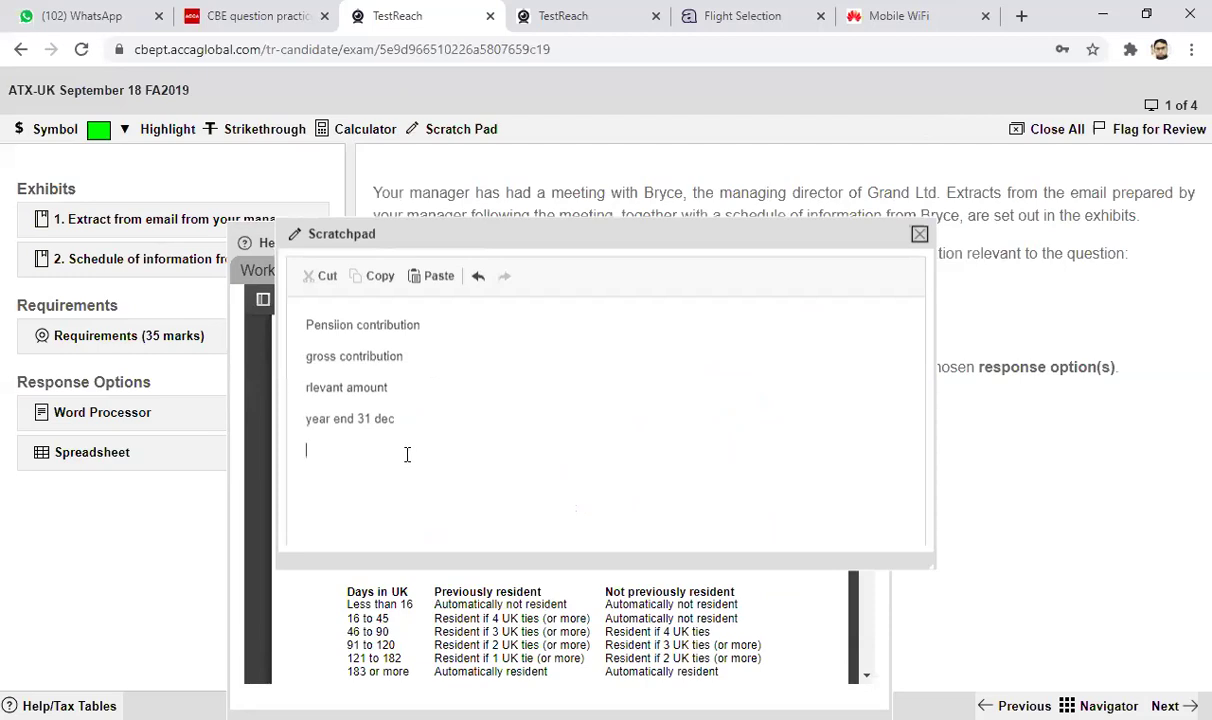
key("ctrl+v")
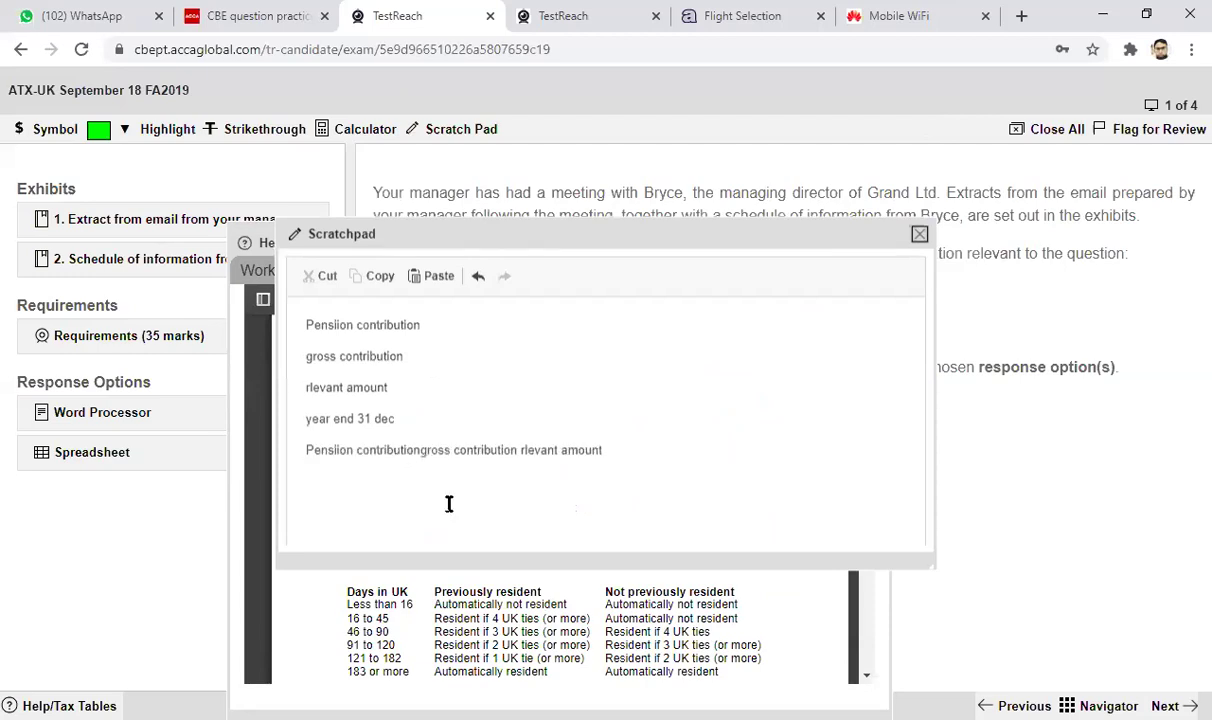
left_click(915, 232)
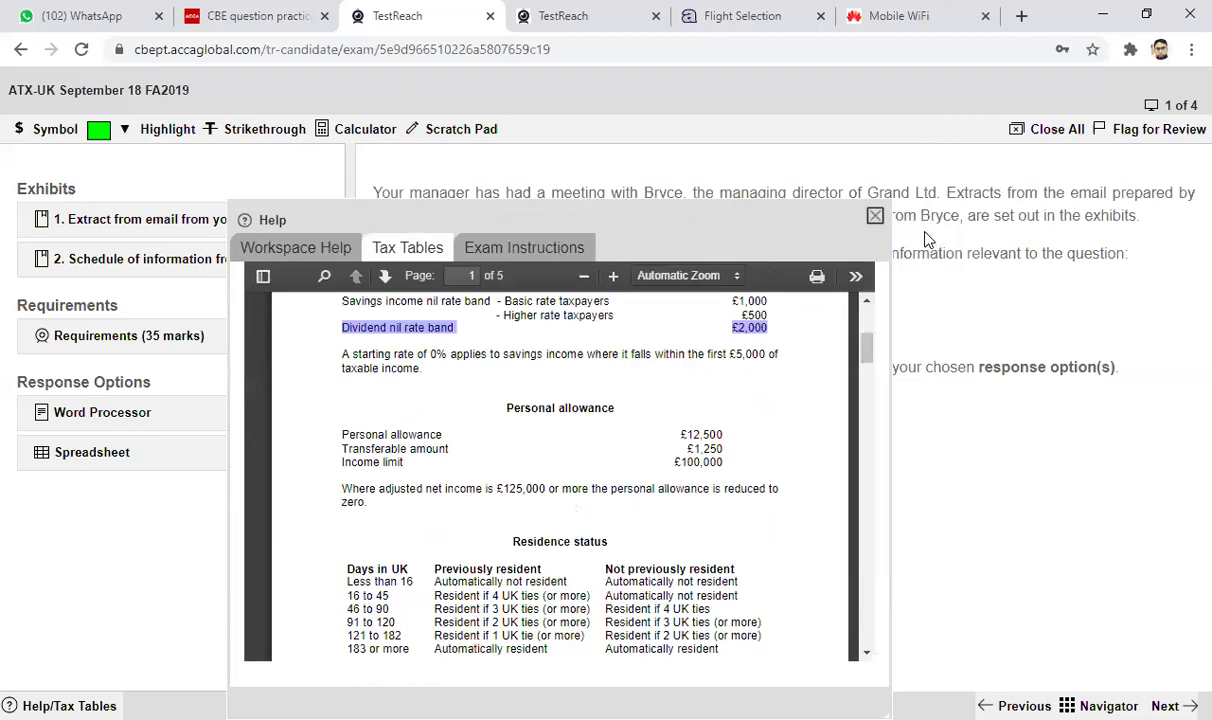
Try pasting the clipboard text into the word processor response, then erase it all and close the response.
left_click(120, 414)
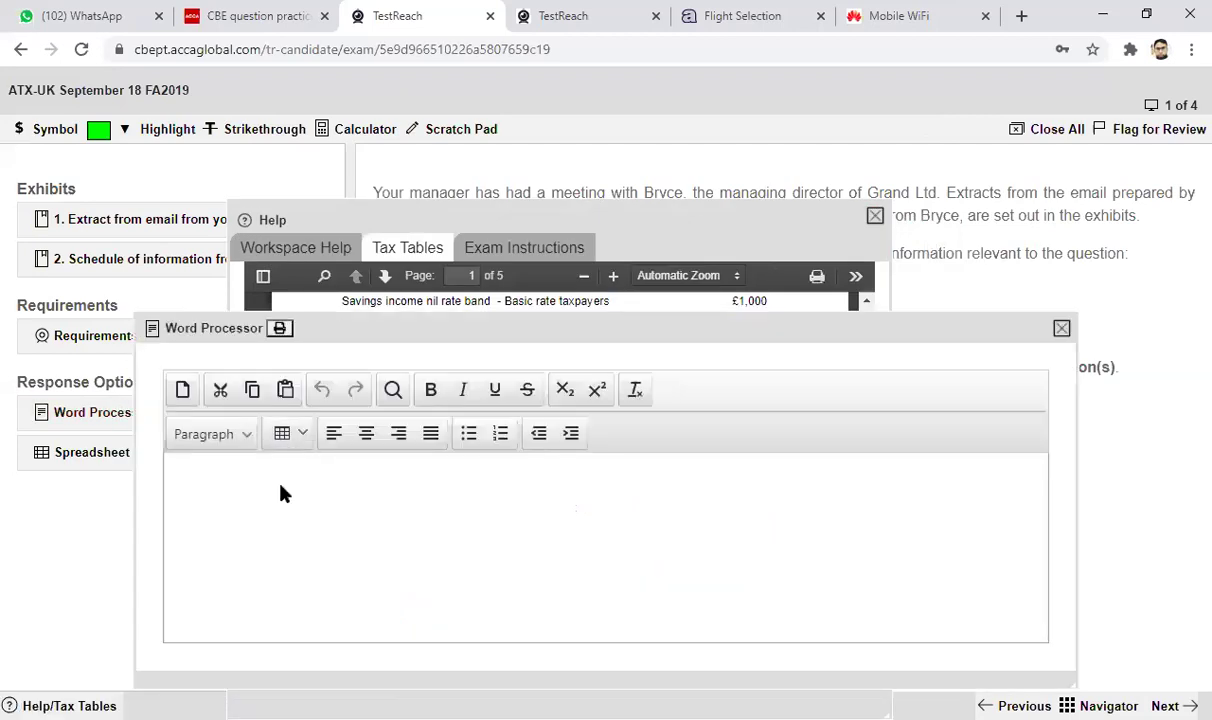
left_click(286, 404)
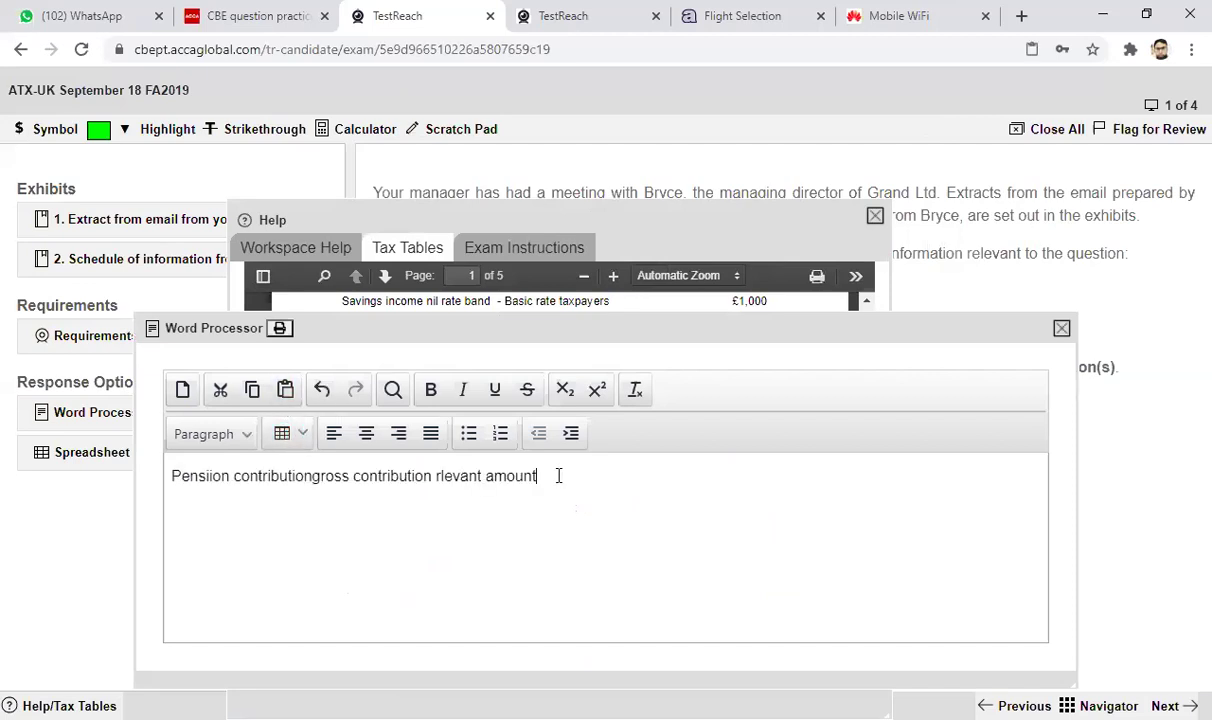
key("BackSpace")
key("BackSpace")
key("BackSpace")
key("BackSpace")
key("BackSpace")
key("BackSpace")
key("BackSpace")
key("BackSpace")
key("BackSpace")
key("BackSpace")
key("BackSpace")
key("BackSpace")
key("BackSpace")
key("BackSpace")
key("BackSpace")
key("BackSpace")
key("BackSpace")
key("BackSpace")
key("BackSpace")
key("BackSpace")
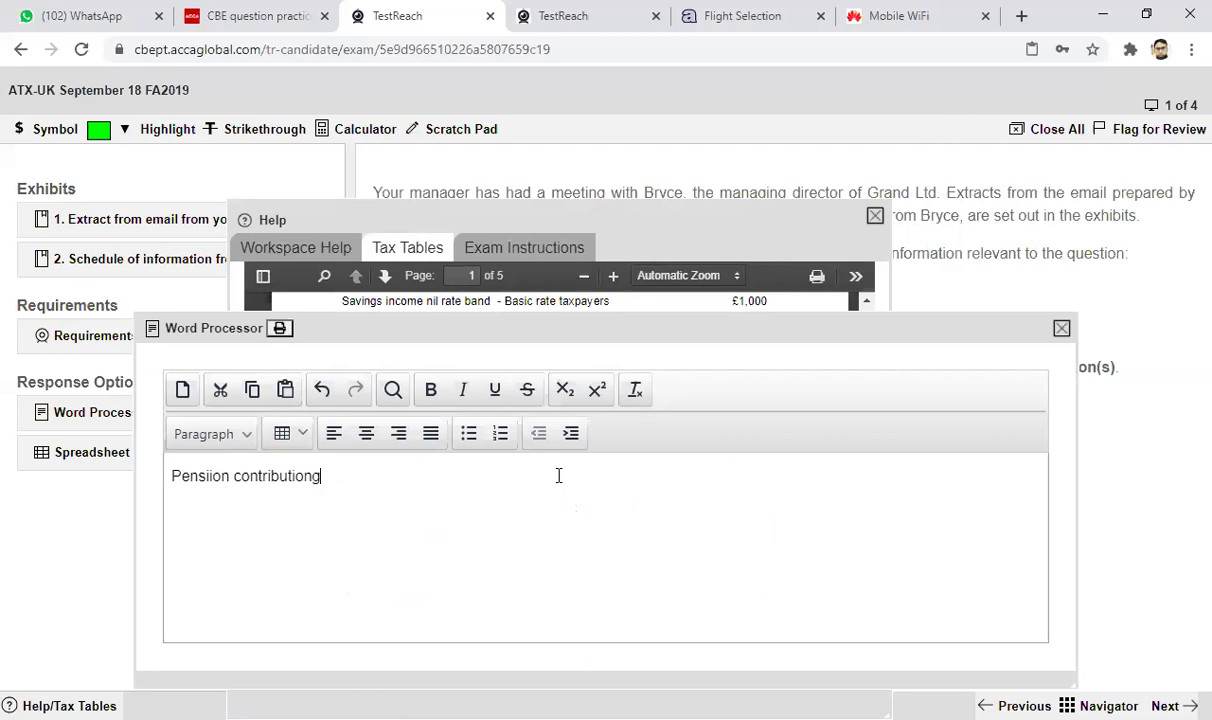
key("BackSpace")
key("BackSpace")
key("BackSpace")
key("BackSpace")
key("BackSpace")
key("BackSpace")
key("BackSpace")
key("BackSpace")
key("BackSpace")
key("BackSpace")
key("BackSpace")
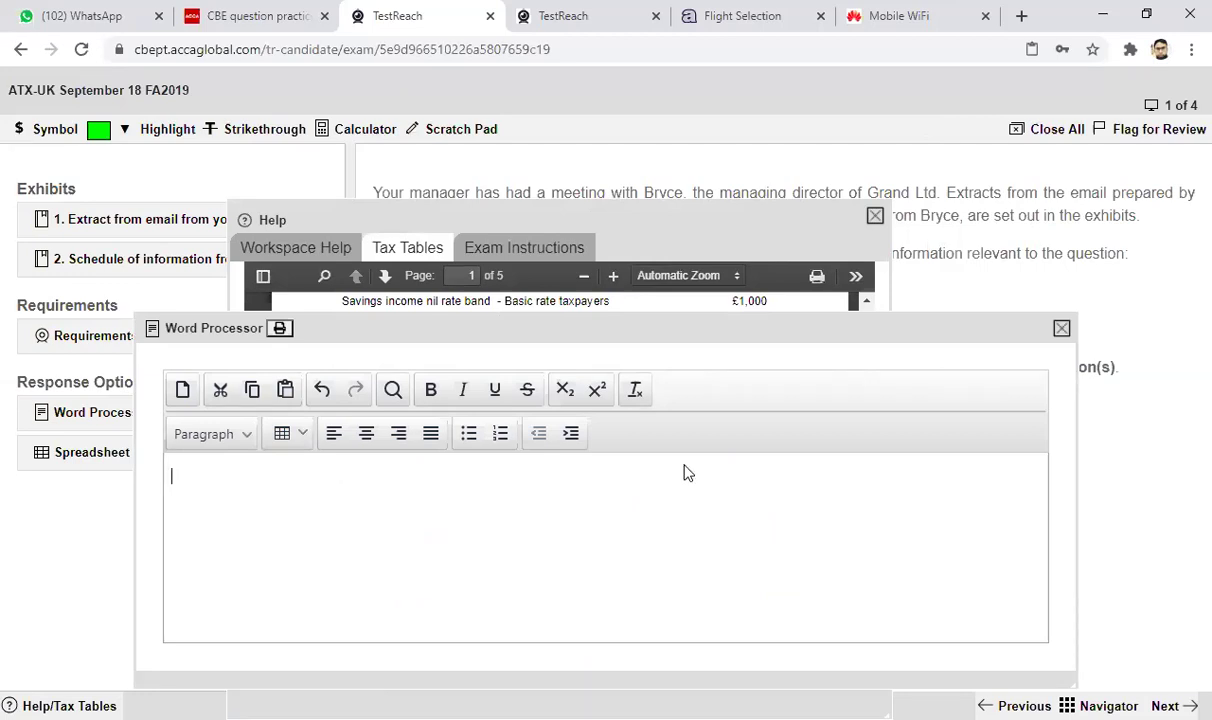
left_click(1060, 329)
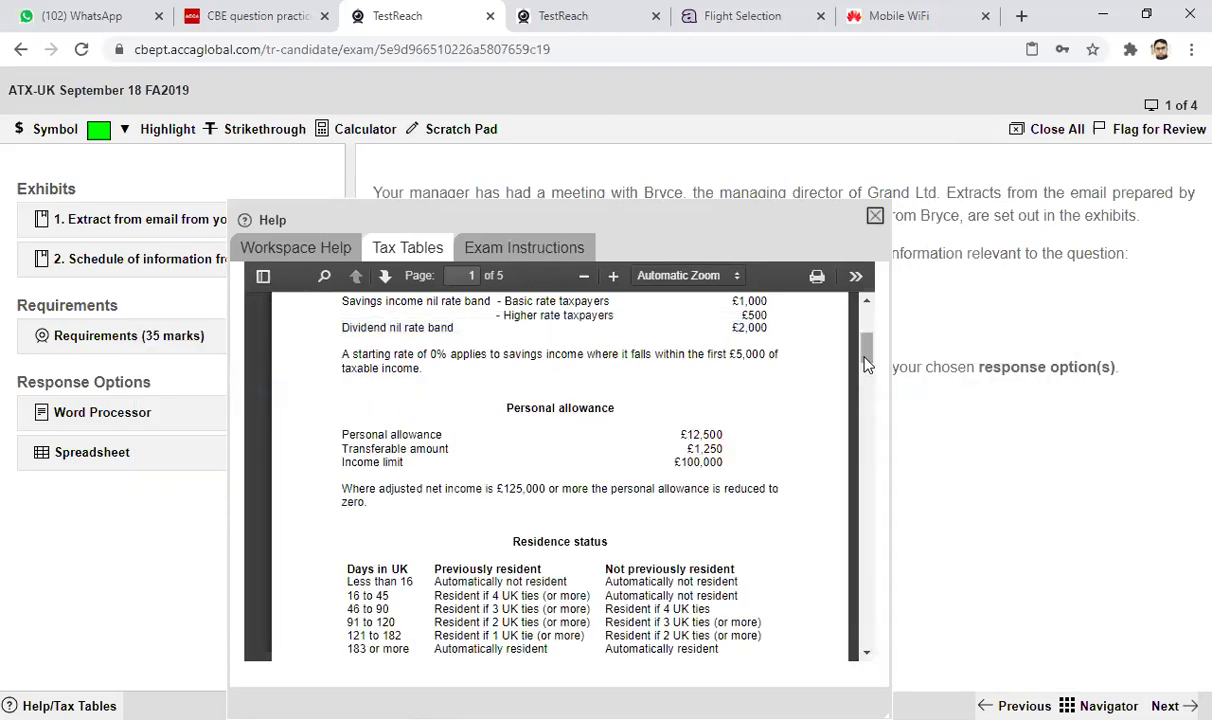
Look through all five pages of the tax tables and return to the first page.
left_click_drag(866, 365, 864, 405)
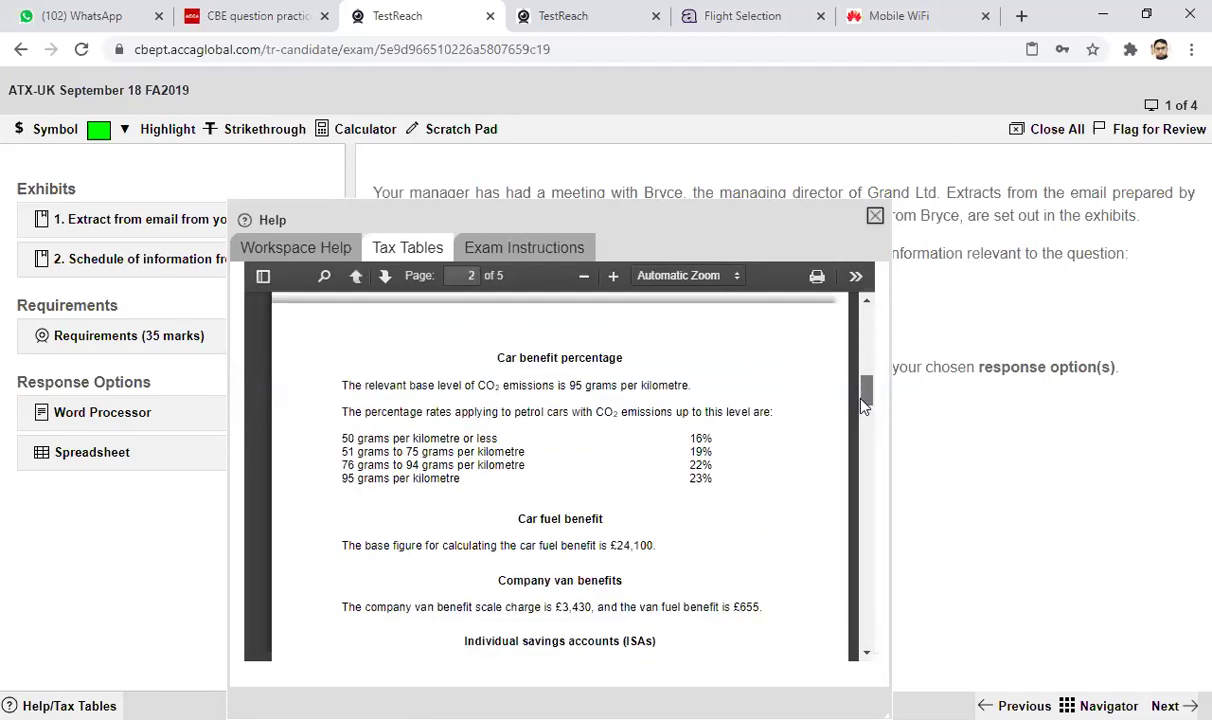
left_click_drag(864, 405, 842, 566)
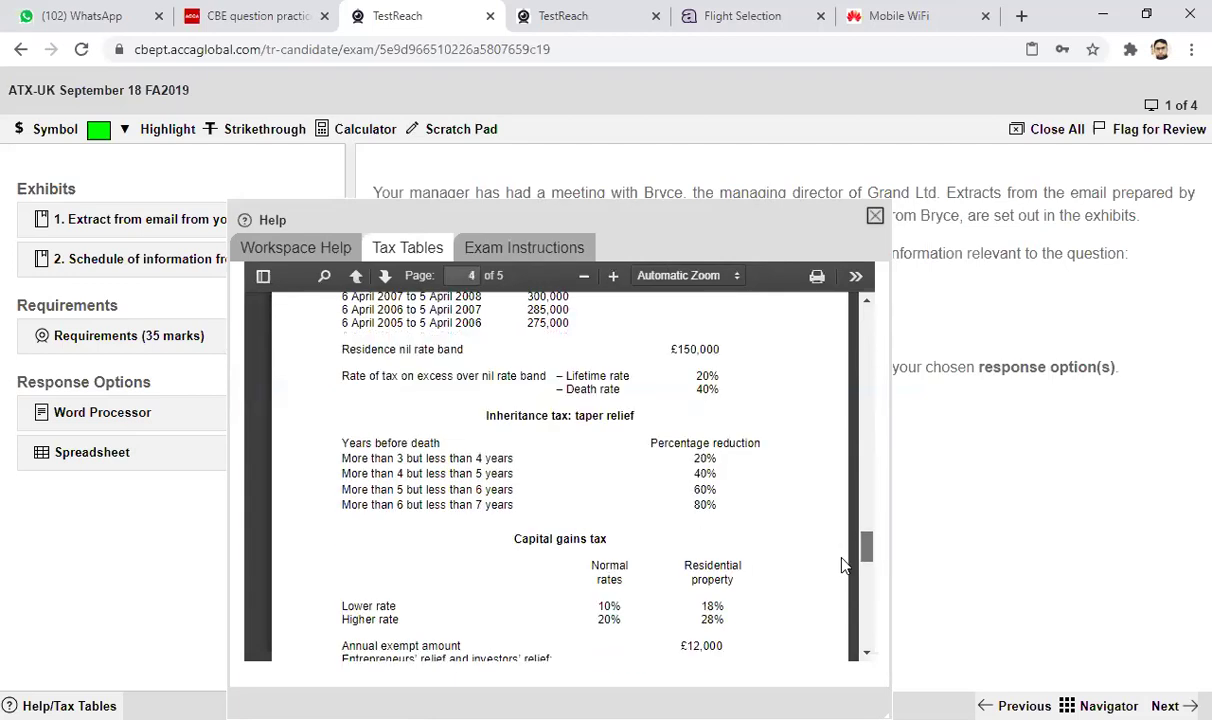
left_click_drag(842, 563, 840, 611)
scroll(842, 619, "down", 3)
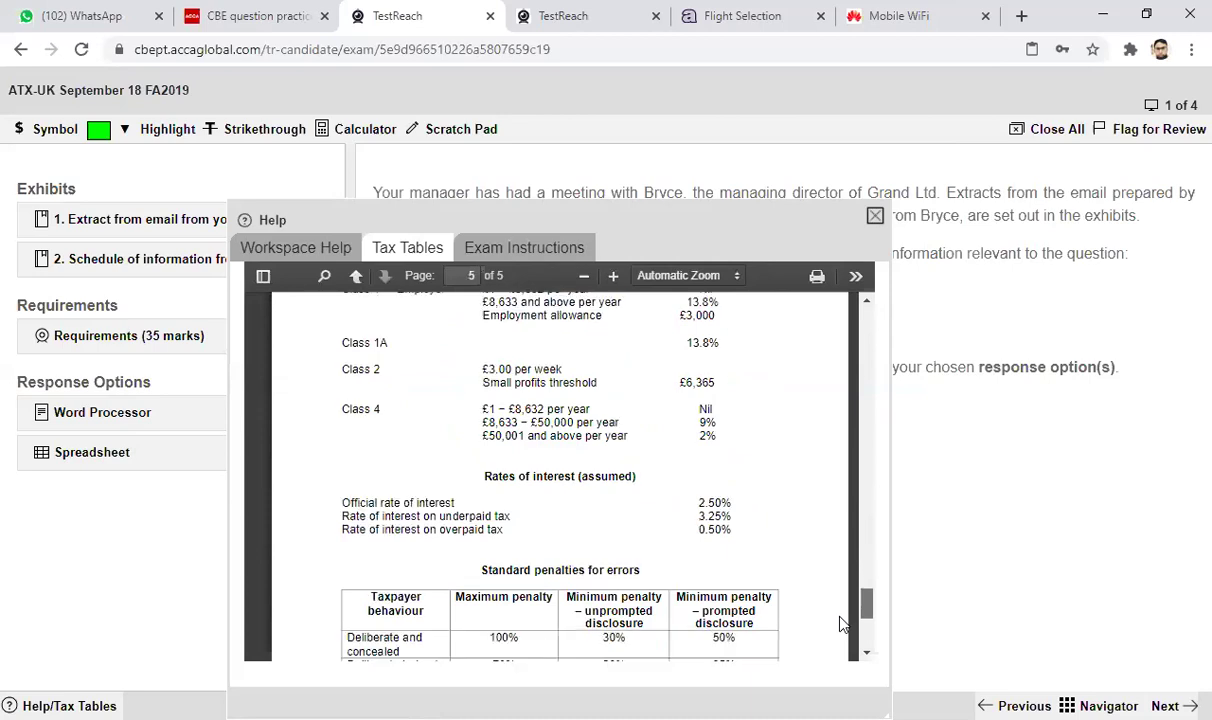
left_click_drag(866, 628, 868, 328)
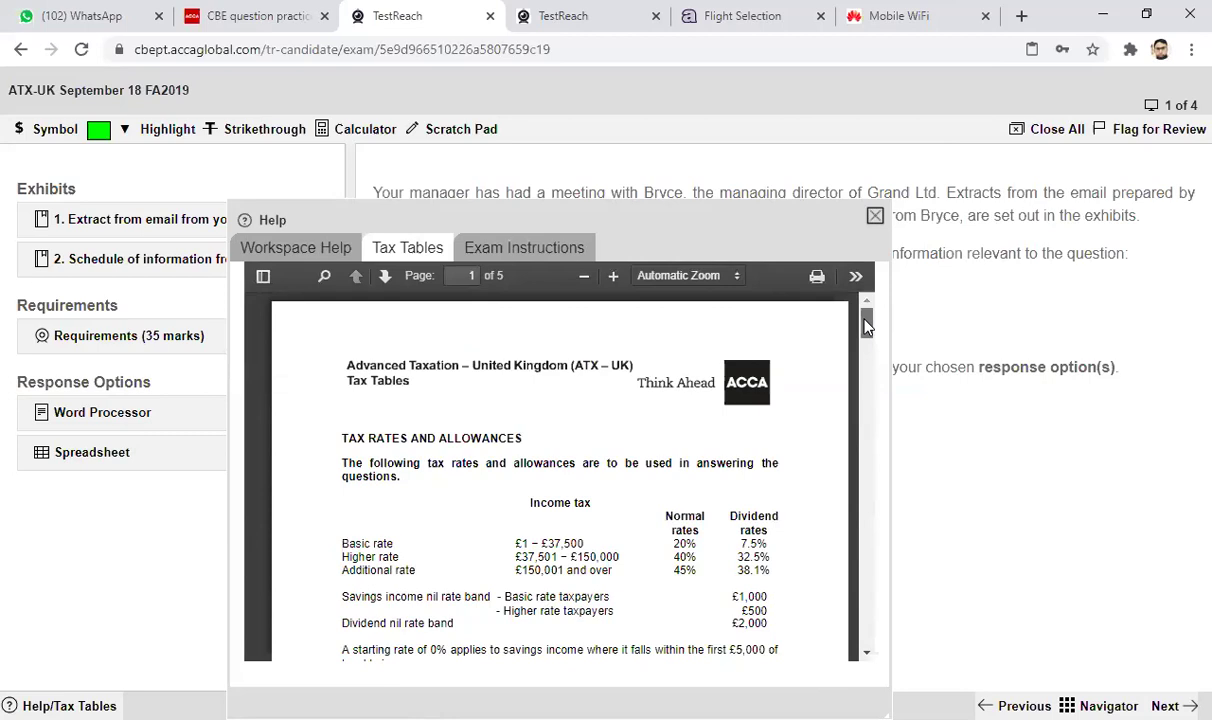
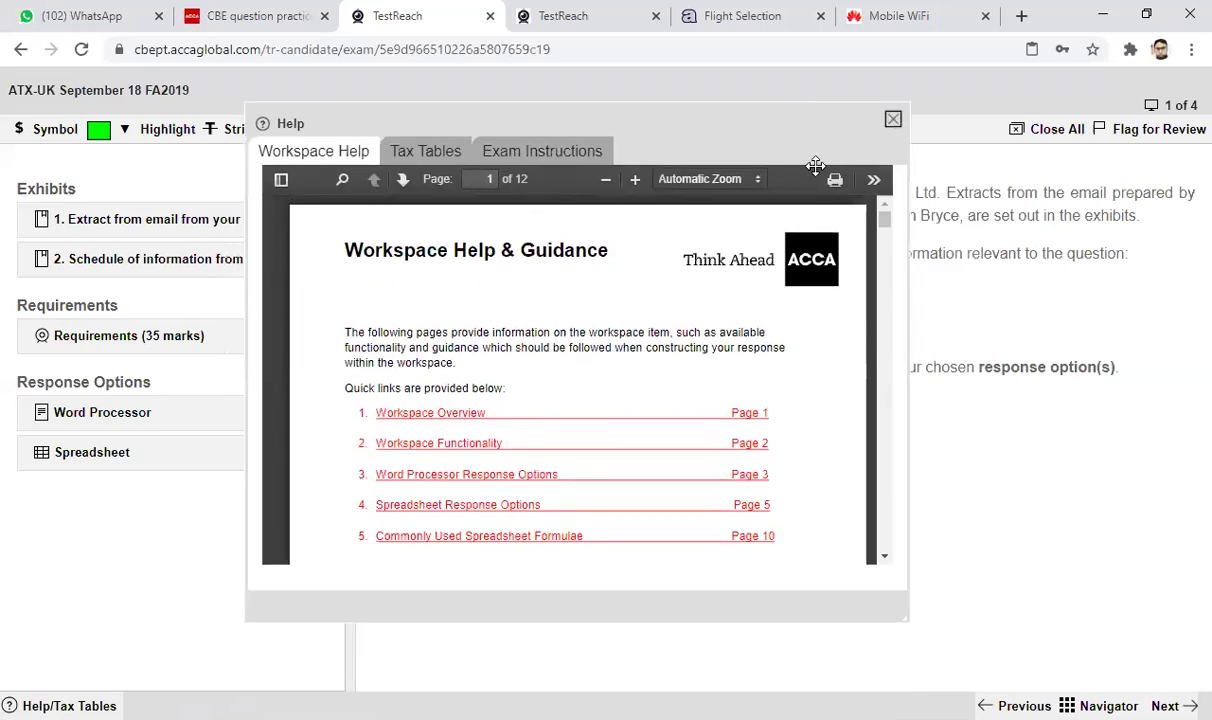
Read the Workspace Overview and Workspace Functionality sections of the workspace help document.
left_click(887, 533)
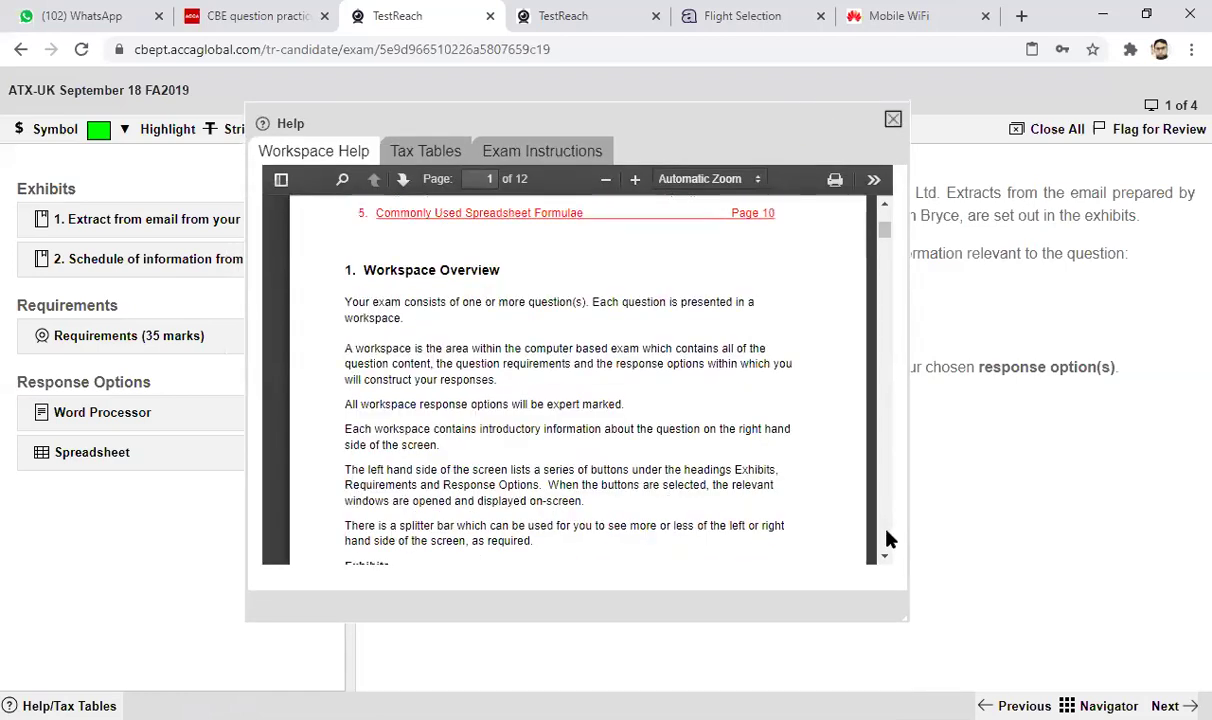
left_click(885, 557)
left_click(885, 557)
left_click(885, 557)
left_click(885, 557)
left_click(885, 557)
left_click(885, 557)
left_click(885, 557)
left_click(885, 557)
left_click(885, 557)
left_click(885, 557)
left_click(885, 557)
left_click(885, 557)
left_click(885, 557)
left_click(885, 557)
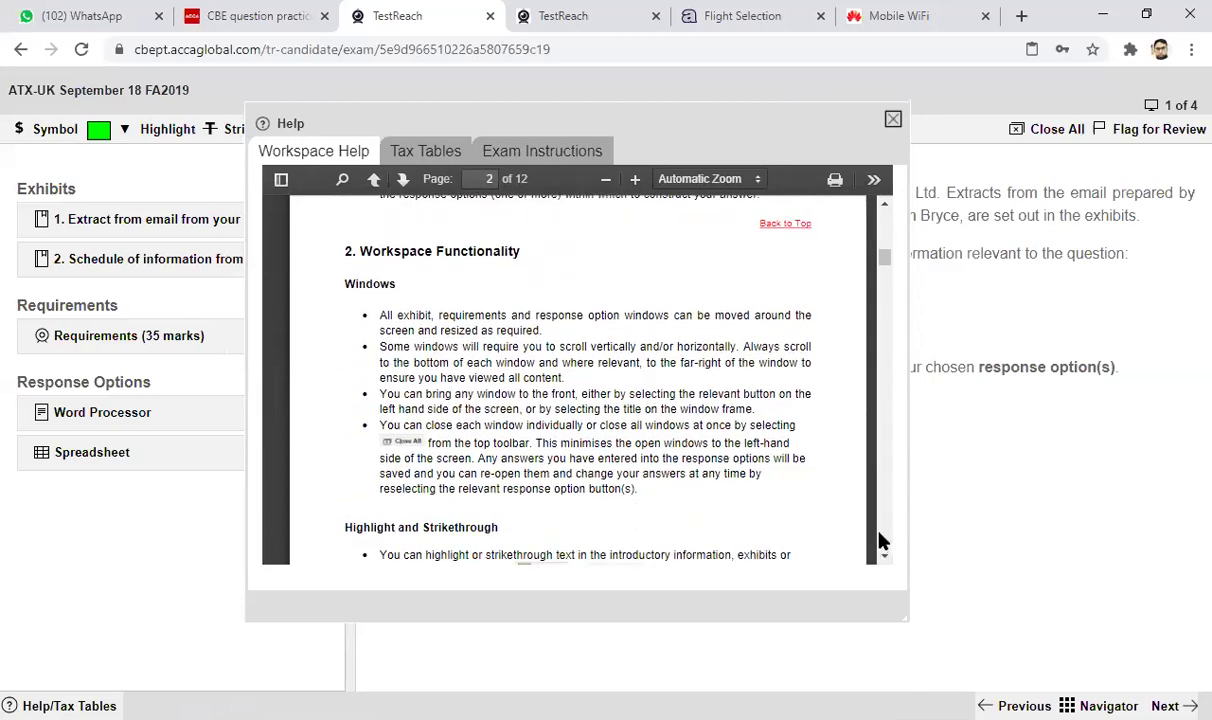
left_click(881, 541)
left_click(881, 541)
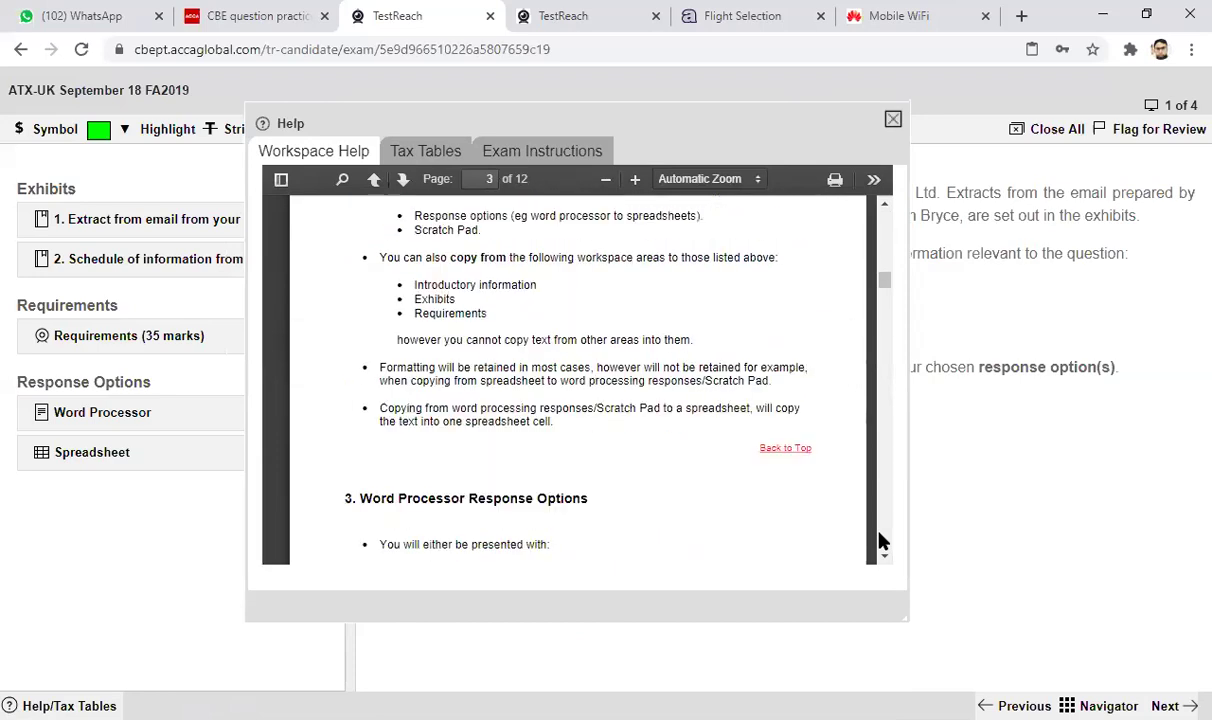
Examine the word processor and spreadsheet response option guidance in the workspace help, including the toolbar function tables.
left_click(881, 541)
left_click(881, 541)
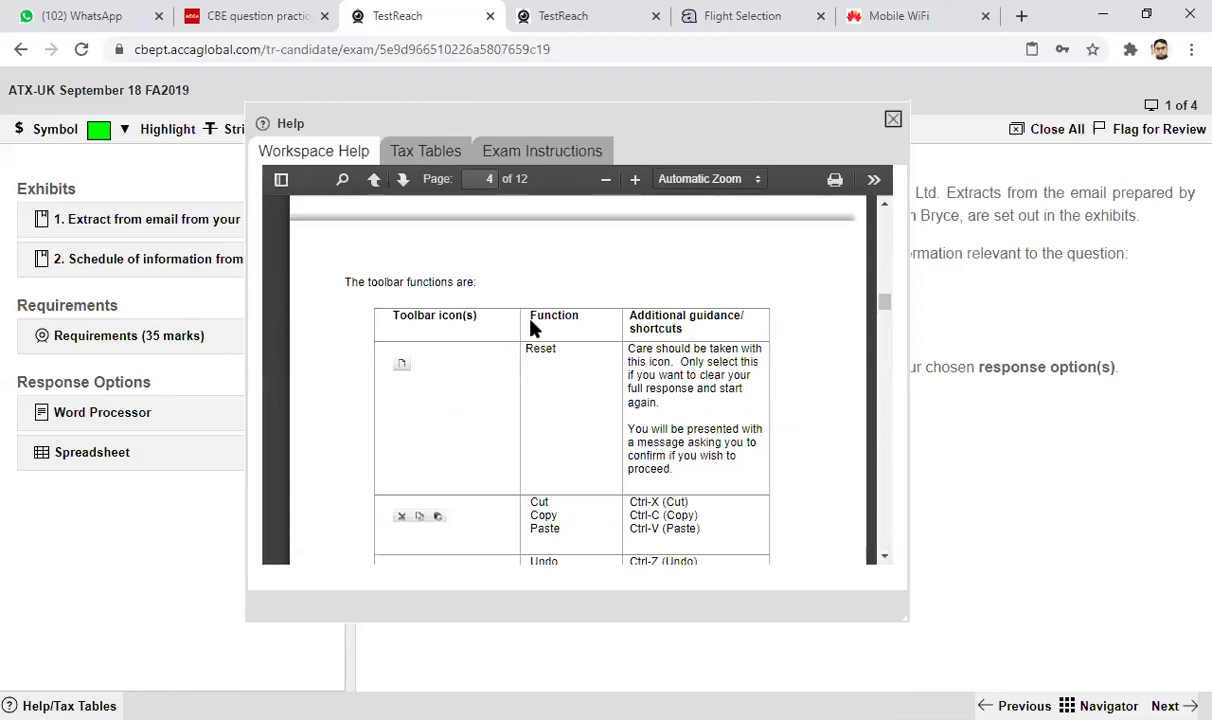
left_click(887, 522)
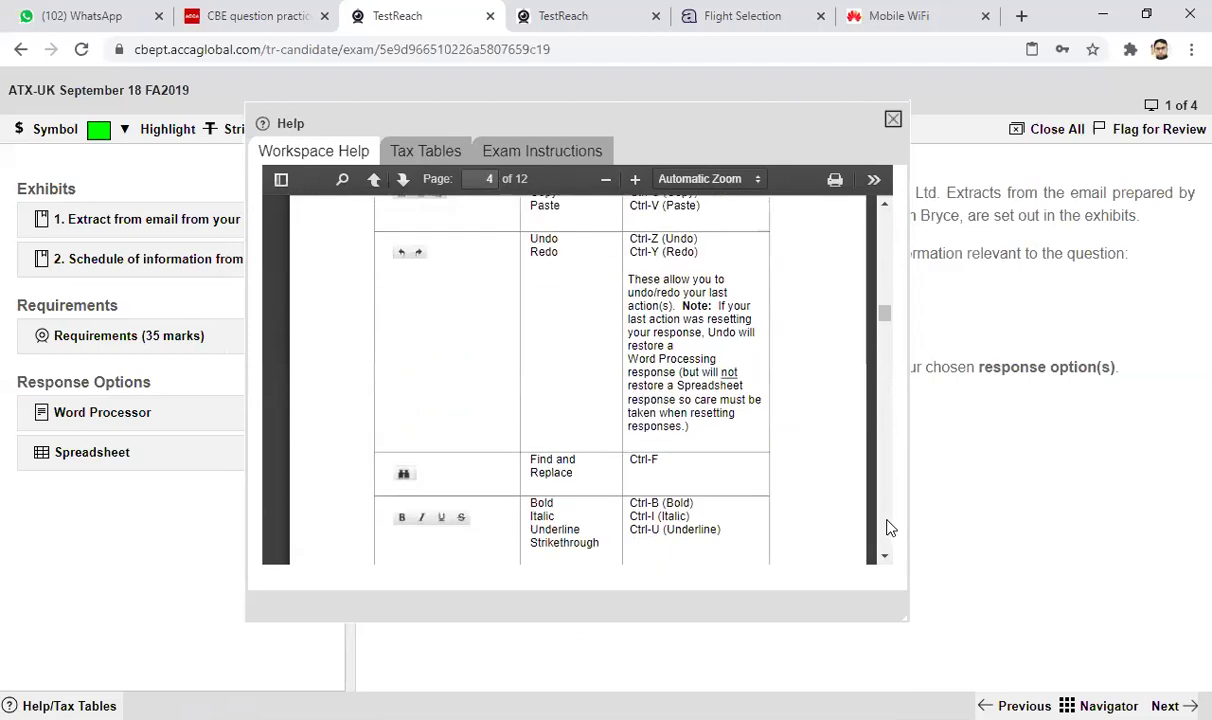
scroll(890, 527, "down", 8)
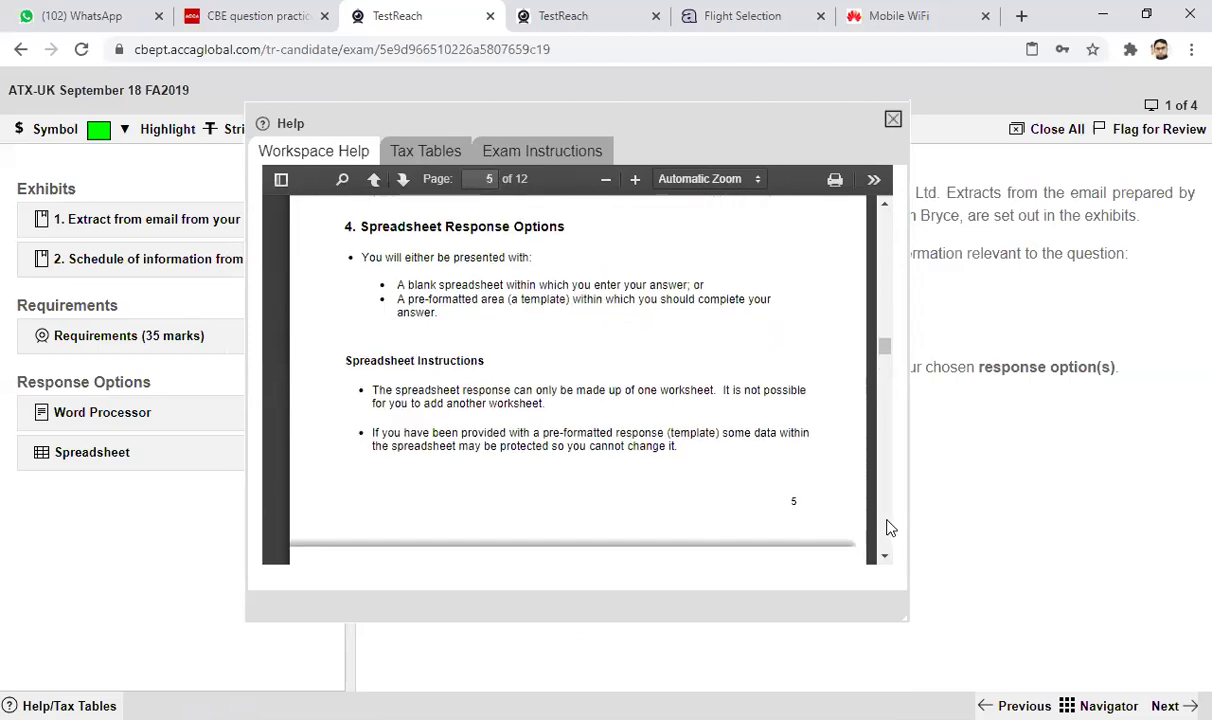
scroll(890, 527, "down", 3)
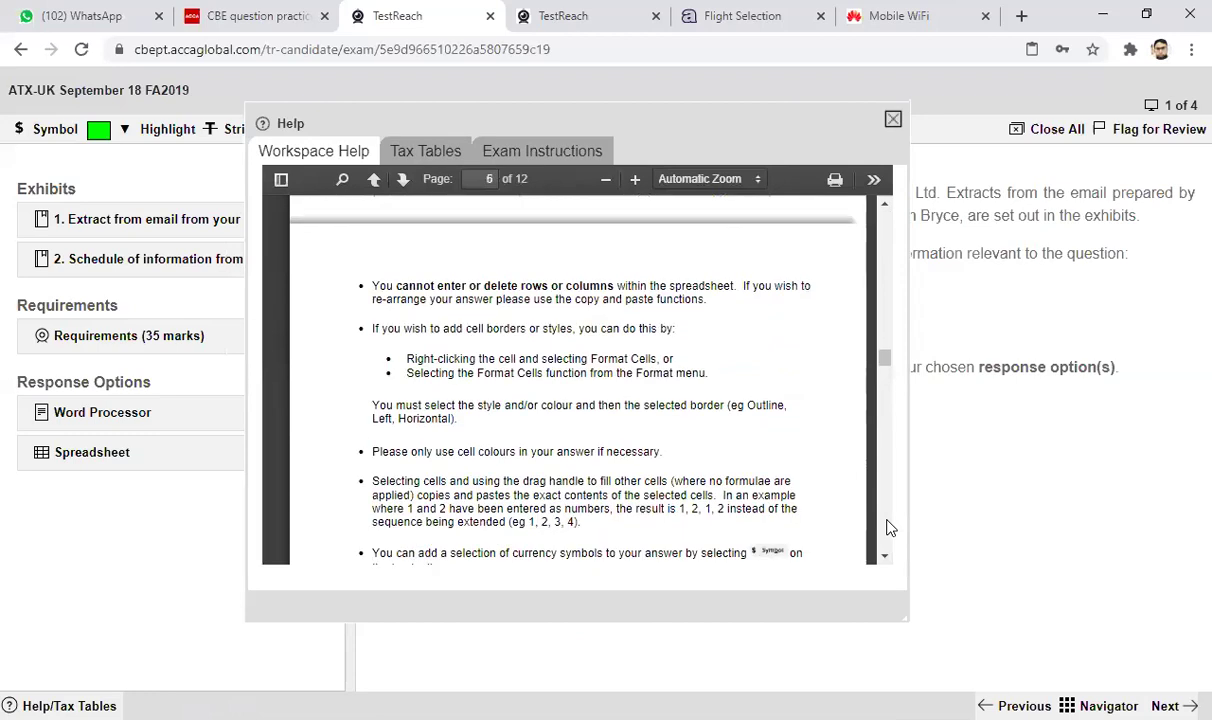
scroll(890, 527, "down", 3)
scroll(890, 527, "down", 6)
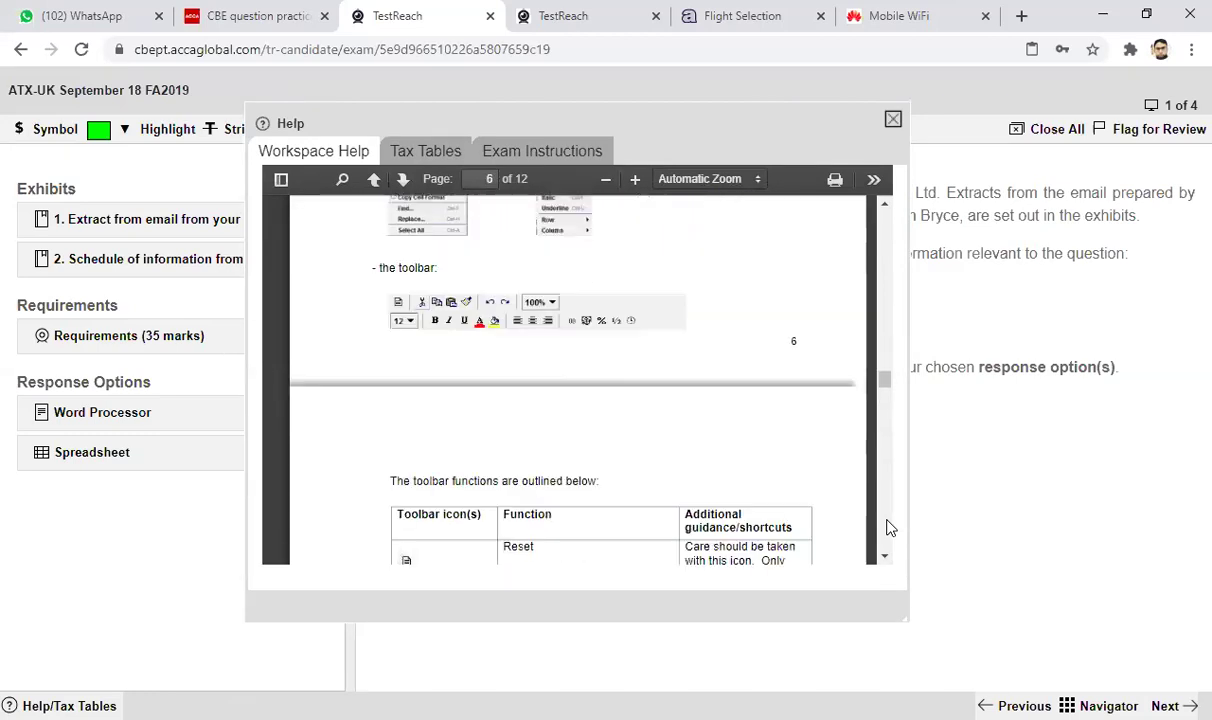
scroll(890, 527, "down", 6)
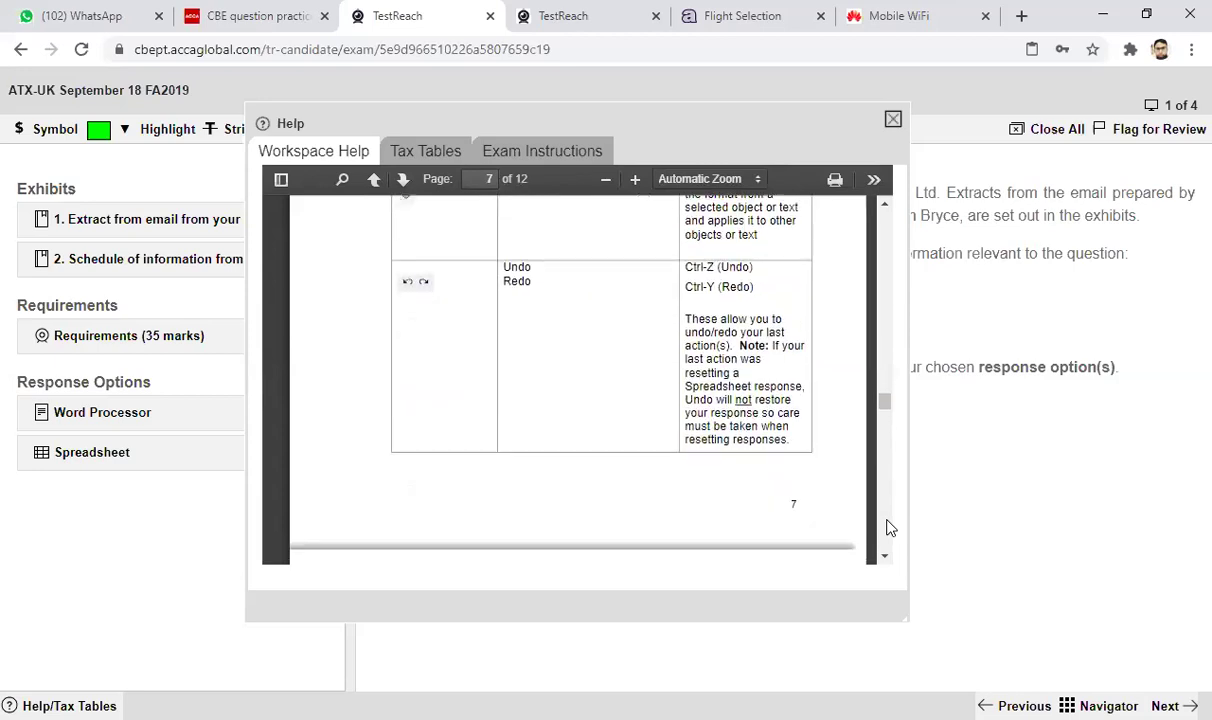
scroll(890, 527, "down", 3)
scroll(890, 527, "down", 6)
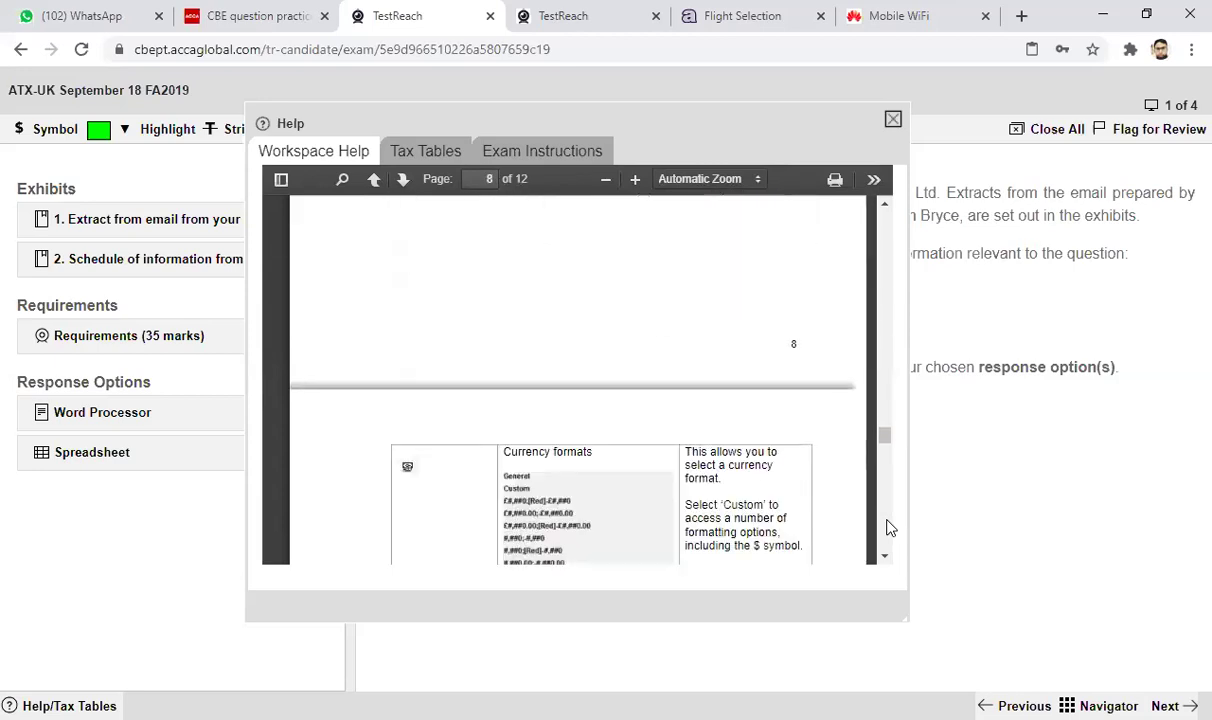
scroll(890, 527, "down", 8)
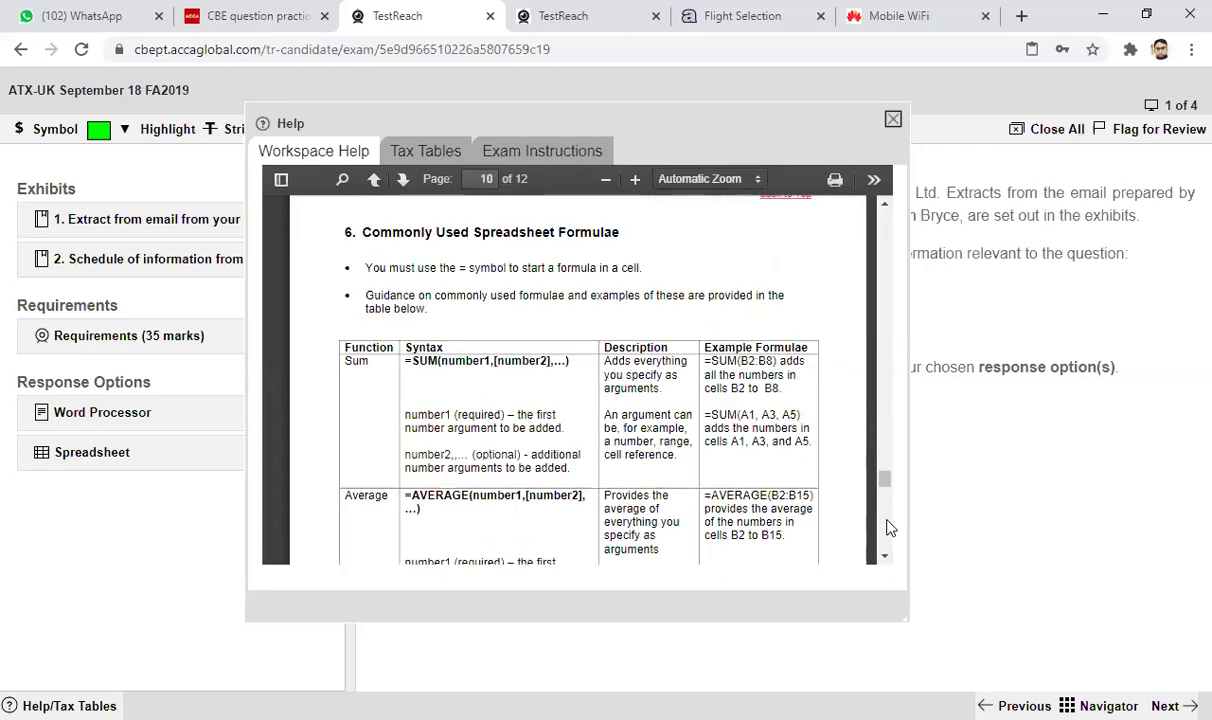
Review the commonly used spreadsheet formulae through page 12 of the workspace help and close the help window.
scroll(890, 527, "down", 10)
scroll(890, 527, "down", 4)
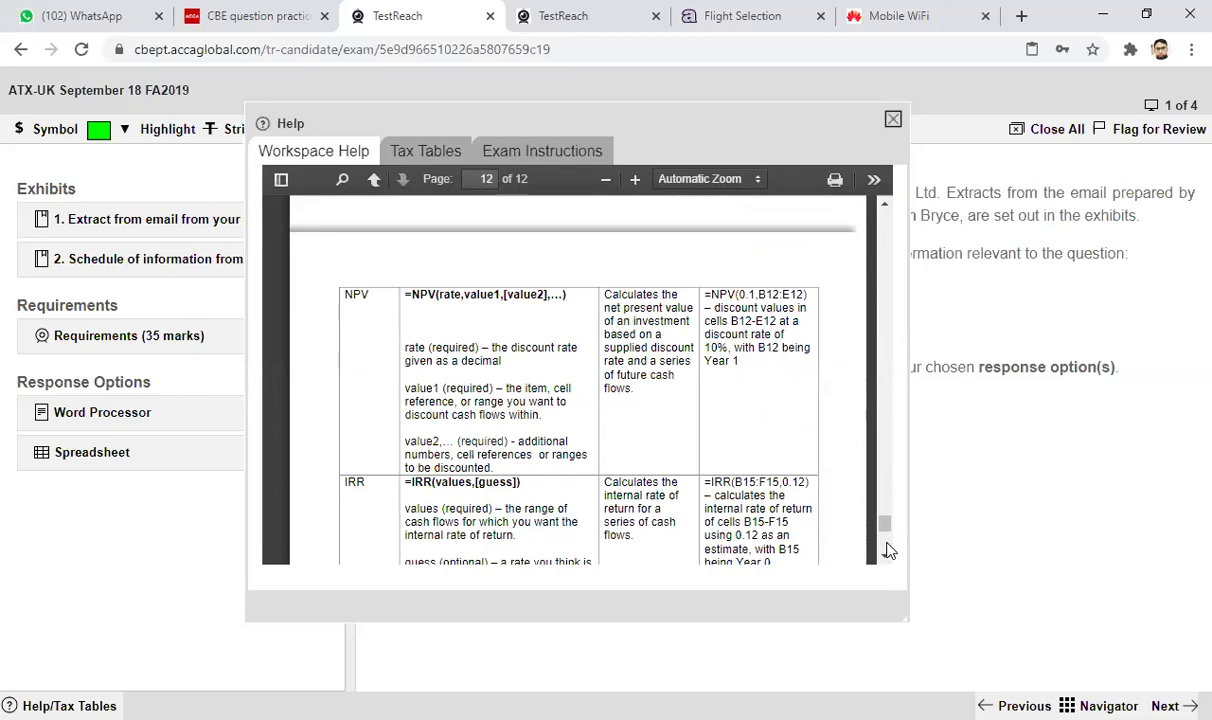
left_click(885, 546)
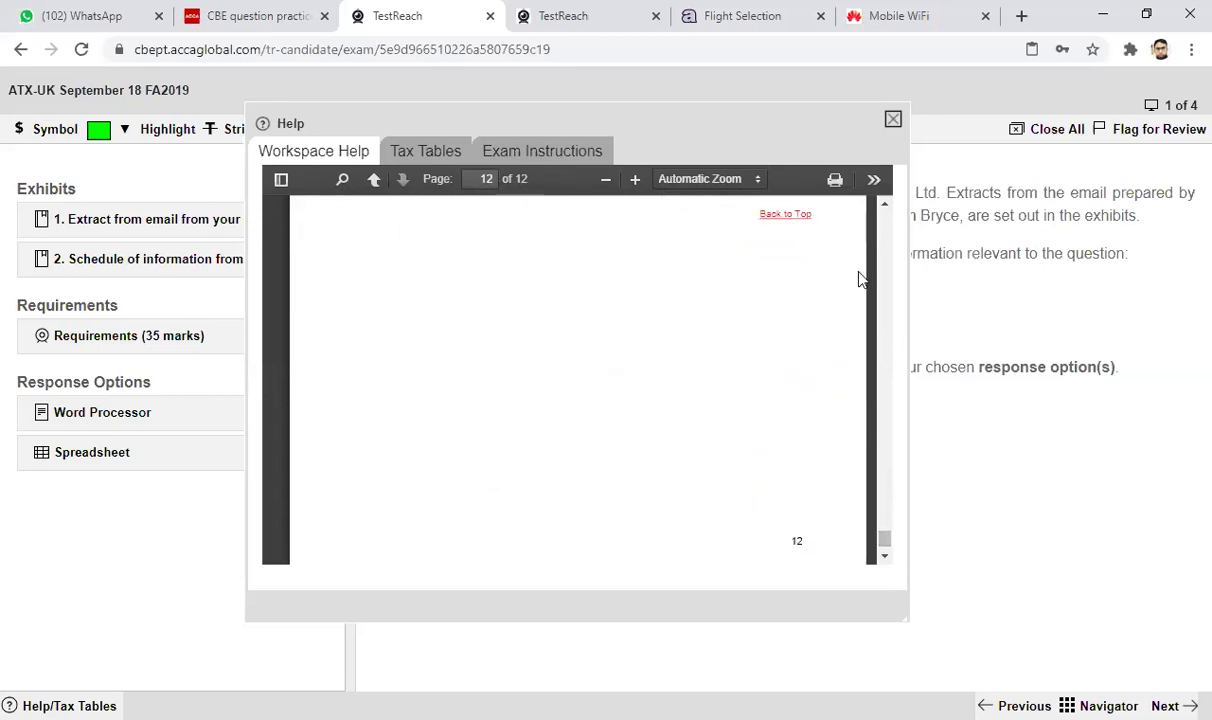
scroll(885, 248, "up", 5)
left_click(893, 119)
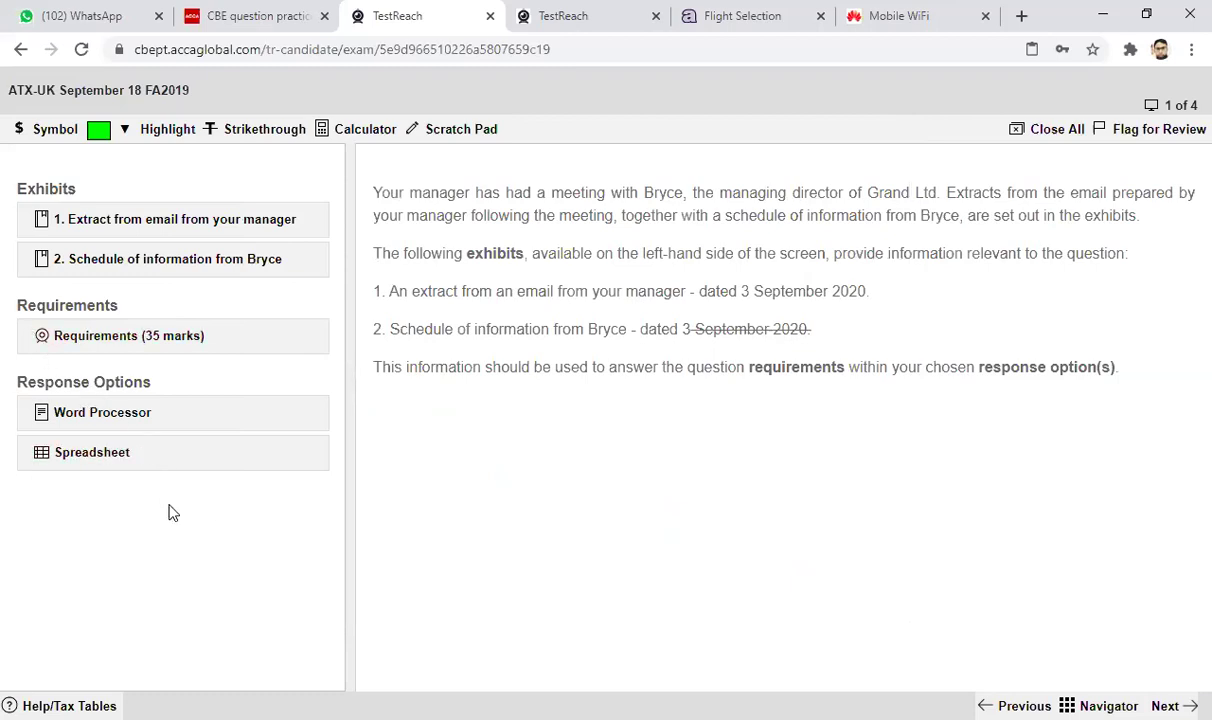
Open the word processor response in a clear spot and enter the text "Incorporation relief".
left_click(80, 418)
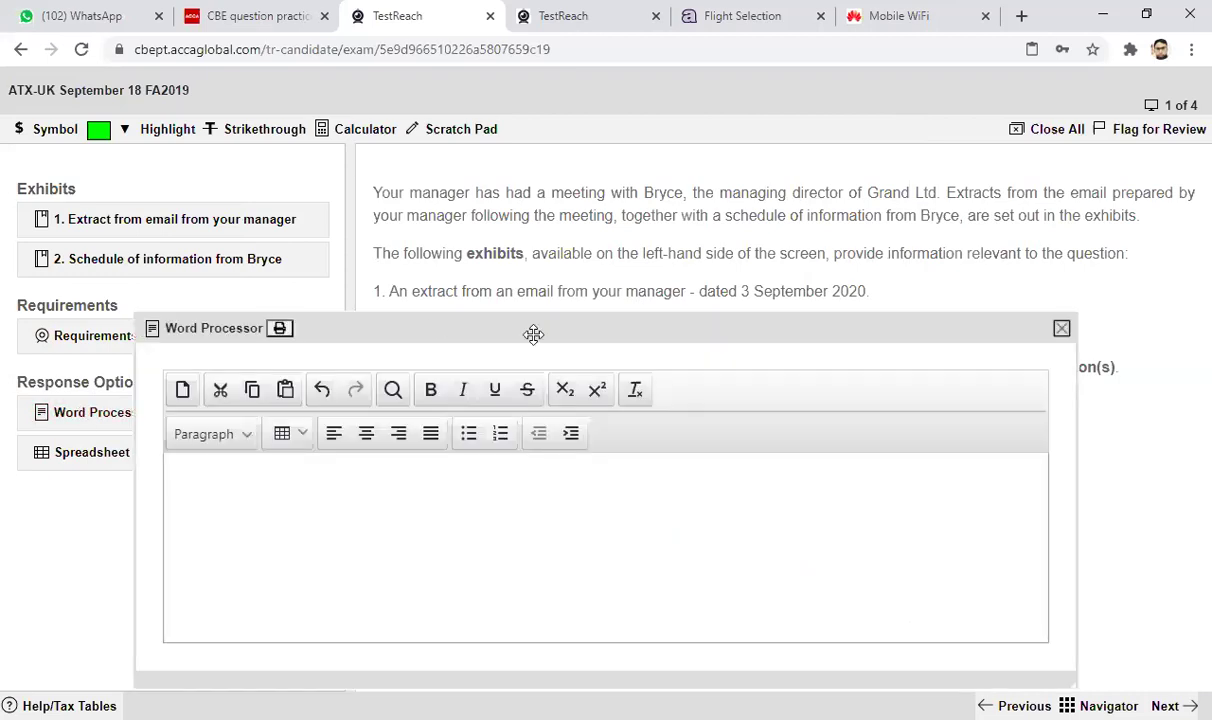
left_click_drag(709, 330, 668, 181)
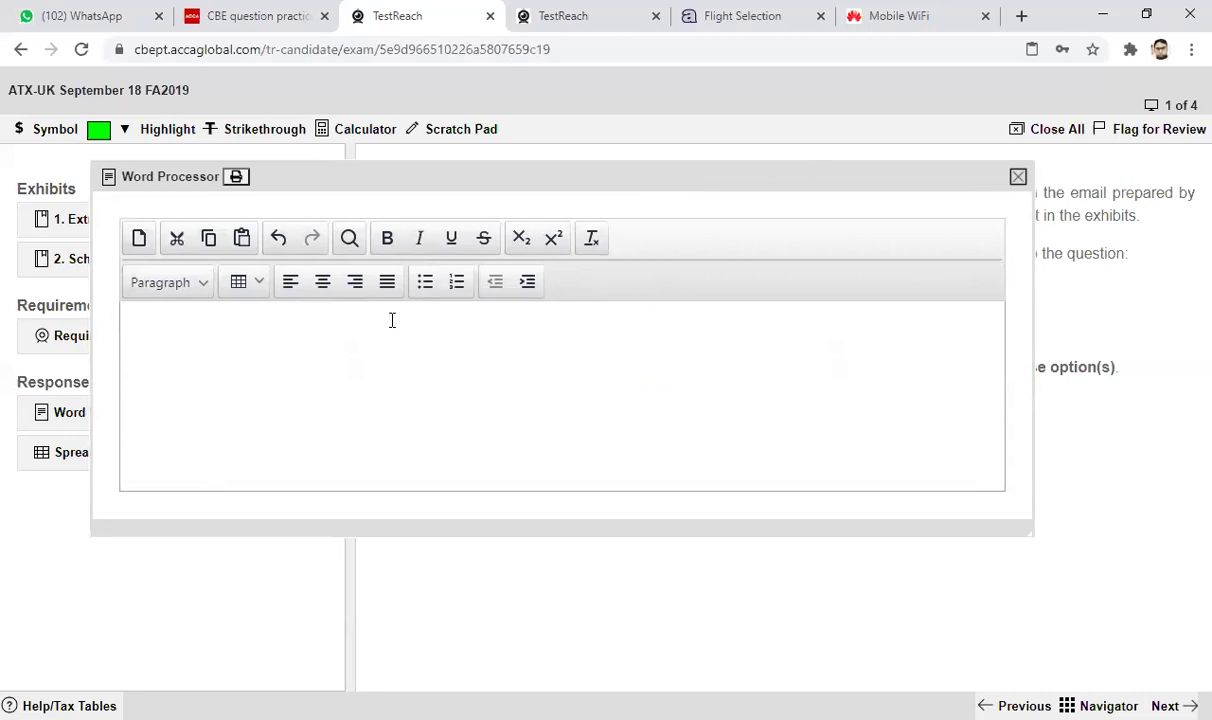
left_click(199, 352)
type("Incorpor")
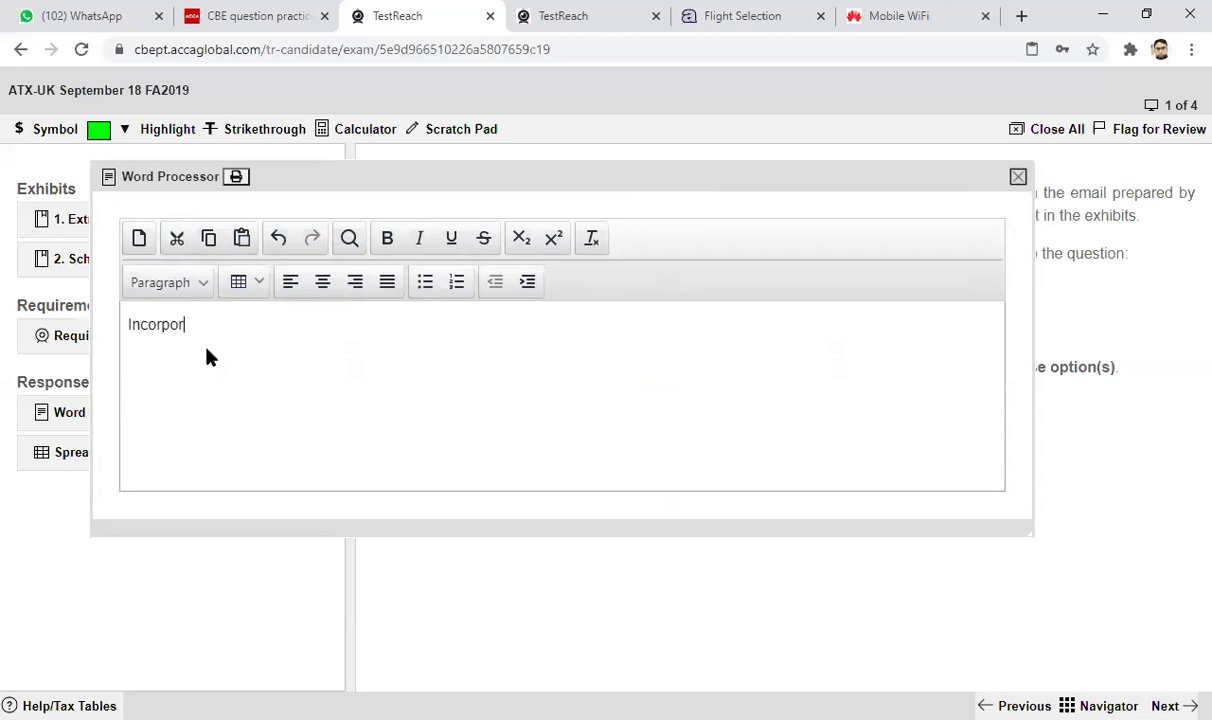
type("ation relief")
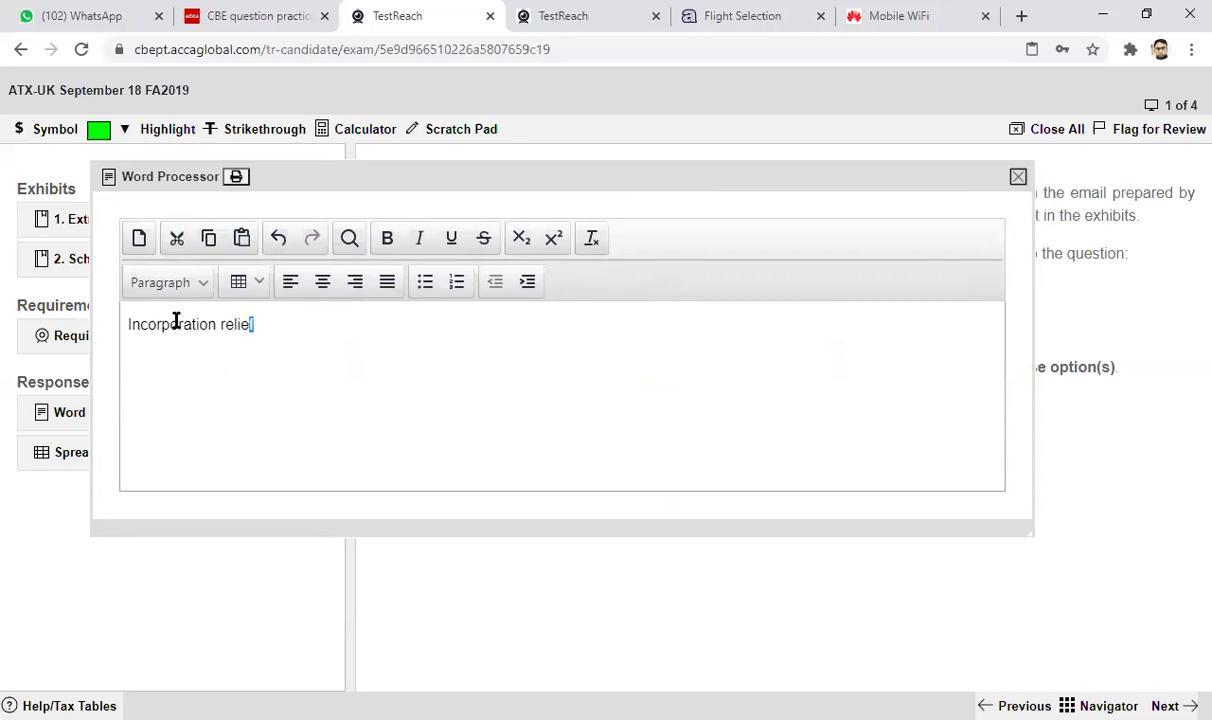
Make the "Incorporation relief" text bold and underlined.
left_click(133, 325, "shift")
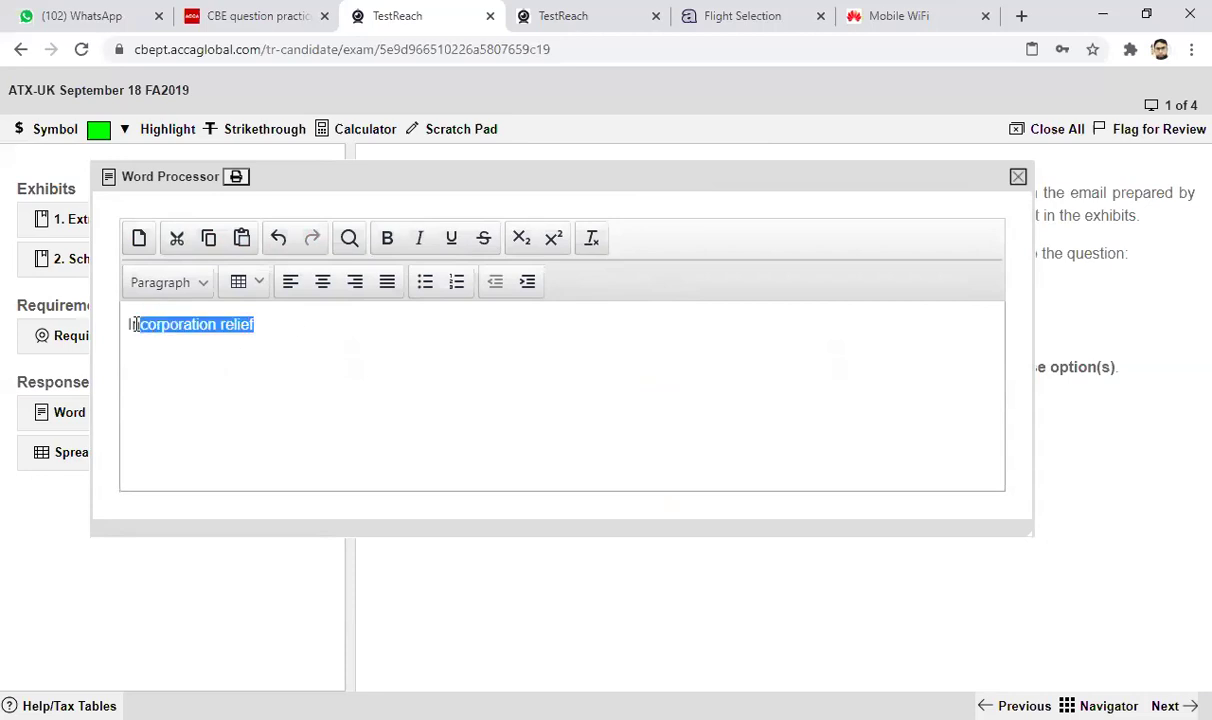
left_click(389, 244)
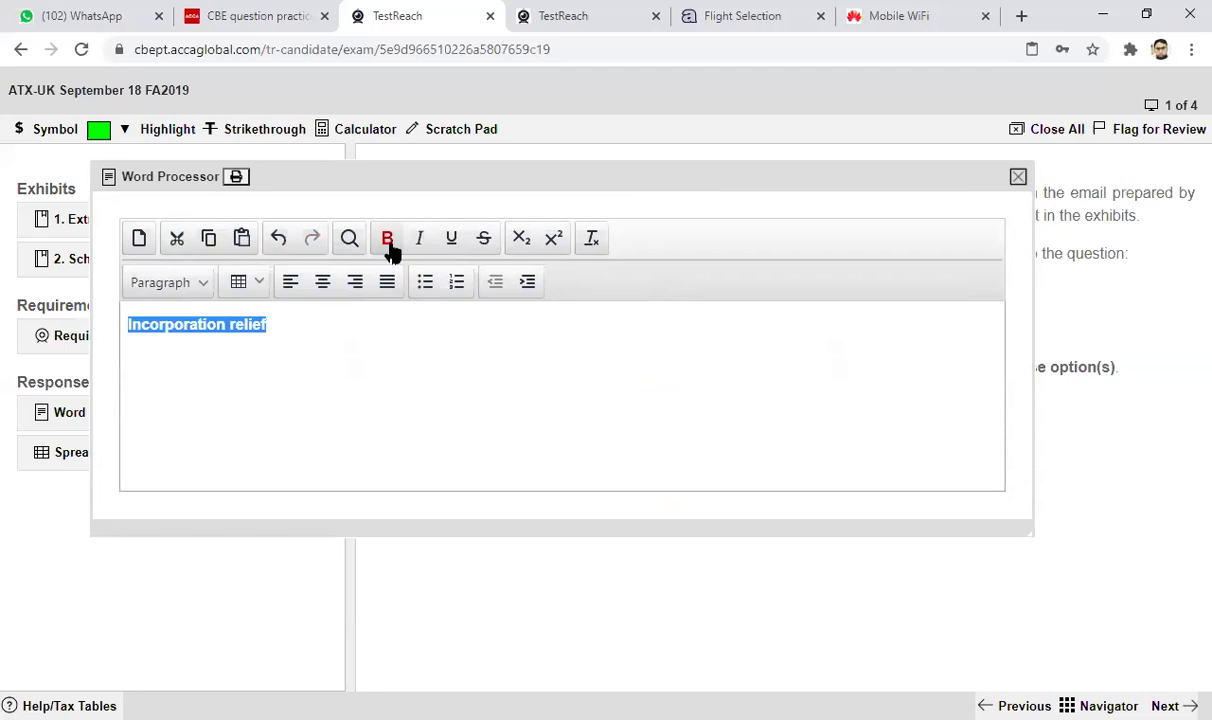
left_click(448, 244)
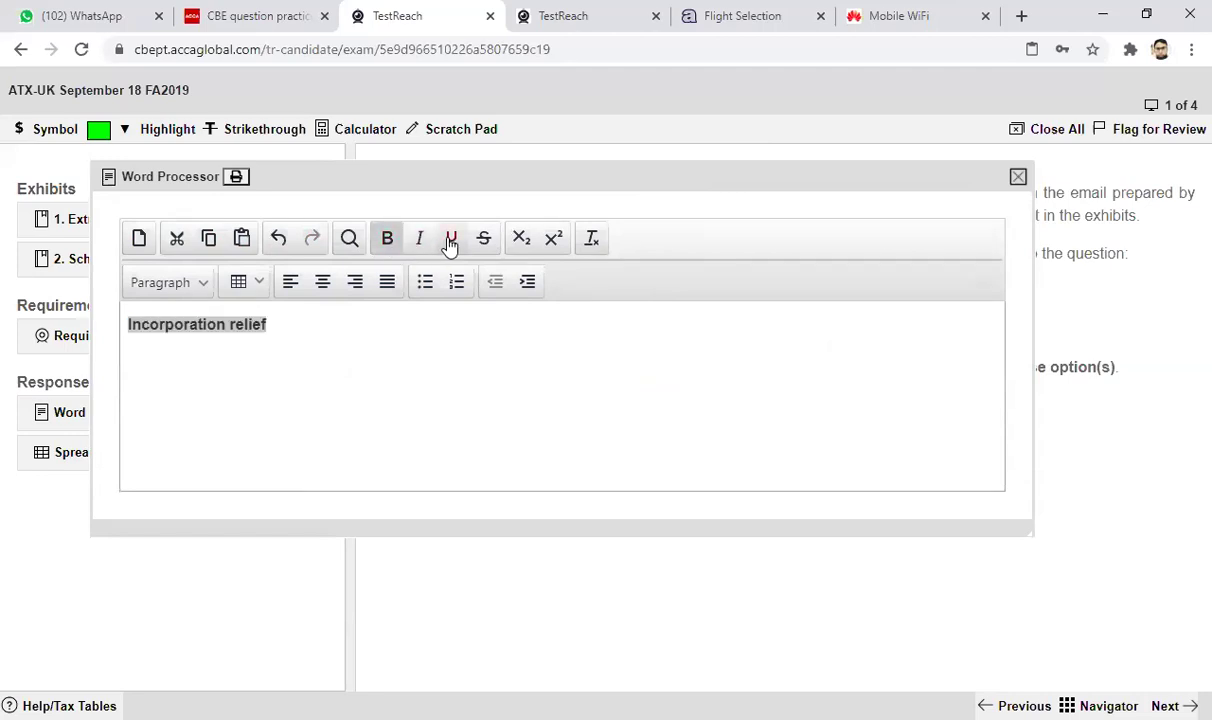
left_click(355, 410)
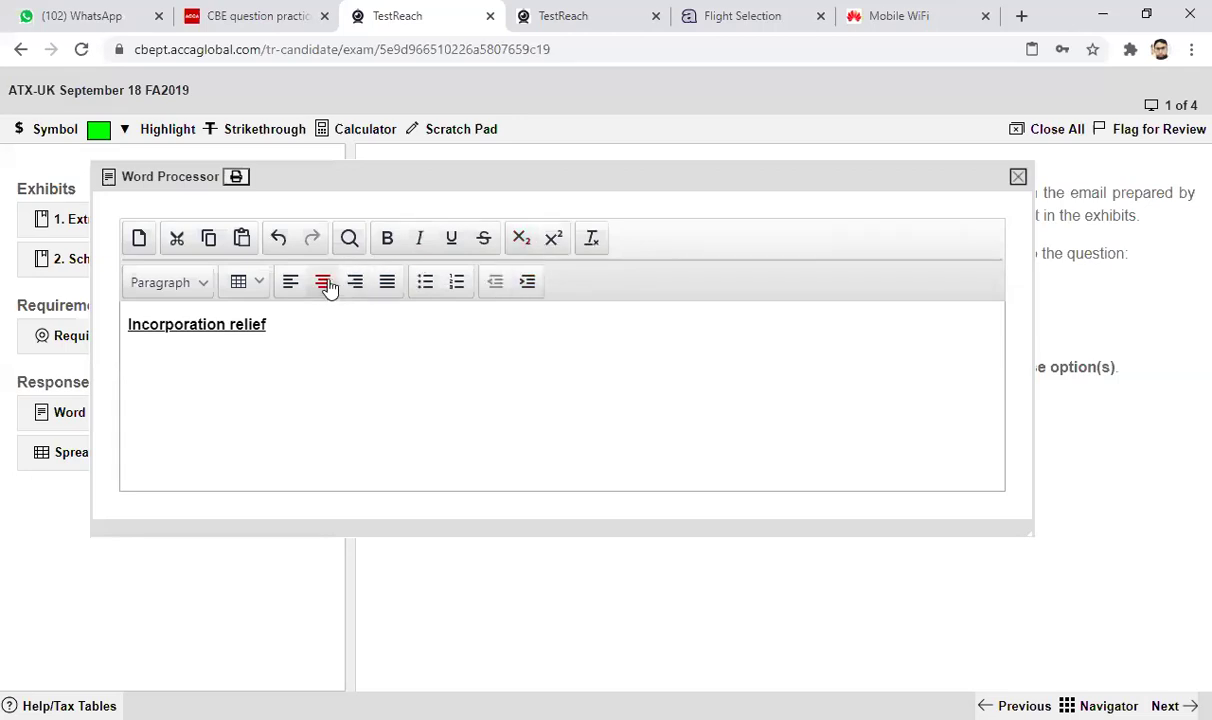
Look over the word processor's table options and its paragraph and heading styles without applying any.
left_click(261, 284)
mouse_move(295, 330)
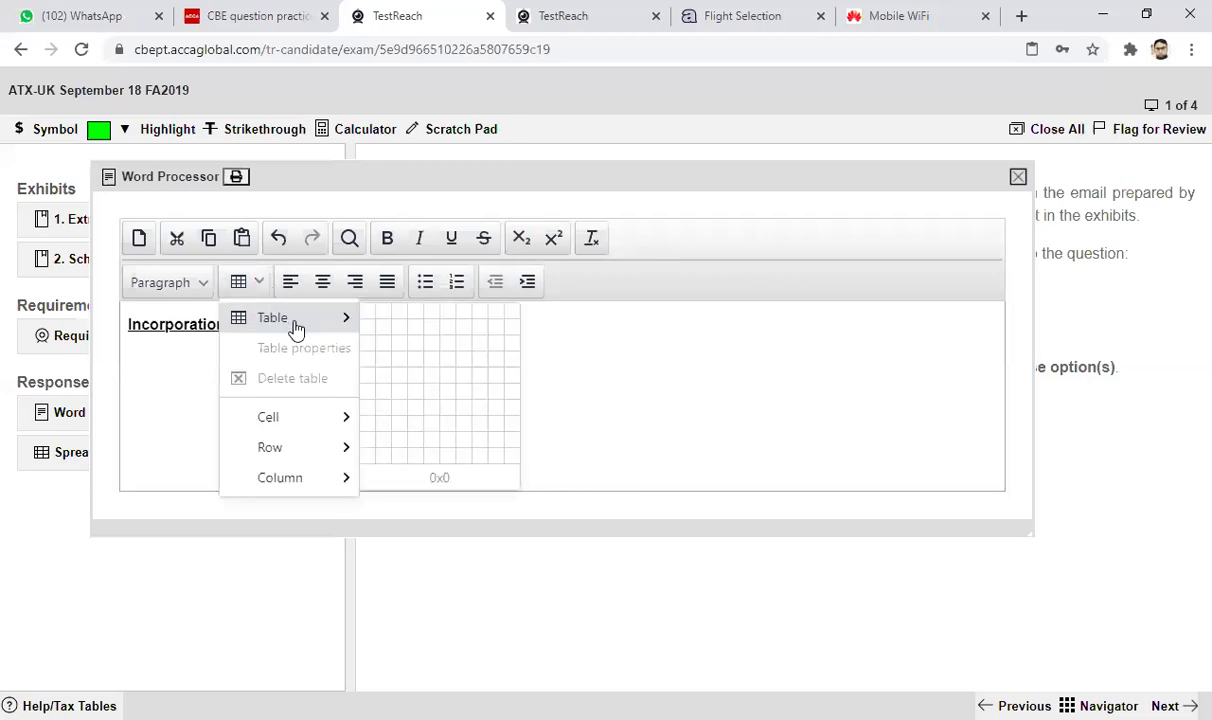
mouse_move(325, 430)
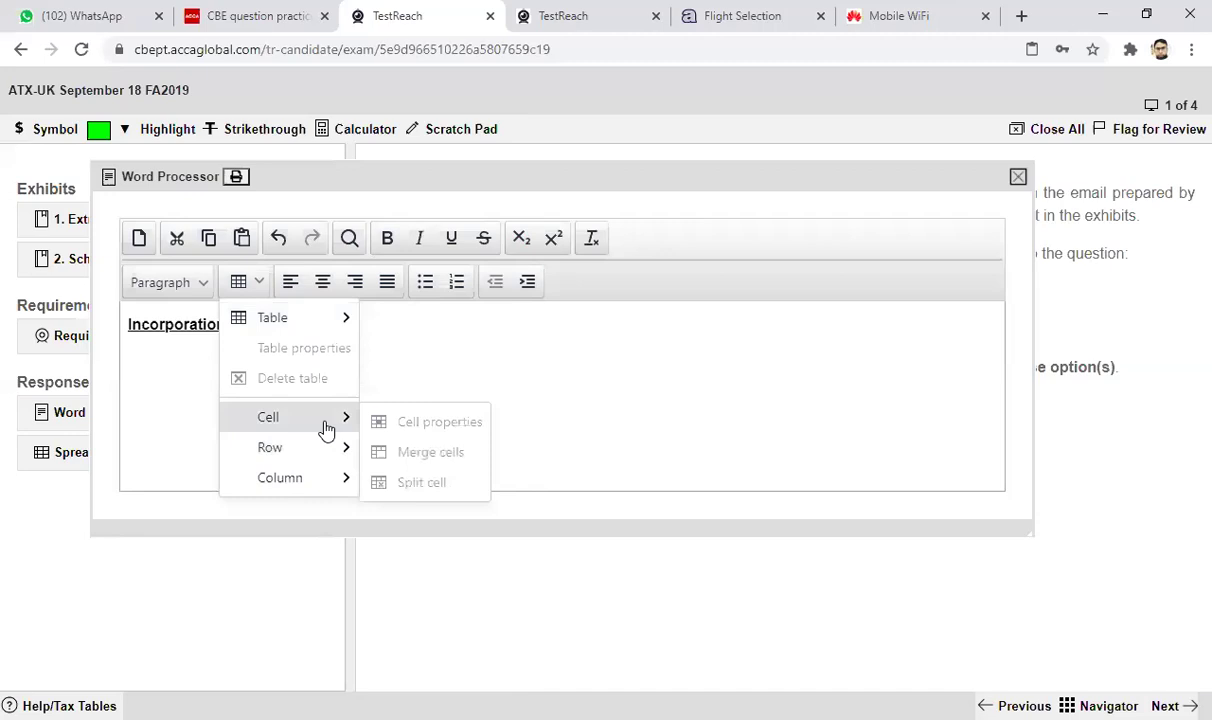
left_click(201, 290)
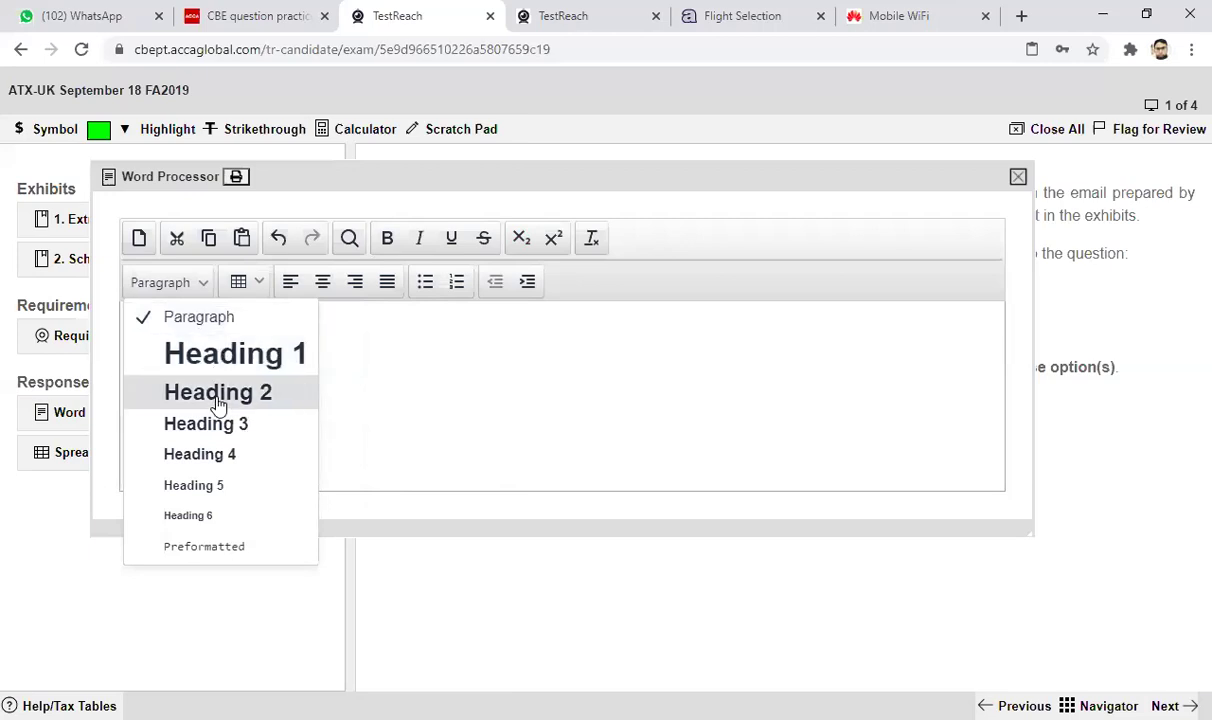
left_click(349, 346)
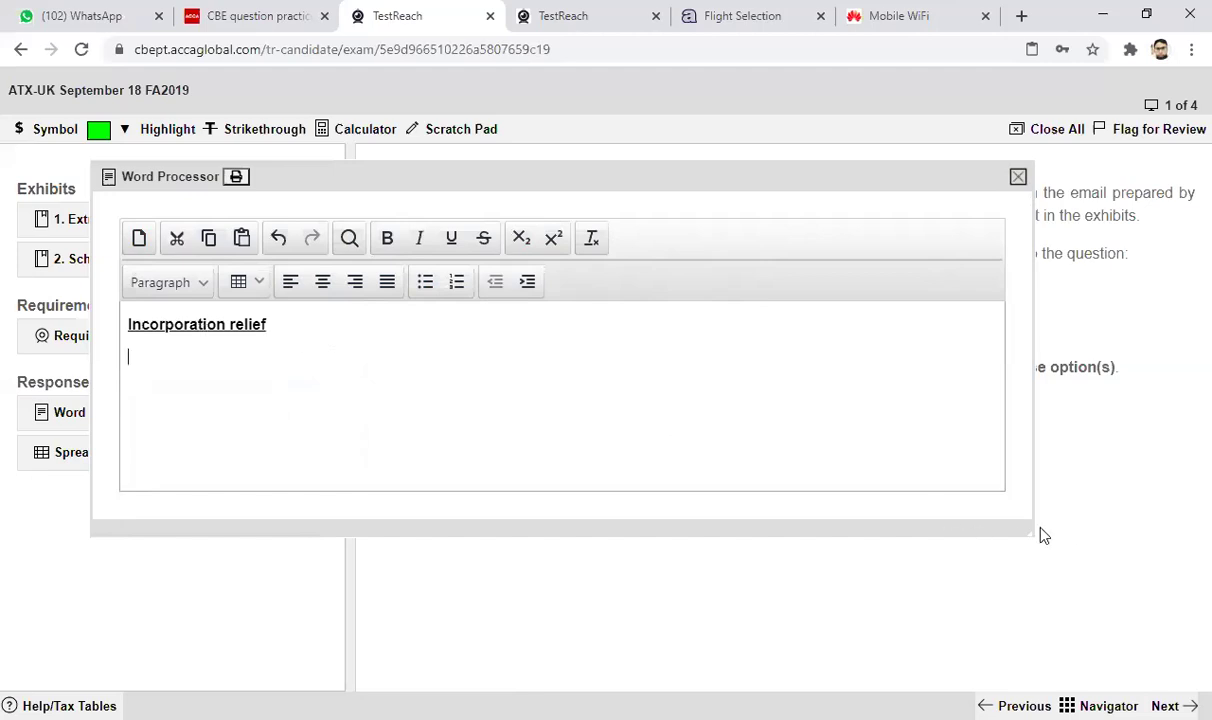
Erase the "Incorporation relief" heading from the word processor response.
left_click(285, 327)
key("BackSpace")
key("BackSpace")
key("BackSpace")
key("BackSpace")
key("BackSpace")
key("BackSpace")
key("BackSpace")
key("BackSpace")
key("BackSpace")
key("BackSpace")
key("BackSpace")
key("BackSpace")
key("BackSpace")
key("BackSpace")
key("BackSpace")
key("BackSpace")
key("BackSpace")
key("BackSpace")
key("BackSpace")
key("BackSpace")
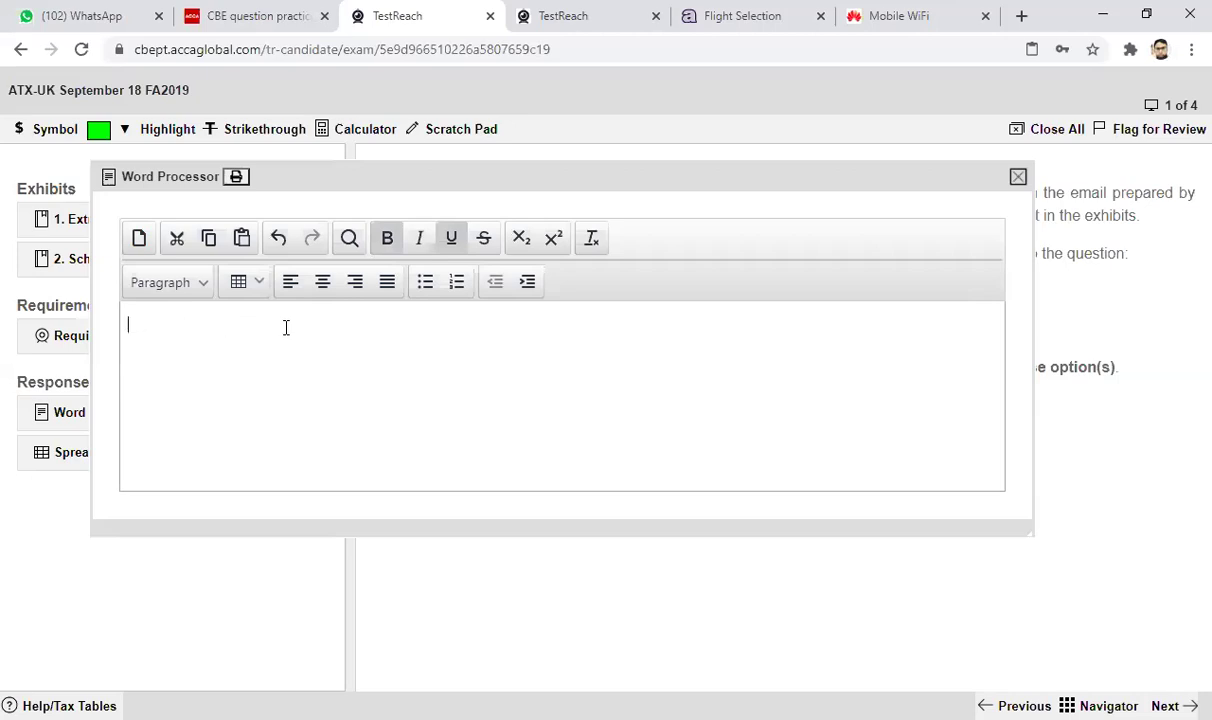
Enter "Discursive part" and "calculations" on separate lines of the word processor response.
type("Discu")
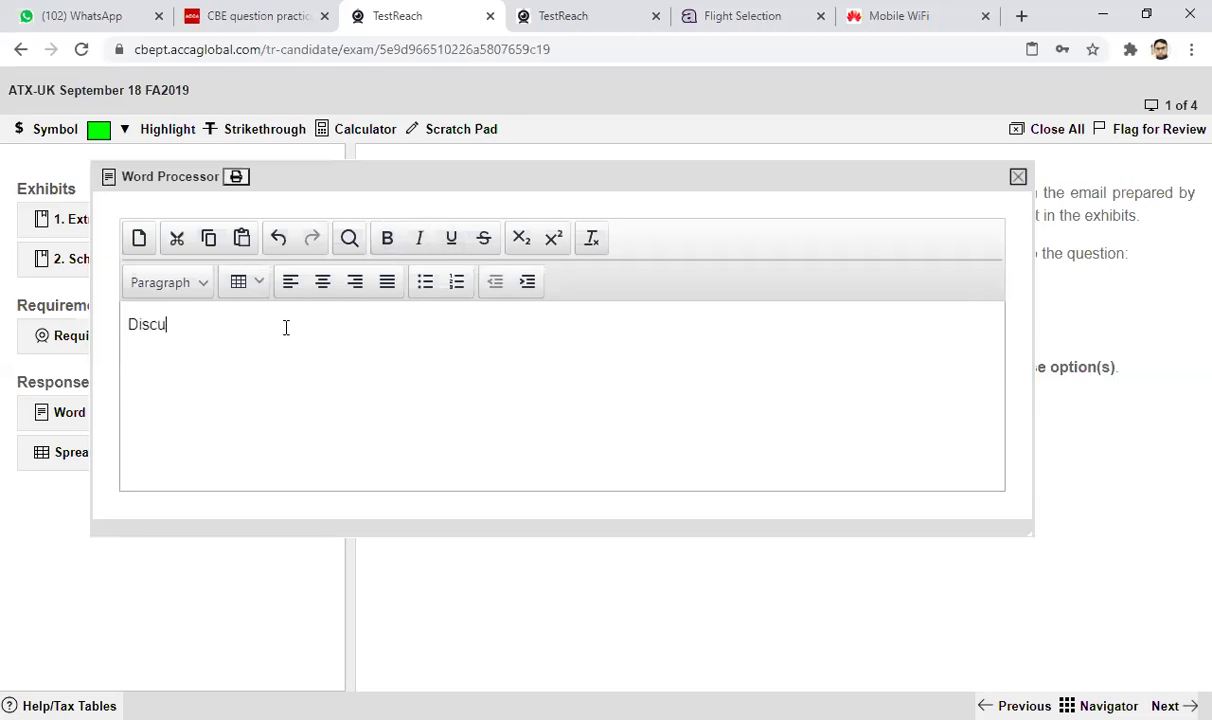
type("rsive part ")
type("calculatio")
type("ns")
key("Return")
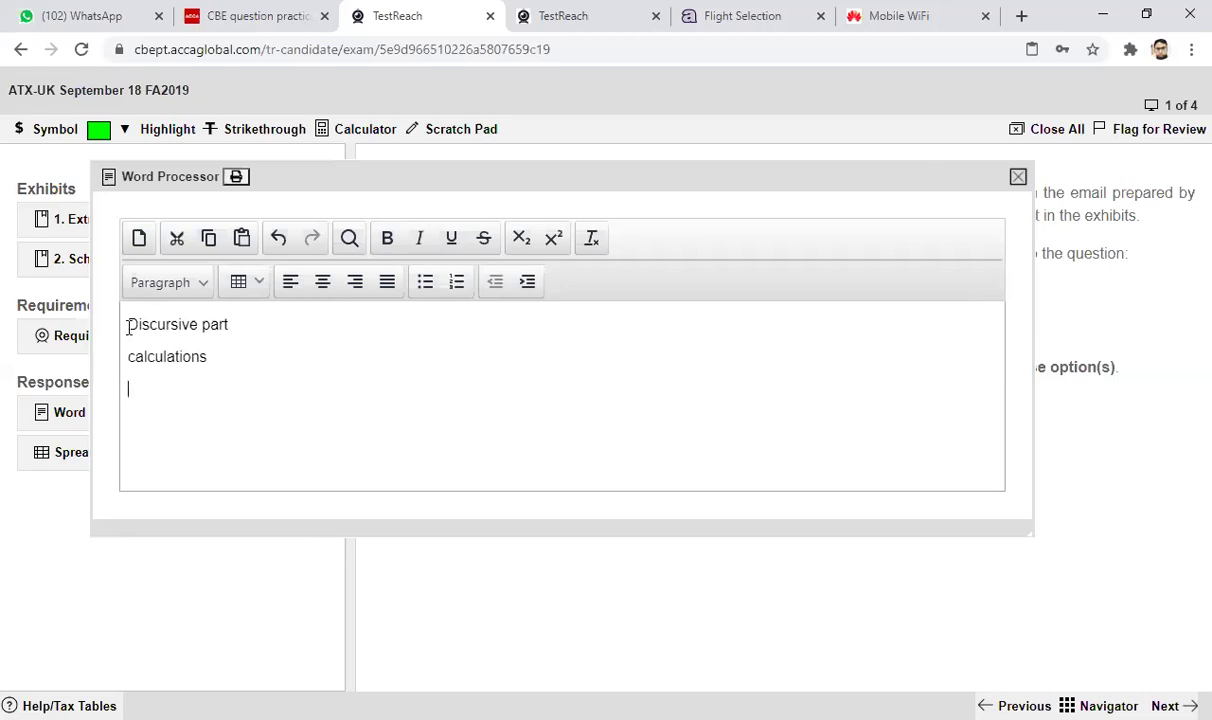
Add the line "Personal allowance treatment" below "calculations" and make it bold.
type("Personal allowance tre")
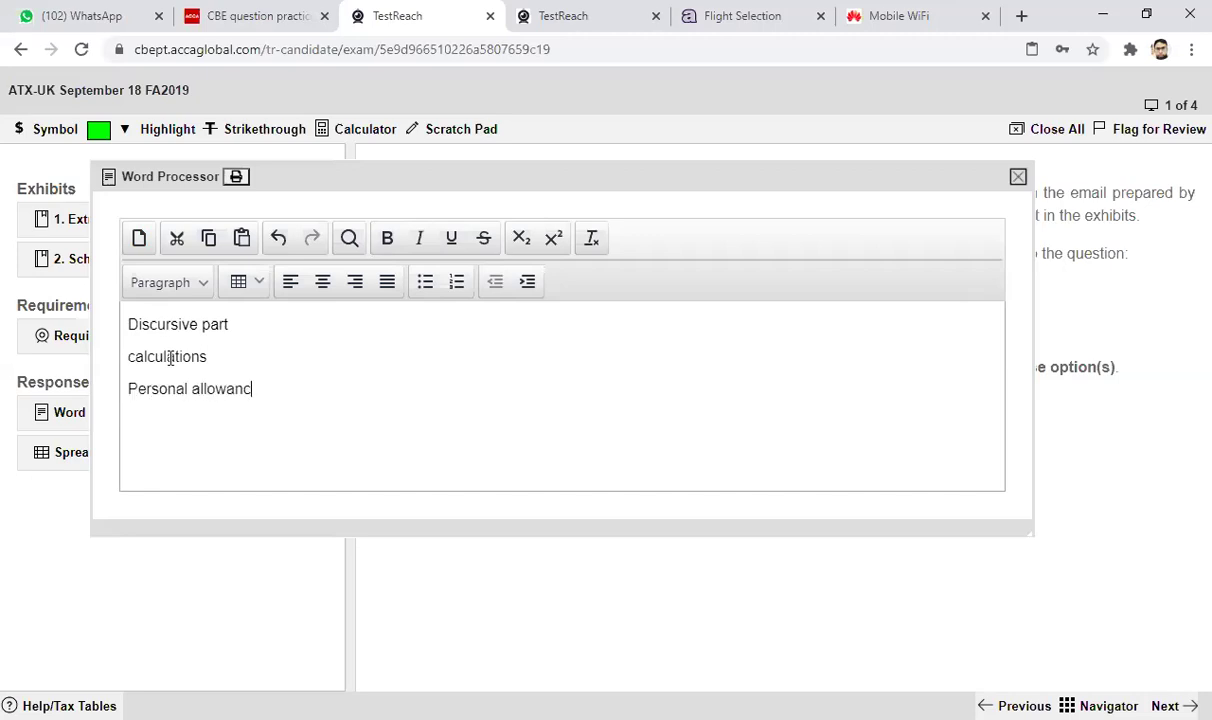
type("ment")
key("Return")
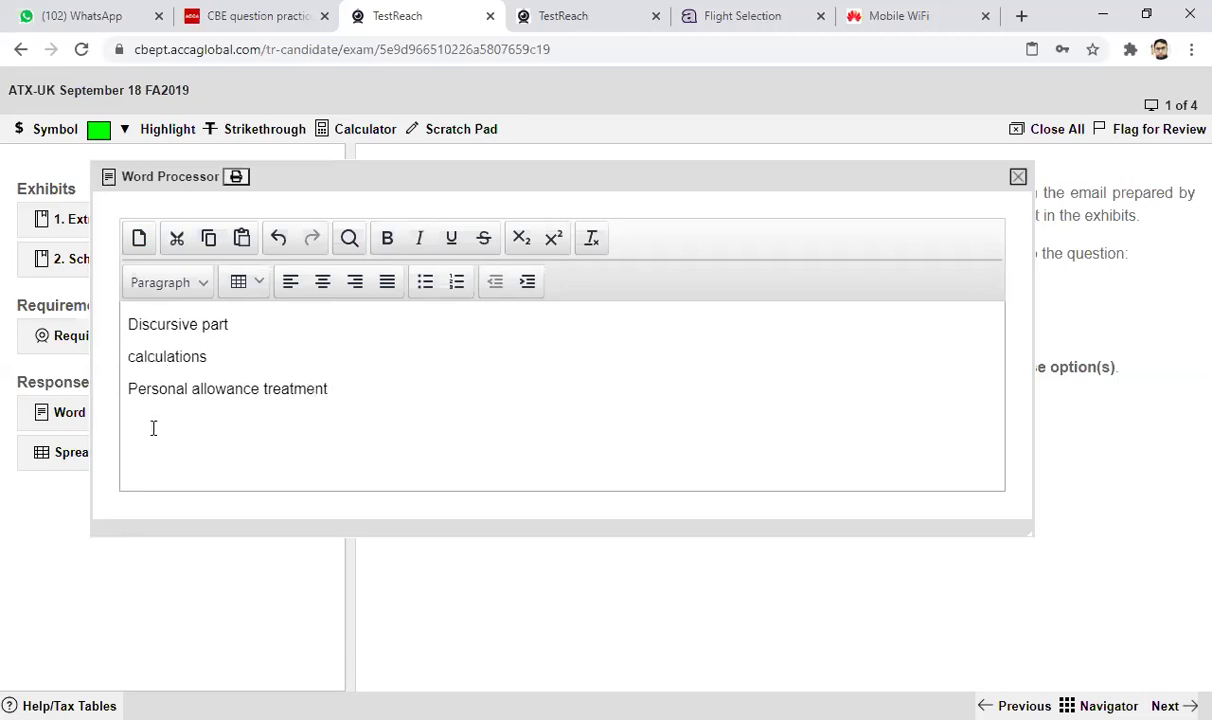
left_click_drag(128, 389, 349, 398)
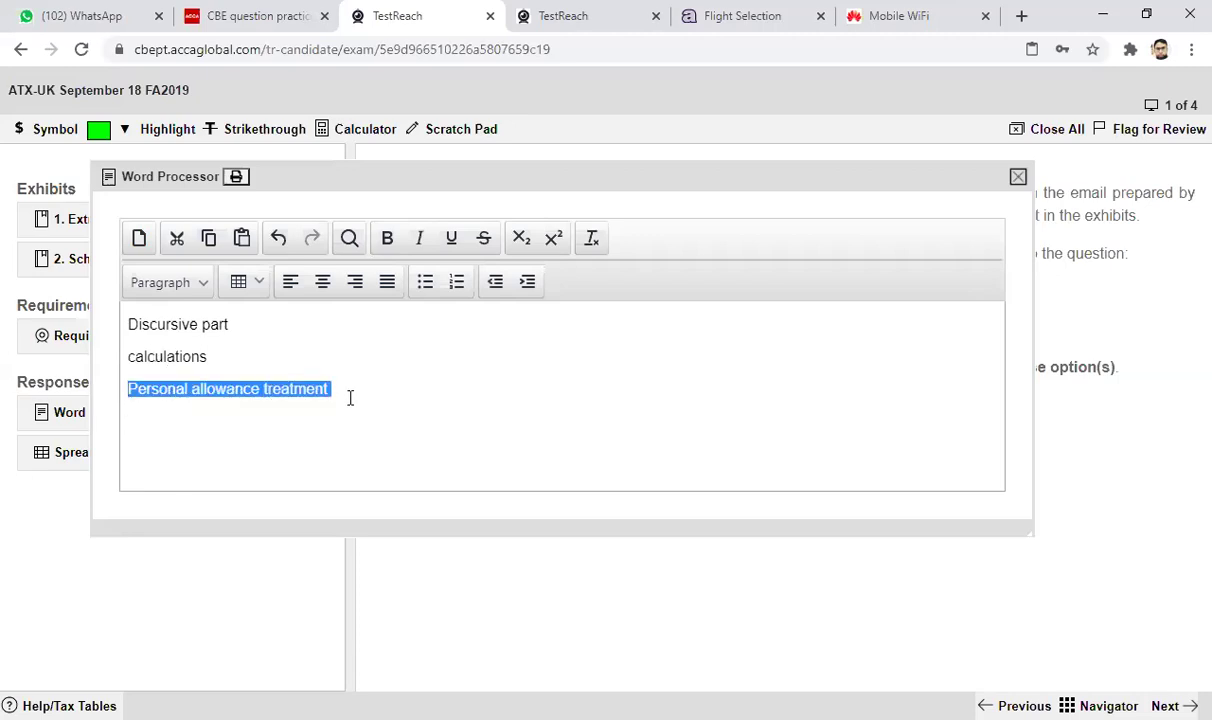
left_click(388, 240)
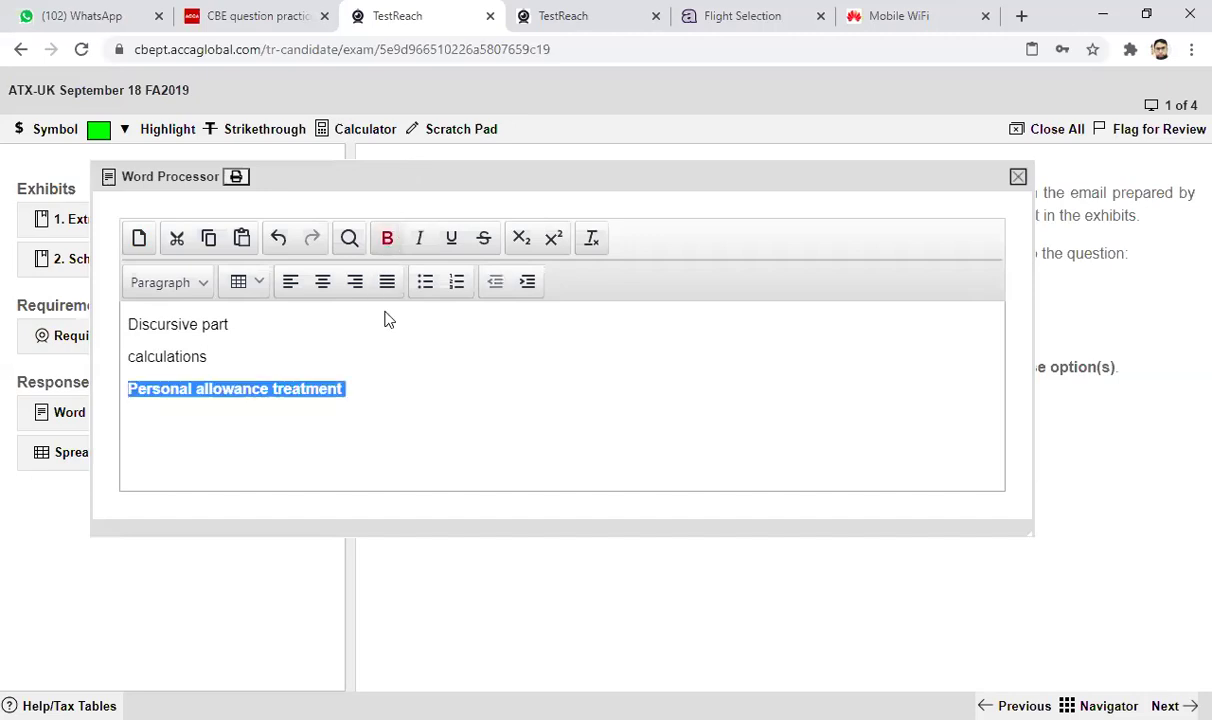
left_click(373, 376)
key("Down")
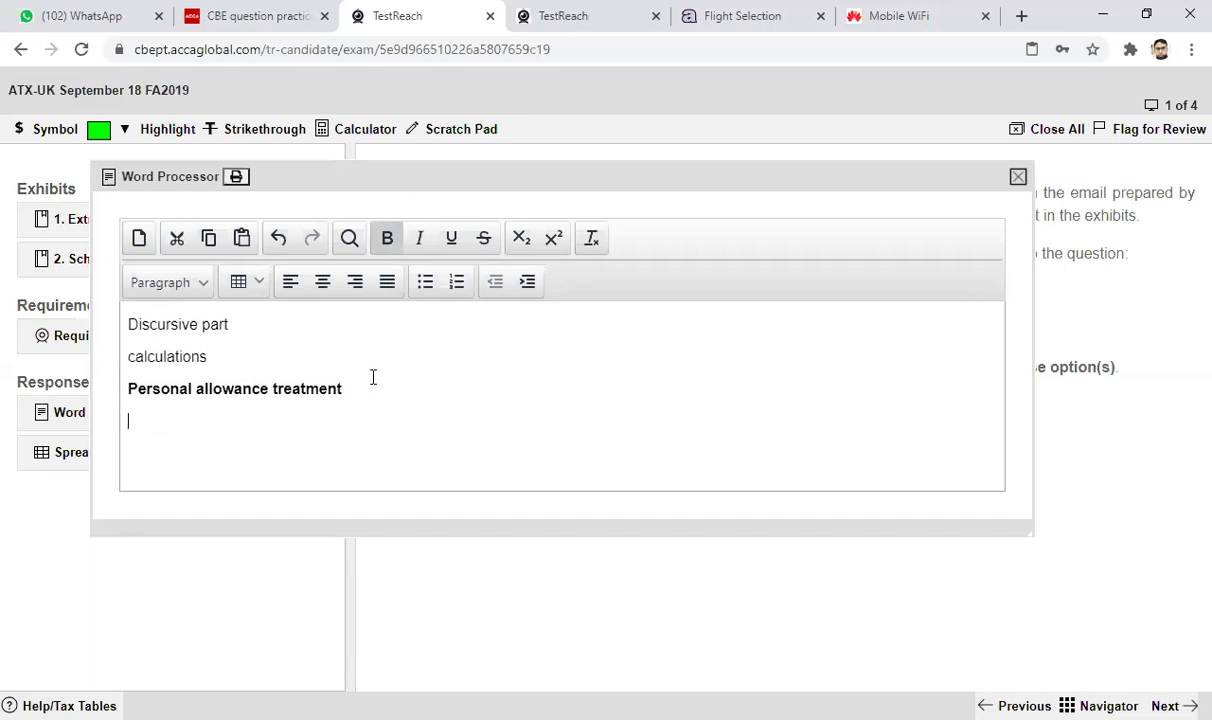
Add the line "if ANI exceeds £100000" below "Personal allowance treatment", inserting the pound sign from the exam's currency symbols.
type("if ANI exceeds 100")
key("BackSpace")
key("BackSpace")
key("BackSpace")
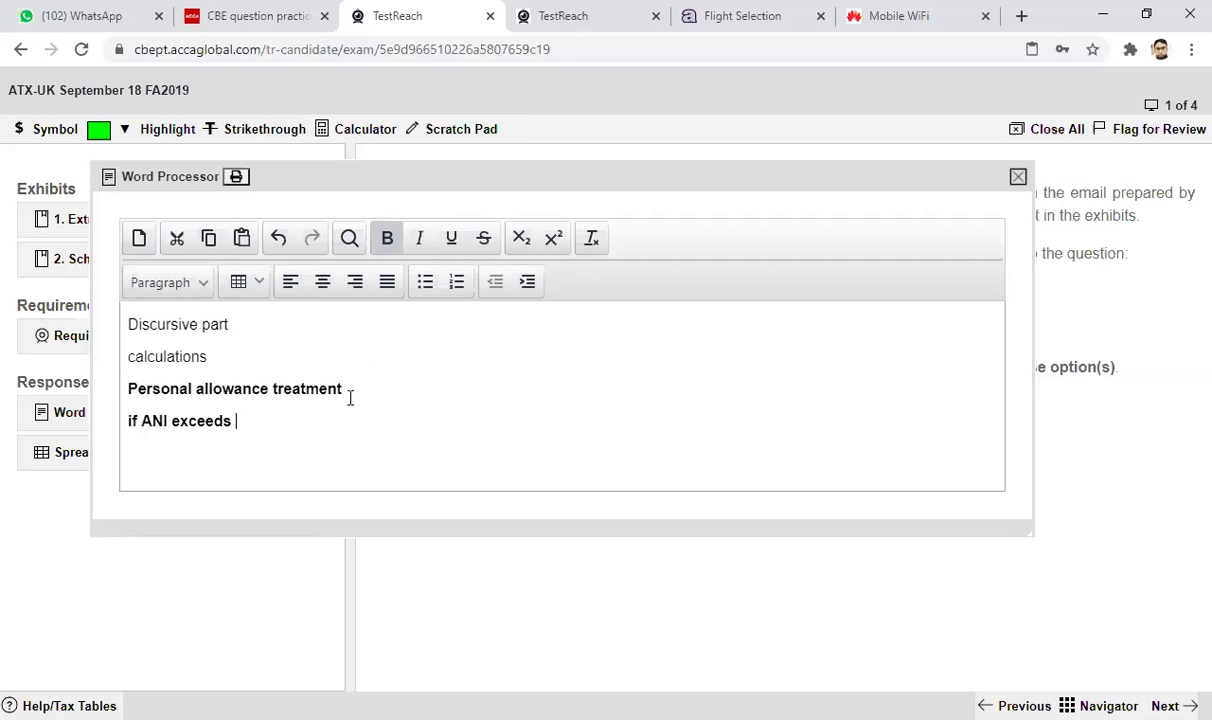
left_click(45, 133)
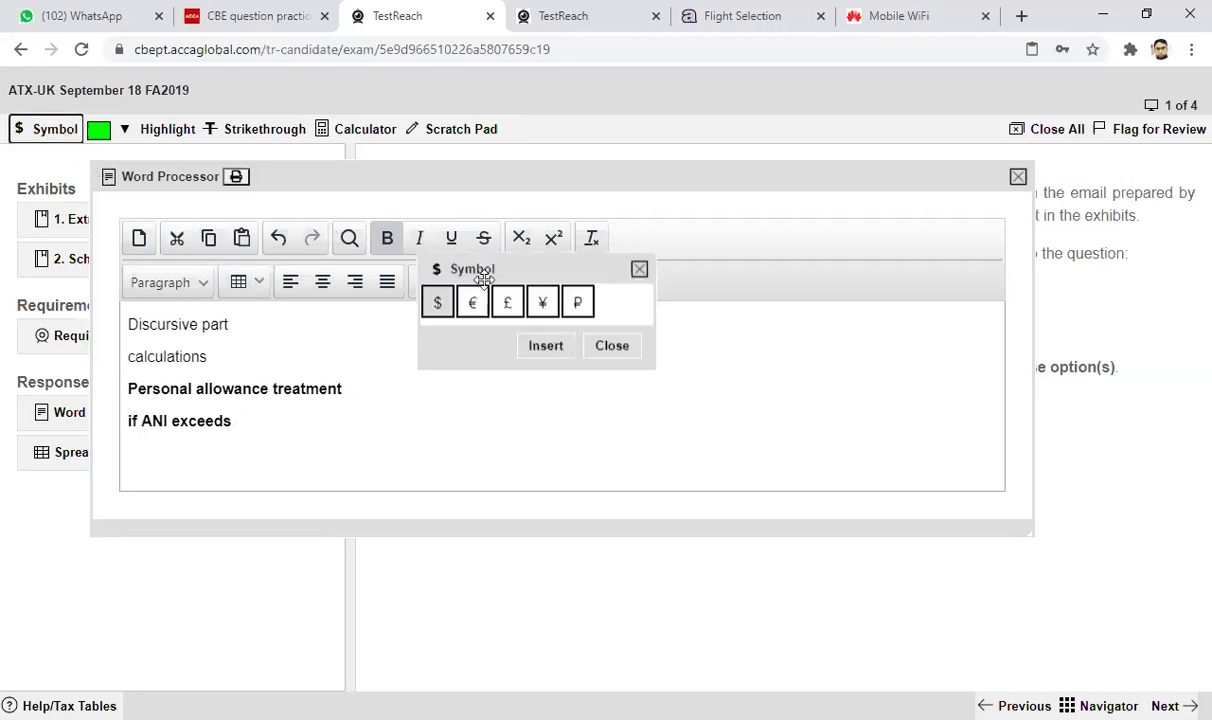
left_click(509, 304)
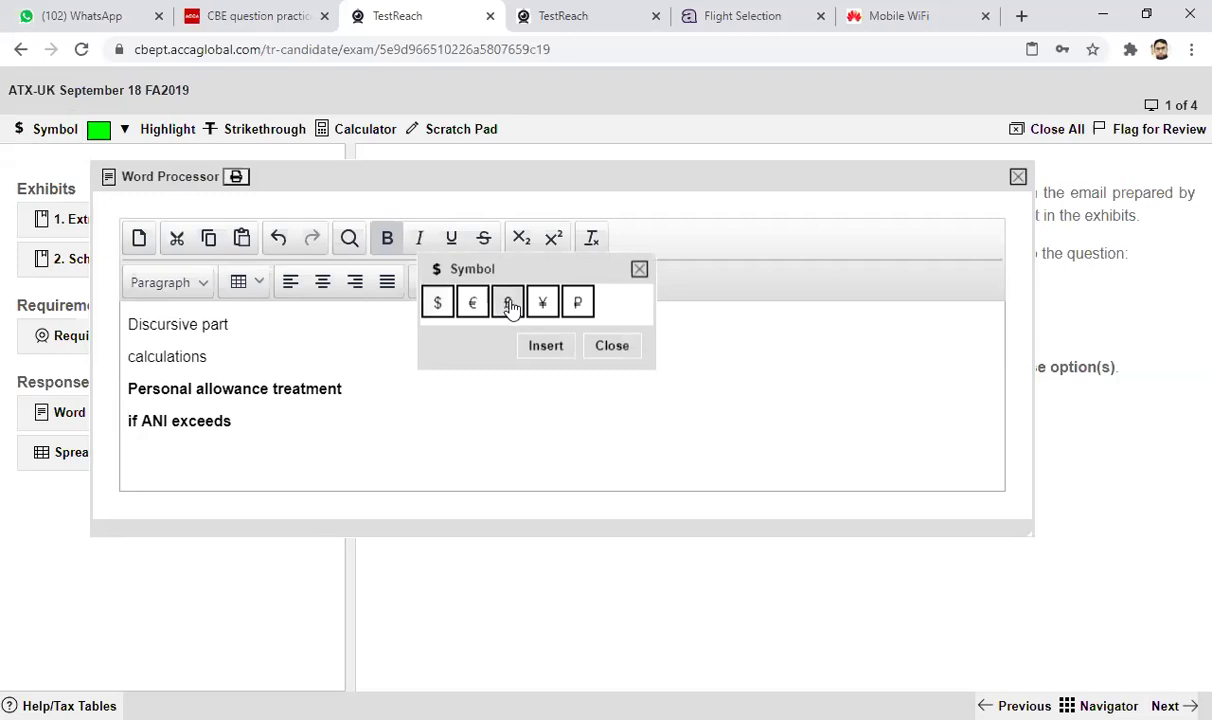
left_click(546, 346)
type("1")
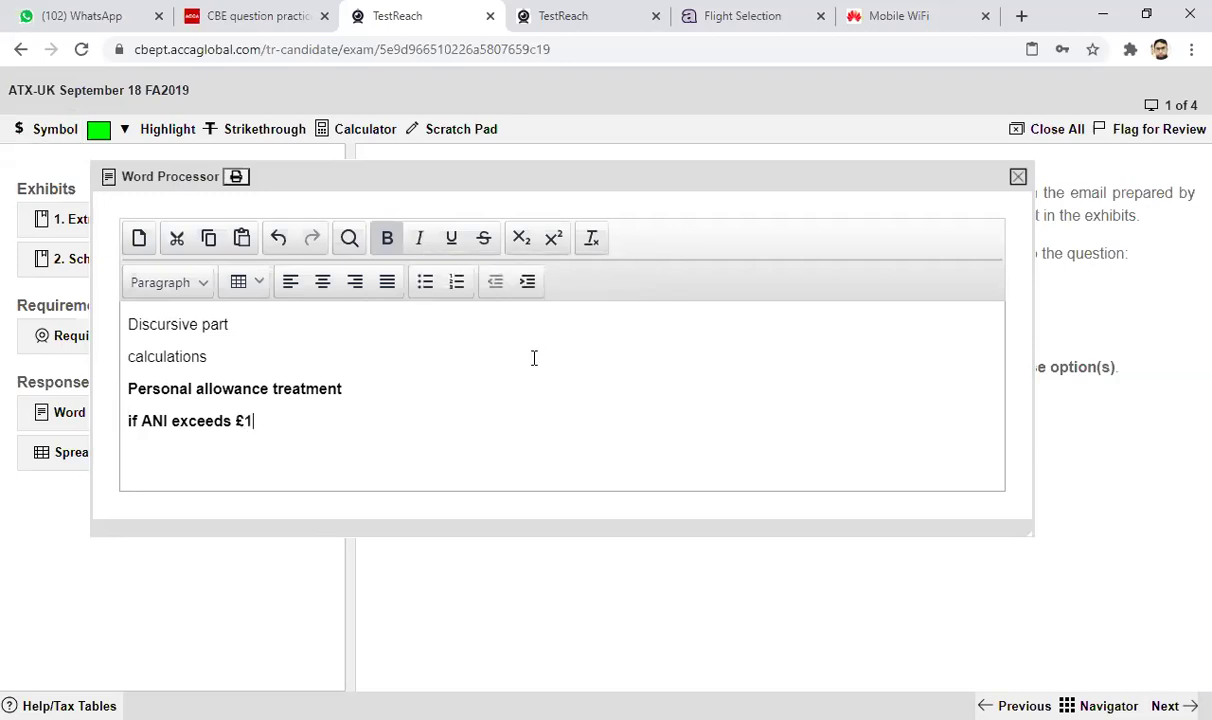
type("00000")
Remove the bold from the "if ANI exceeds £100000" line and continue it with "then personal allowance will be reduced by (ANI -".
left_click_drag(131, 421, 306, 421)
left_click(381, 242)
left_click(309, 424)
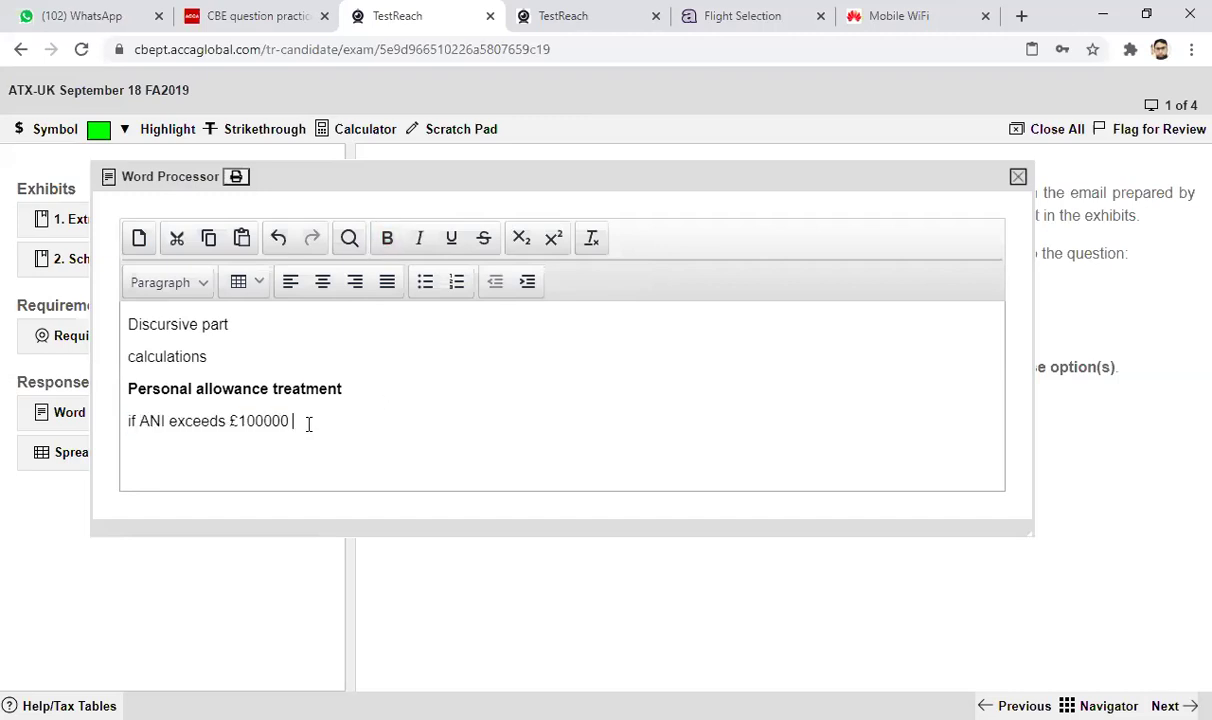
type("then personal all")
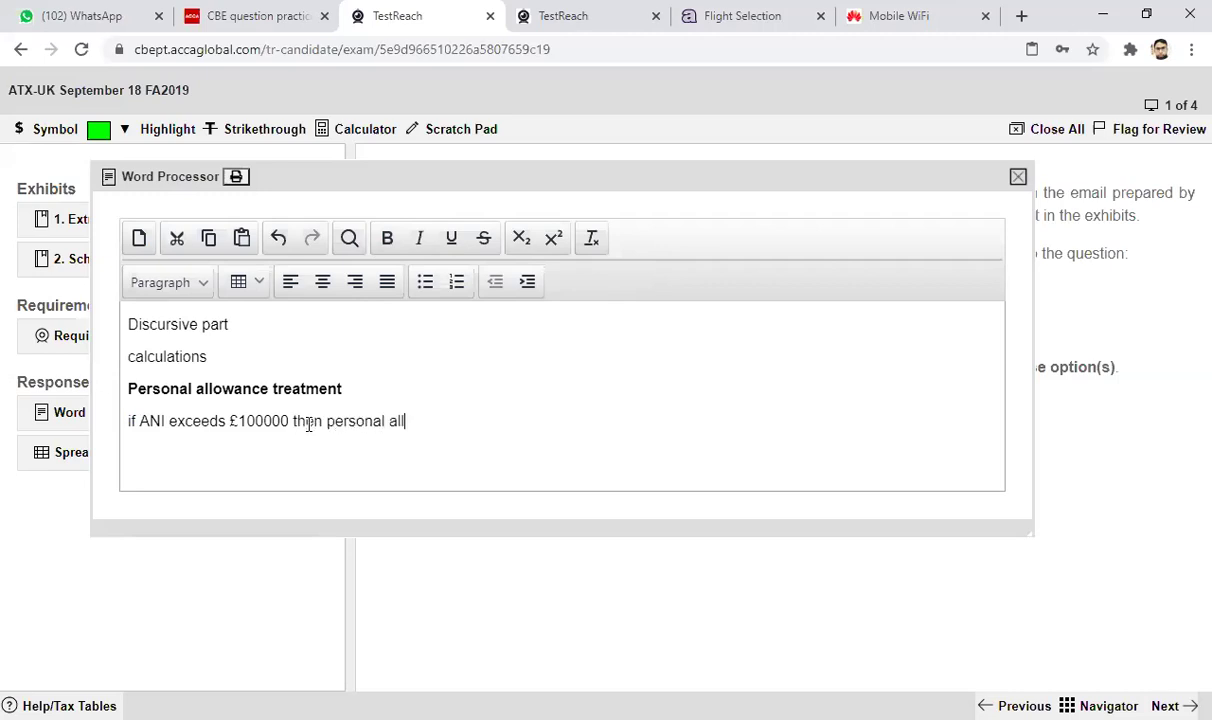
type("owance will be")
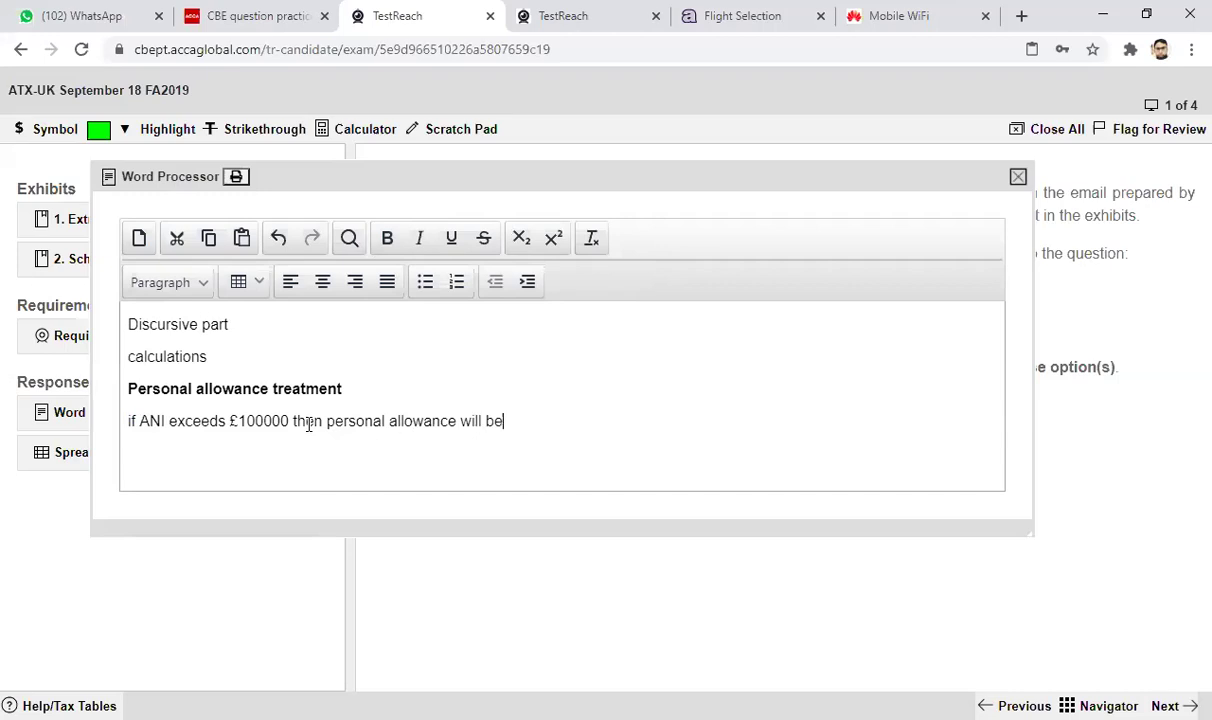
type(" reduced by (")
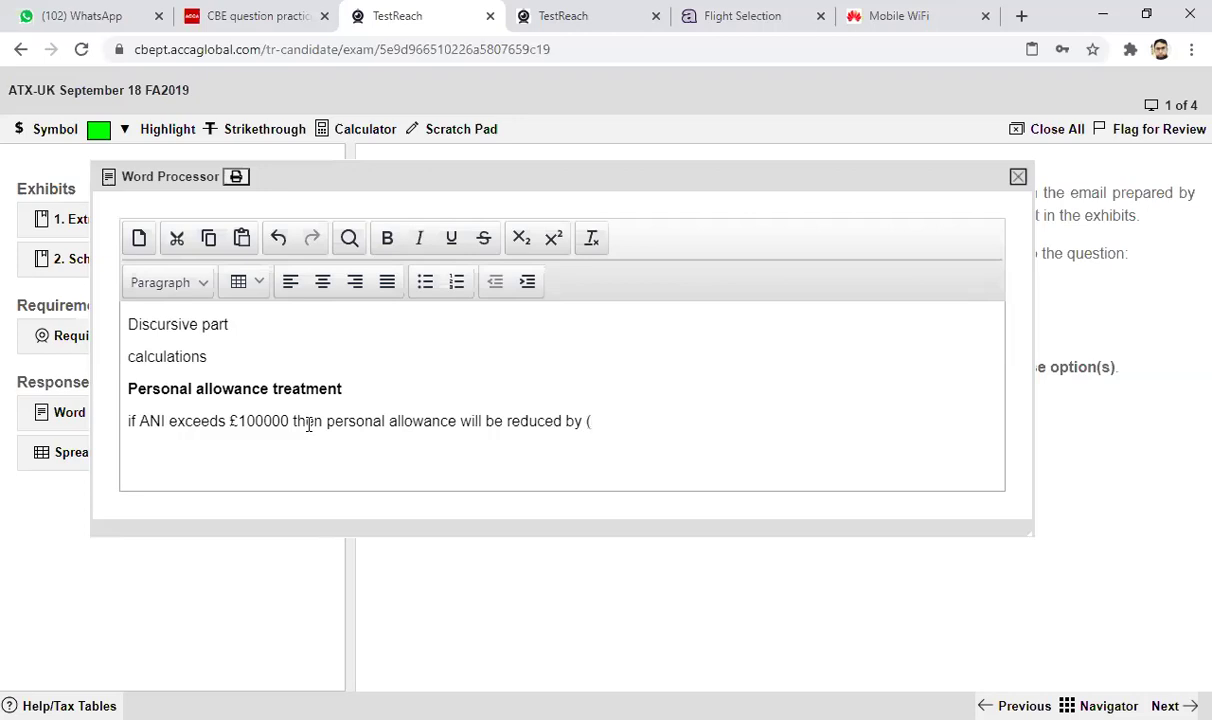
type("ANI - ")
type("E")
type("xcess a")
type("moun")
key("BackSpace")
key("BackSpace")
key("BackSpace")
key("BackSpace")
key("BackSpace")
key("BackSpace")
key("BackSpace")
key("BackSpace")
key("BackSpace")
key("BackSpace")
key("BackSpace")
key("BackSpace")
Finish the personal allowance formula with "£100000) /2", inserting the pound symbol, and start a new line.
left_click(52, 132)
left_click(510, 303)
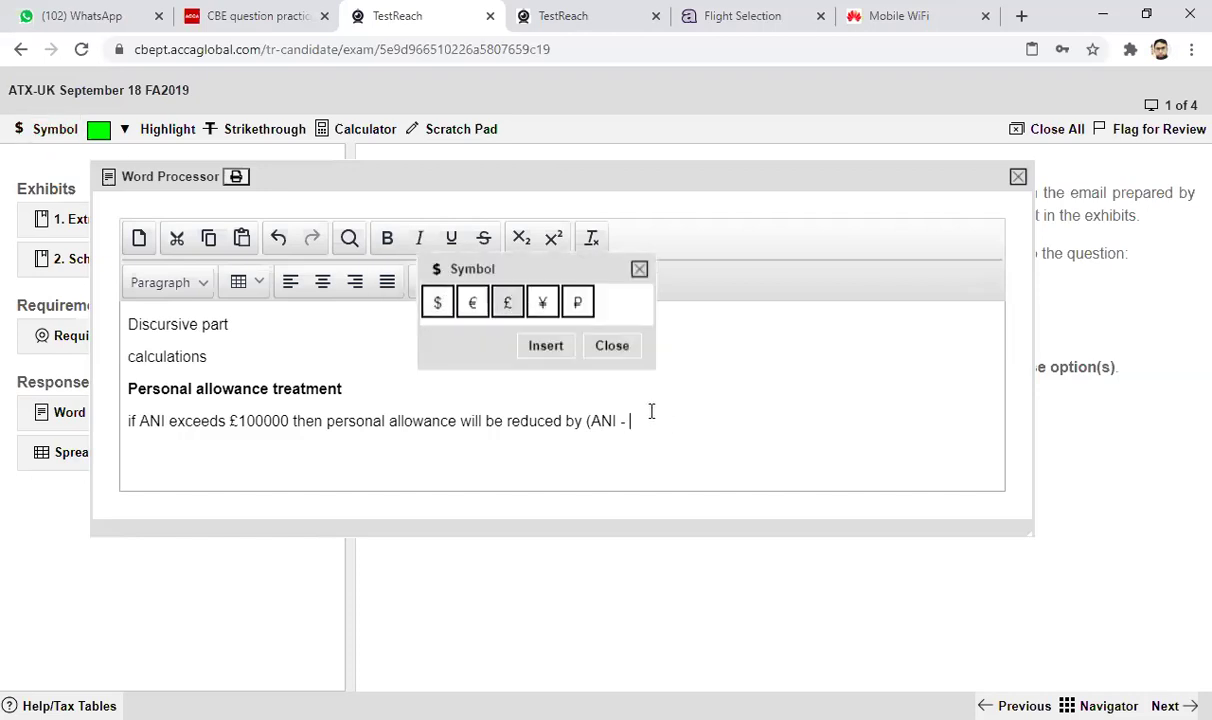
left_click(545, 345)
type("100000")
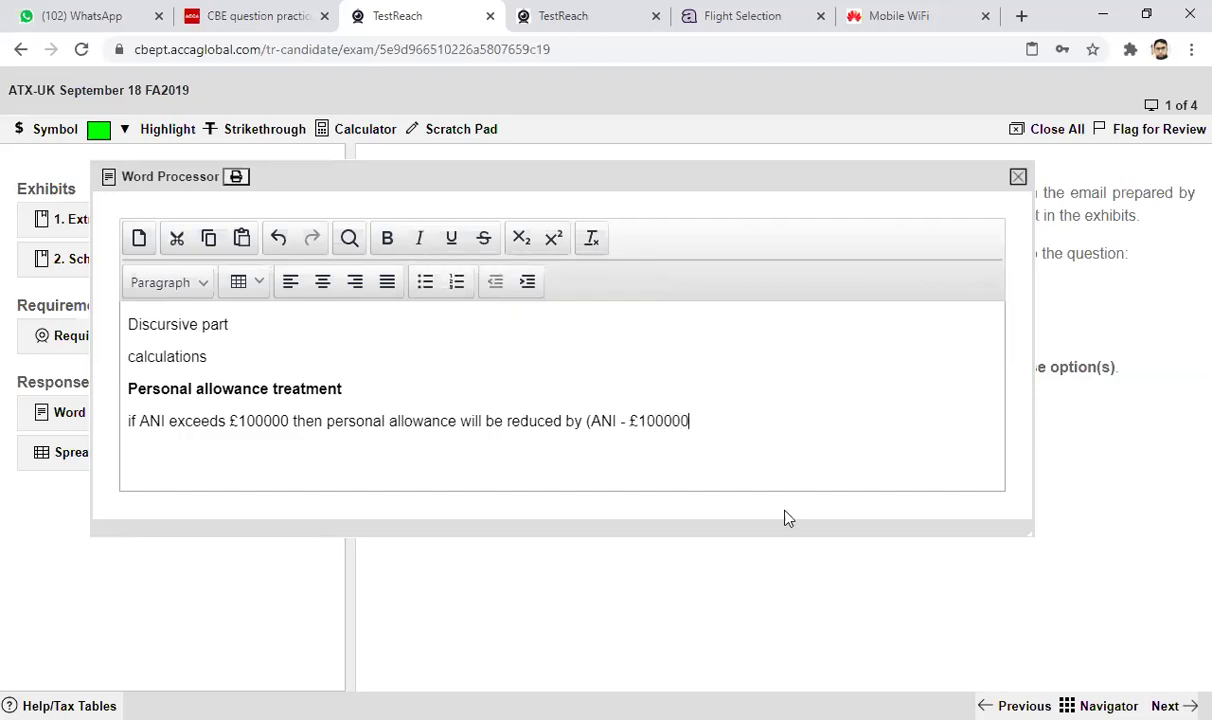
type(") /2")
key("Return")
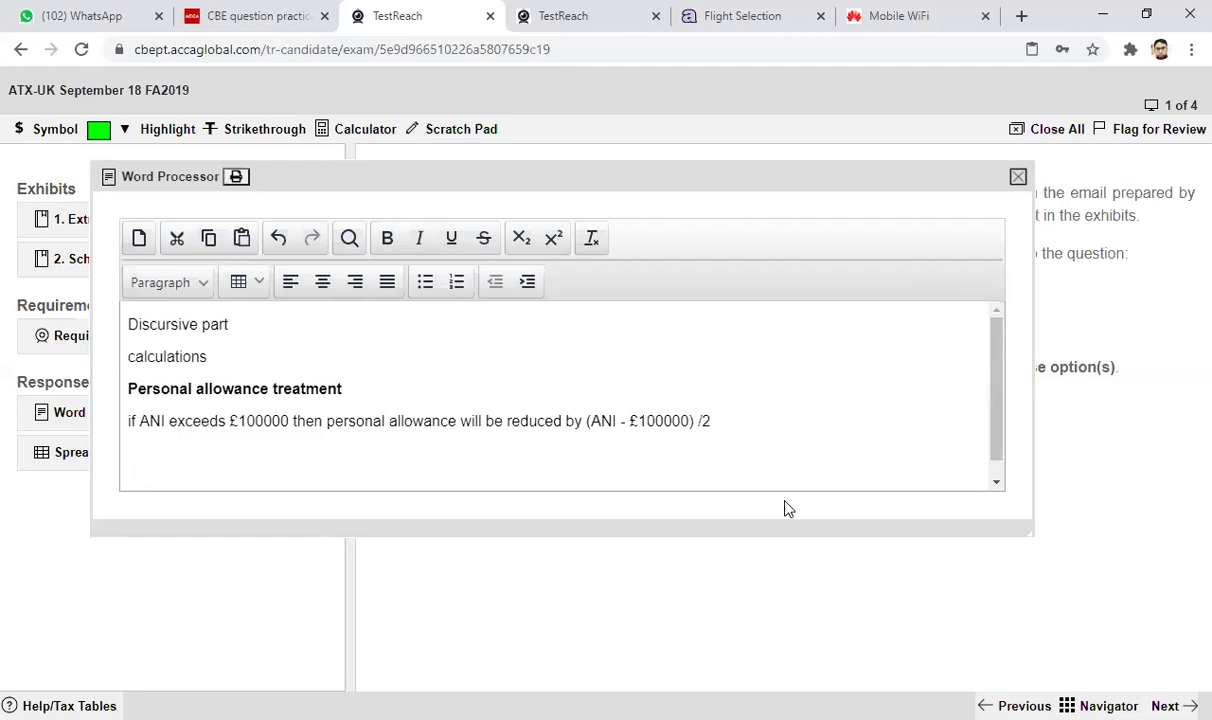
Close the word processor, open the spreadsheet response, and make its window taller and reposition it to show more rows.
left_click(1018, 177)
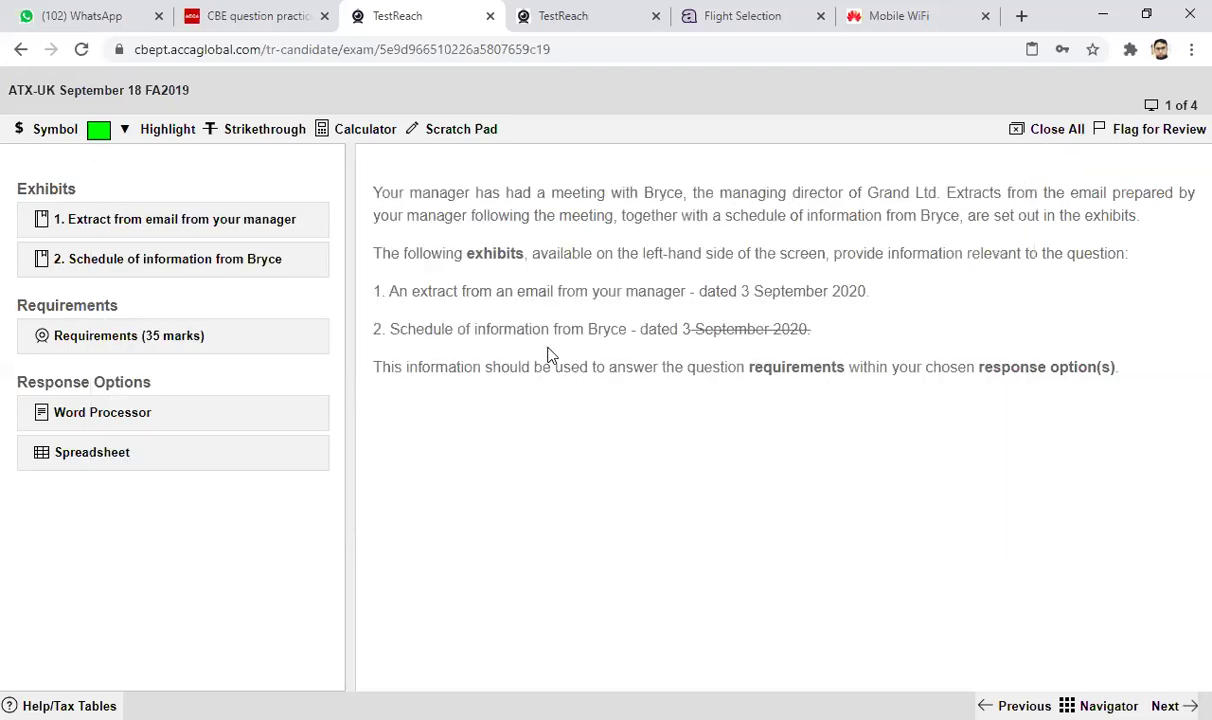
left_click(90, 455)
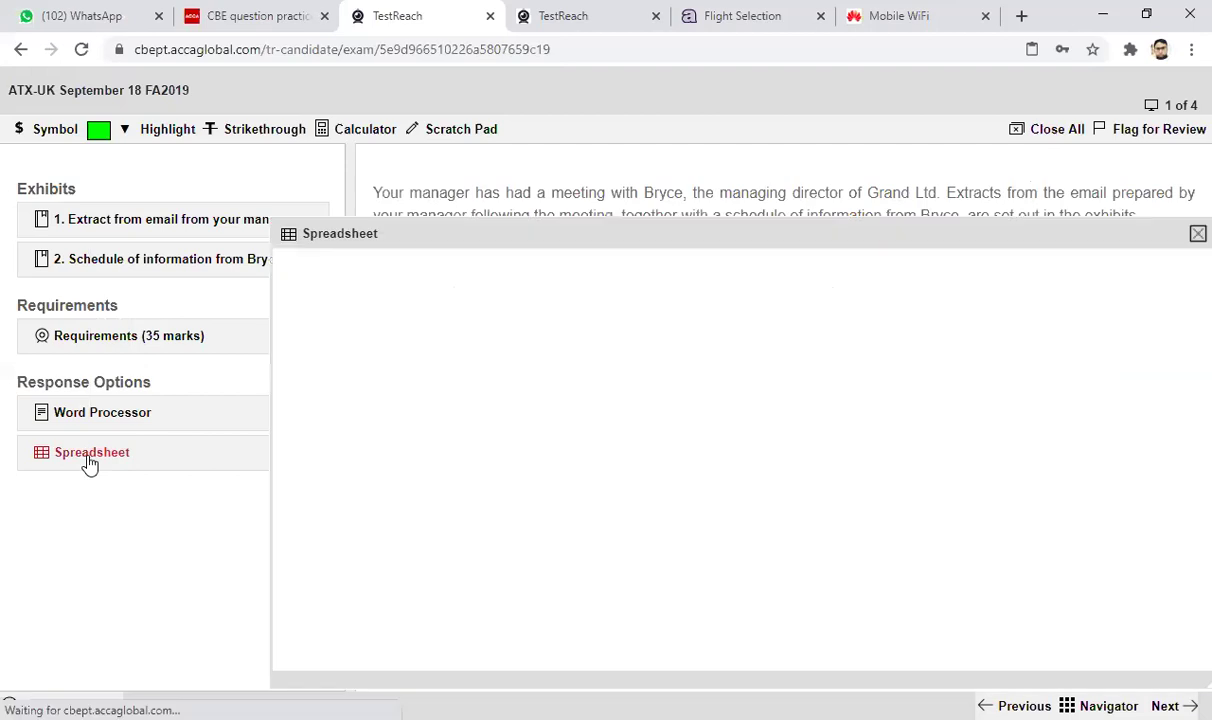
left_click_drag(732, 221, 622, 123)
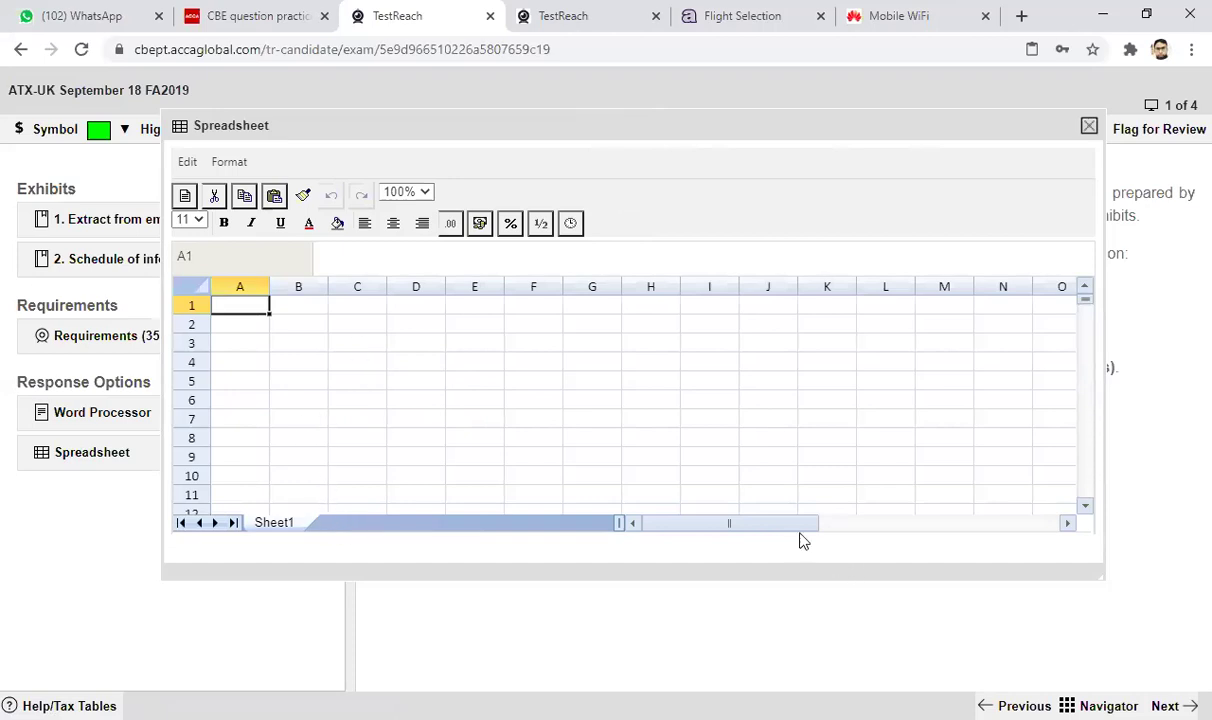
left_click_drag(795, 530, 1097, 576)
left_click_drag(1003, 545, 755, 538)
left_click_drag(1104, 582, 1093, 658)
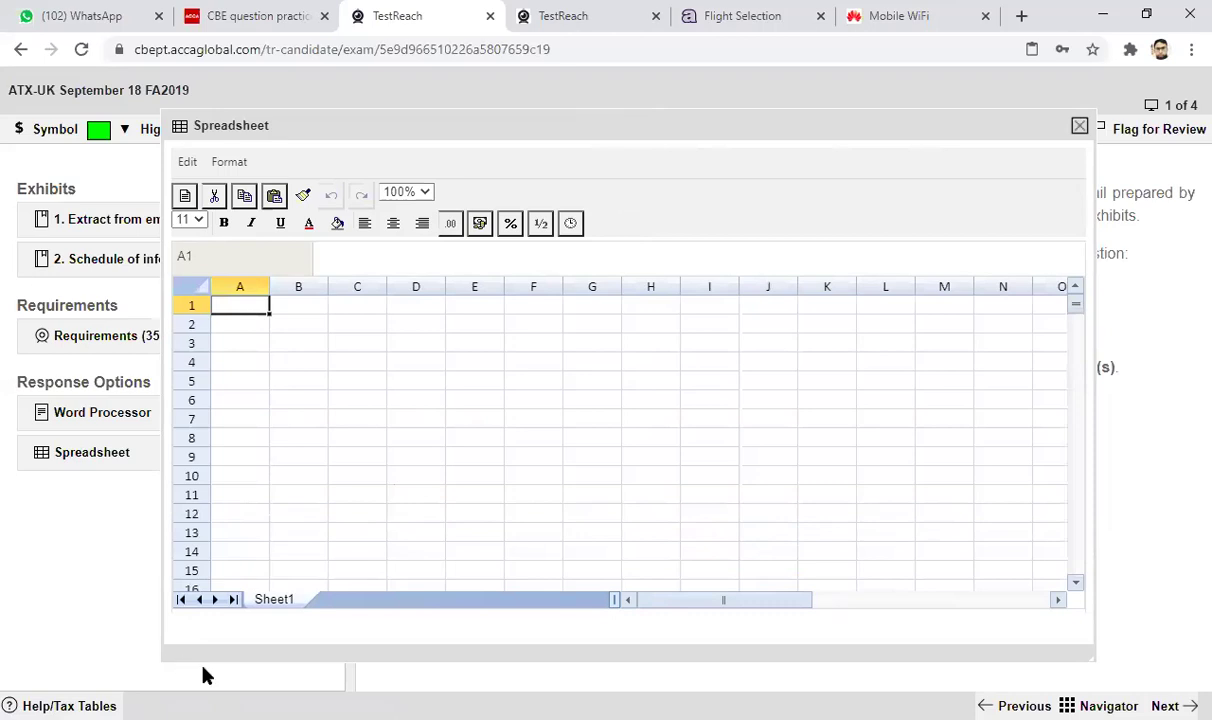
left_click_drag(636, 128, 481, 40)
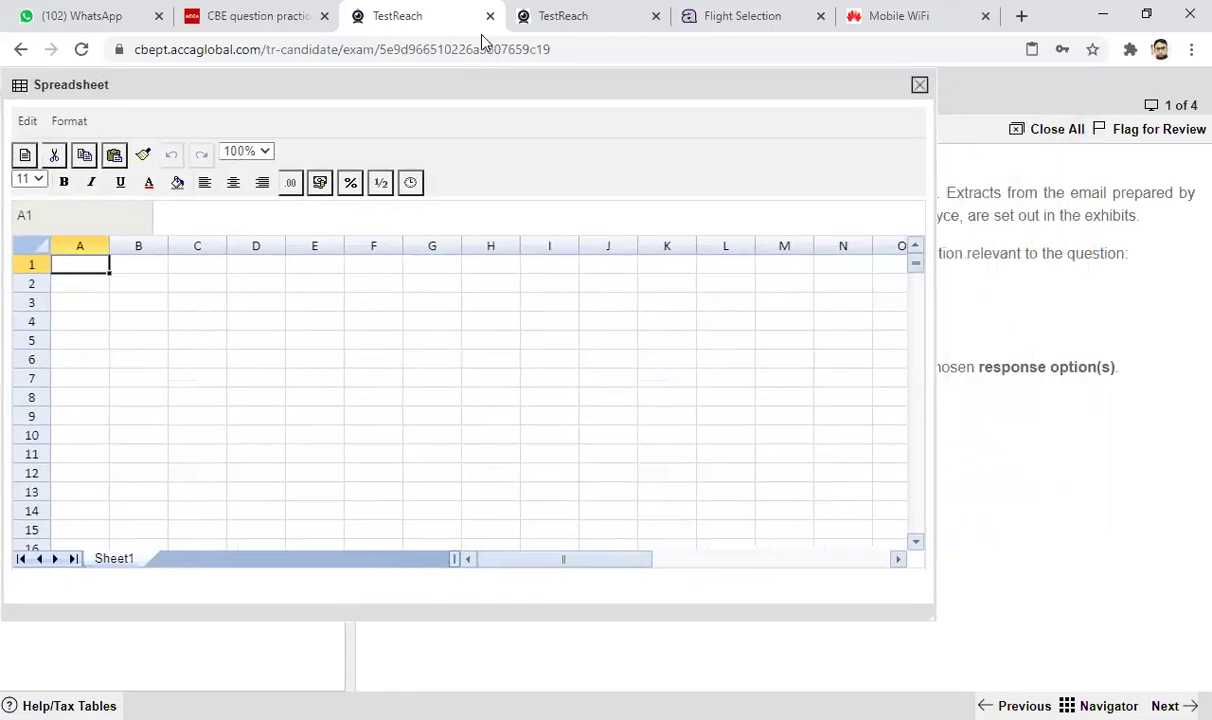
Enter the heading "income tax liability" in cell A3.
left_click(89, 303)
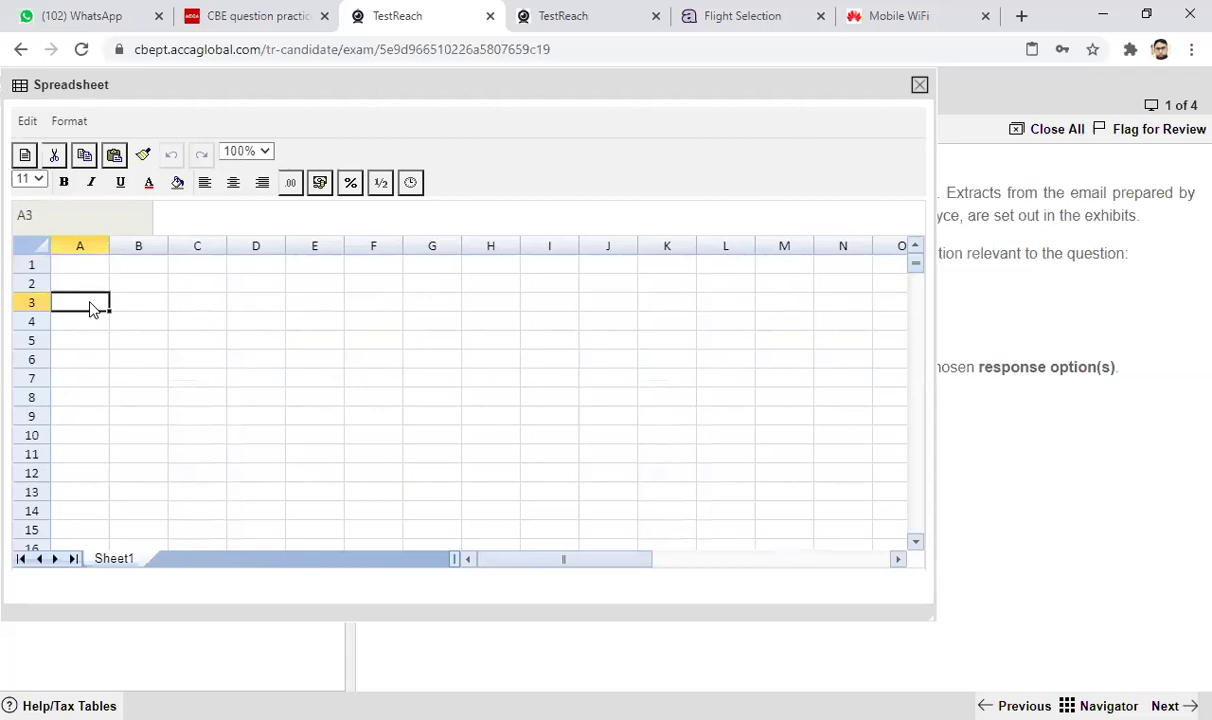
left_click(153, 305)
left_click(90, 310)
type("income")
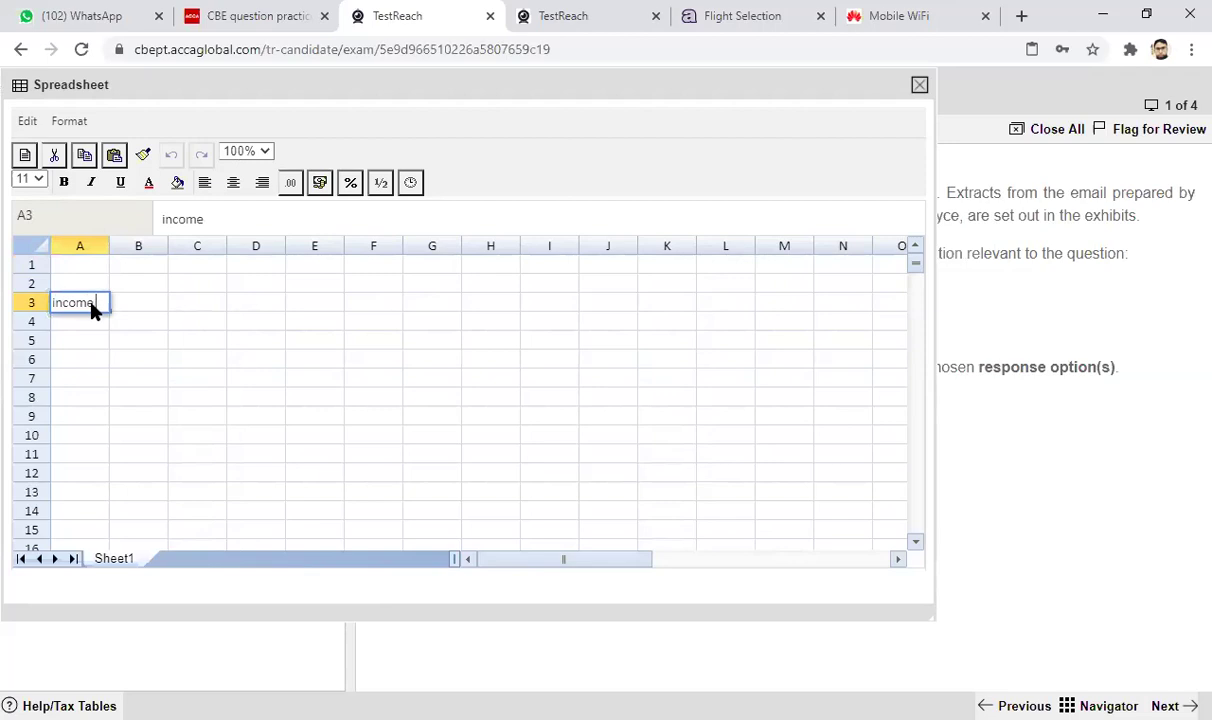
type(" tax liability")
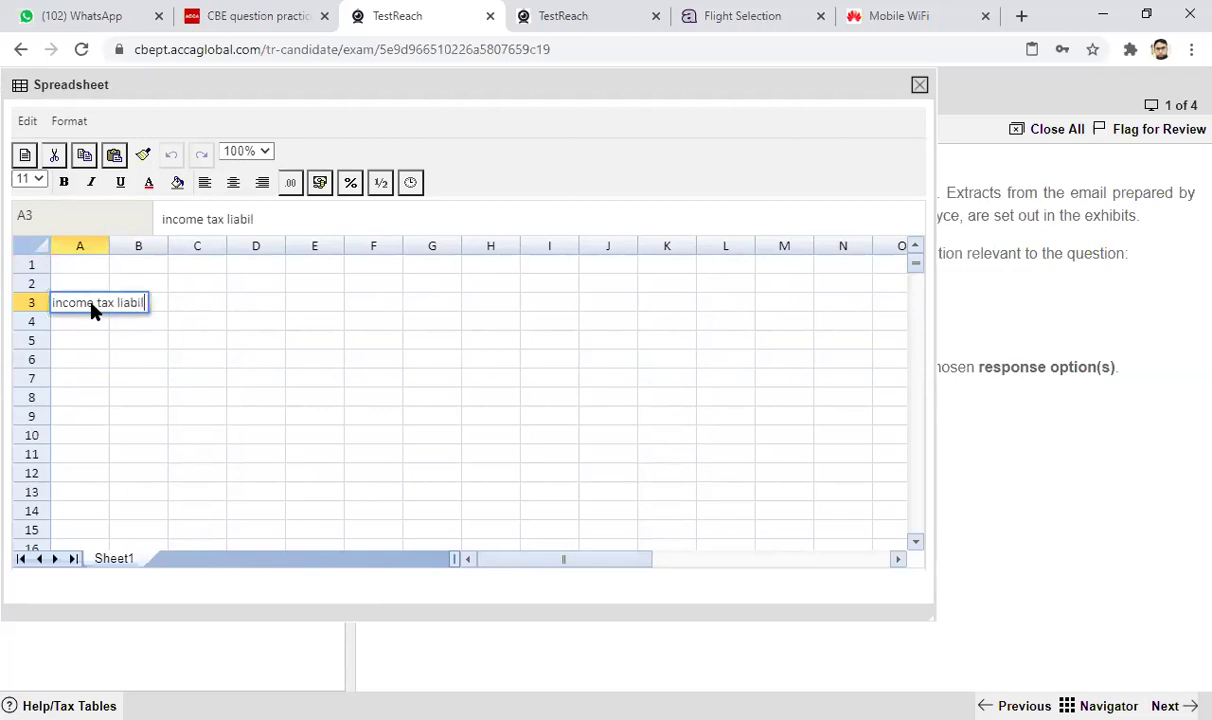
left_click(115, 345)
Make the heading in A3 bold and widen column A until the heading fits.
left_click(80, 300)
left_click(63, 182)
left_click(150, 362)
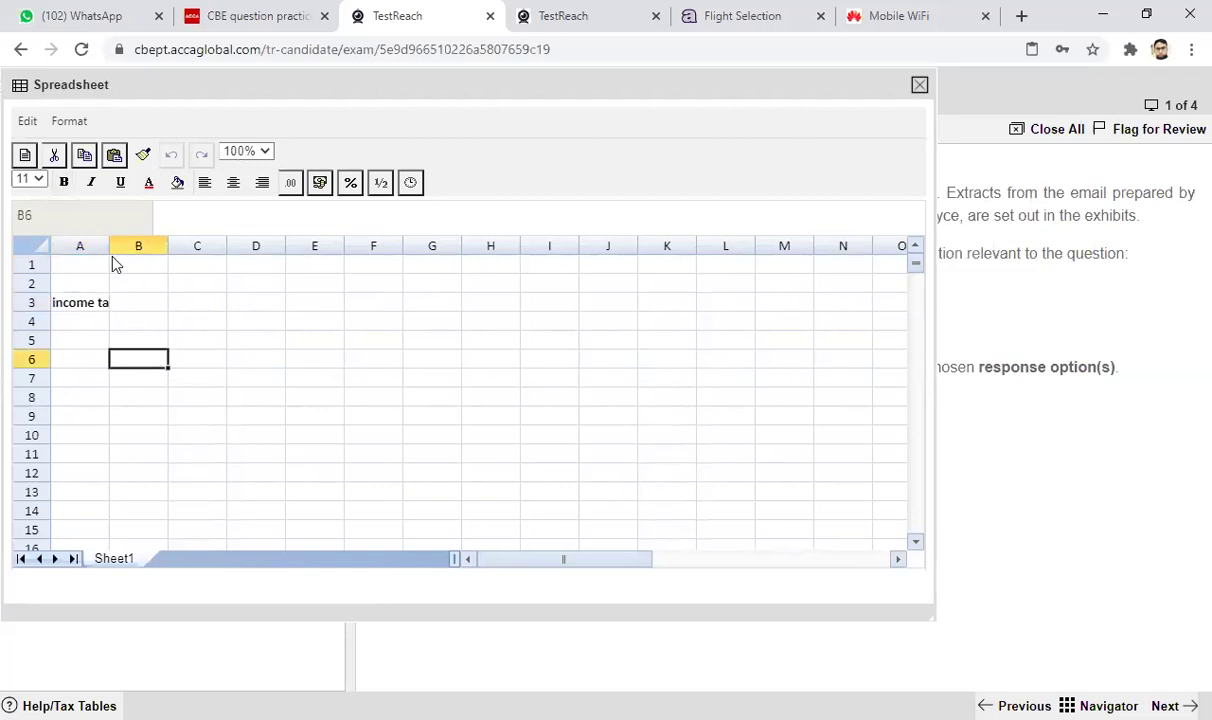
left_click_drag(108, 245, 168, 247)
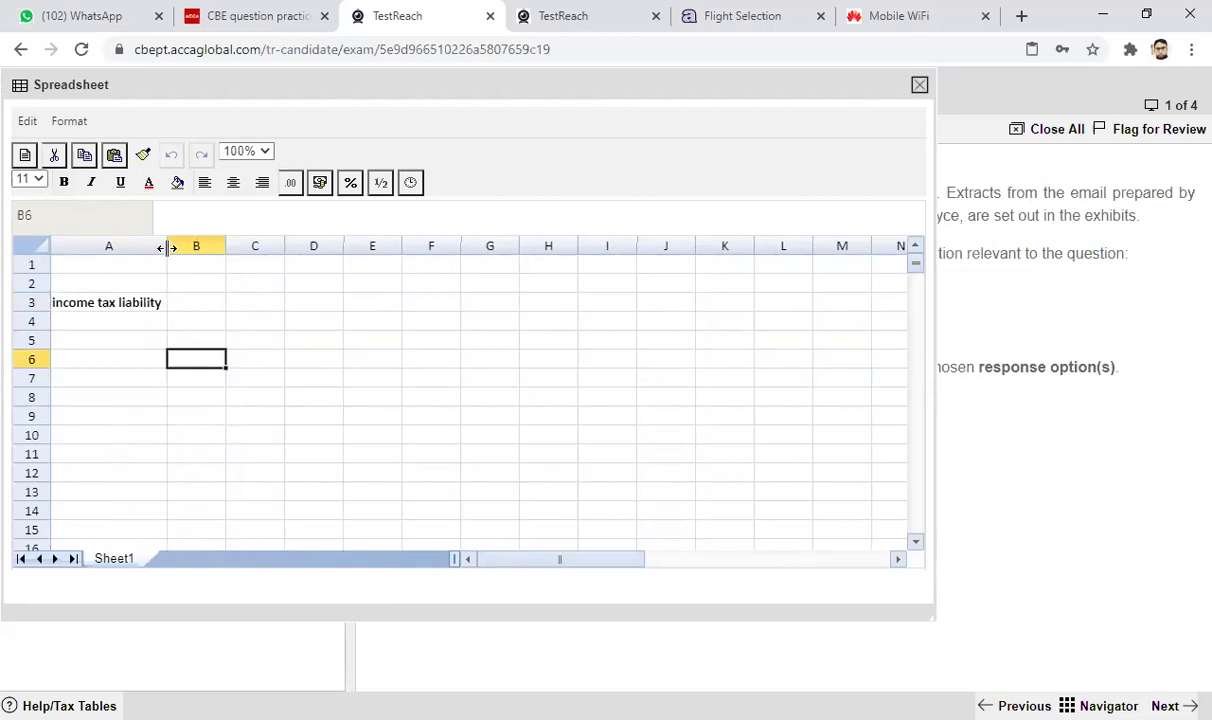
left_click(295, 452)
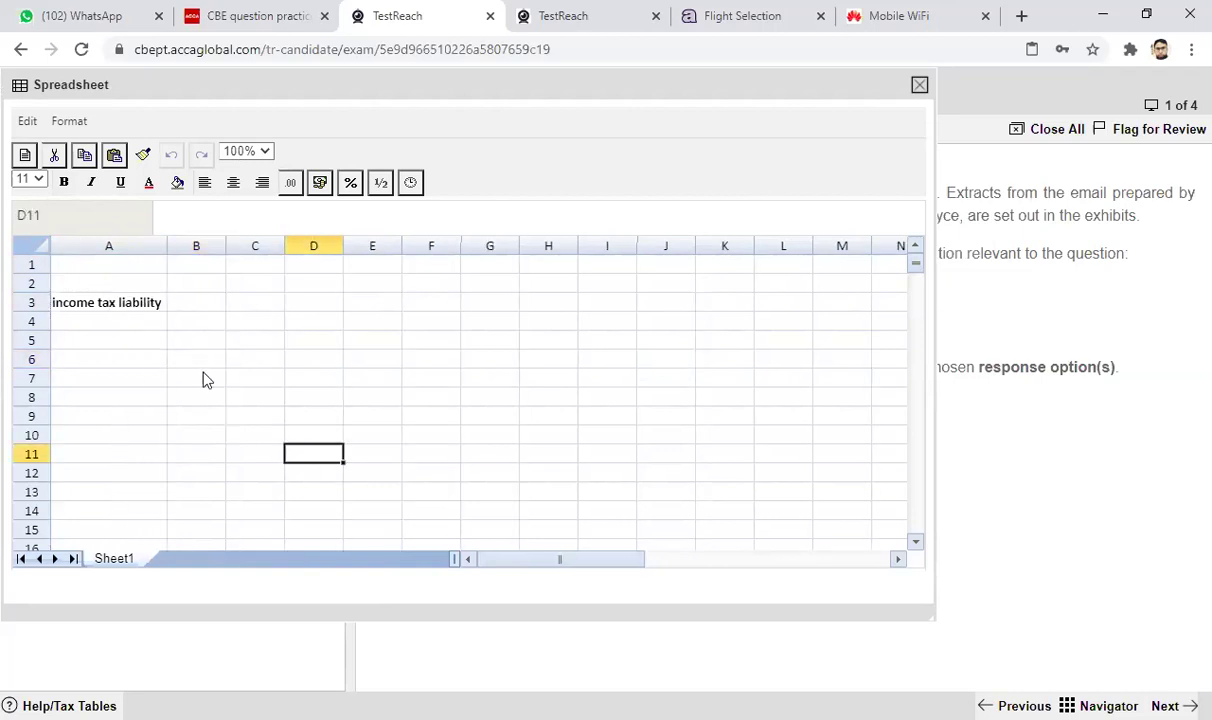
Enter "non saving income" with 35000 in row 5 and "dividend income" with 50000 in row 6, using columns A and B.
left_click(145, 343)
left_click(145, 343)
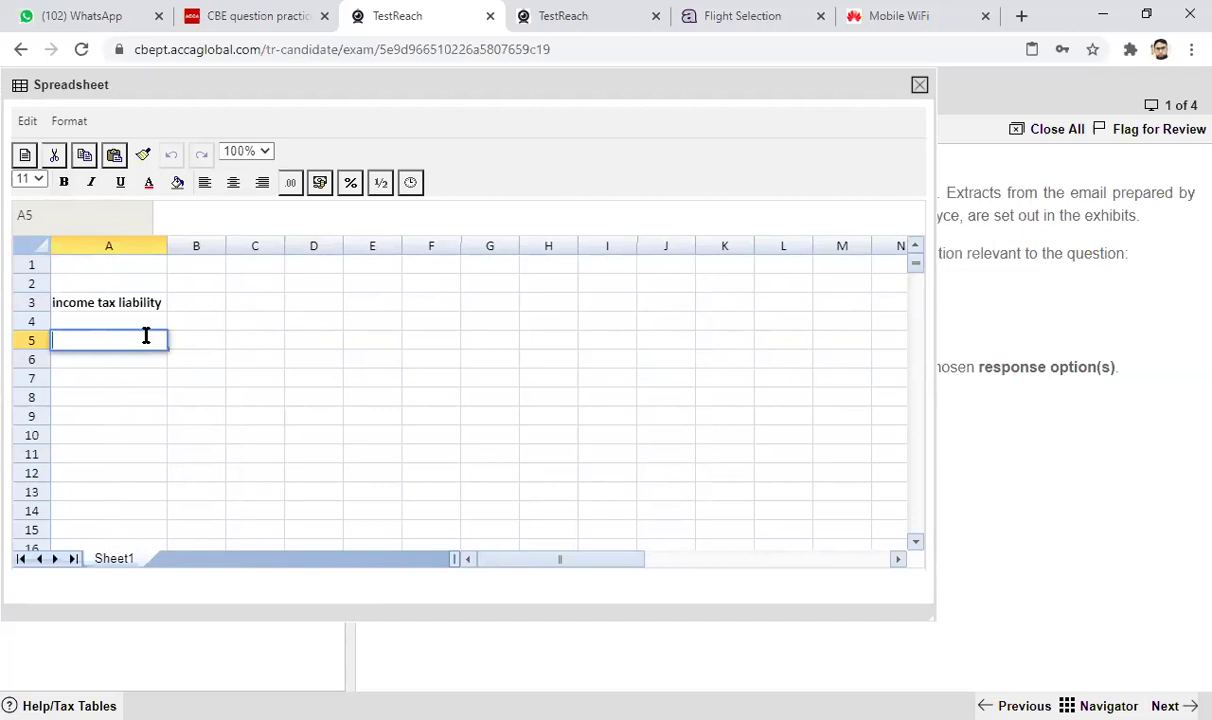
type("non saving income")
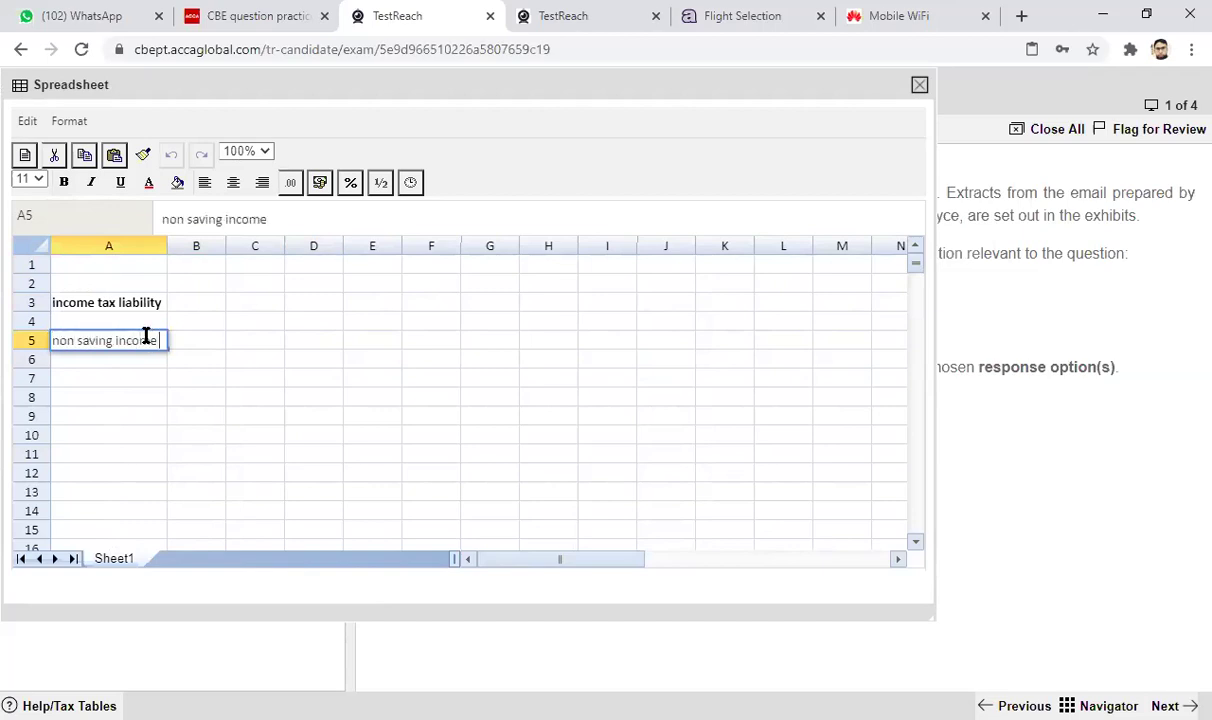
left_click(210, 347)
type("35000")
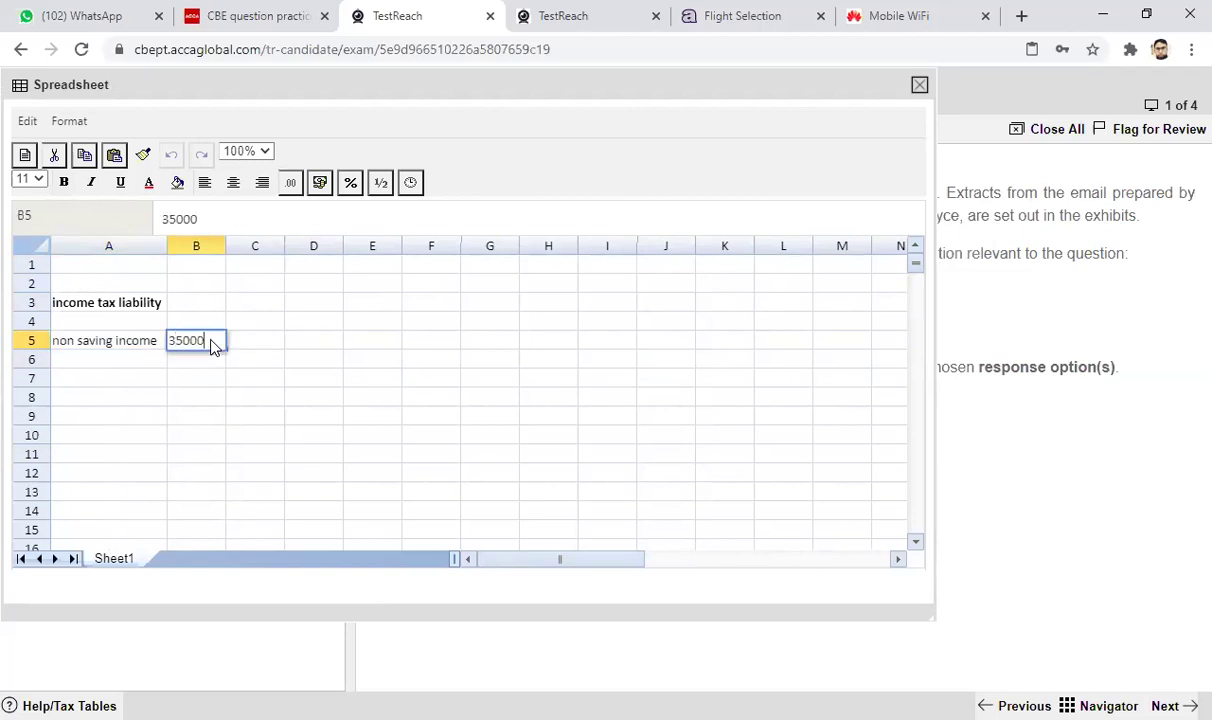
left_click(131, 358)
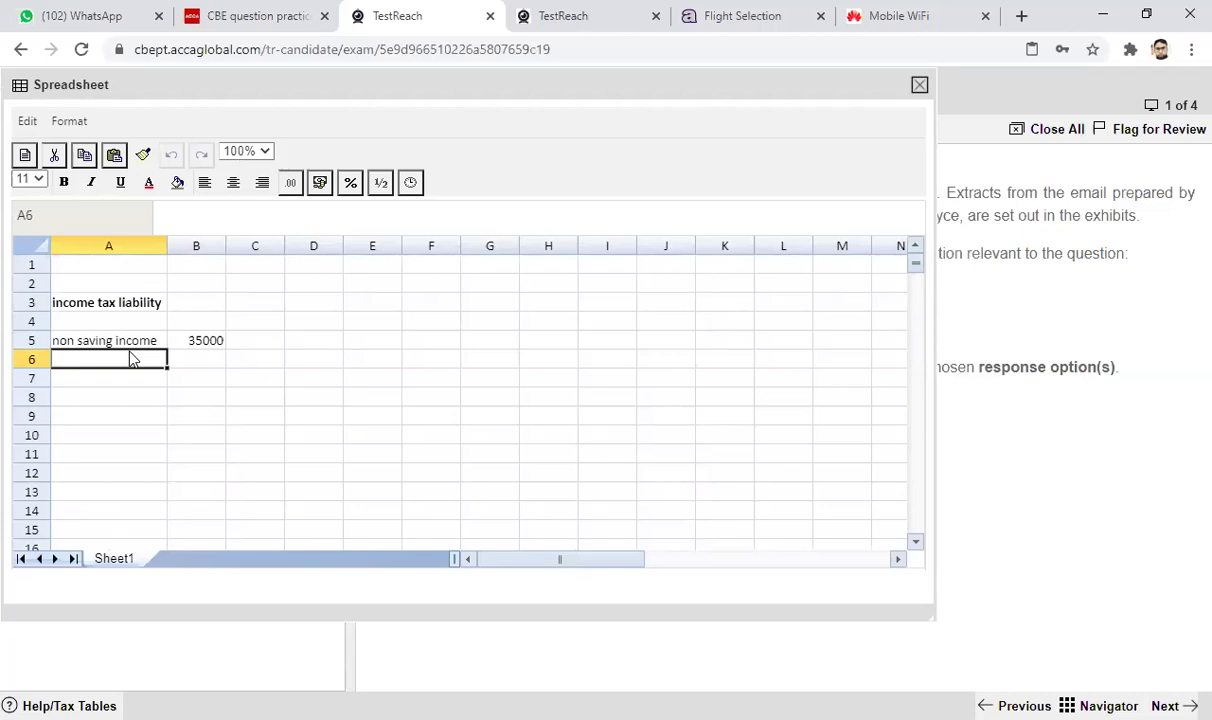
left_click(131, 358)
type("dividend income")
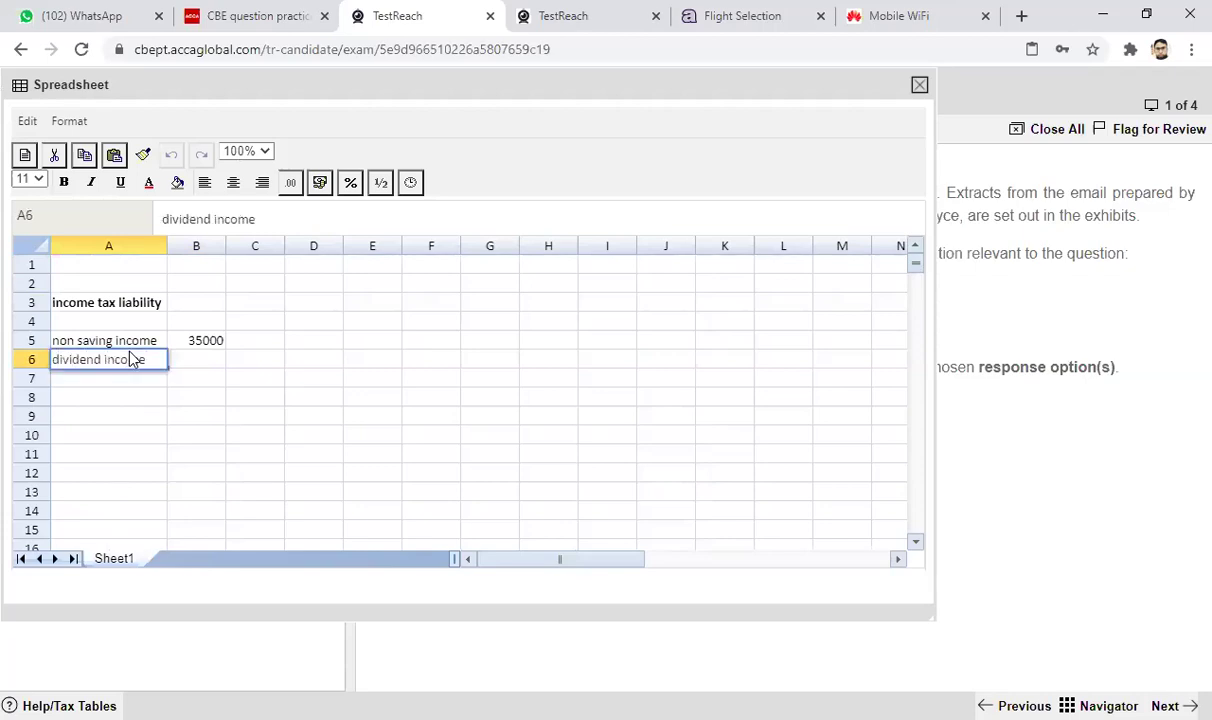
left_click(200, 362)
type("50000")
Label cell A7 "total income", correcting the misspelled entry.
left_click(128, 380)
left_click(128, 380)
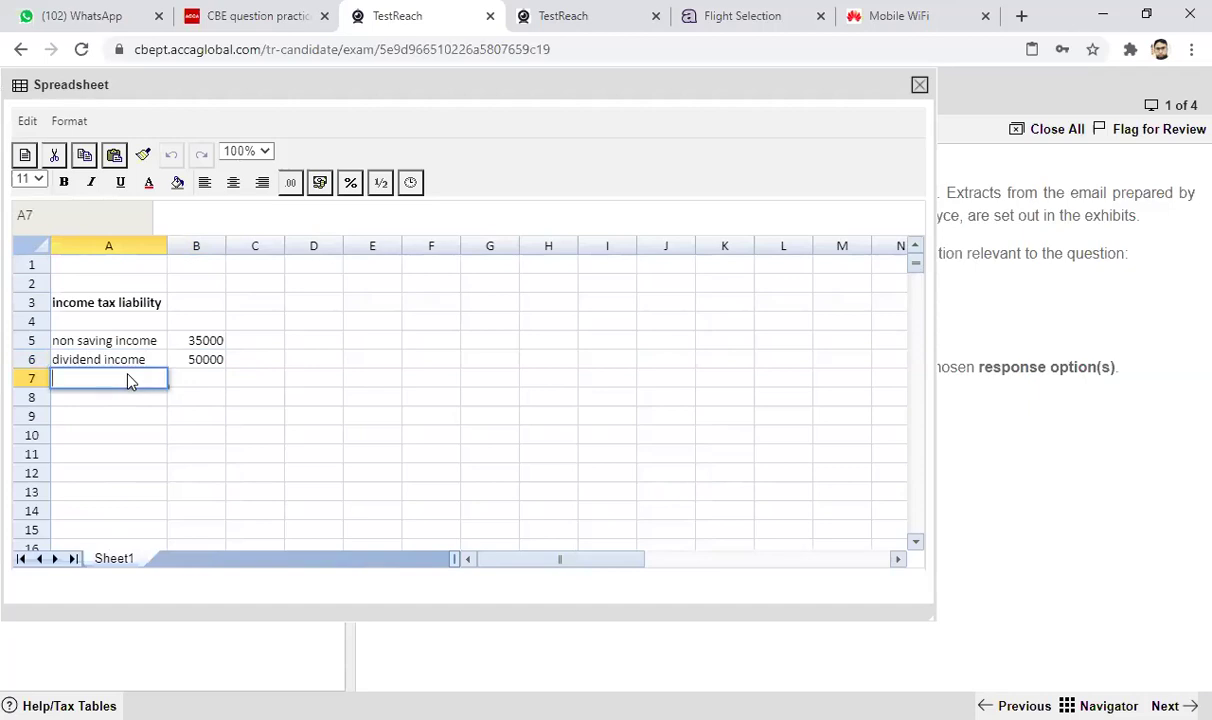
type("total incom e")
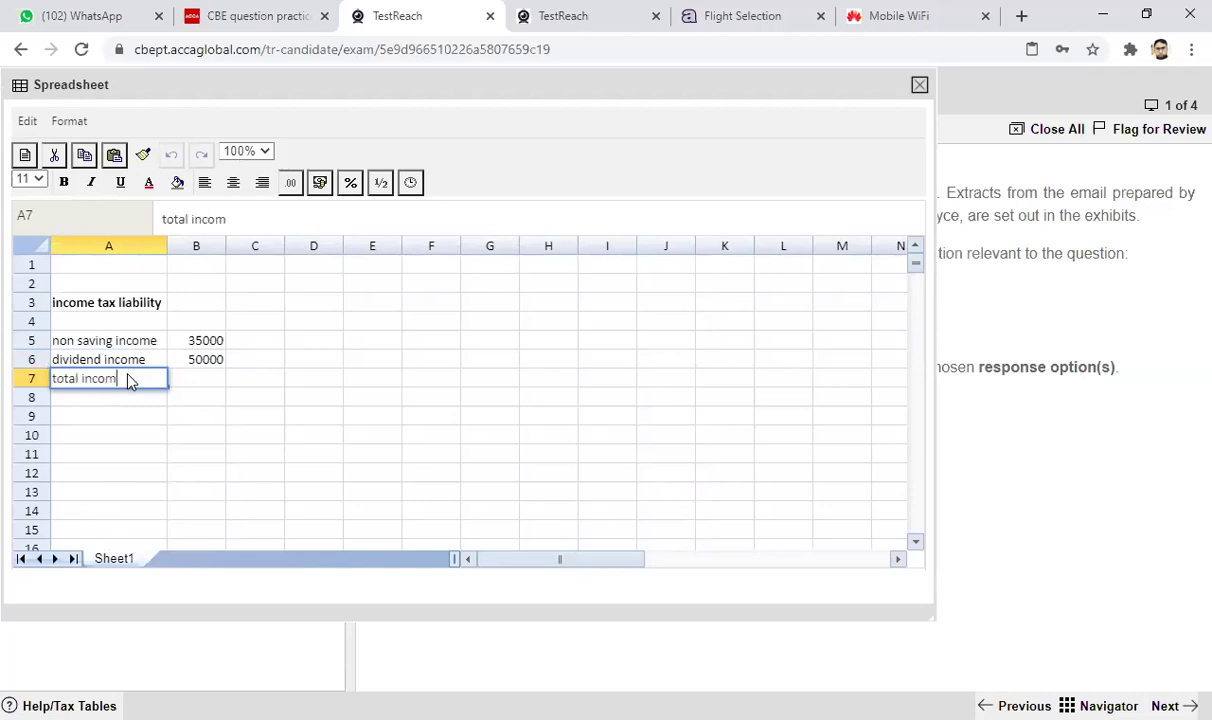
left_click(190, 383)
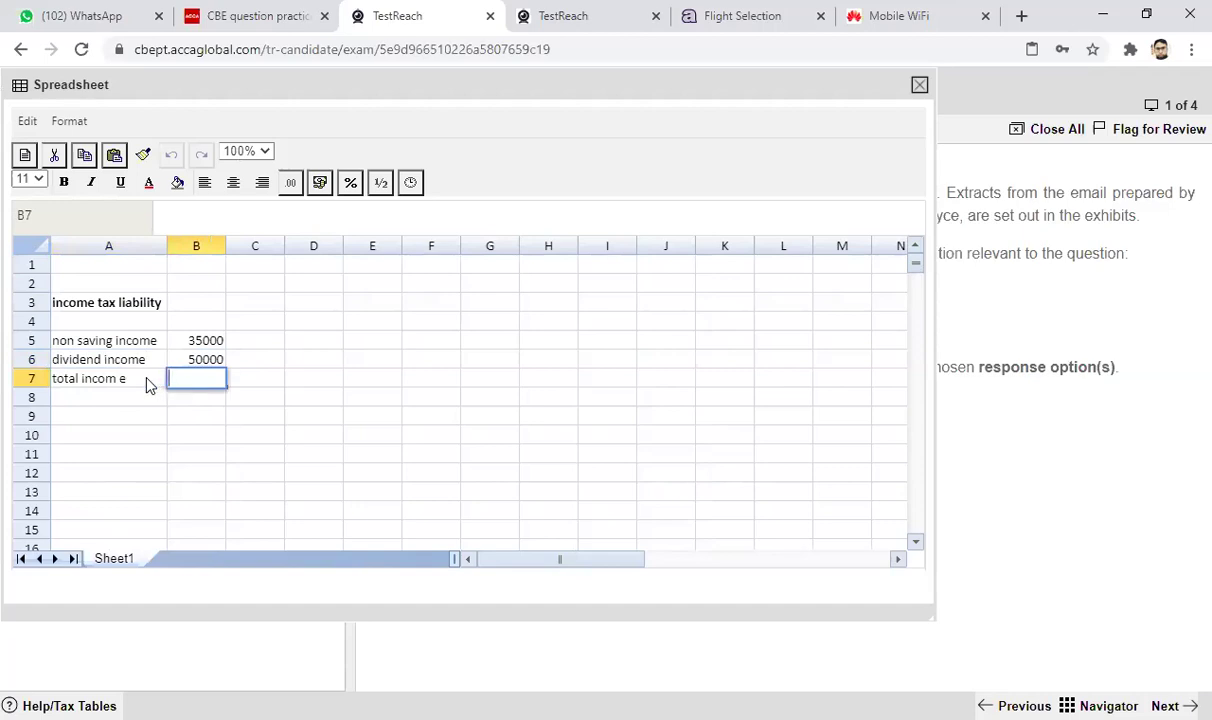
left_click(150, 383)
key("BackSpace")
type("total income")
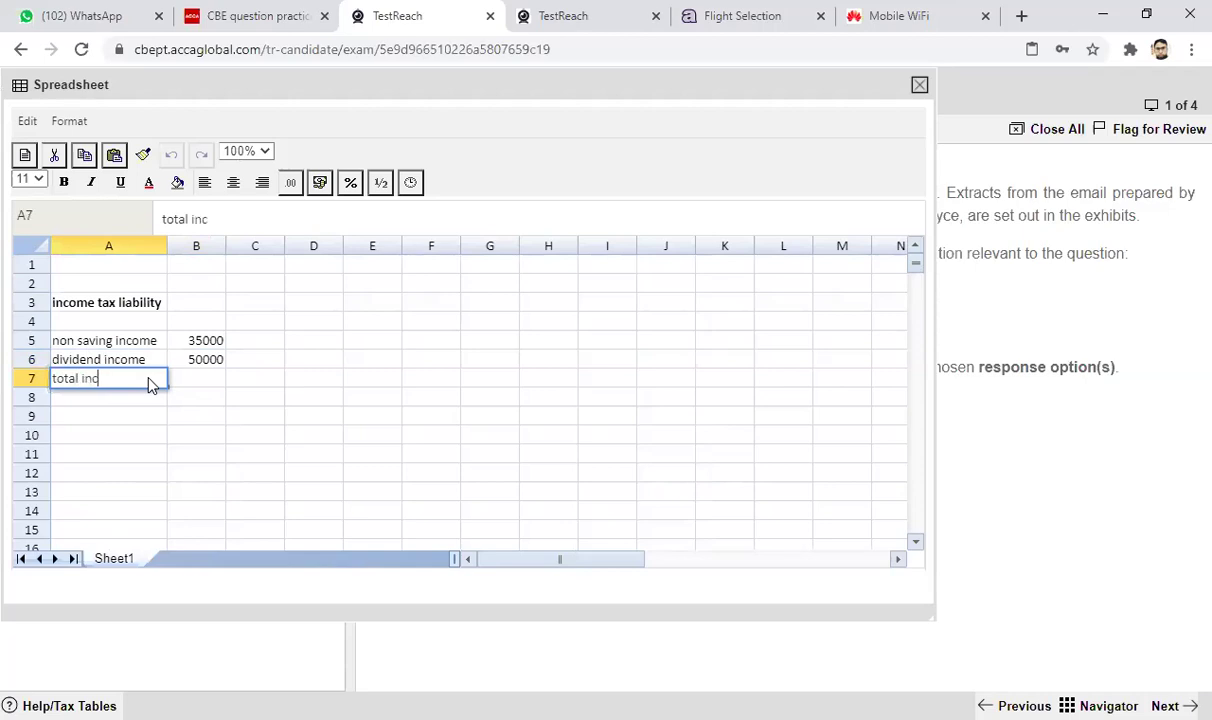
Calculate the total income in cell B7 with the formula =B5+B6.
left_click(190, 386)
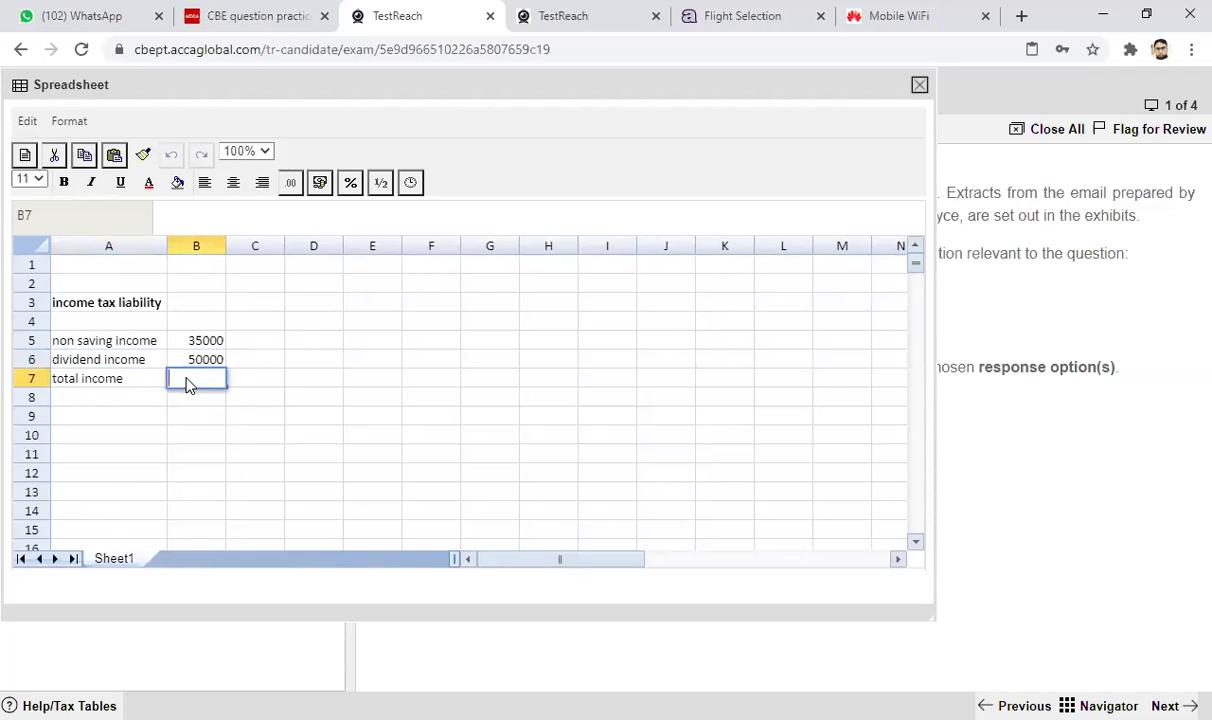
type("=")
left_click(190, 345)
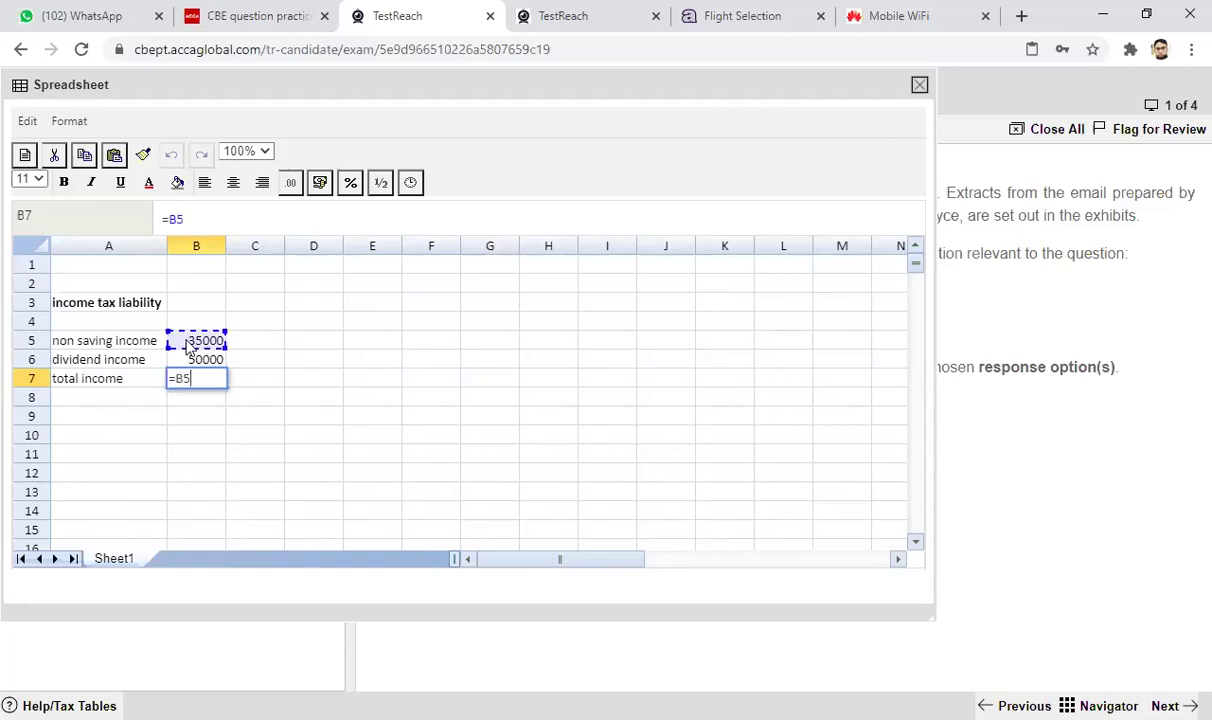
type("+")
left_click(188, 360)
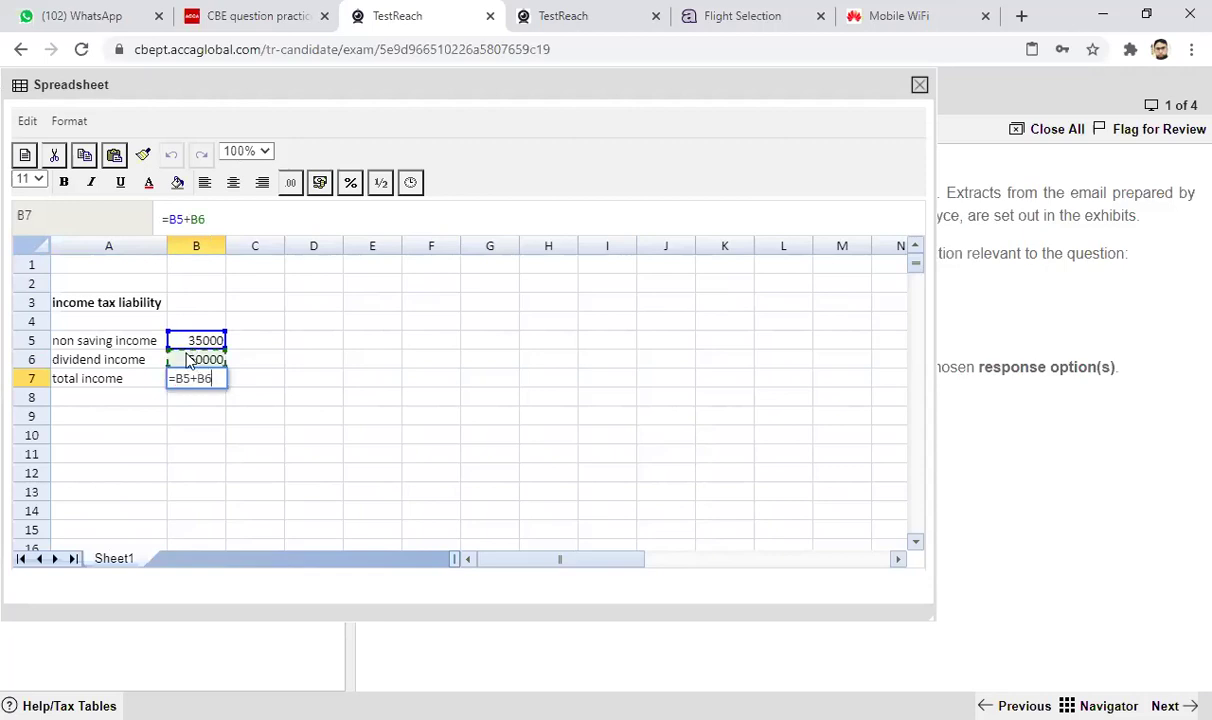
key("Return")
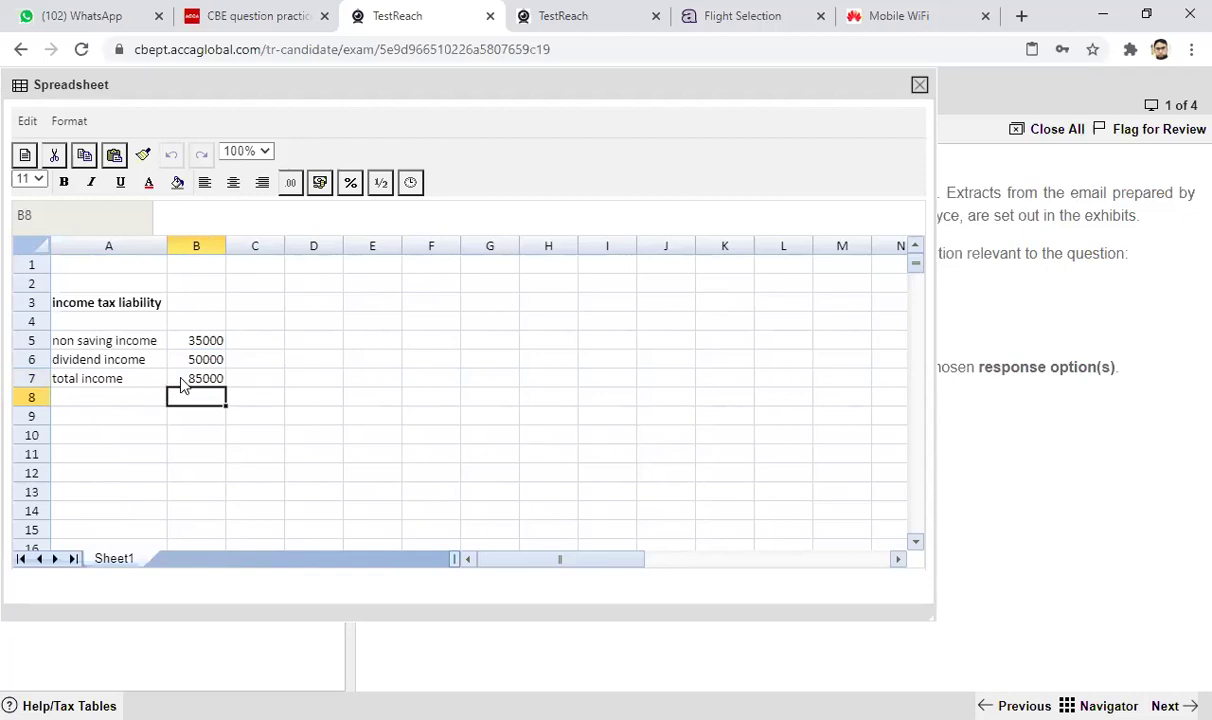
Add a personal allowance row below total income, with "less: PA" in A8 and -12500 in B8.
left_click(182, 386)
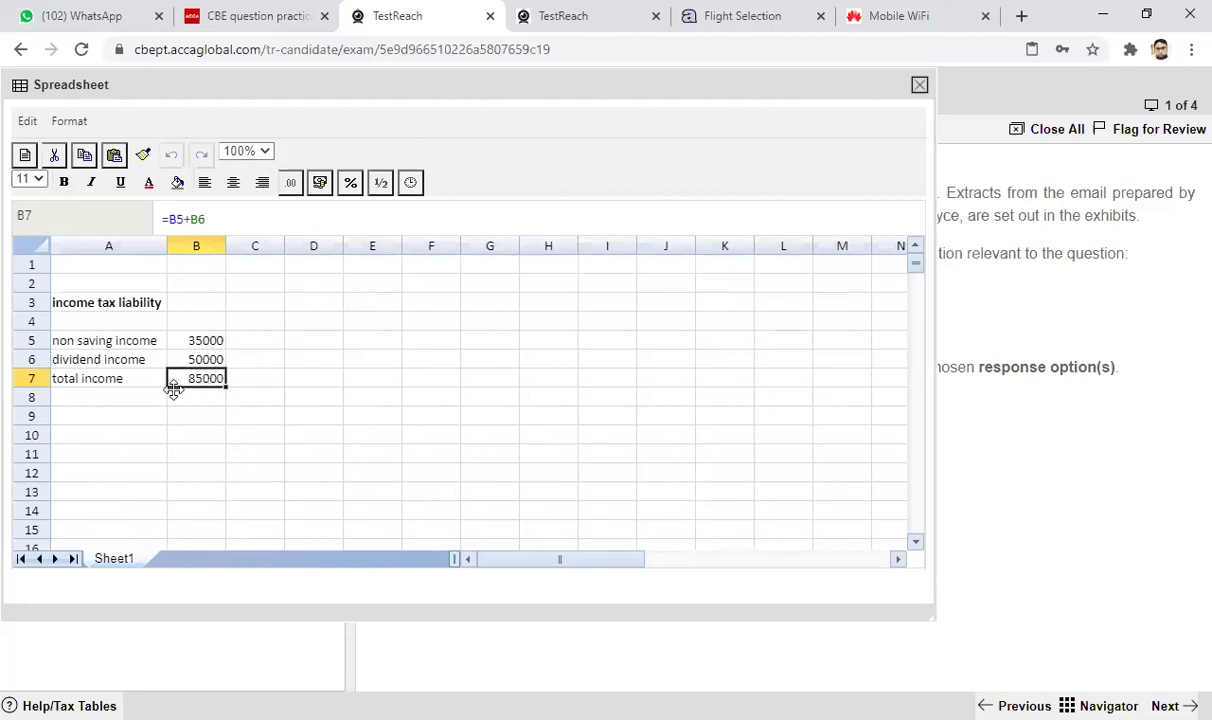
left_click(114, 398)
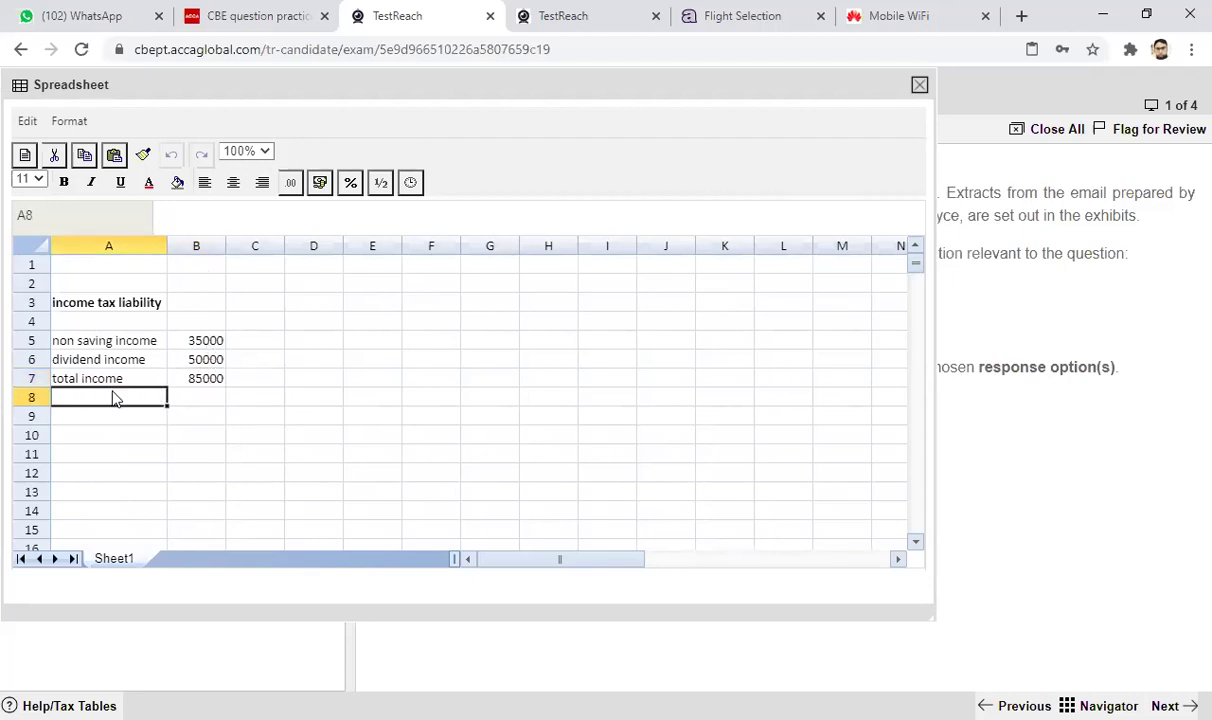
type("les;;")
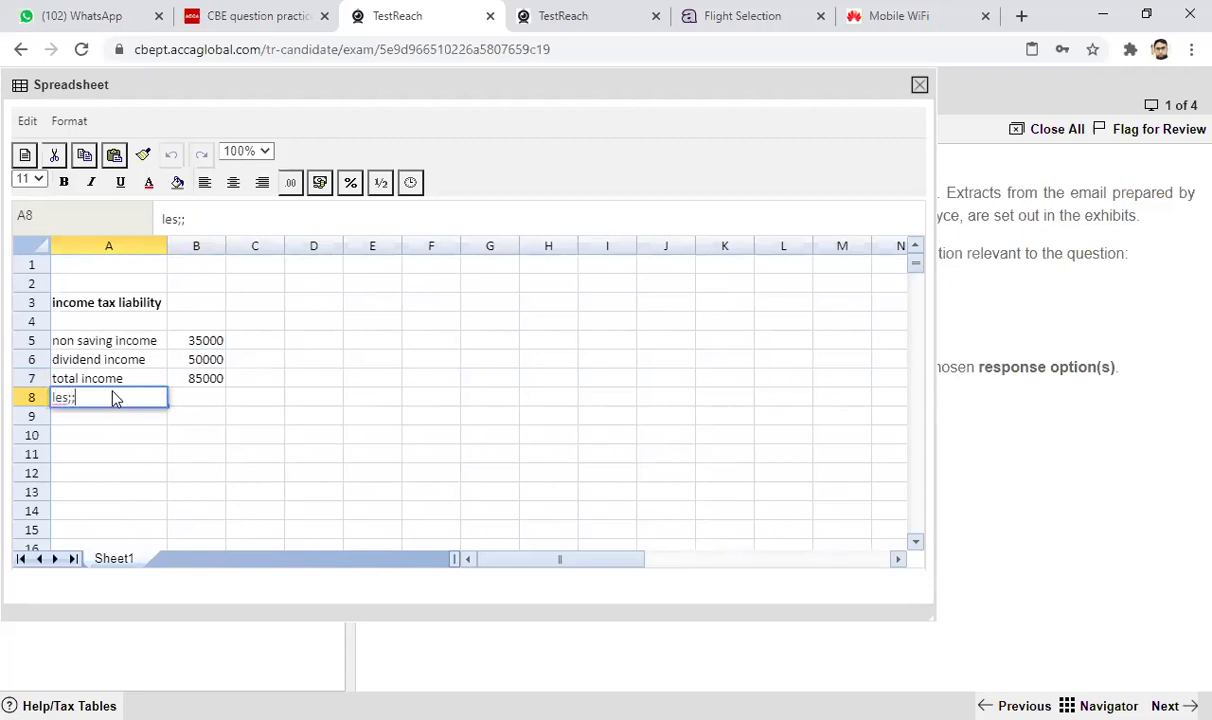
key("BackSpace")
key("BackSpace")
type("s: PA")
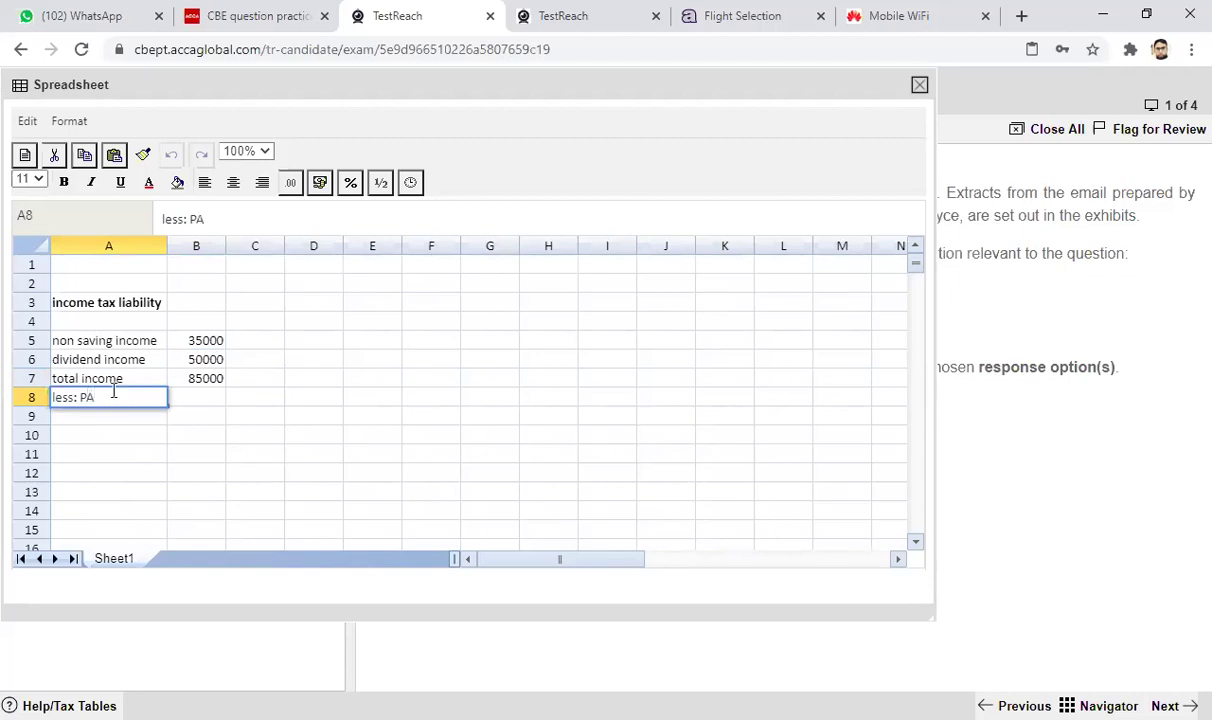
left_click(199, 399)
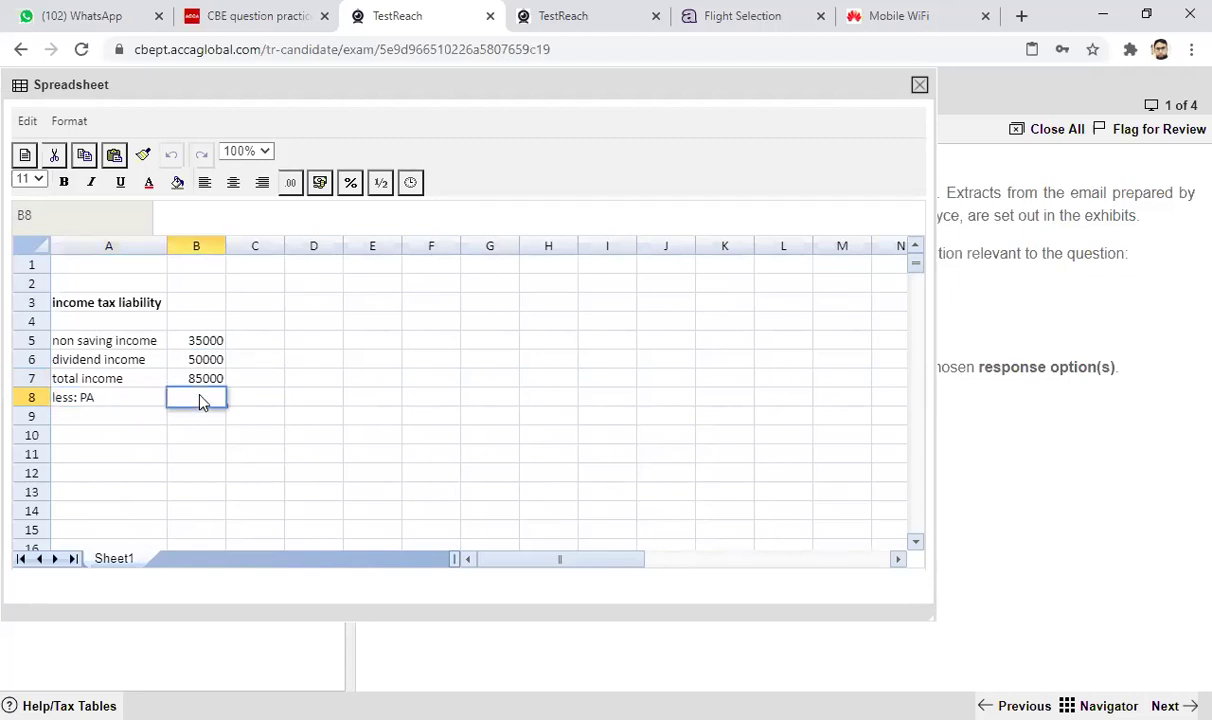
type("-12500")
key("Return")
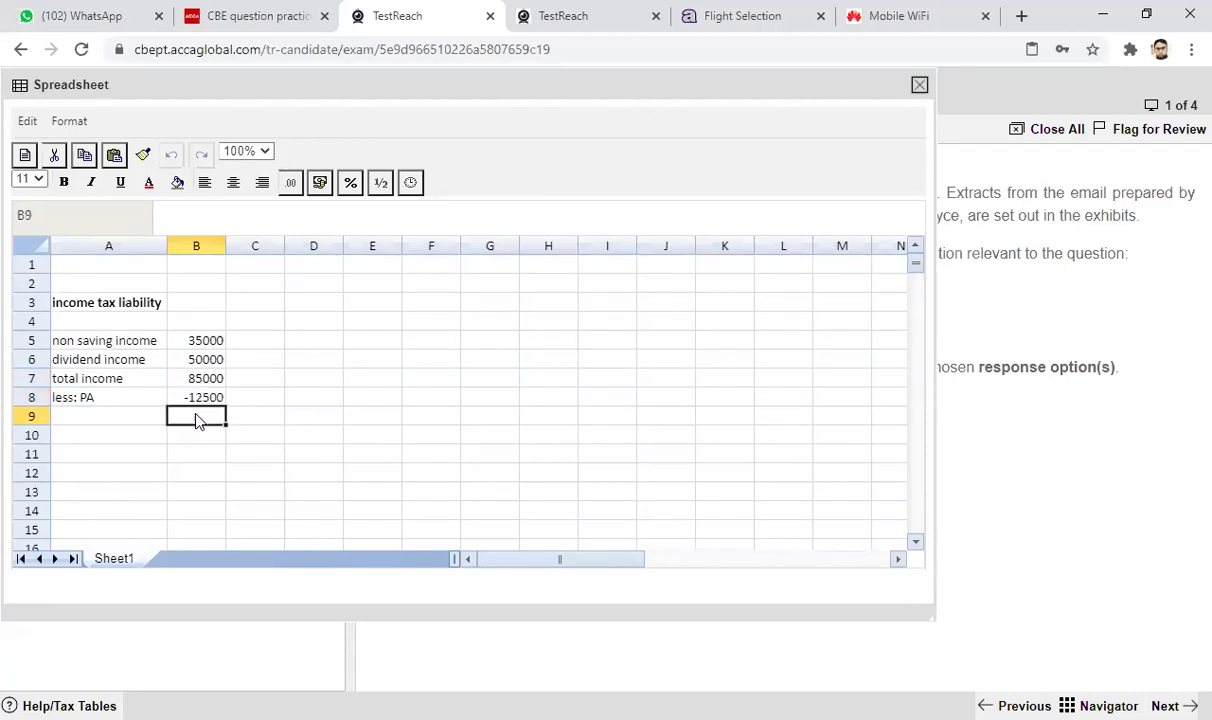
Label cell A9 "taxable income".
left_click(81, 415)
type("ta")
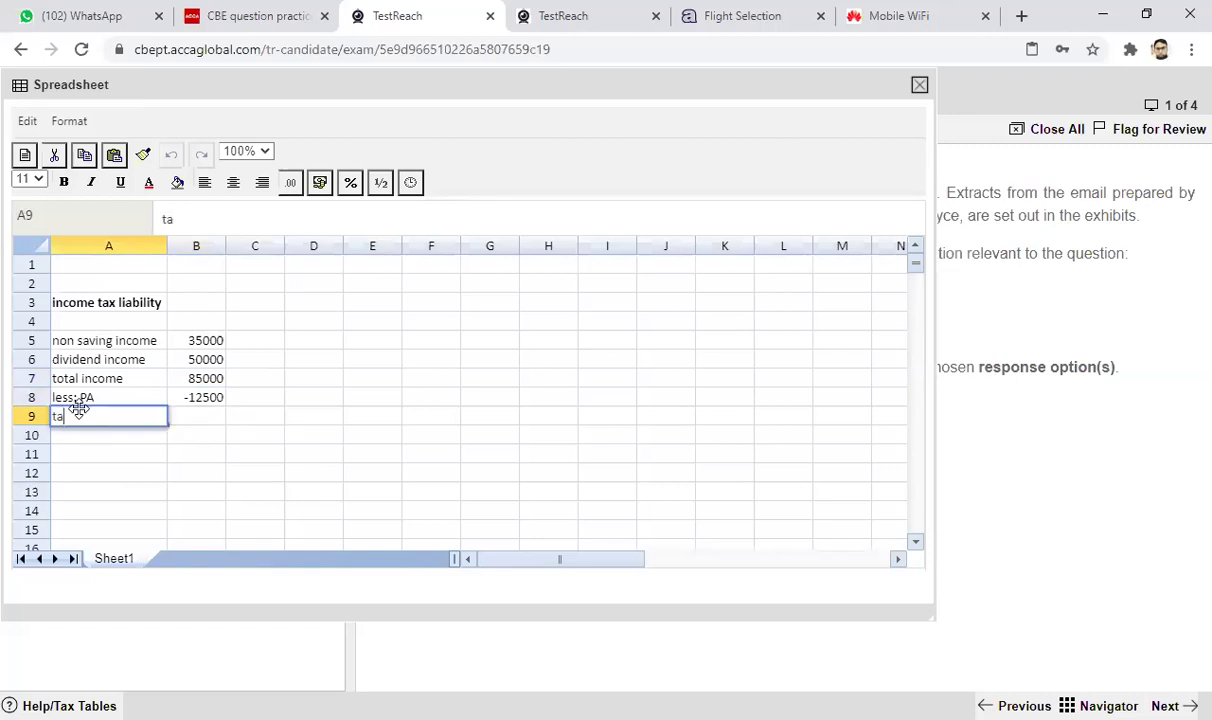
type("xable income")
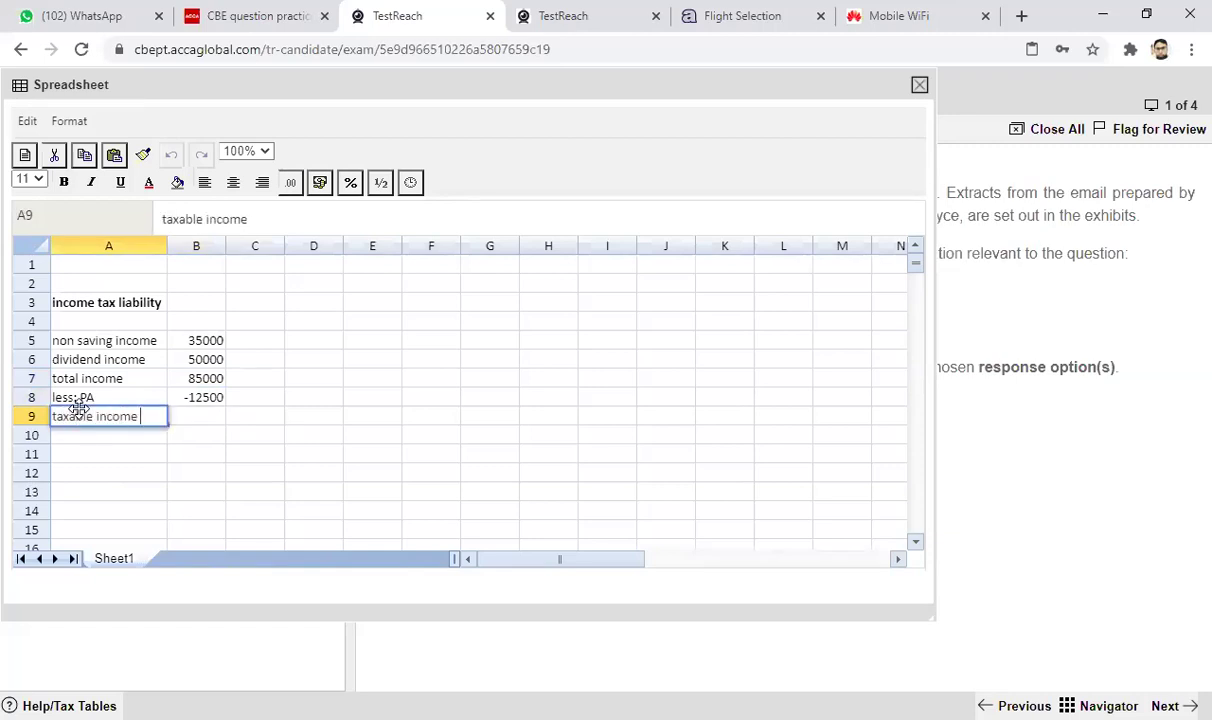
Calculate the taxable income in cell B9 with the formula =SUM(B7:B8).
left_click(203, 419)
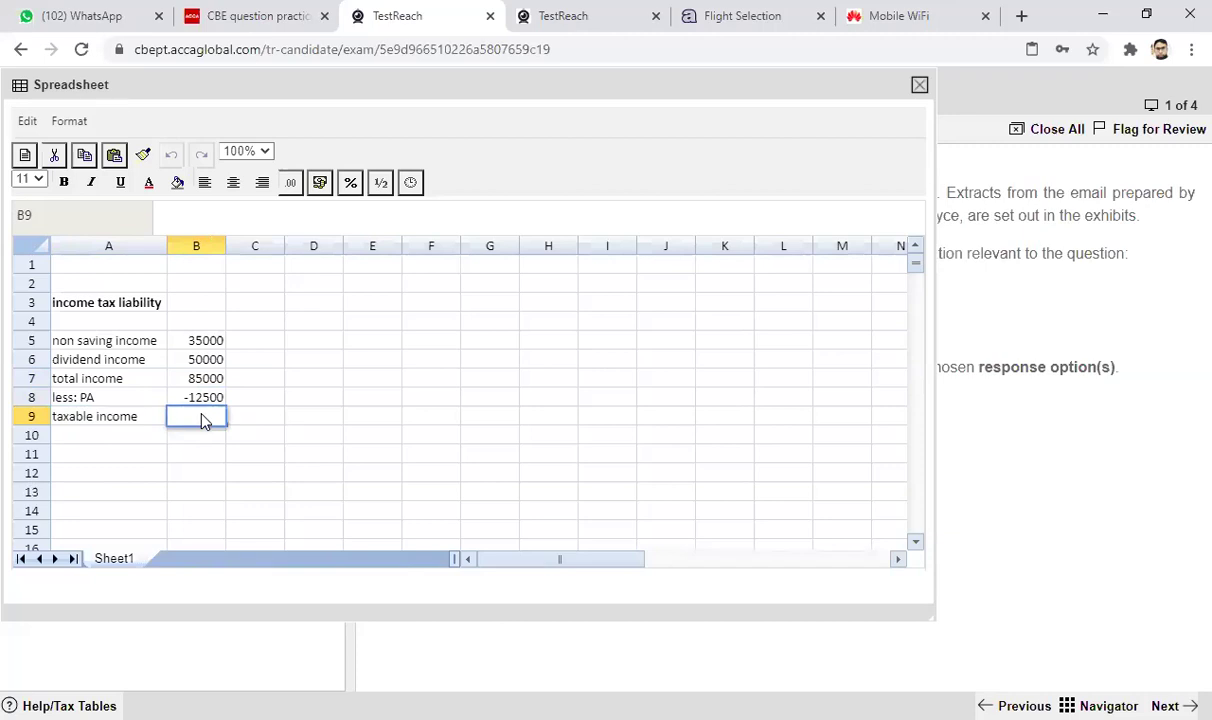
type("=")
left_click(197, 381)
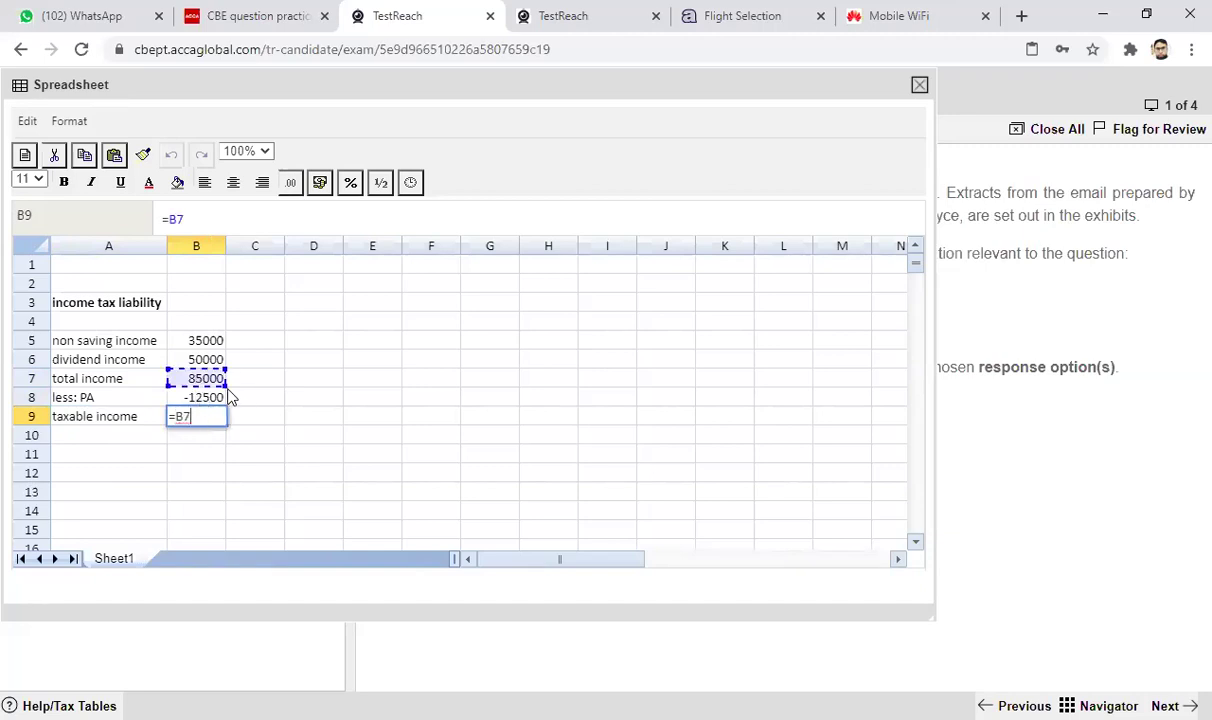
key("BackSpace")
key("BackSpace")
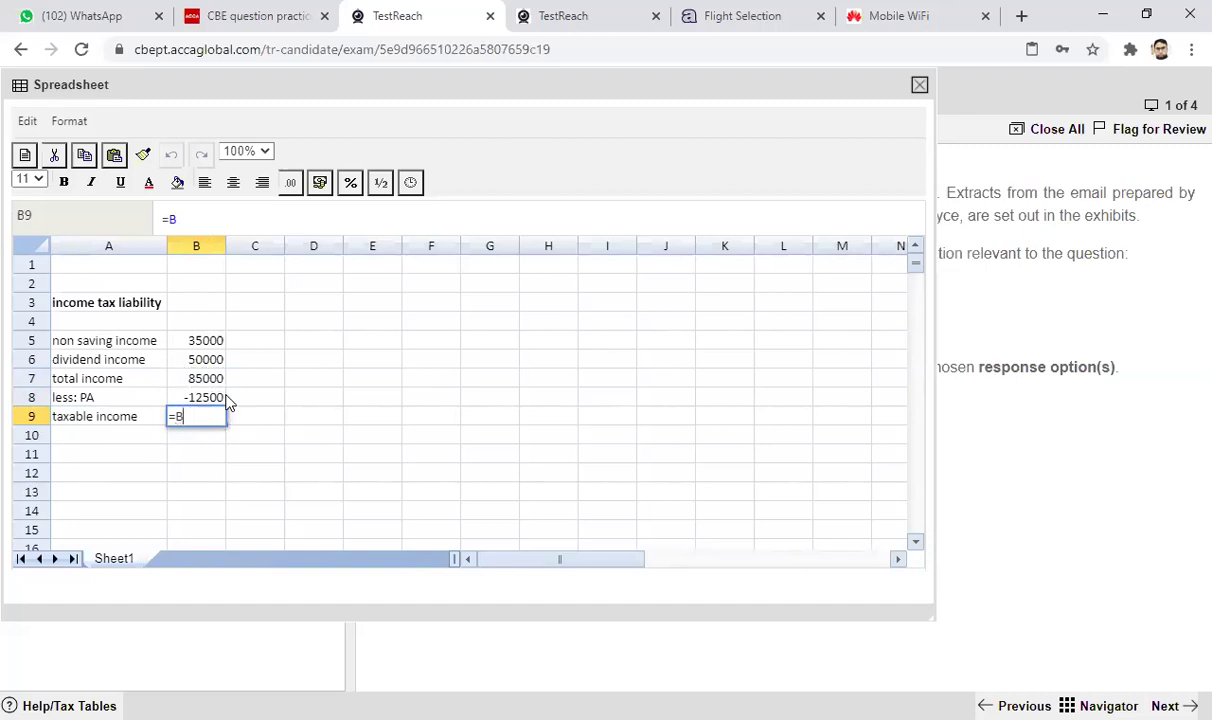
type("sum(")
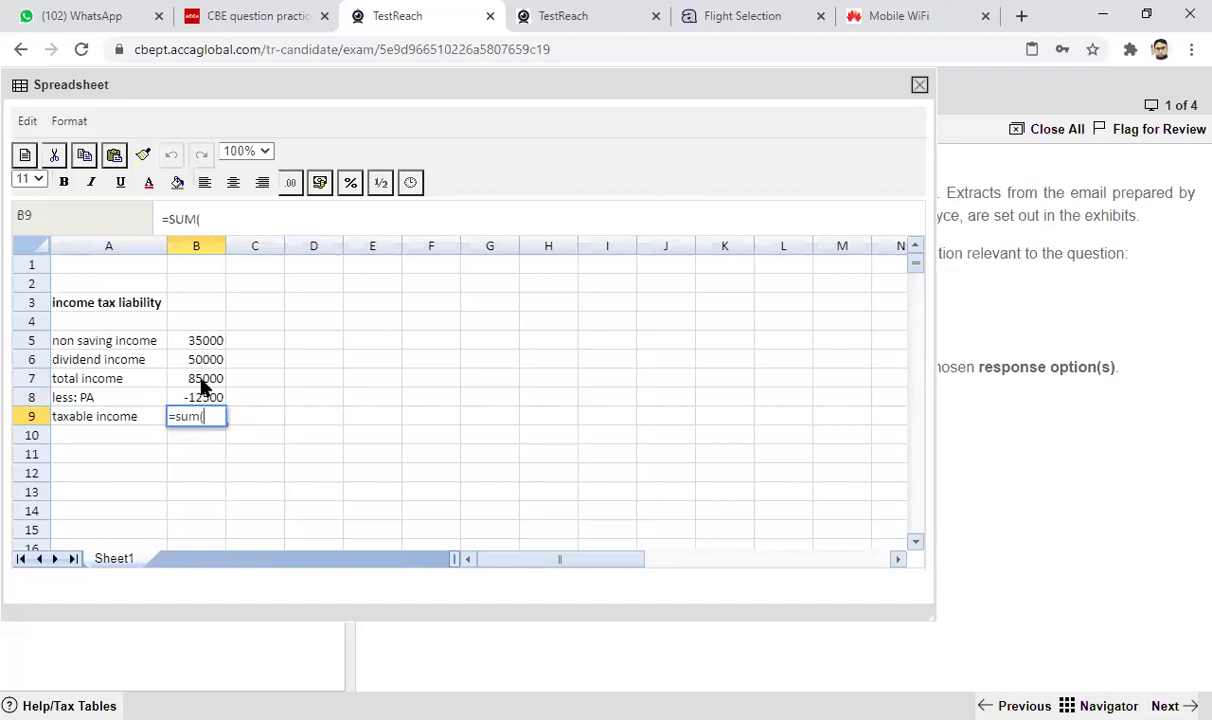
left_click(204, 380)
left_click_drag(221, 387, 223, 400)
type(")")
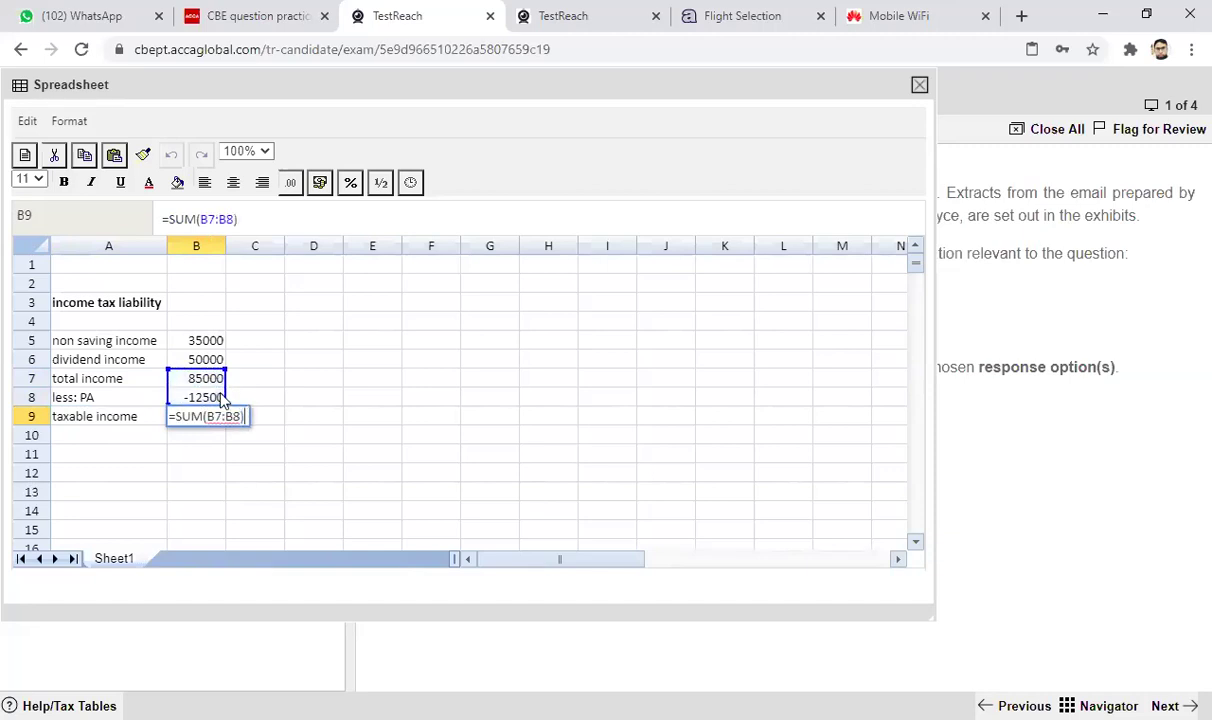
key("Return")
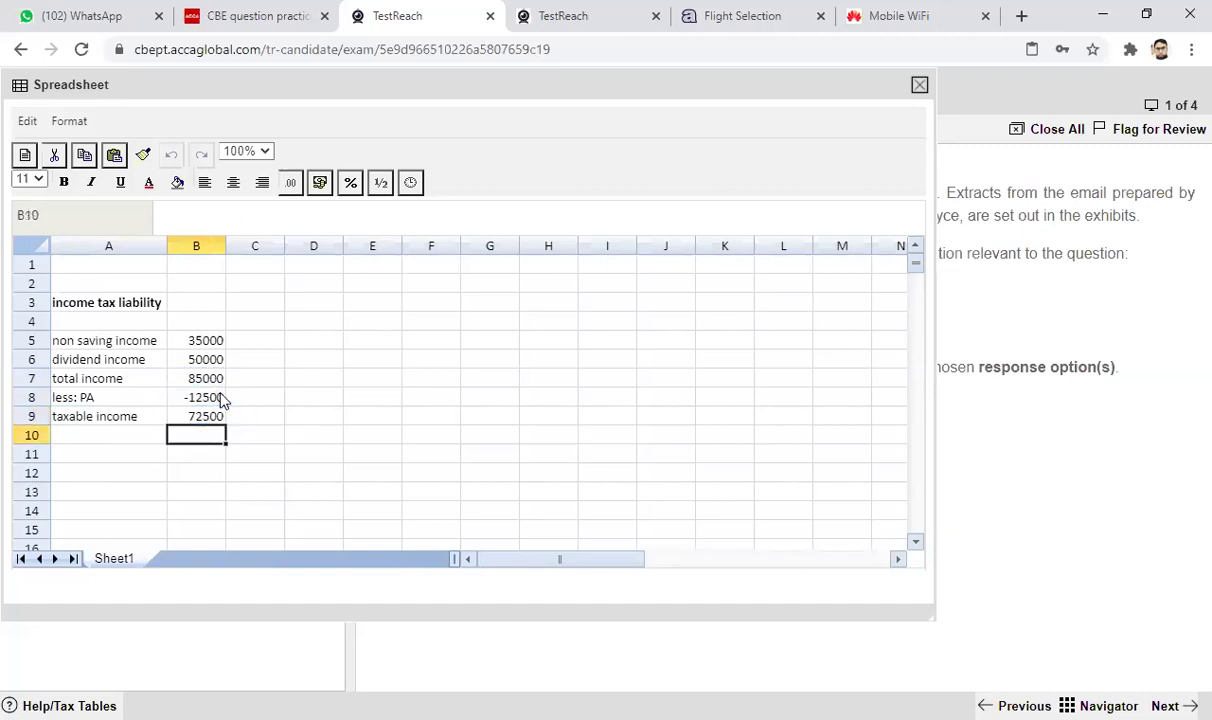
Enter the section heading "income tax computation" in cell A11, leaving row 10 blank.
left_click(117, 454)
type("in")
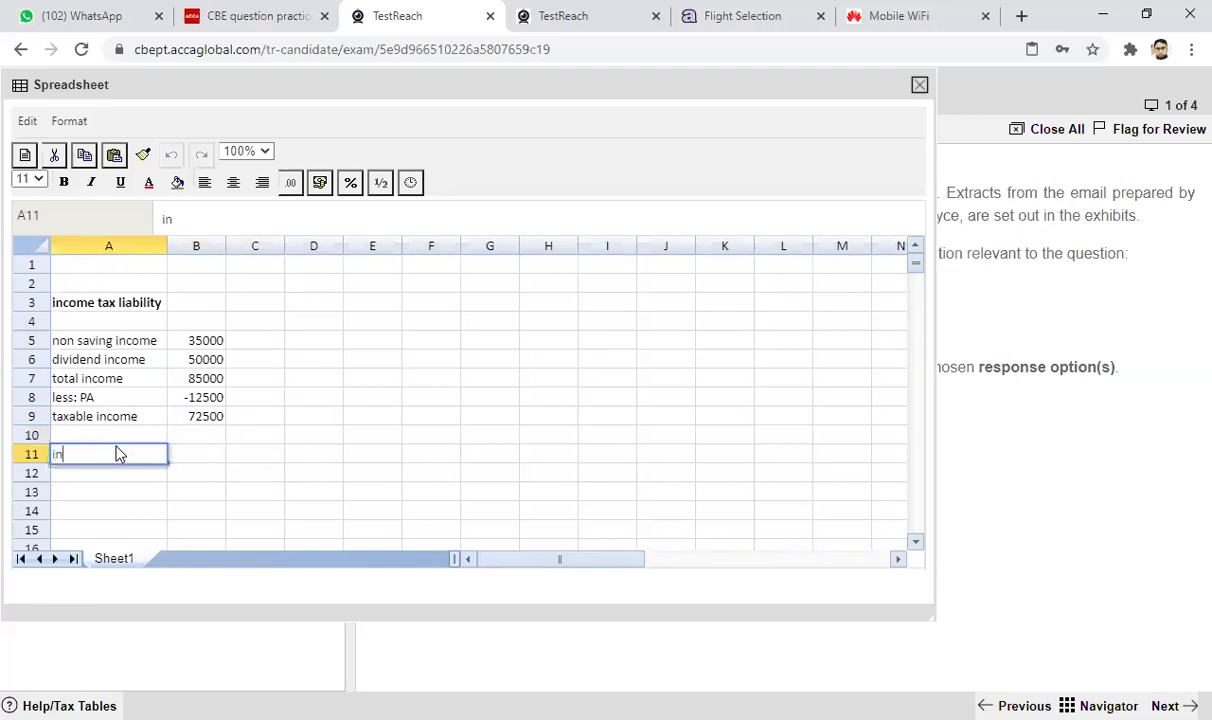
type("come tax comp")
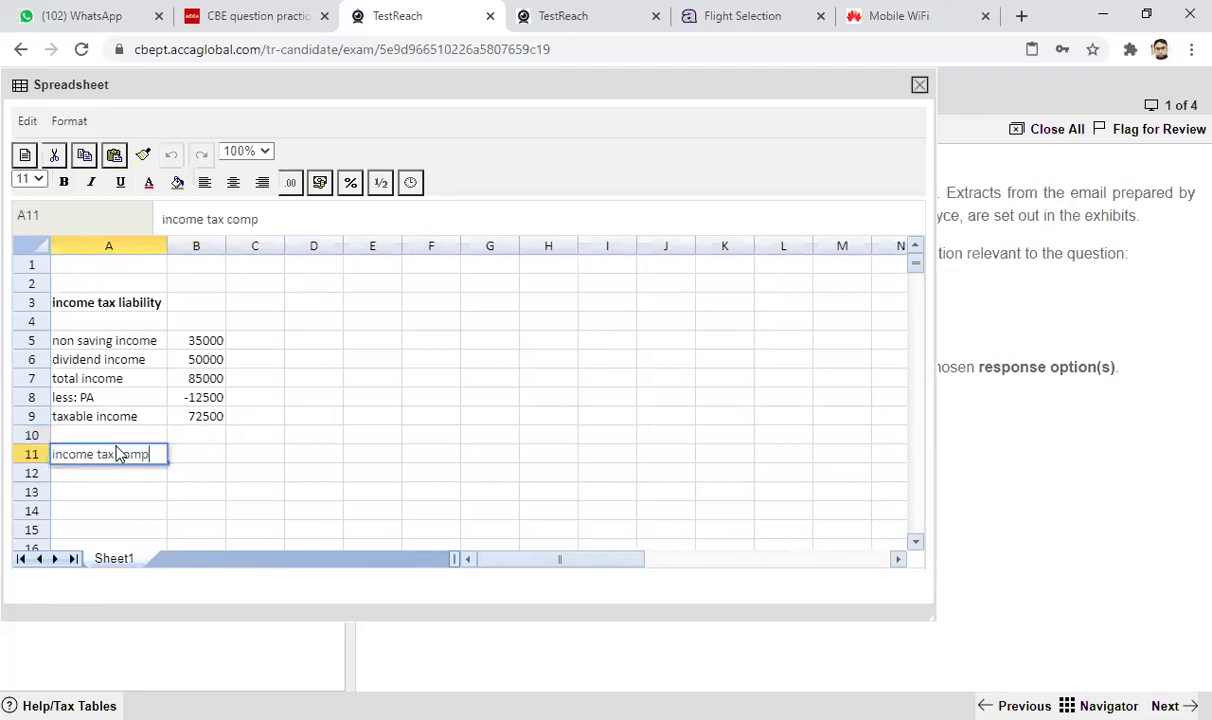
type("utation")
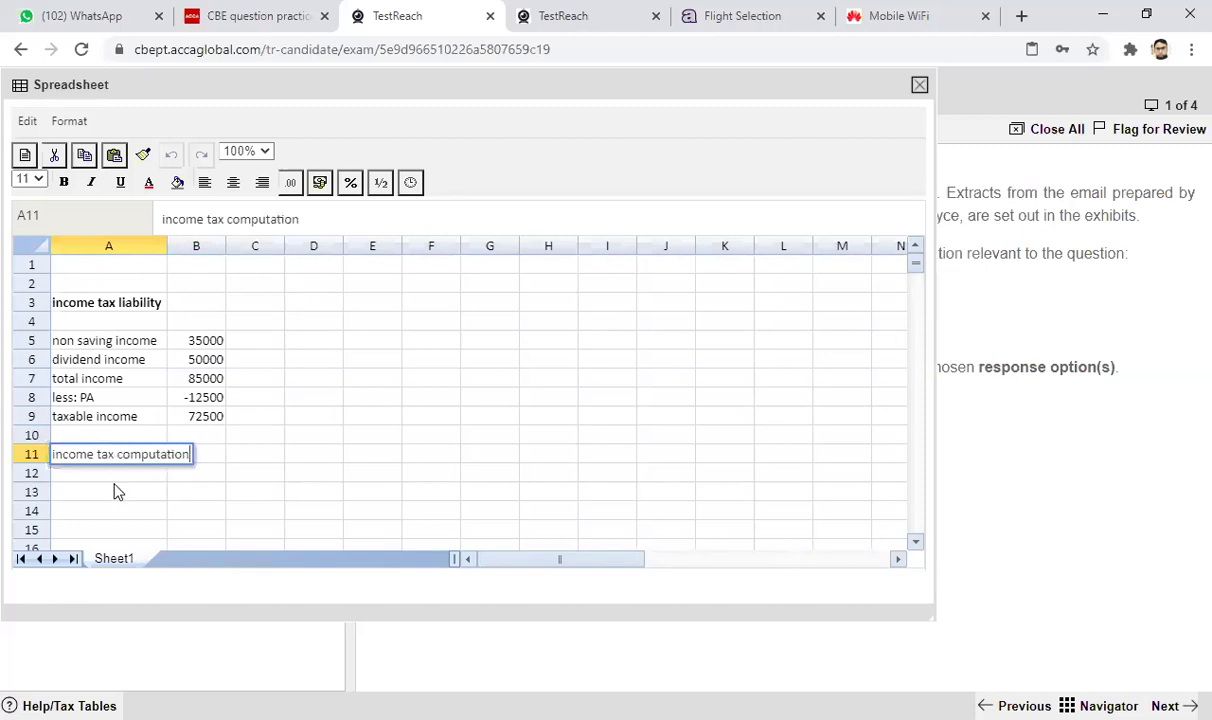
Make the "income tax computation" heading in A11 bold and widen columns A and B so it fits.
key("Return")
left_click(97, 459)
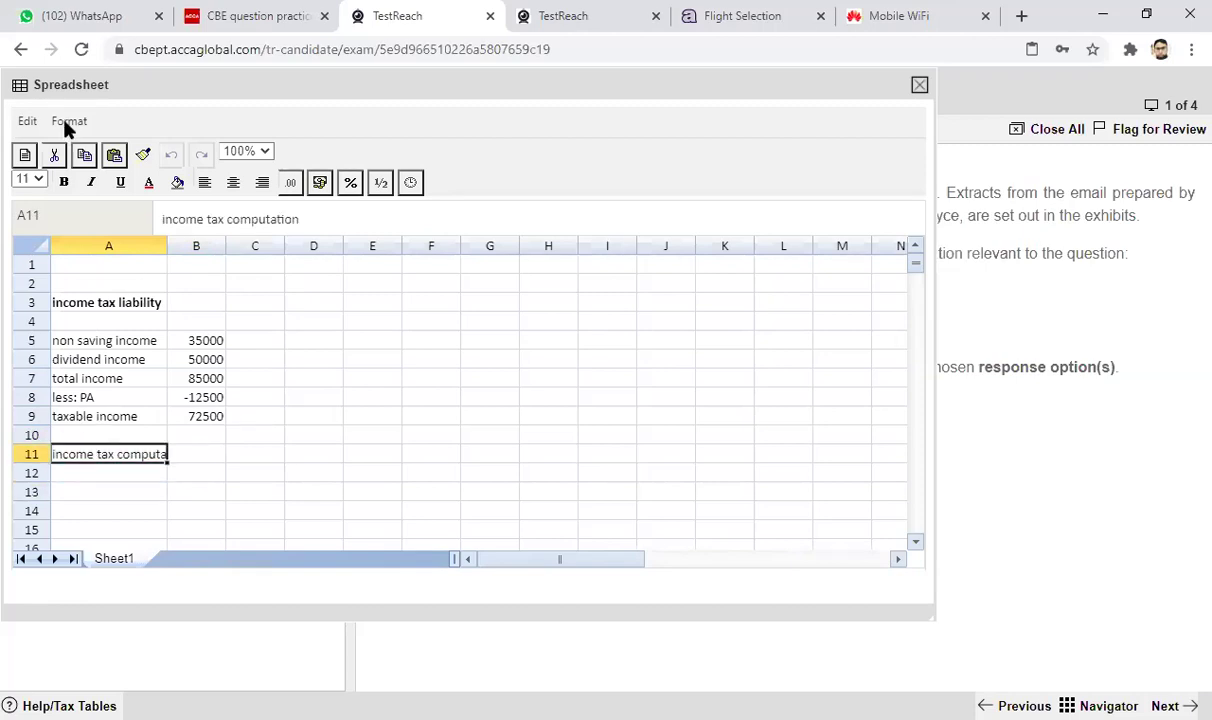
left_click(64, 182)
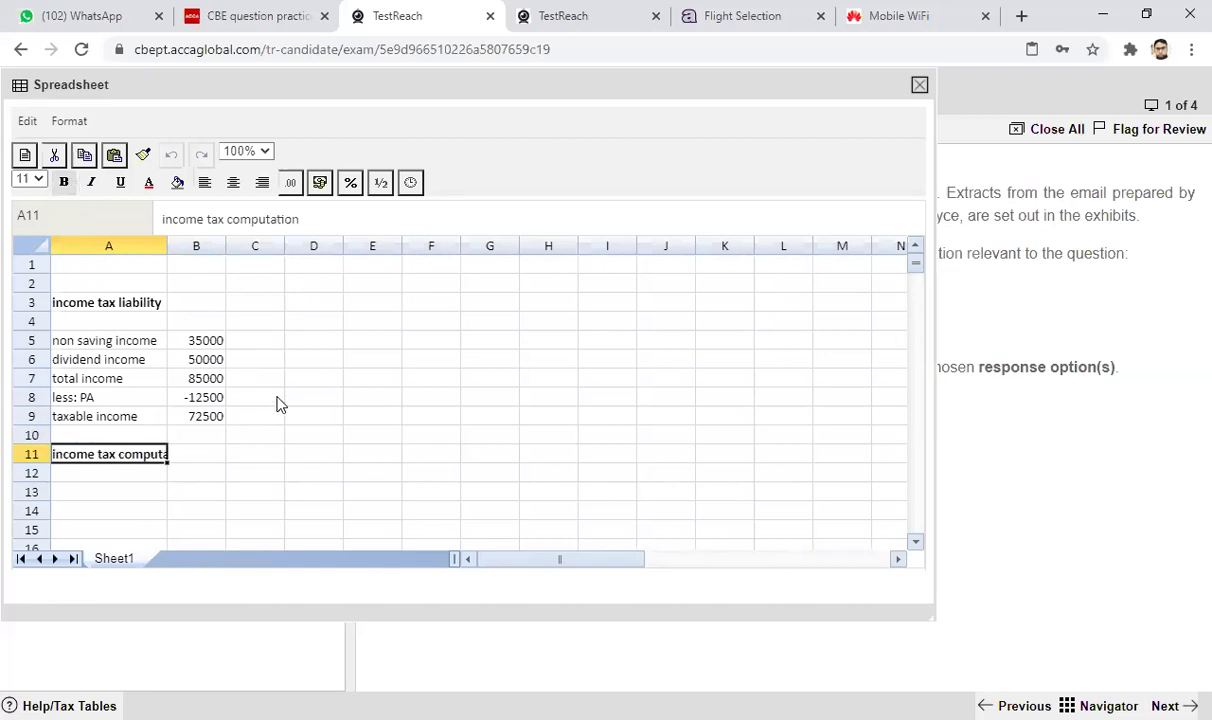
left_click(315, 488)
left_click_drag(167, 245, 305, 250)
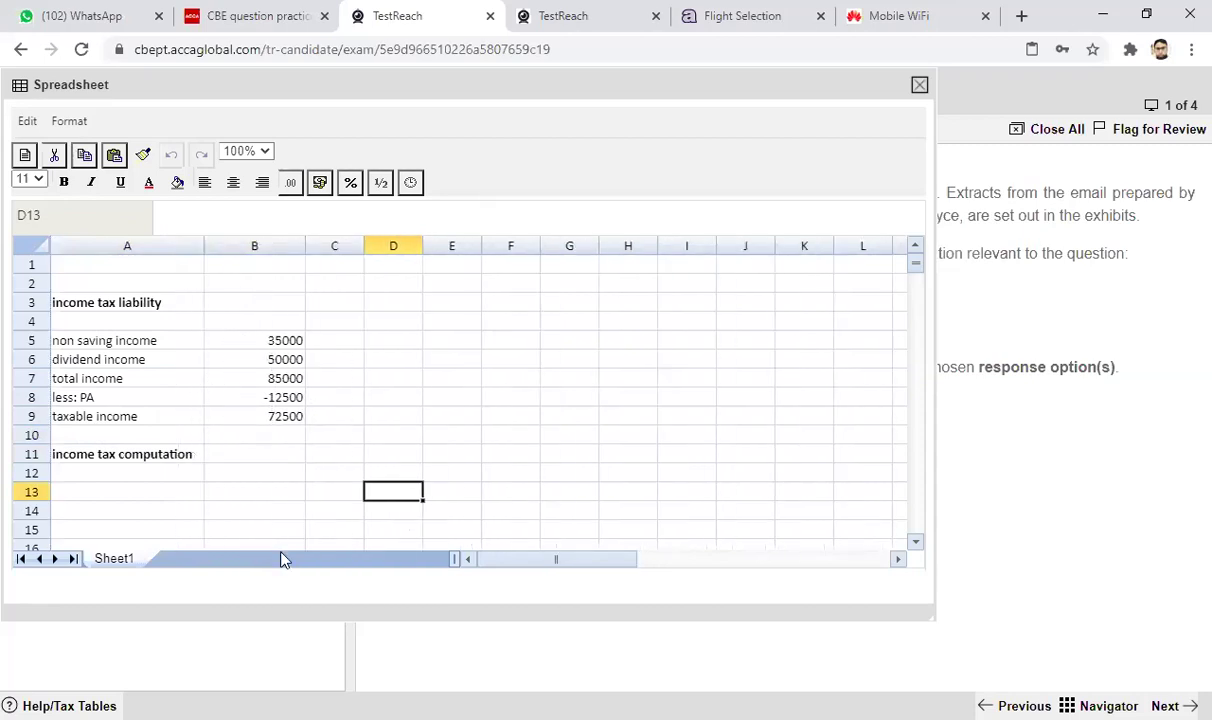
Apply the 0.00 custom number format to cell B15.
left_click(240, 532)
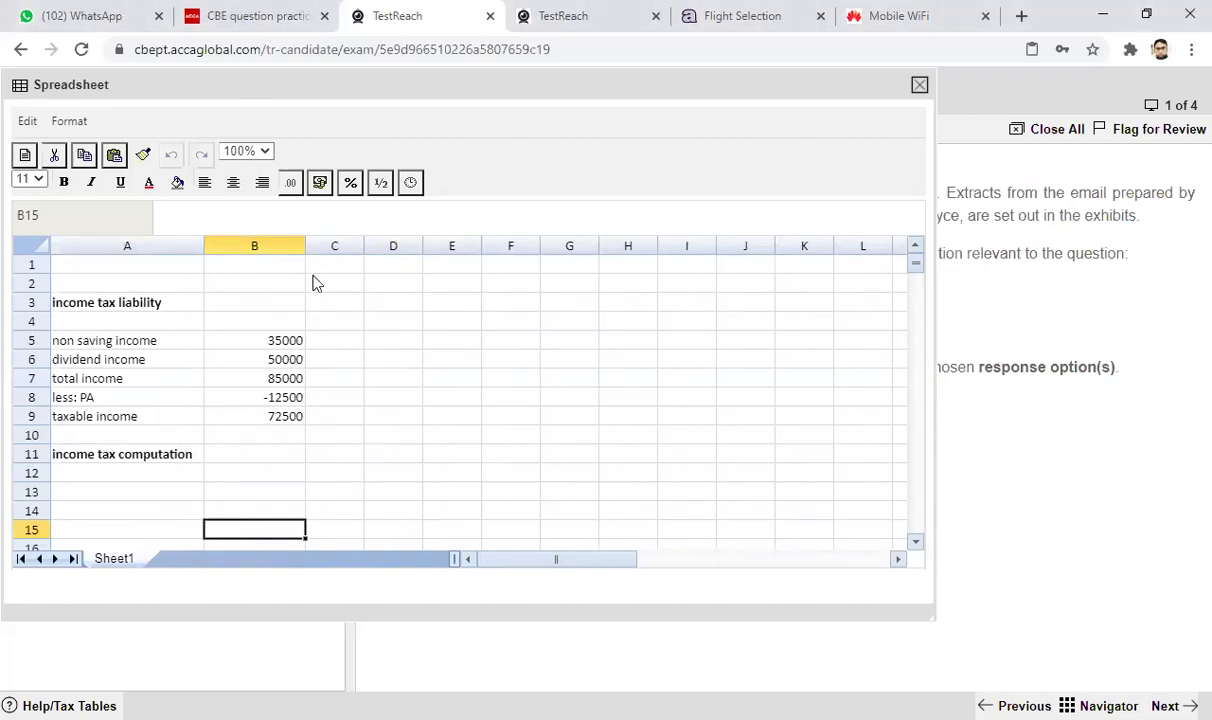
left_click(292, 183)
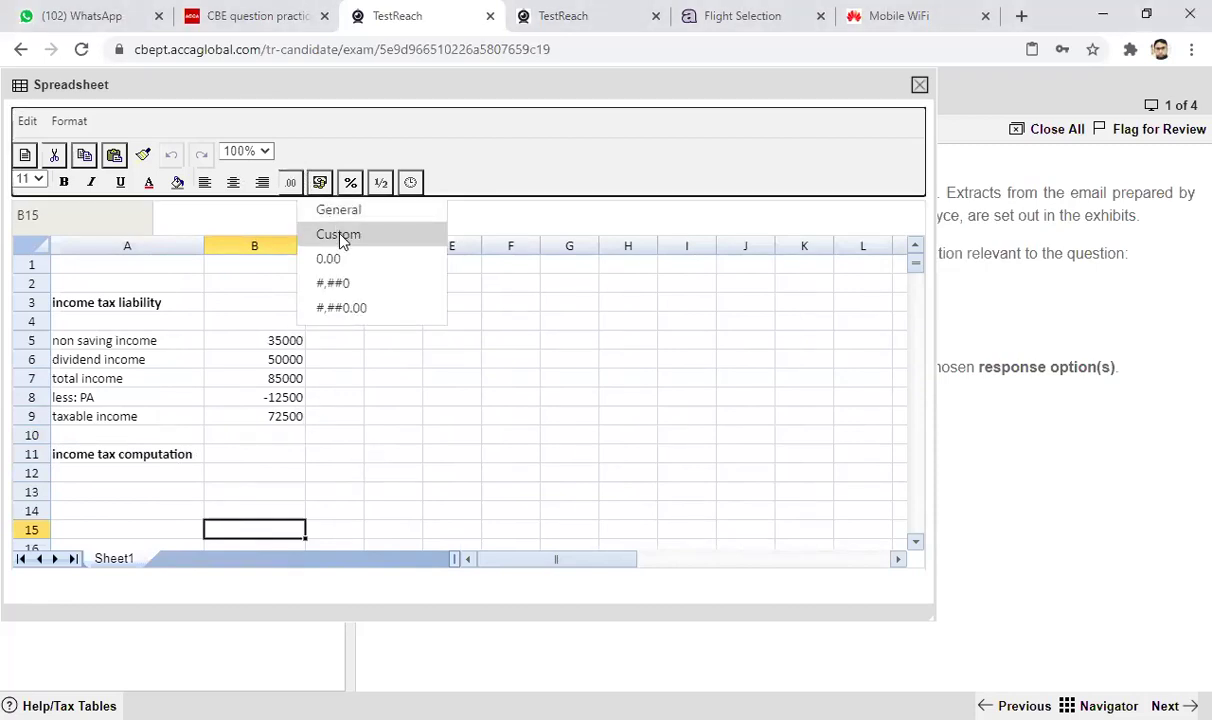
left_click(340, 236)
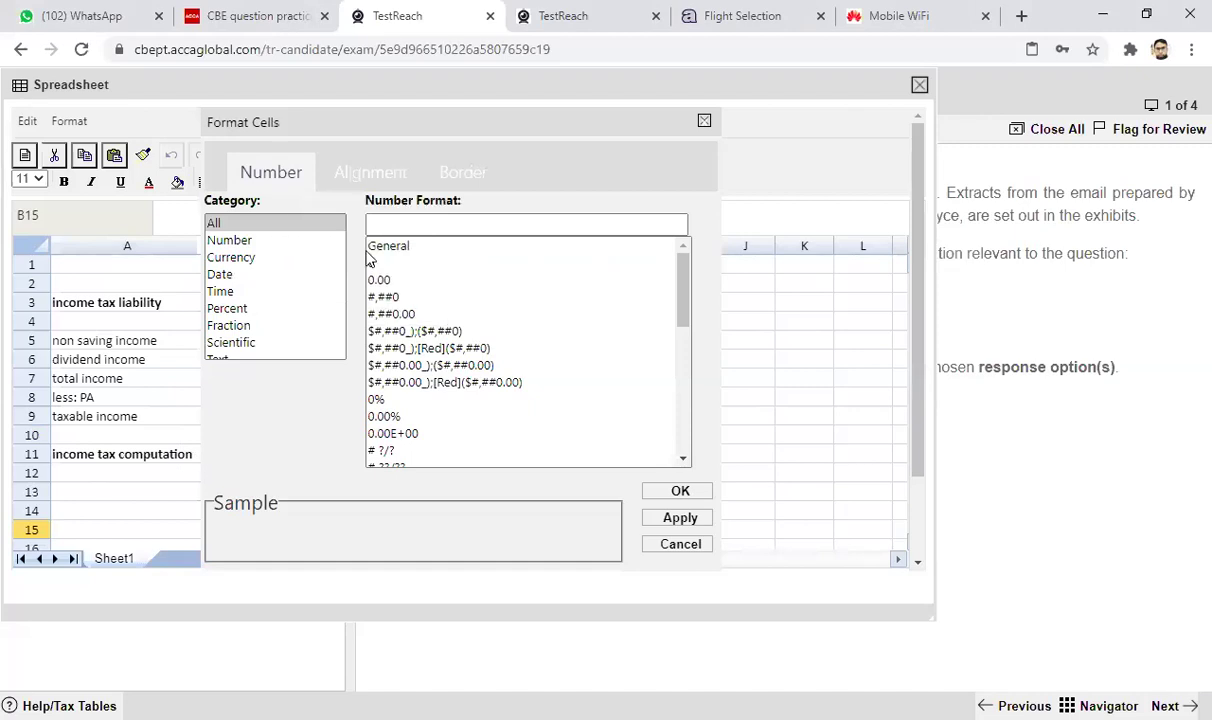
left_click(373, 263)
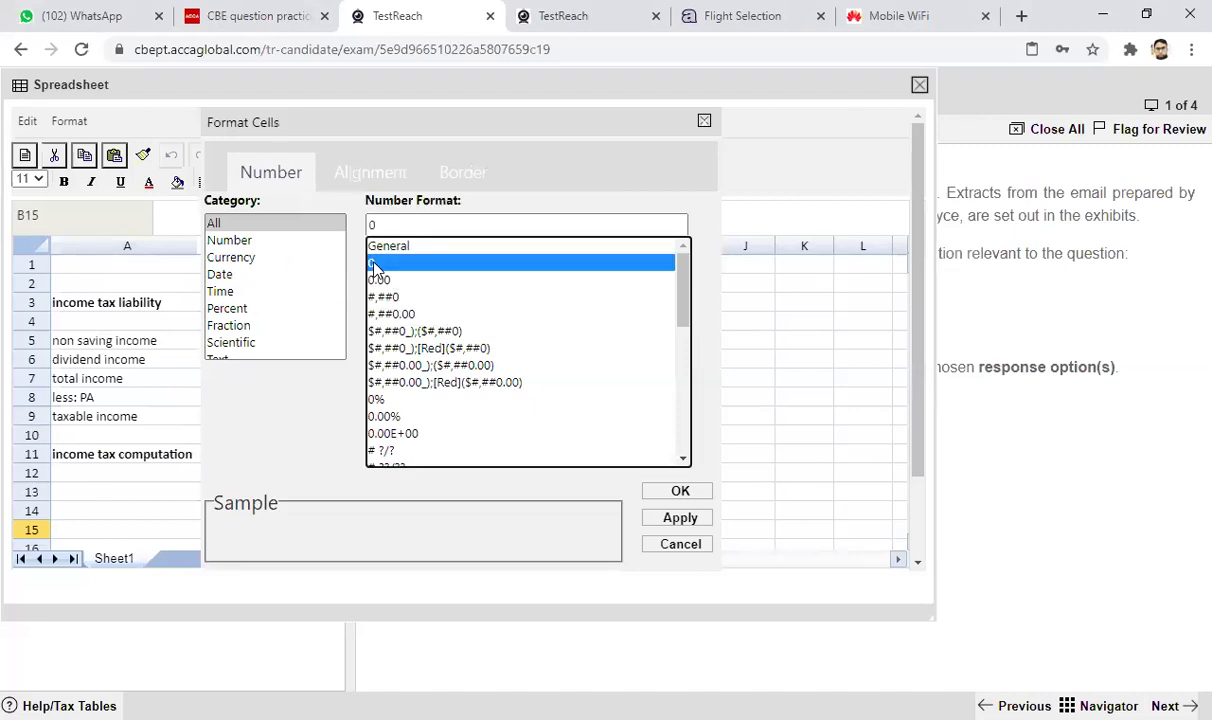
left_click(386, 281)
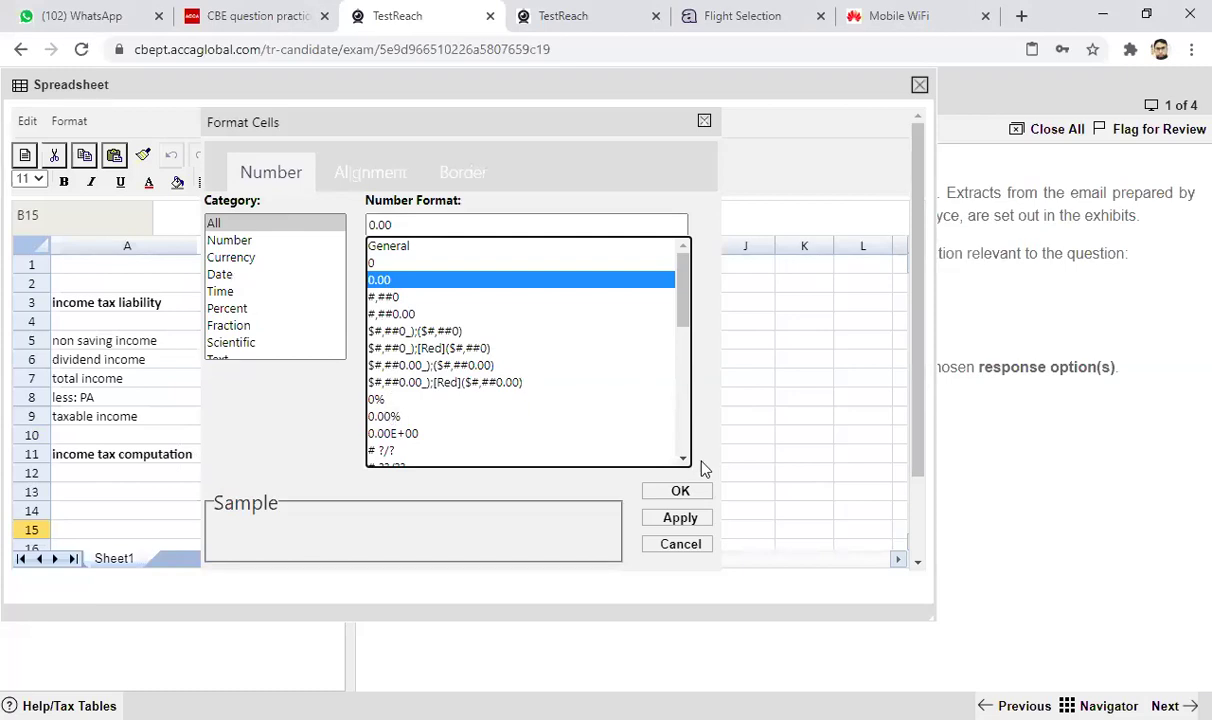
left_click(680, 492)
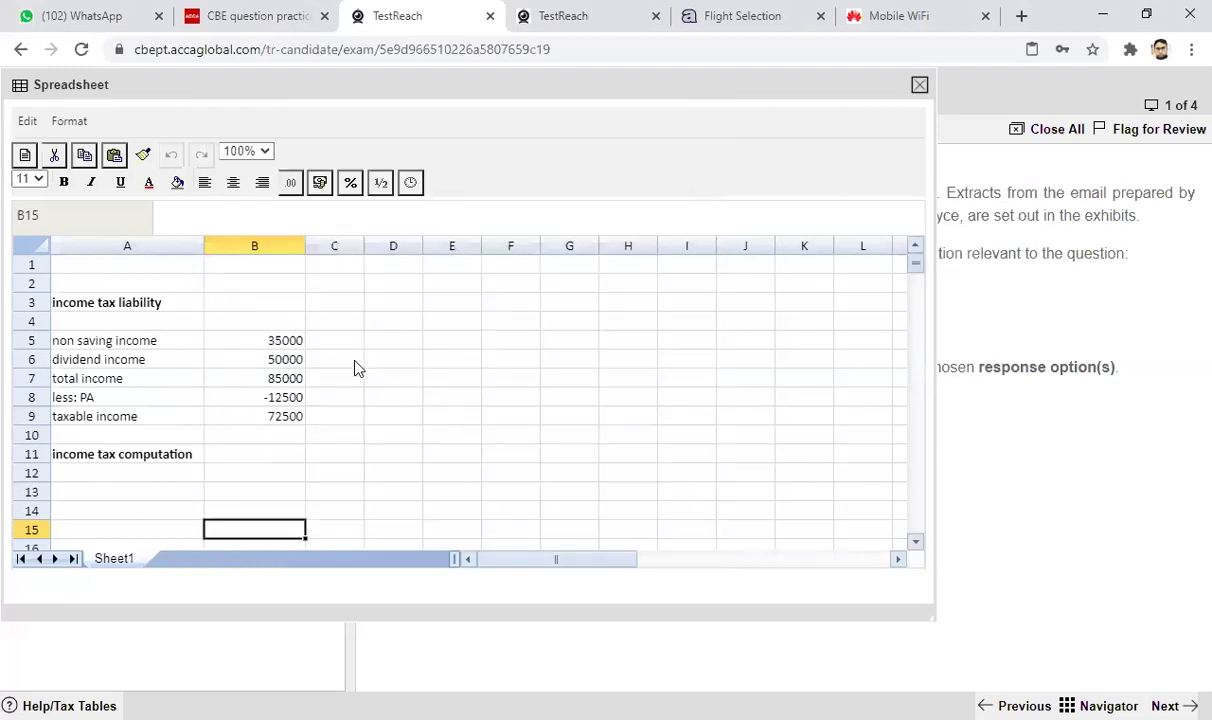
double_click(119, 473)
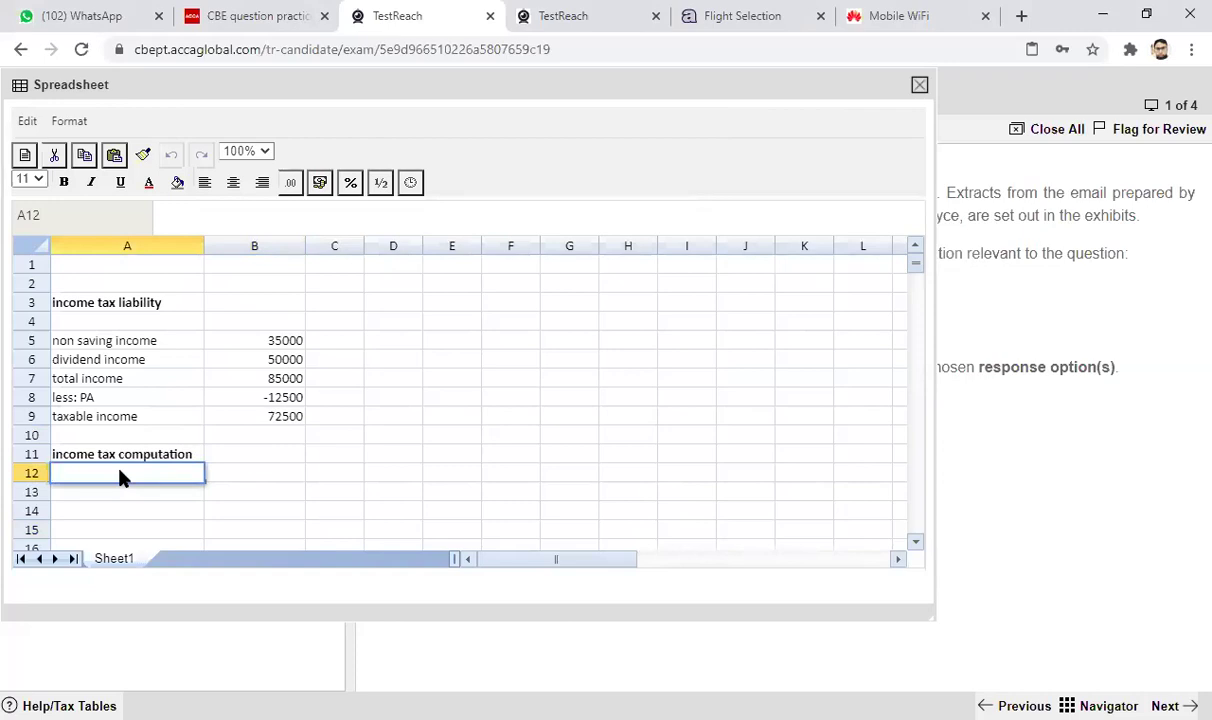
type("Non saving income")
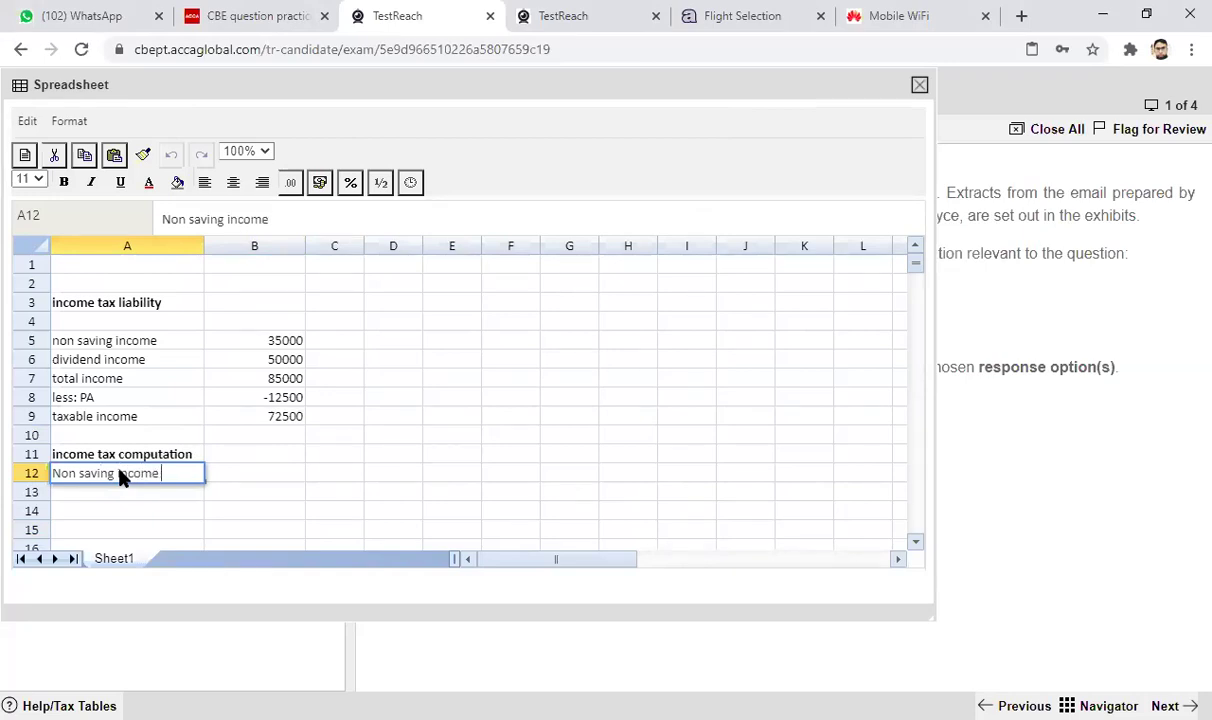
left_click(226, 478)
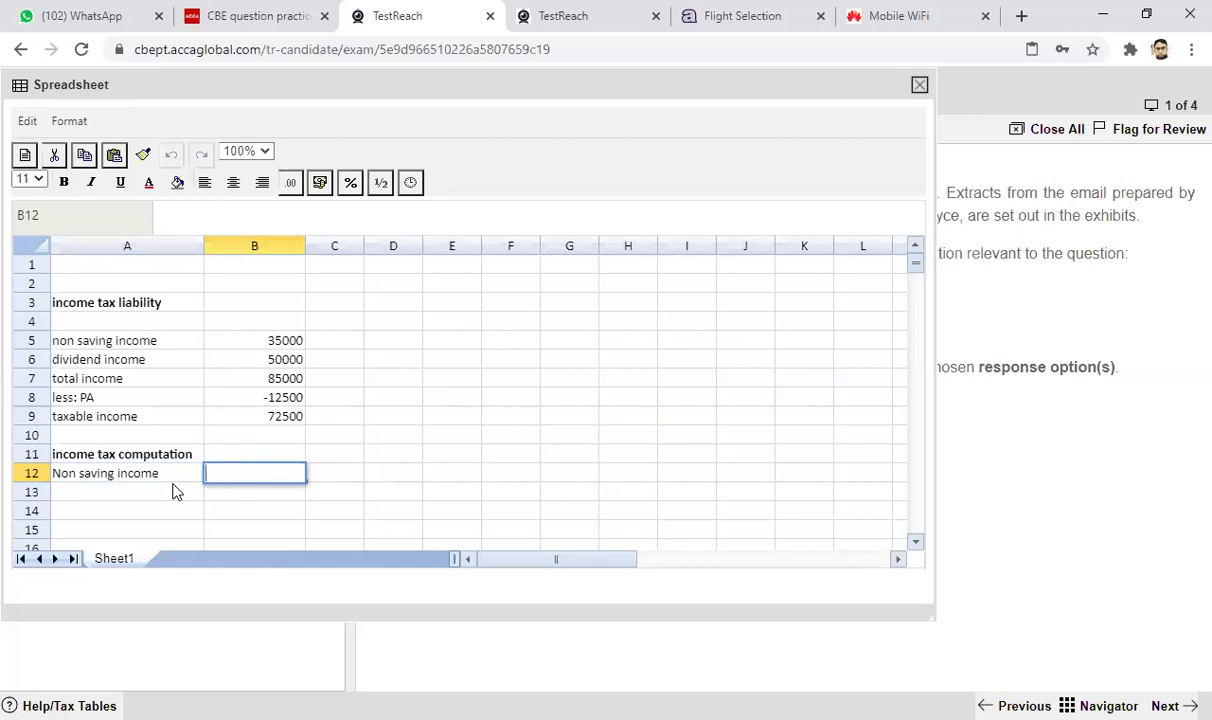
left_click(185, 477)
double_click(183, 477)
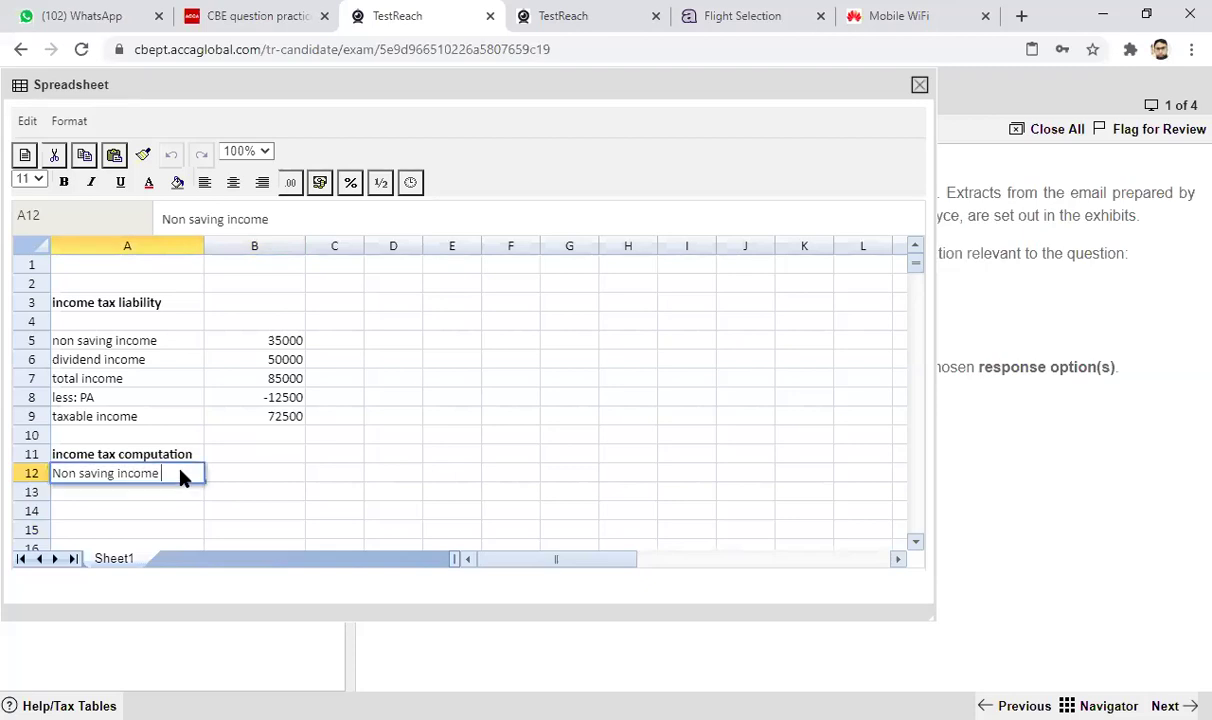
type("(350")
type("00-")
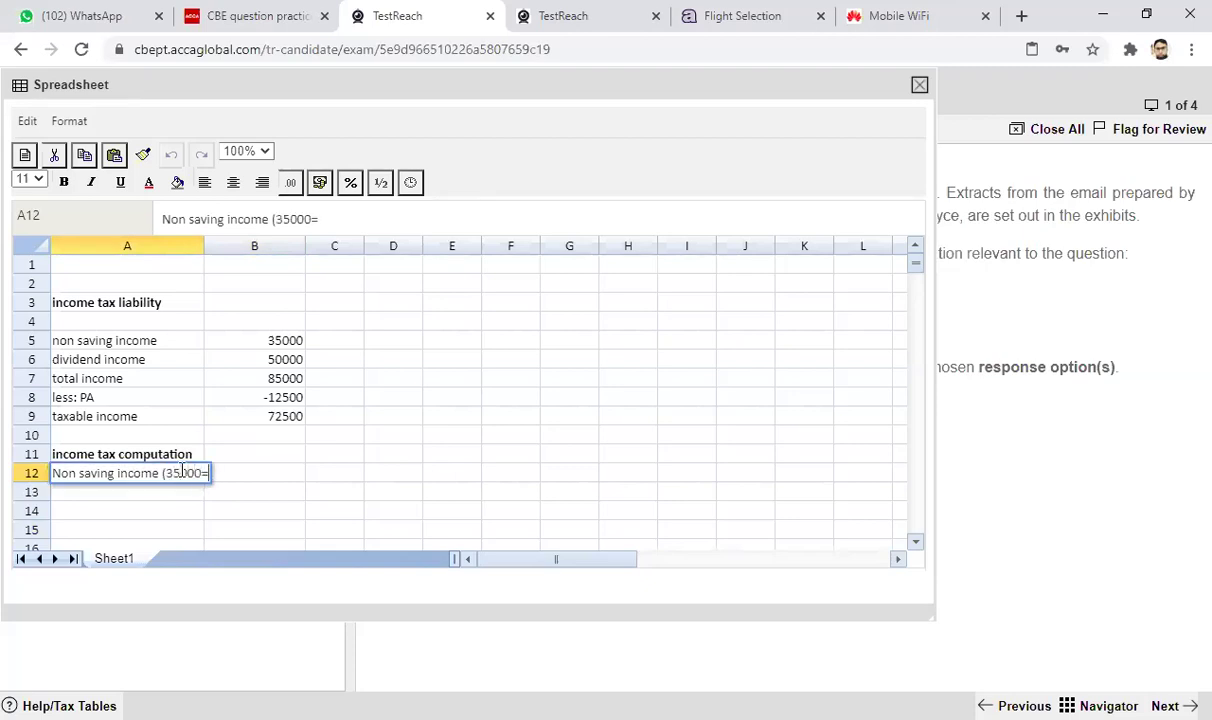
type("12500)")
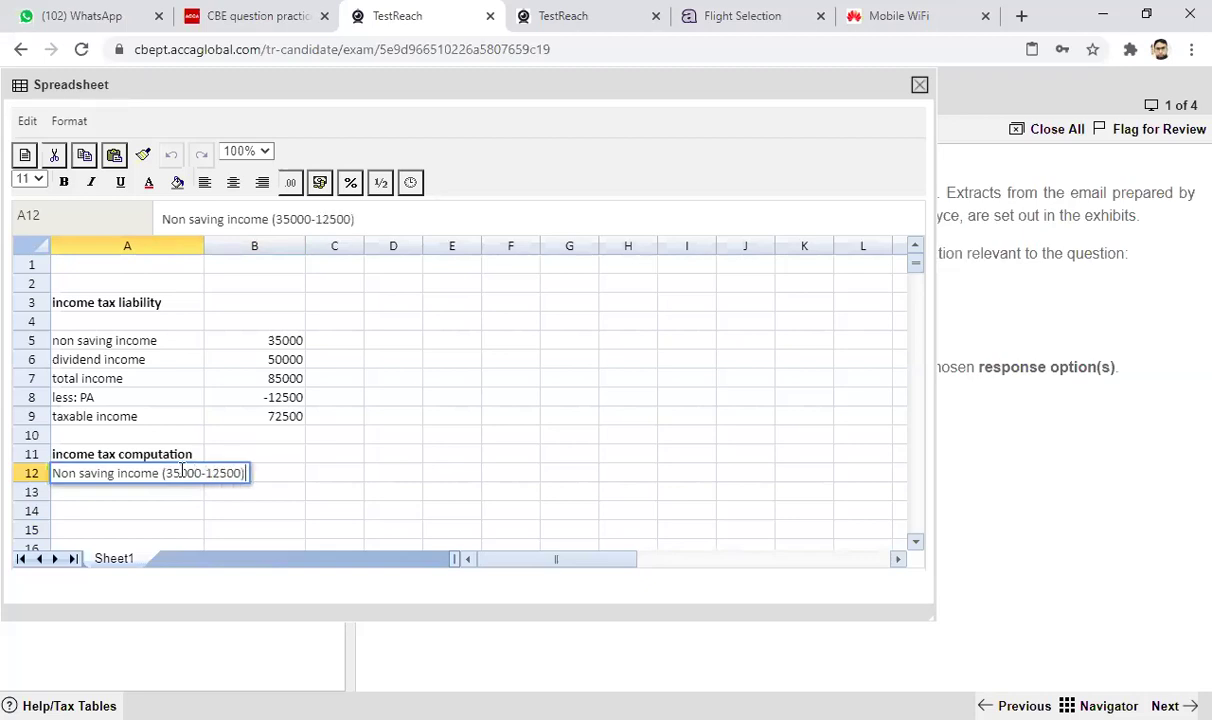
left_click(302, 516)
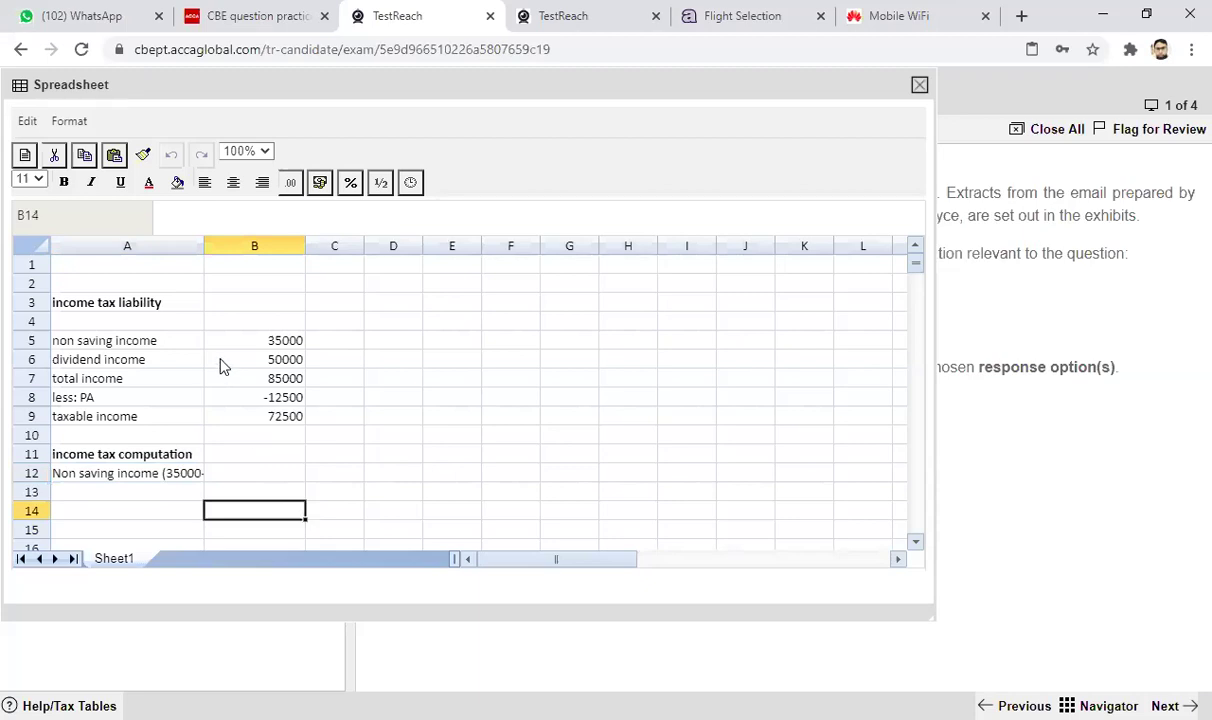
left_click_drag(200, 245, 264, 245)
Calculate the tax on non saving income in B12 with the formula =22500*0.20.
double_click(329, 473)
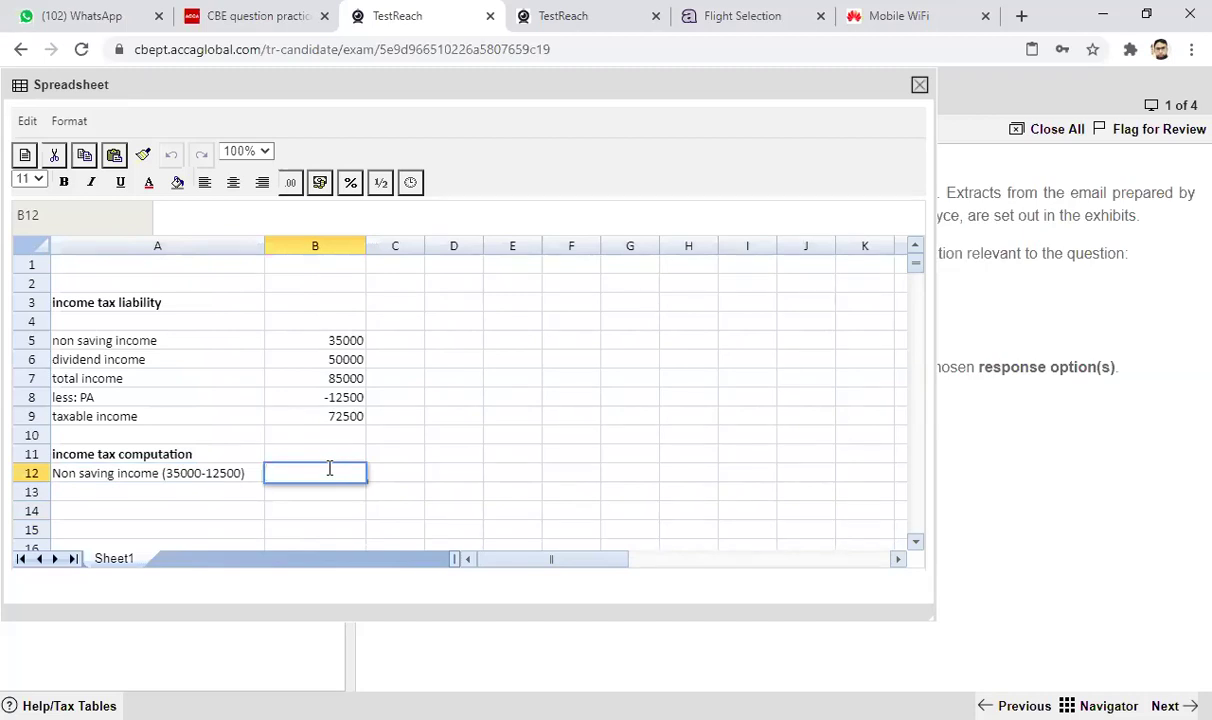
type("=22500*0.20")
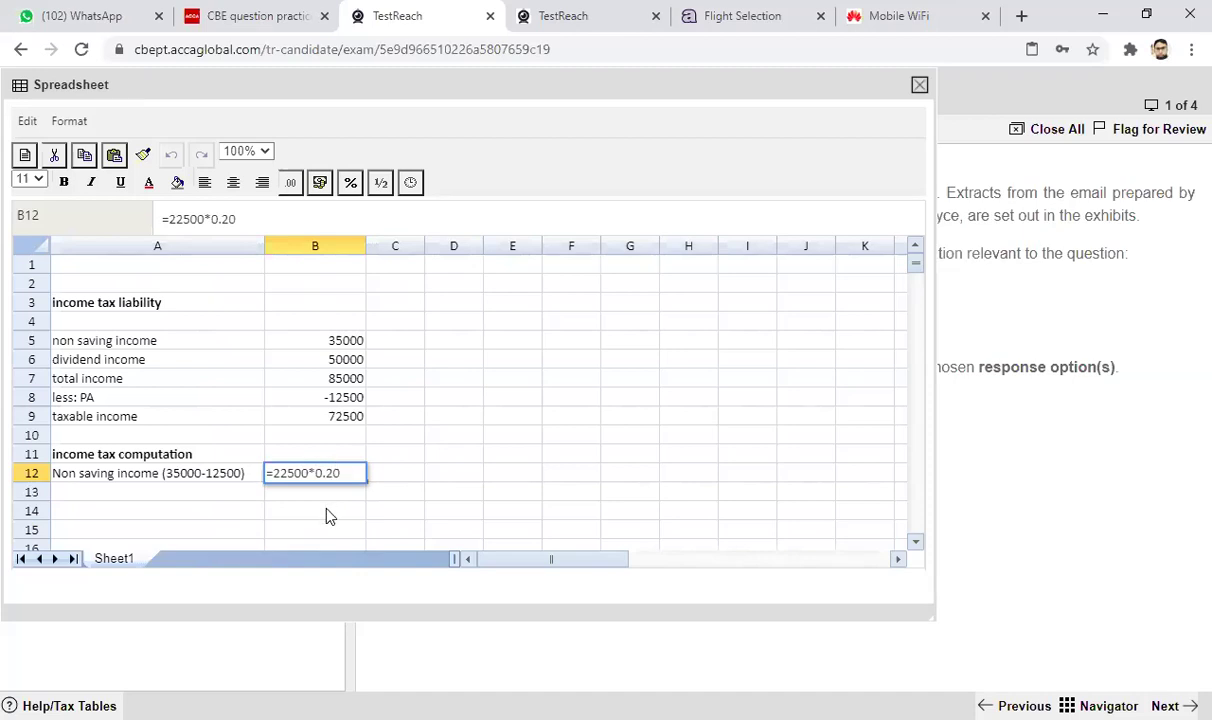
key("Return")
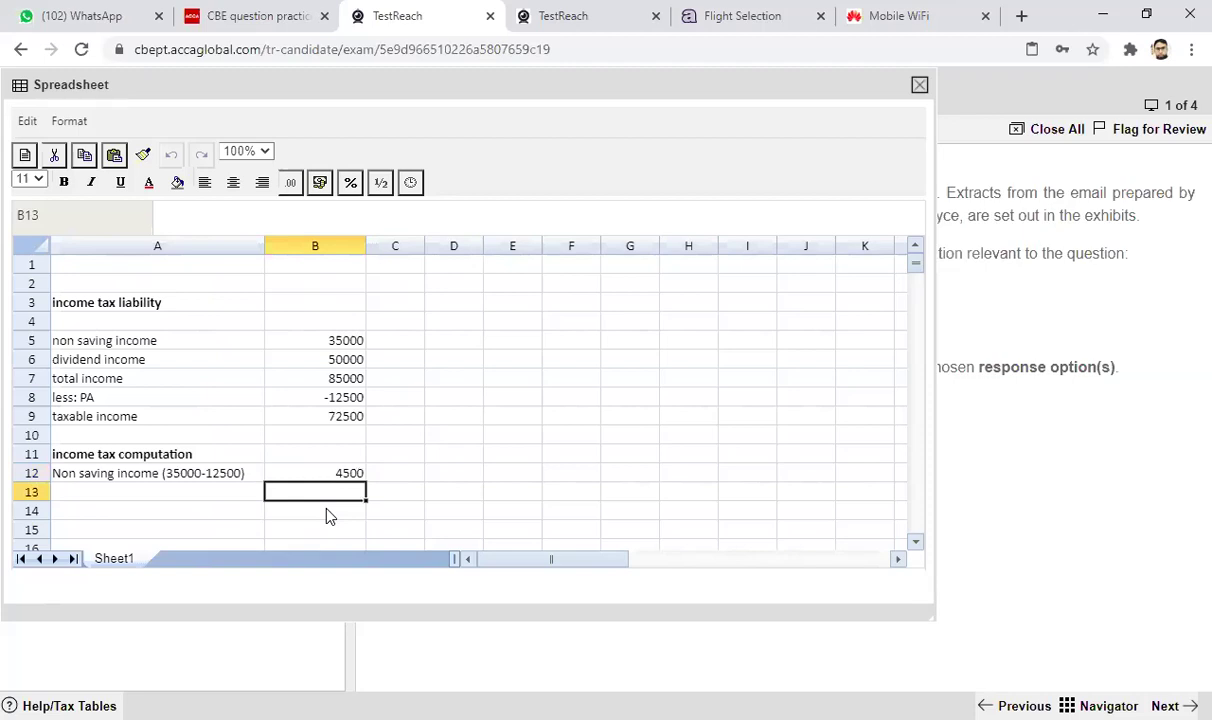
left_click(318, 478)
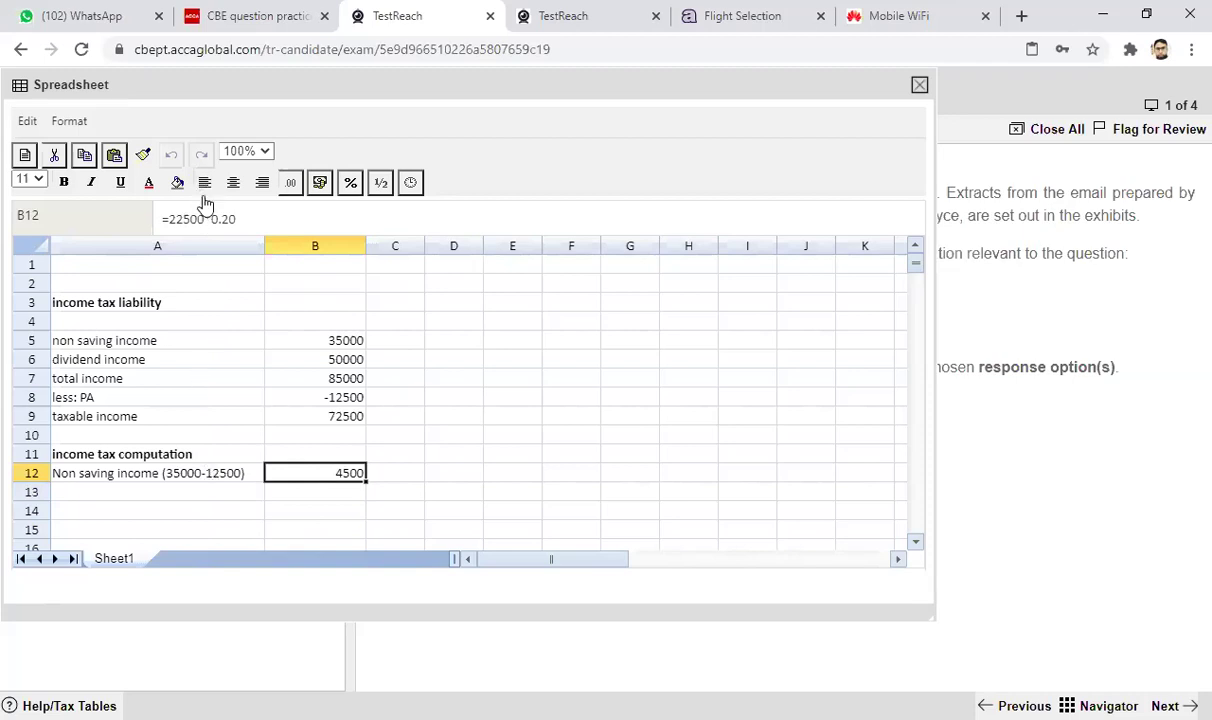
double_click(108, 500)
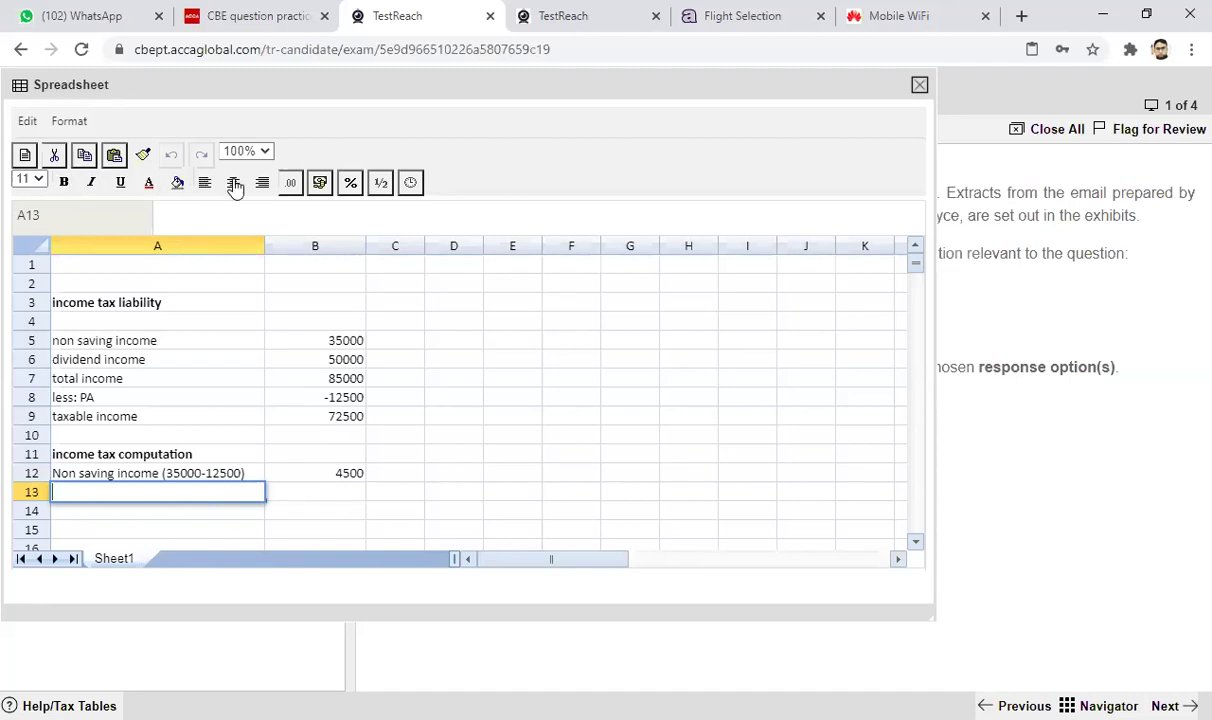
left_click(266, 151)
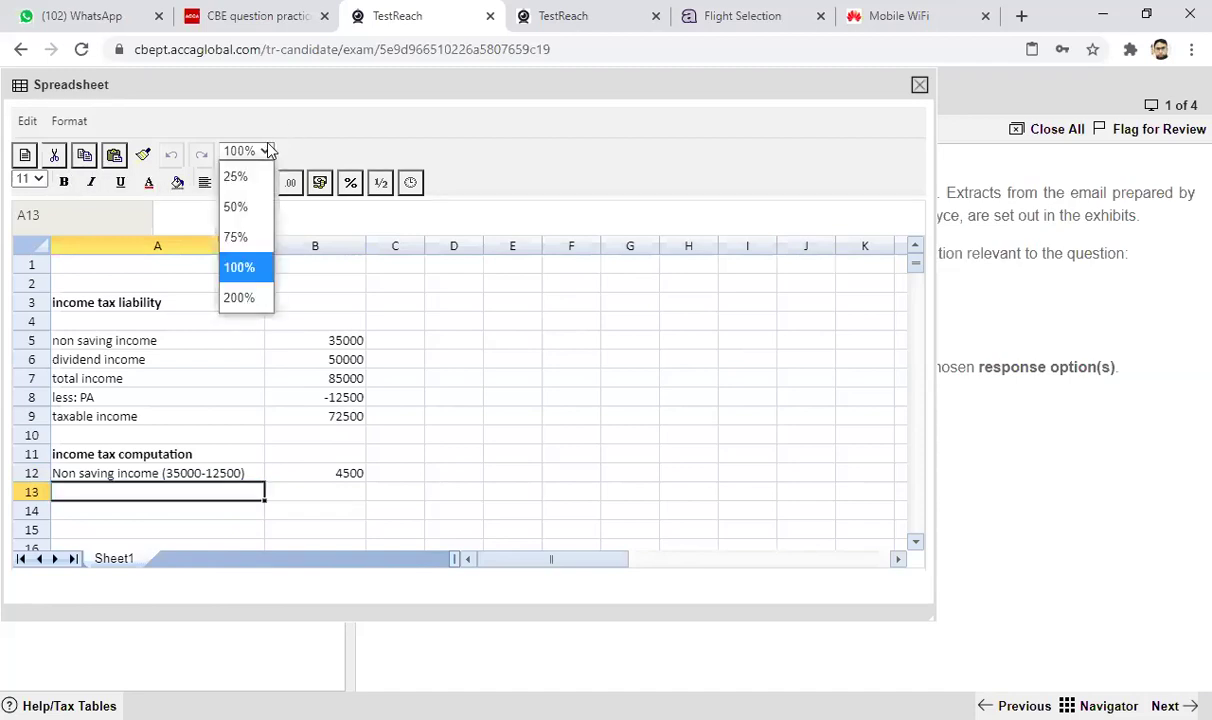
left_click(266, 151)
left_click(293, 130)
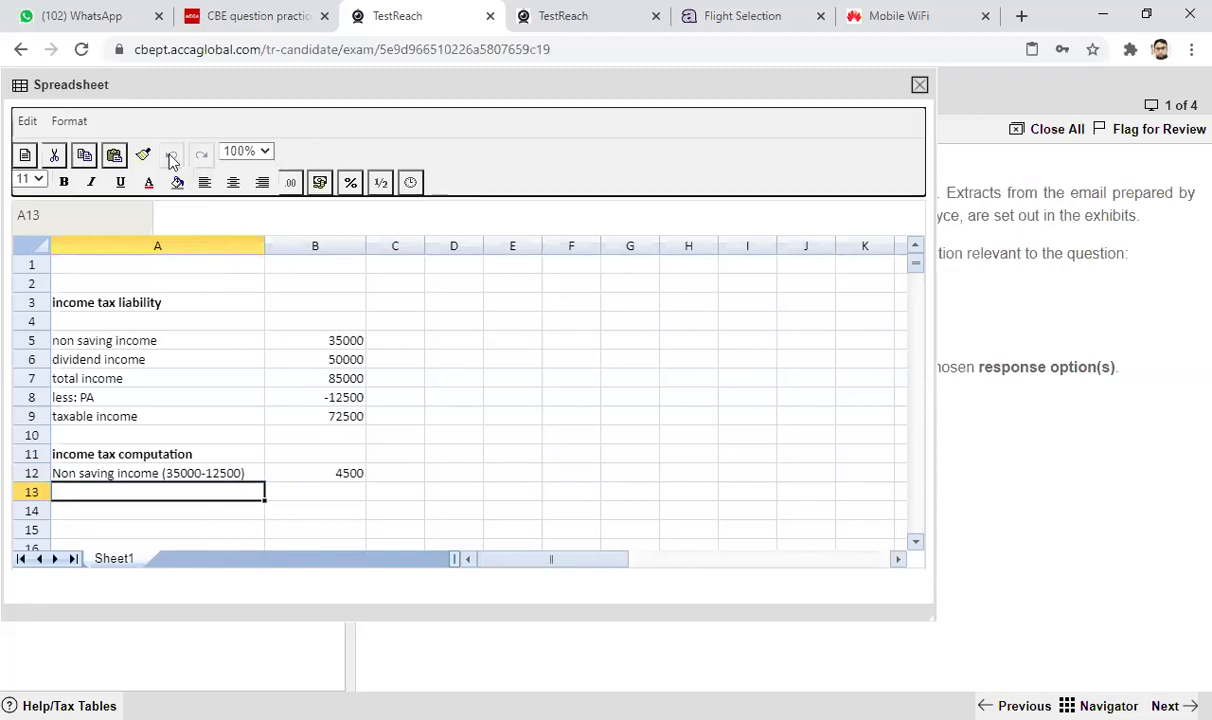
left_click(69, 121)
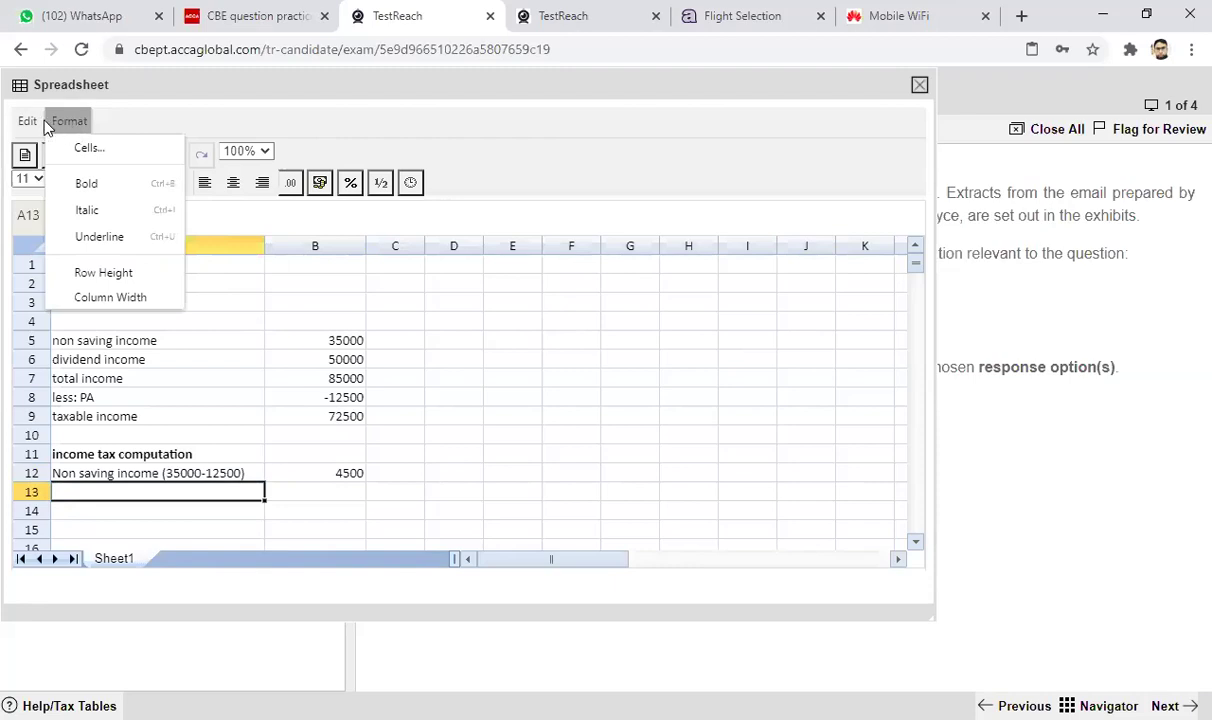
left_click(35, 121)
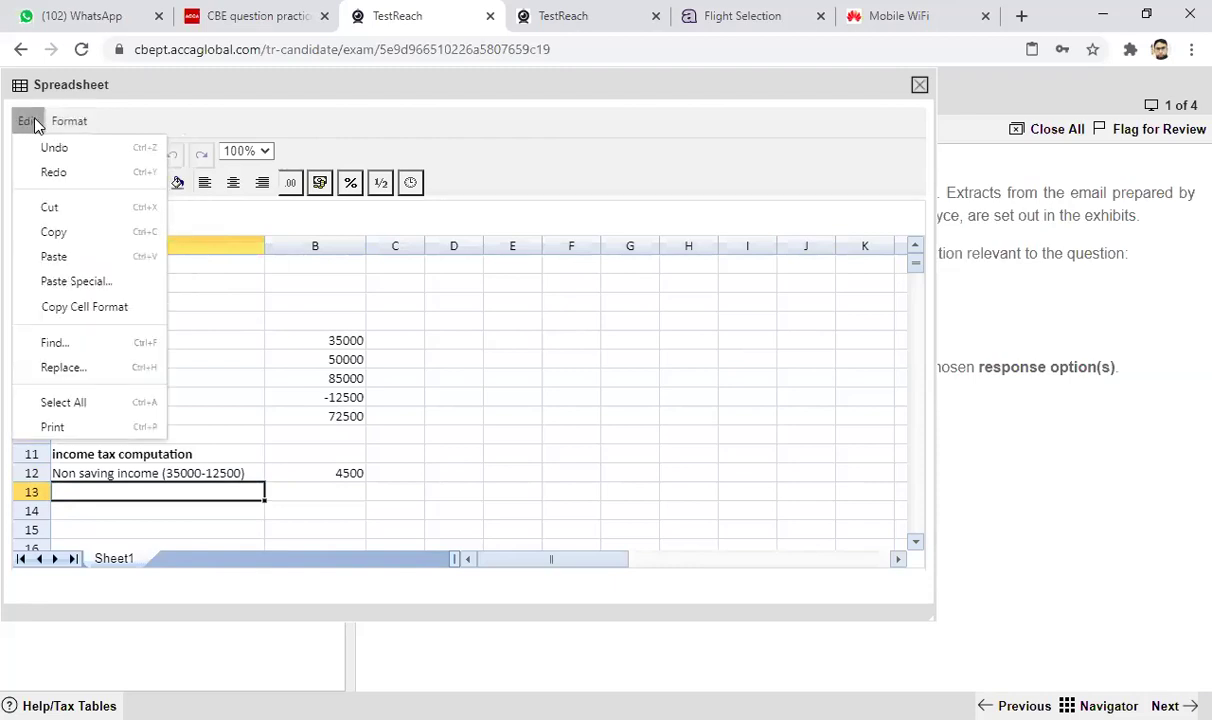
left_click(69, 121)
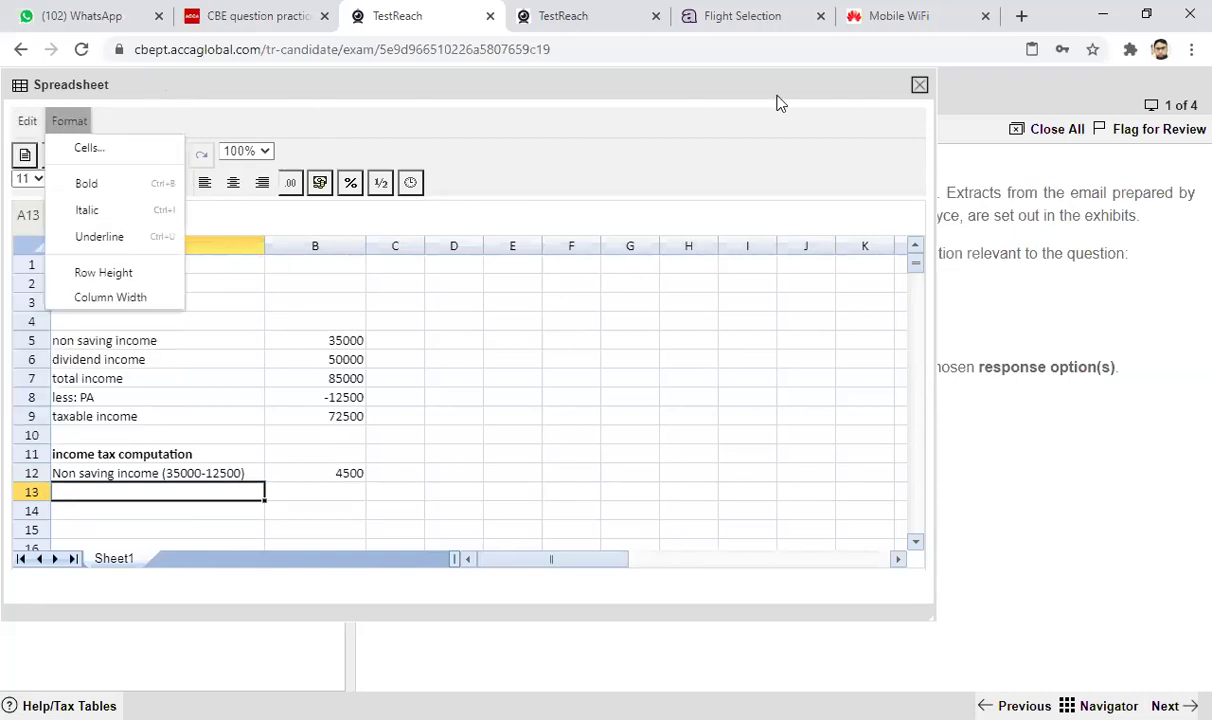
Review the saved word processor answer and then the spreadsheet answer, closing each response window.
left_click(919, 88)
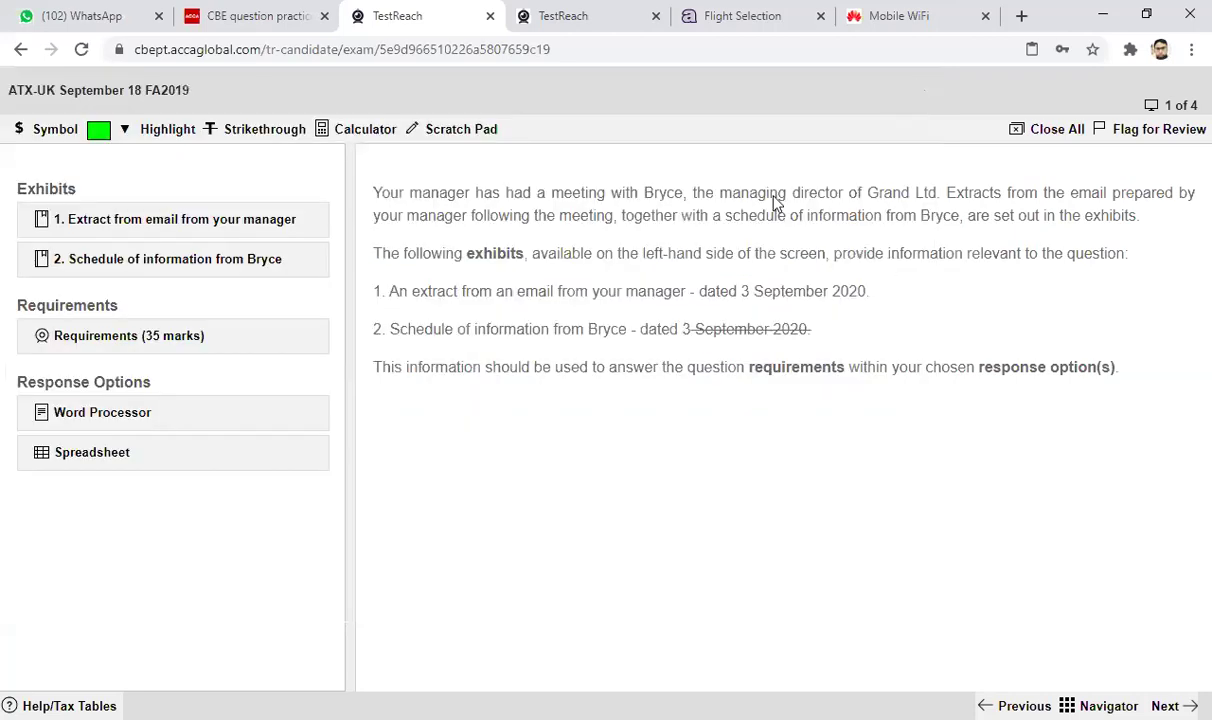
left_click(133, 424)
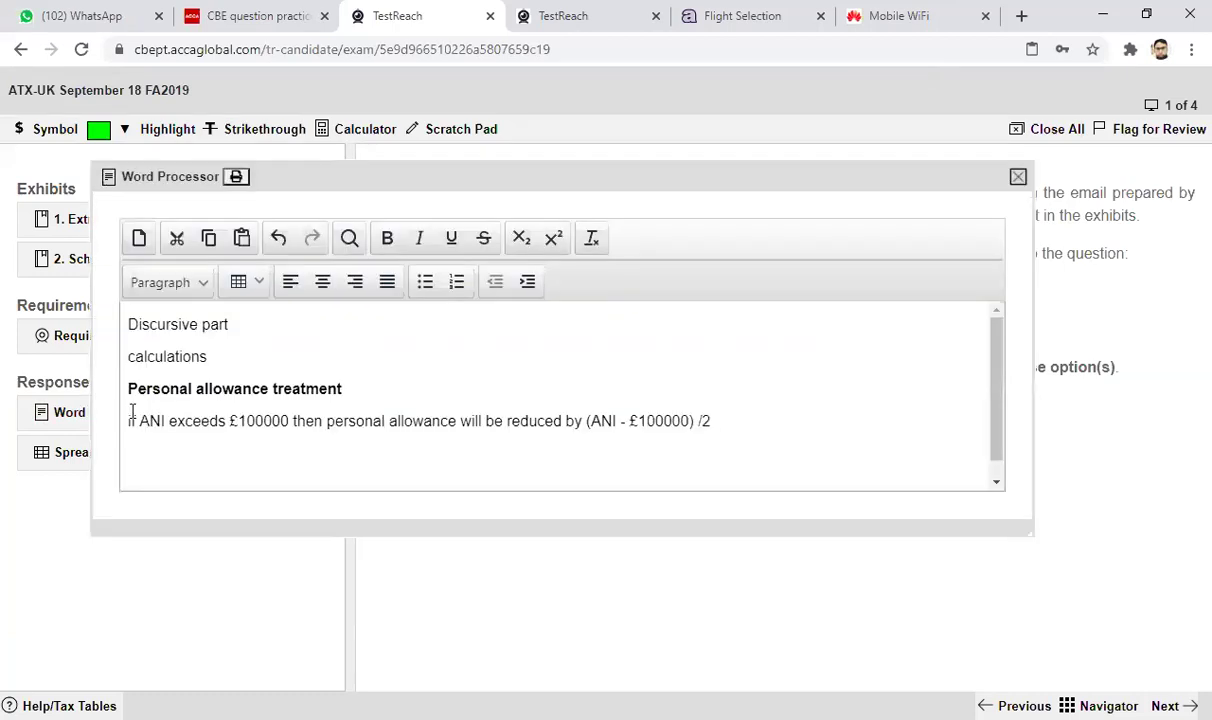
left_click(1018, 176)
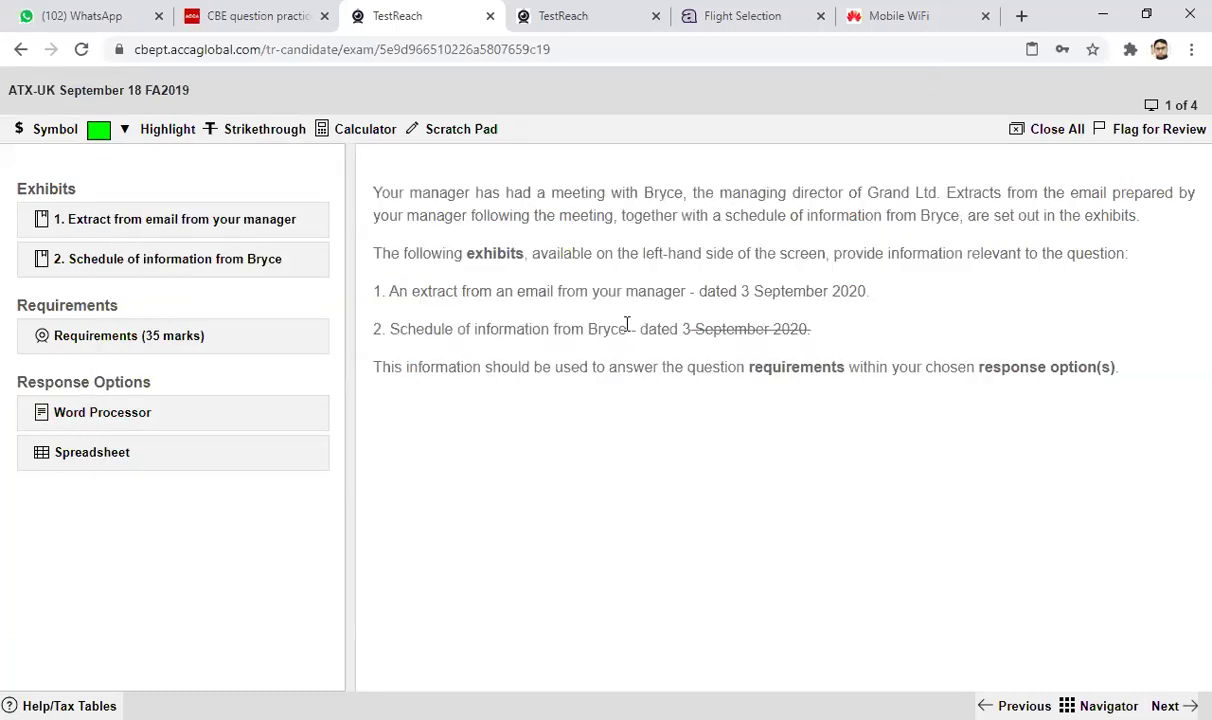
left_click(72, 455)
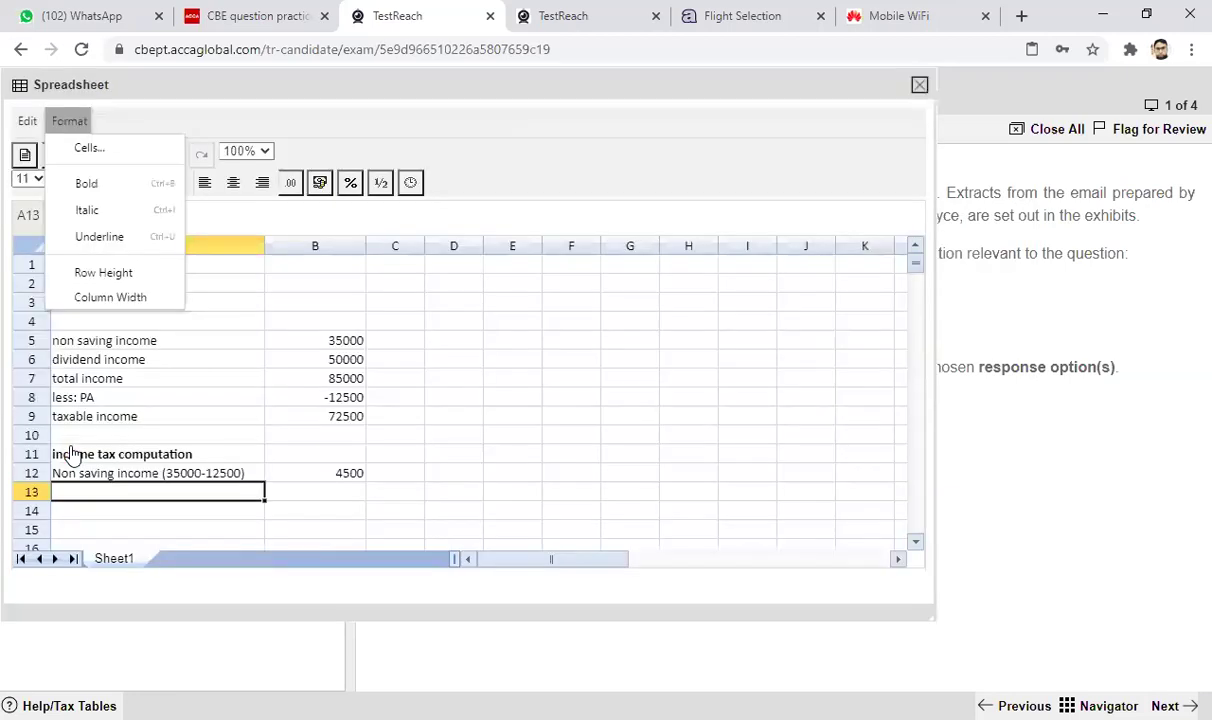
left_click(187, 327)
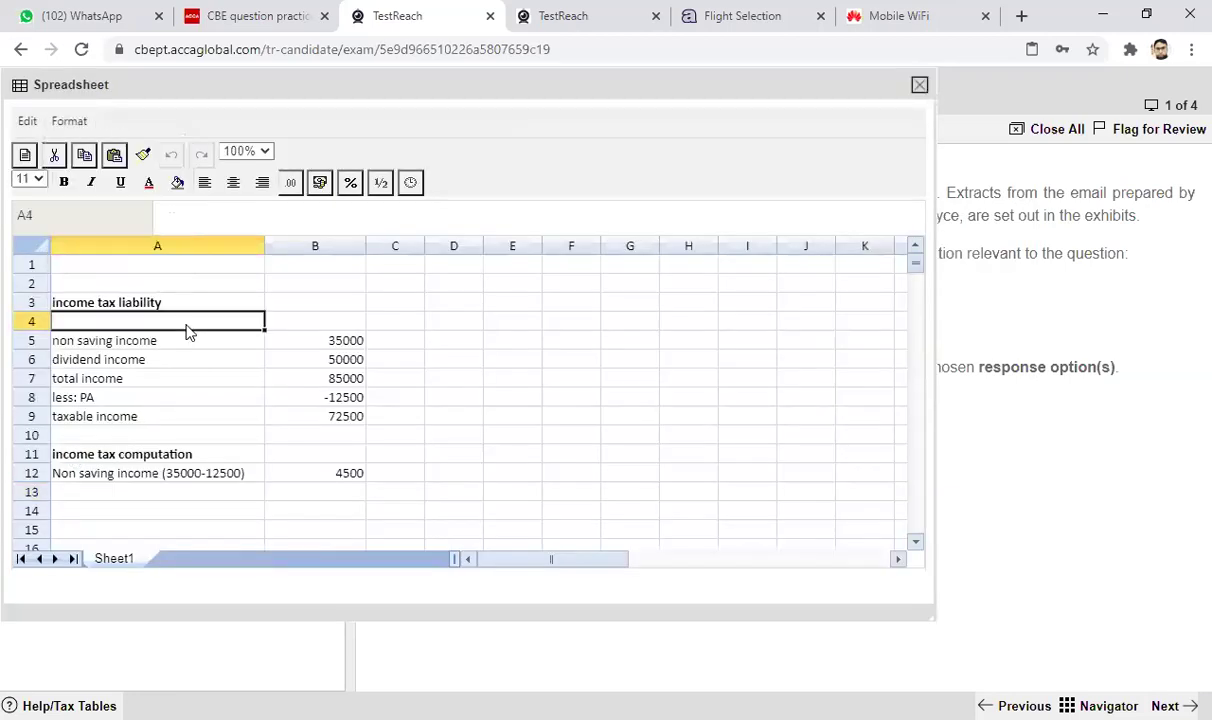
left_click(919, 85)
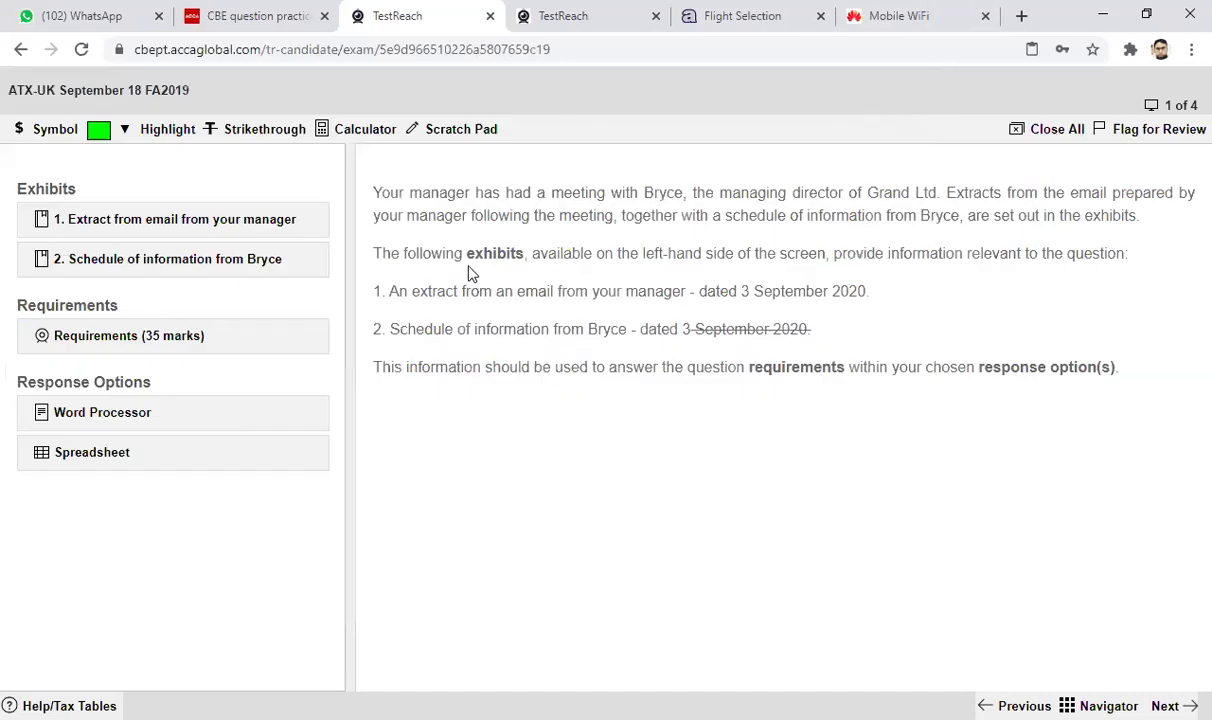
Copy all the notes from the scratch pad and paste them below the personal allowance text in the word processor answer.
left_click(460, 140)
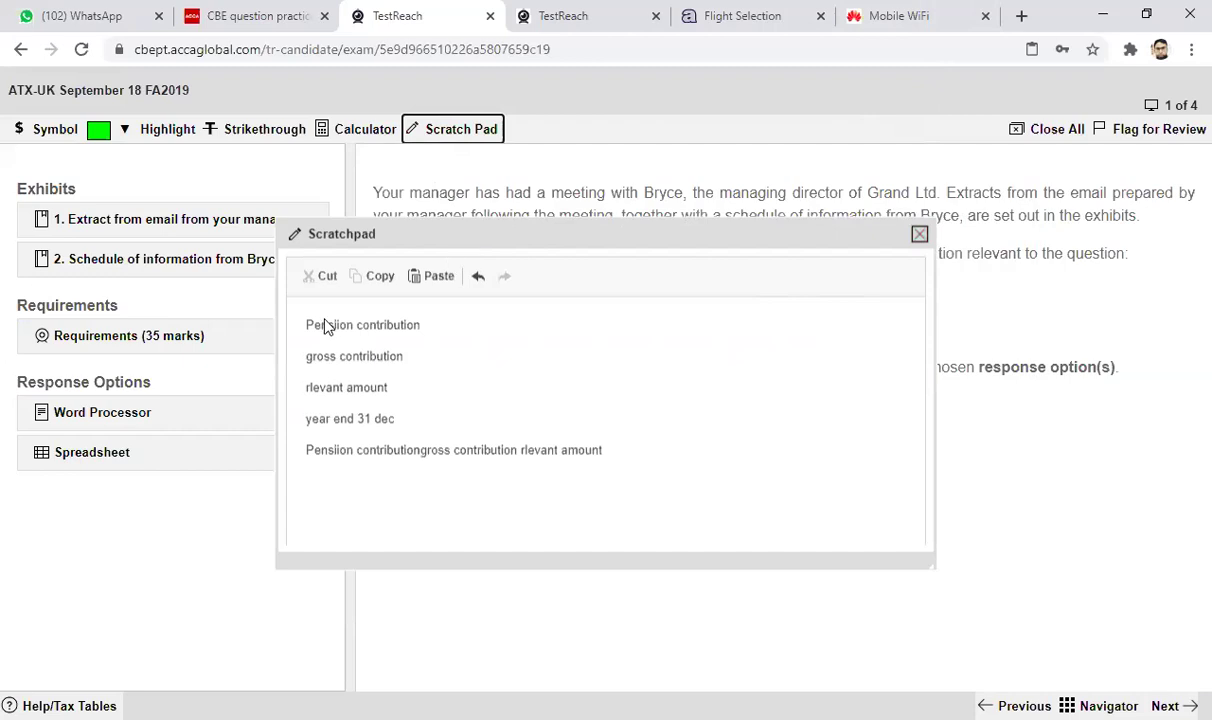
left_click_drag(312, 322, 627, 470)
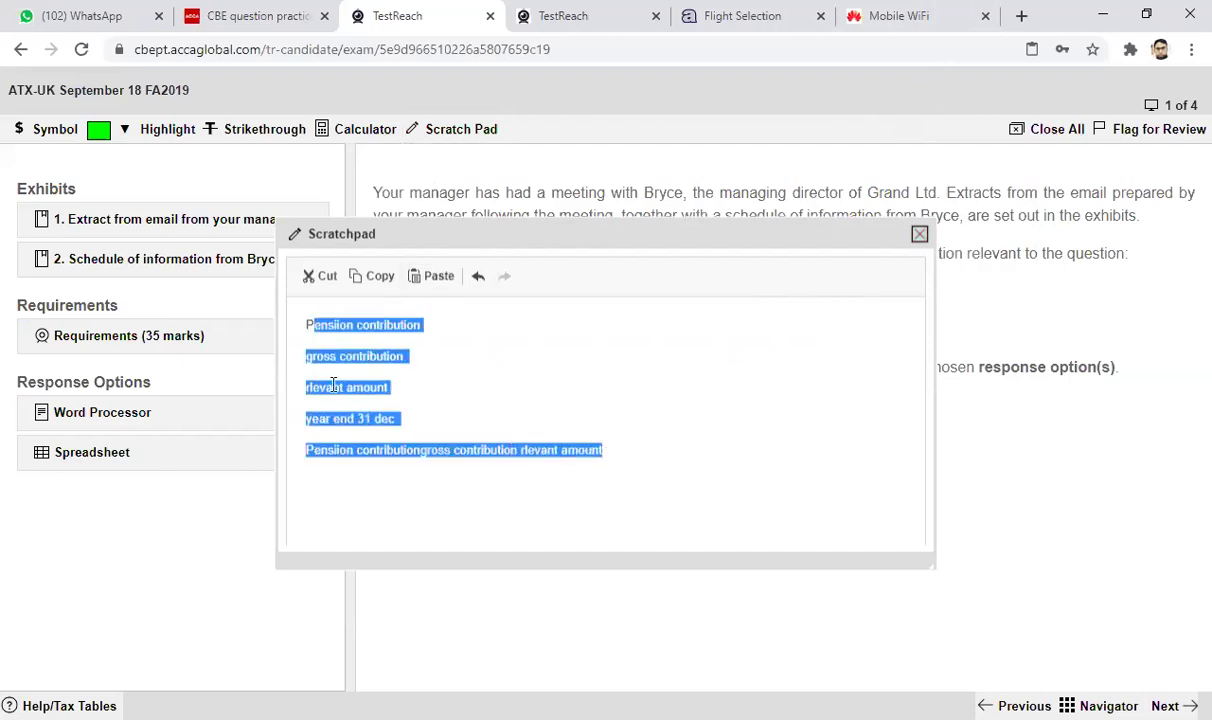
left_click_drag(300, 324, 617, 455)
right_click(340, 365)
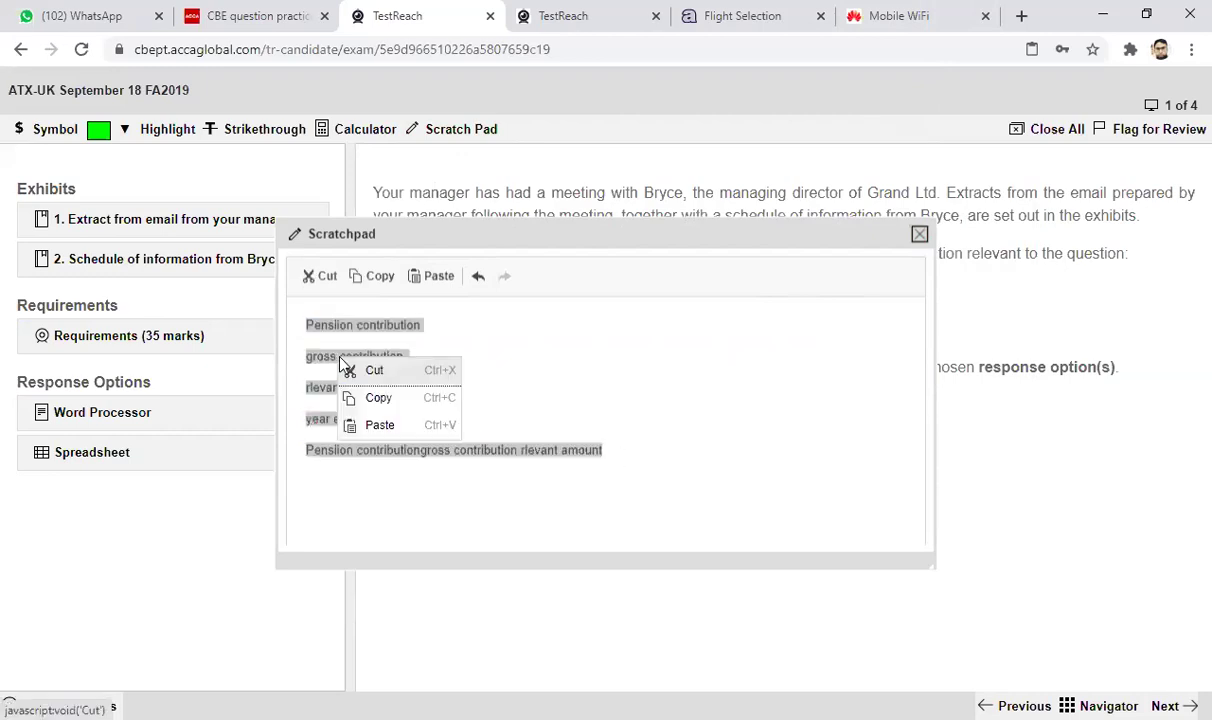
left_click(366, 405)
left_click(130, 414)
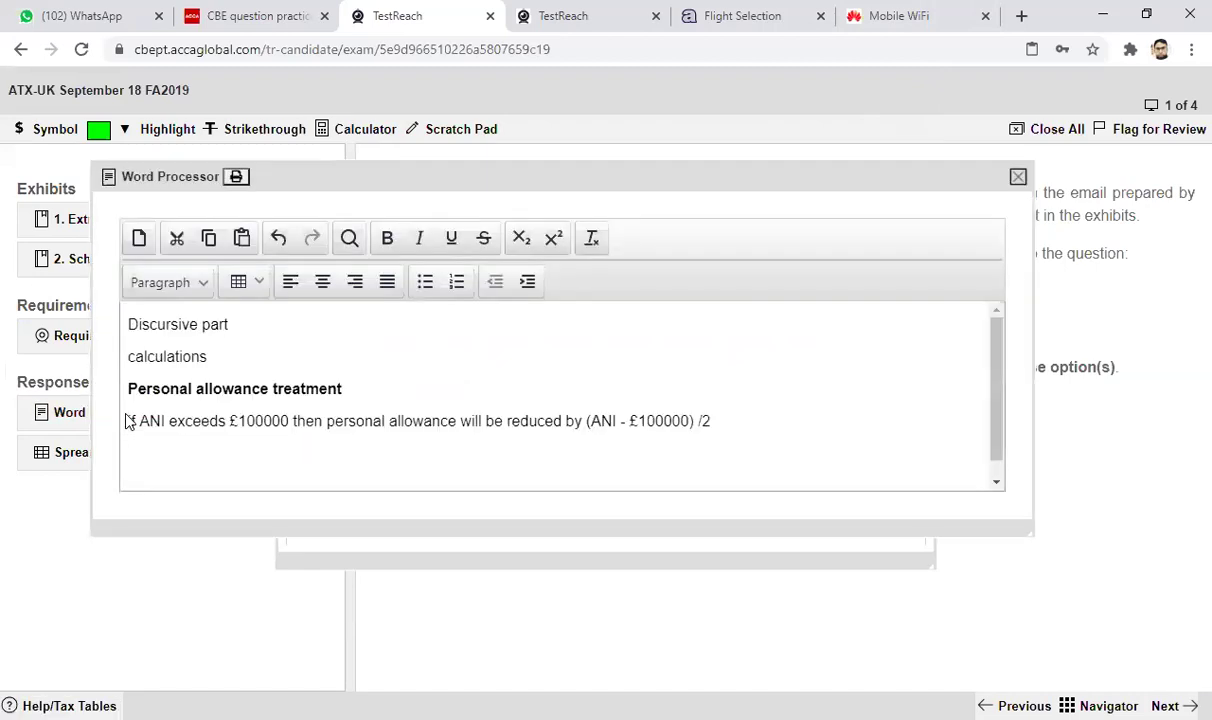
left_click_drag(998, 330, 1001, 362)
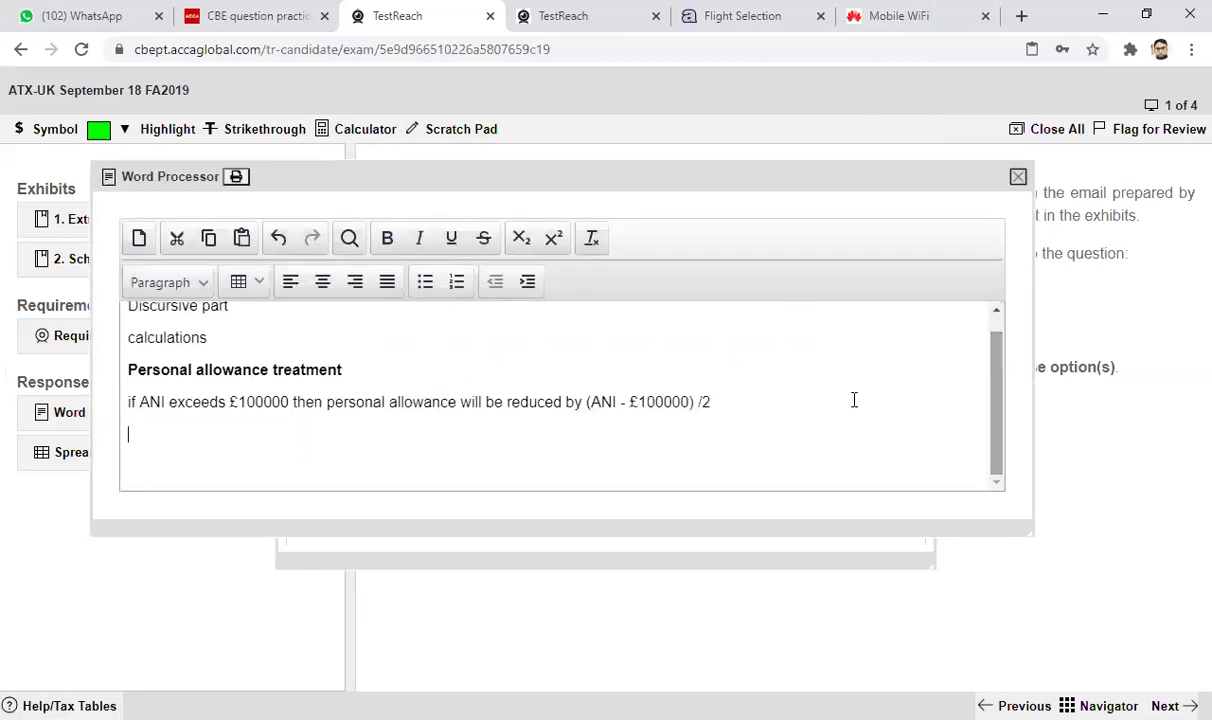
left_click(445, 441)
key("ctrl+v")
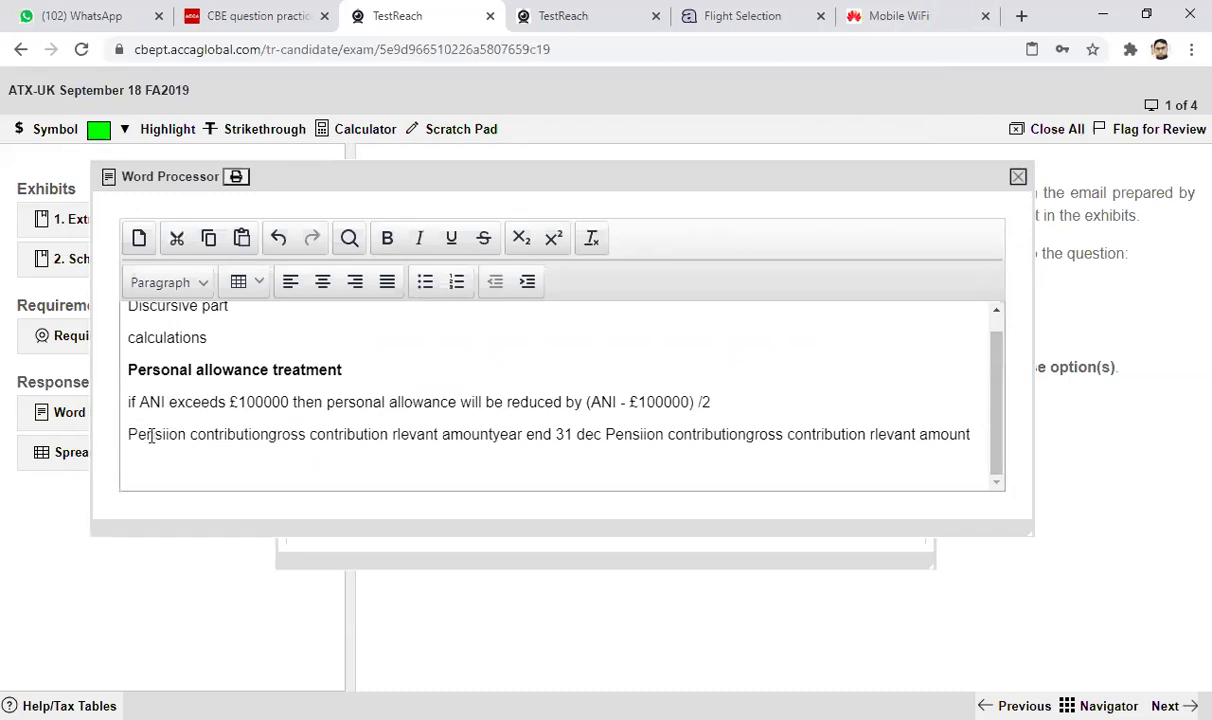
Break the pasted notes into separate lines before "rlevant amount", "year end 31 dec", the second "Pensiion contribution" and the "gross contribution" following it.
left_click(388, 434)
key("Return")
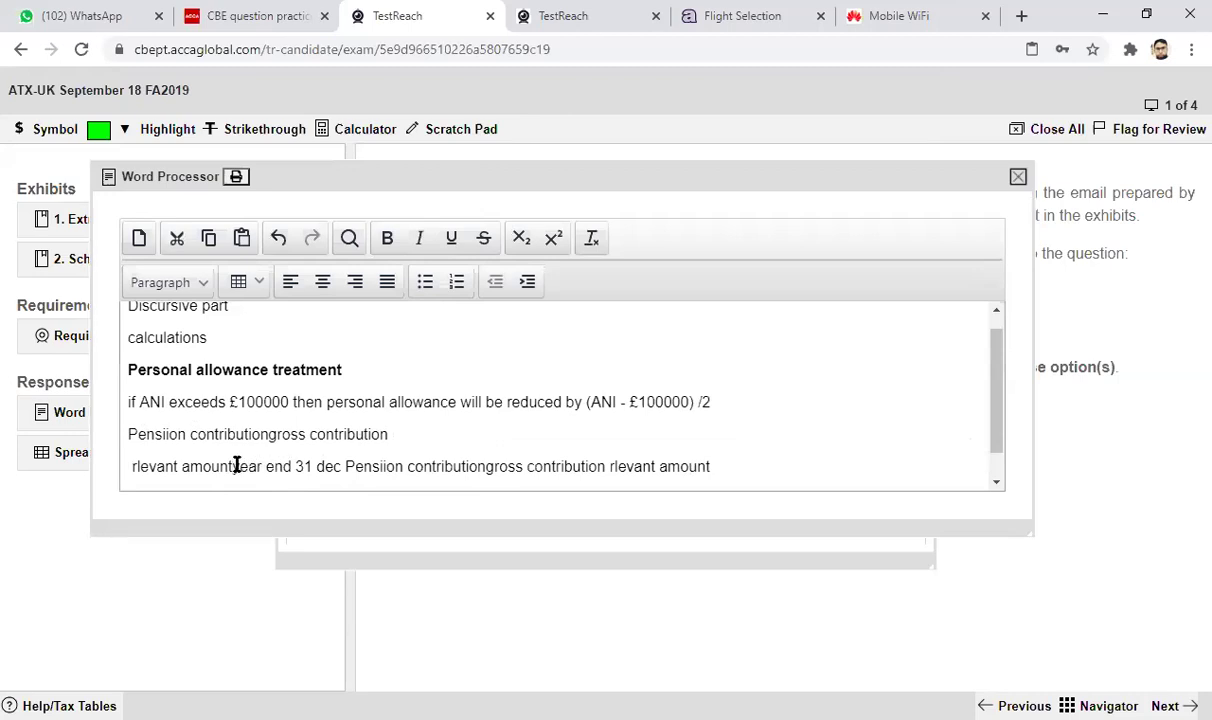
key("Return")
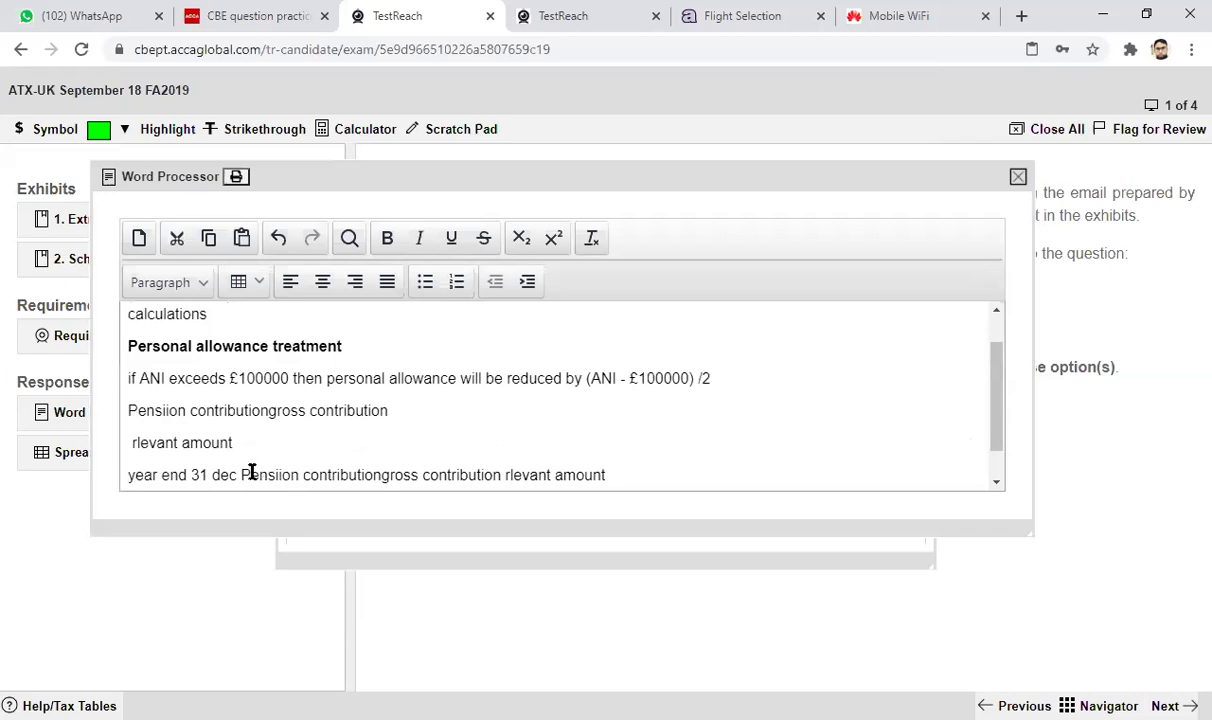
left_click(240, 474)
key("Return")
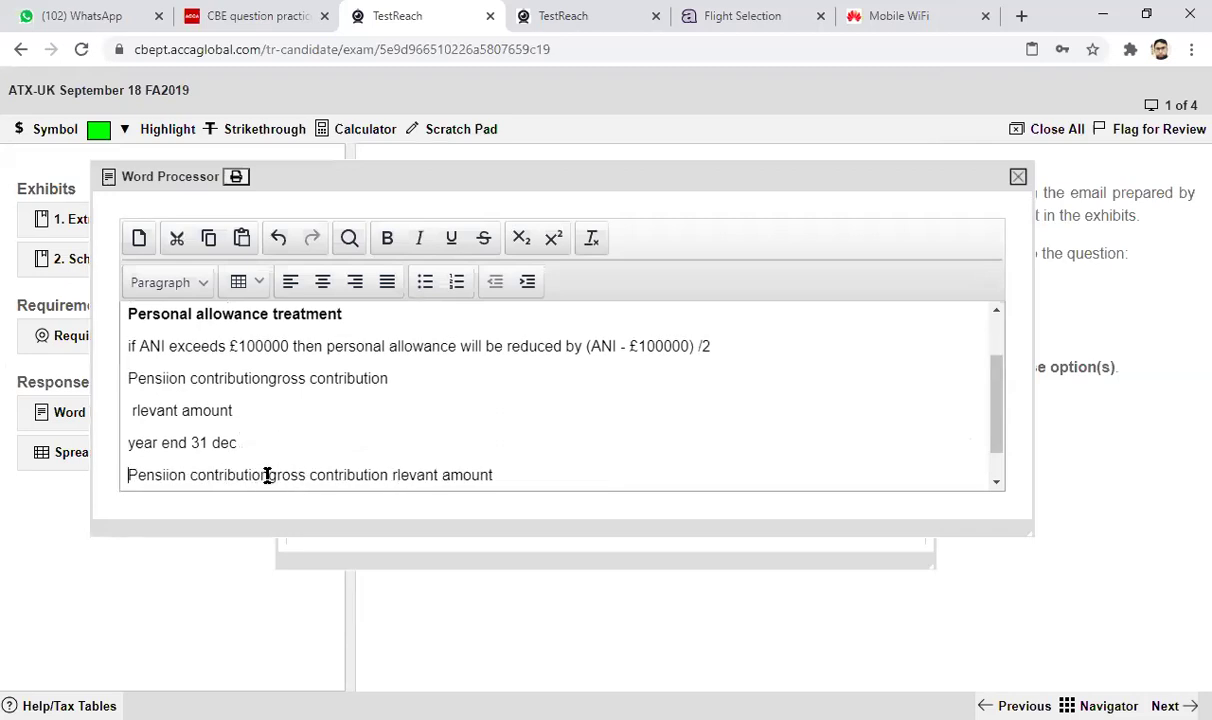
left_click(269, 474)
key("Return")
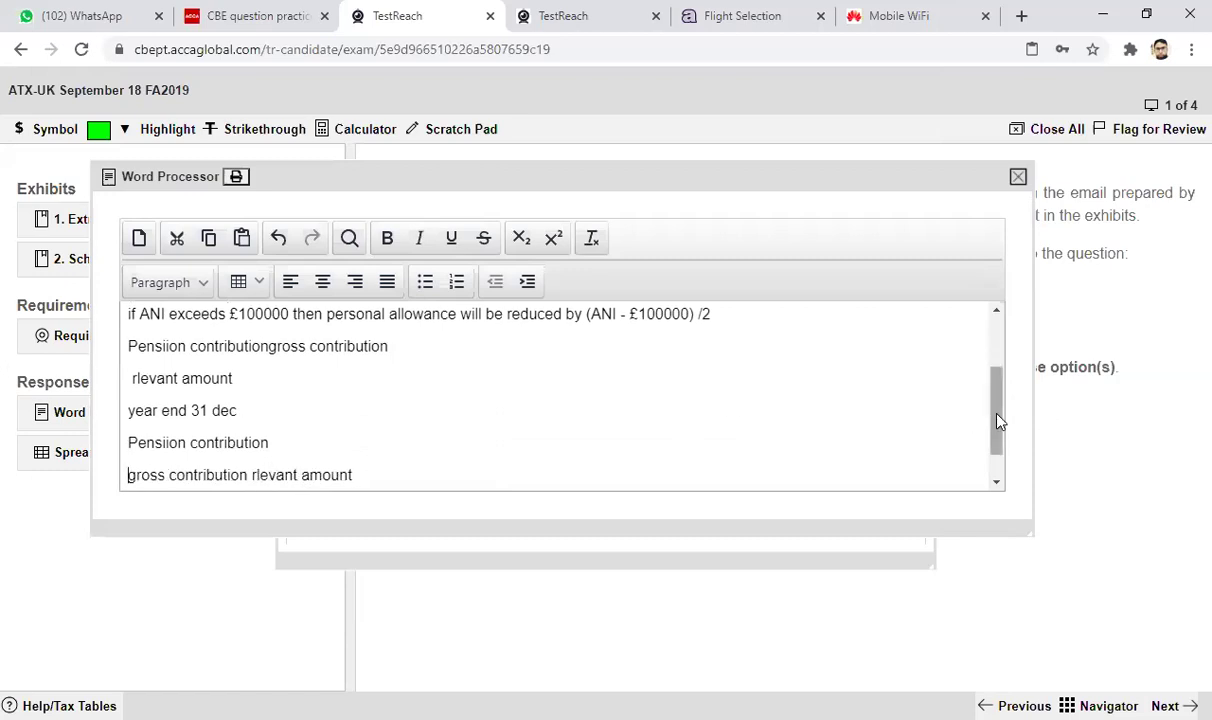
Insert a blank line after the second "Pensiion contribution" and a new line after "gross contribution rlevant amount".
scroll(995, 412, "up", 1)
scroll(995, 412, "up", 5)
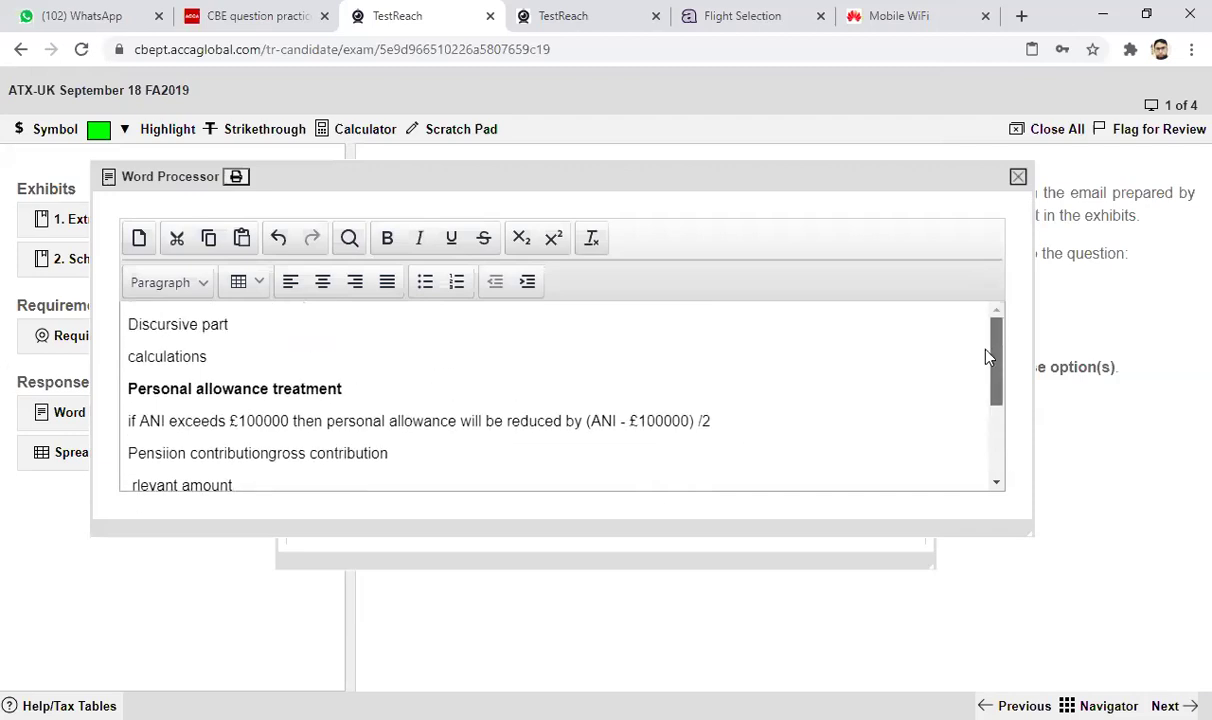
scroll(985, 365, "down", 1)
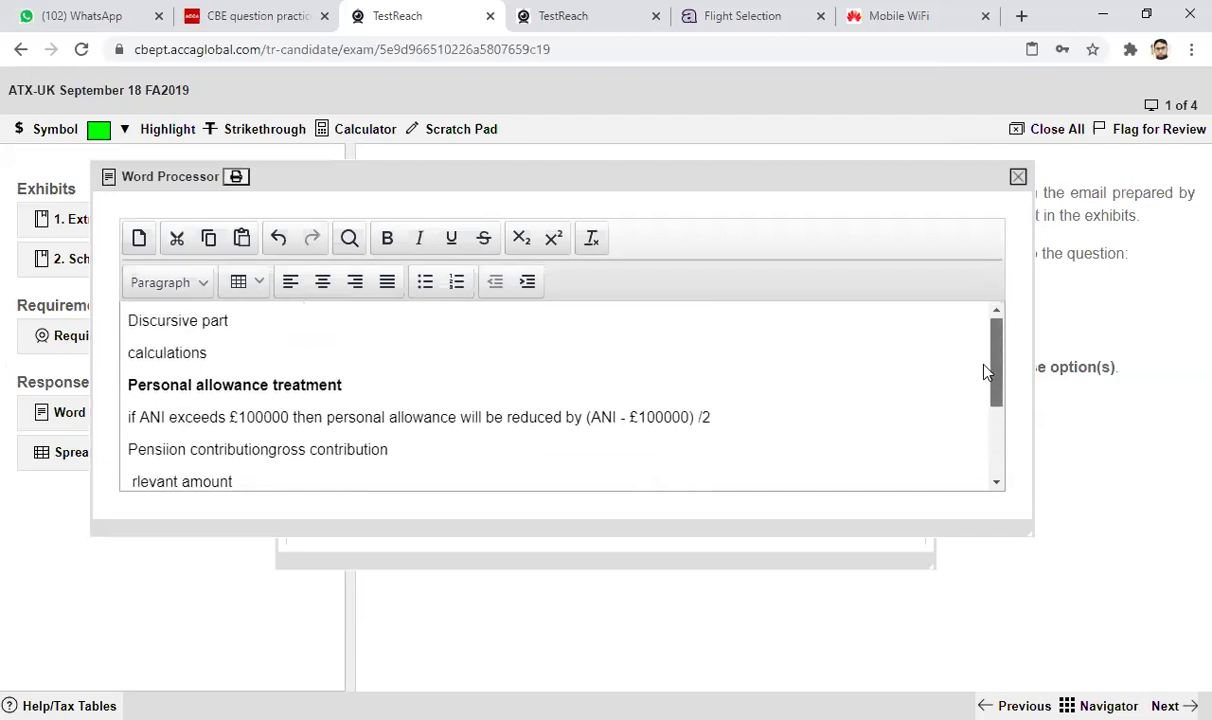
left_click_drag(985, 372, 983, 438)
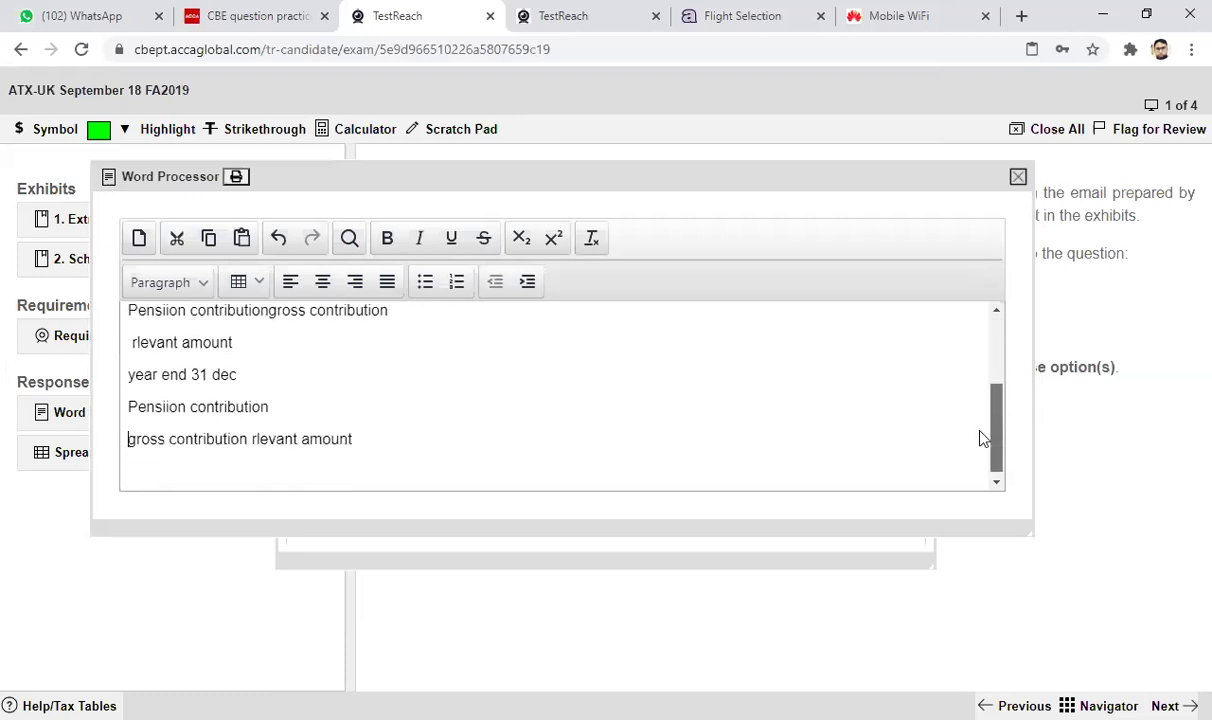
left_click(293, 403)
key("Return")
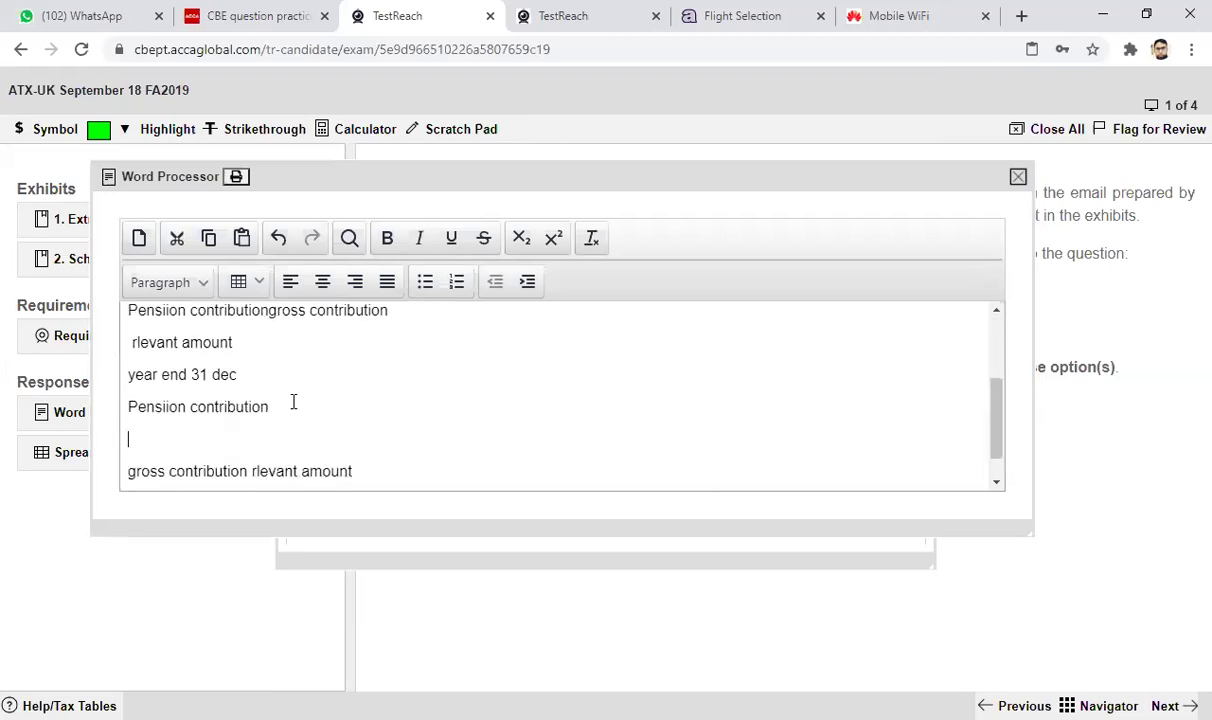
left_click(360, 462)
key("Return")
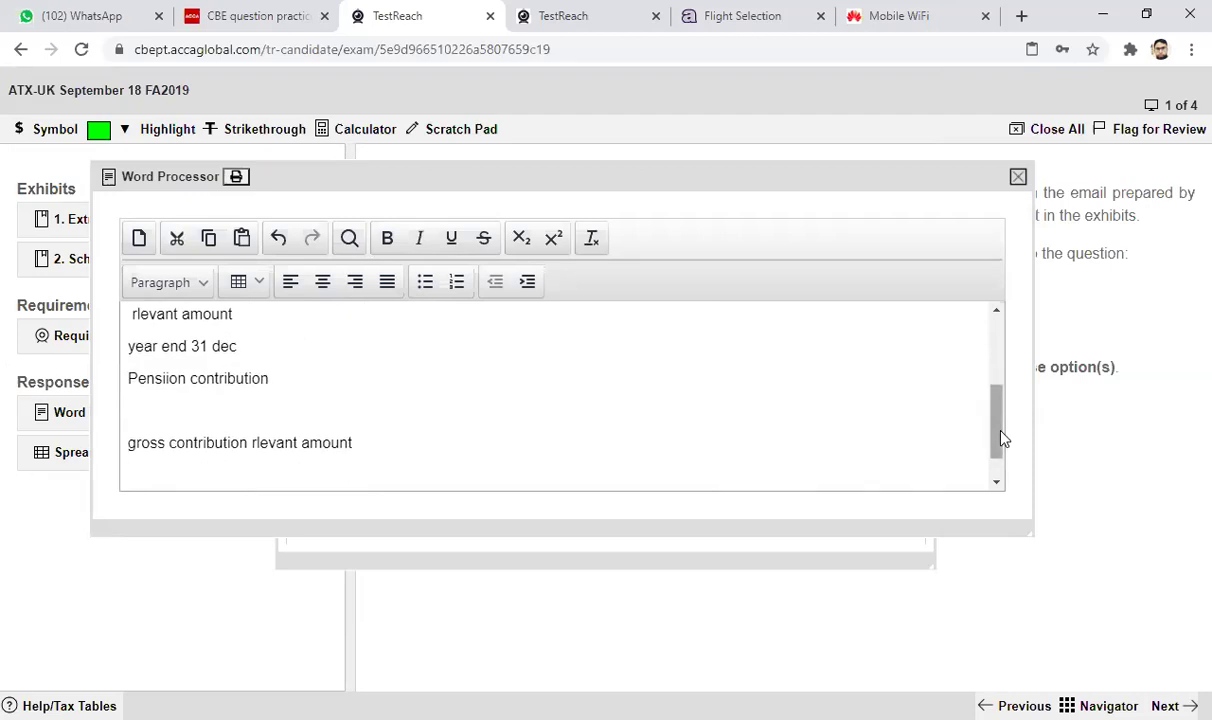
Delete all the pasted pension contribution notes from the word processor answer.
left_click_drag(995, 405, 995, 370)
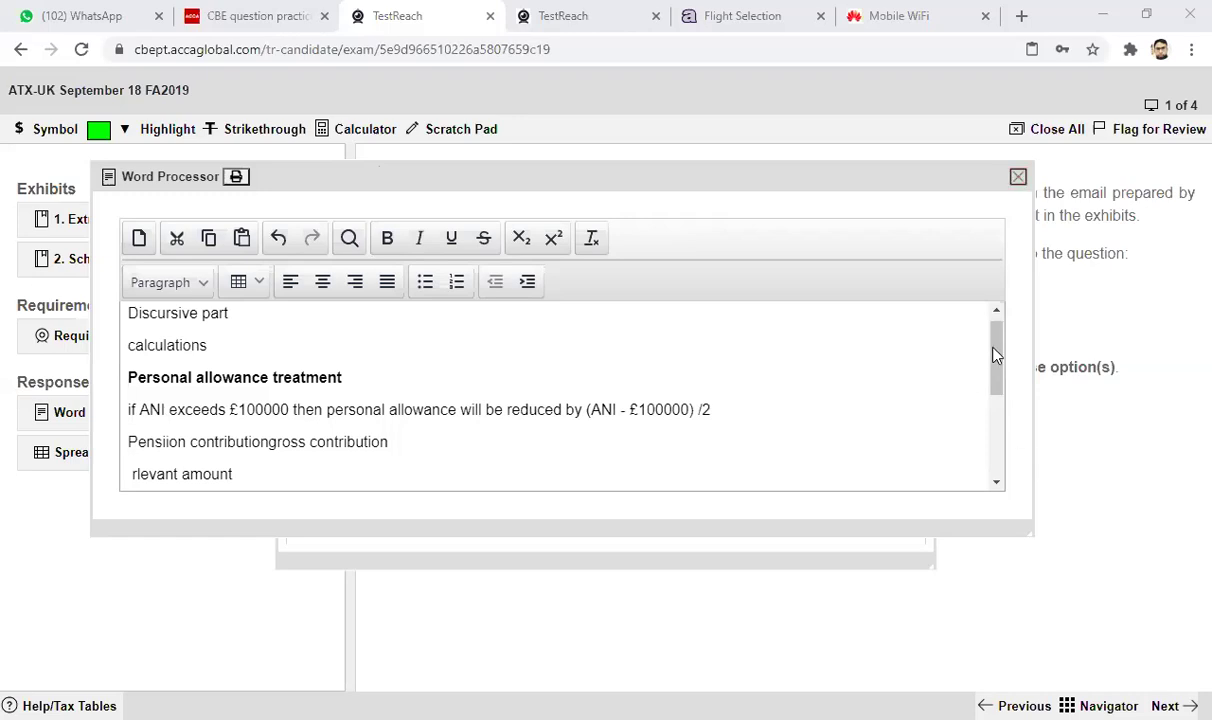
left_click_drag(996, 357, 985, 402)
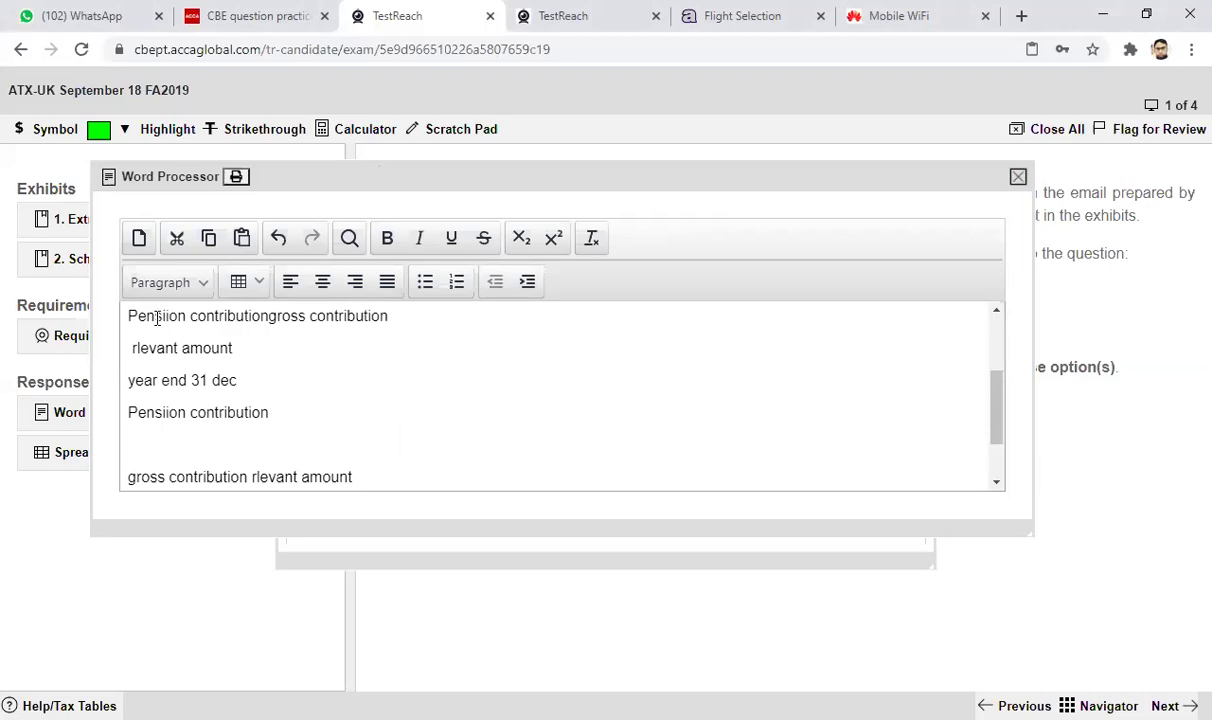
left_click_drag(133, 313, 375, 436)
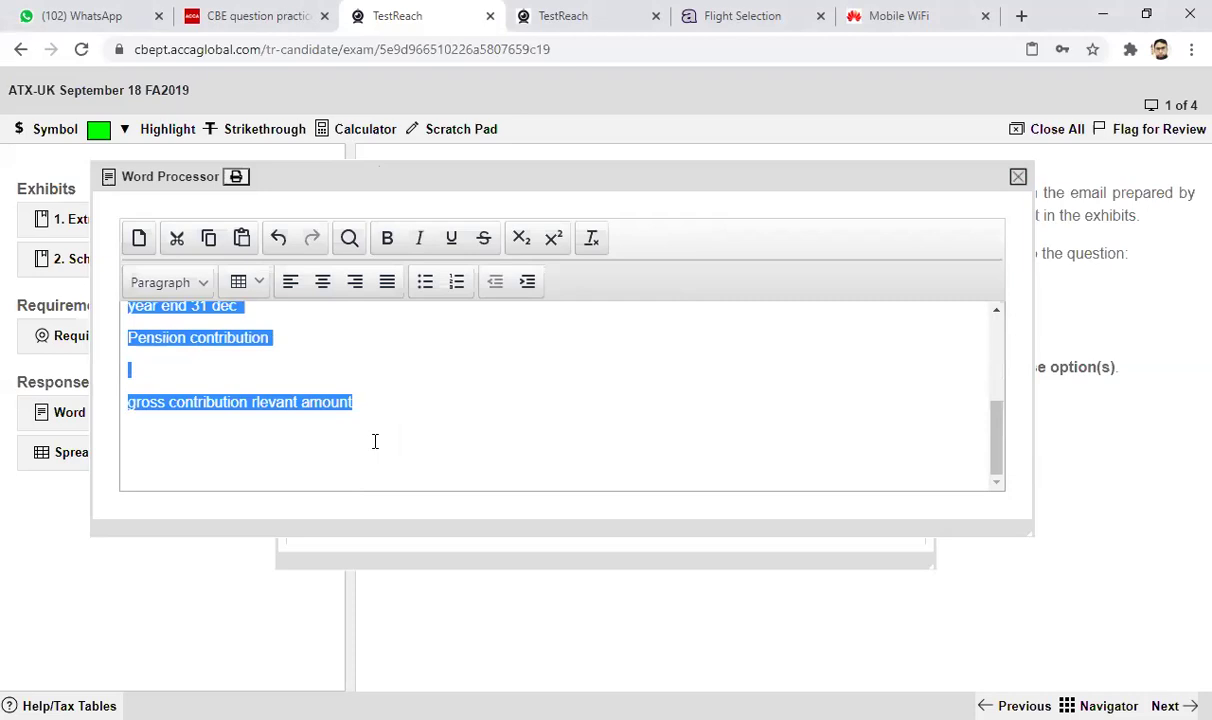
key("Delete")
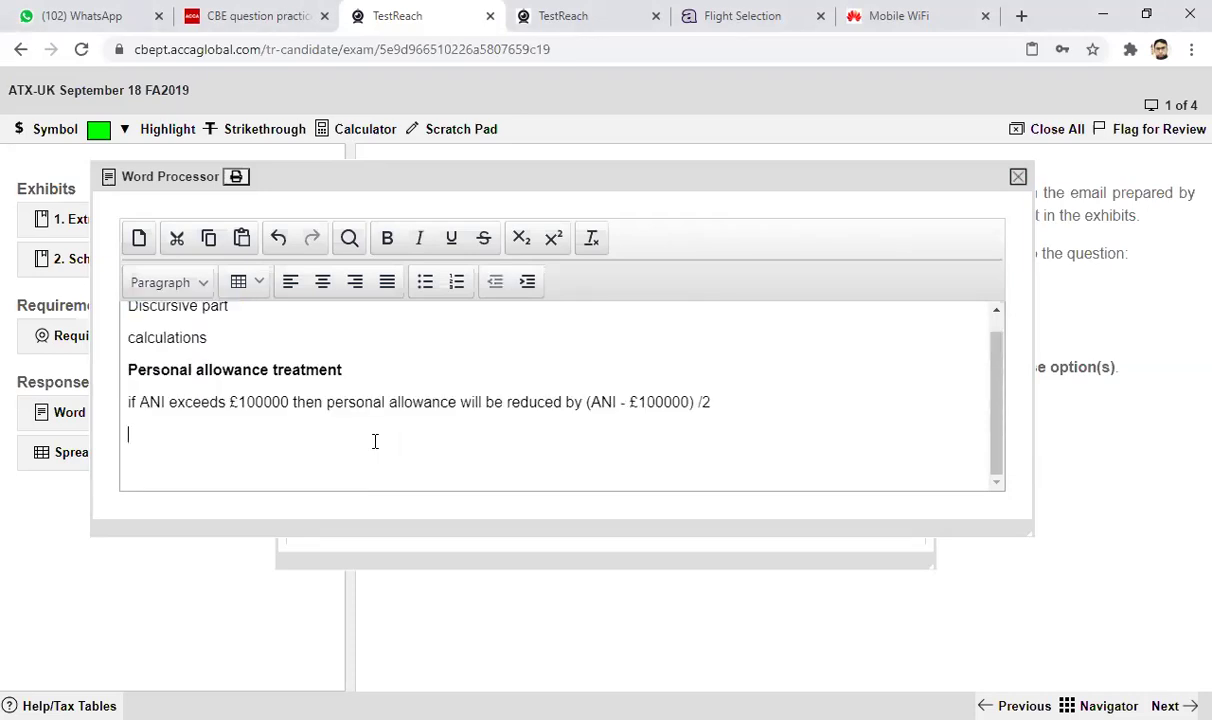
Clear the remaining text from the word processor answer, then close the word processor and the scratch pad.
scroll(299, 362, "up", 1)
left_click_drag(128, 322, 711, 419)
key("Delete")
key("Return")
key("Return")
key("BackSpace")
key("BackSpace")
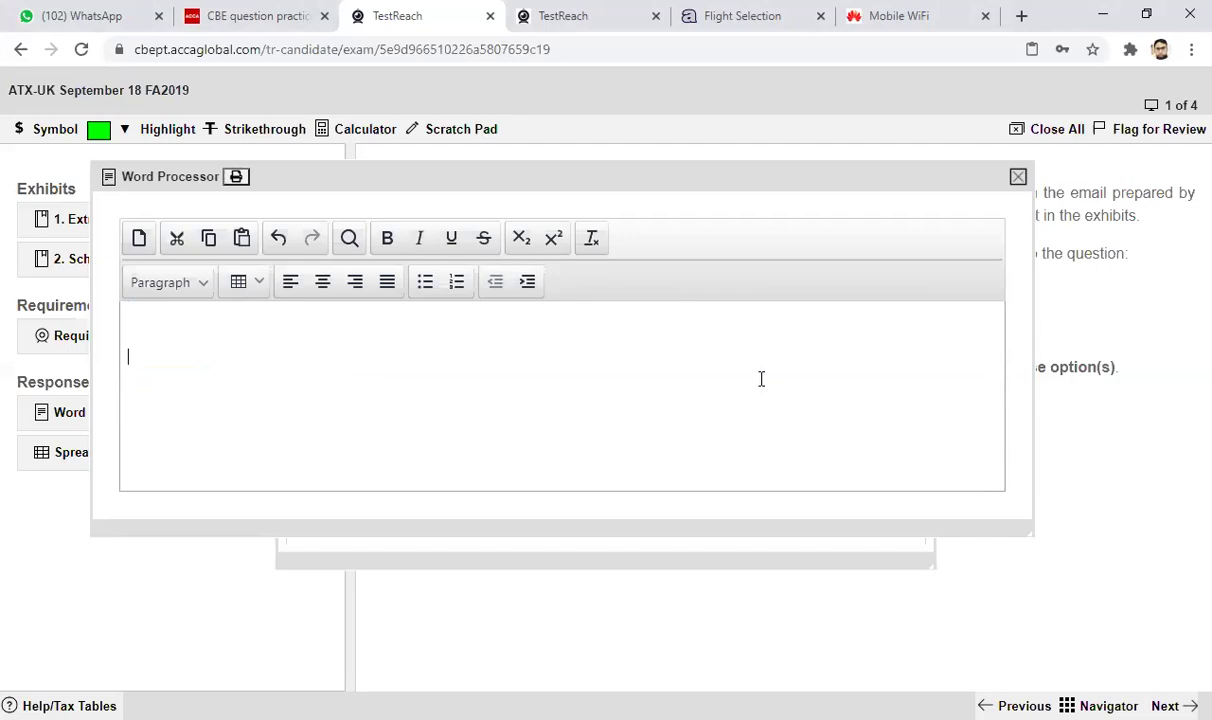
key("Return")
left_click(1018, 176)
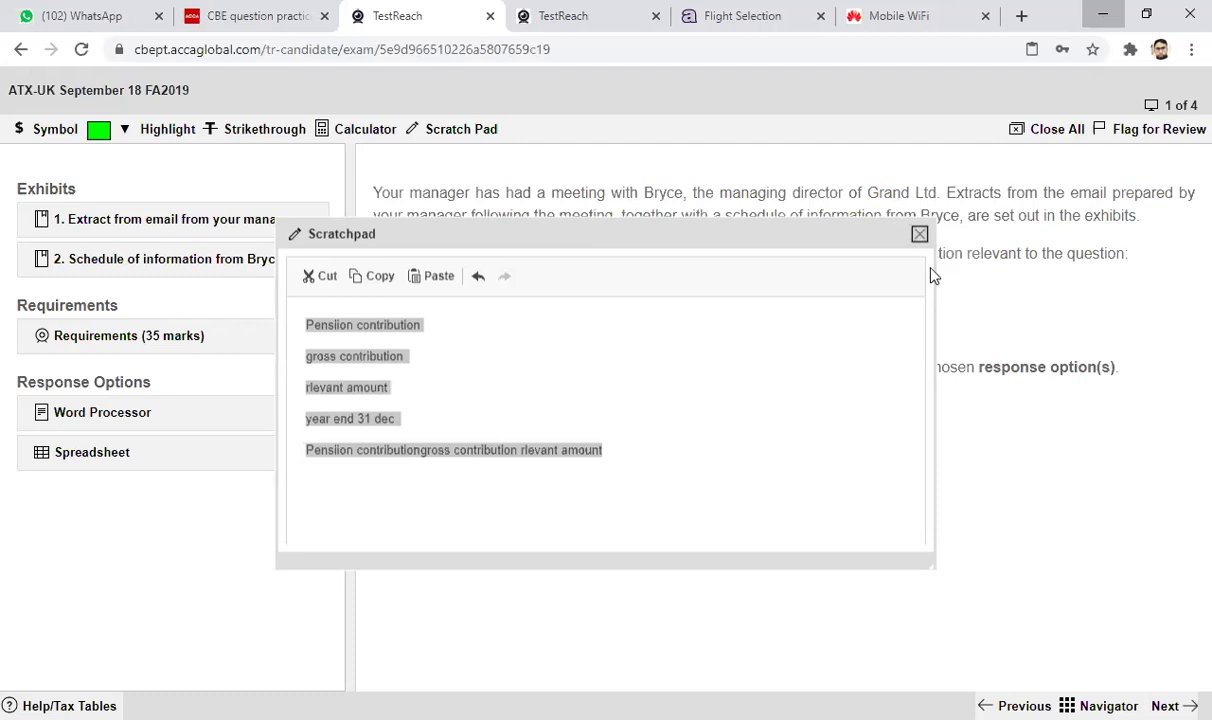
left_click(919, 234)
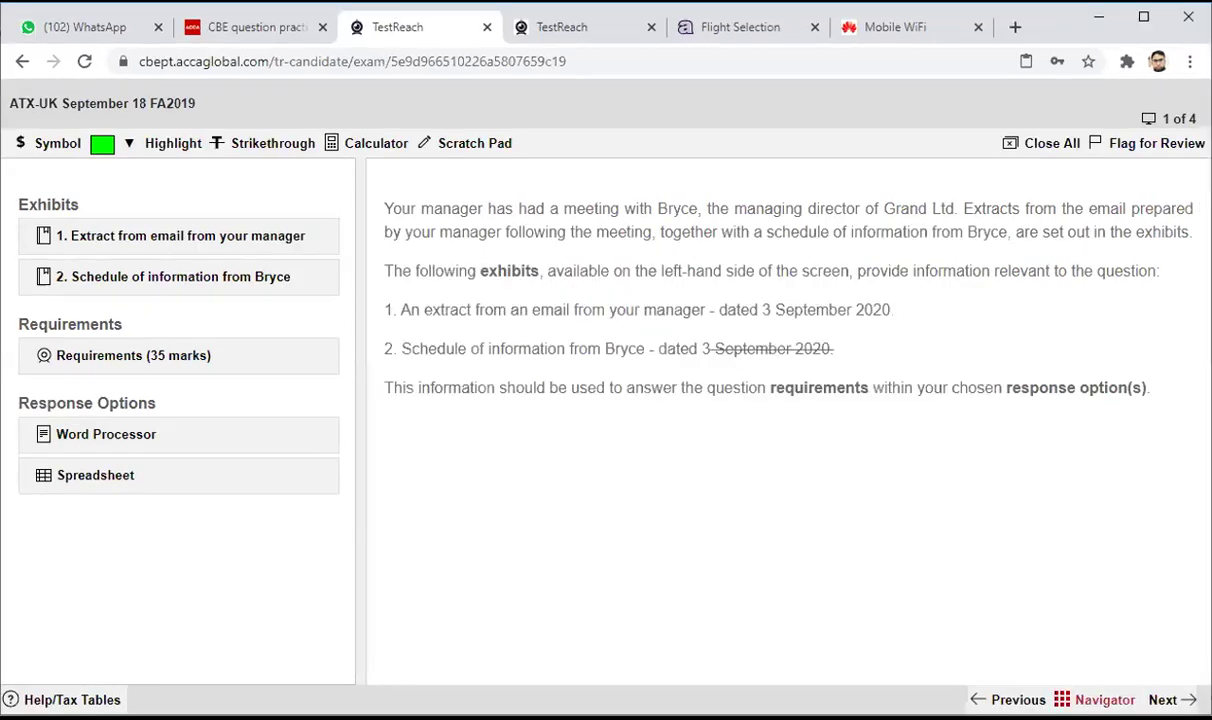
Go to Question 4 through the Navigator and maximize the browser window.
left_click(1097, 699)
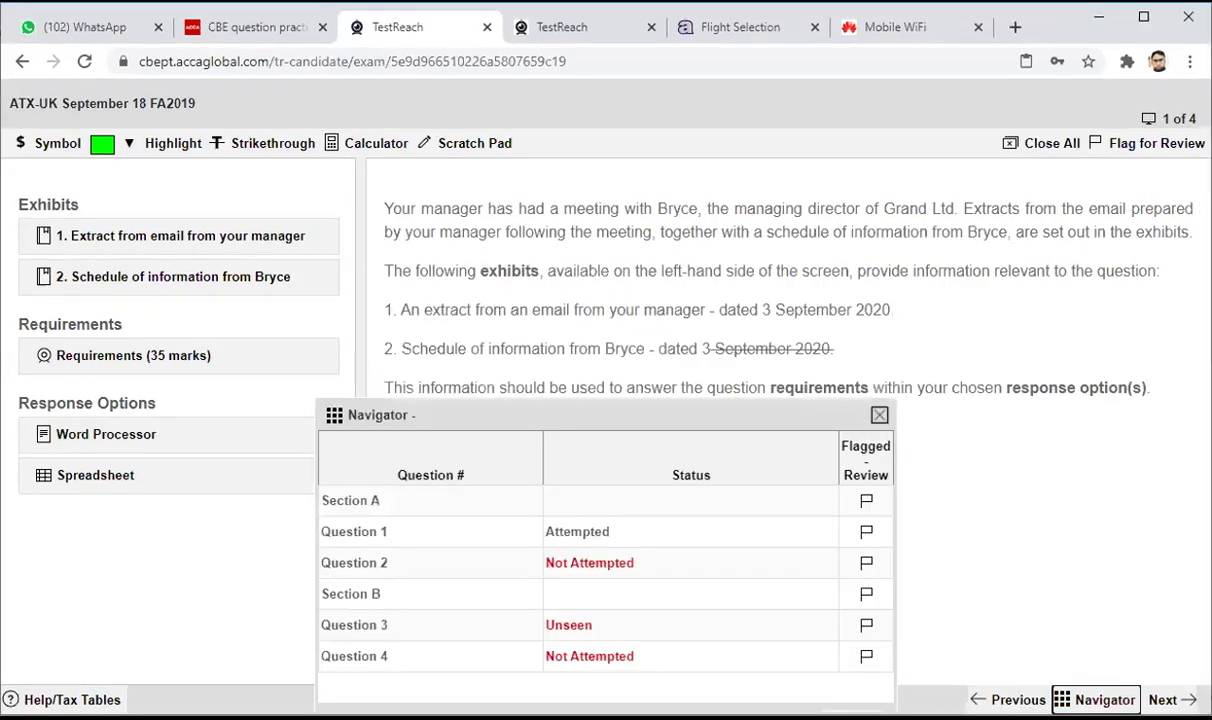
left_click(356, 657)
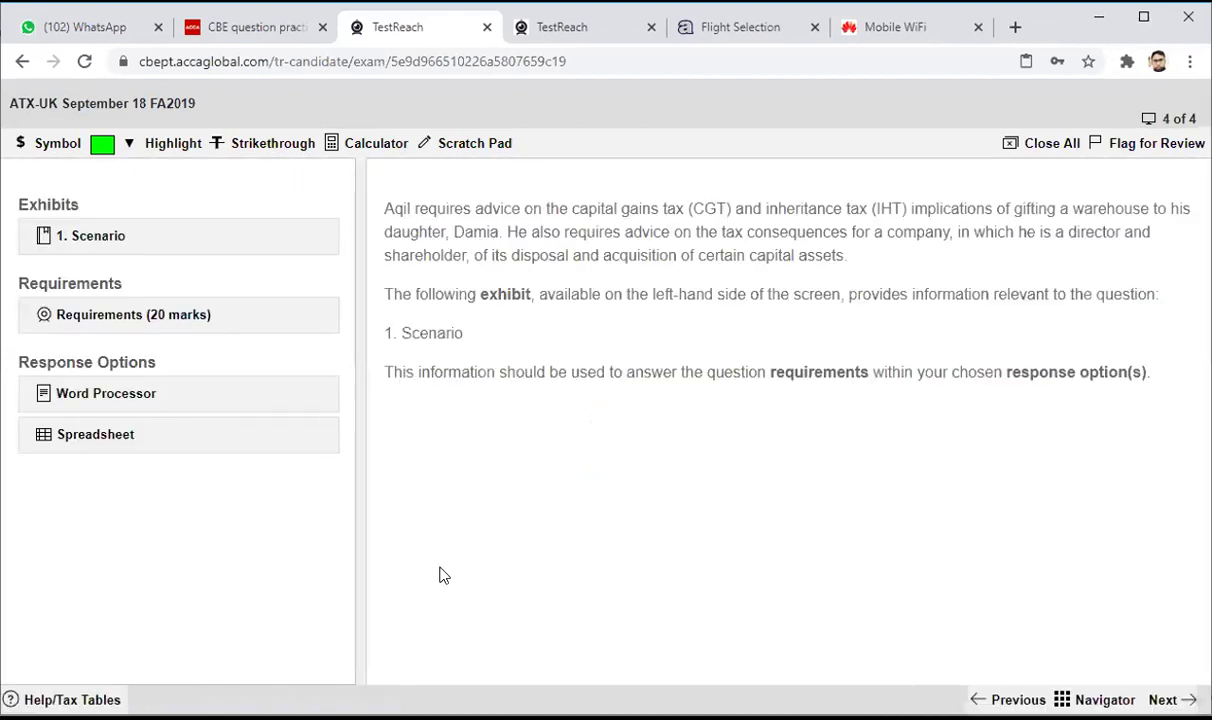
left_click(1142, 20)
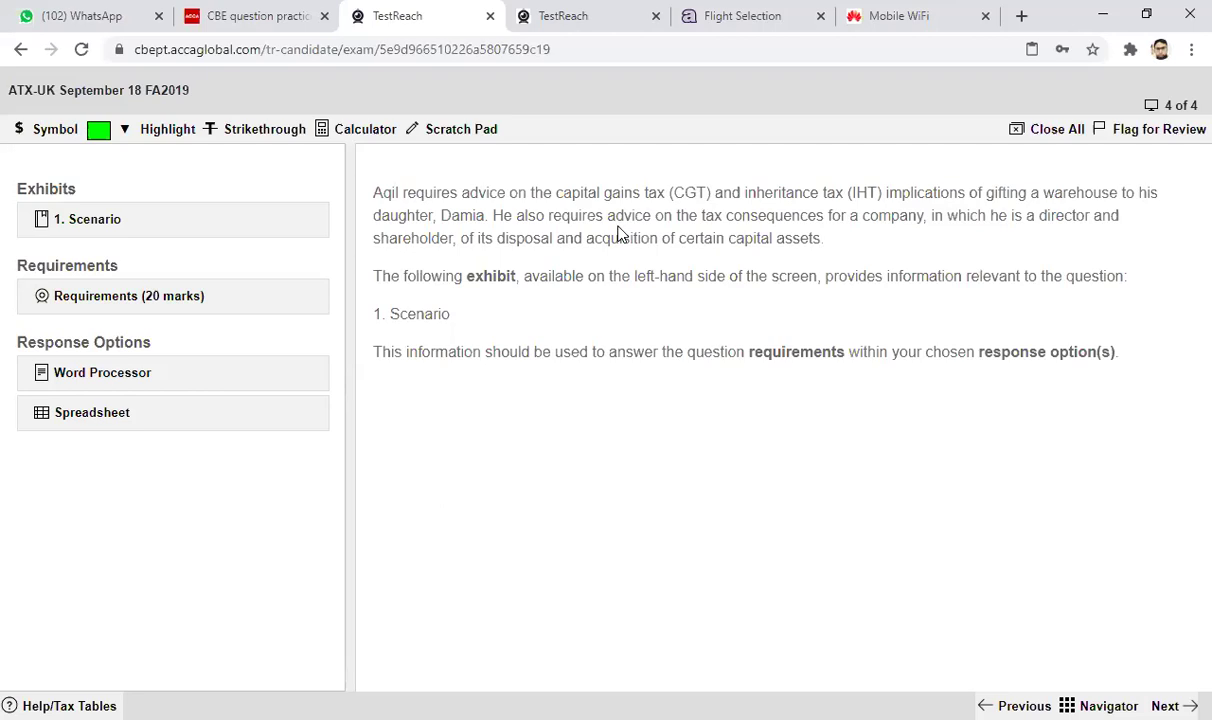
Open the 20-mark requirements and reposition their window so the exhibit and response options stay uncovered.
left_click(131, 300)
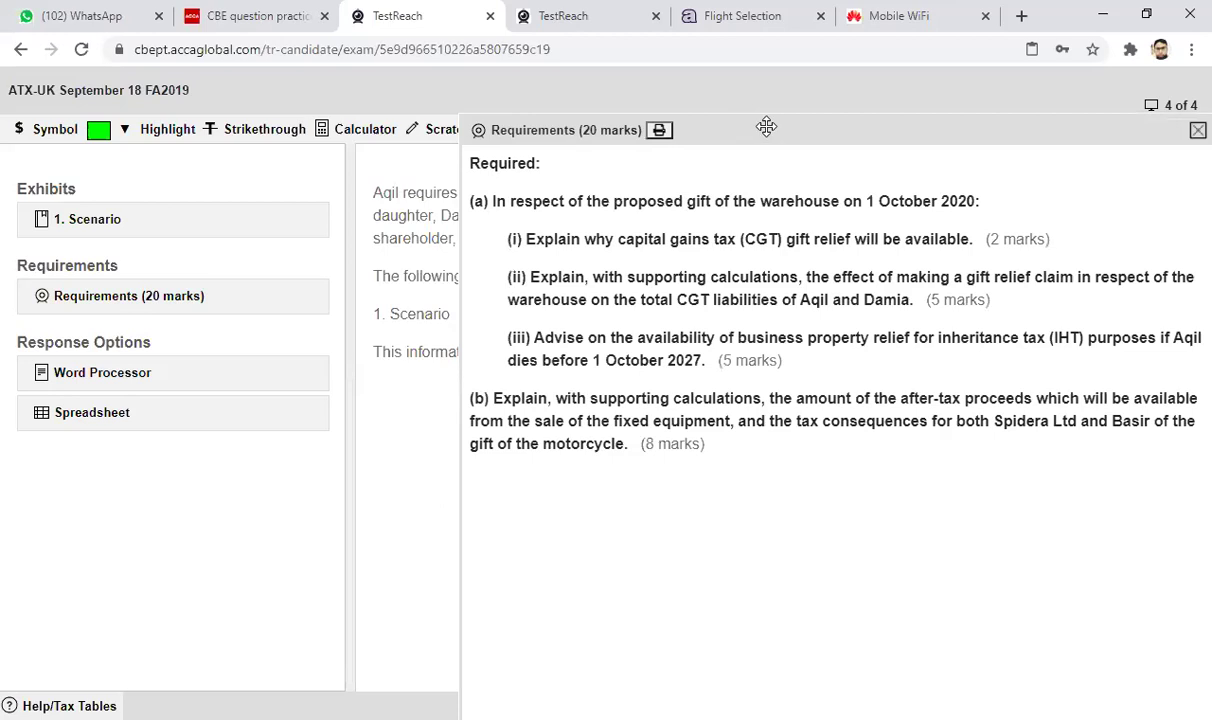
left_click_drag(753, 128, 403, 180)
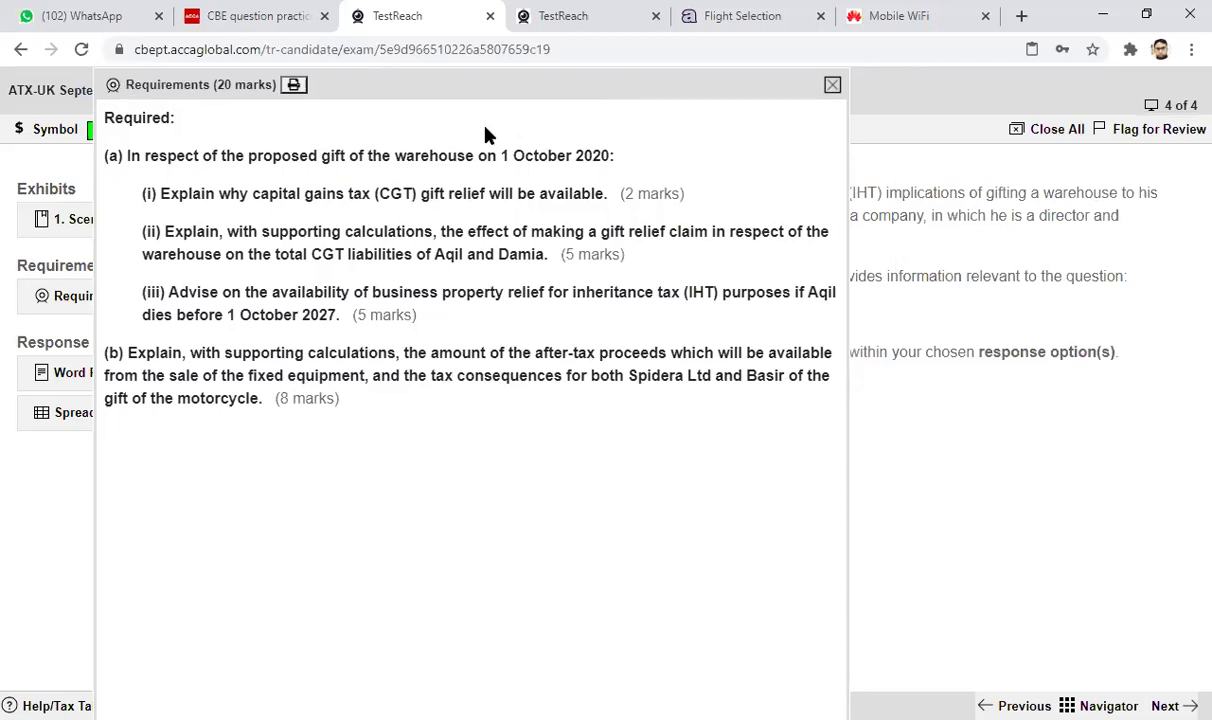
left_click_drag(482, 87, 634, 86)
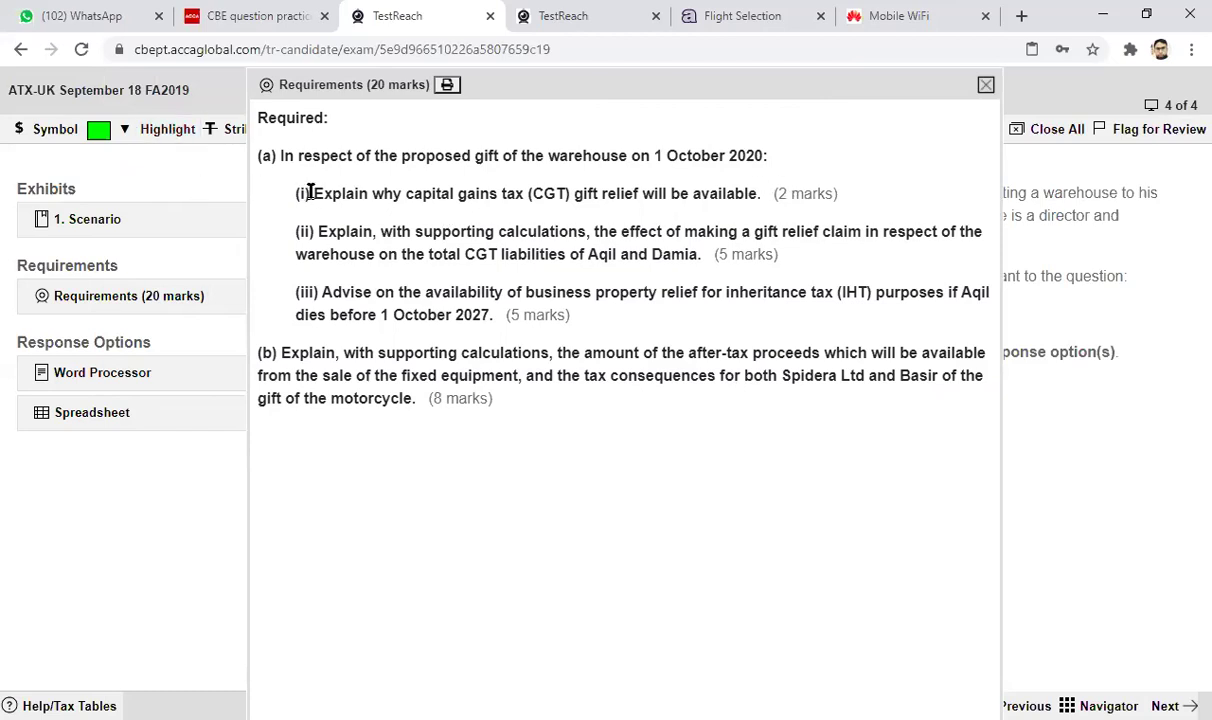
Highlight "Explain" and "(2 marks)" in requirement (a)(i) and "gift of the warehouse" in part (a) in green.
left_click_drag(311, 193, 369, 193)
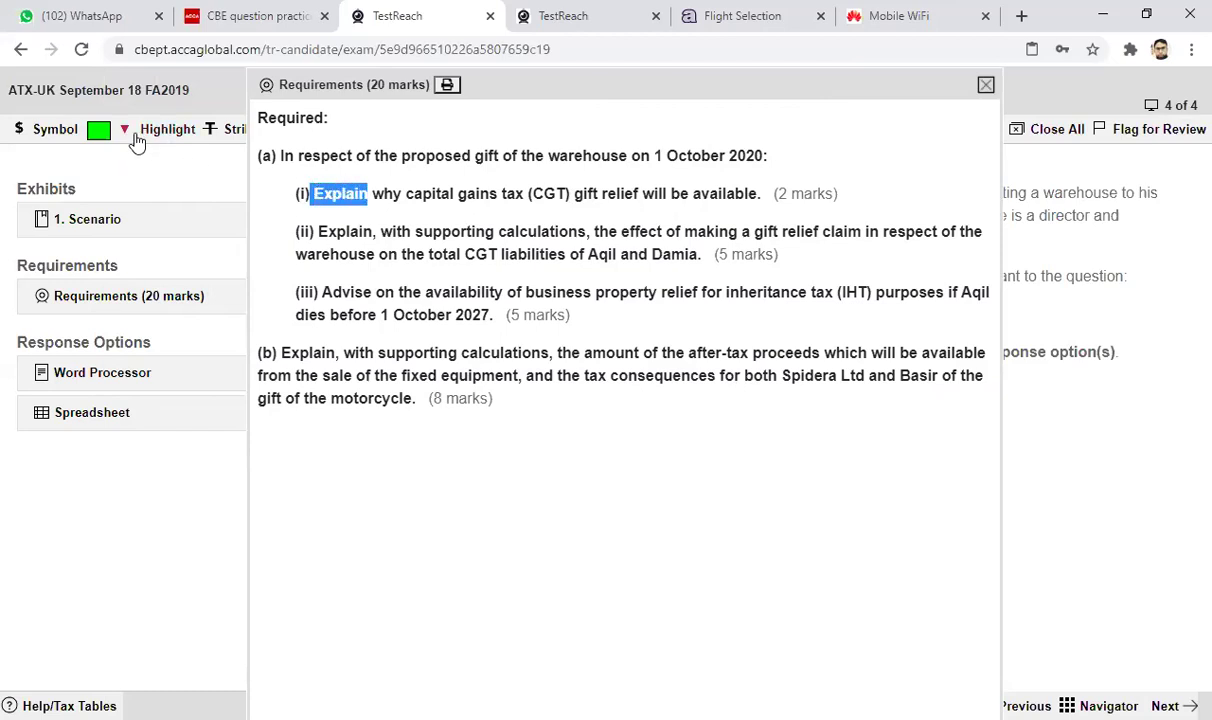
left_click(170, 133)
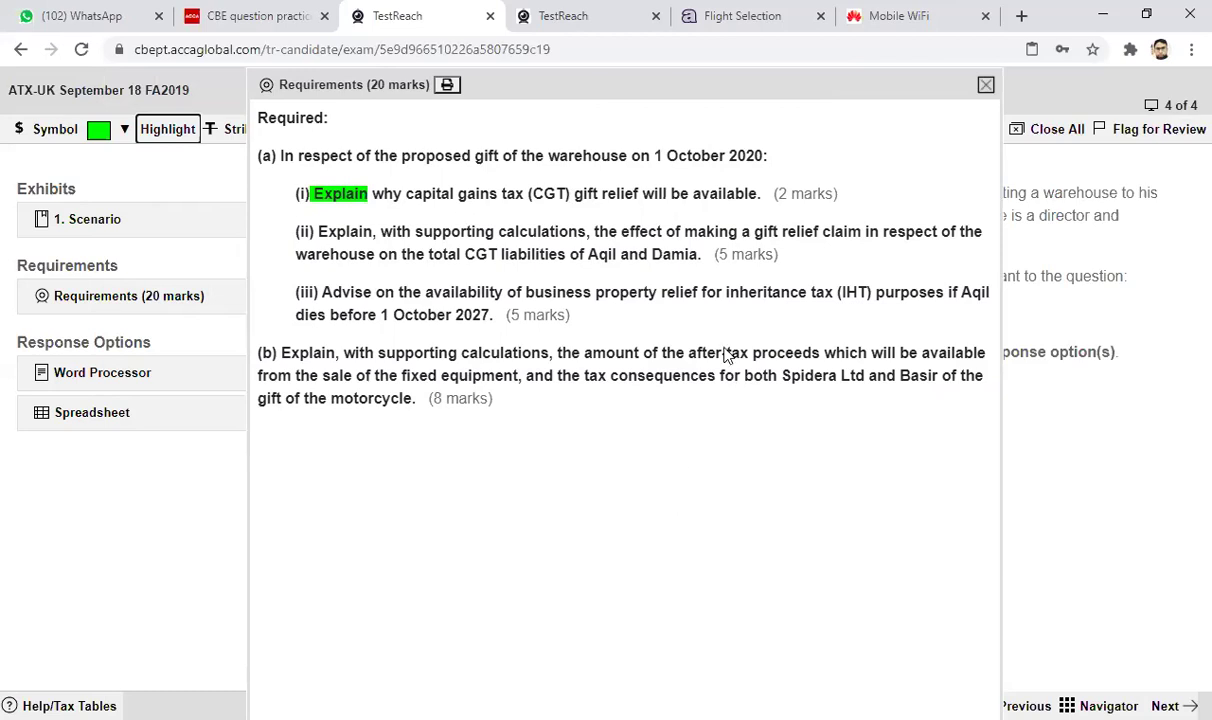
left_click_drag(774, 197, 862, 196)
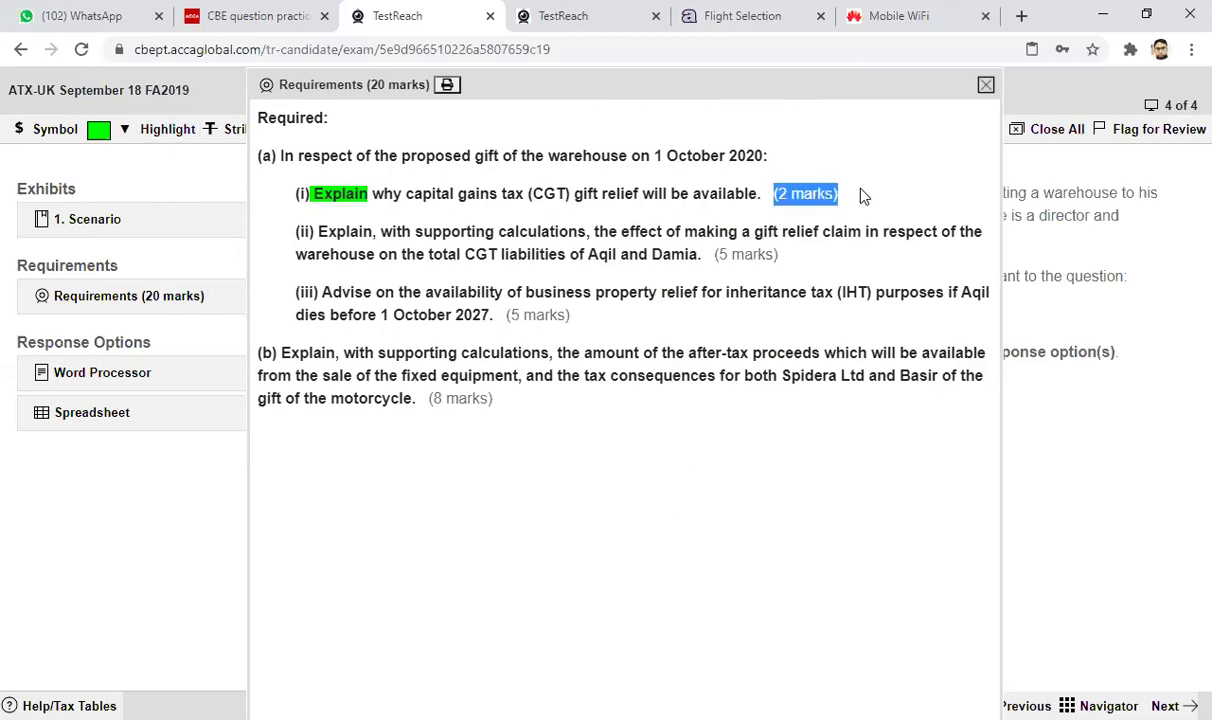
left_click(187, 129)
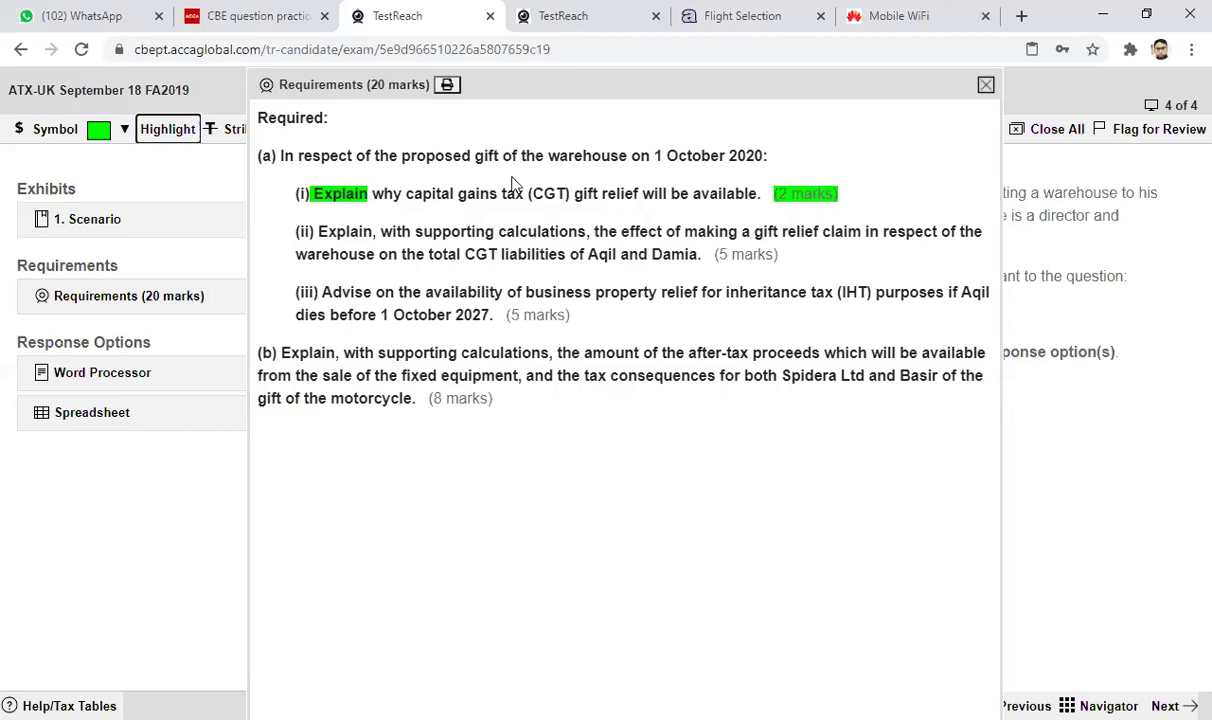
left_click_drag(476, 156, 622, 146)
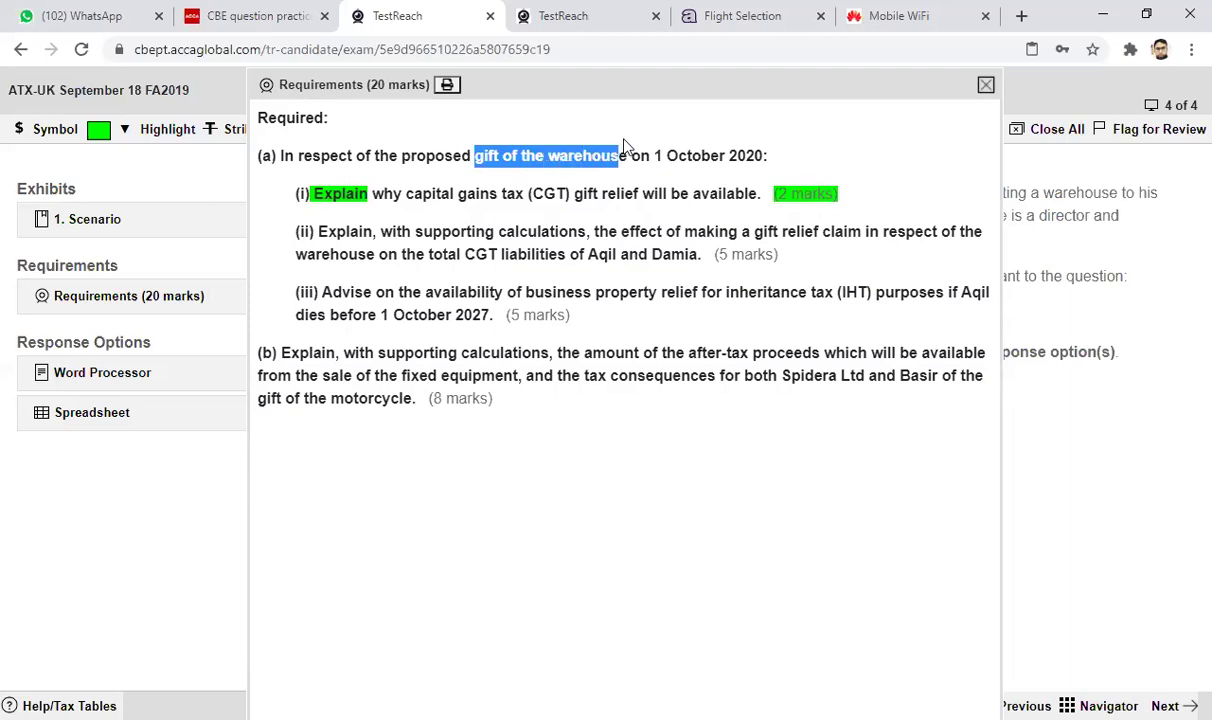
left_click(168, 129)
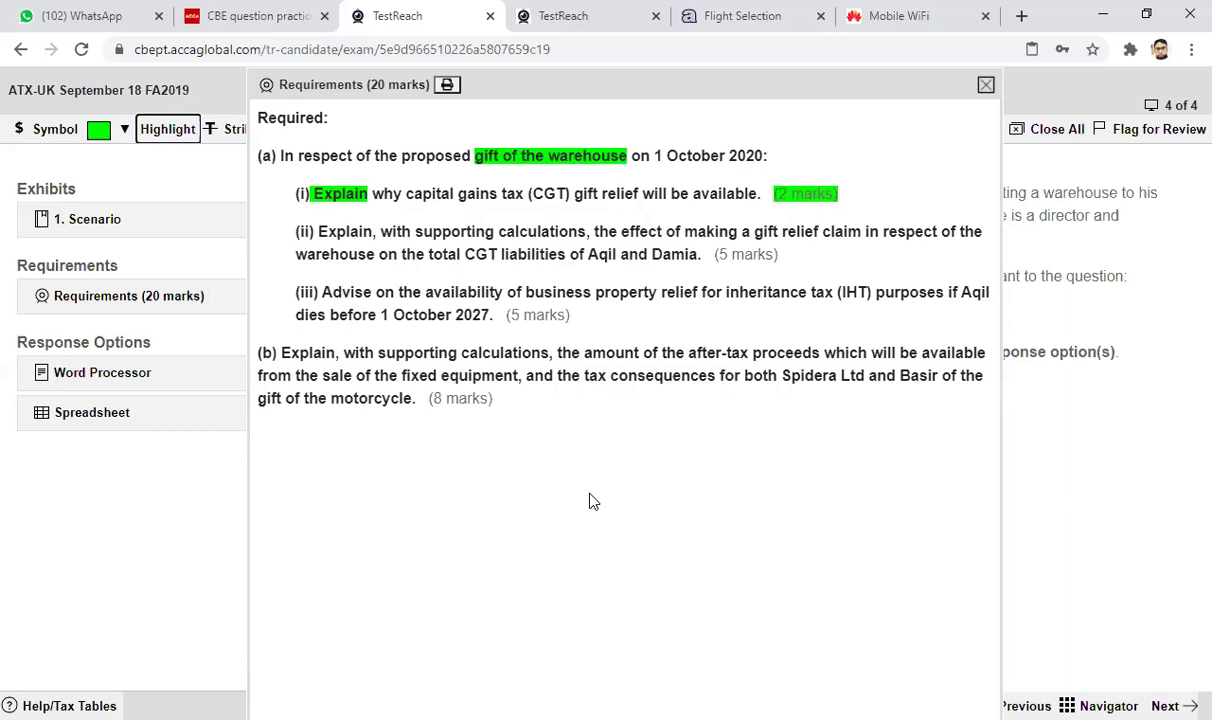
Highlight the verb "Explain" at the start of requirement (b) in green.
left_click(577, 196)
left_click_drag(577, 196, 600, 200)
left_click(666, 493)
left_click_drag(278, 352, 337, 352)
left_click(178, 140)
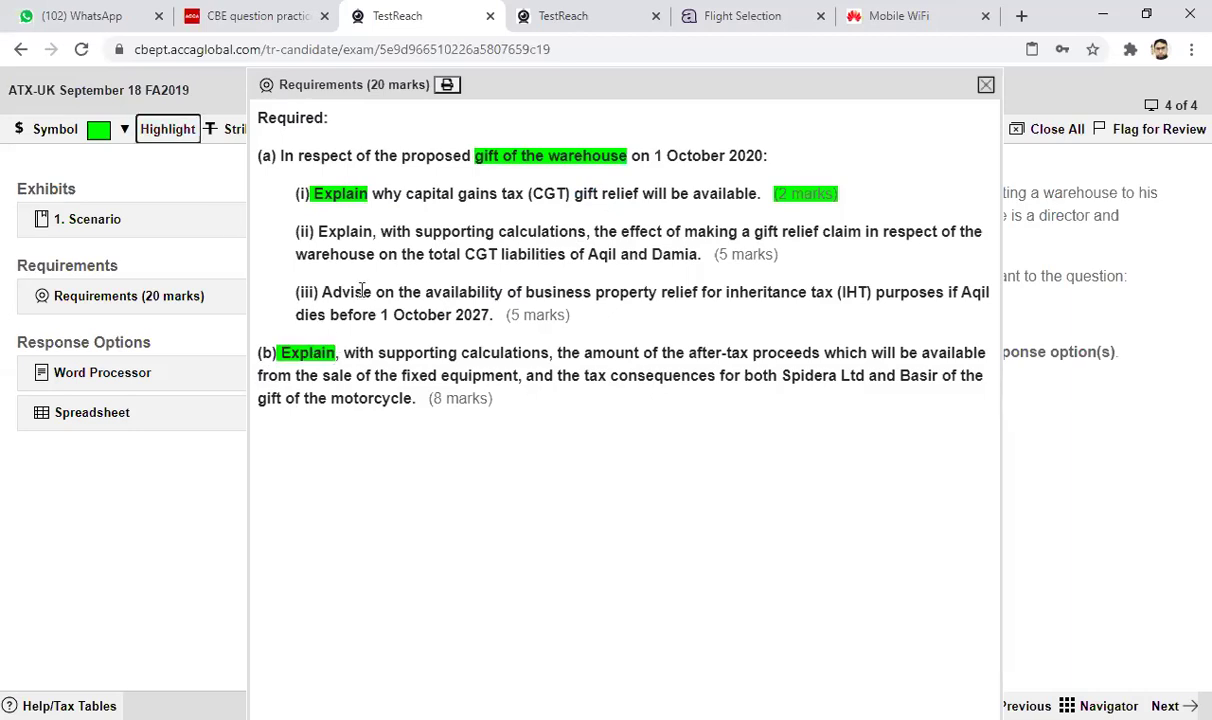
Highlight "(8 marks)", "after-tax proceeds" and "sale of the fixed equipment" in requirement (b) in green.
left_click_drag(428, 399, 494, 410)
left_click(155, 136)
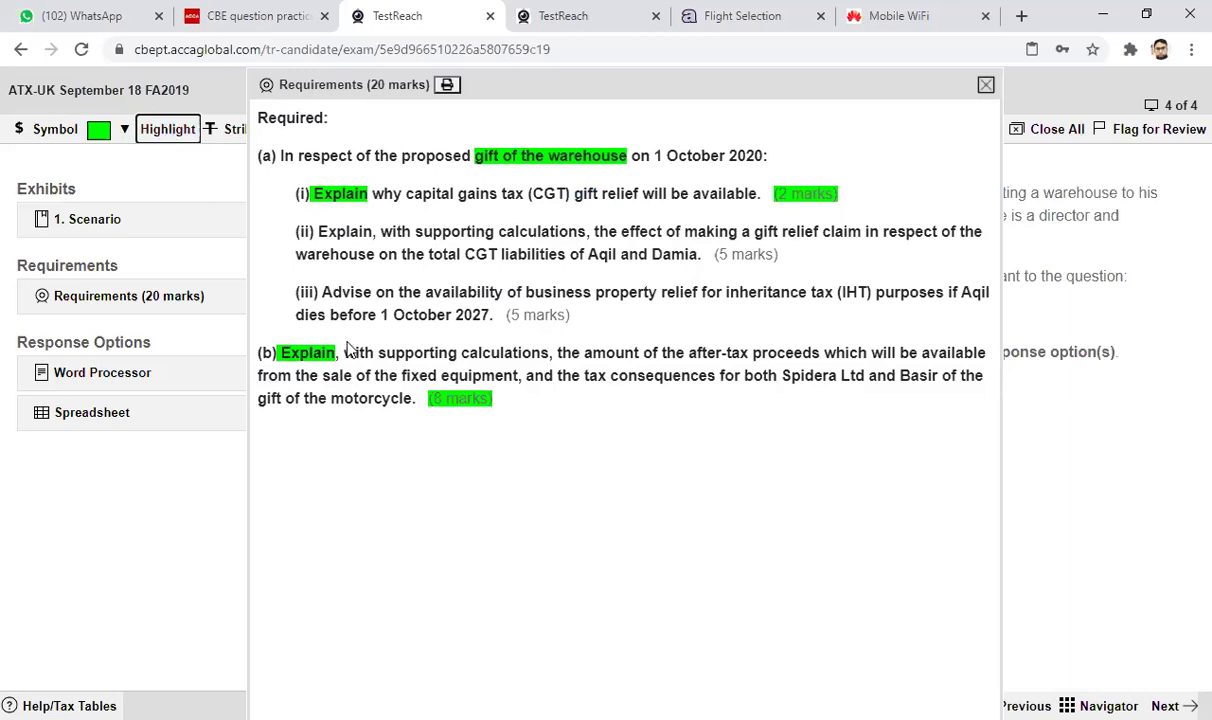
double_click(462, 352)
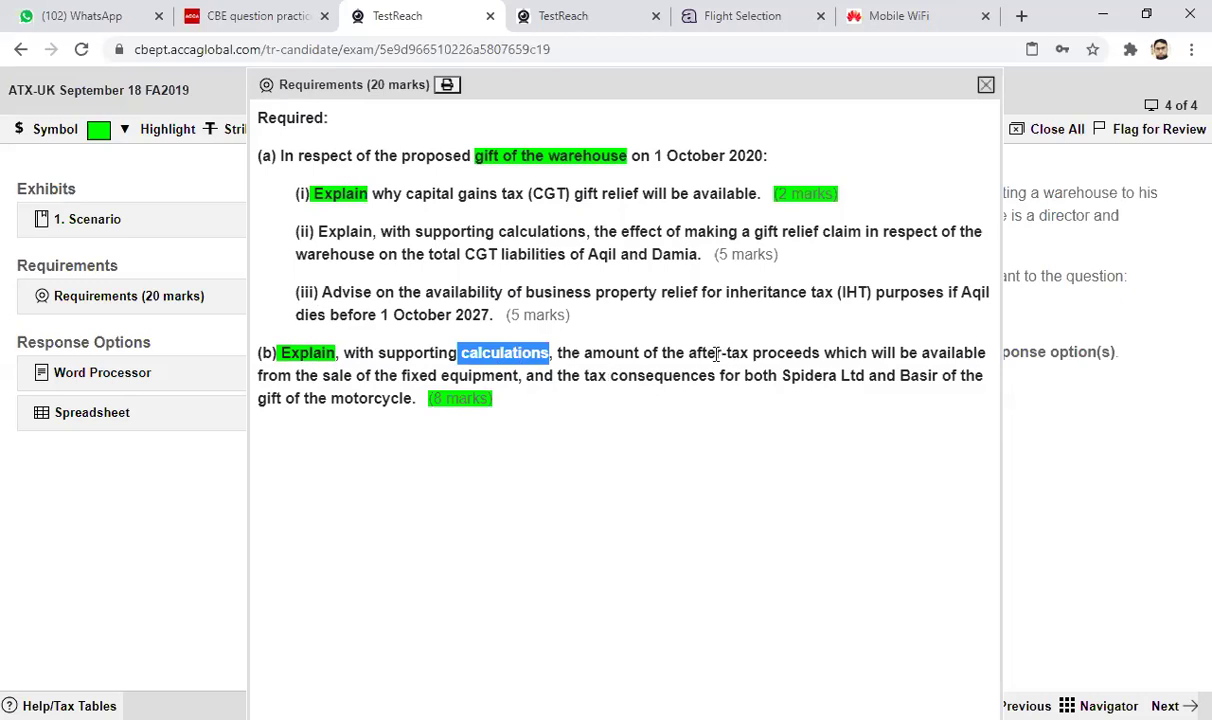
left_click_drag(697, 352, 819, 352)
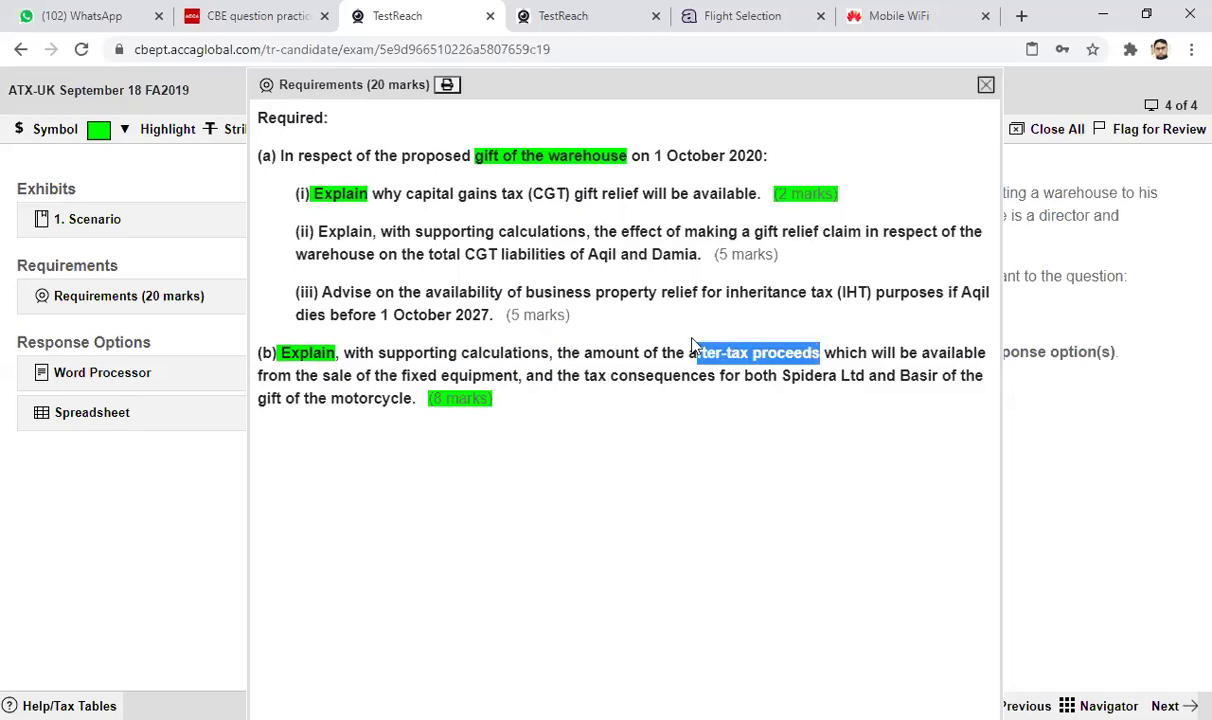
left_click(155, 135)
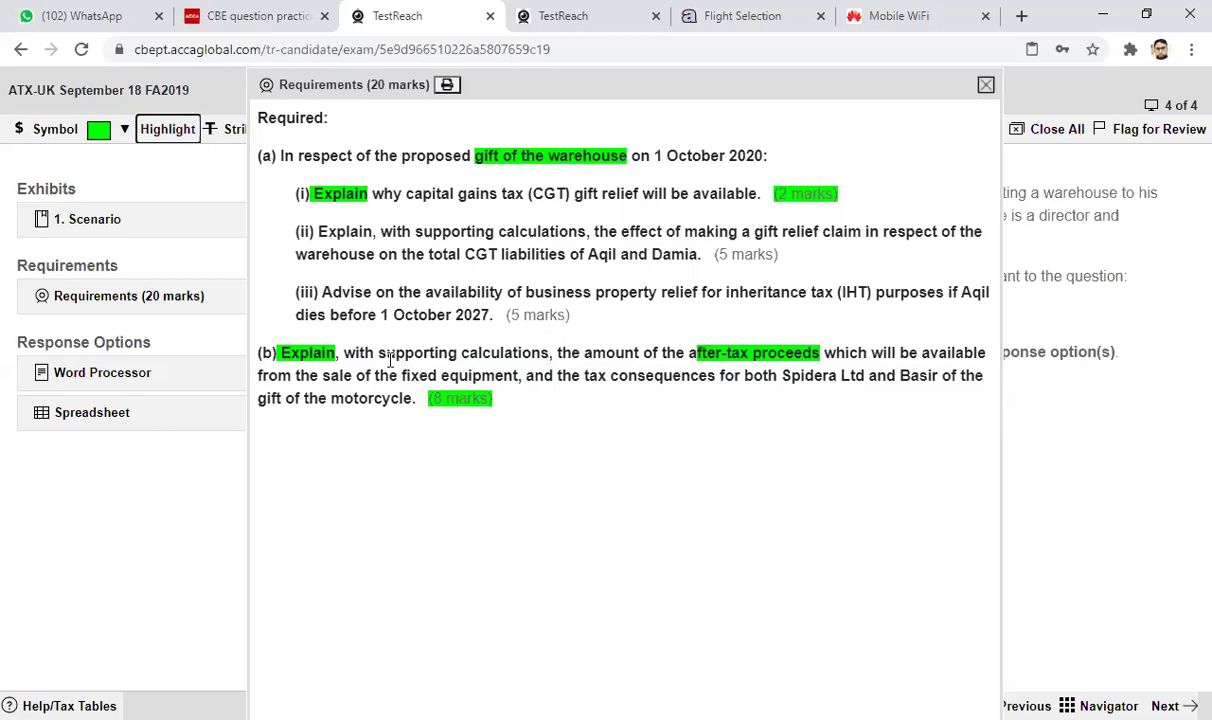
left_click_drag(323, 375, 515, 375)
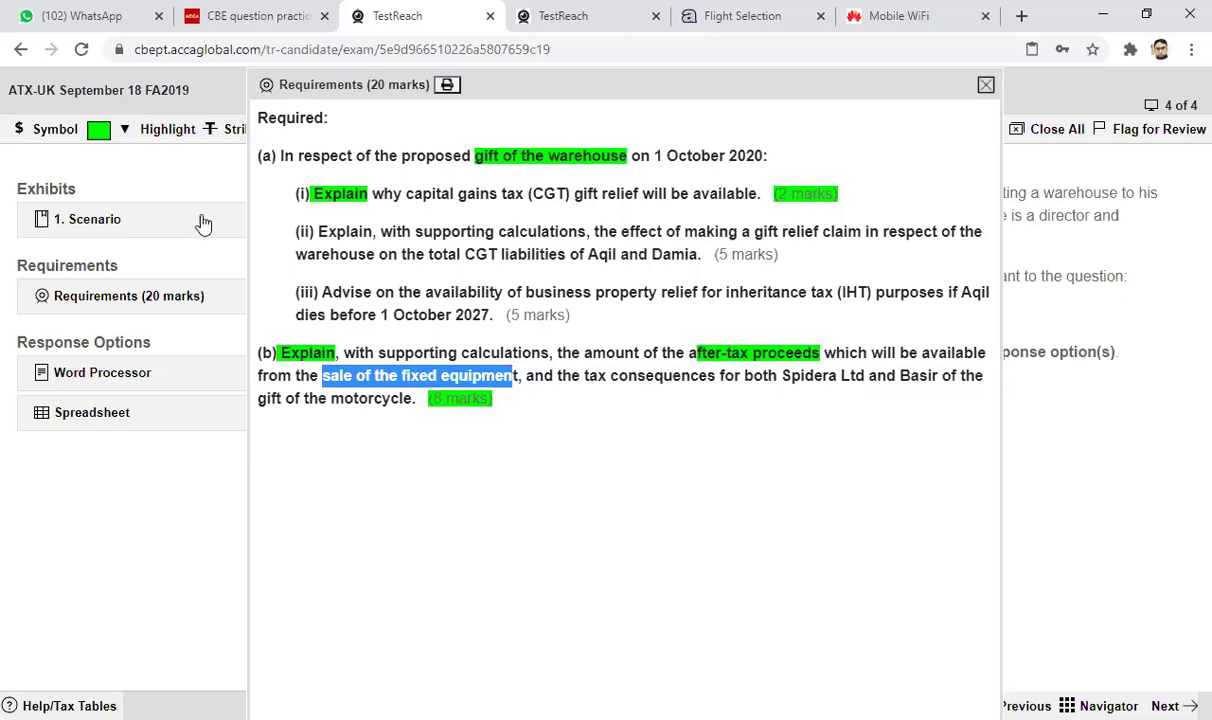
left_click(167, 145)
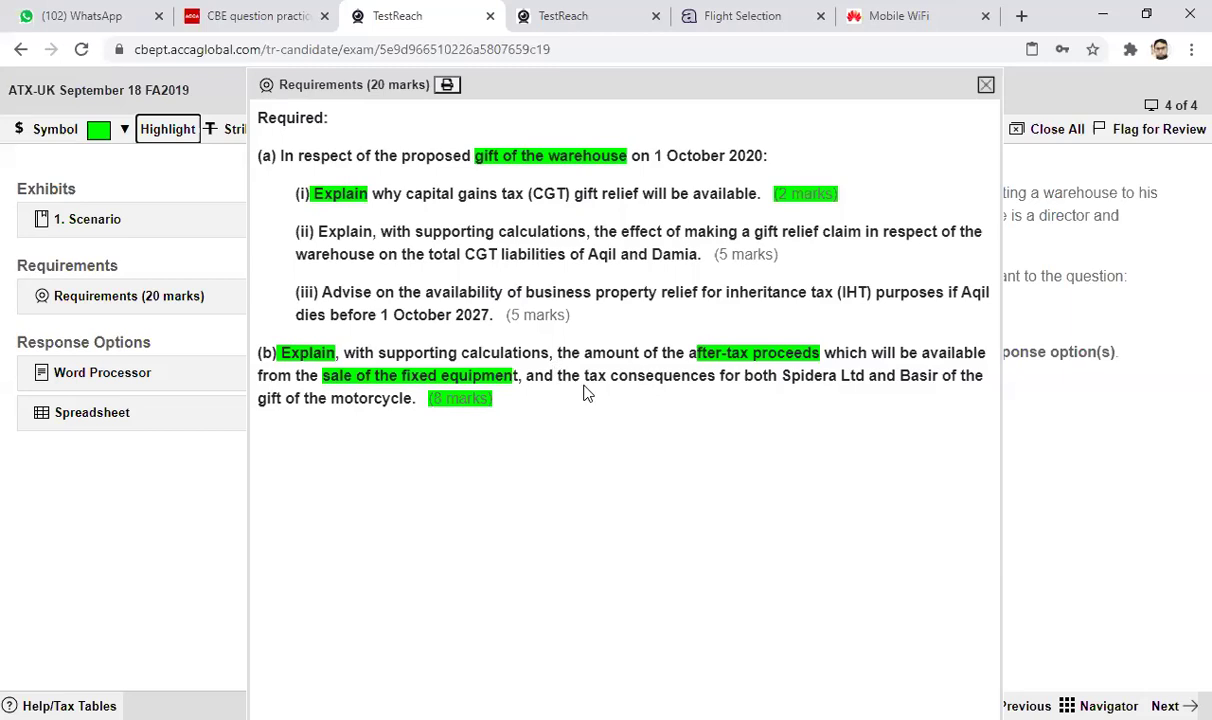
Highlight "tax consequences", "Spidera Ltd" and the individual's name that follows it in requirement (b) in green.
left_click_drag(584, 376, 716, 376)
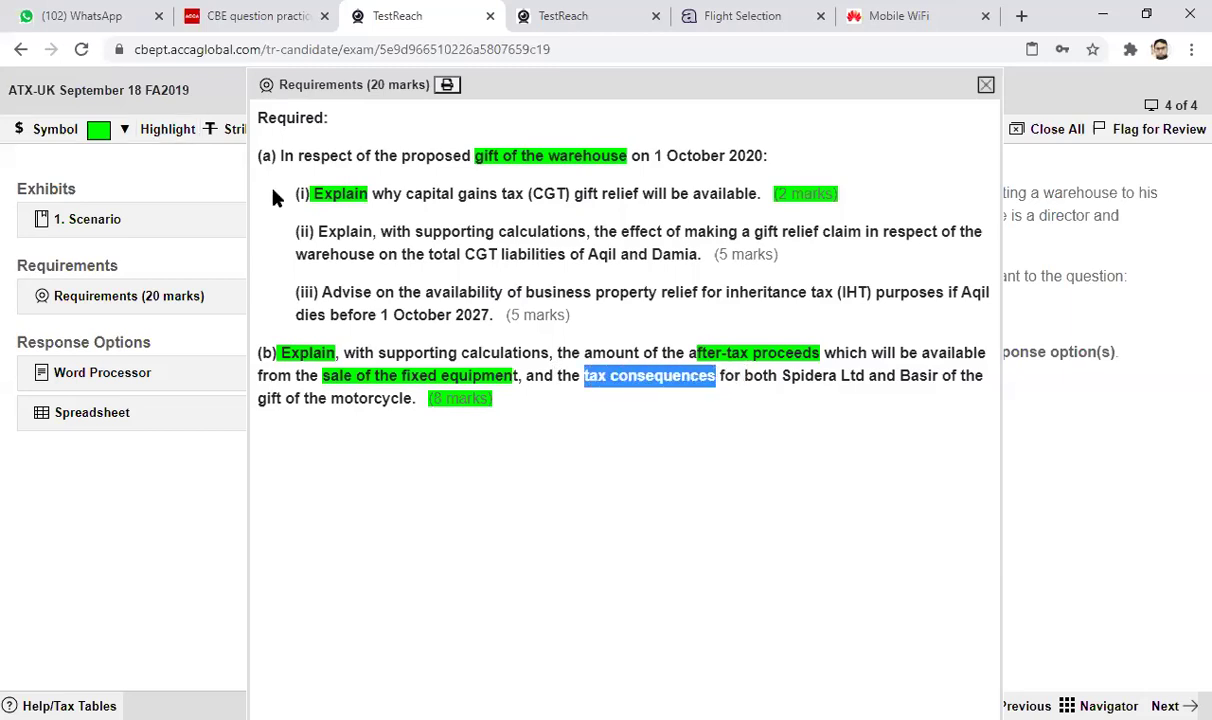
left_click(168, 142)
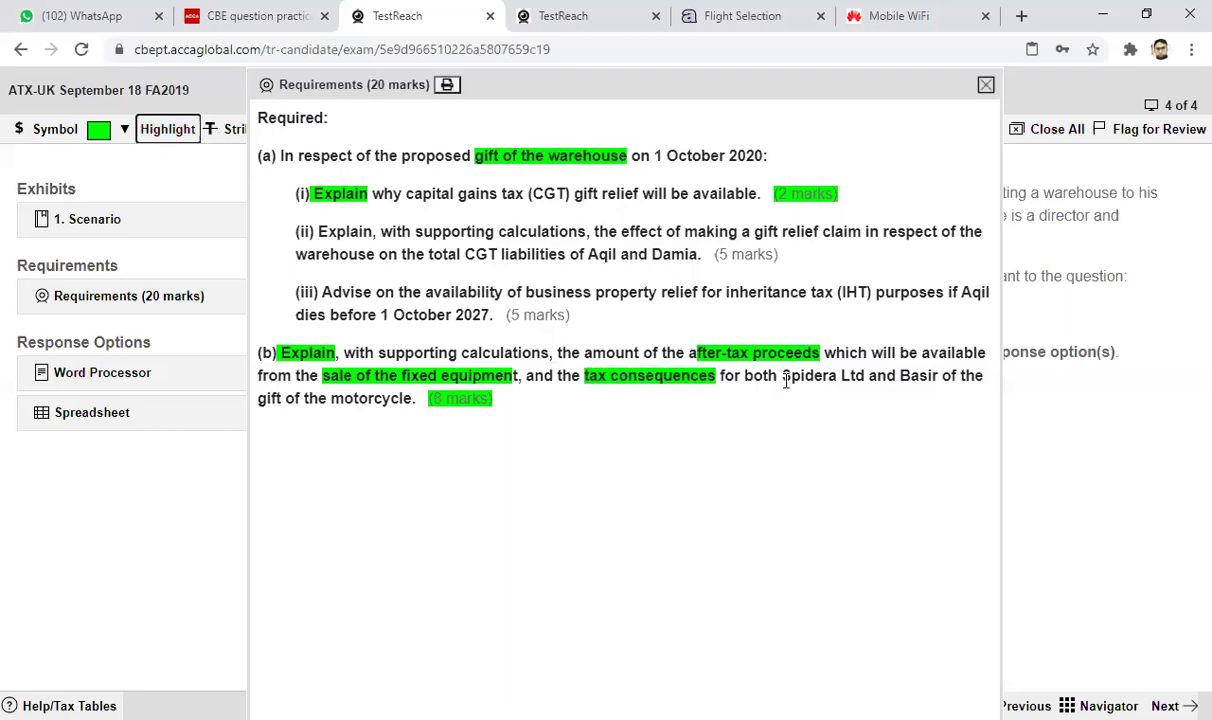
left_click_drag(784, 379, 864, 378)
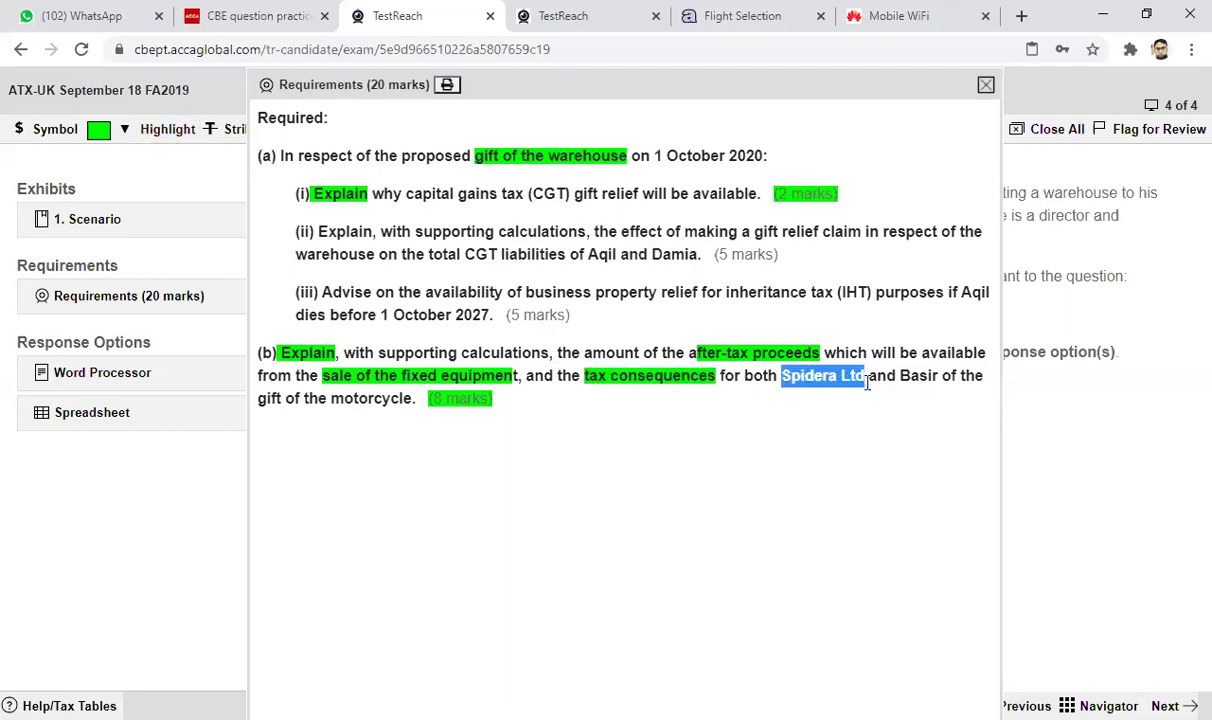
left_click(170, 132)
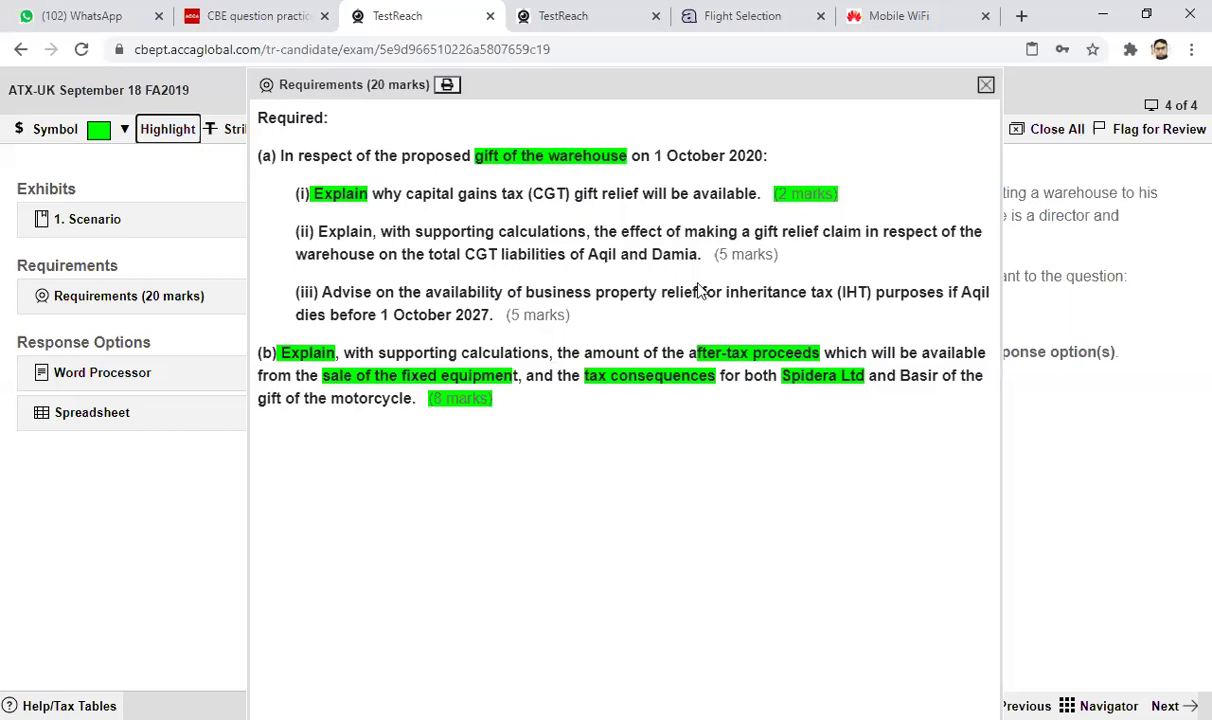
left_click_drag(901, 369, 939, 372)
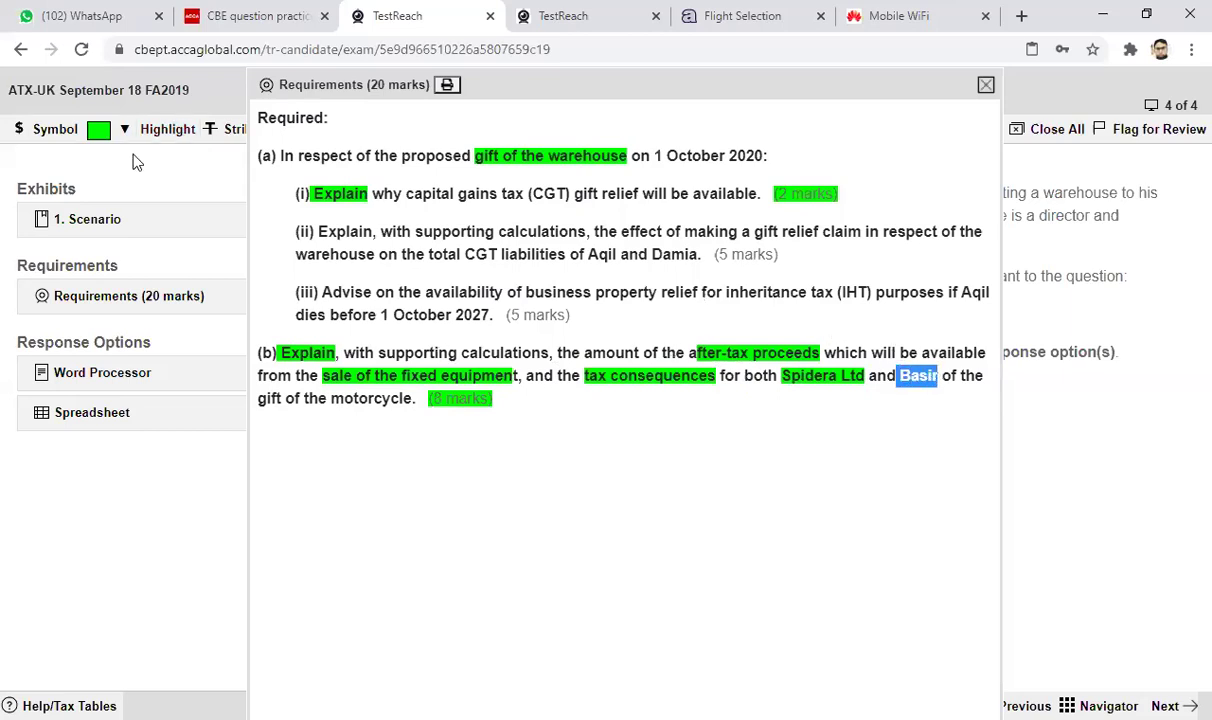
left_click(160, 130)
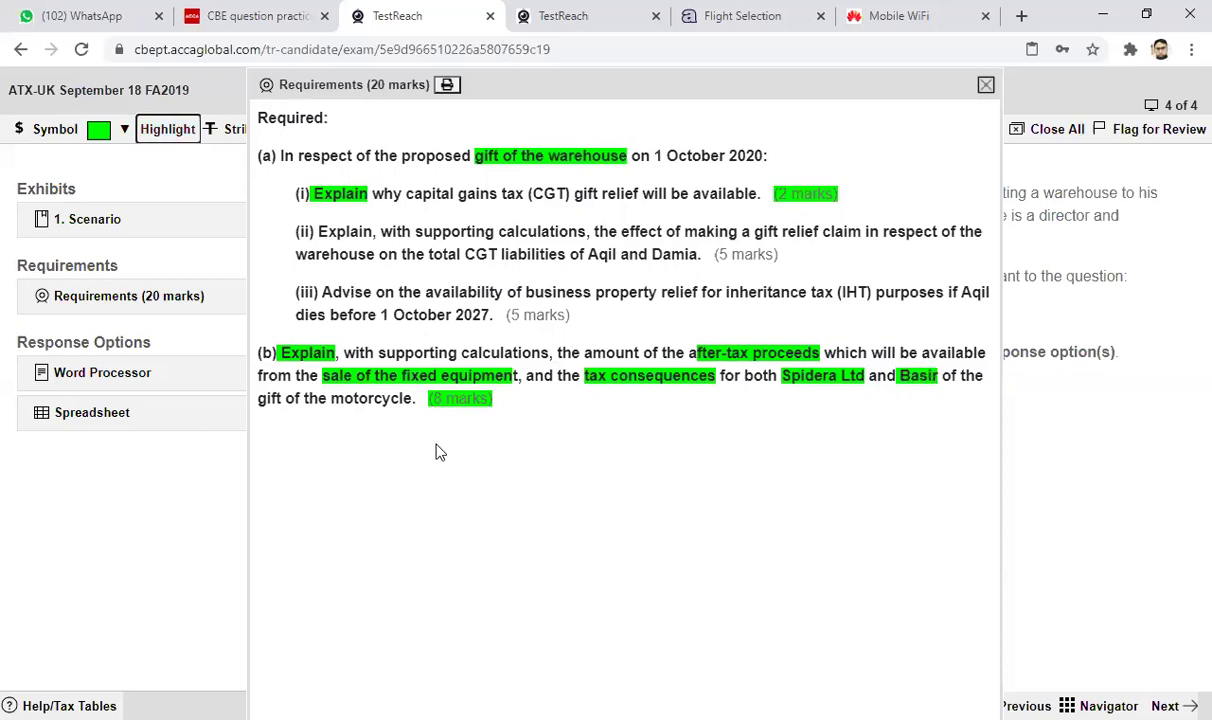
Highlight "gift" and "calculations" in requirement (b) in green.
left_click_drag(258, 398, 283, 399)
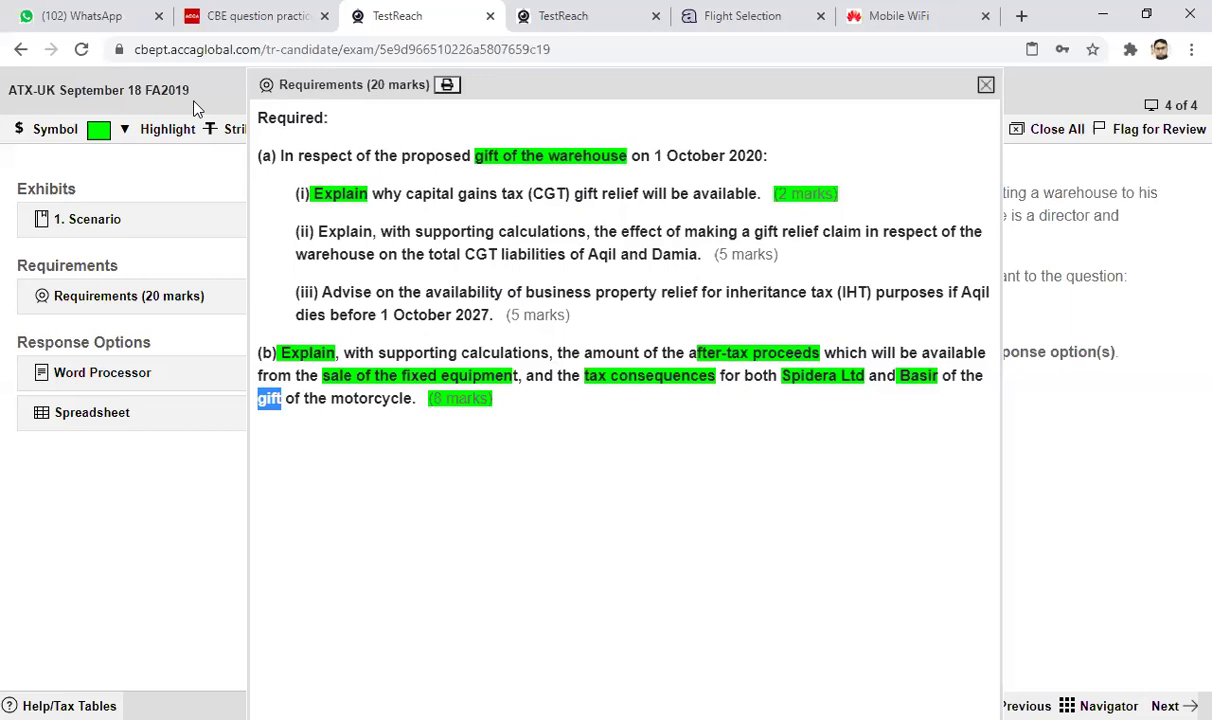
left_click(160, 132)
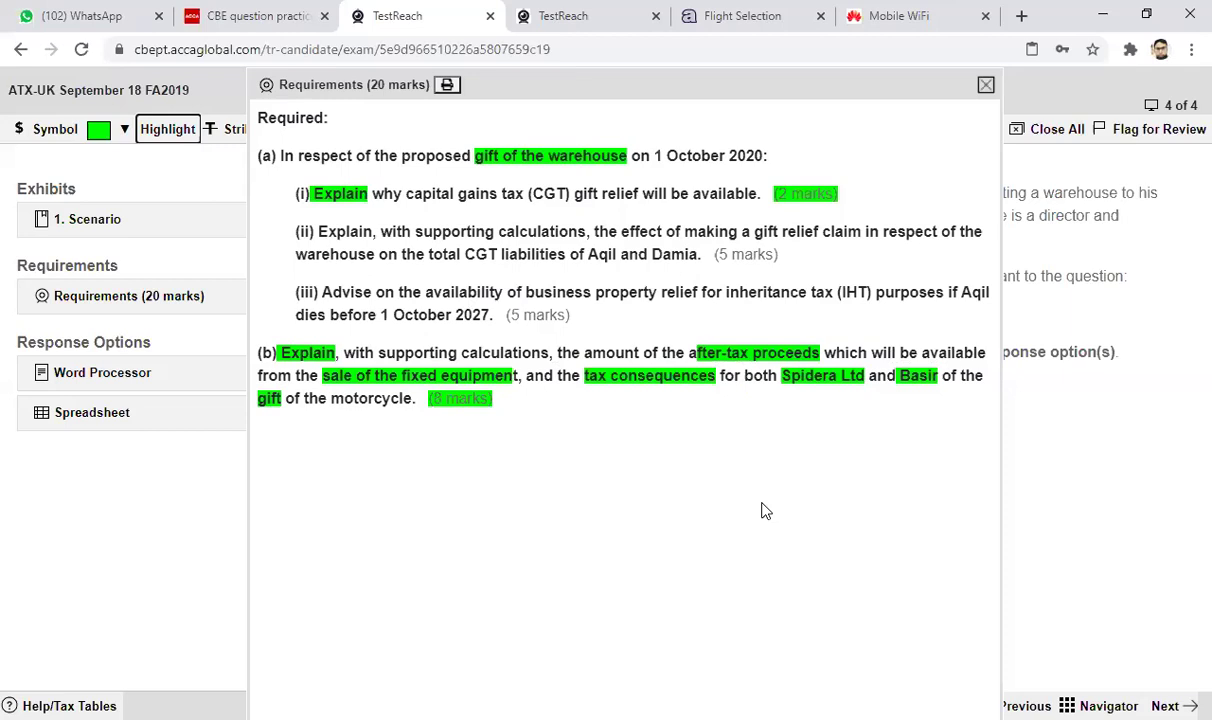
double_click(466, 350)
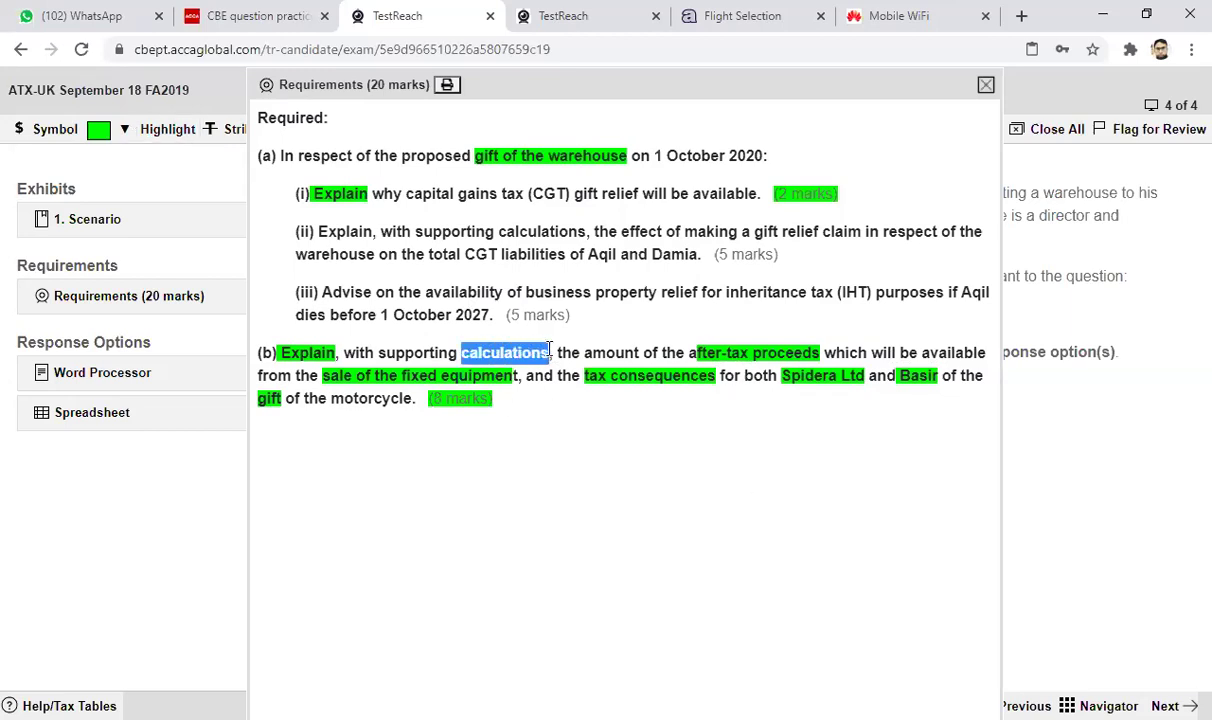
left_click(182, 136)
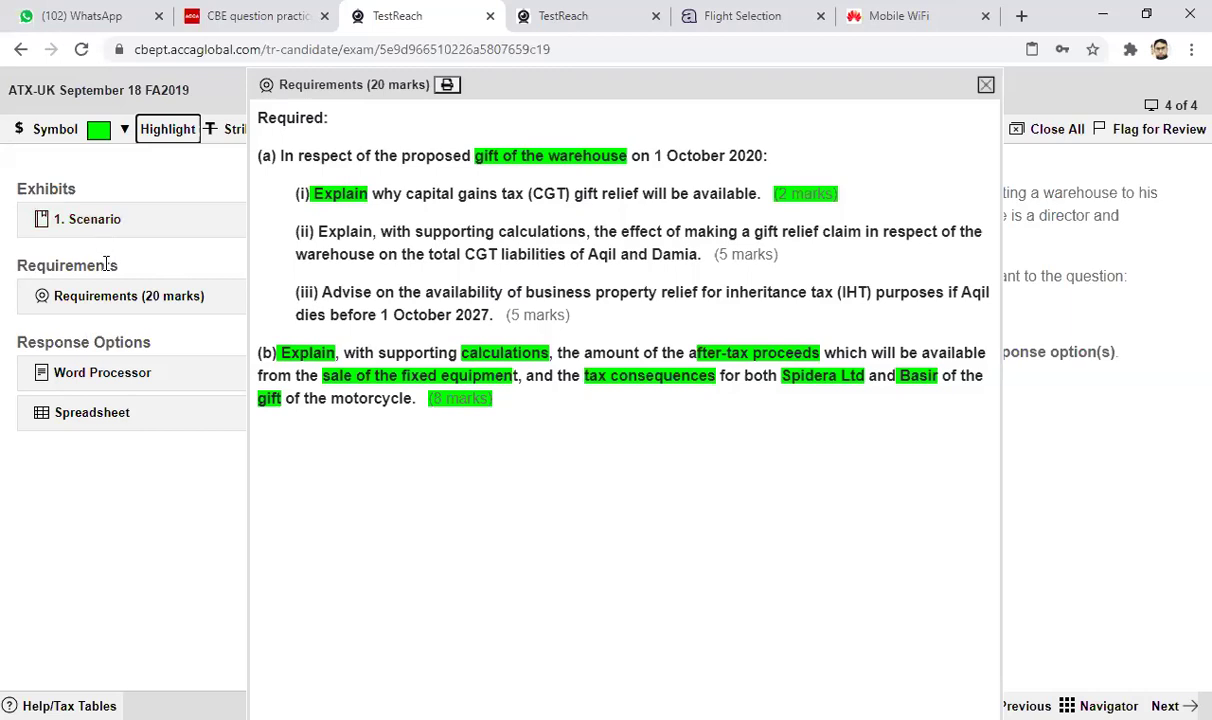
Open the Scenario exhibit, move its window up and widen it to read from the start of the text.
left_click(107, 230)
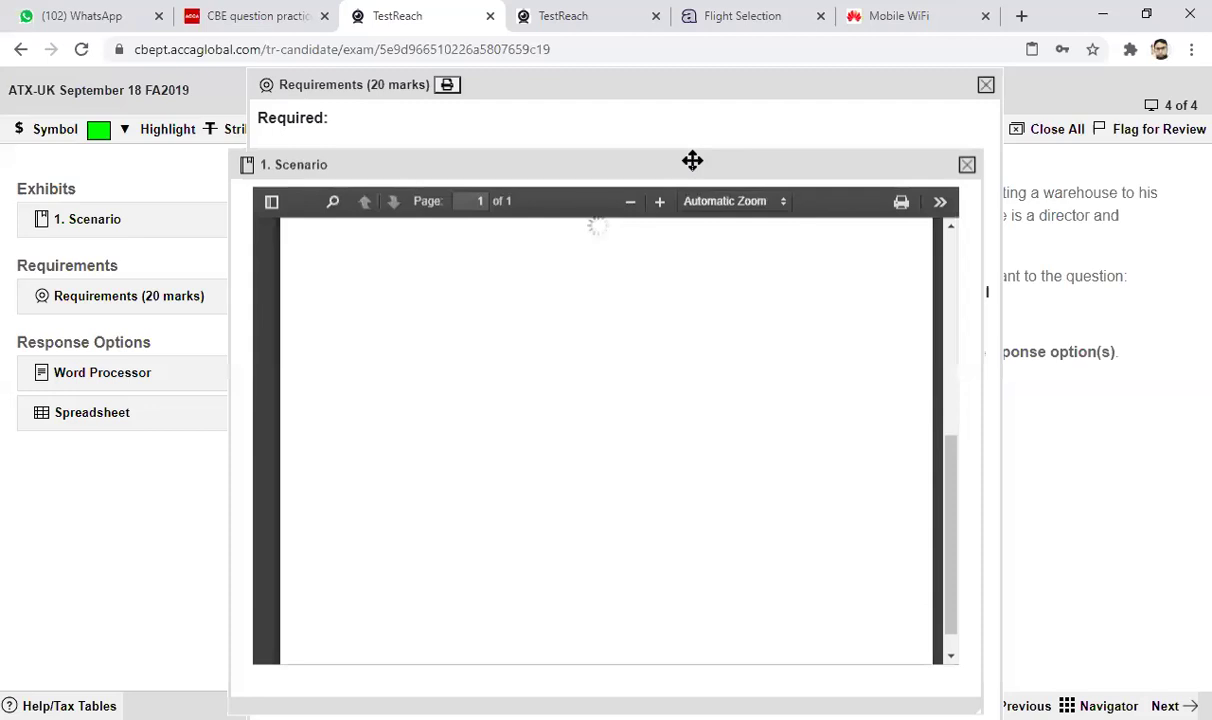
left_click_drag(692, 160, 690, 126)
left_click_drag(952, 411, 963, 222)
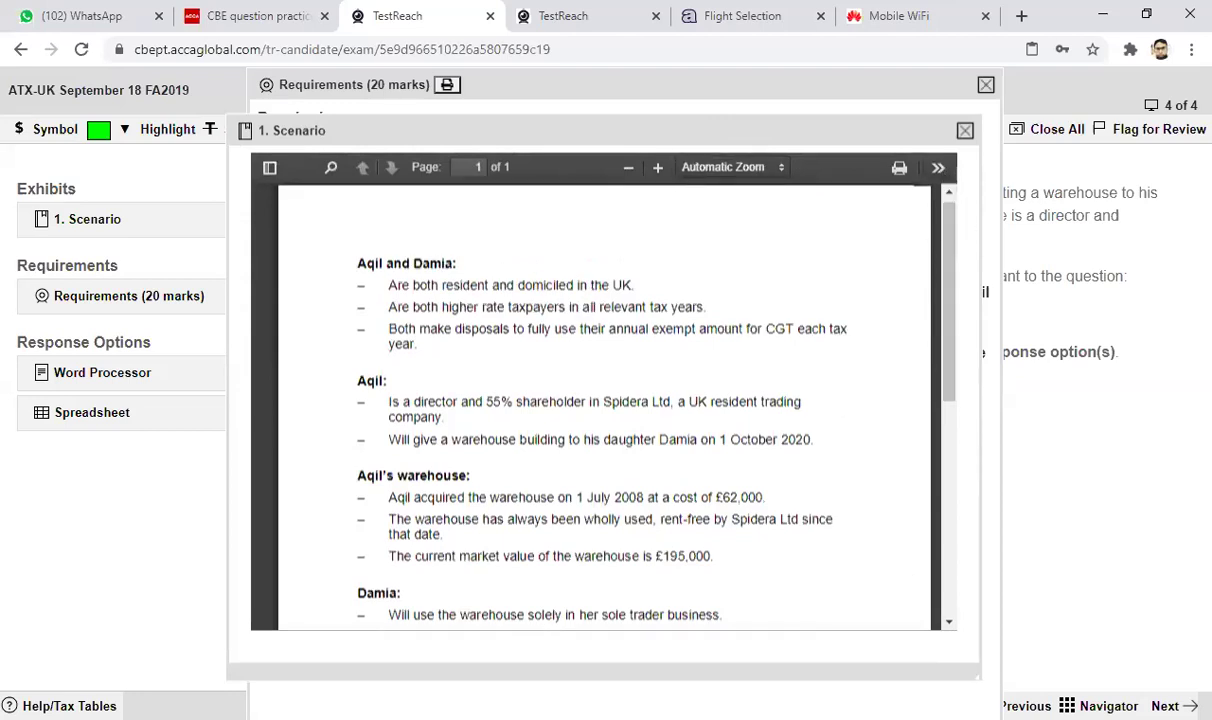
left_click_drag(1028, 673, 1073, 668)
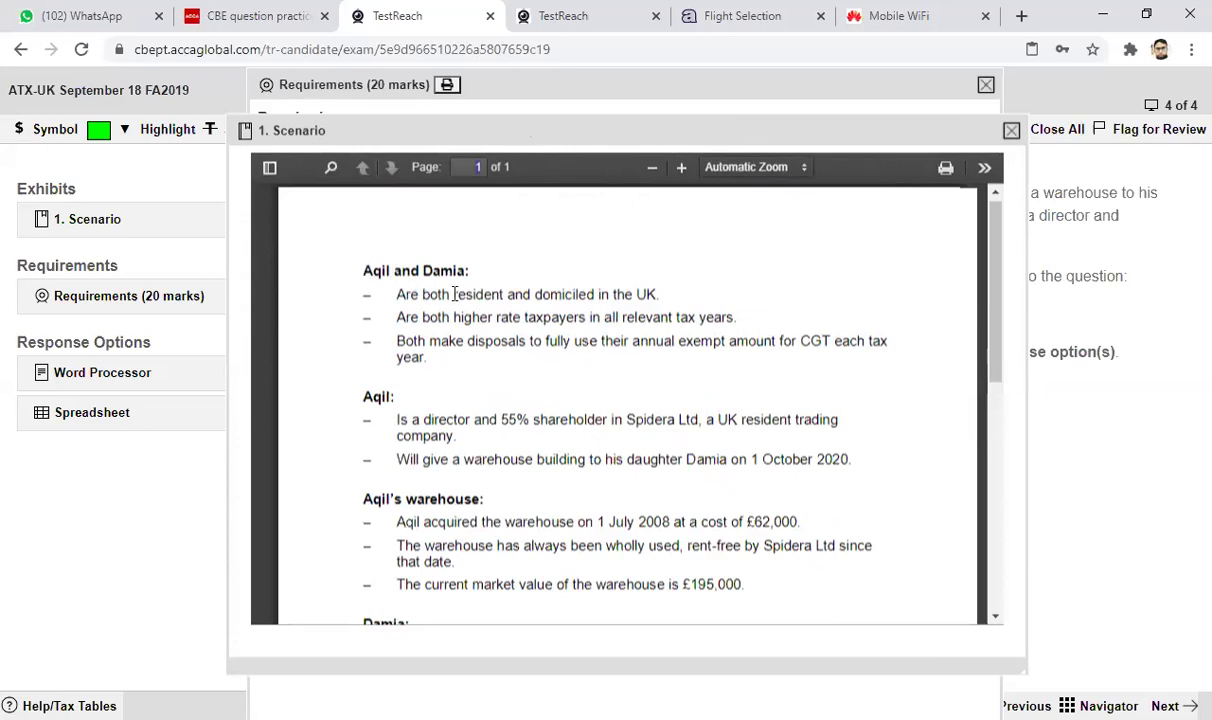
Highlight "resident and domiciled", "higher rate taxpayers" and "annual exempt amount" in the scenario's first section in green.
left_click_drag(453, 294, 592, 294)
left_click(154, 138)
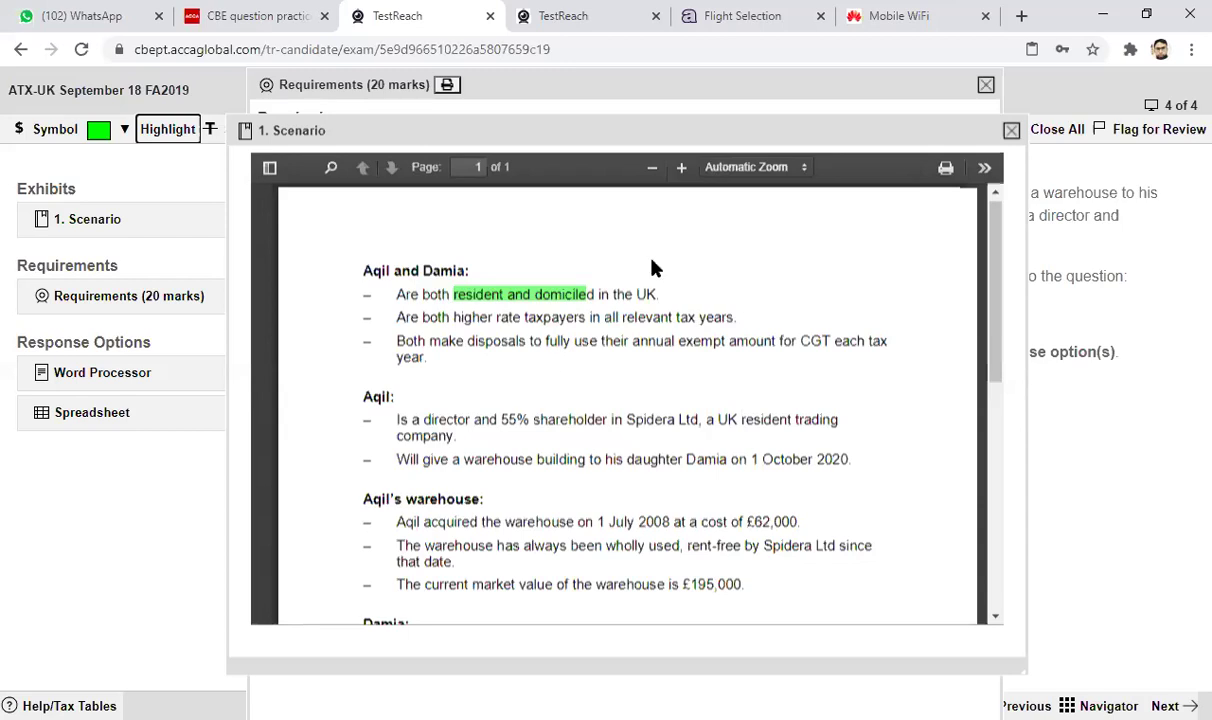
left_click_drag(454, 317, 585, 317)
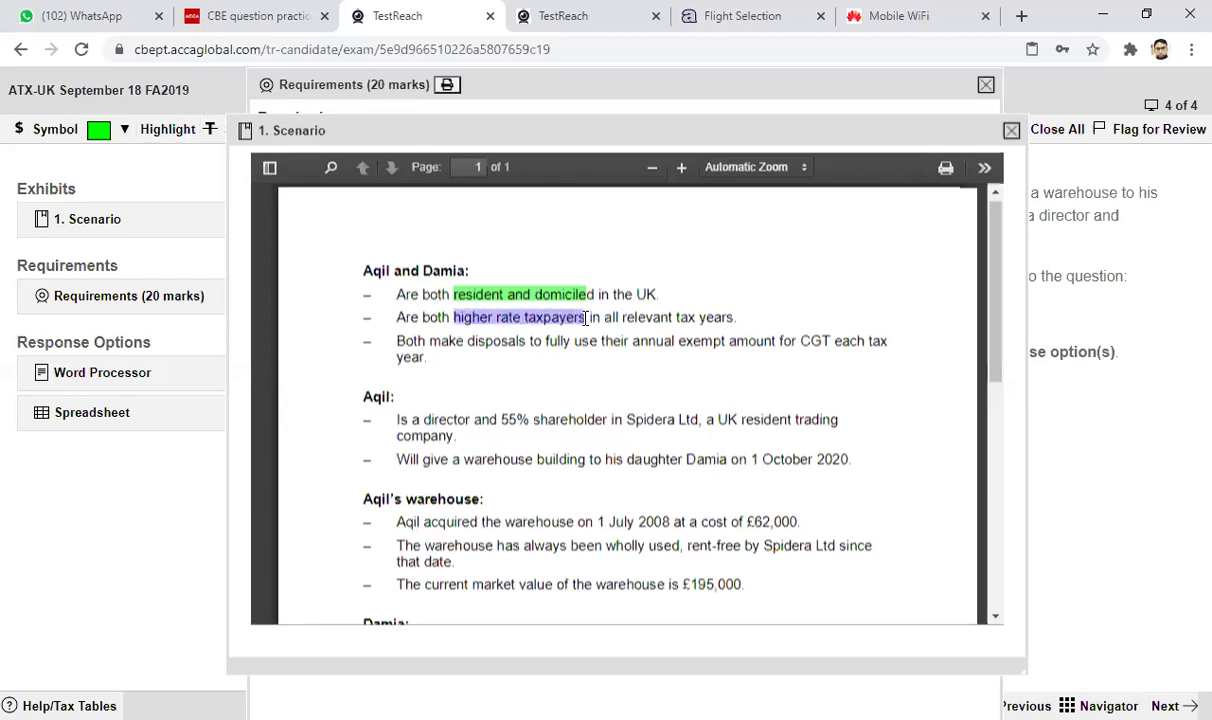
left_click(151, 137)
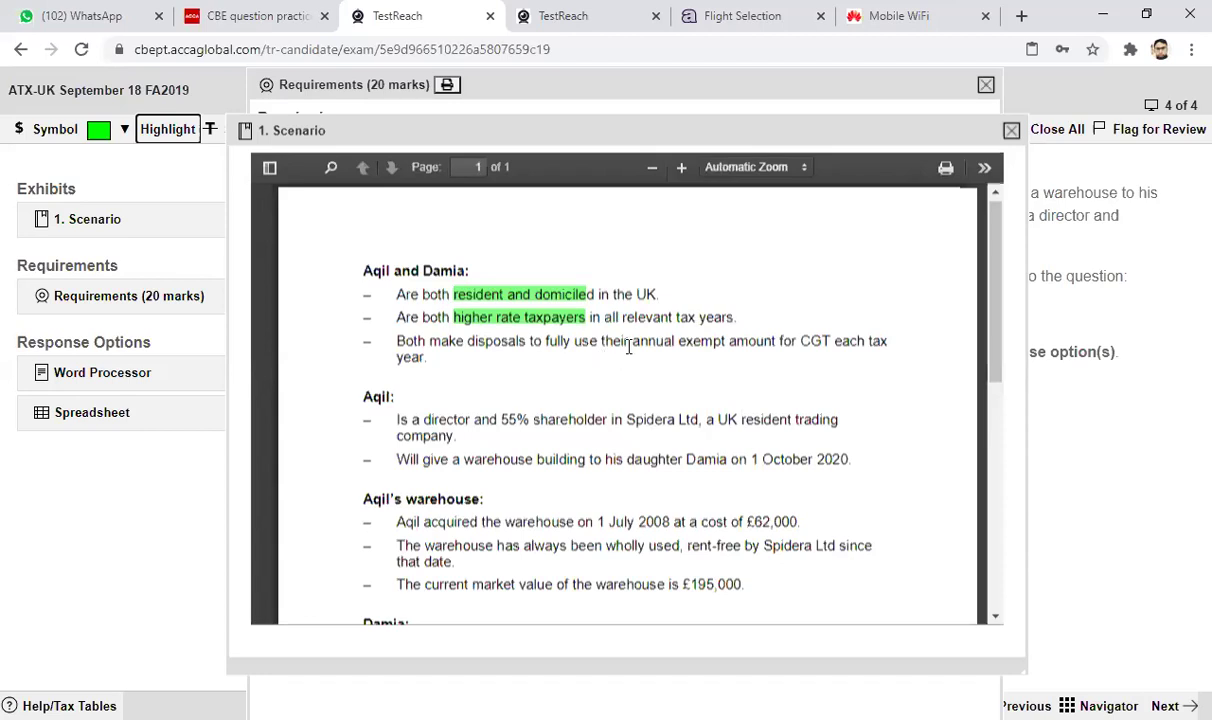
left_click_drag(633, 341, 776, 340)
left_click(158, 130)
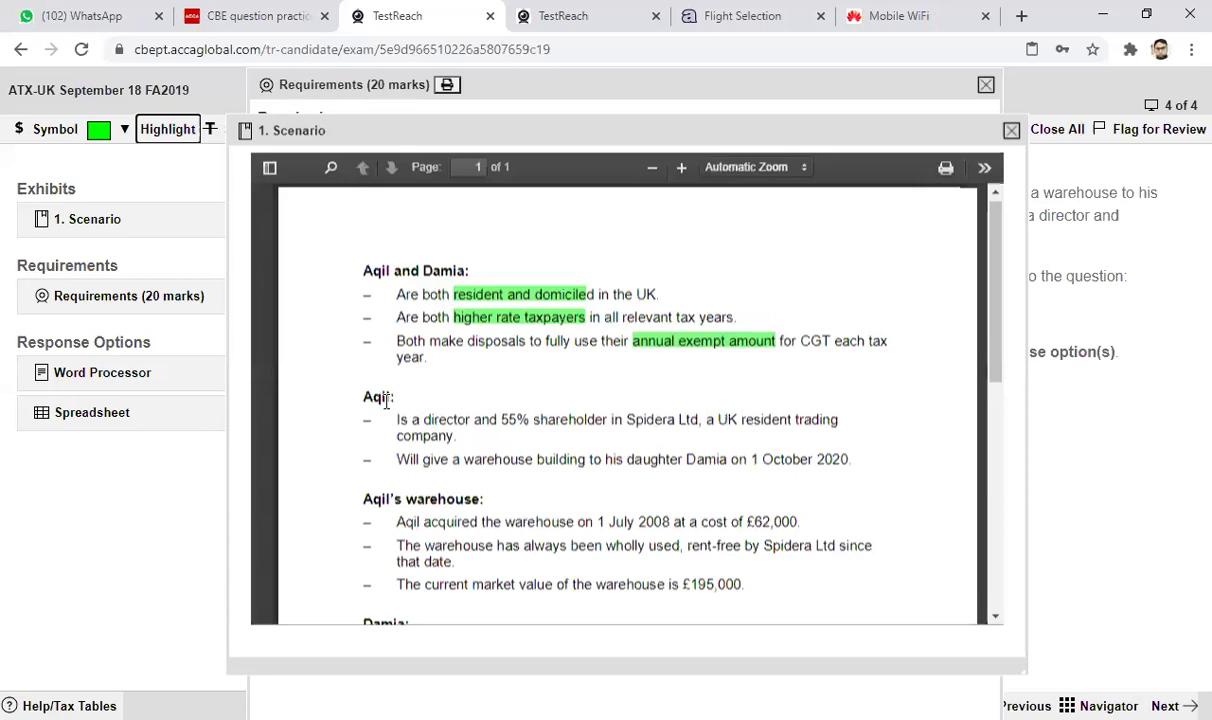
Highlight "director and 55% shareholder in Spidera Ltd", "warehouse building" and the daughter's name in the scenario's second section in green.
left_click_drag(421, 419, 696, 421)
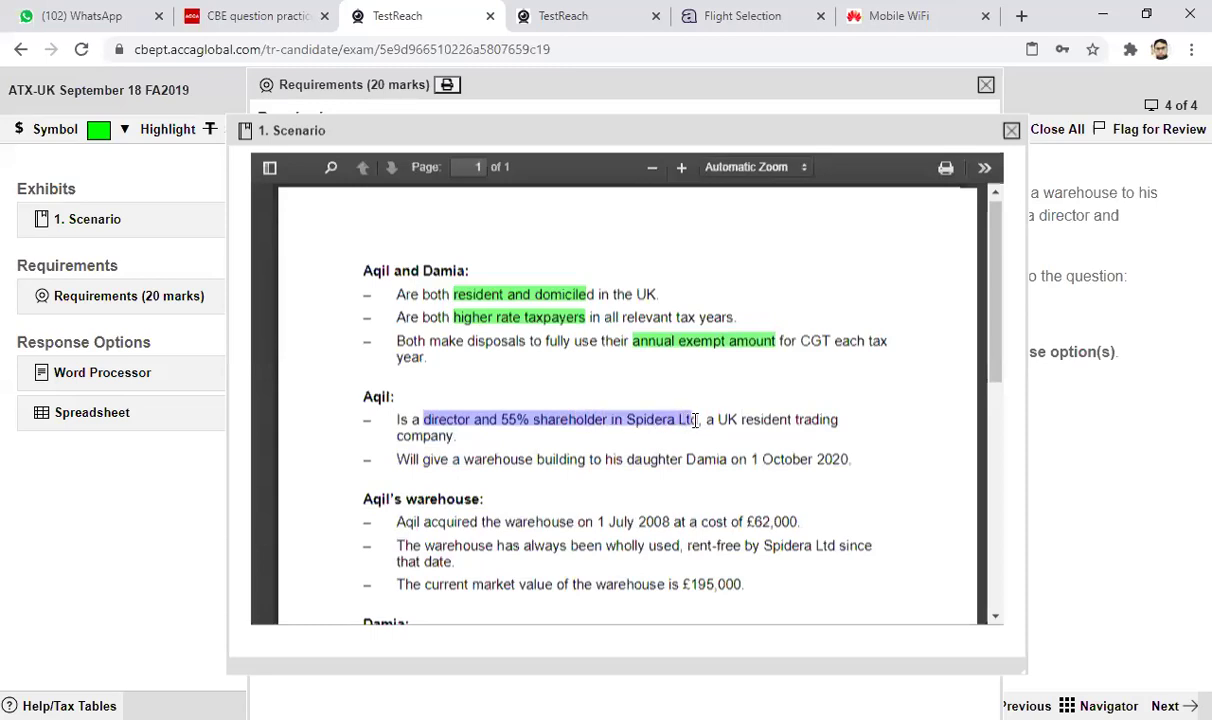
left_click(148, 132)
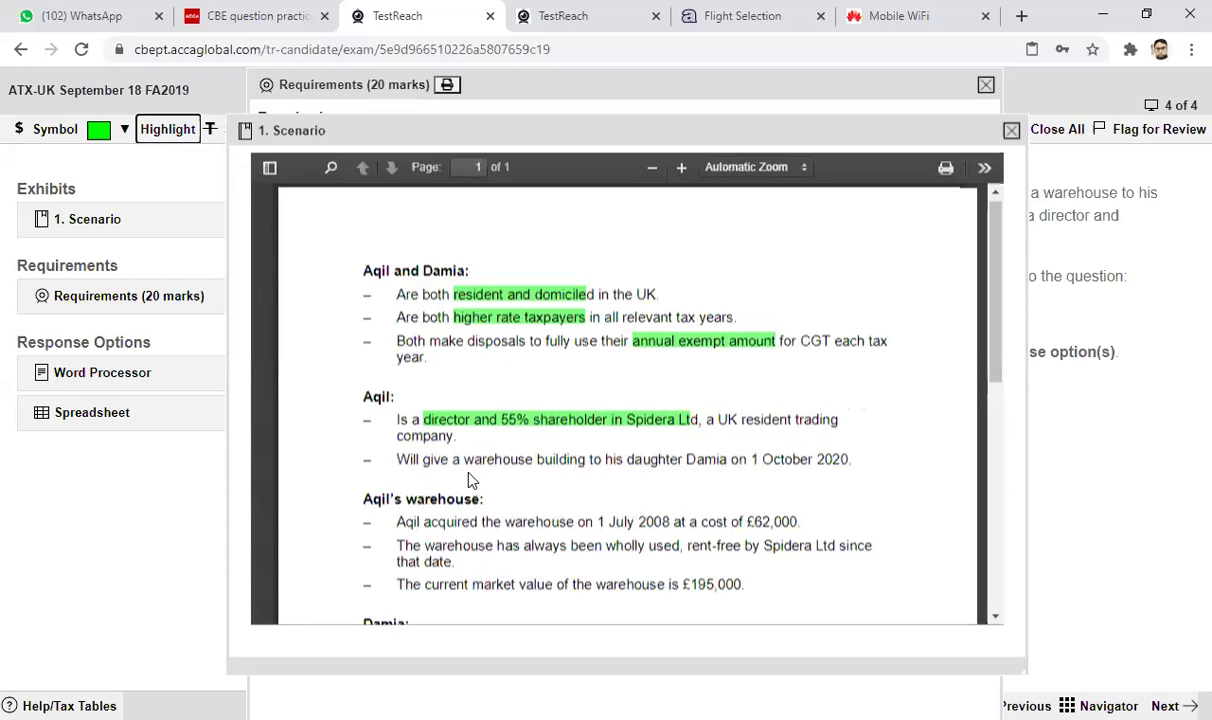
left_click_drag(466, 463, 581, 459)
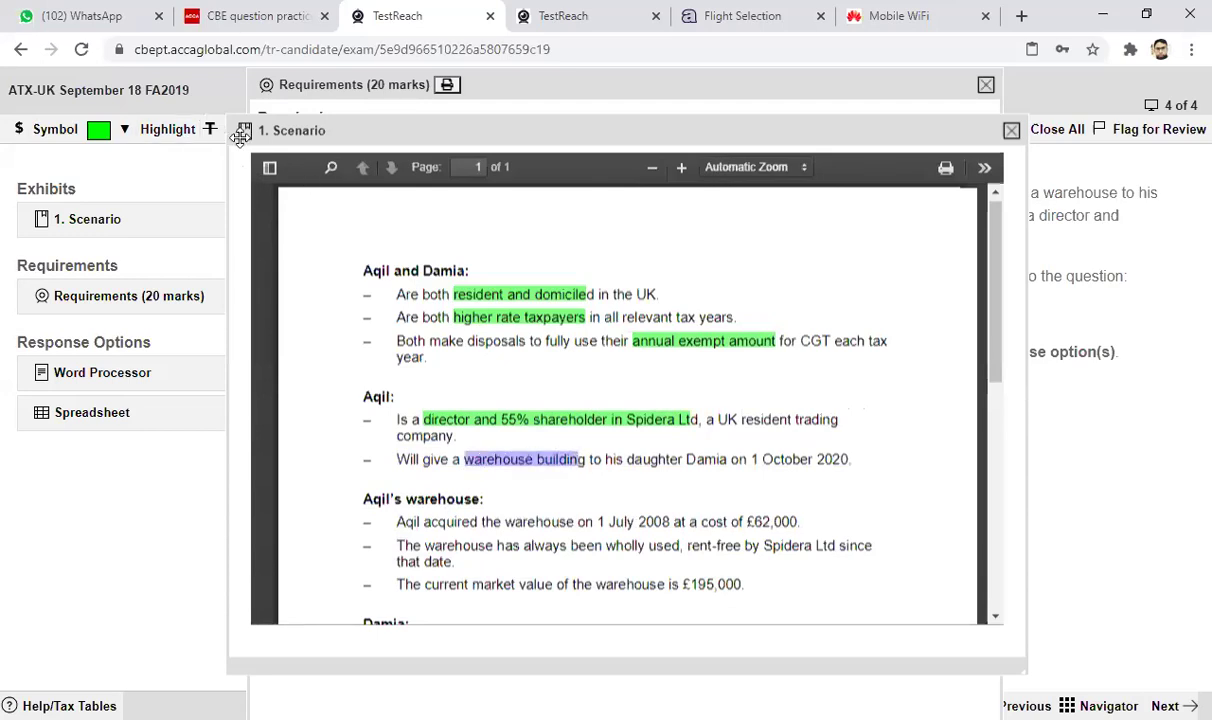
left_click(175, 131)
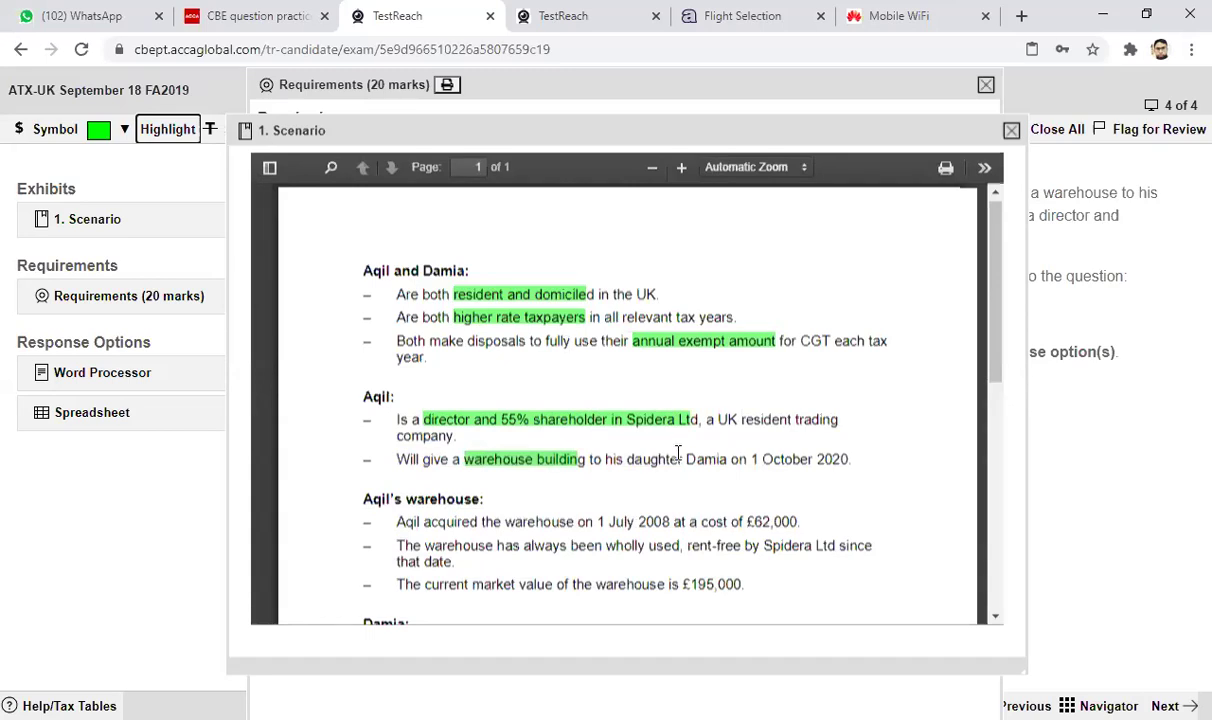
left_click_drag(681, 461, 729, 457)
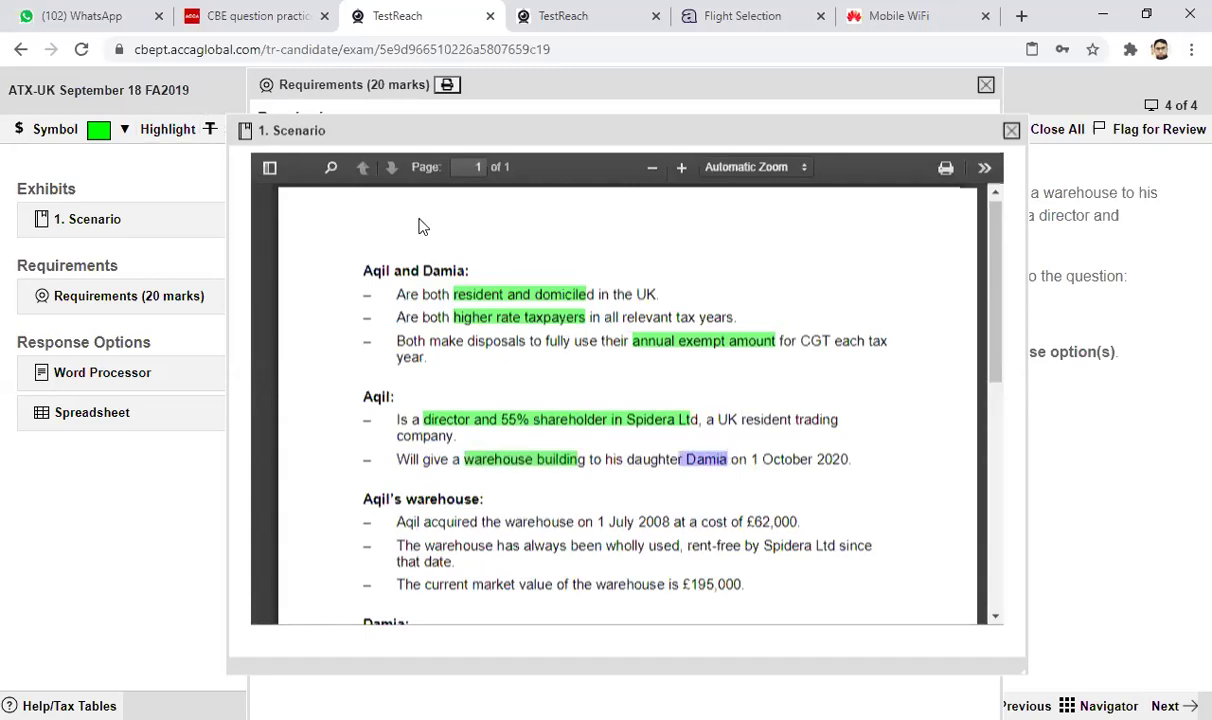
left_click(167, 140)
Highlight "cost of £62,000", "rent-free by Spidera Ltd" and "195,000" in the scenario's warehouse section in green.
left_click(993, 326)
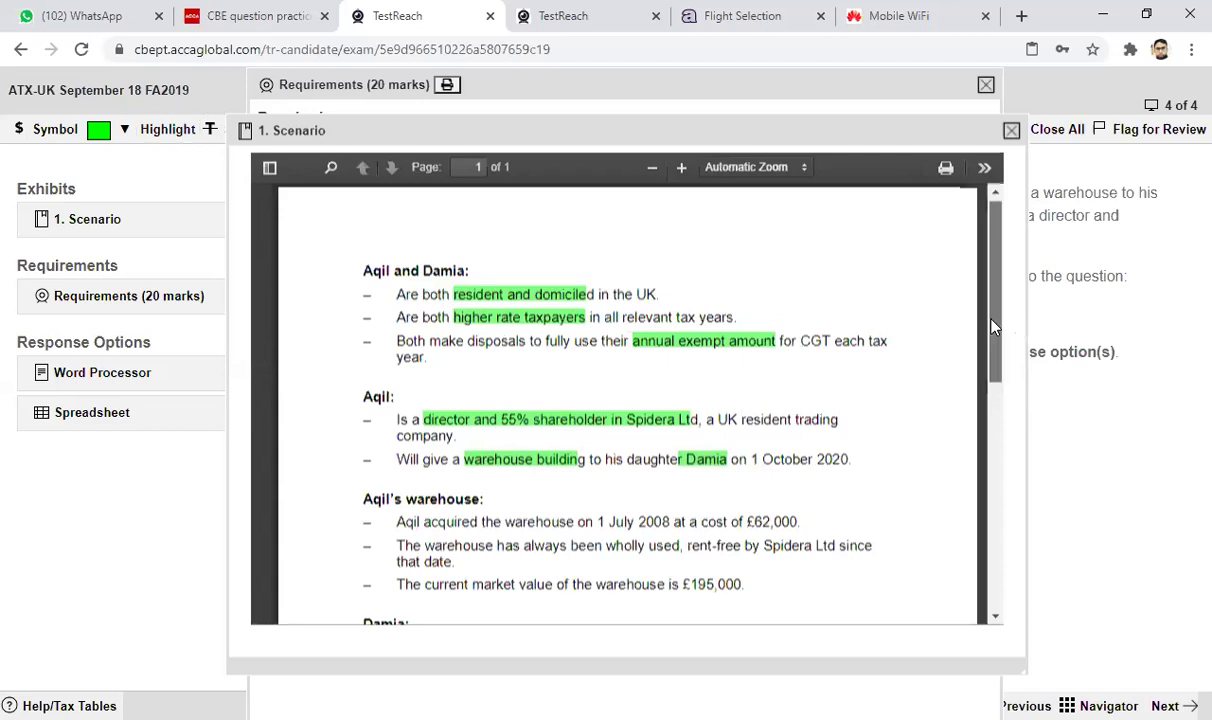
mouse_move(993, 326)
left_mouse_down()
mouse_move(1000, 396)
mouse_move(988, 312)
mouse_move(987, 338)
left_mouse_up()
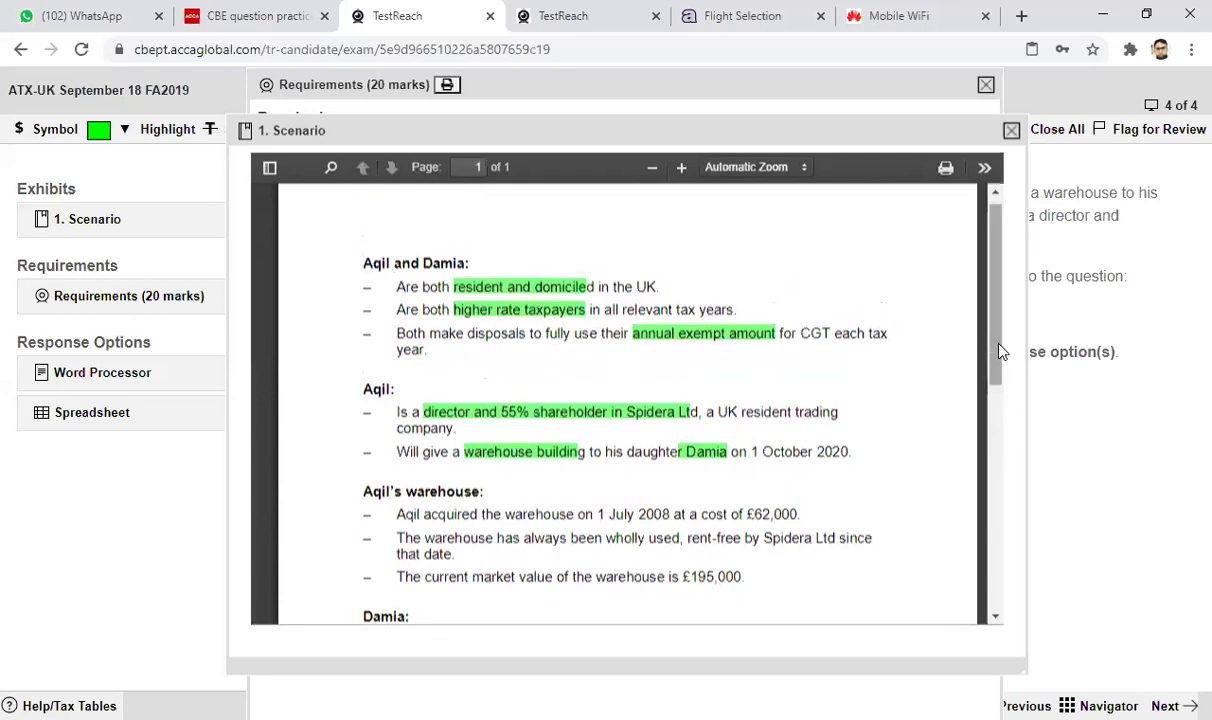
left_click_drag(1000, 350, 997, 421)
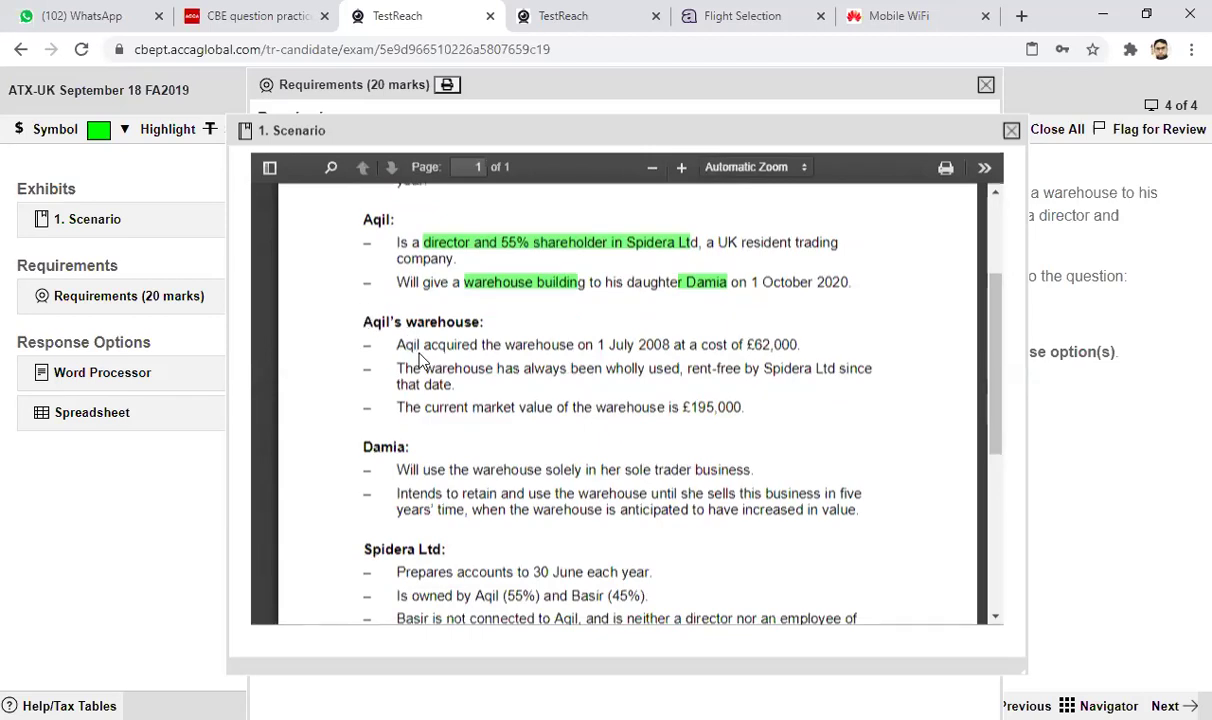
left_click(170, 130)
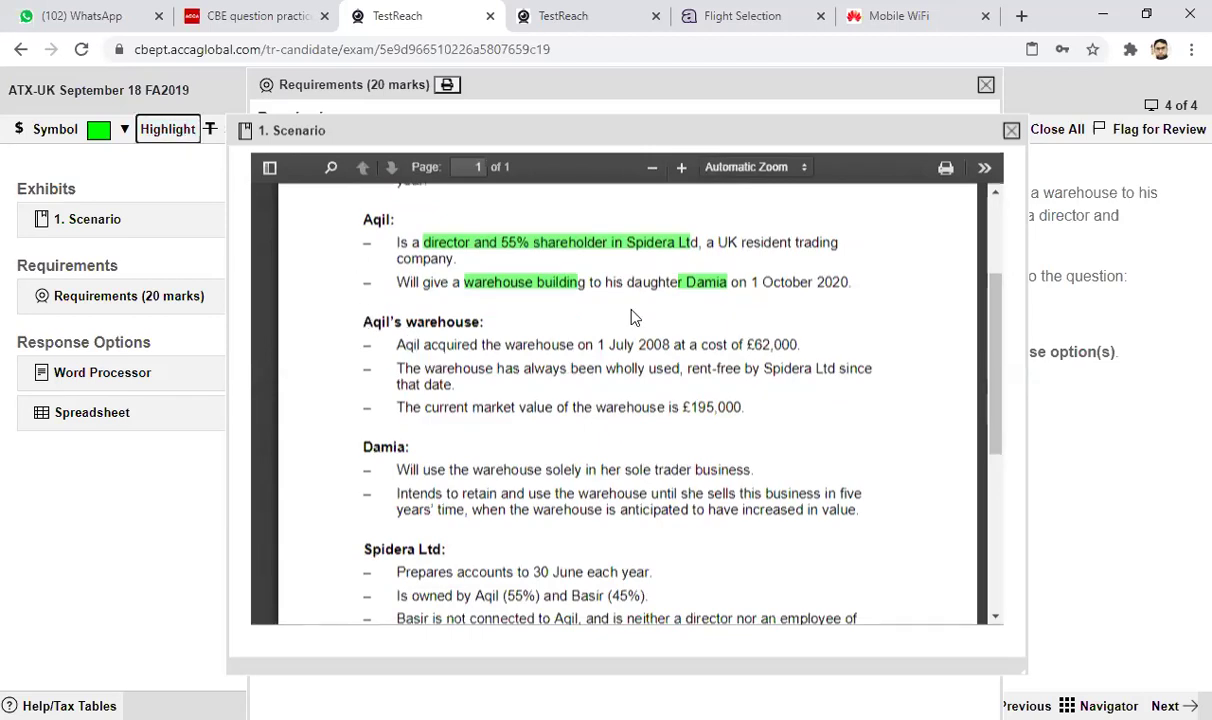
left_click_drag(702, 344, 800, 344)
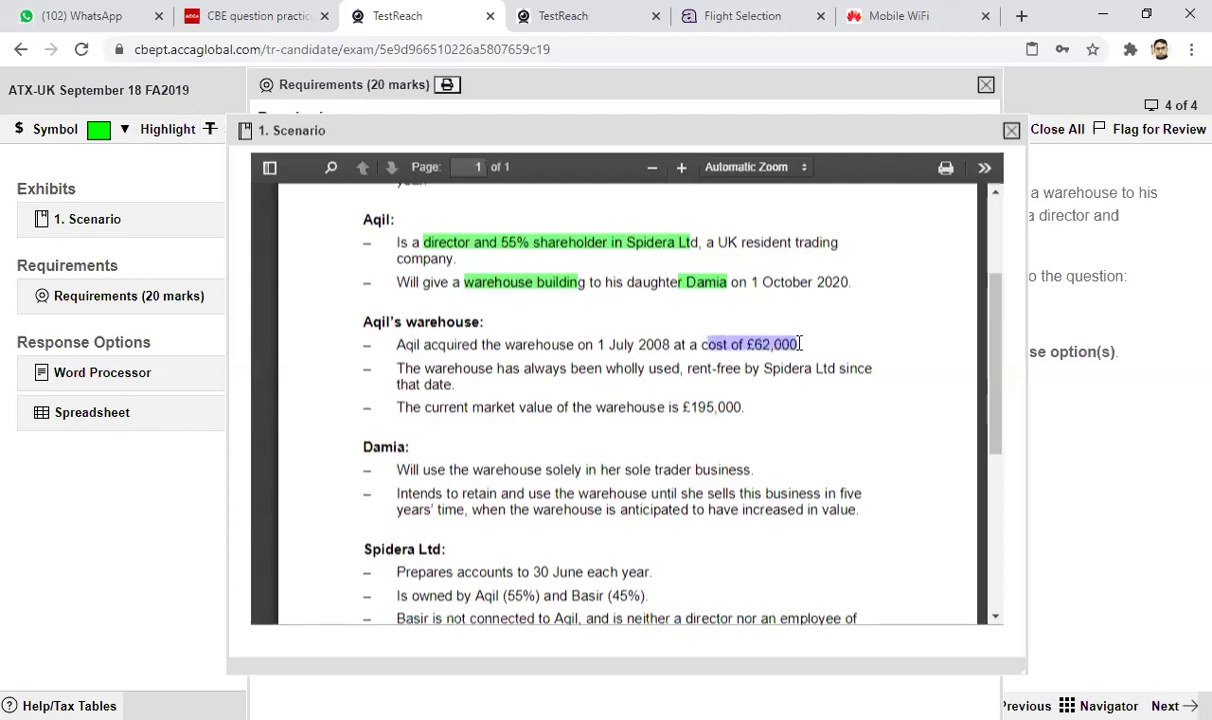
left_click(168, 129)
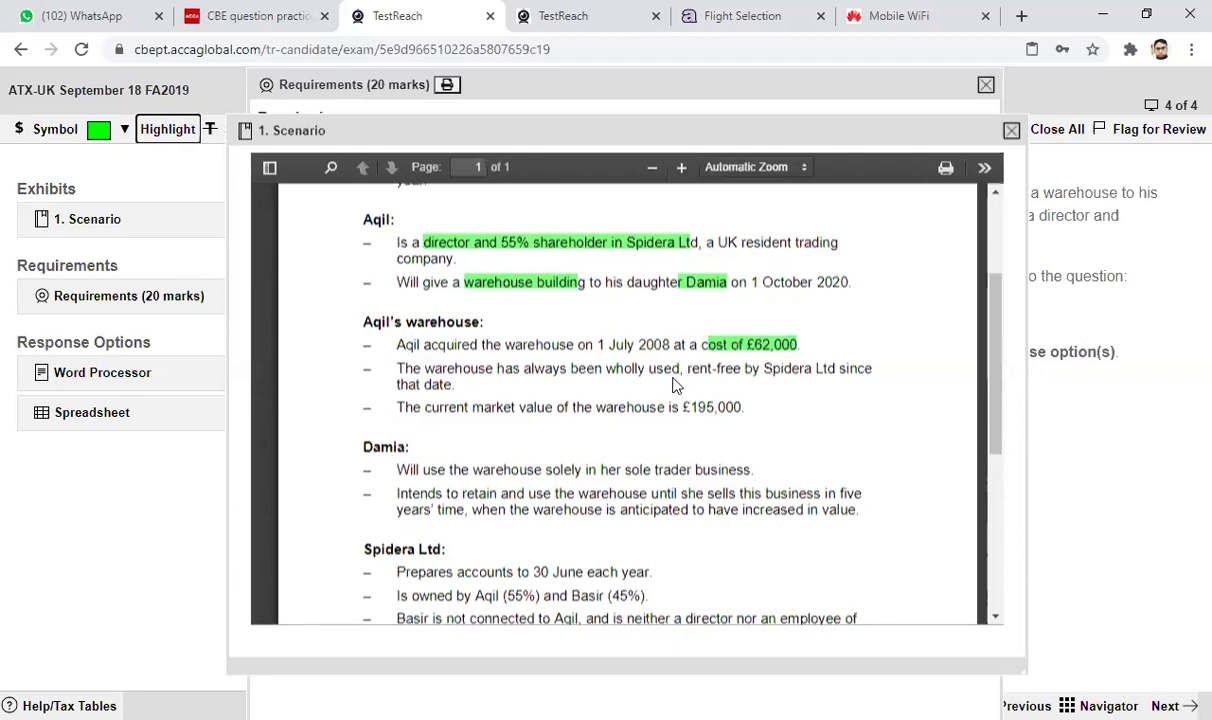
left_click_drag(687, 368, 749, 368)
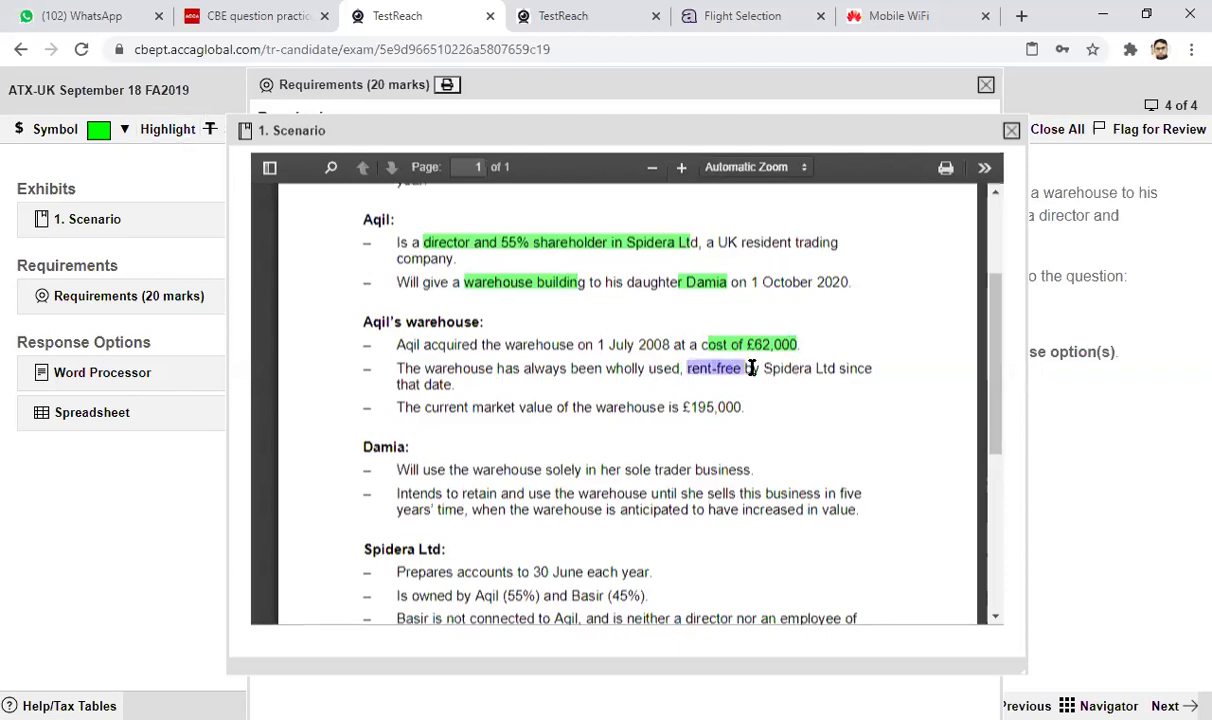
left_click_drag(823, 368, 823, 368)
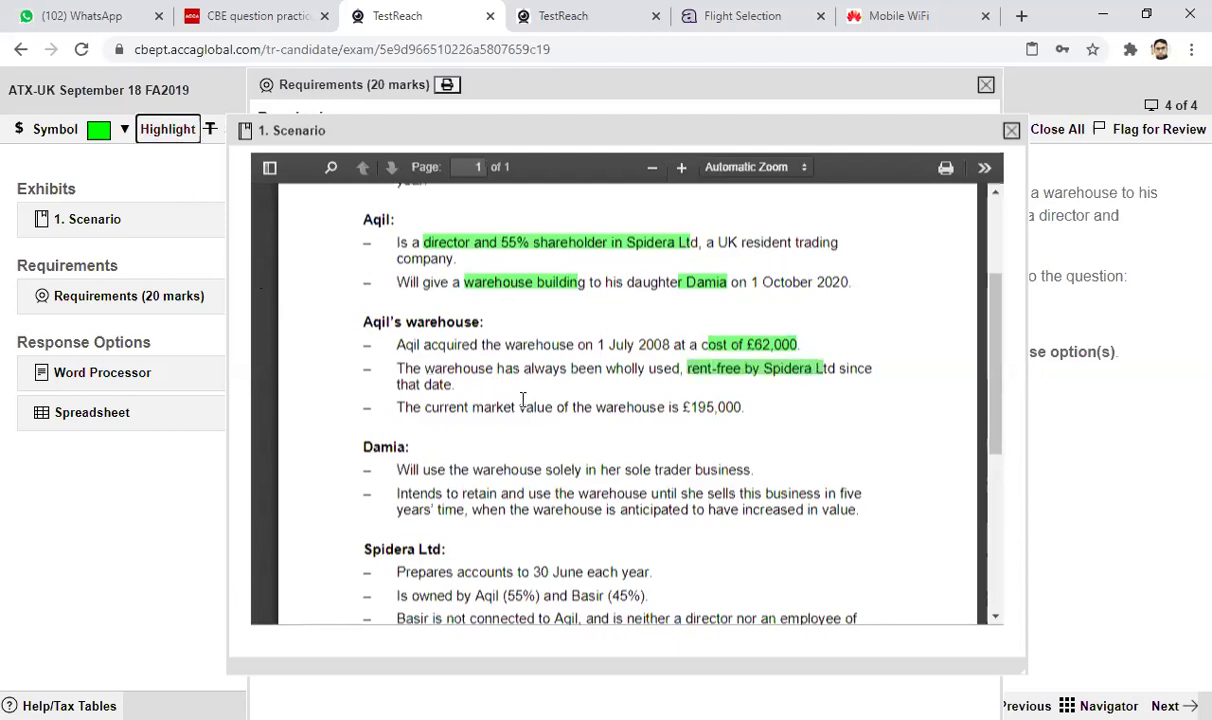
double_click(697, 407)
mouse_move(743, 407)
left_mouse_down()
mouse_move(855, 618)
mouse_move(743, 407)
left_mouse_up()
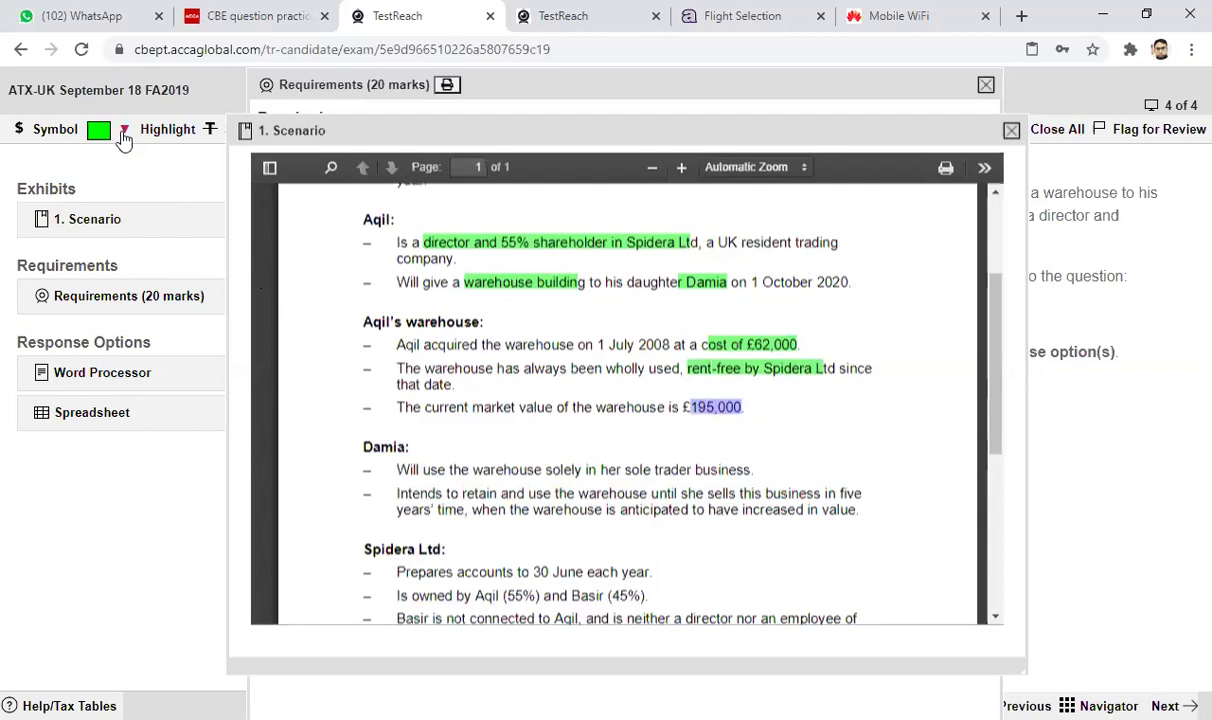
left_click(167, 129)
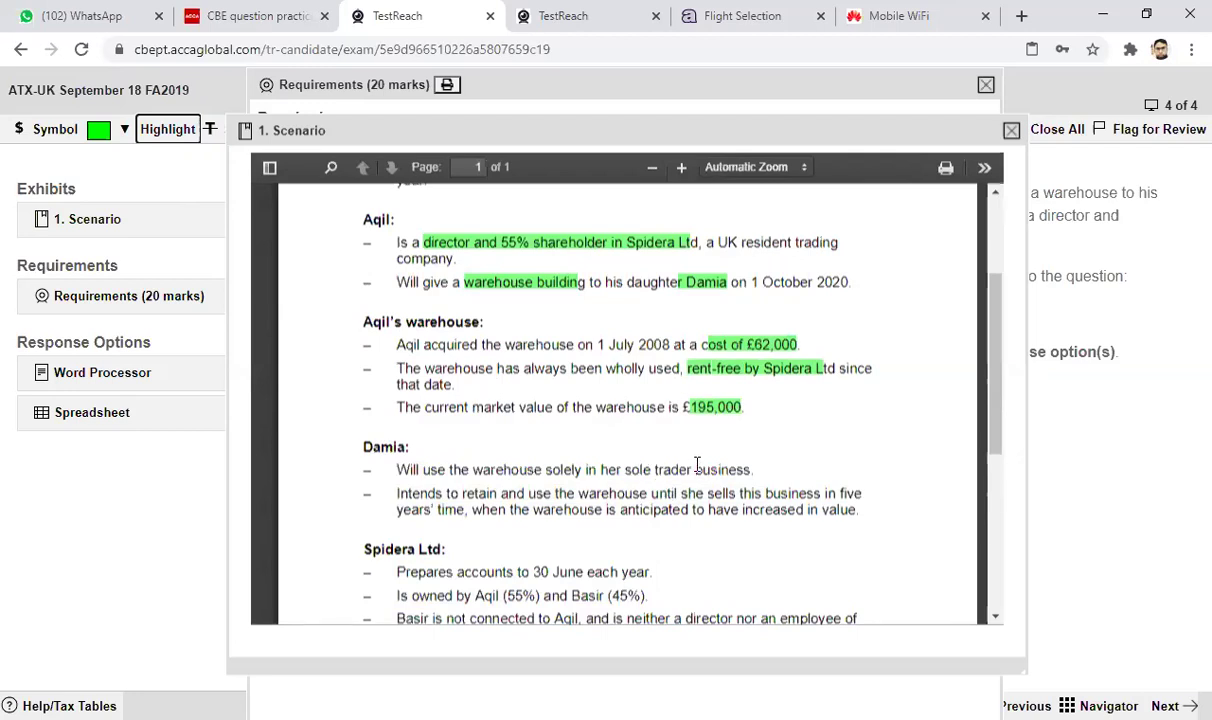
Highlight "business" and "five years' time" in the scenario's section about the daughter in green.
left_click_drag(697, 467, 754, 469)
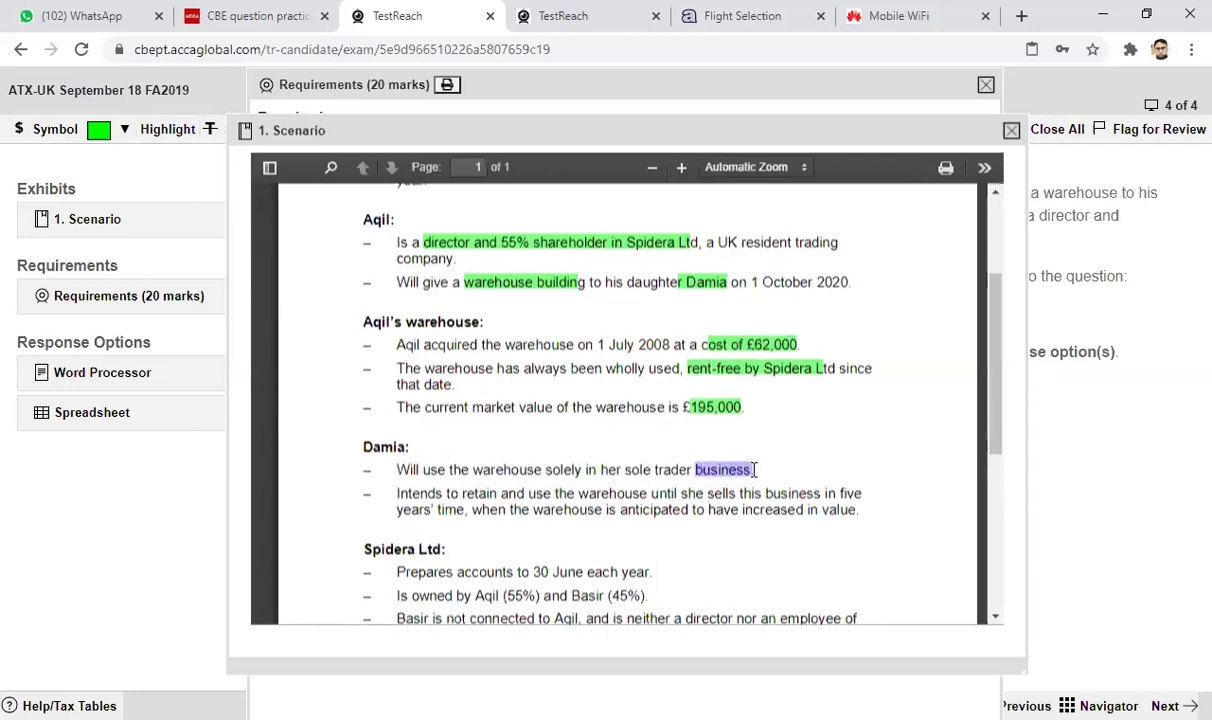
left_click(160, 130)
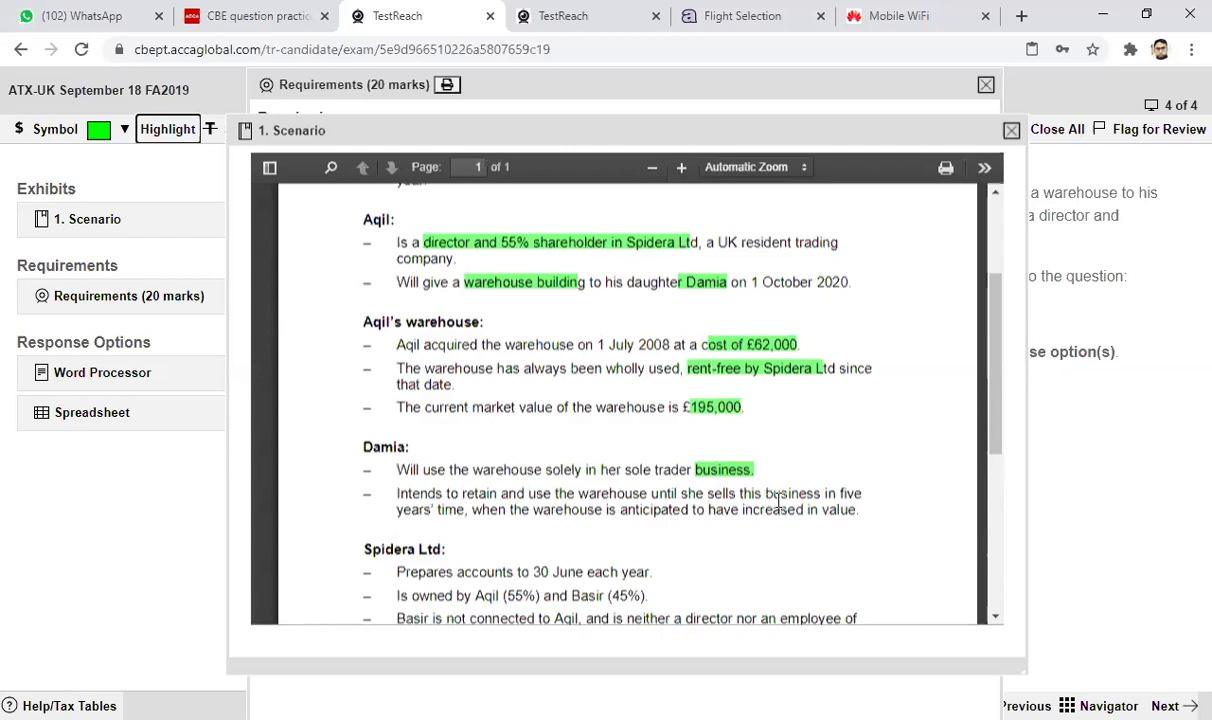
left_click_drag(841, 493, 866, 493)
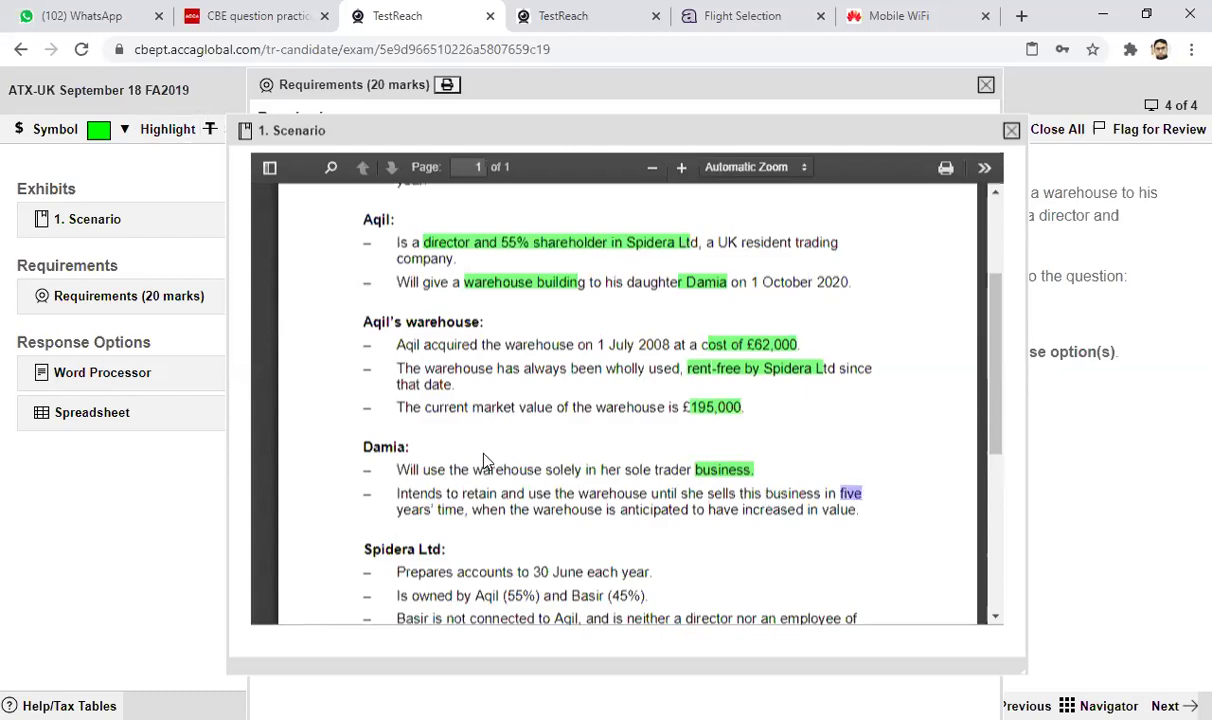
left_click(168, 129)
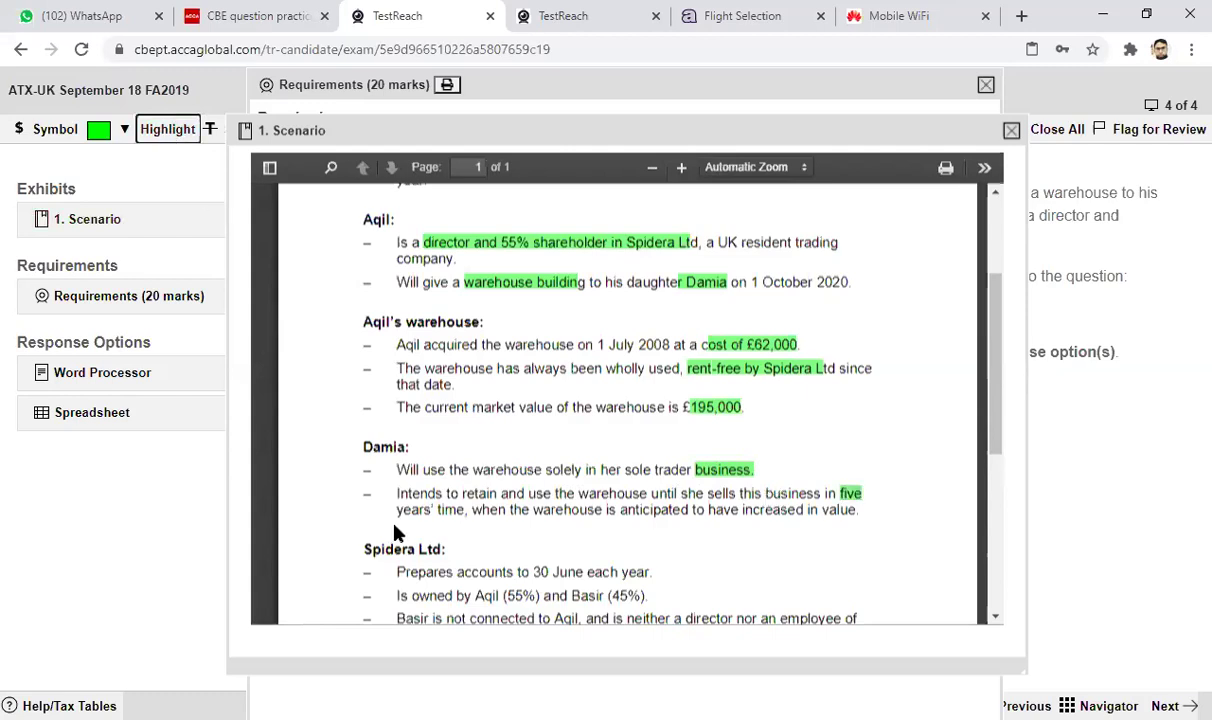
left_click(372, 486)
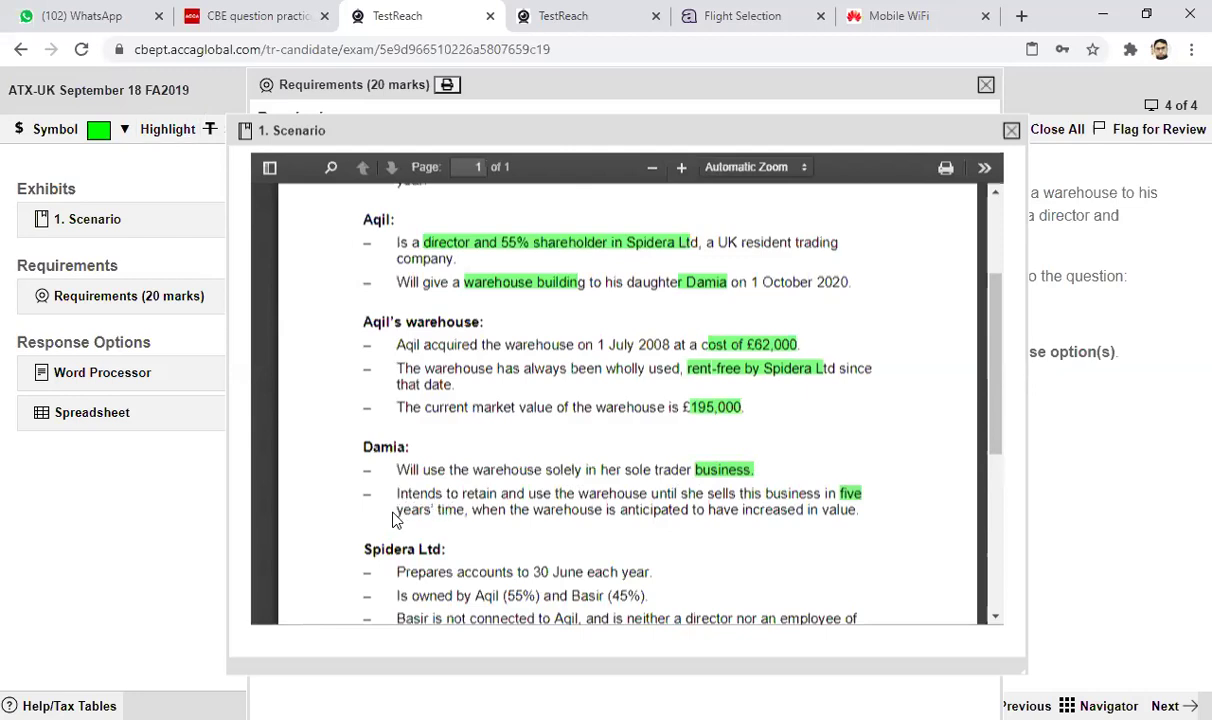
left_click_drag(398, 510, 463, 513)
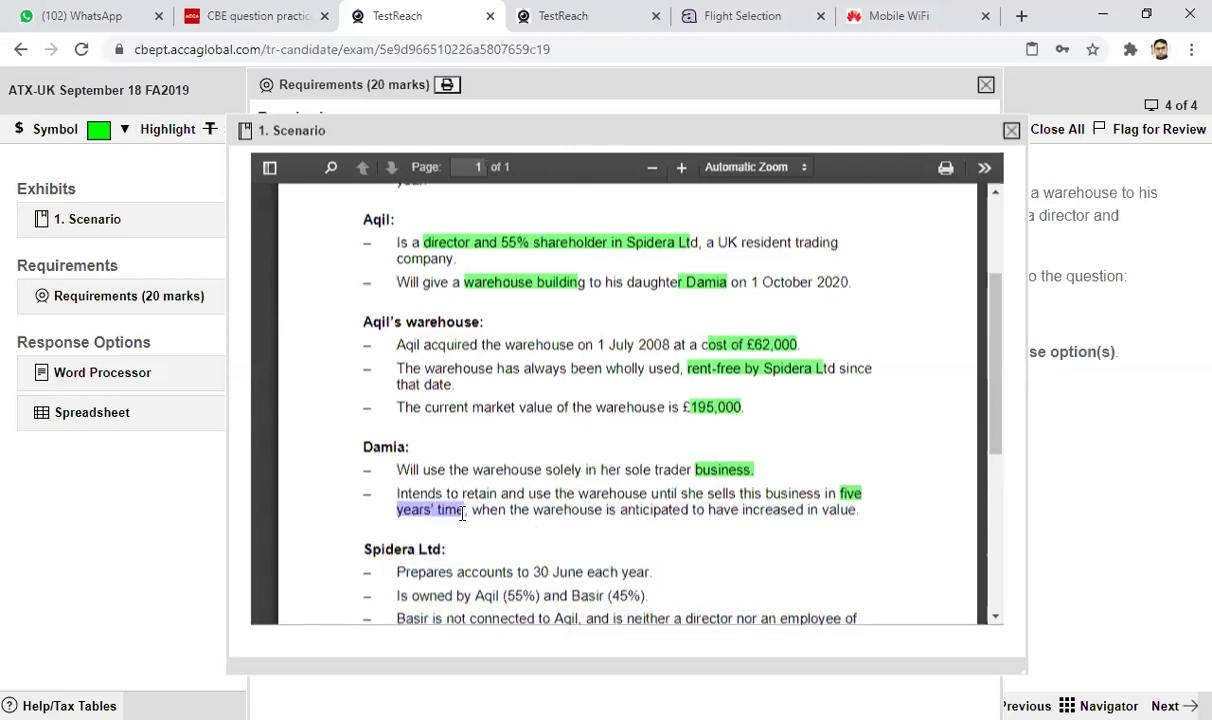
left_click(166, 129)
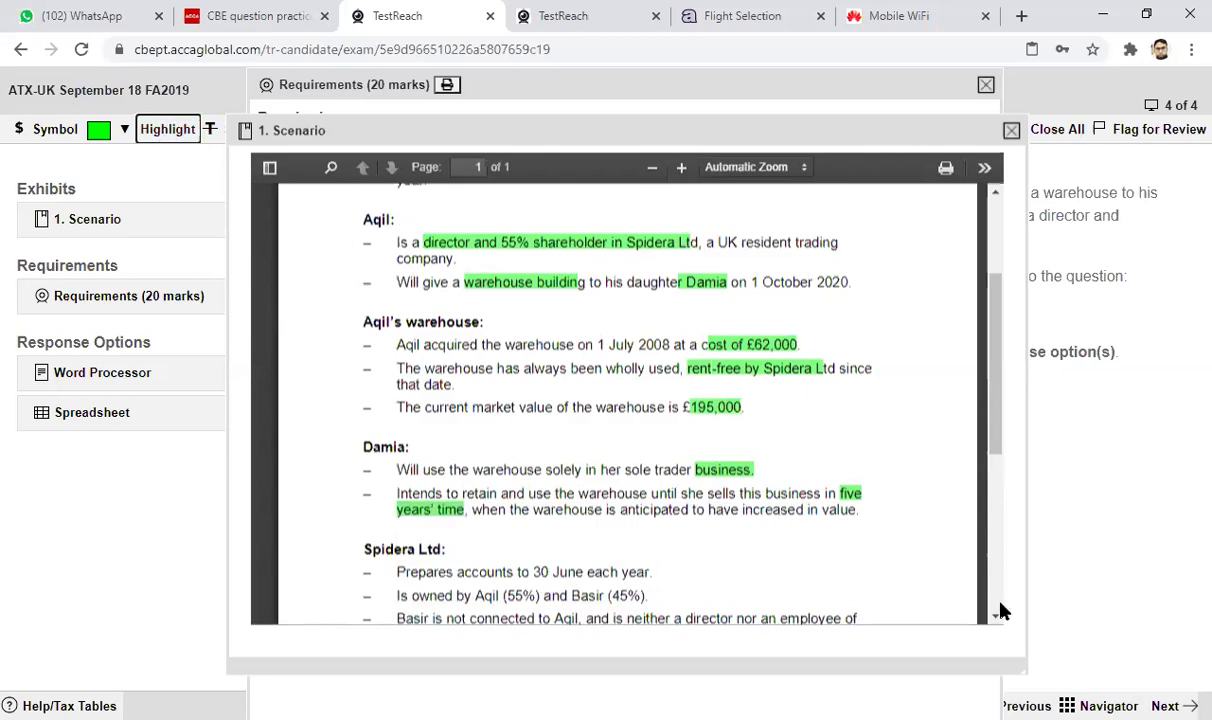
Highlight the two owners with their 55% and 45% shares, "director" and "employee" in the scenario's Spidera Ltd section in green.
scroll(995, 615, "down", 3)
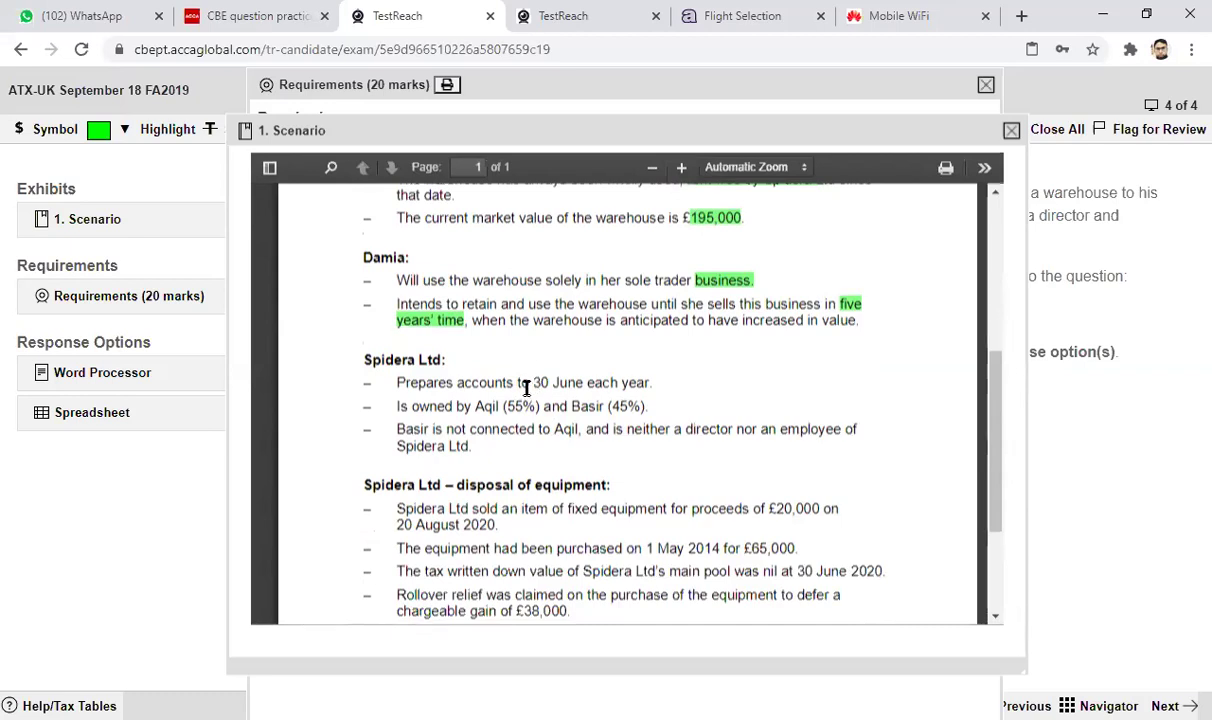
left_click_drag(473, 406, 647, 406)
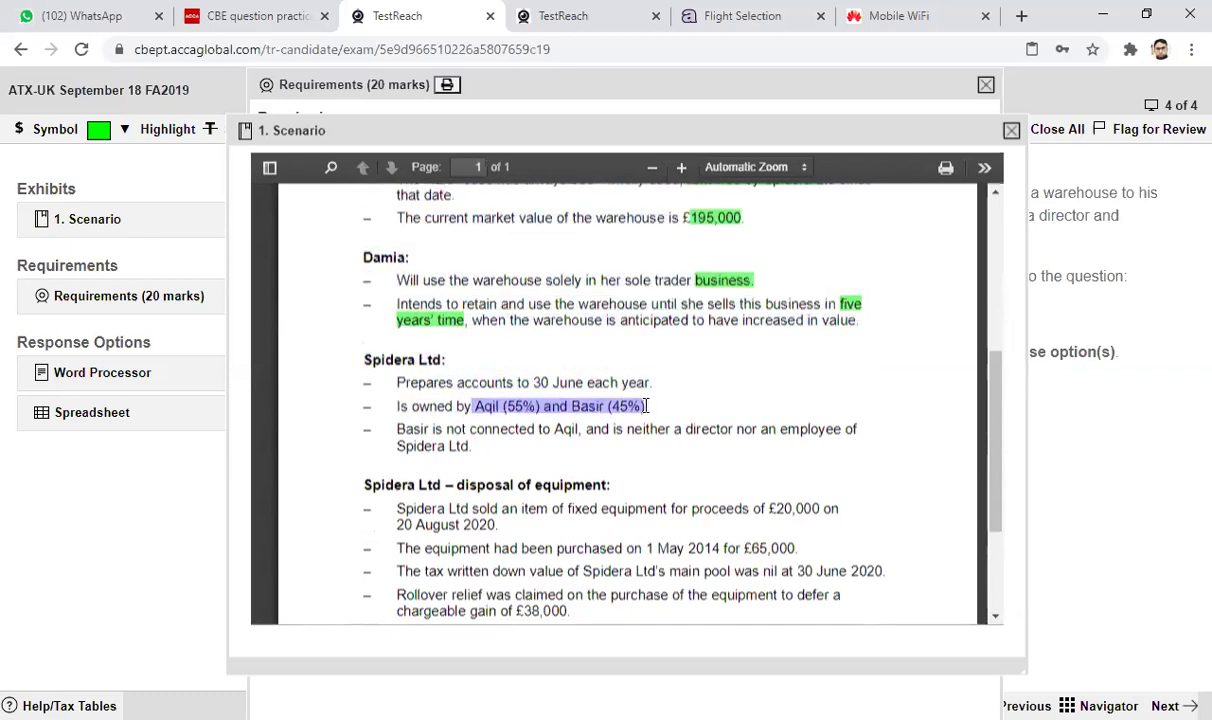
left_click(168, 129)
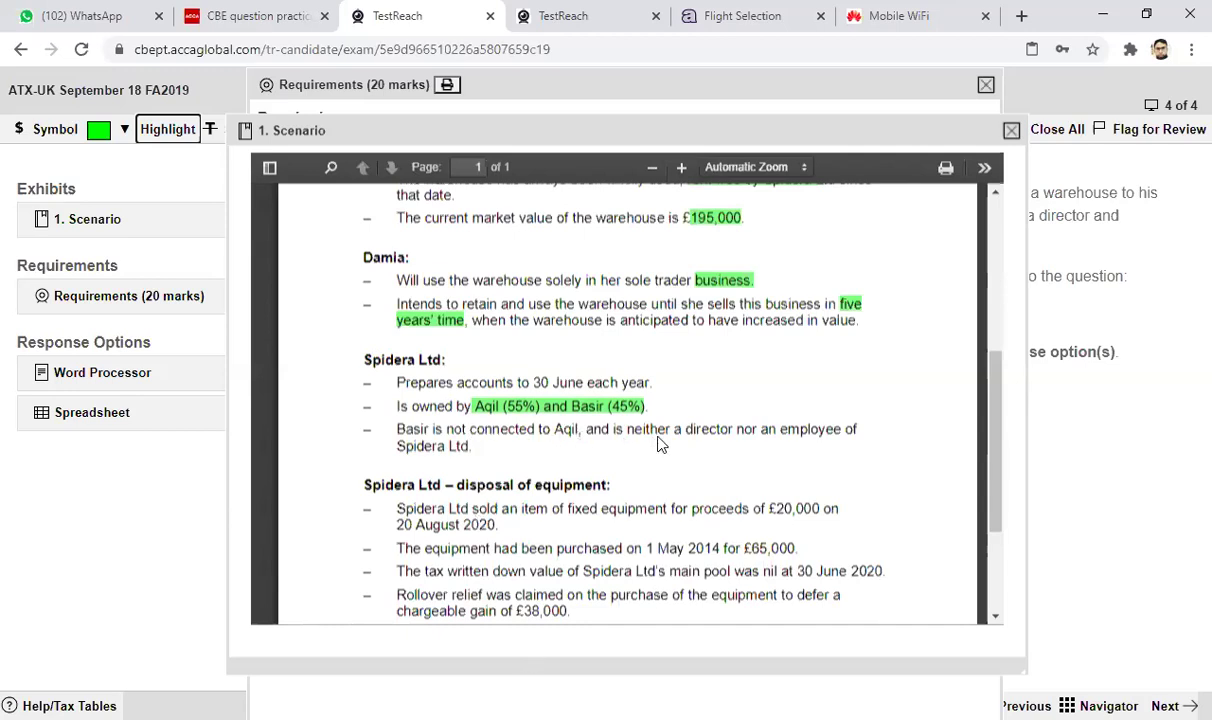
left_click_drag(683, 430, 736, 429)
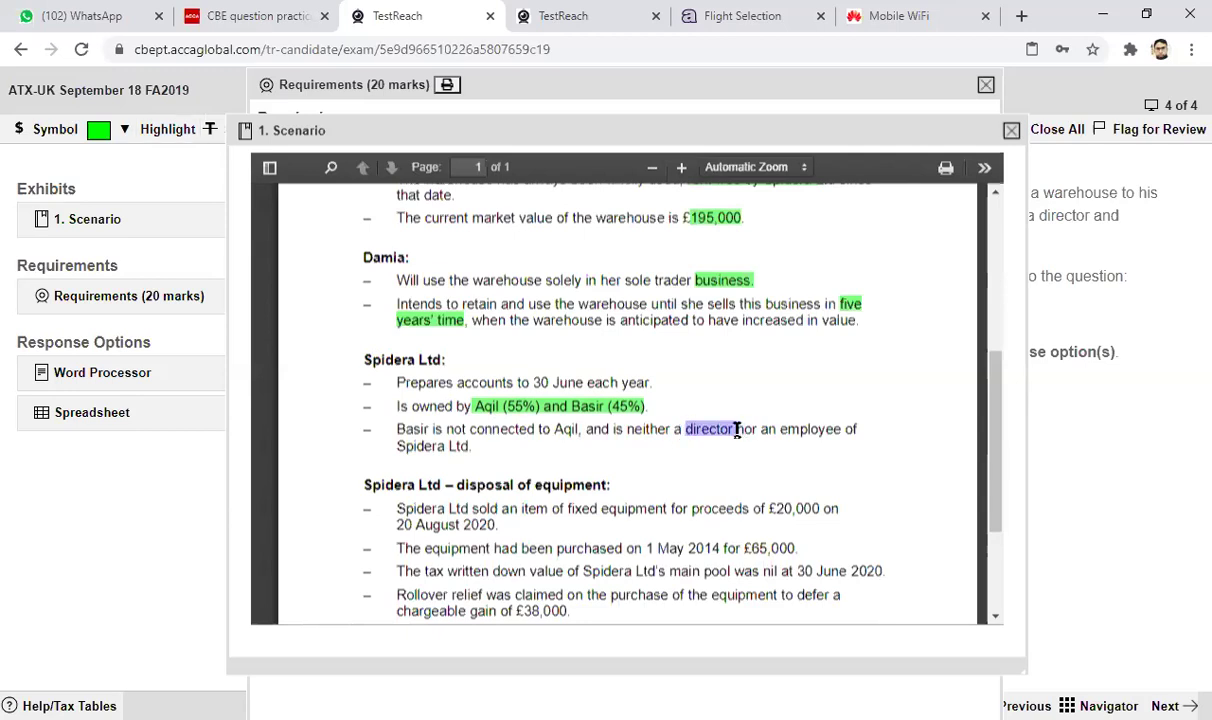
left_click(168, 130)
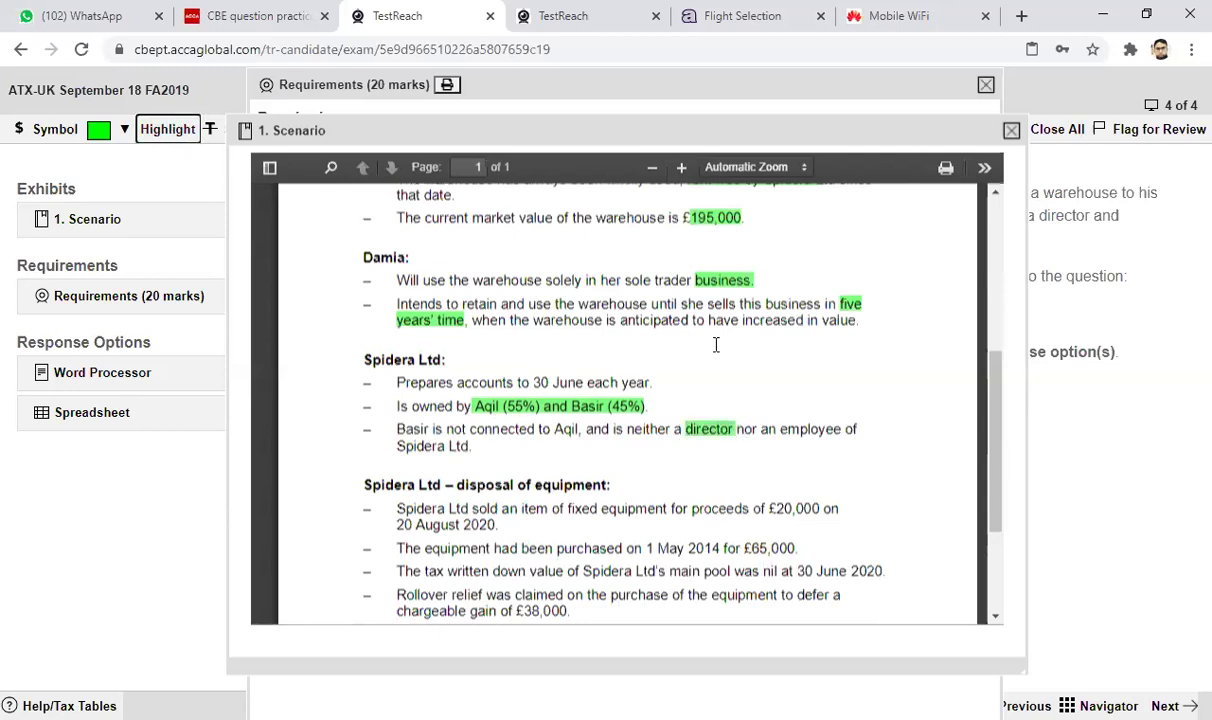
left_click_drag(780, 430, 842, 430)
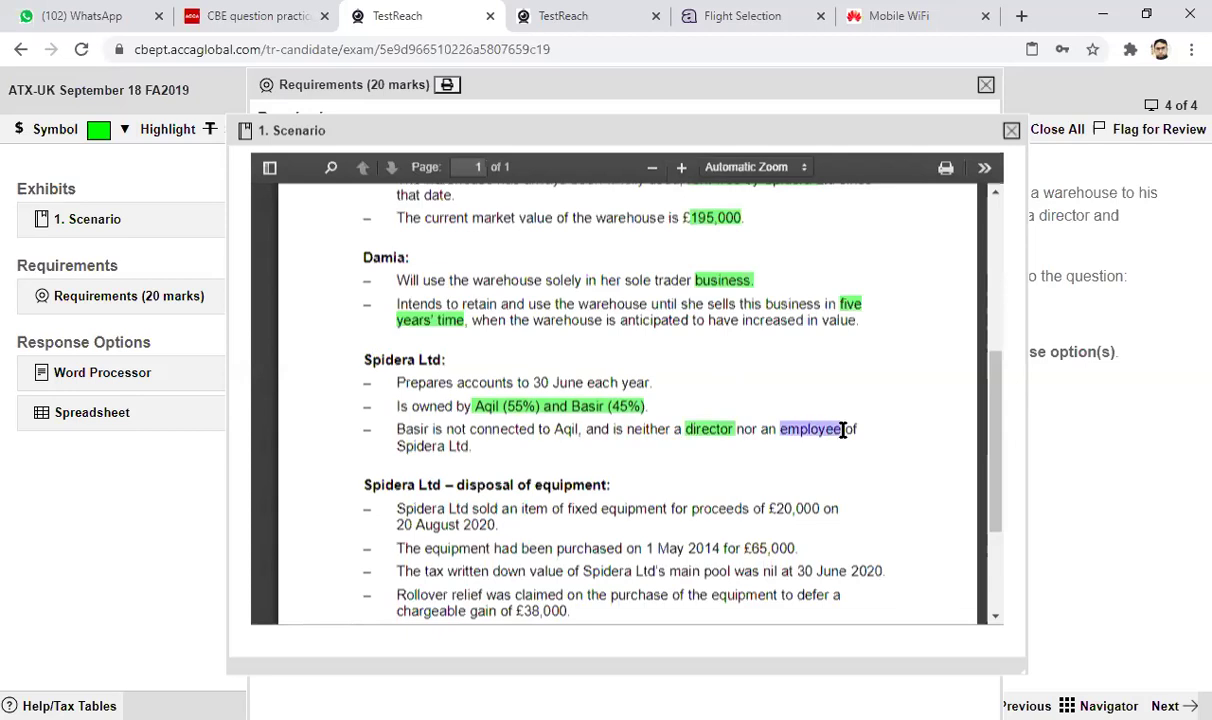
left_click(168, 130)
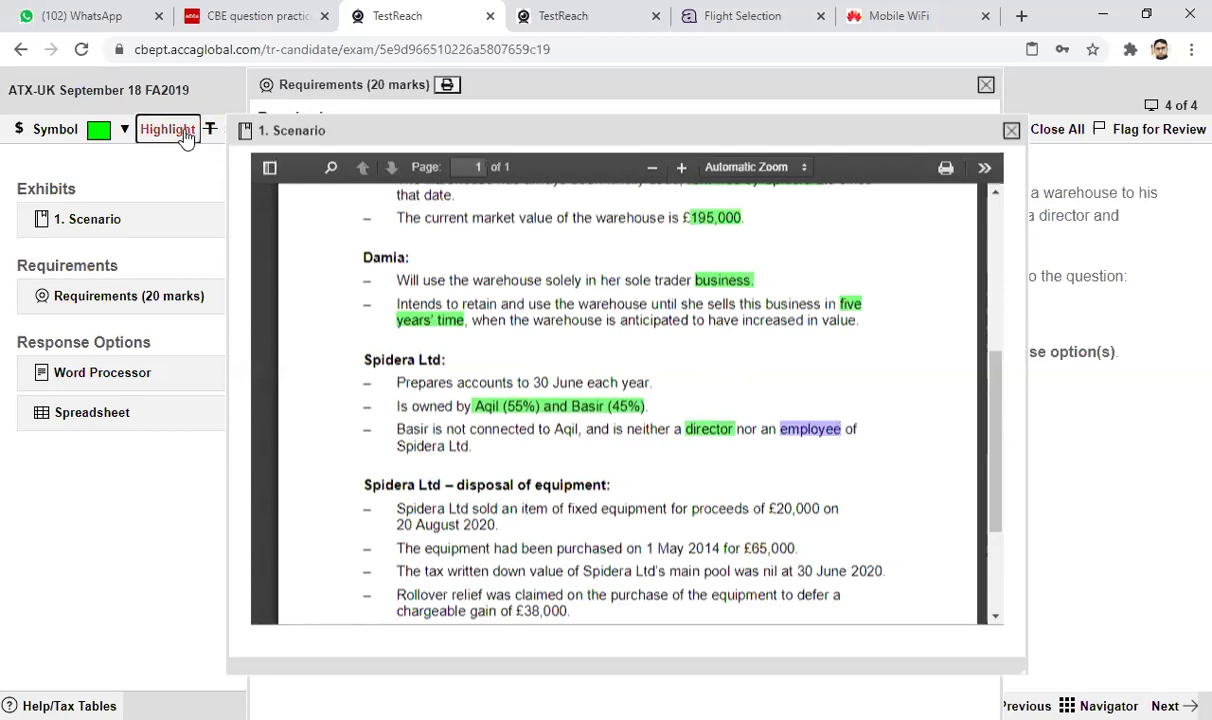
Recheck the requirements, return to the scenario and highlight the heading "Spidera Ltd – disposal of equipment:" and the proceeds "£20,000" in green.
left_click(120, 298)
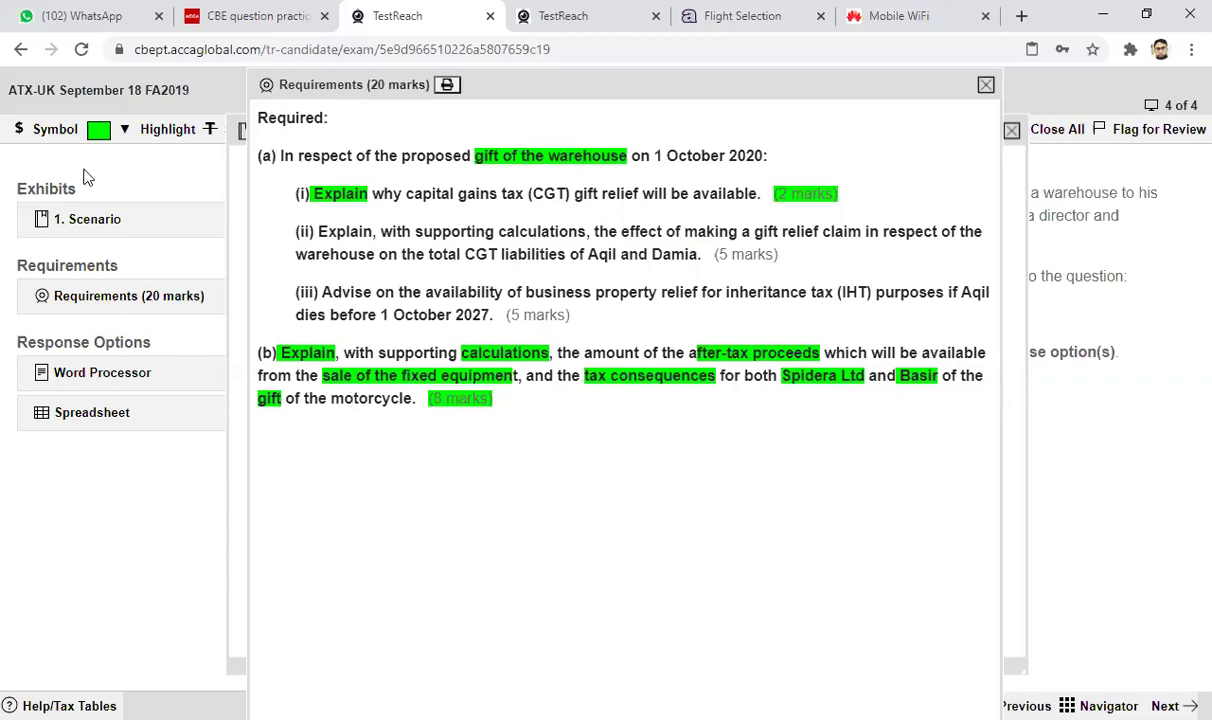
left_click(89, 224)
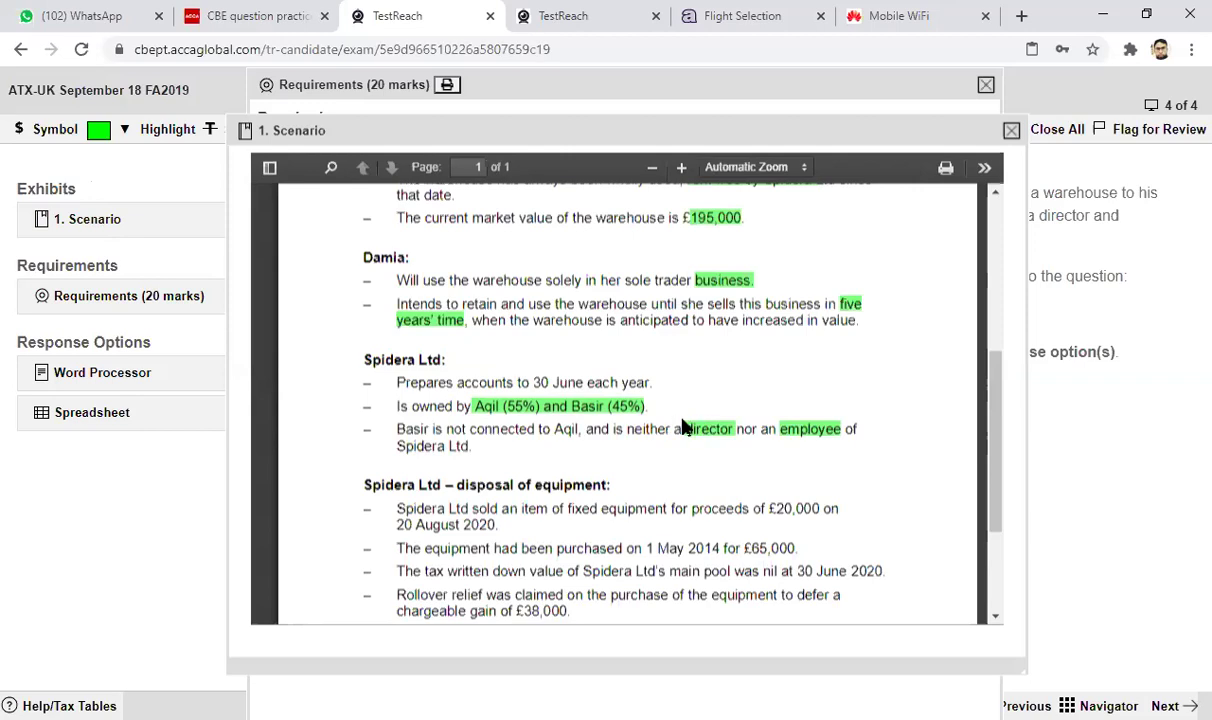
left_click_drag(995, 505, 993, 557)
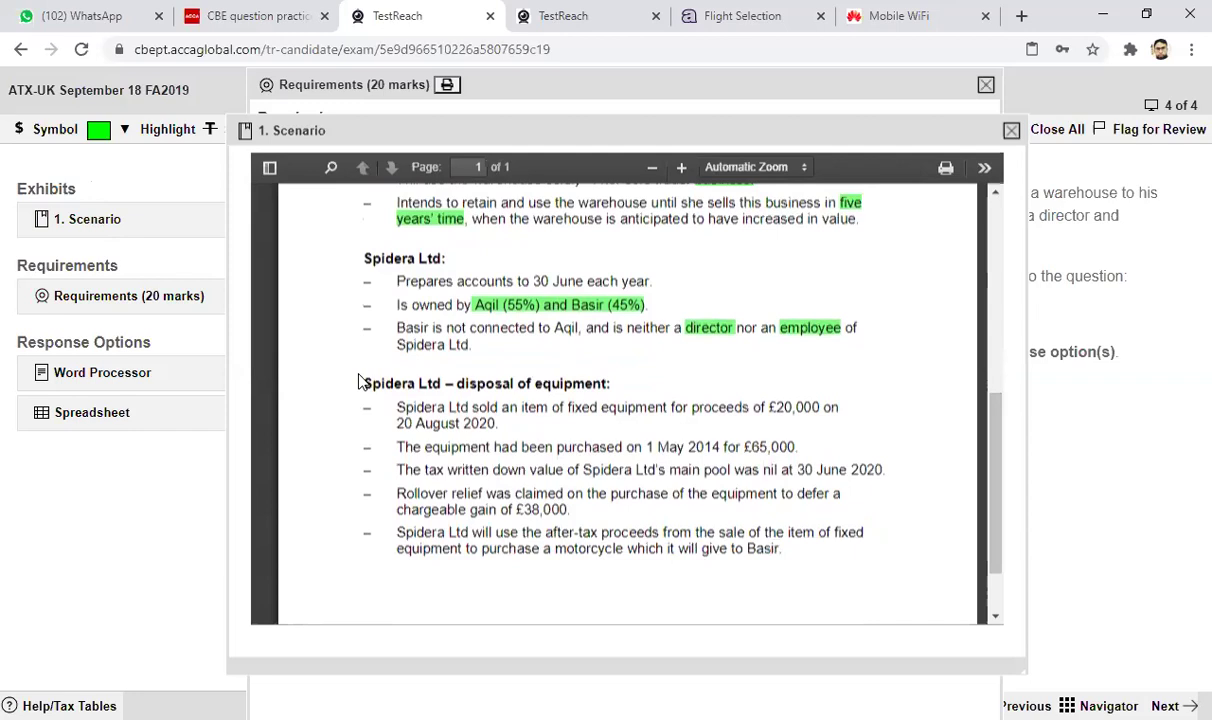
left_click_drag(362, 383, 576, 365)
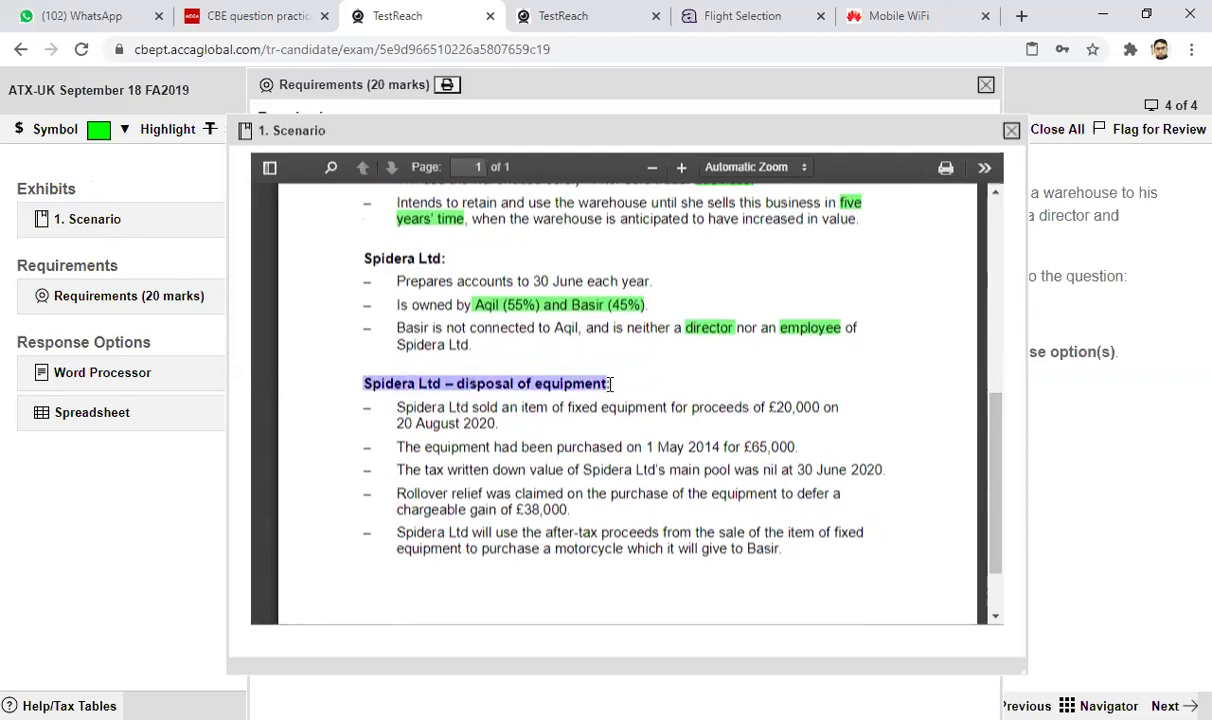
left_click(178, 136)
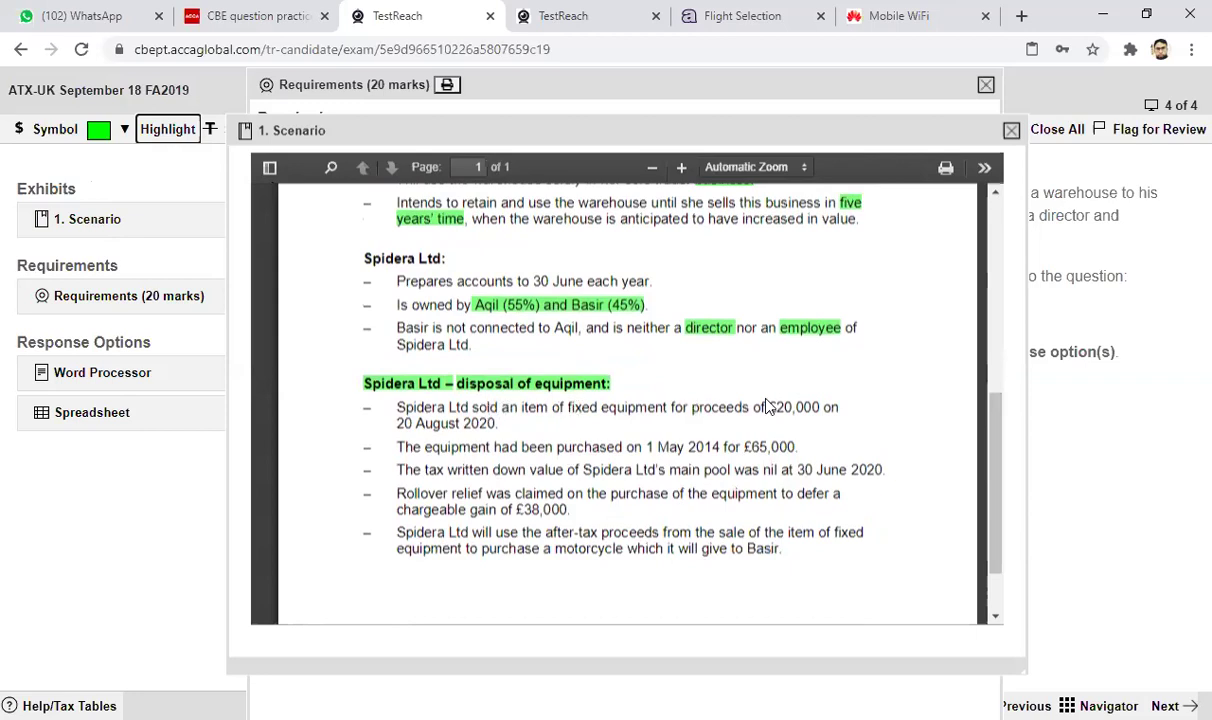
left_click_drag(767, 408, 820, 407)
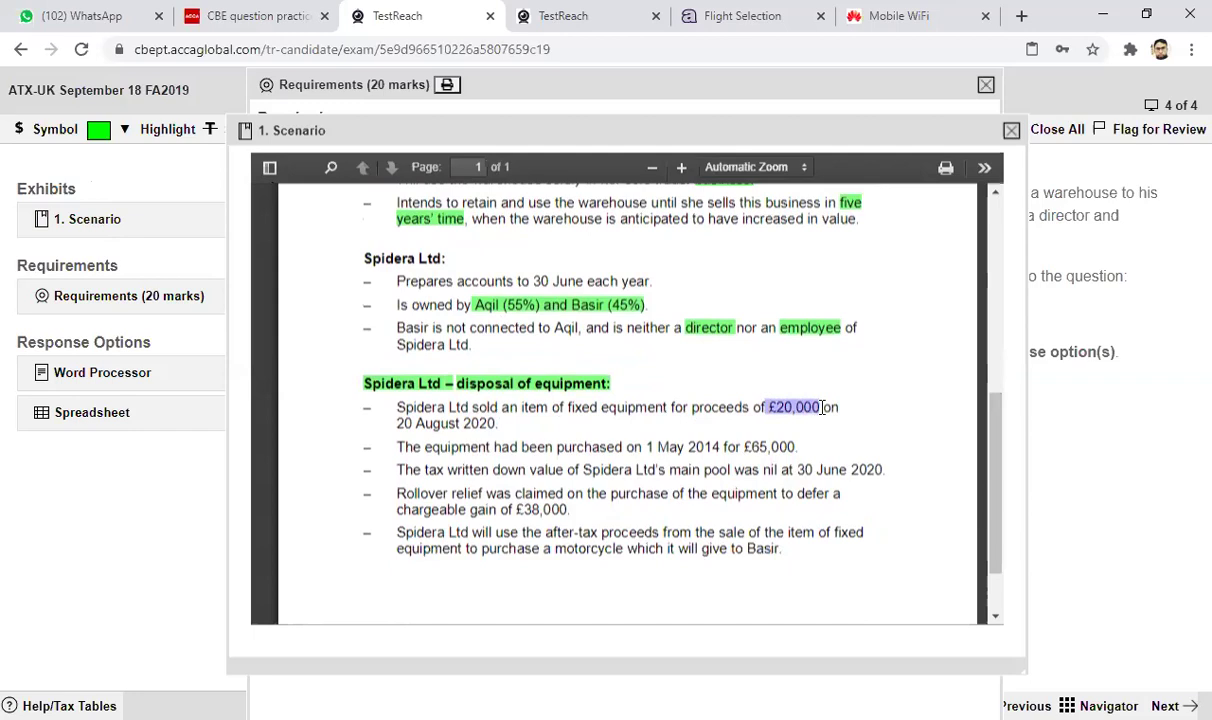
left_click(166, 140)
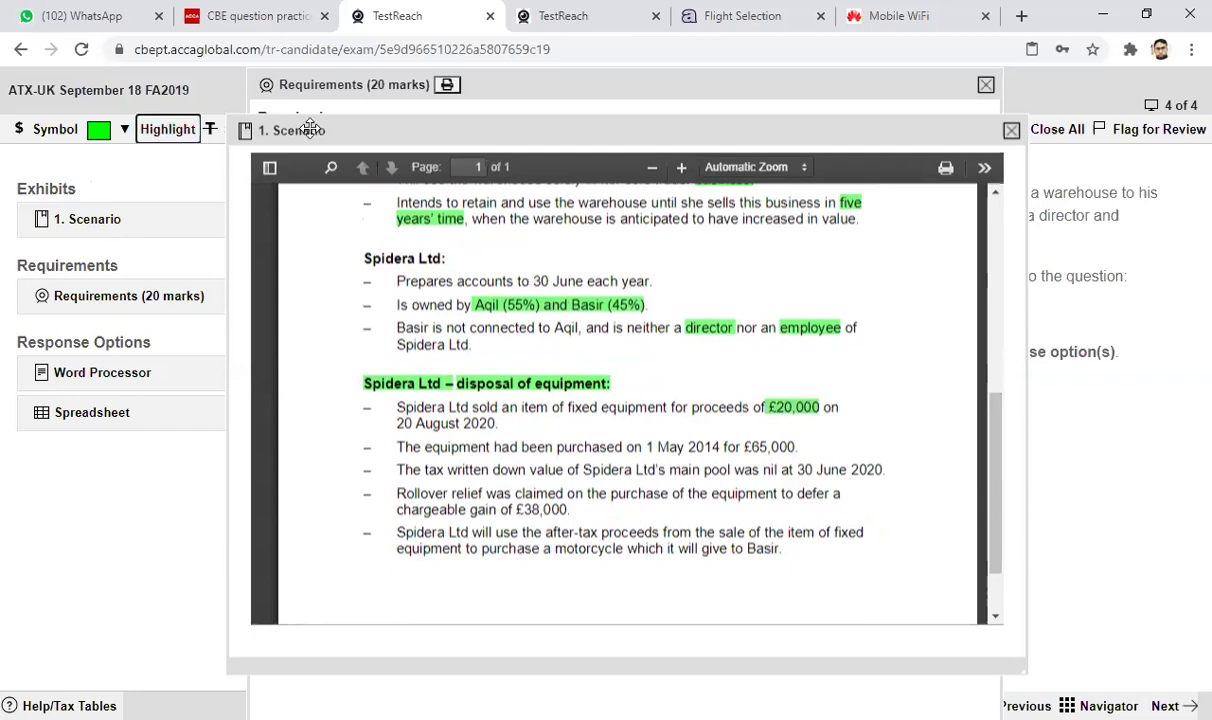
Open the calculator beside the scenario, moving the Scenario and Requirements windows out of the way and closing the Requirements.
left_click_drag(383, 140, 352, 172)
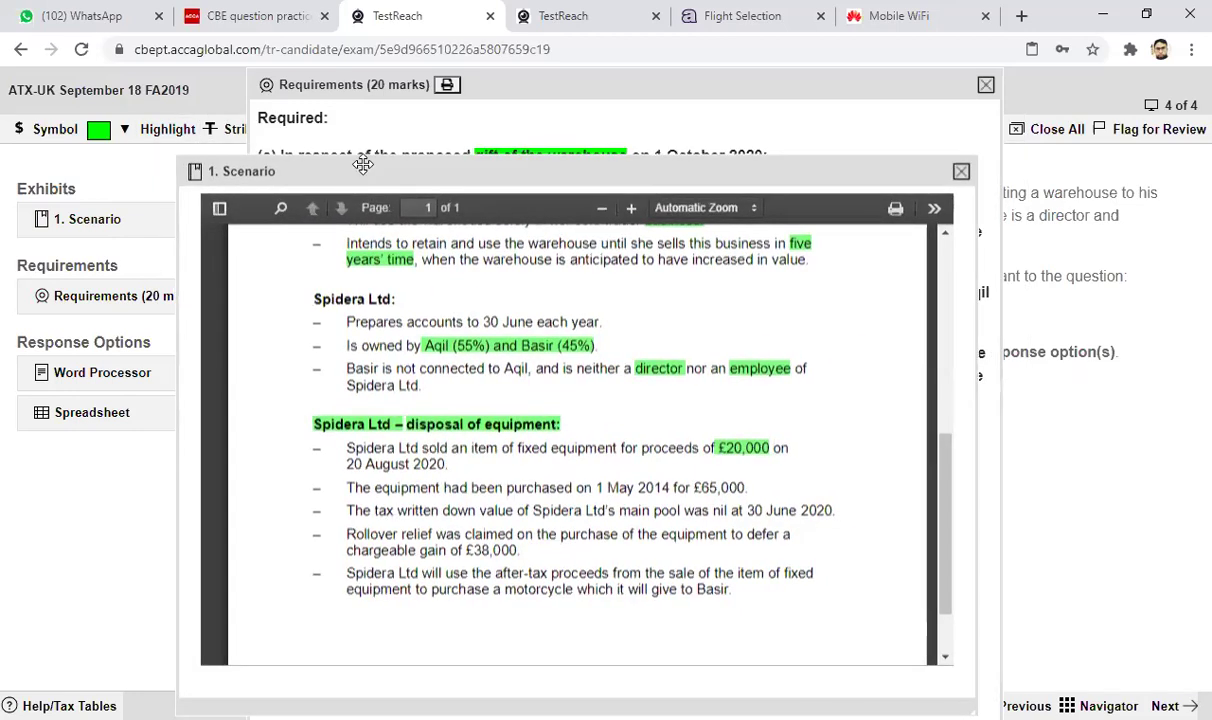
left_click_drag(533, 79, 651, 72)
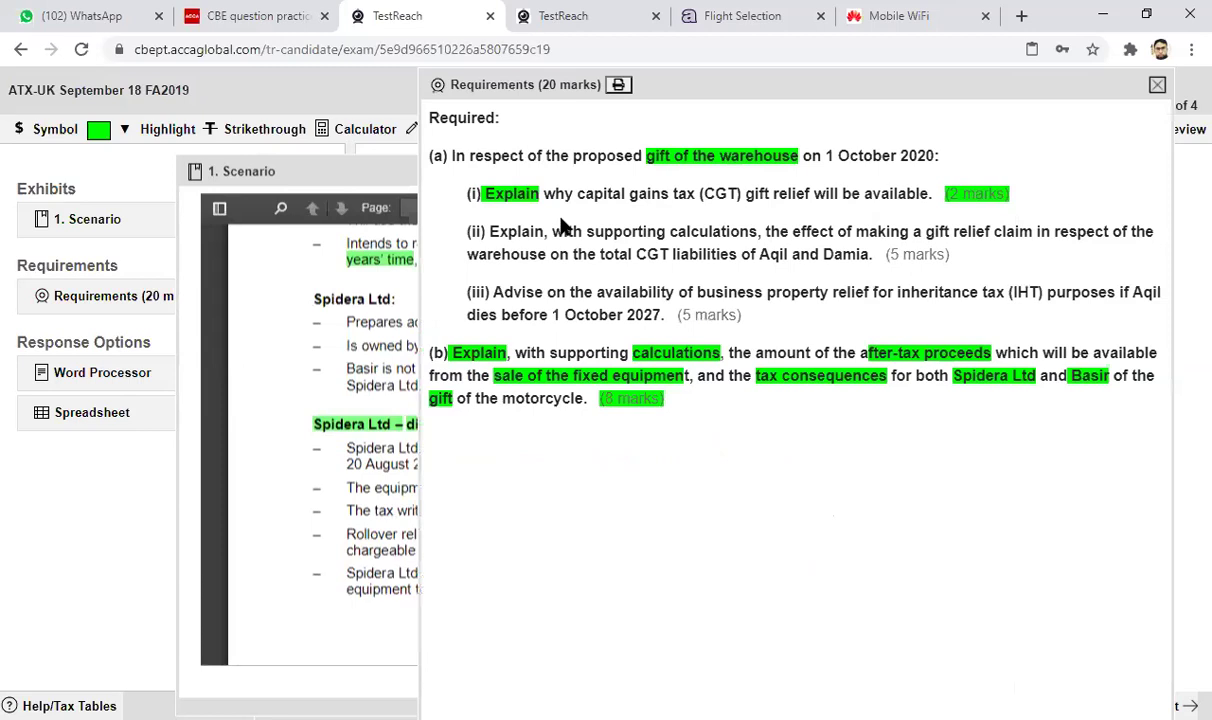
left_click(350, 129)
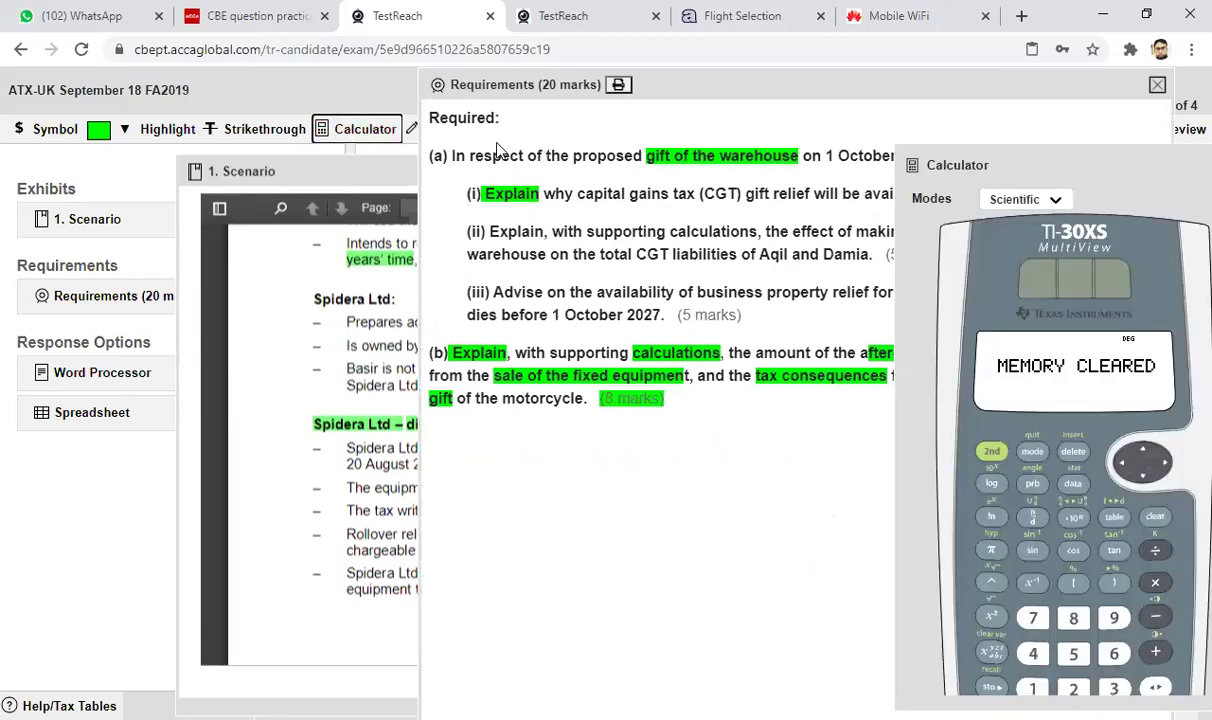
left_click(1157, 88)
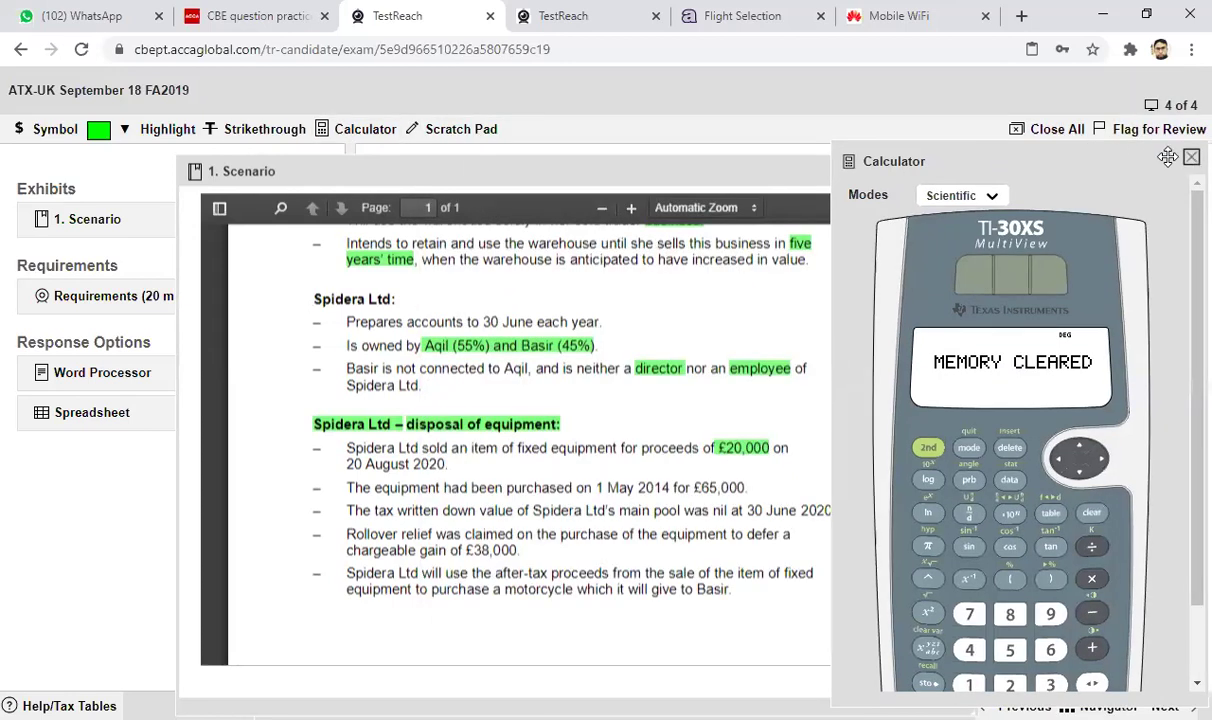
Close the calculator and the scenario, open the scratch pad and delete all the old notes in it.
left_click(1190, 160)
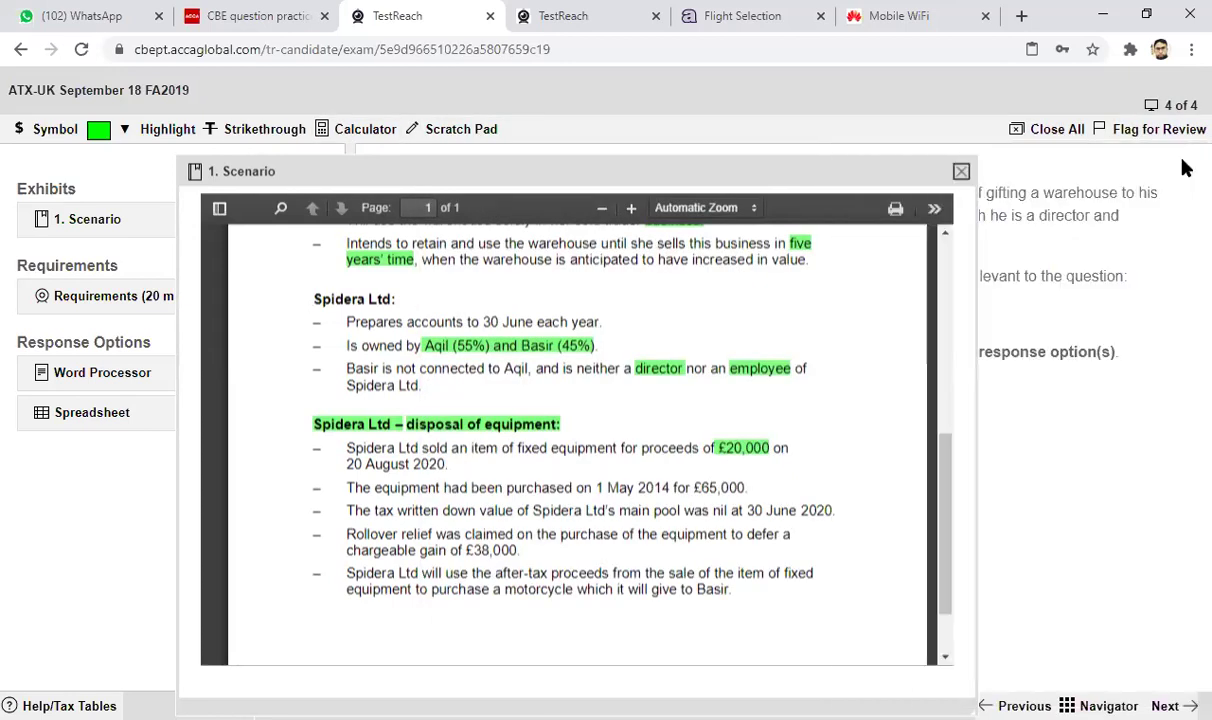
left_click(957, 169)
left_click(472, 134)
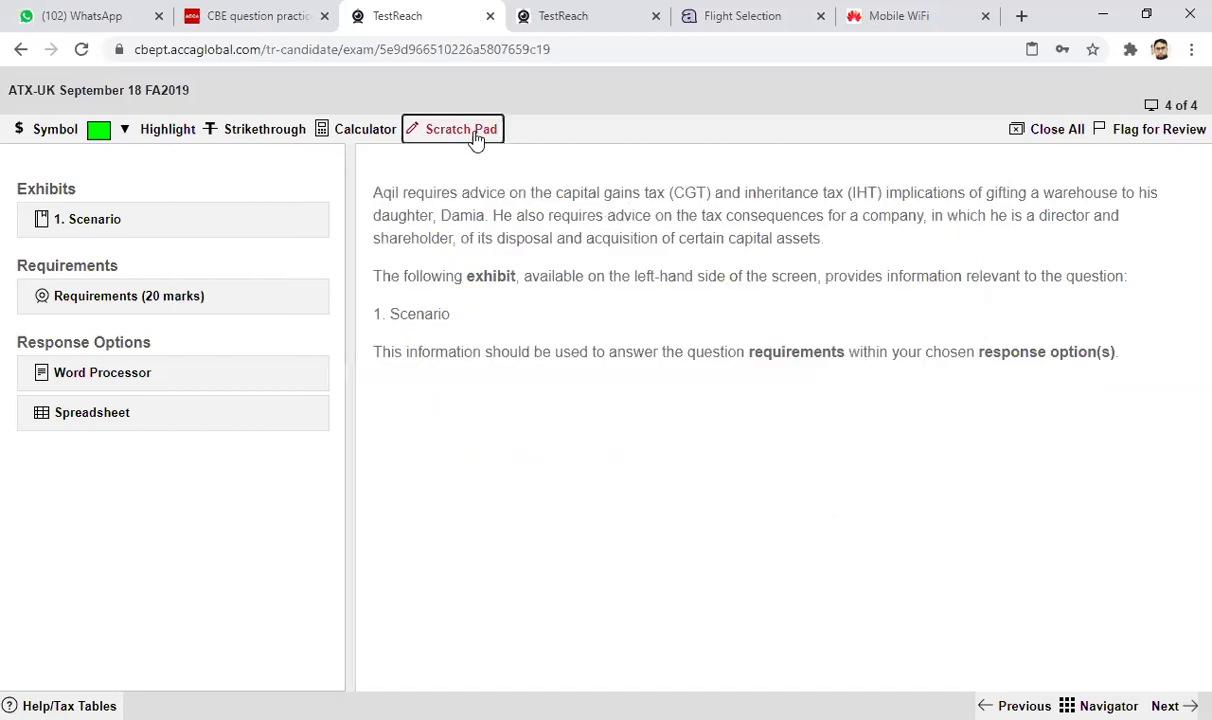
left_click_drag(272, 300, 587, 432)
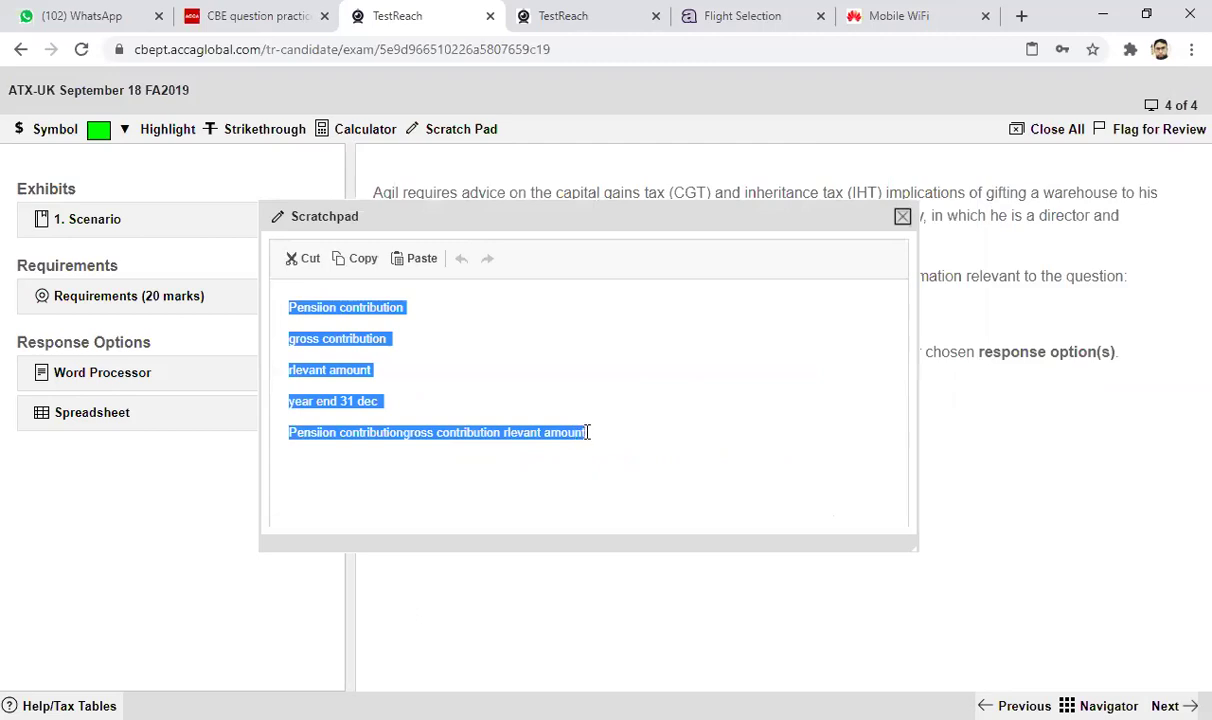
key("Delete")
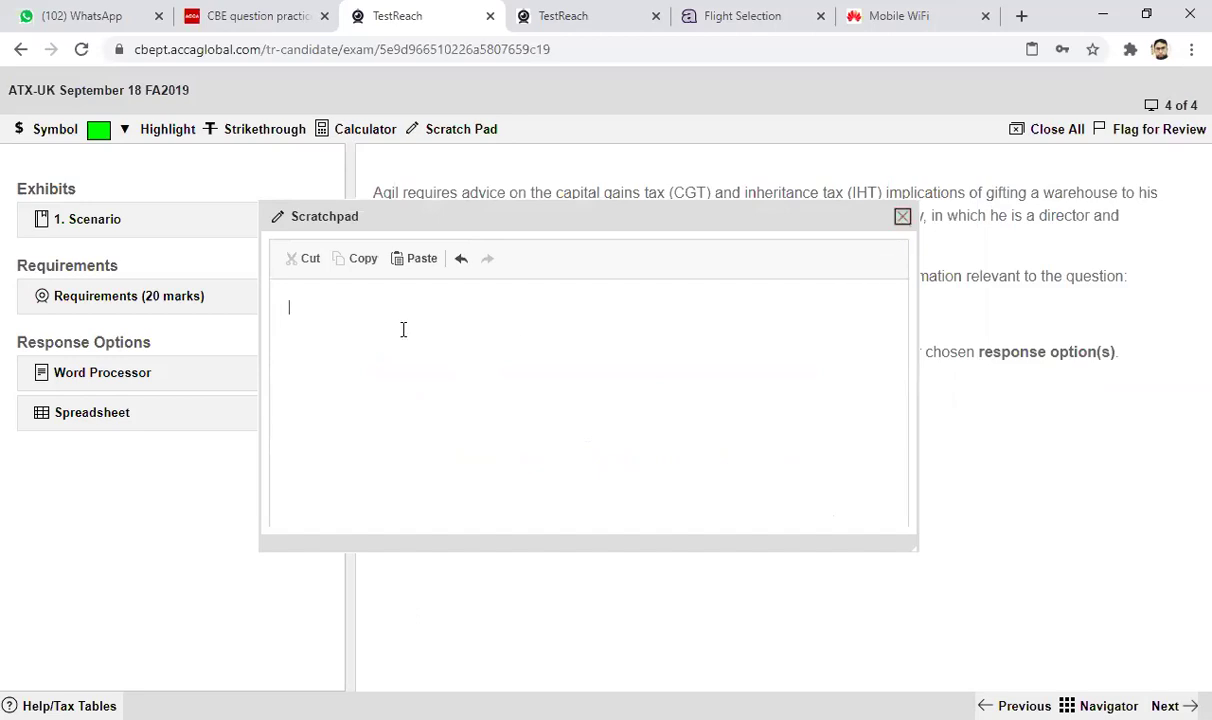
Note "s.p 20000" and "cost" on separate lines of the scratch pad and close it.
type("s.p 20000")
key("Return")
type("cost")
left_click(902, 216)
Reopen the scenario and highlight "£65,000" and "tax written down value of Spidera Ltd's main pool was nil at 30 June 2020" in green.
left_click(110, 220)
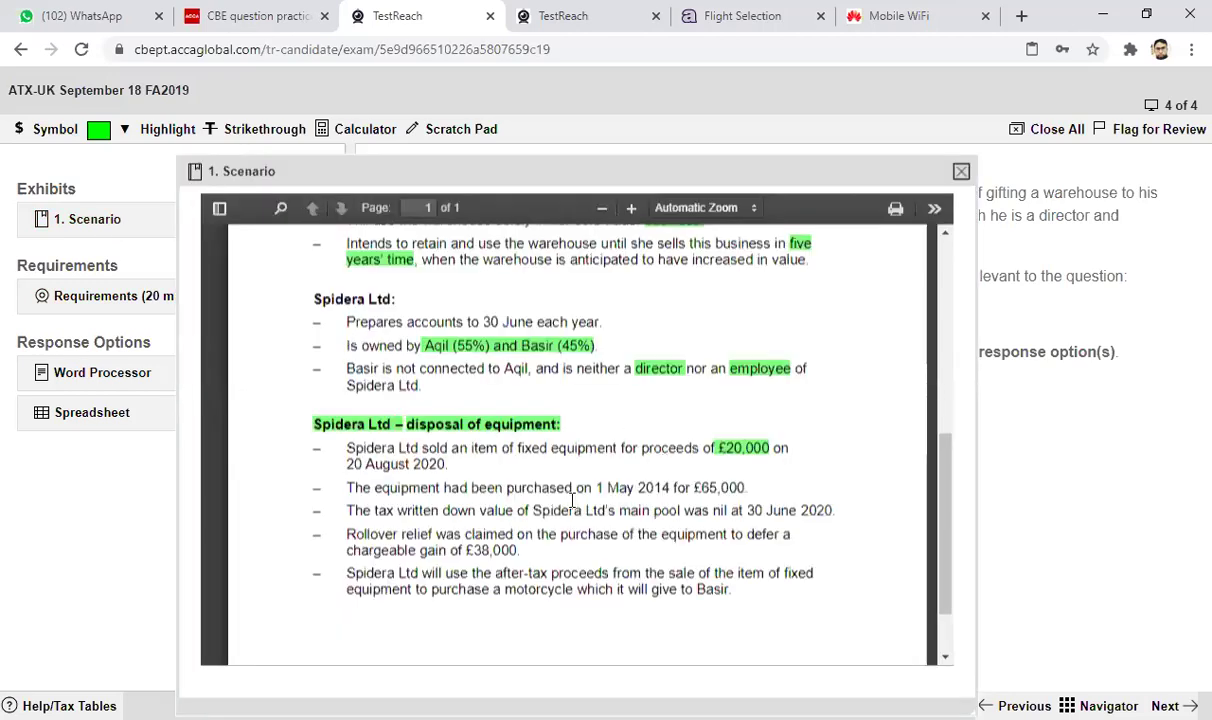
left_click_drag(693, 487, 747, 487)
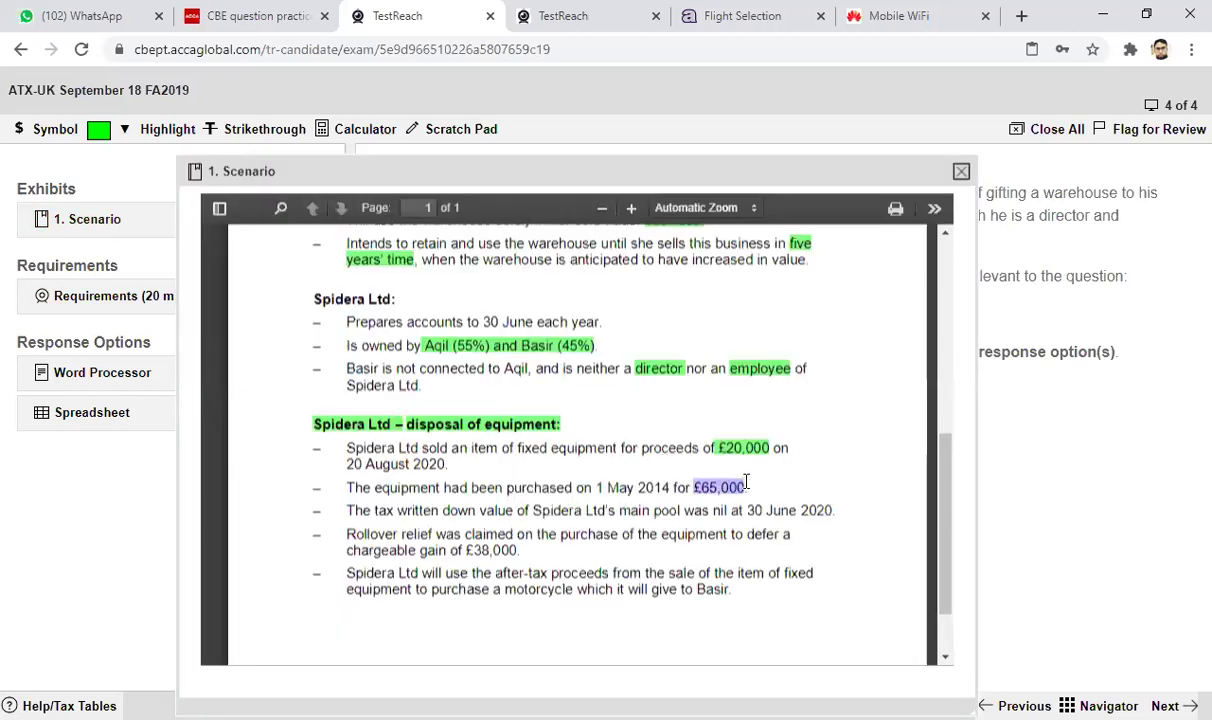
left_click(167, 130)
left_click_drag(374, 510, 832, 510)
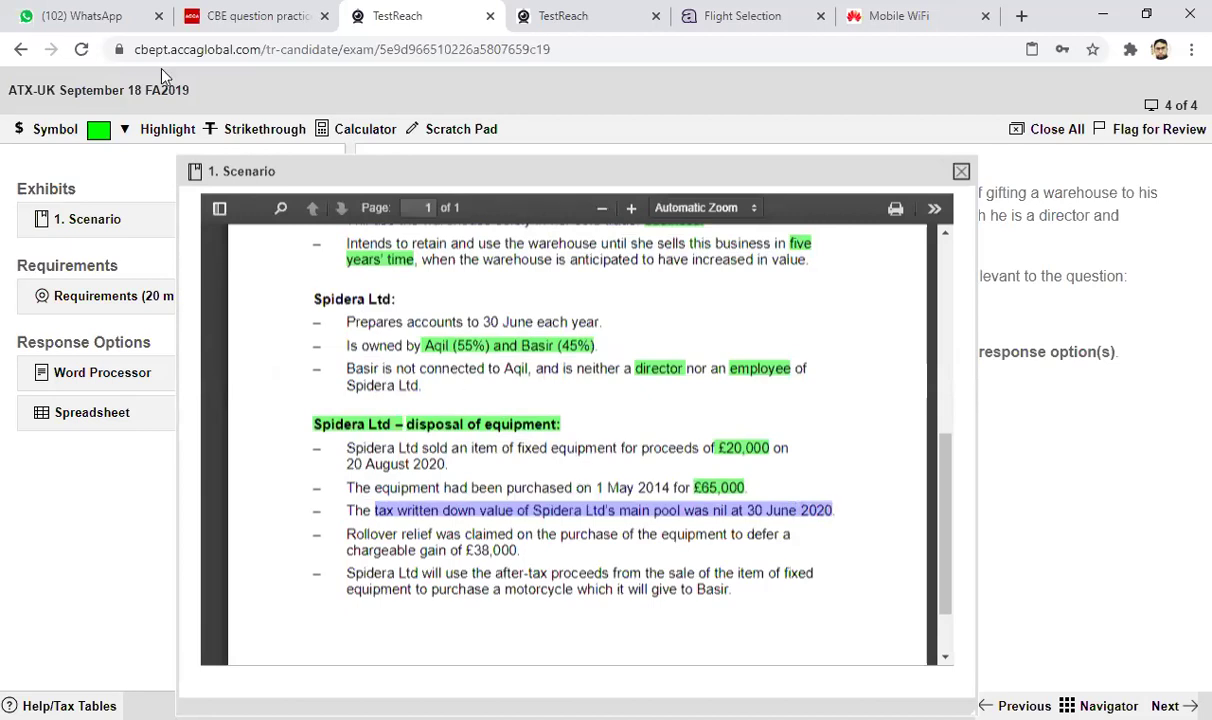
left_click(166, 130)
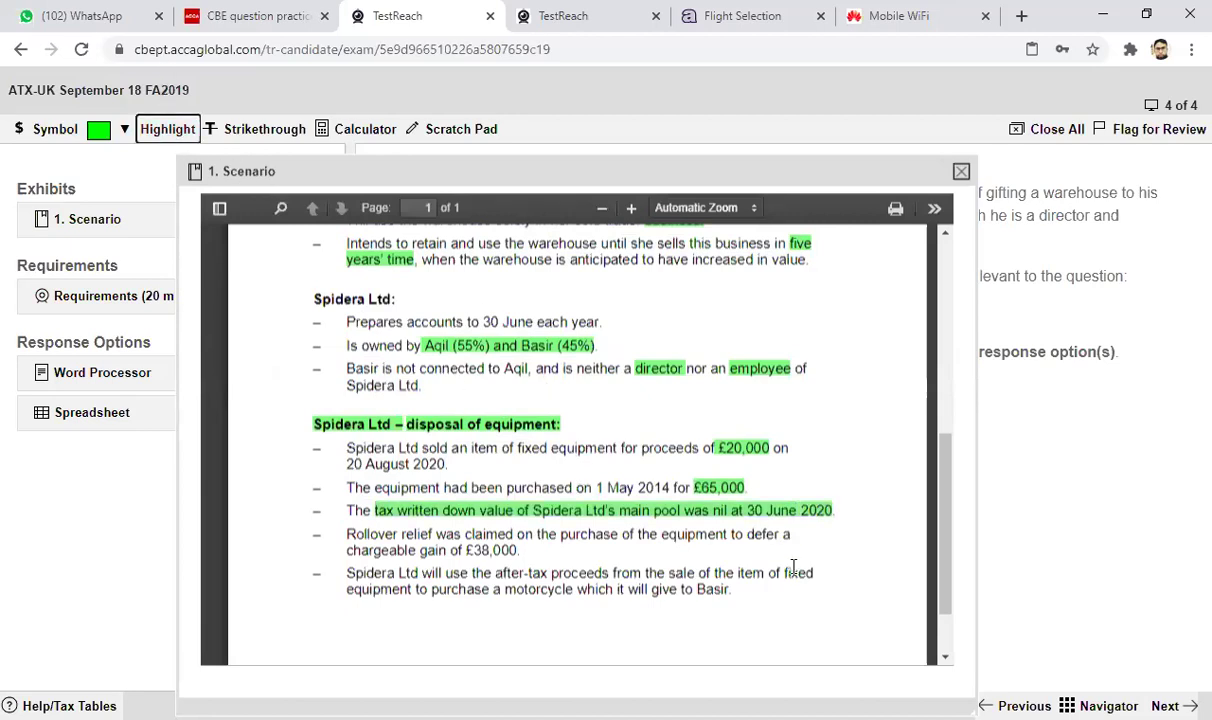
Highlight "Rollover relief", "the equipment" and "38,000" in the scenario's rollover relief bullet in green.
left_click_drag(347, 534, 448, 537)
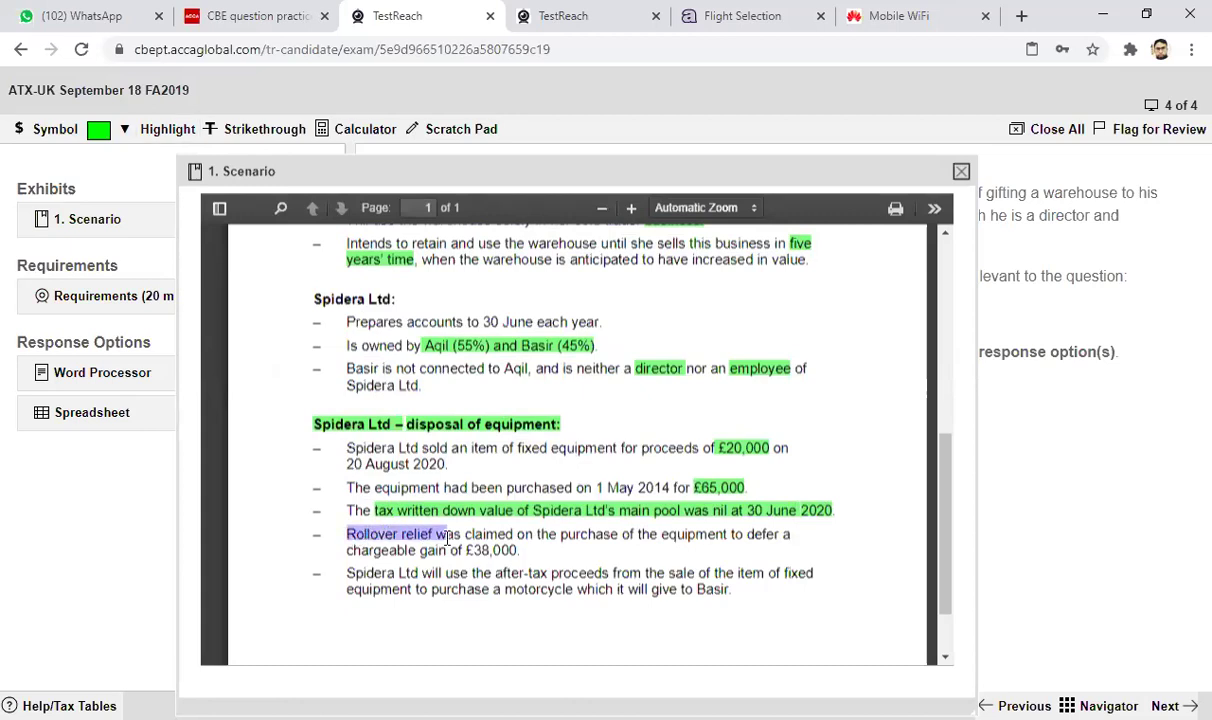
left_click(166, 137)
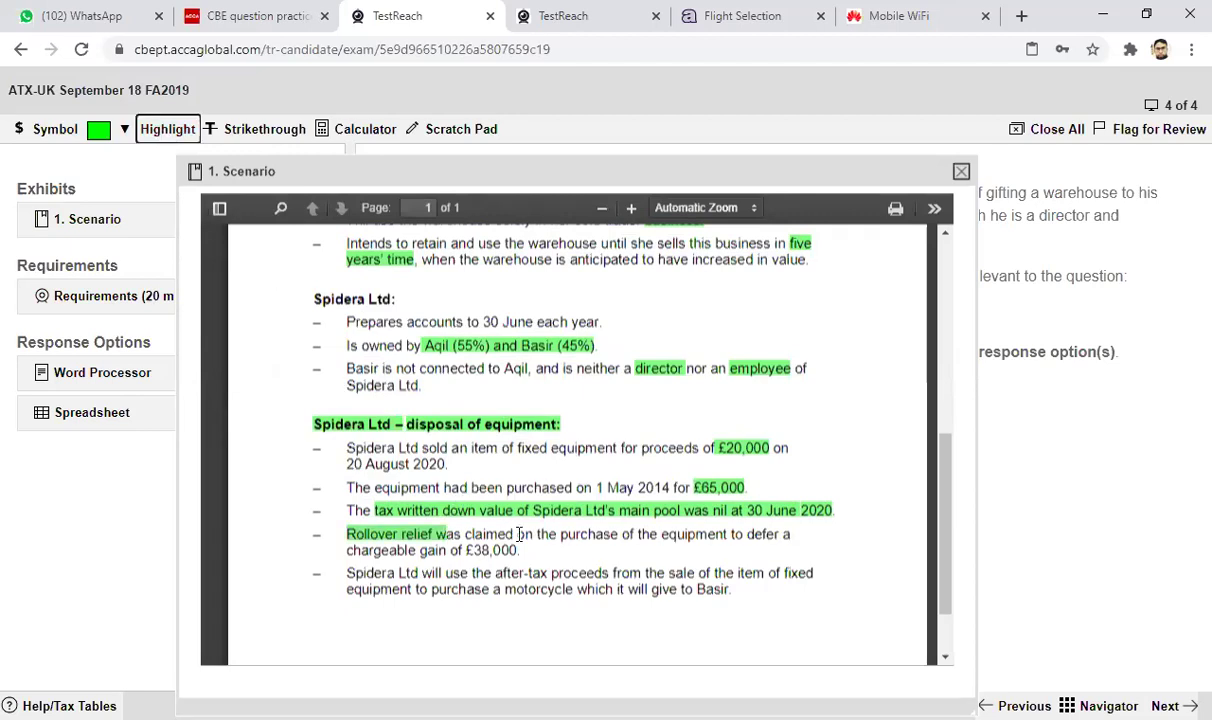
left_click_drag(637, 535, 731, 535)
left_click(171, 139)
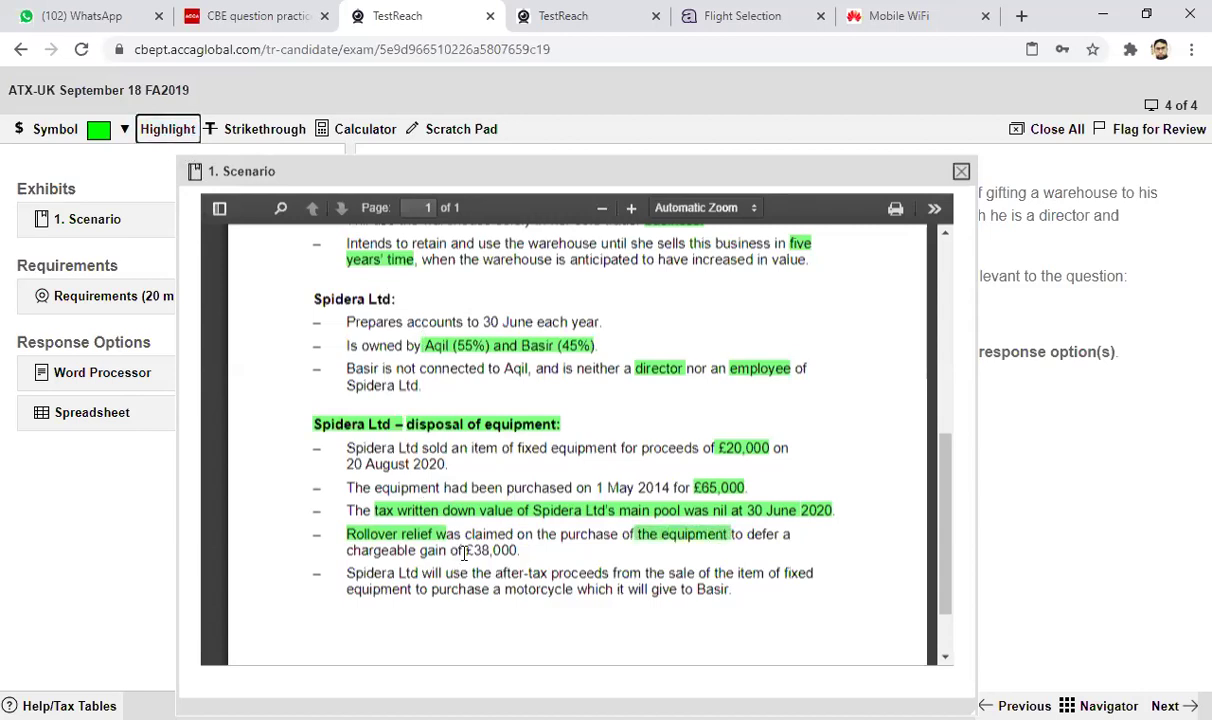
left_click_drag(473, 551, 519, 552)
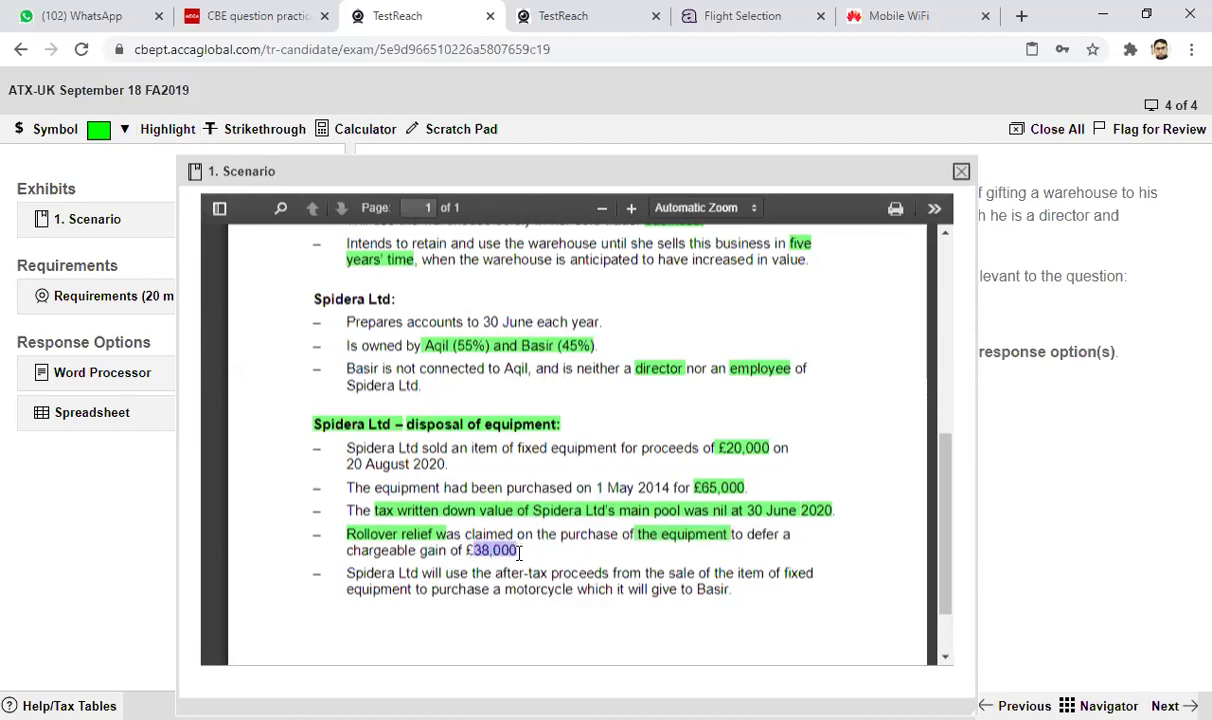
left_click(173, 146)
Highlight "after-tax proceeds" and the closing phrase about giving away the motorcycle in the scenario's last bullet in green.
left_click_drag(495, 574, 604, 570)
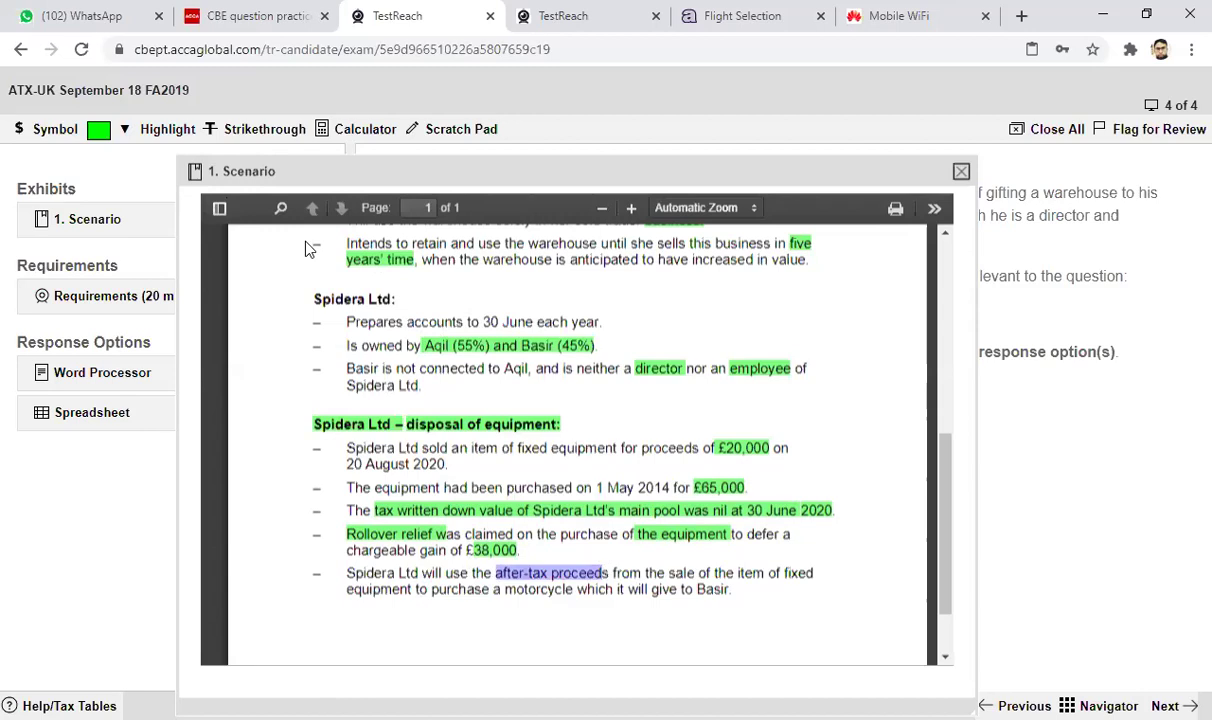
left_click(167, 129)
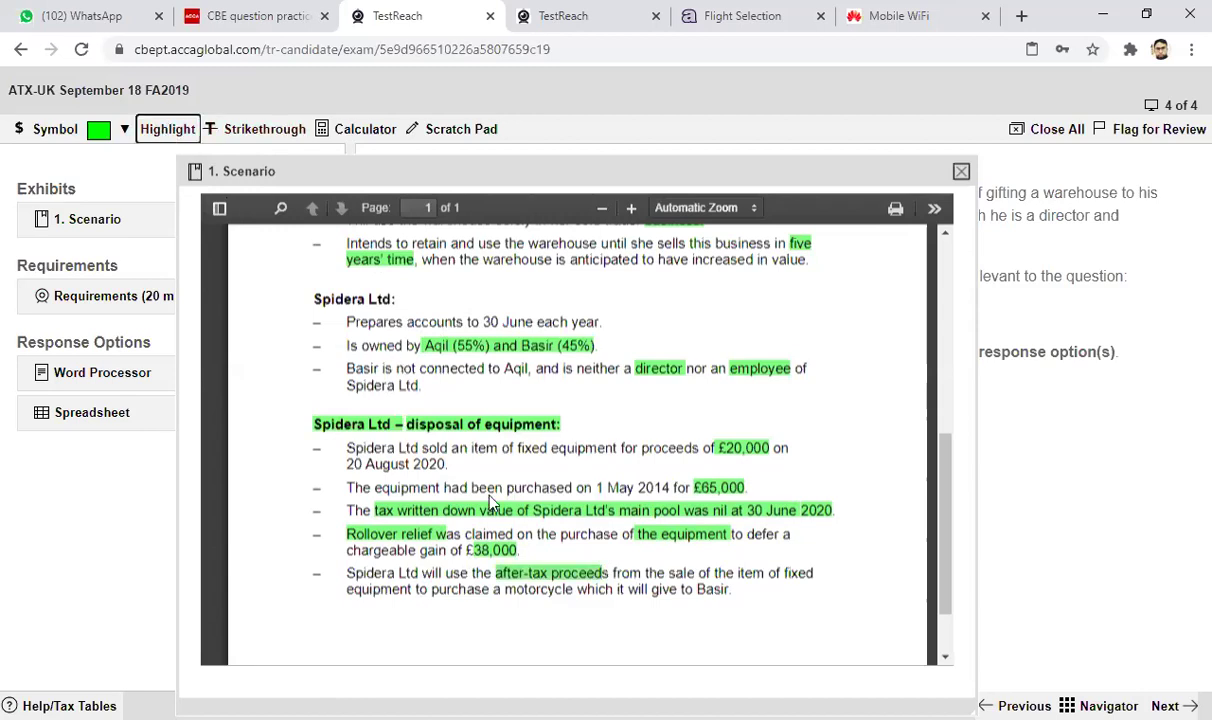
left_click_drag(505, 589, 729, 593)
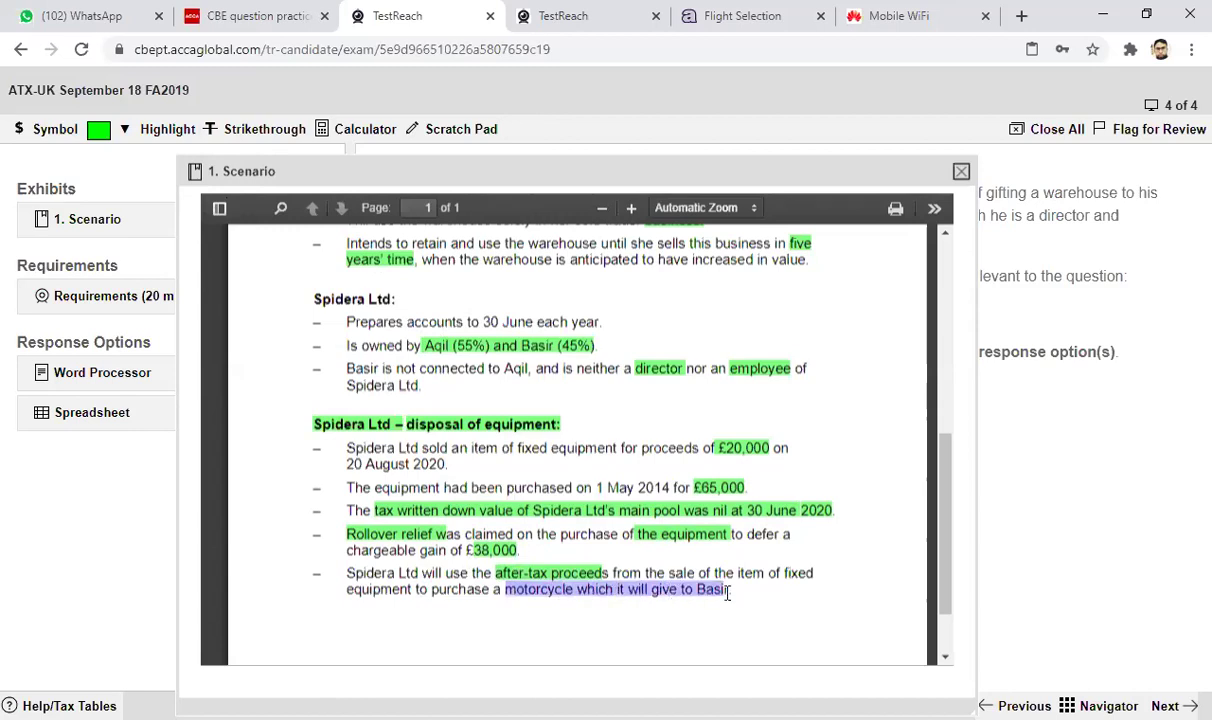
left_click(148, 131)
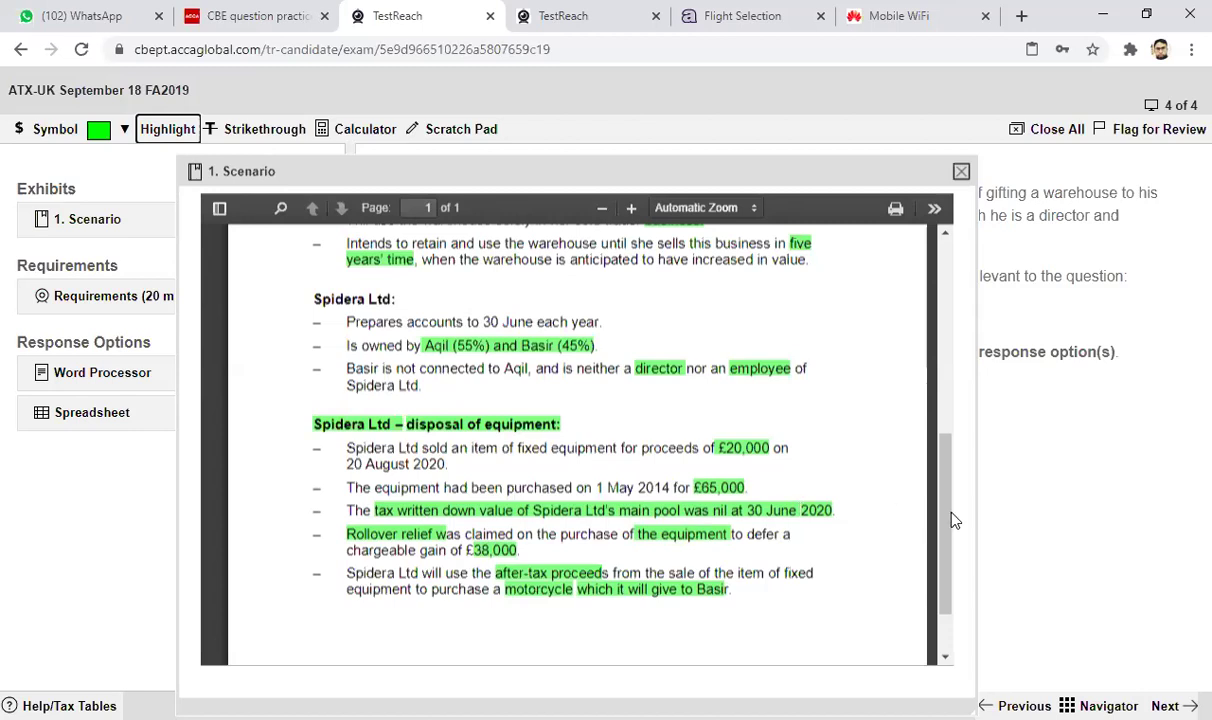
Open the requirements and the Word Processor, and try to copy requirement (a)(i) into the empty answer.
left_click_drag(950, 511, 948, 303)
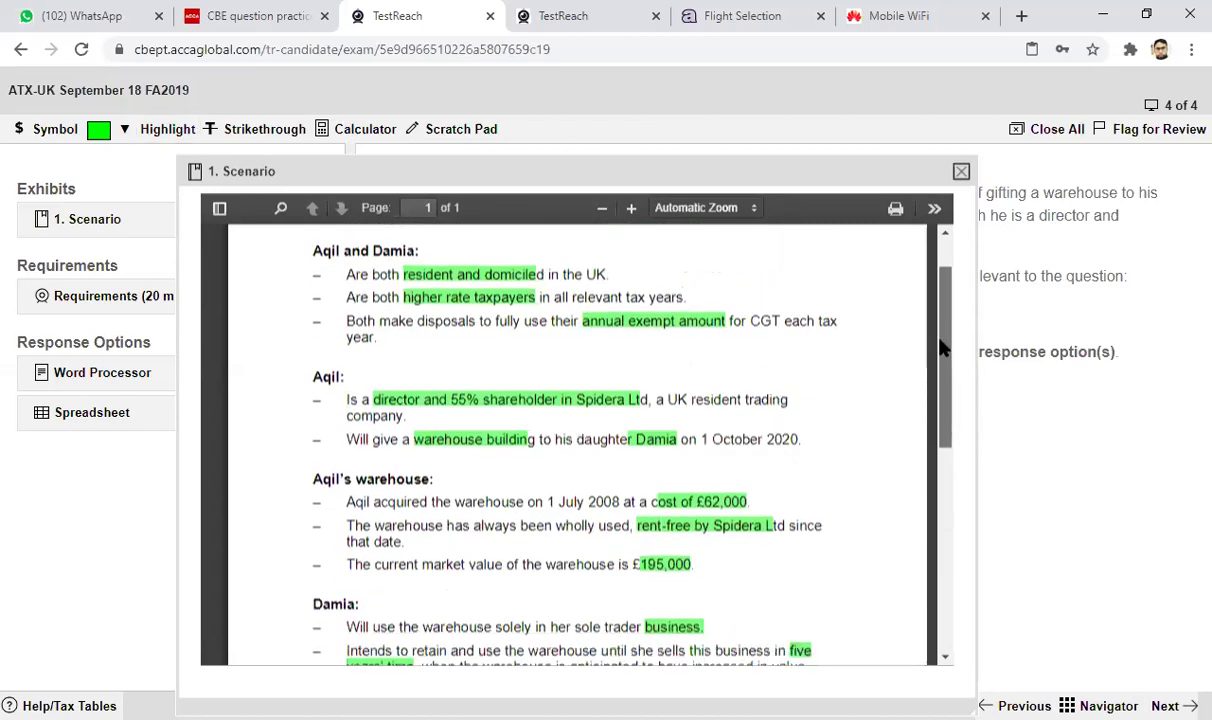
left_click(108, 296)
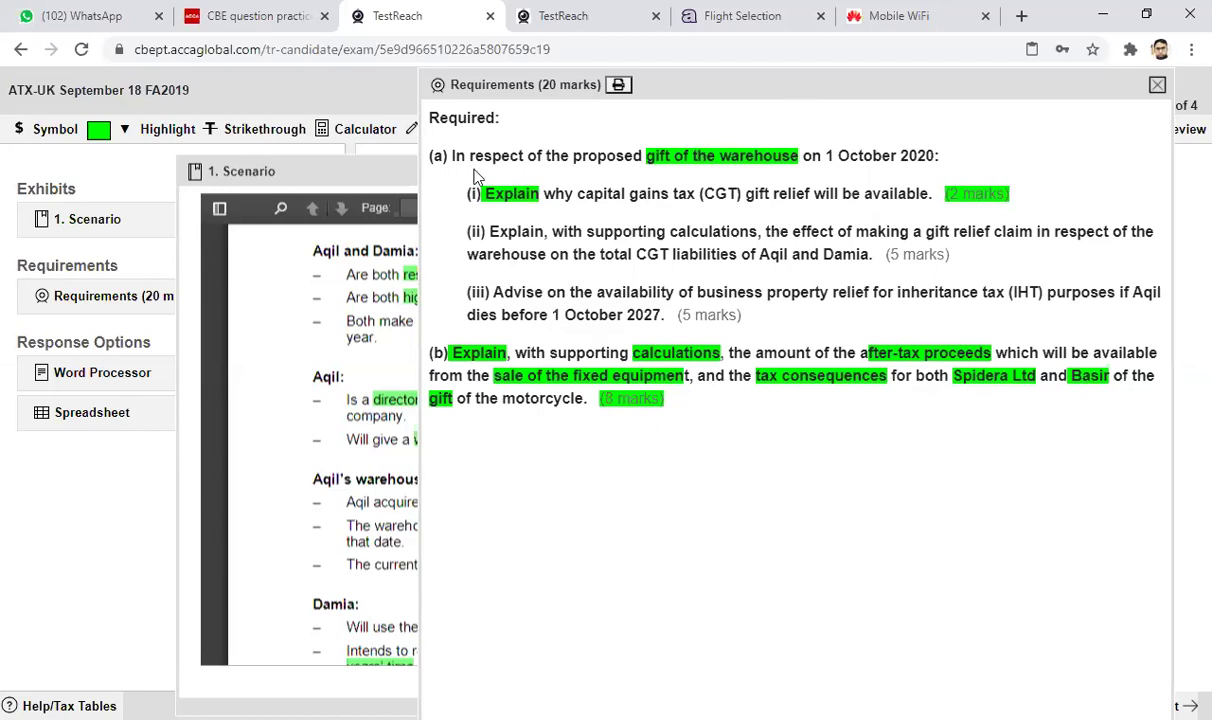
left_click_drag(465, 192, 1030, 200)
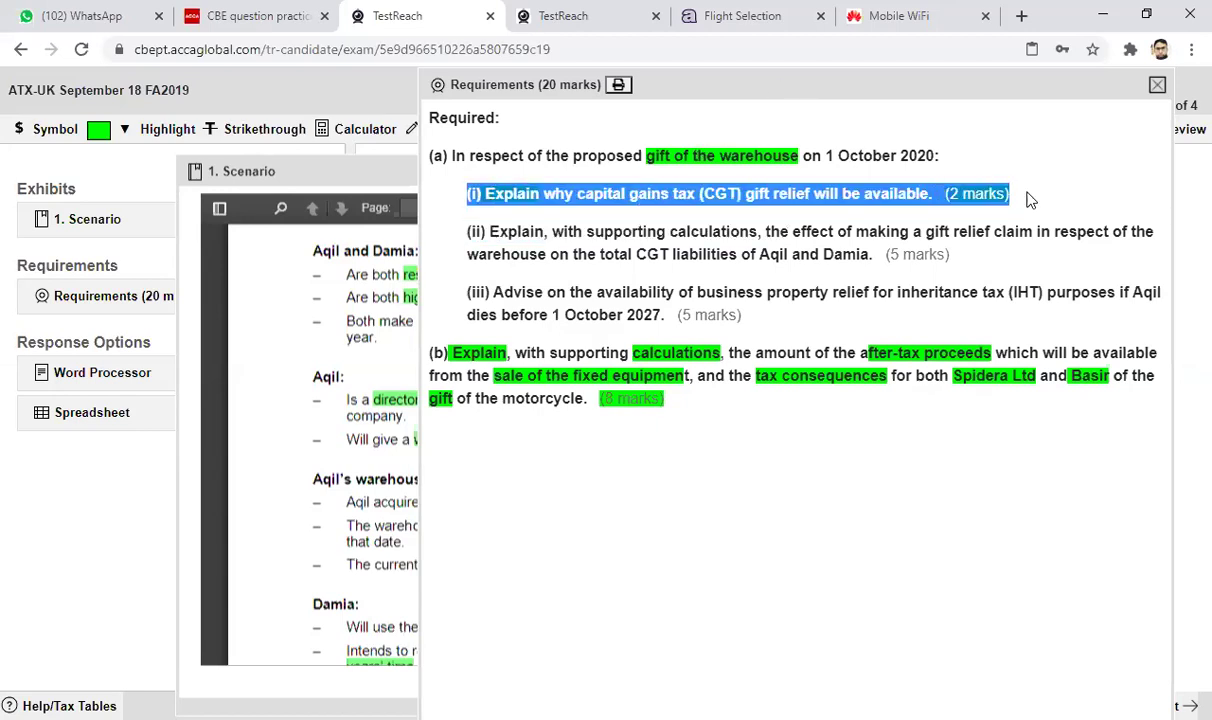
right_click(860, 194)
left_click(831, 208)
left_click(143, 378)
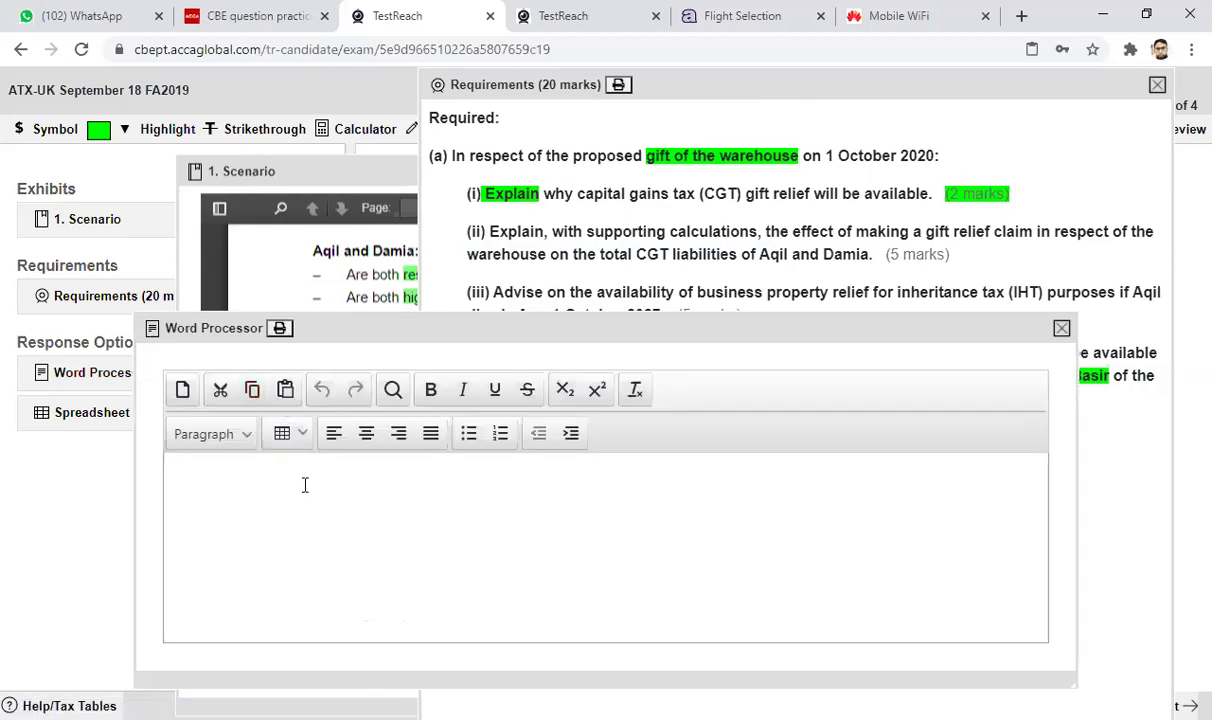
right_click(287, 462)
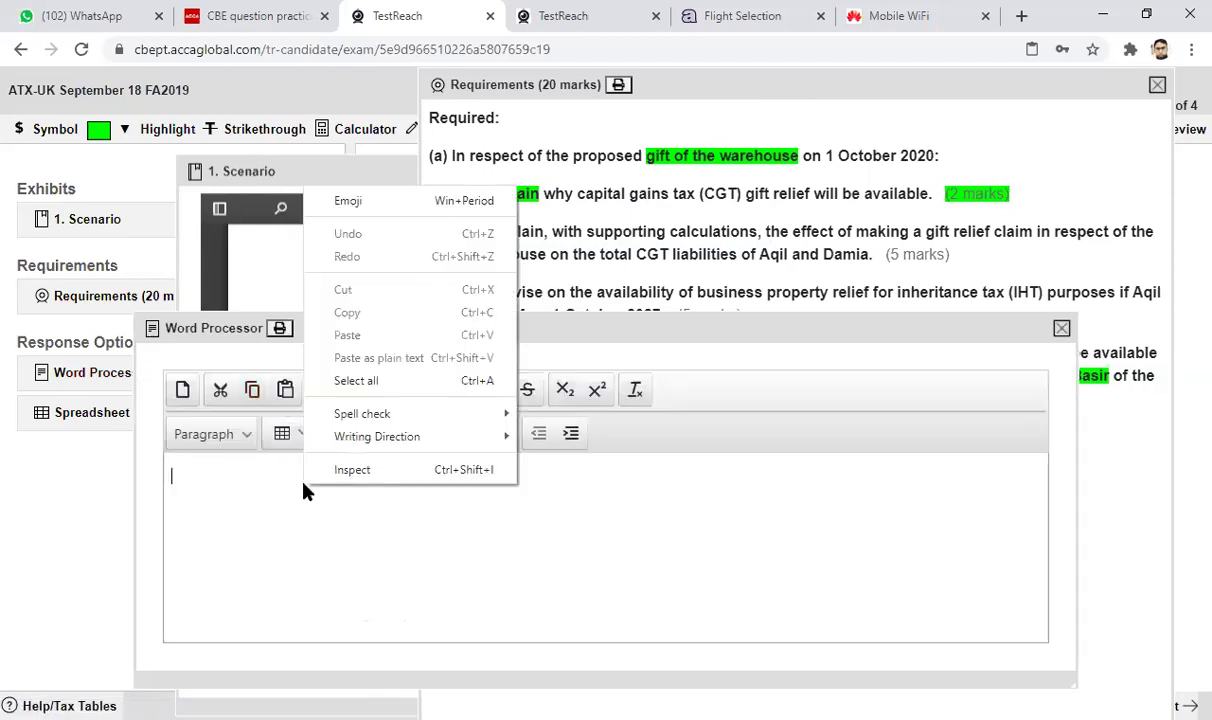
left_click(660, 232)
left_click(663, 232)
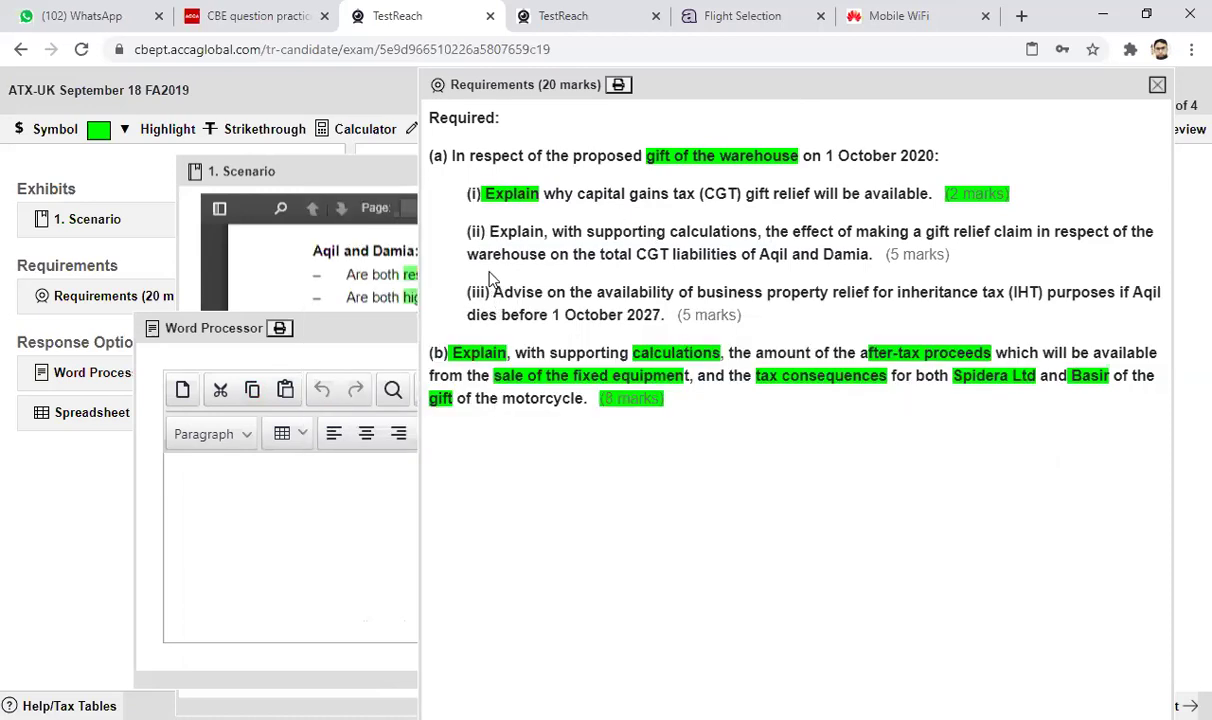
Copy requirement (a)(i) with its marks, paste it into the Word Processor answer and close the requirements.
left_click_drag(467, 194, 1030, 203)
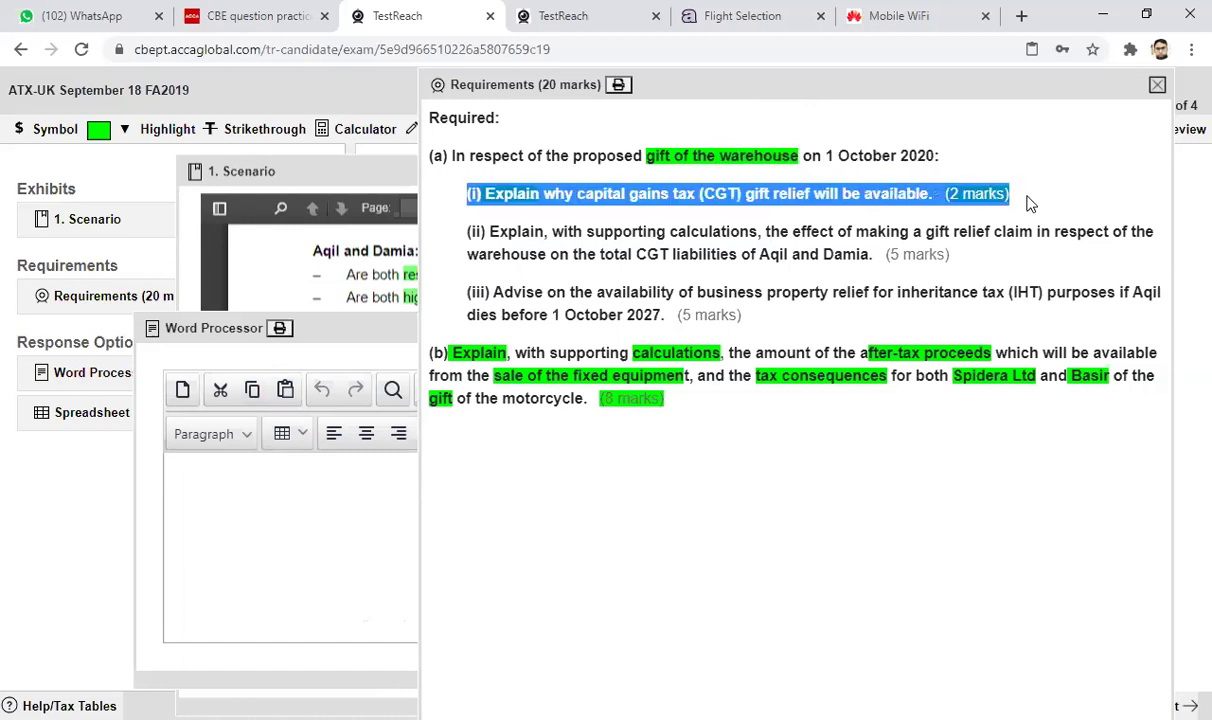
right_click(612, 190)
left_click(636, 202)
left_click(279, 501)
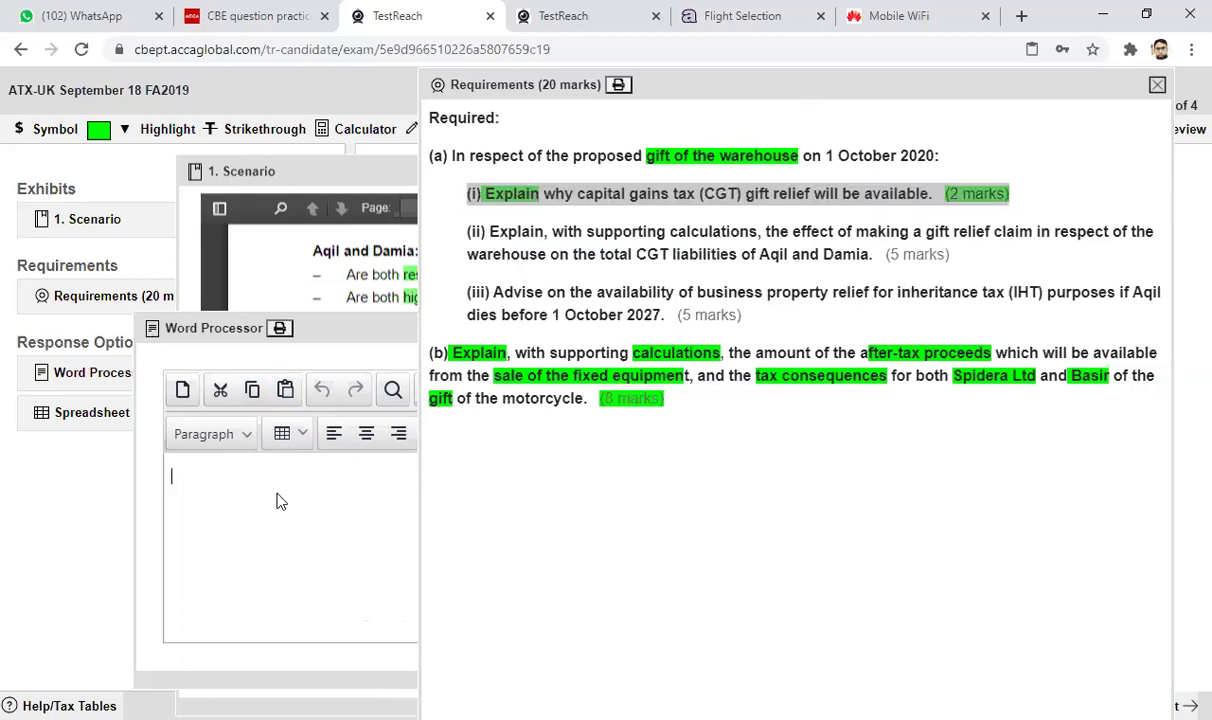
right_click(279, 501)
left_click(235, 480)
left_click(286, 394)
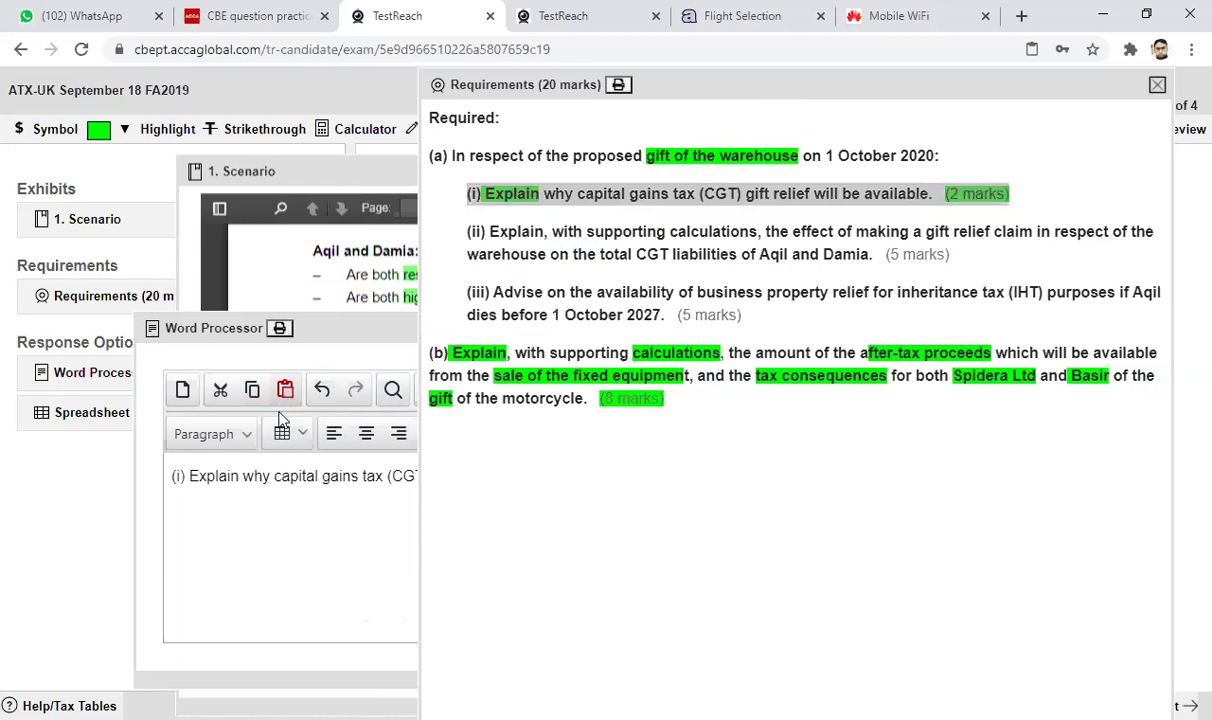
left_click(1157, 86)
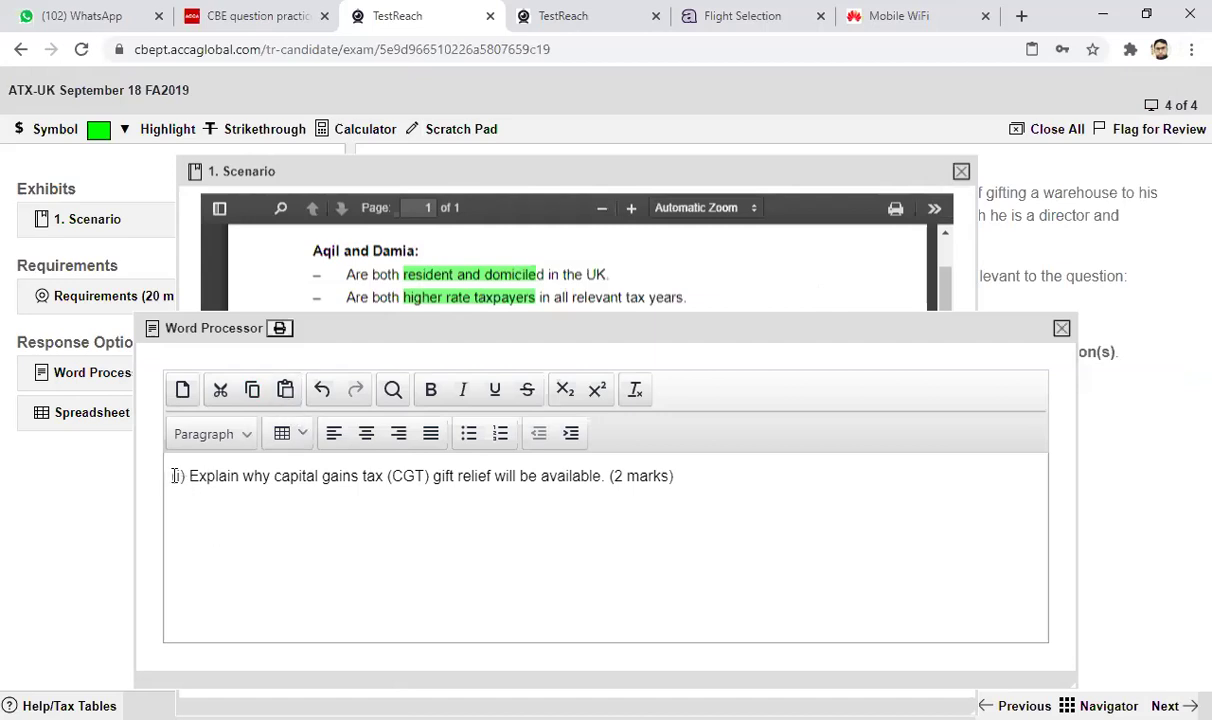
Make the pasted requirement line in the answer bold and place the cursor at its end.
left_click_drag(174, 477, 687, 485)
key("ctrl+b")
left_click(689, 489)
left_click(723, 479)
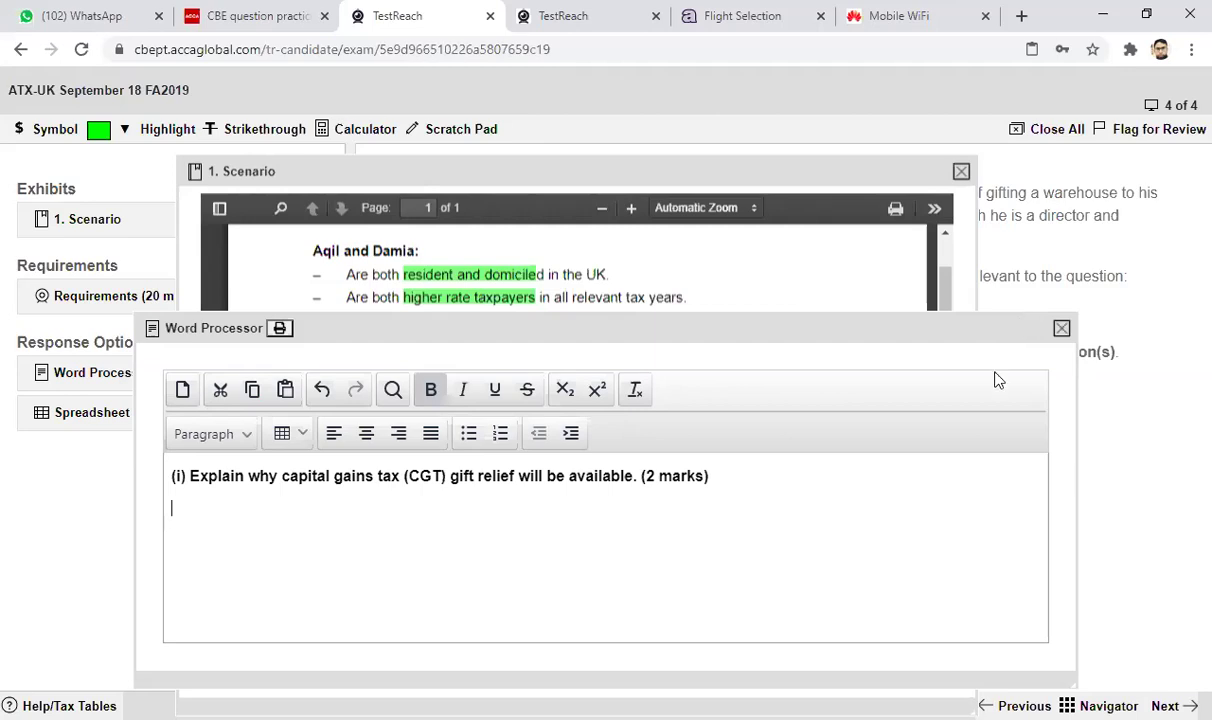
Add the lines "1," and "gift relief is avilable" below the bold requirement in the answer.
type("1,")
key("Return")
type("g")
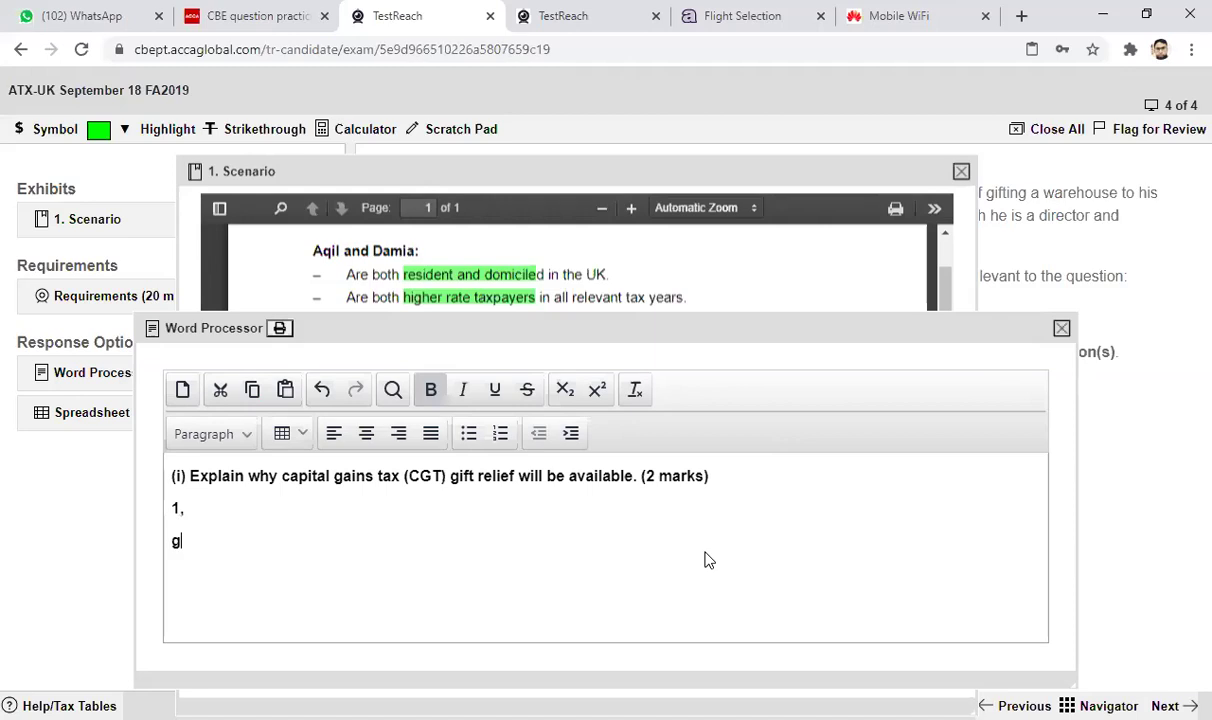
type("ift relief is avilan")
key("BackSpace")
type("ble")
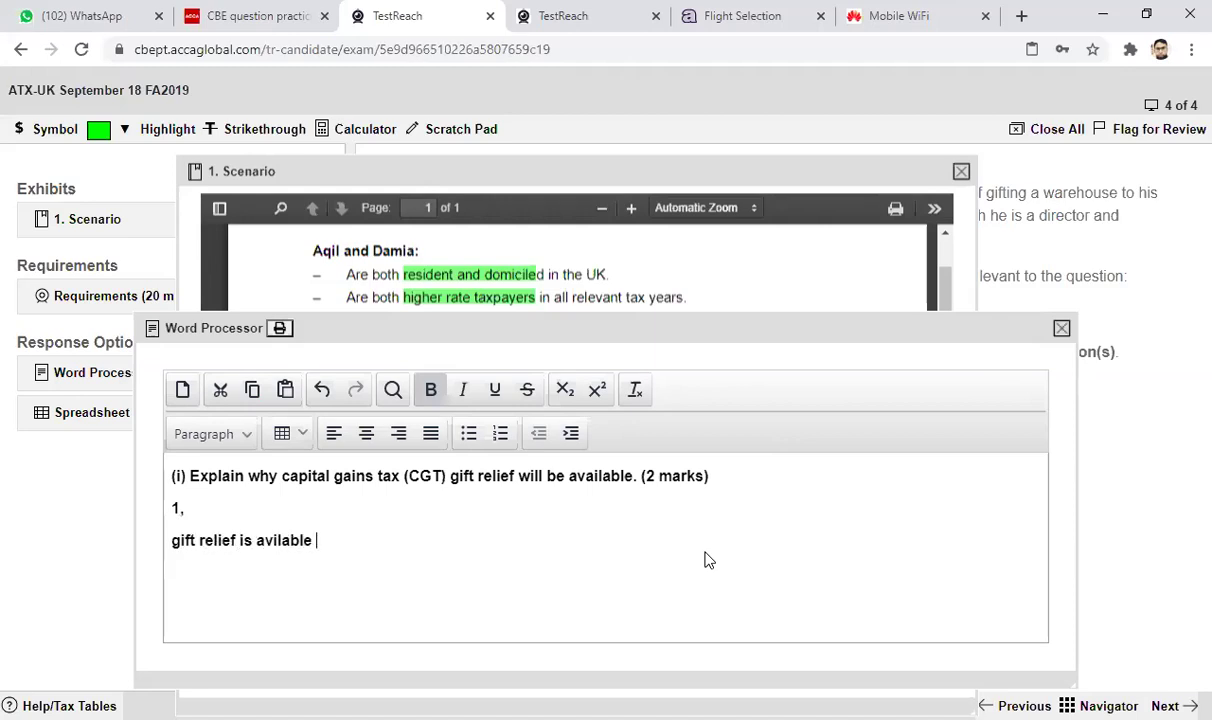
key("Return")
Remove the bold formatting from the line "gift relief is avilable" and return the cursor to its end.
left_click_drag(171, 540, 320, 538)
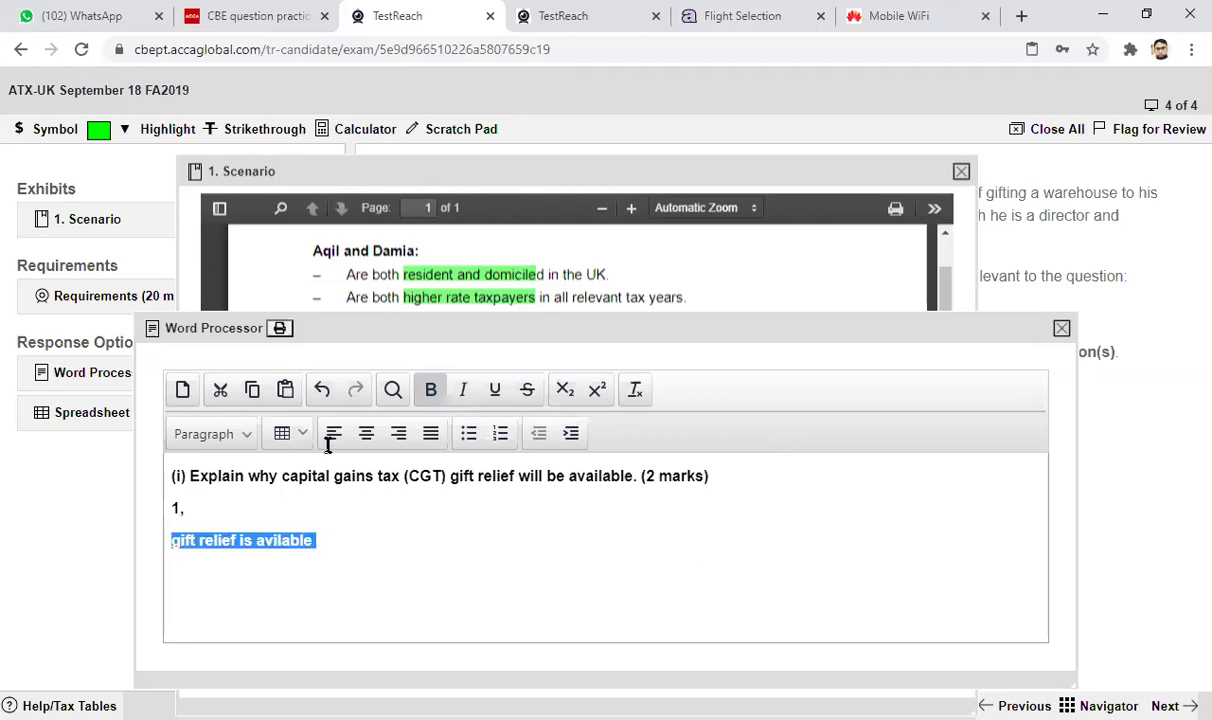
left_click(430, 389)
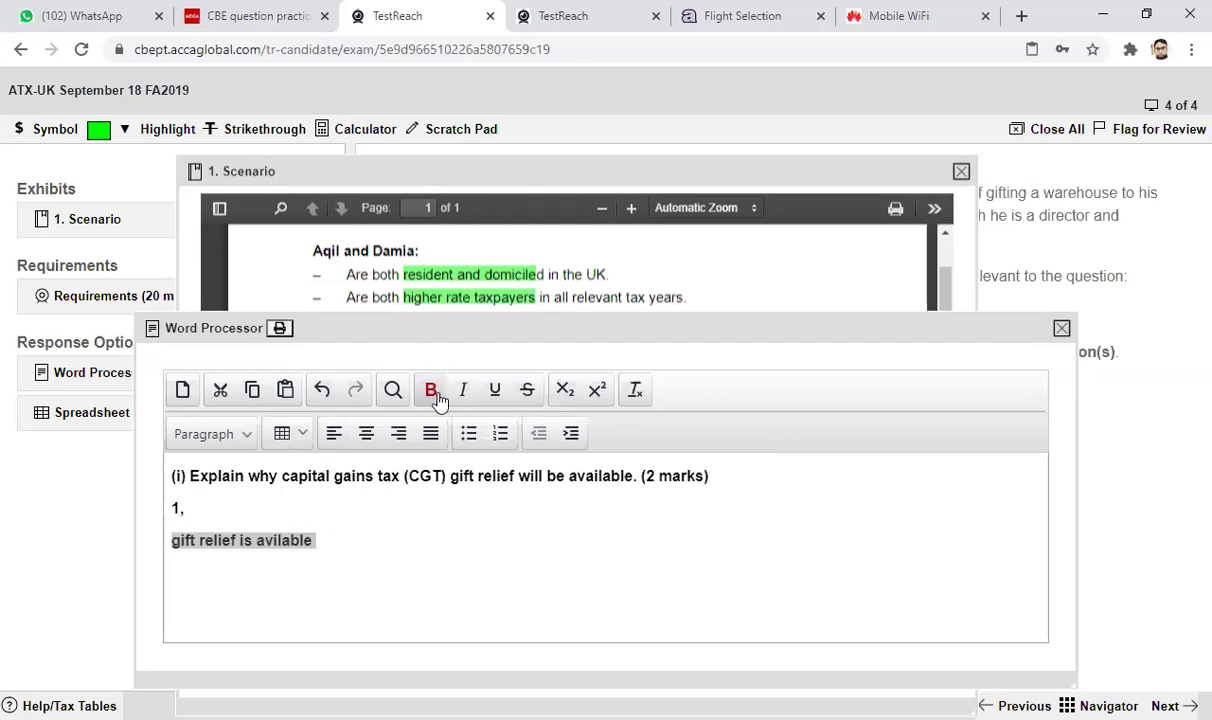
left_click(340, 546)
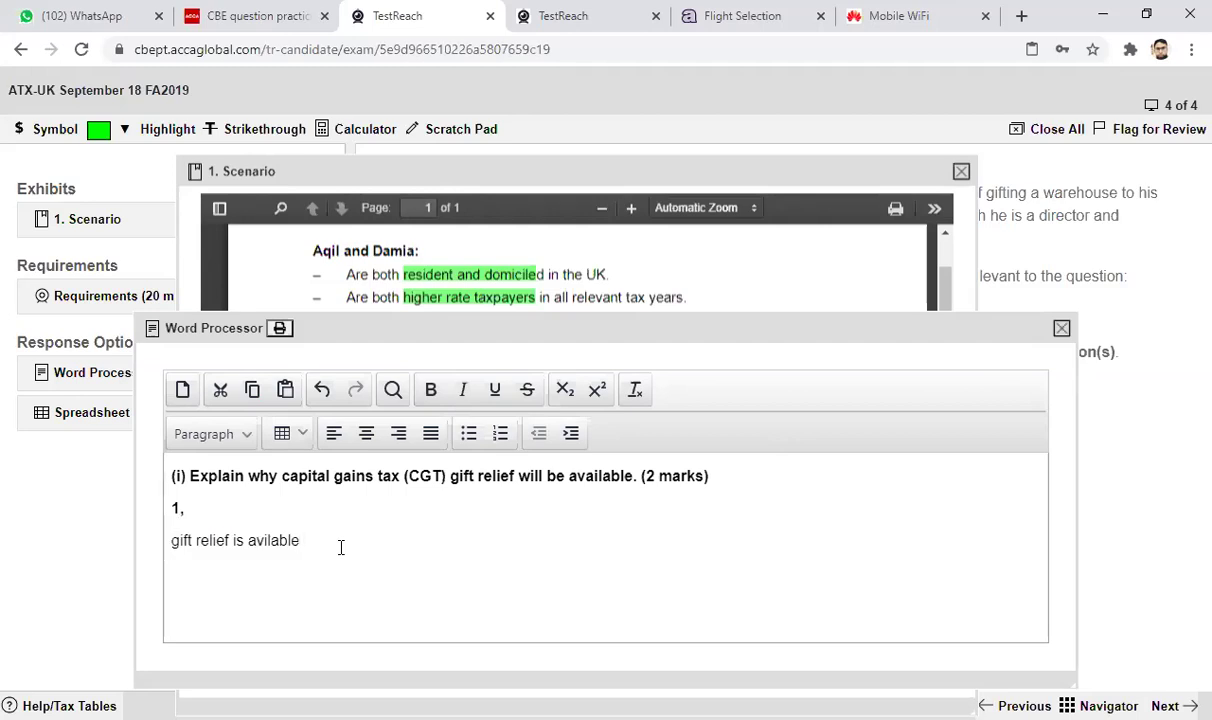
Complete the gift relief line with "when:" and start the line below with "1, the warehouse is a business asset".
type("when ")
type("1,")
type("the wareh")
type("ous")
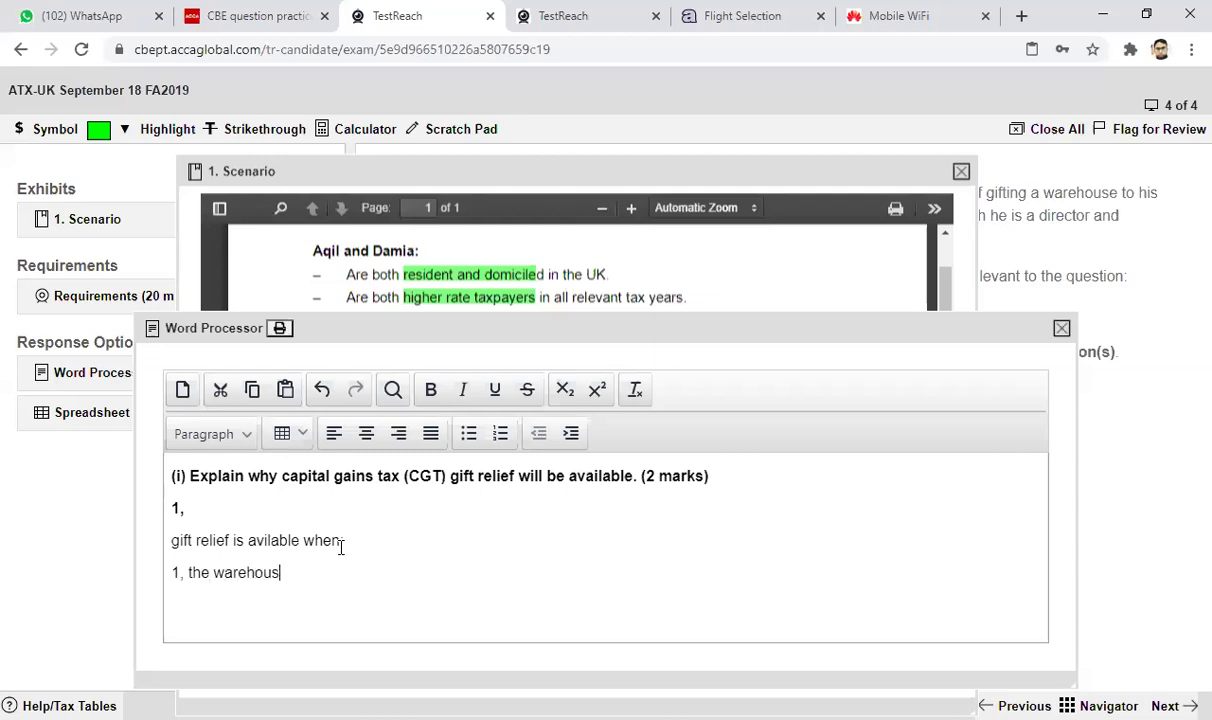
type("e is a business asset ")
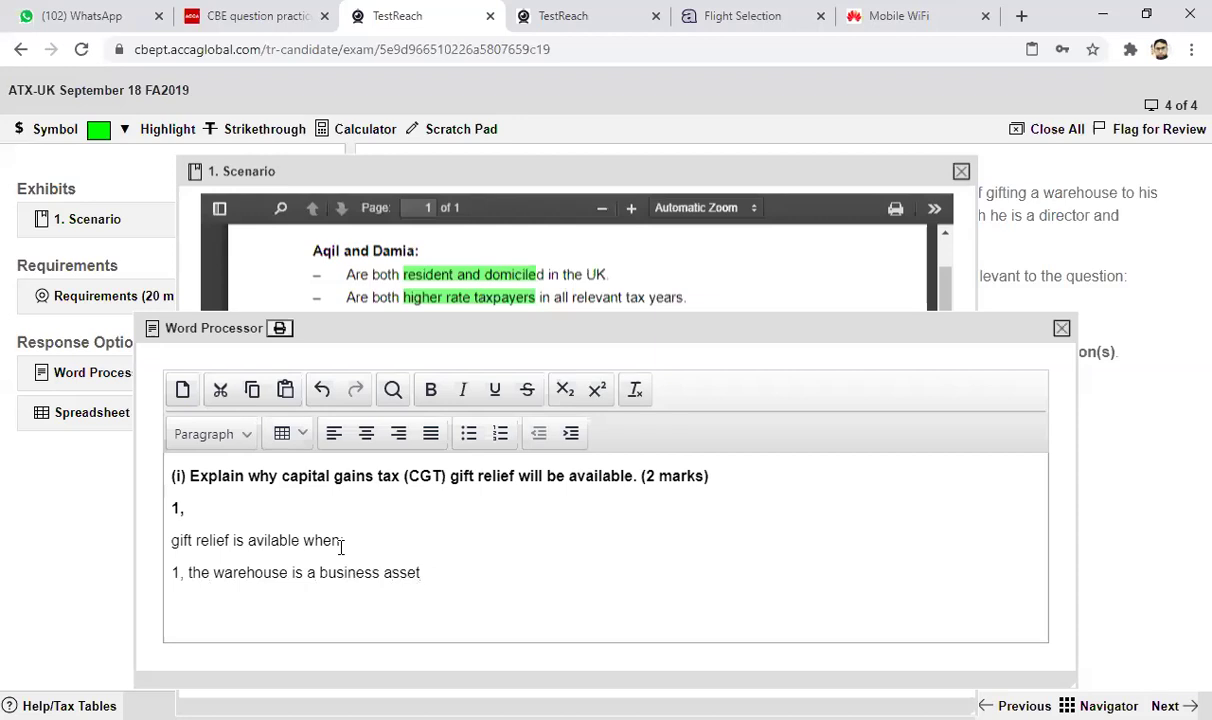
Extend point 1 with "and its being used by", the donor's name and "throughout the period of ownership".
type("and its being use")
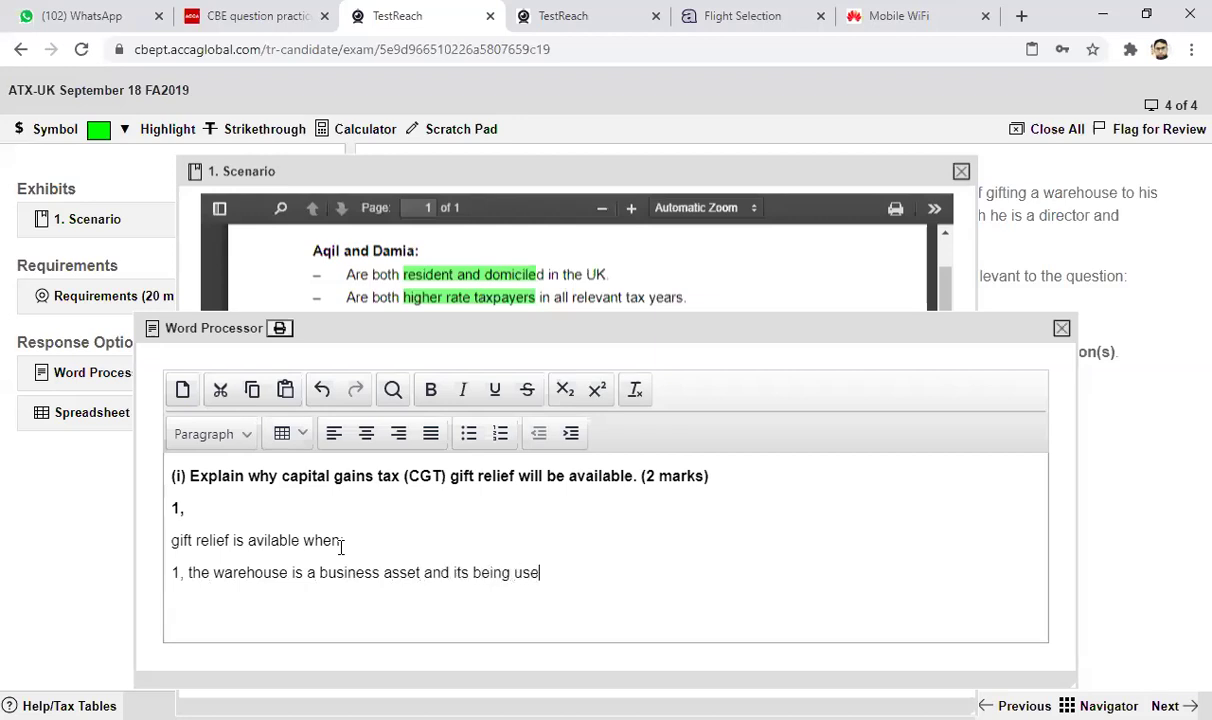
type("d by AQIL througho")
key("BackSpace")
key("BackSpace")
type("hout the o")
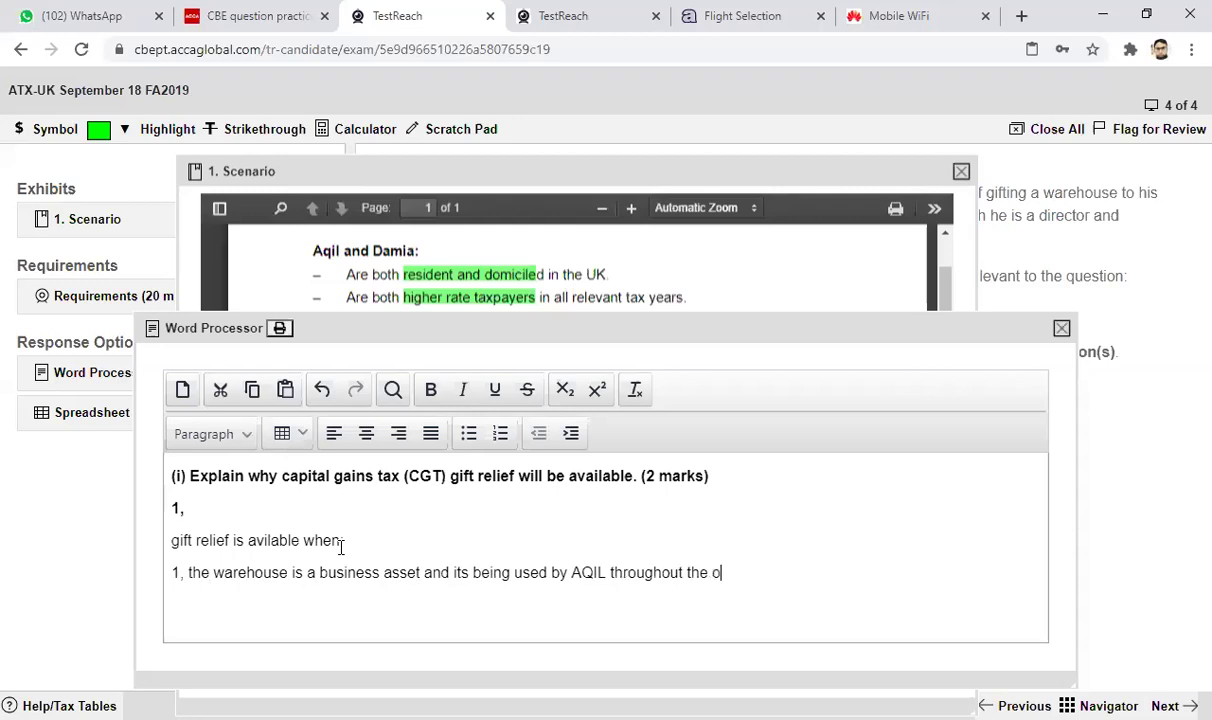
key("BackSpace")
type("period of owb")
key("BackSpace")
type("nership")
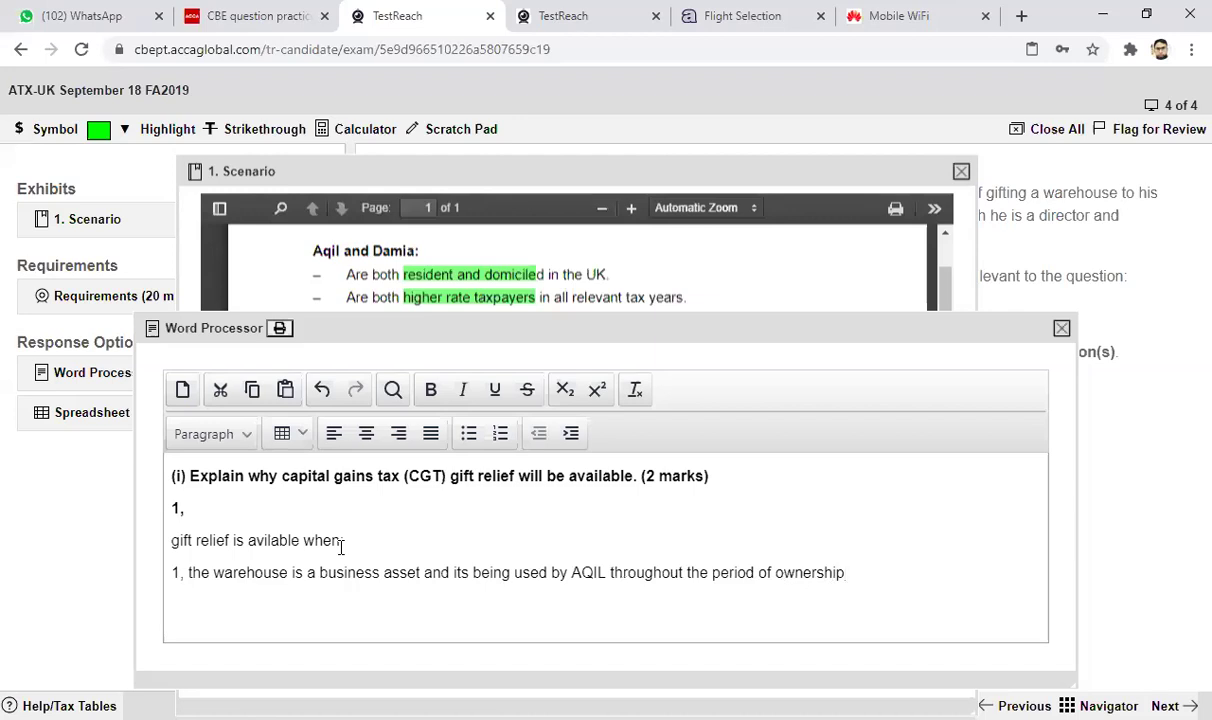
Finish point 1 with "and its a personal trading company in which he is an employee too".
type("and iots")
key("BackSpace")
key("BackSpace")
key("BackSpace")
key("BackSpace")
key("BackSpace")
type("its a perso")
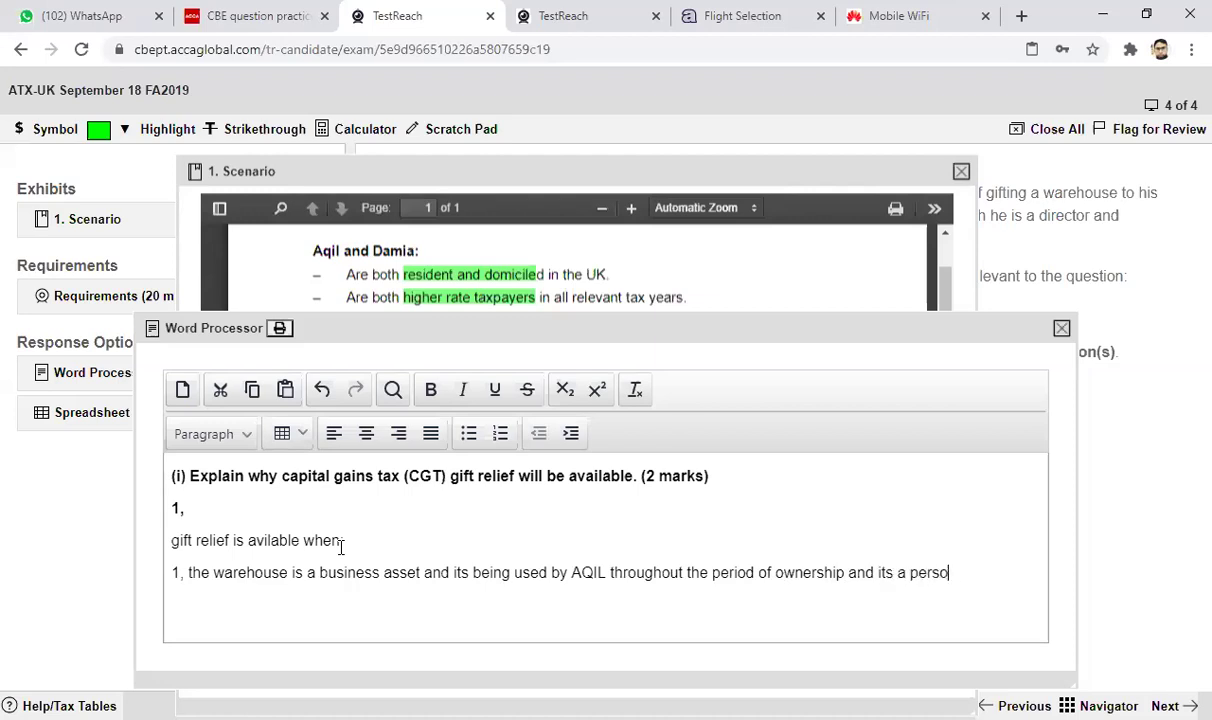
type("nal trading compan")
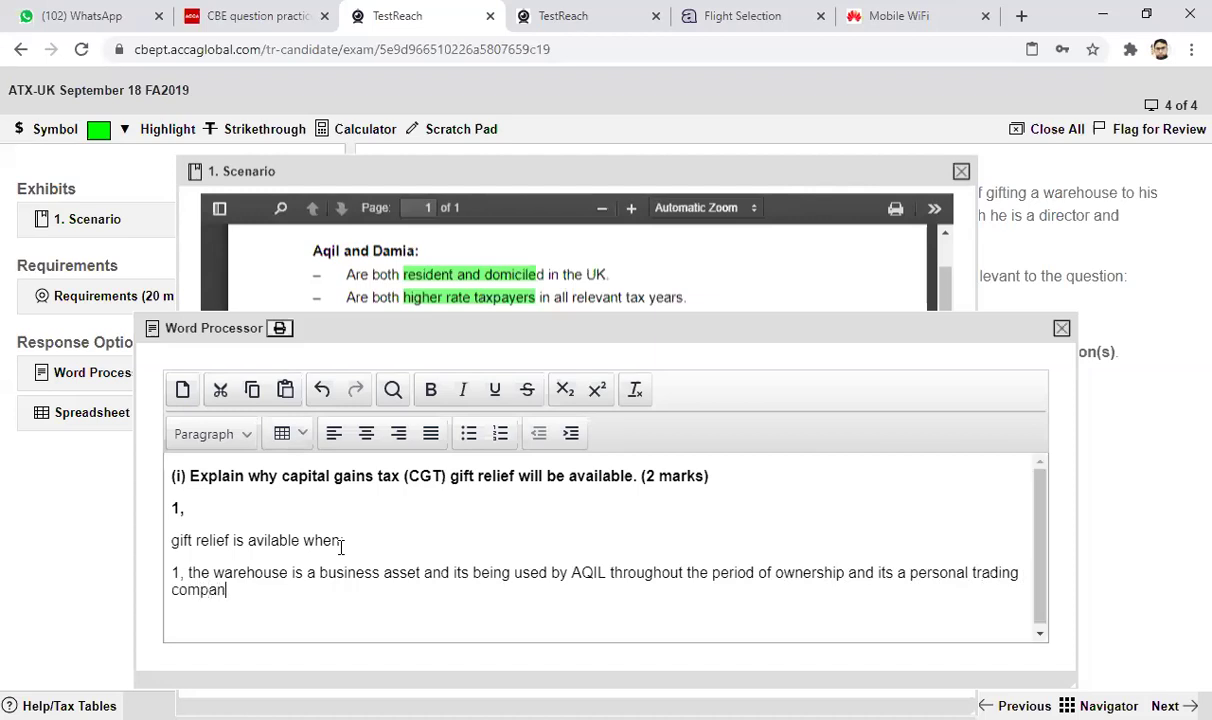
type("y in which he is an emplo")
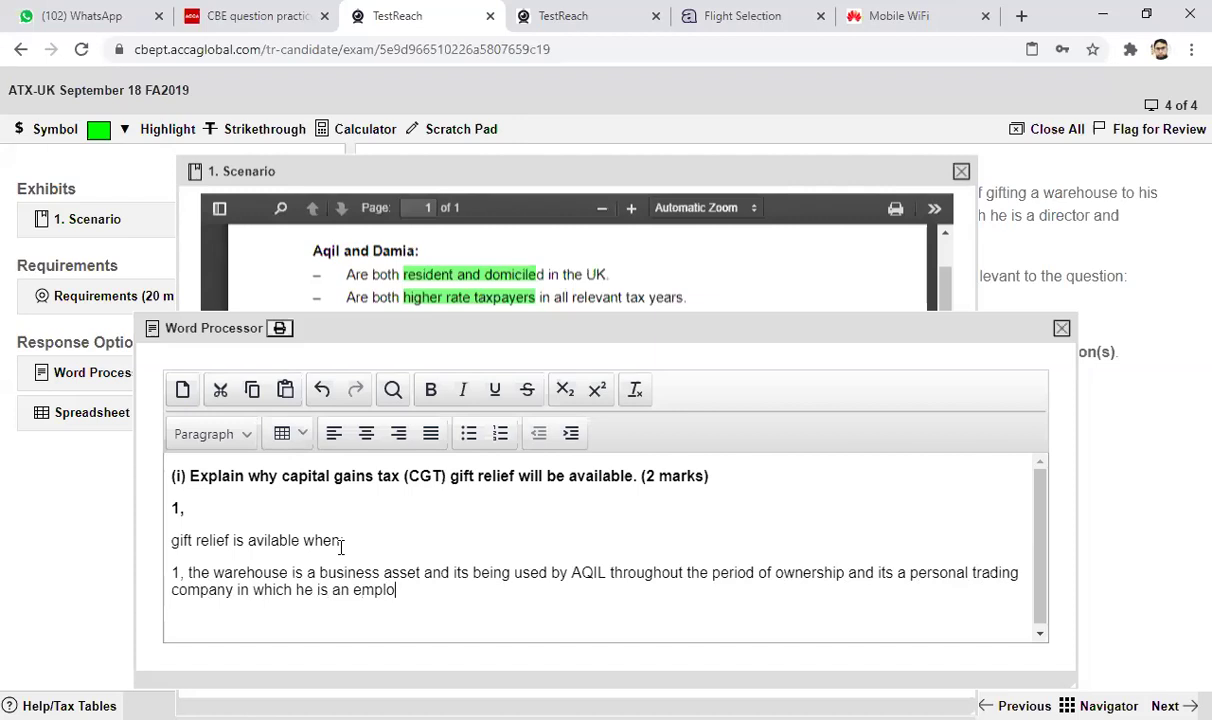
type("yee too")
Add the second point "2,the donee is UK resident" on a new line below point 1.
key("Return")
type("the ")
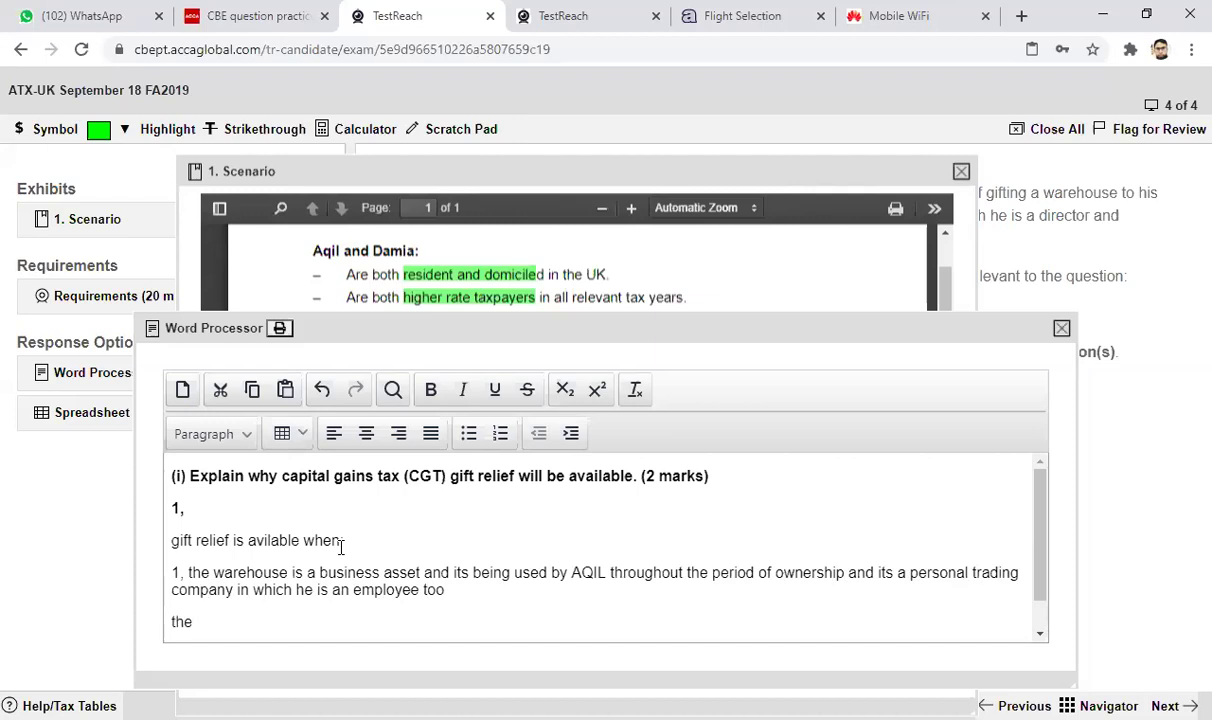
type("donee is UK resident")
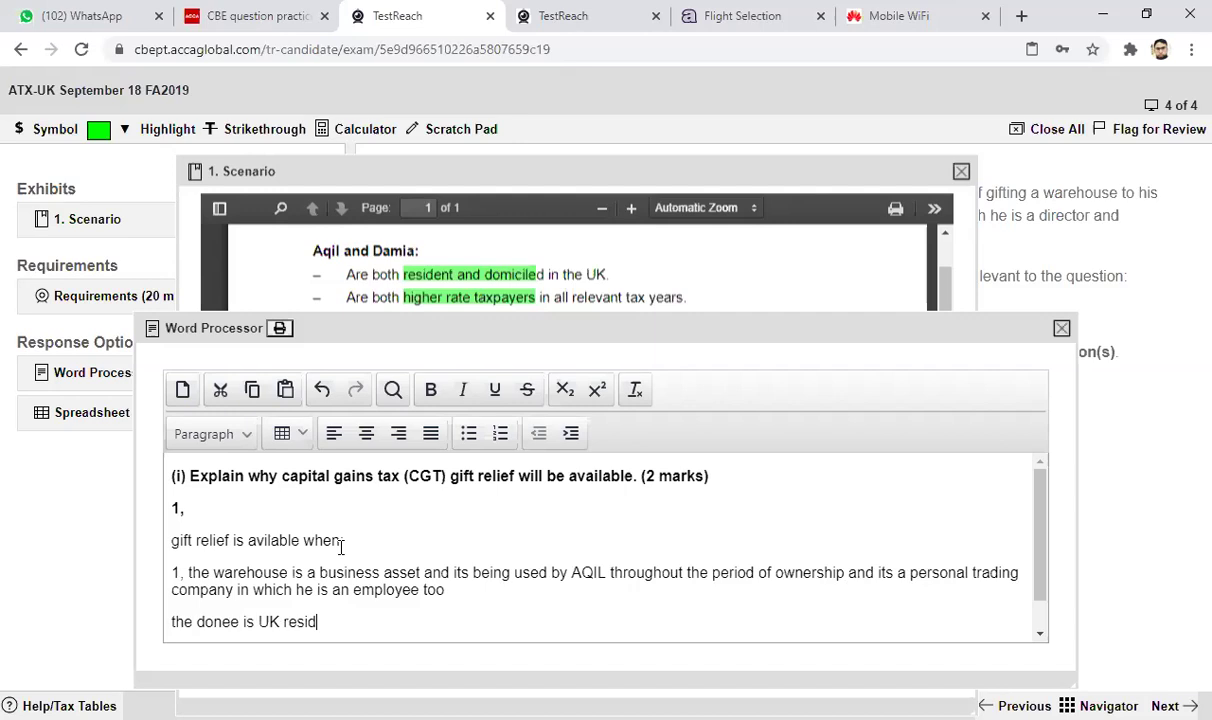
left_click(172, 622)
type("2")
type(",")
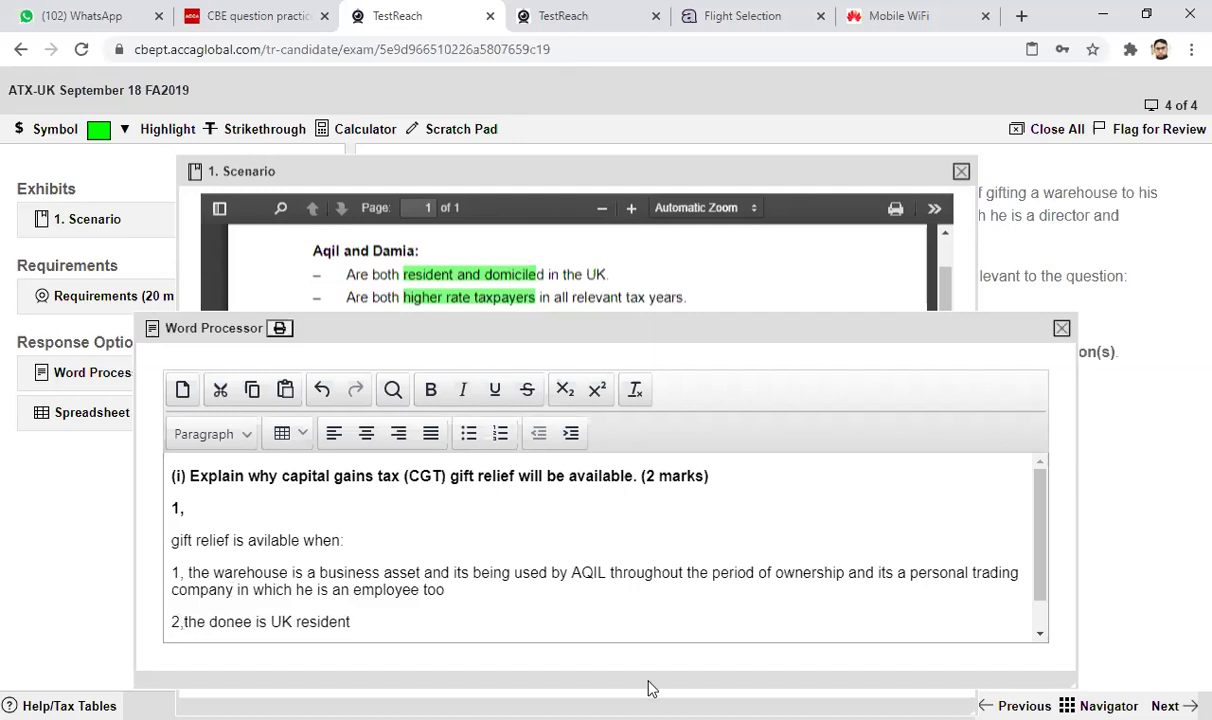
Delete the bold requirement line from the answer and complete the bold "1," heading as "1, the Gift relief".
left_click(1043, 638)
left_click_drag(1044, 617, 1040, 608)
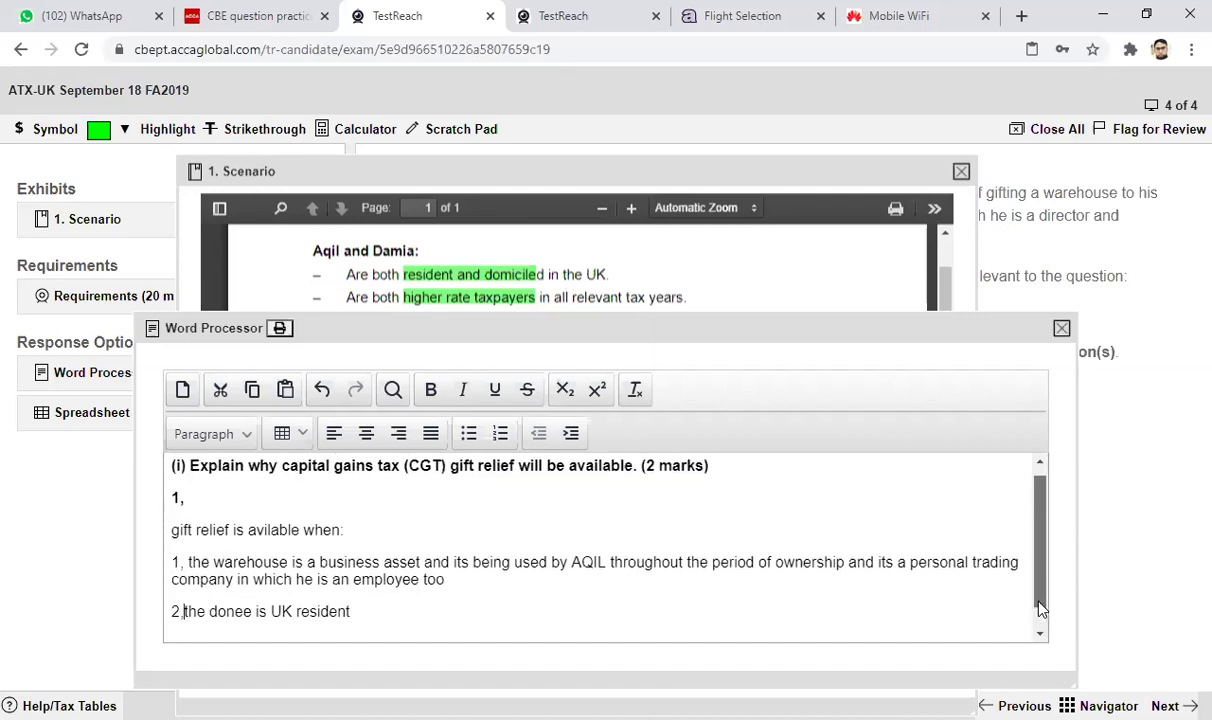
scroll(1038, 610, "up", 1)
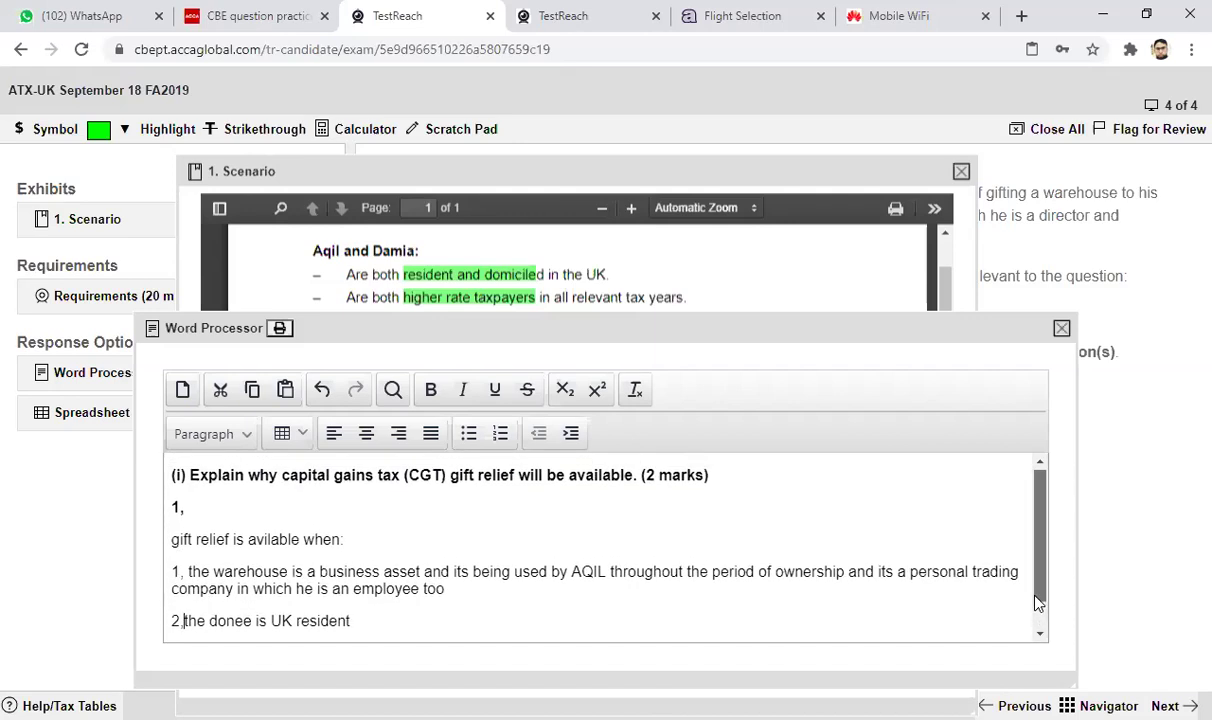
scroll(1038, 612, "down", 1)
scroll(1036, 610, "up", 1)
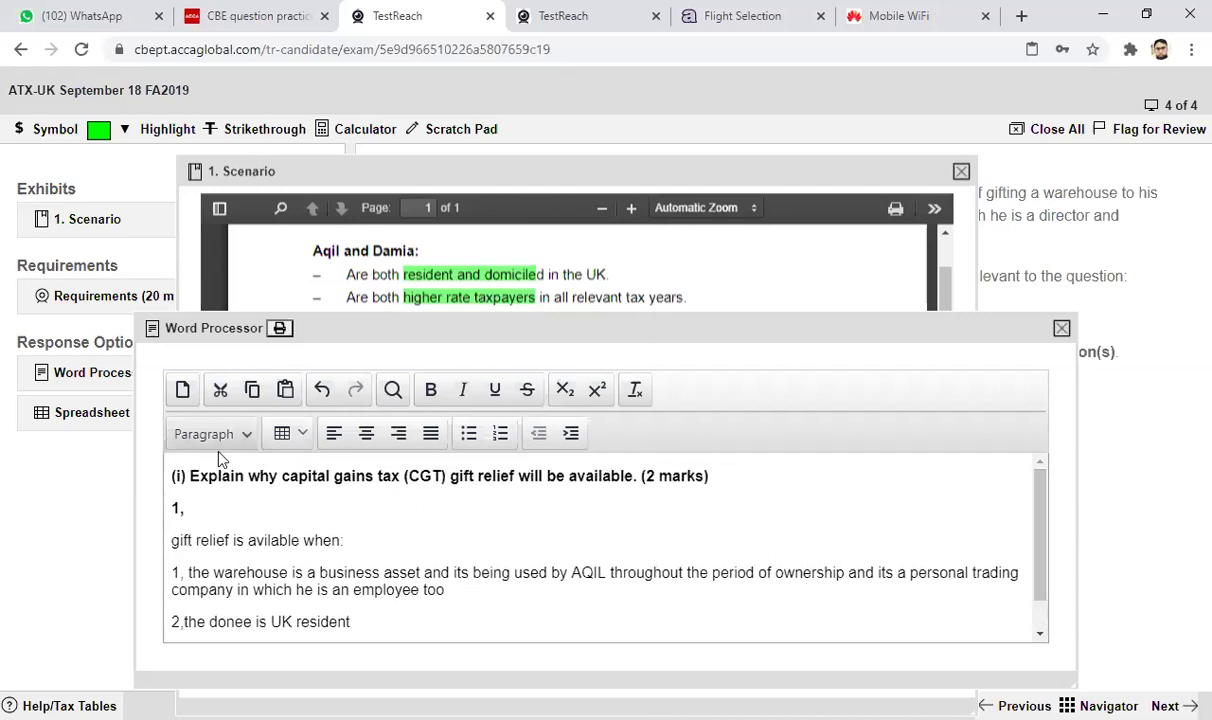
left_click_drag(172, 476, 712, 476)
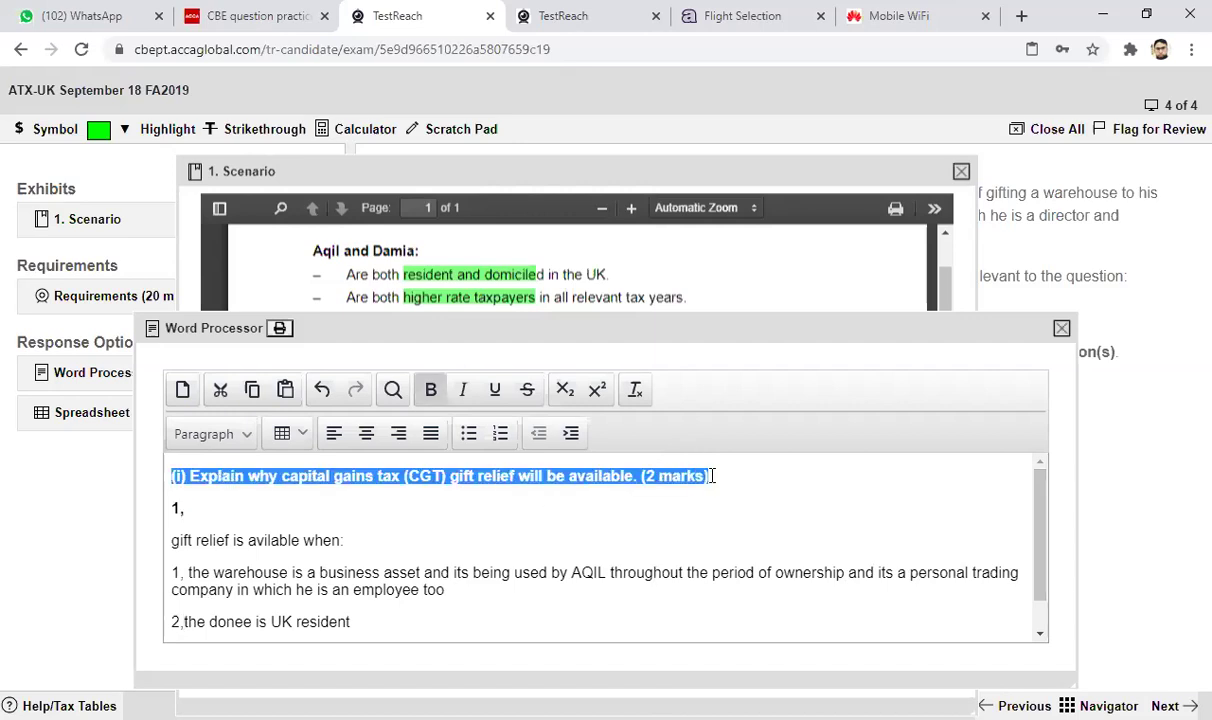
key("Delete")
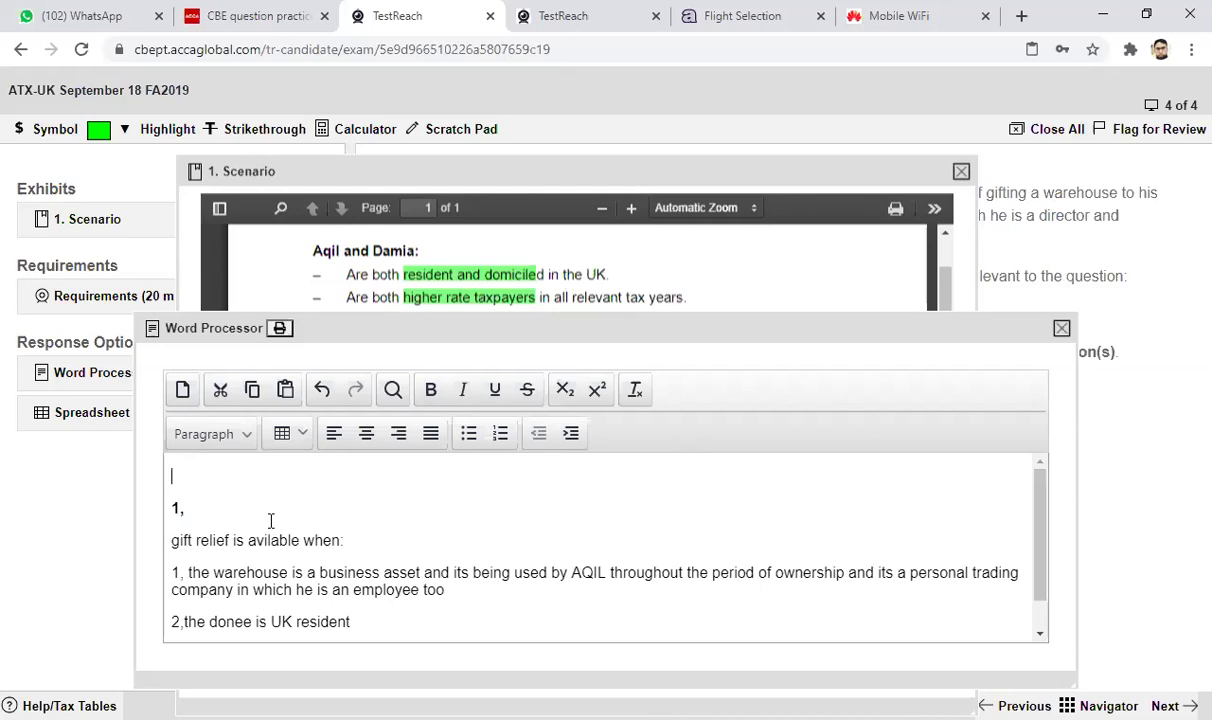
left_click(196, 509)
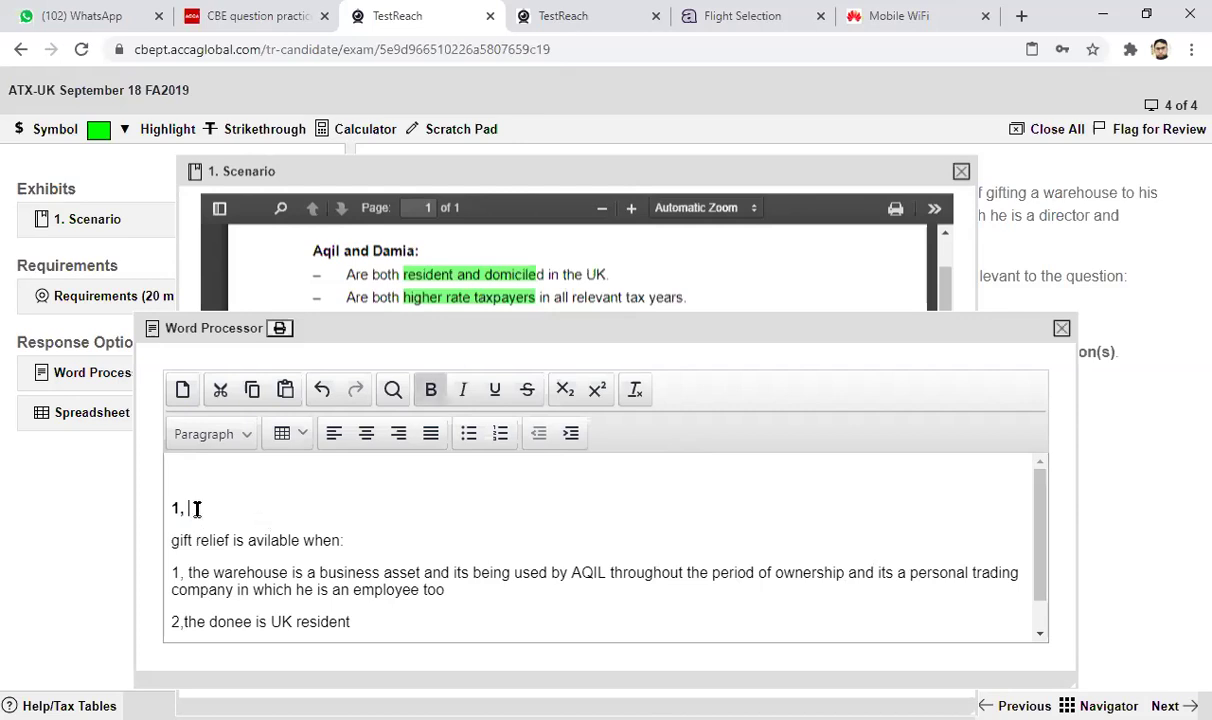
type("the Gift relief:")
left_click(1039, 636)
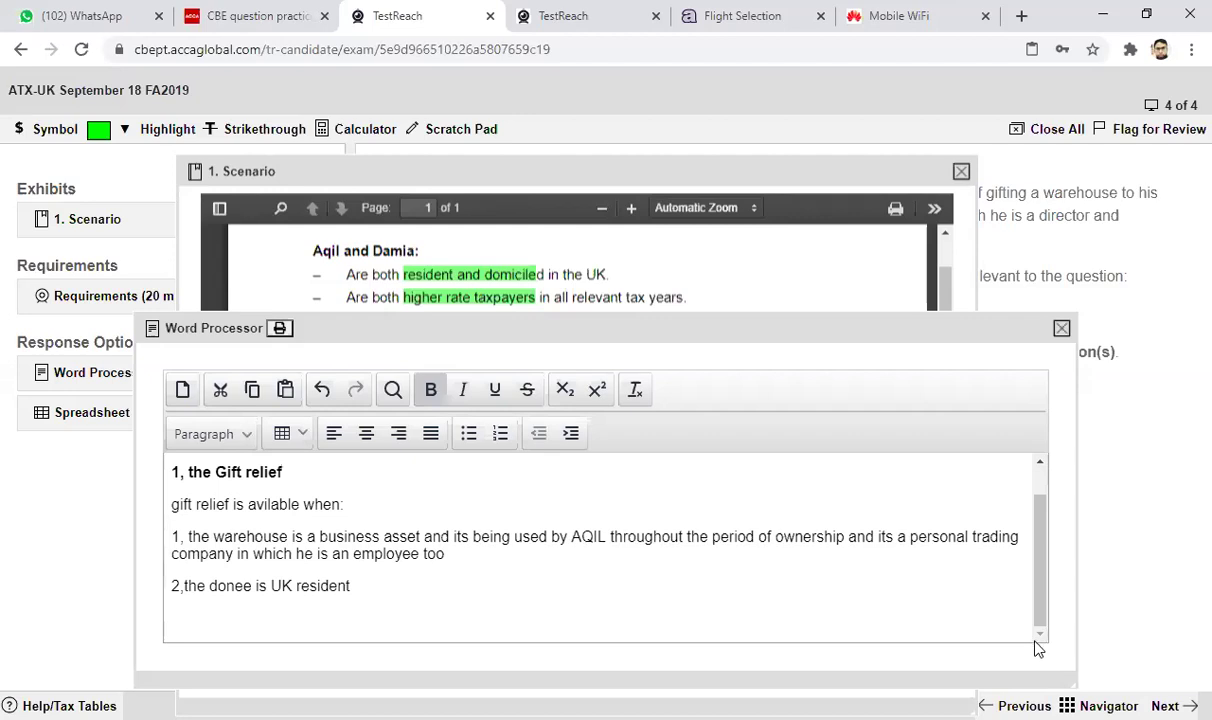
Close the answer, examine the scenario's Spidera Ltd equipment disposal facts and requirement (b), and close the requirements.
left_click(1061, 329)
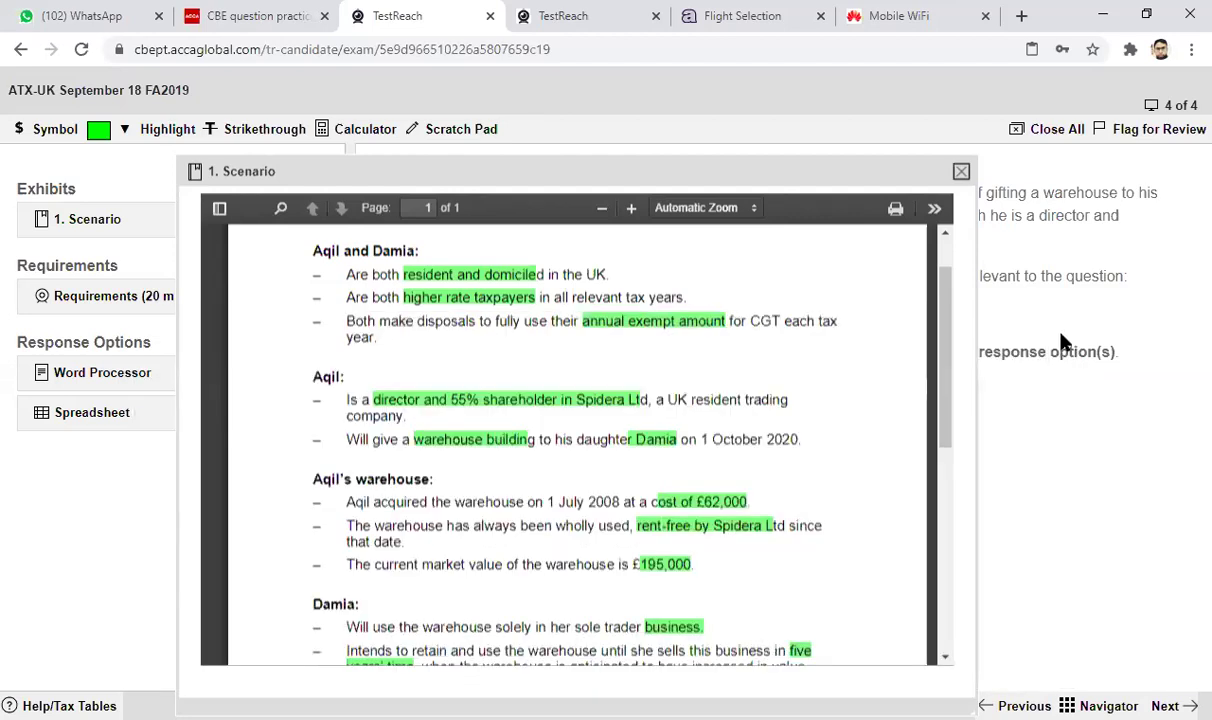
scroll(945, 420, "down", 5)
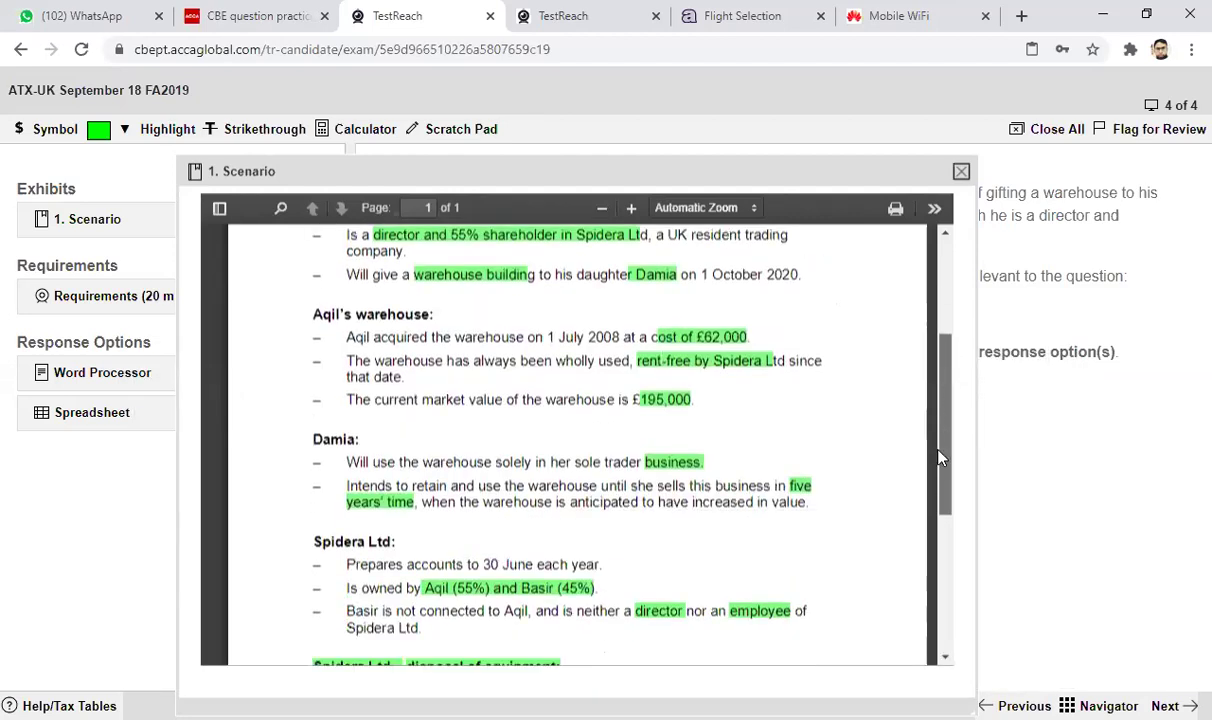
scroll(929, 535, "down", 2)
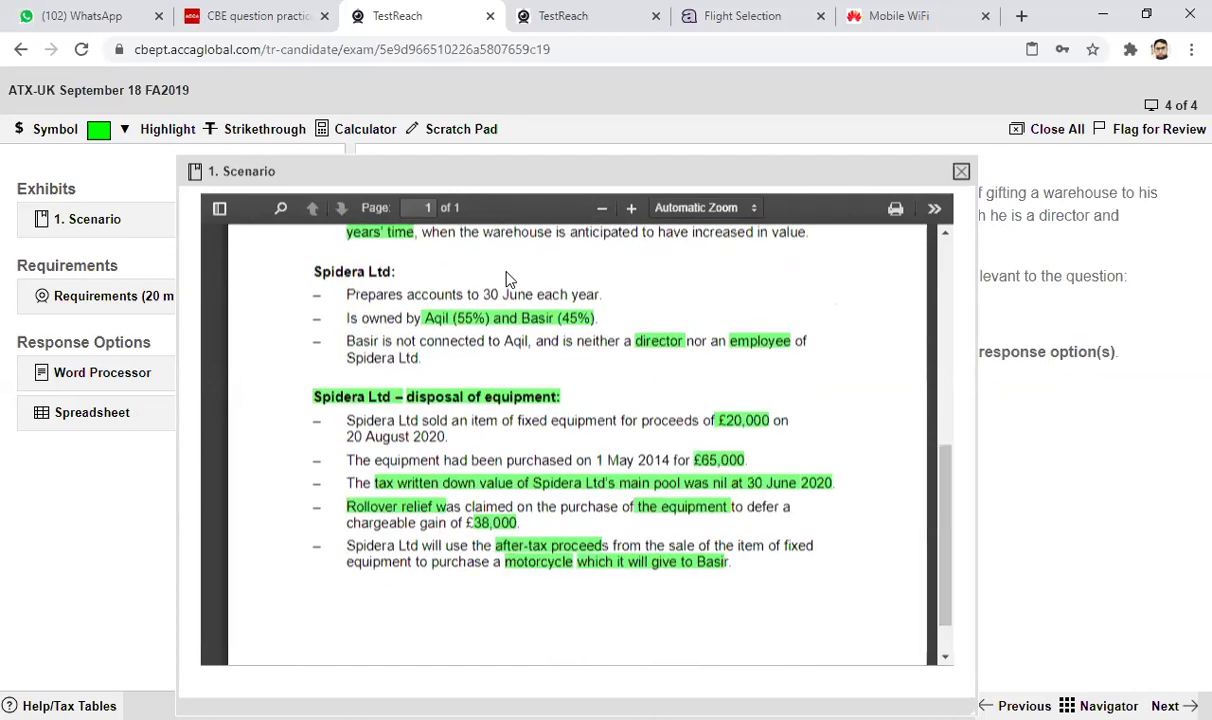
left_click(76, 300)
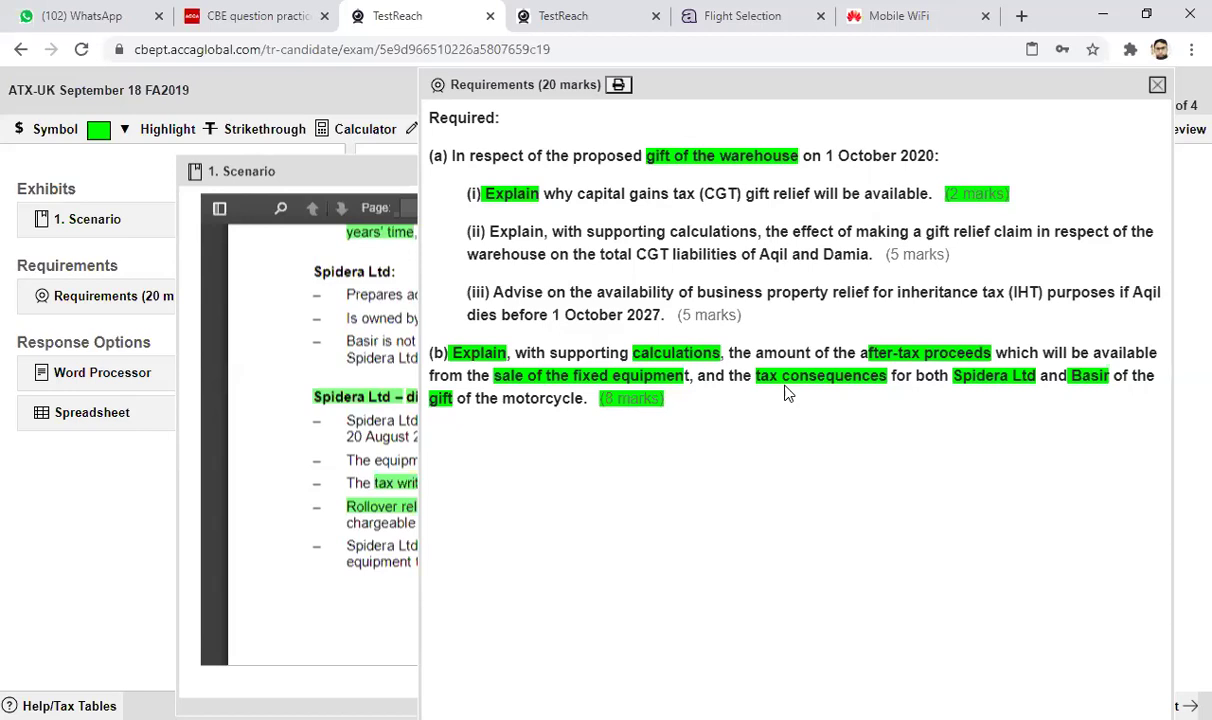
left_click(1157, 85)
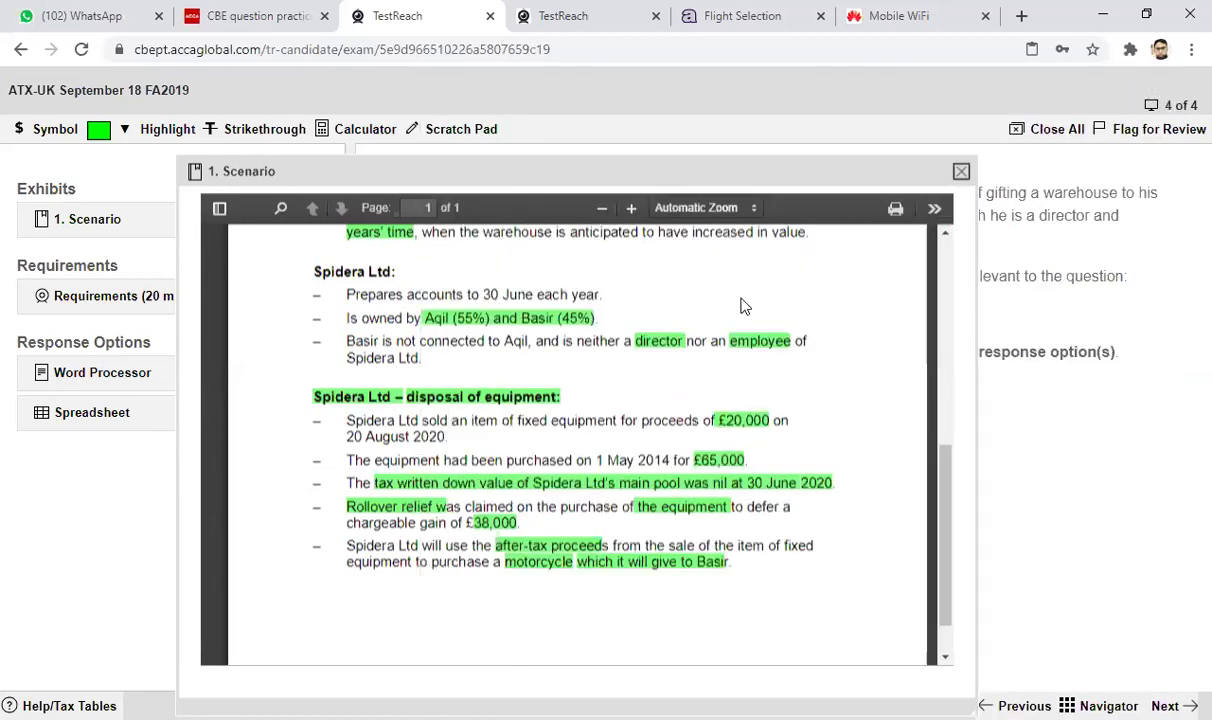
Reopen the Word Processor answer and add the lines "b," and "After tax proceed" below the donee point.
left_click(141, 385)
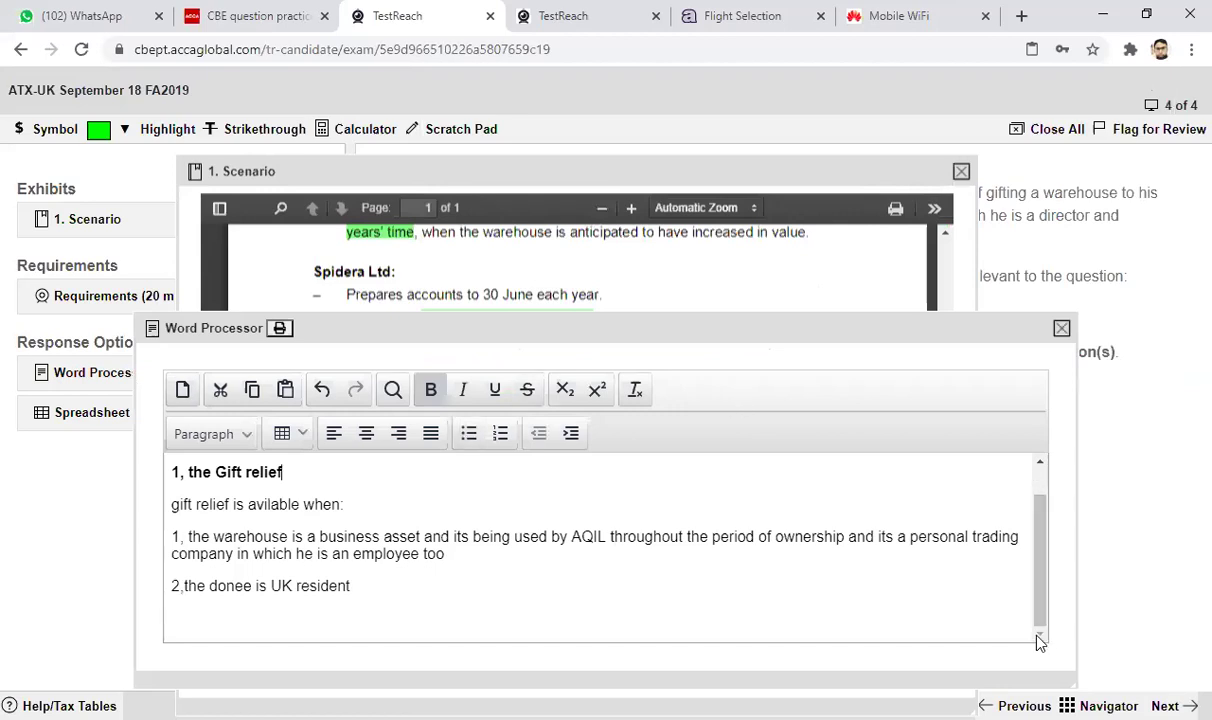
left_click(441, 589)
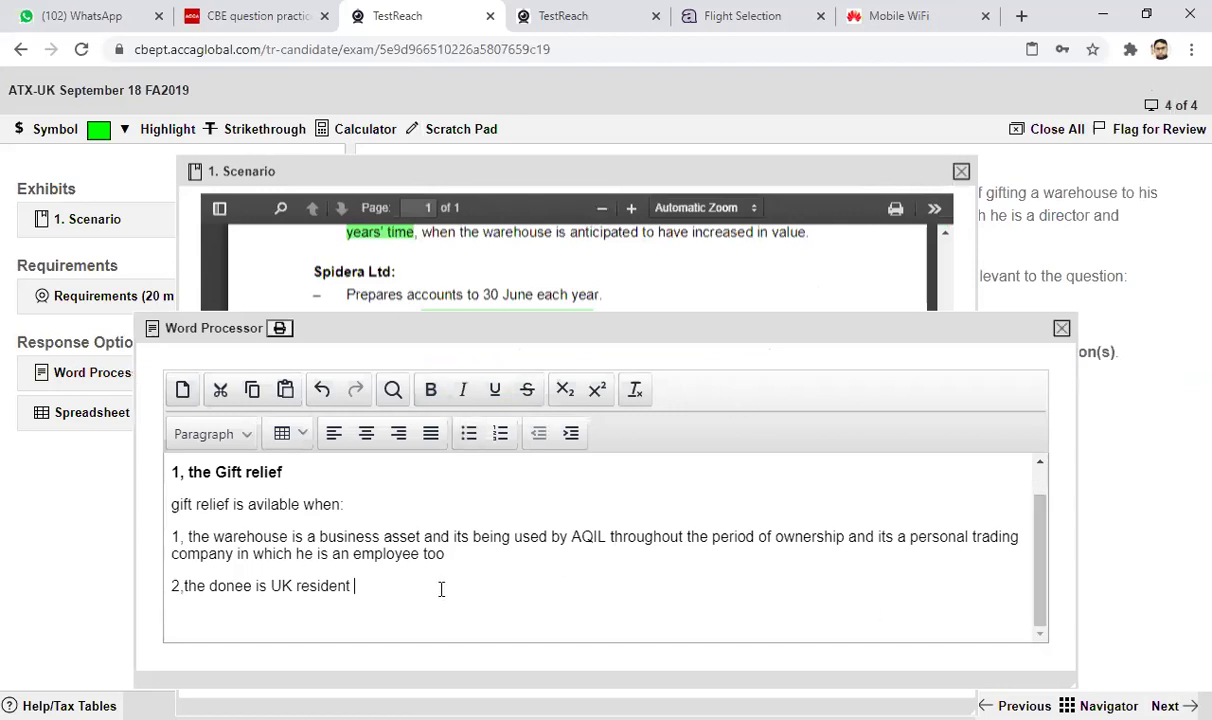
key("Return")
key("Return")
key("Return")
key("Up")
key("Up")
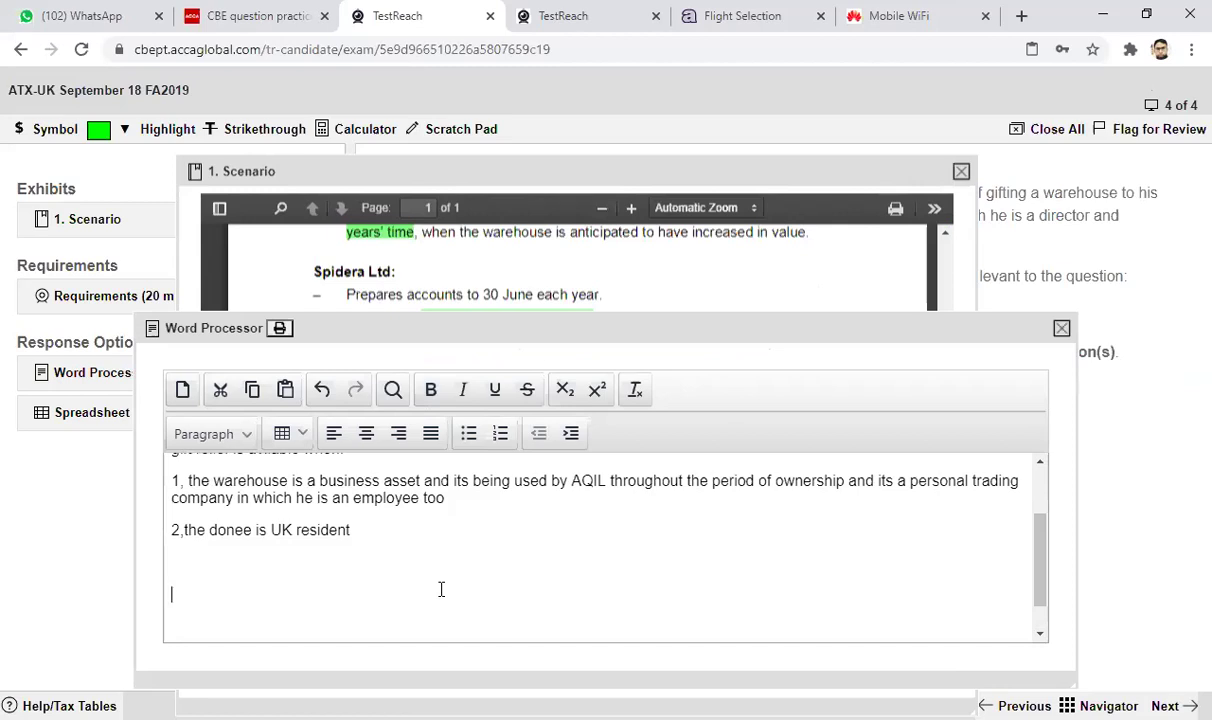
type("b,")
key("Return")
type("After tax proceed")
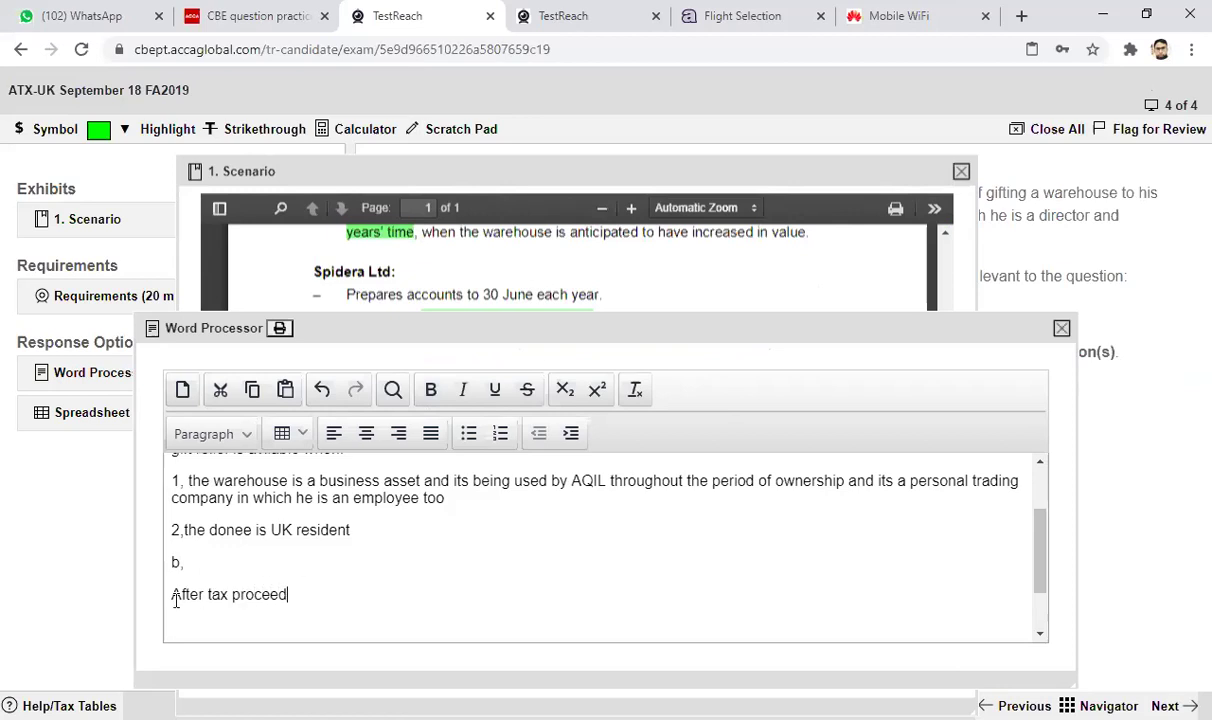
Make the line "After tax proceed" bold and place the cursor on the empty line below it.
left_click_drag(172, 593, 384, 608)
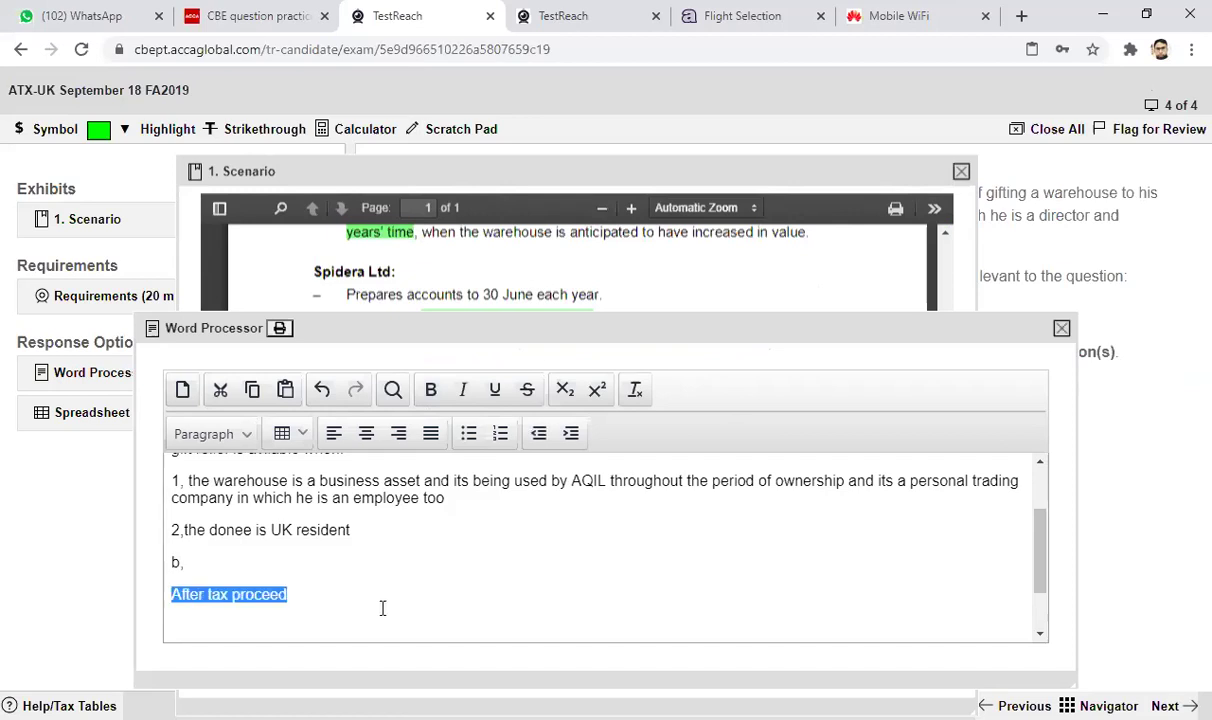
left_click(431, 389)
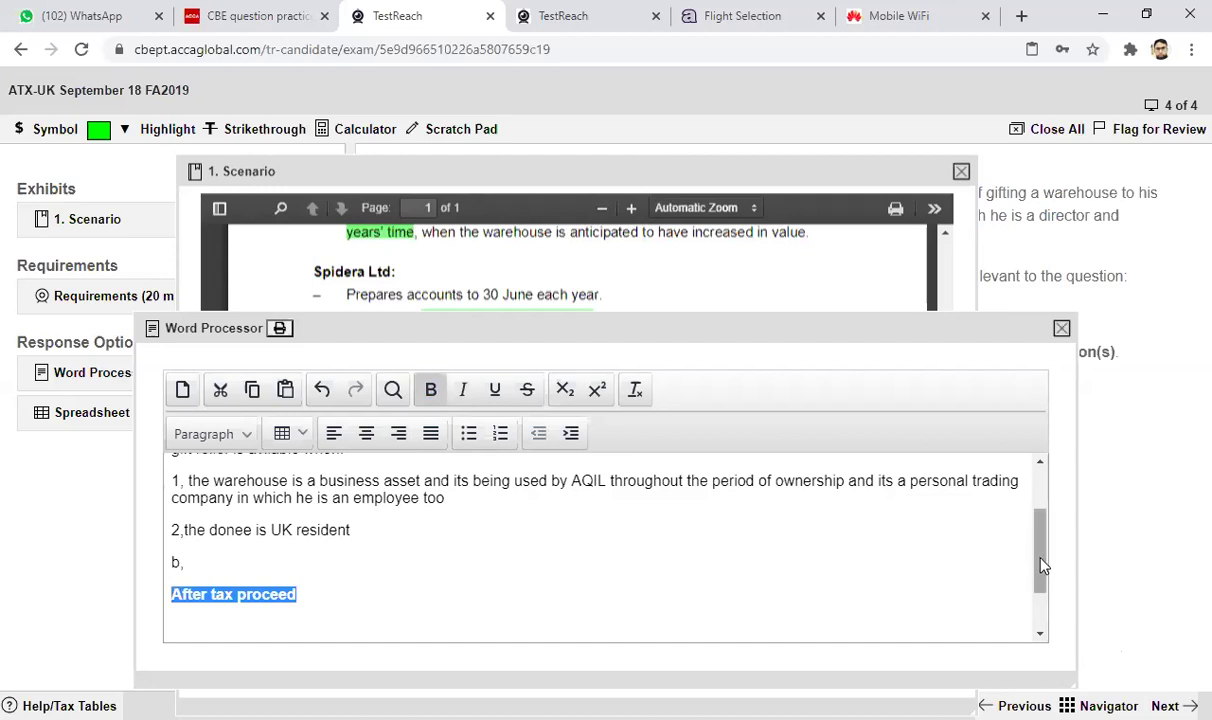
left_click_drag(1041, 545, 1045, 575)
left_click(333, 580)
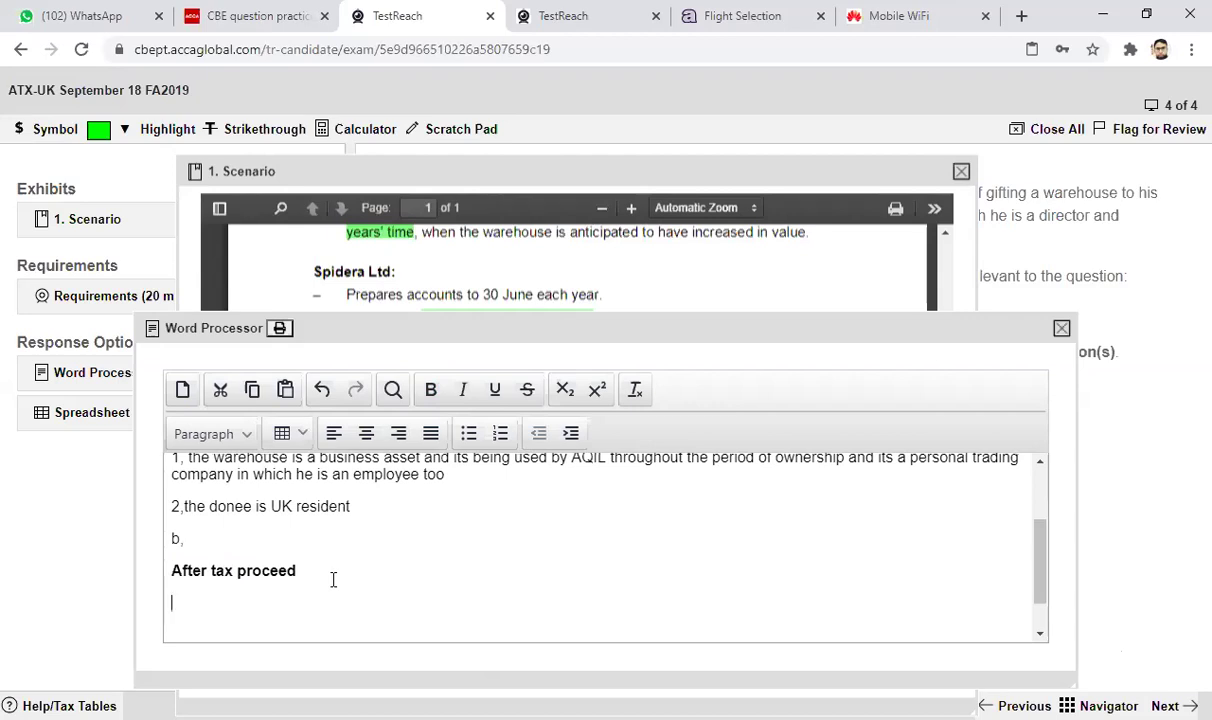
Write under the heading "the disposal of machine will give rise to either a balncing allowance or a balancing charge. in this case".
type("the disposal of max")
key("BackSpace")
type("chine will ")
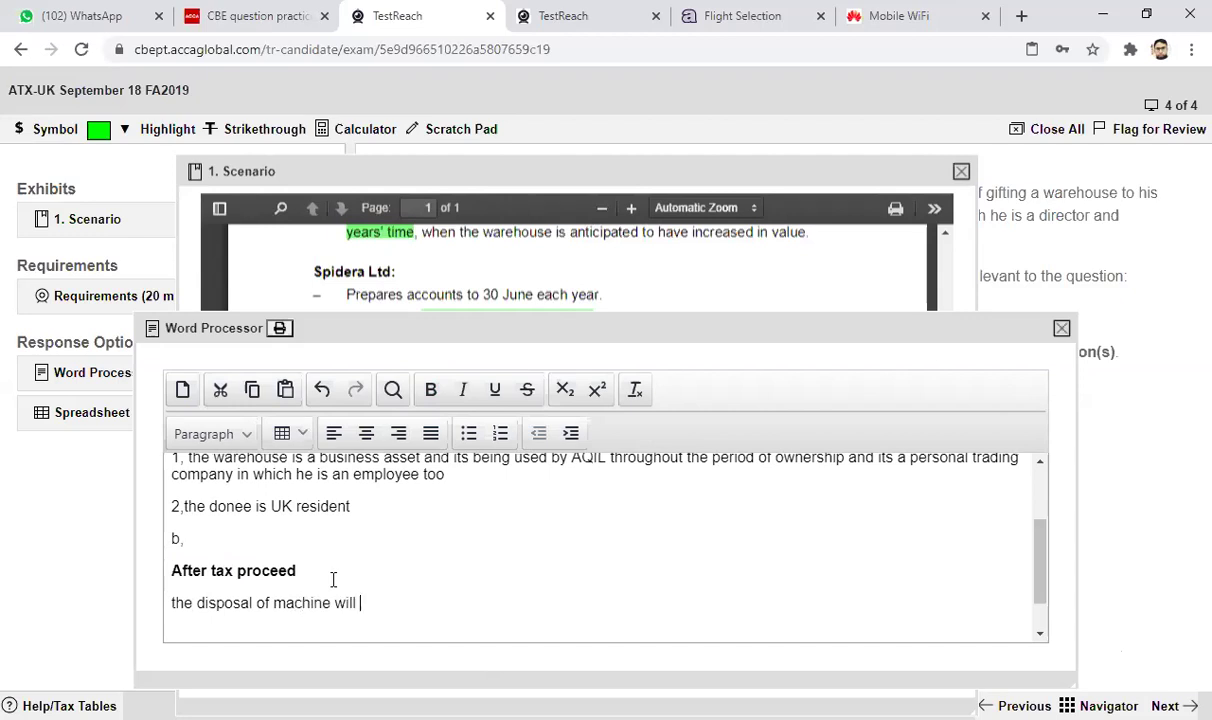
type("give rise to either a ")
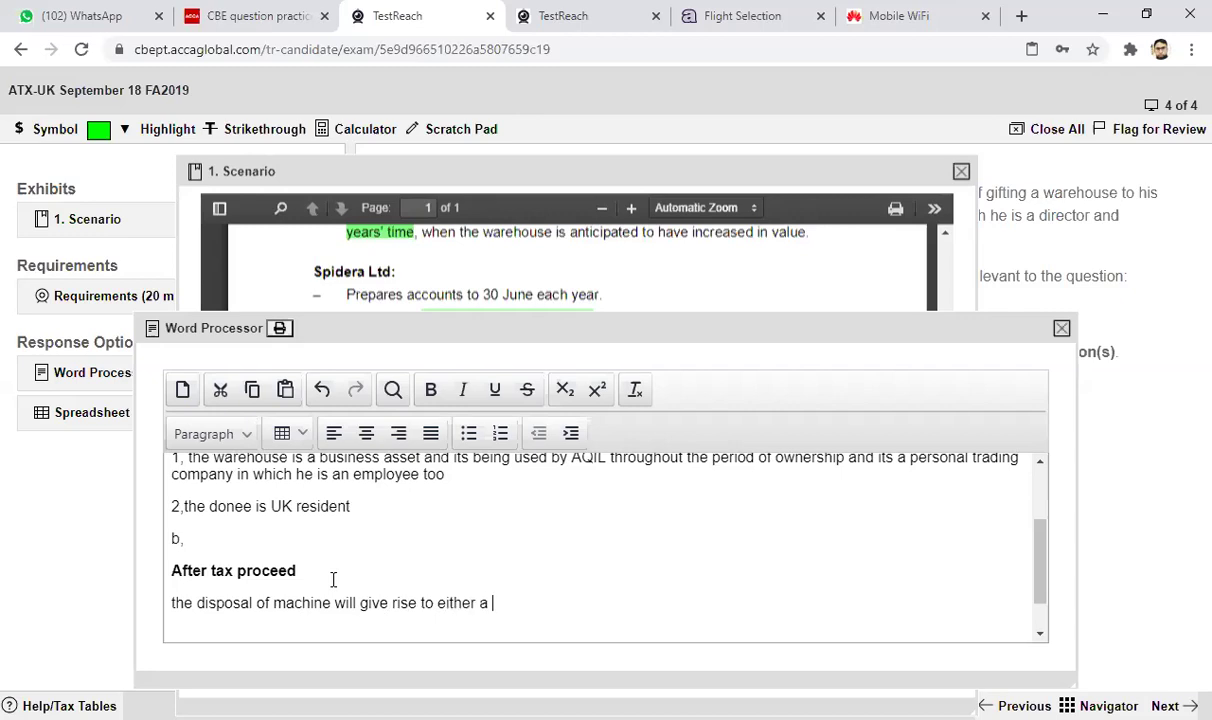
type("balncing allowance o")
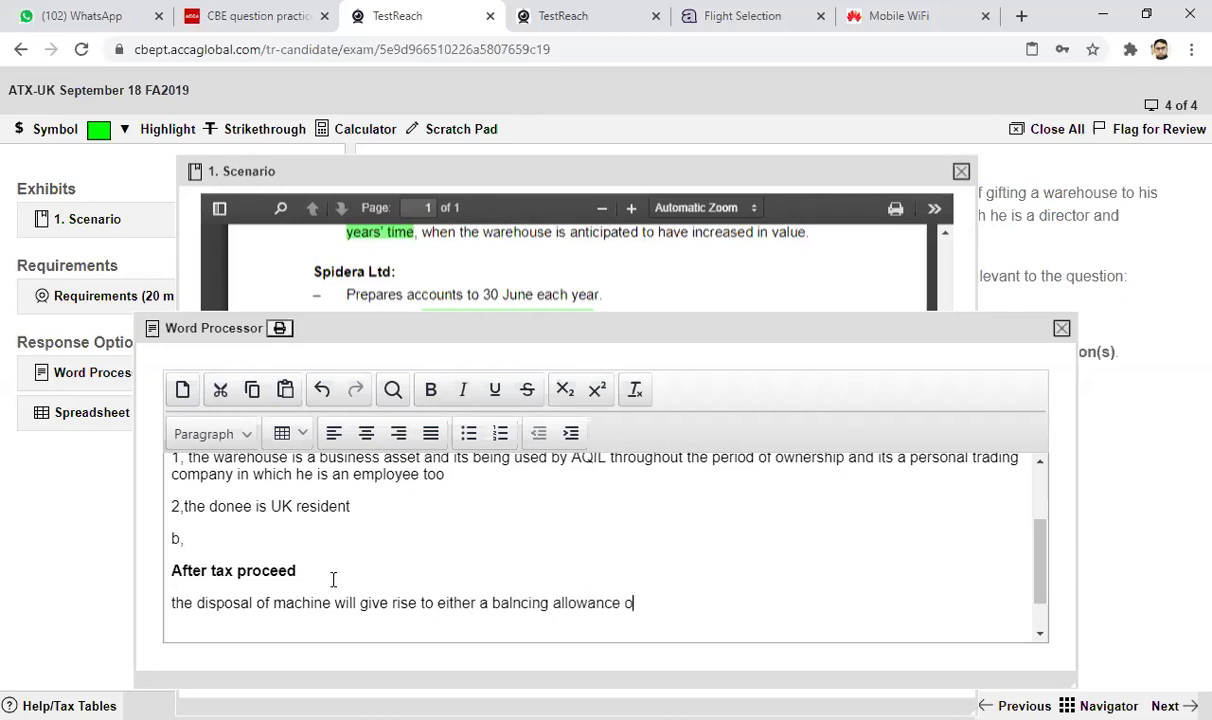
type("r a balancing char")
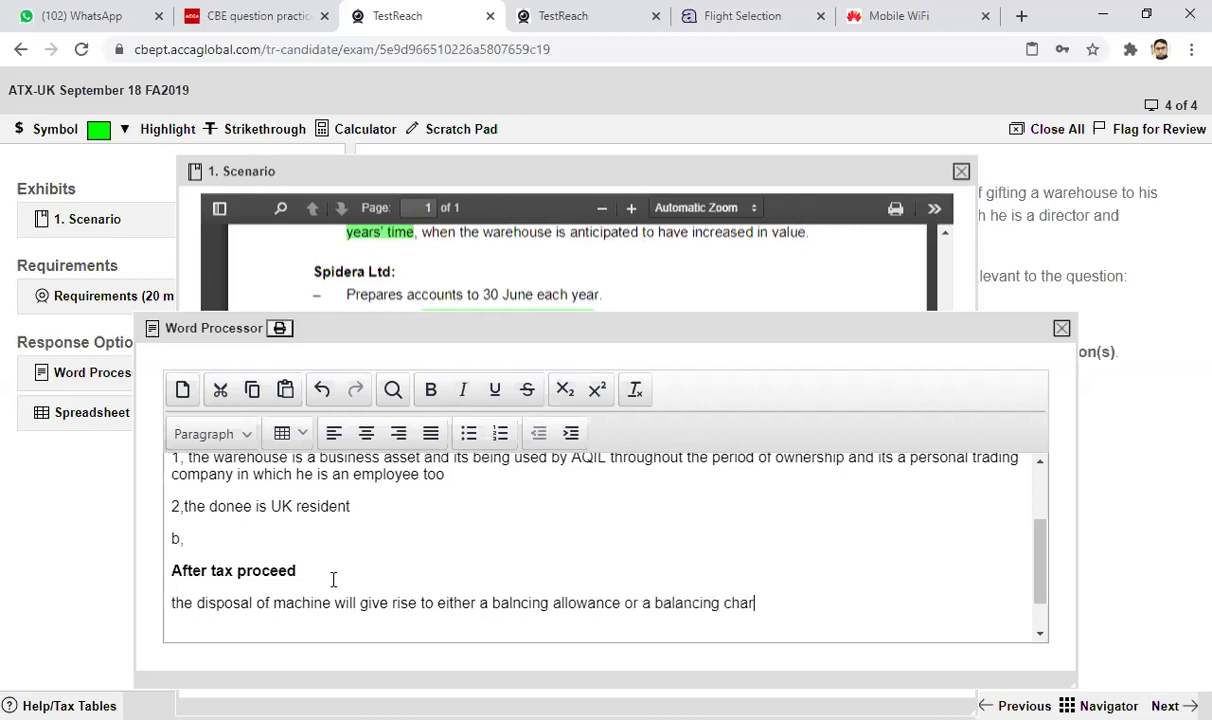
type("ge. in this case ")
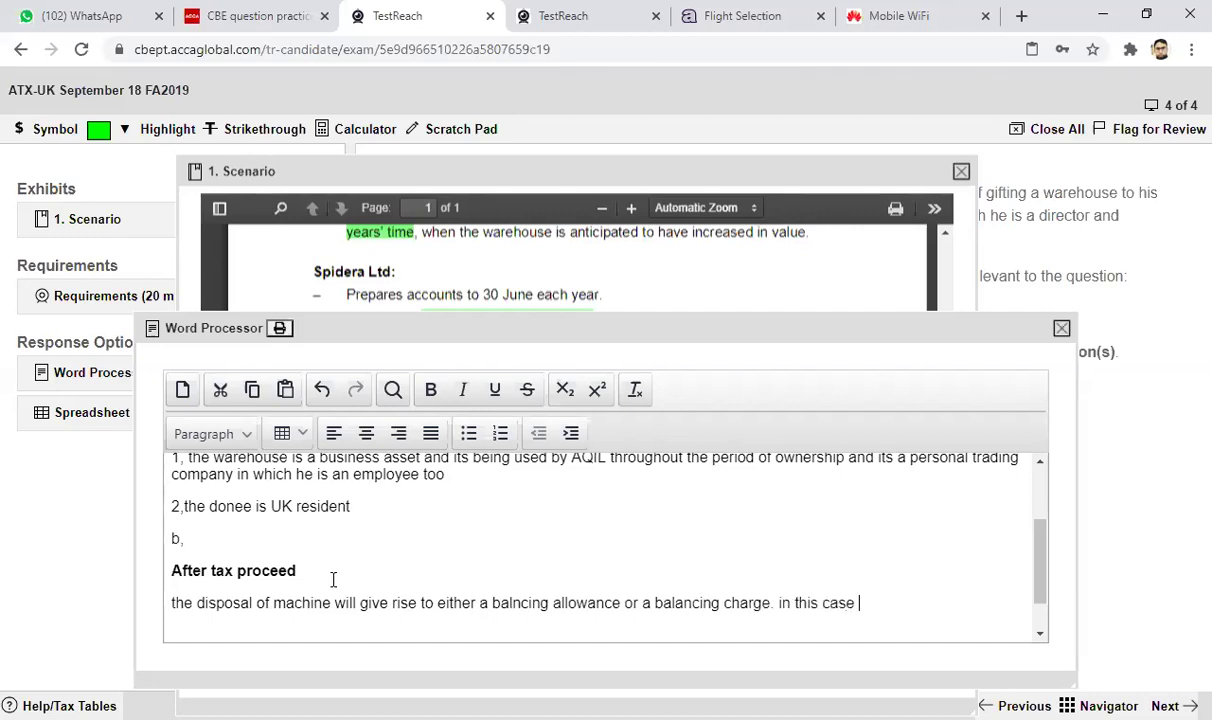
Continue the sentence about this case with "TWDV is NIL so this results in a balancing charge".
type("TWD")
type(" is")
key("BackSpace")
key("BackSpace")
key("BackSpace")
type("V is NIL so")
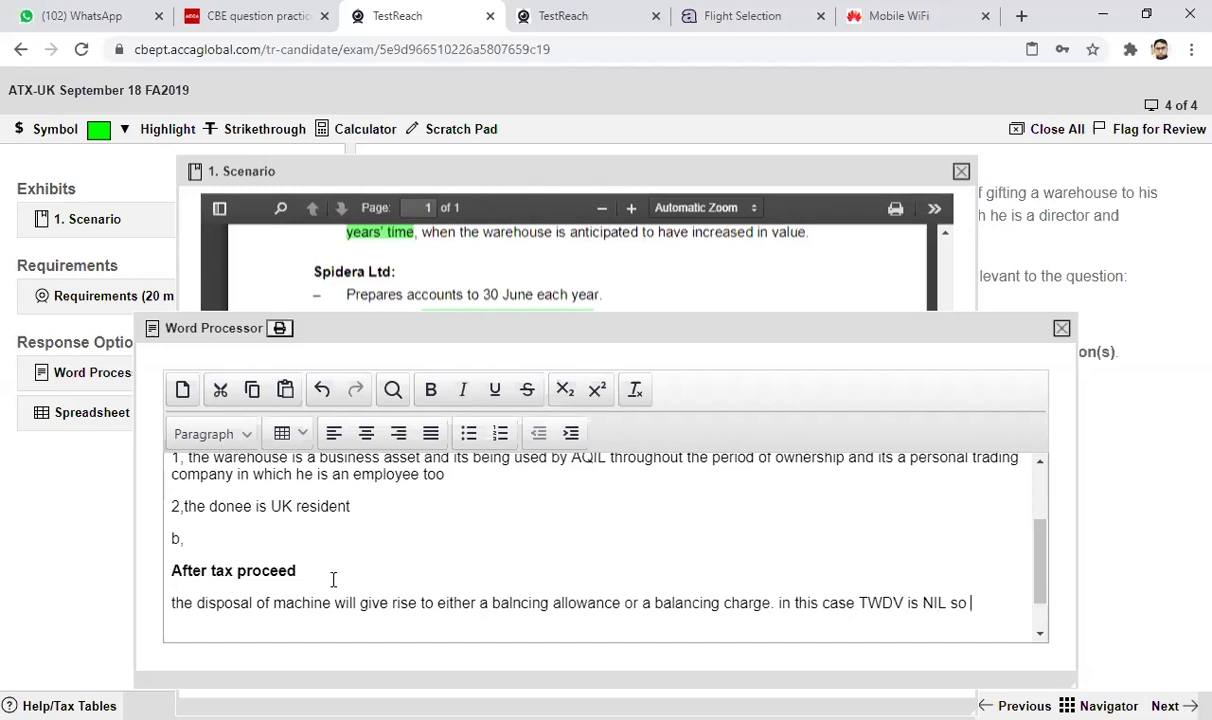
type("this results in ")
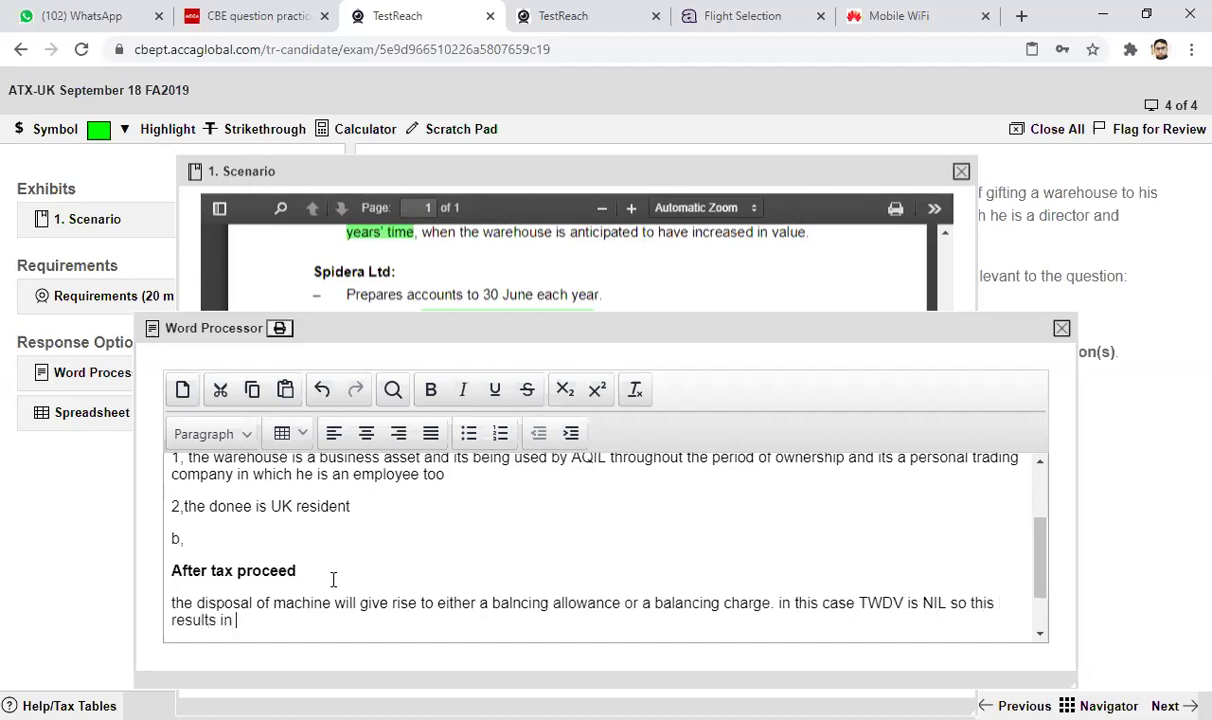
type("a")
key("BackSpace")
type("a balancing charge")
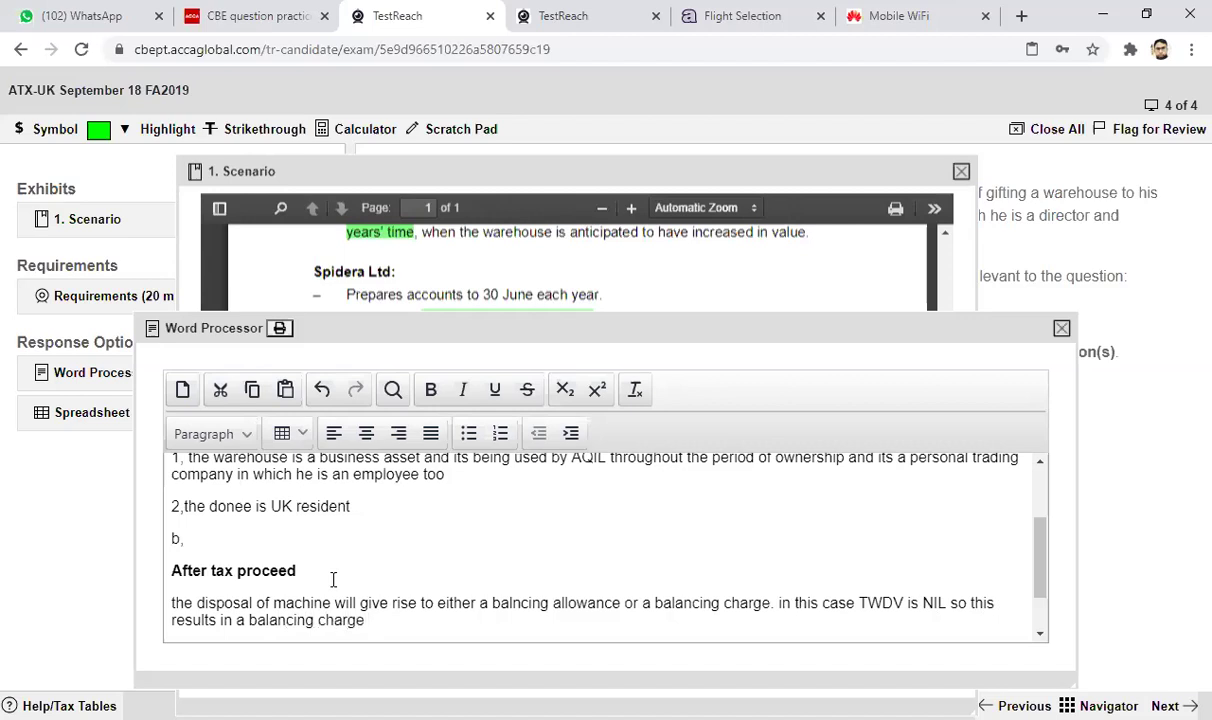
Complete the paragraph with ". this will increase the taxable tradinf profit of the company" and begin a new one.
type(". this will increase the tax")
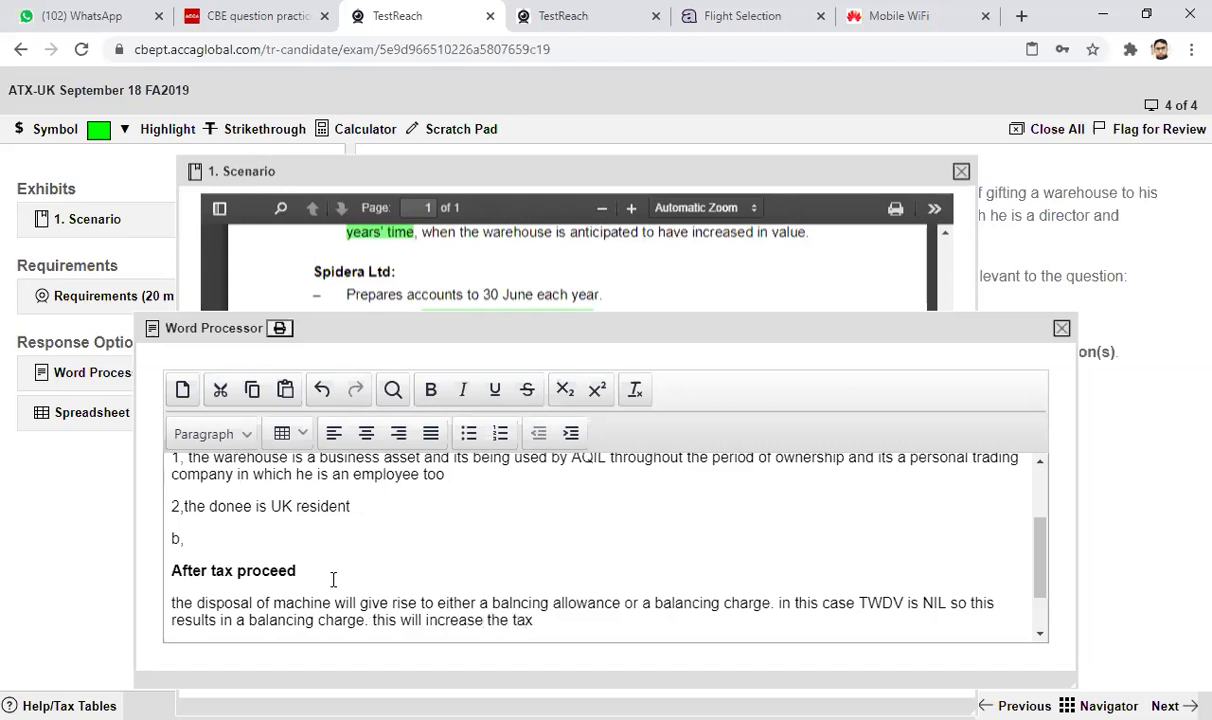
type("able tradinf profit o")
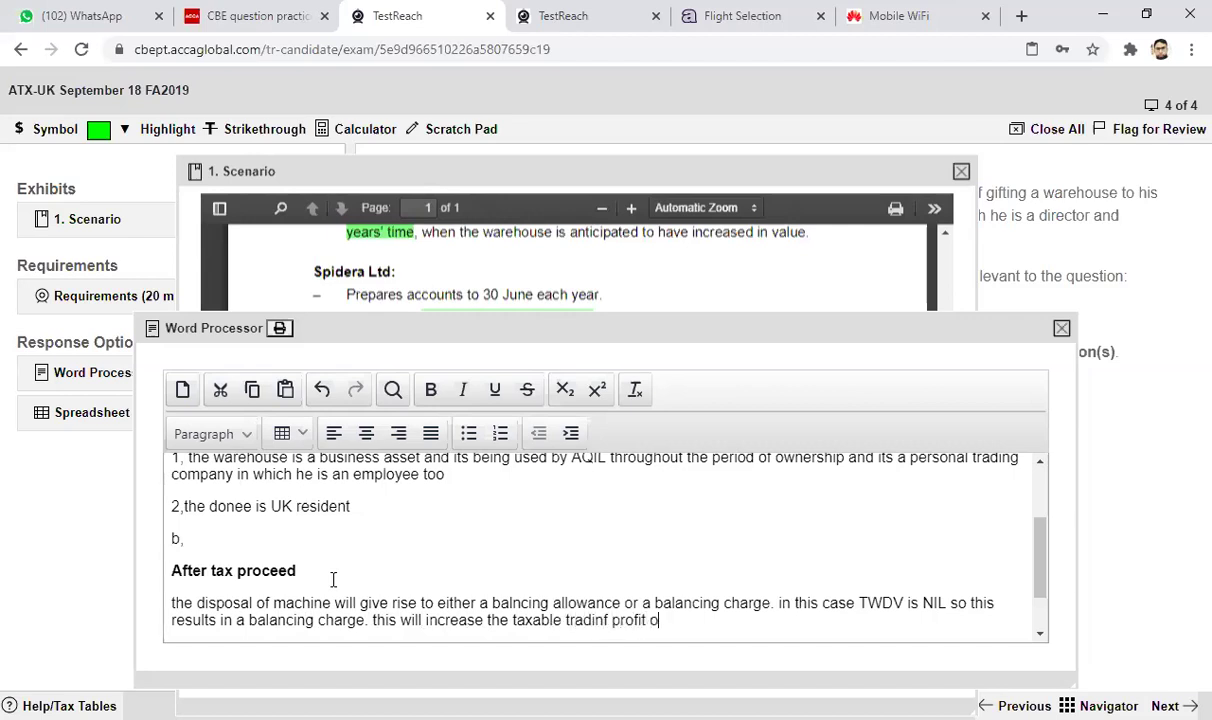
type("f the company")
key("Return")
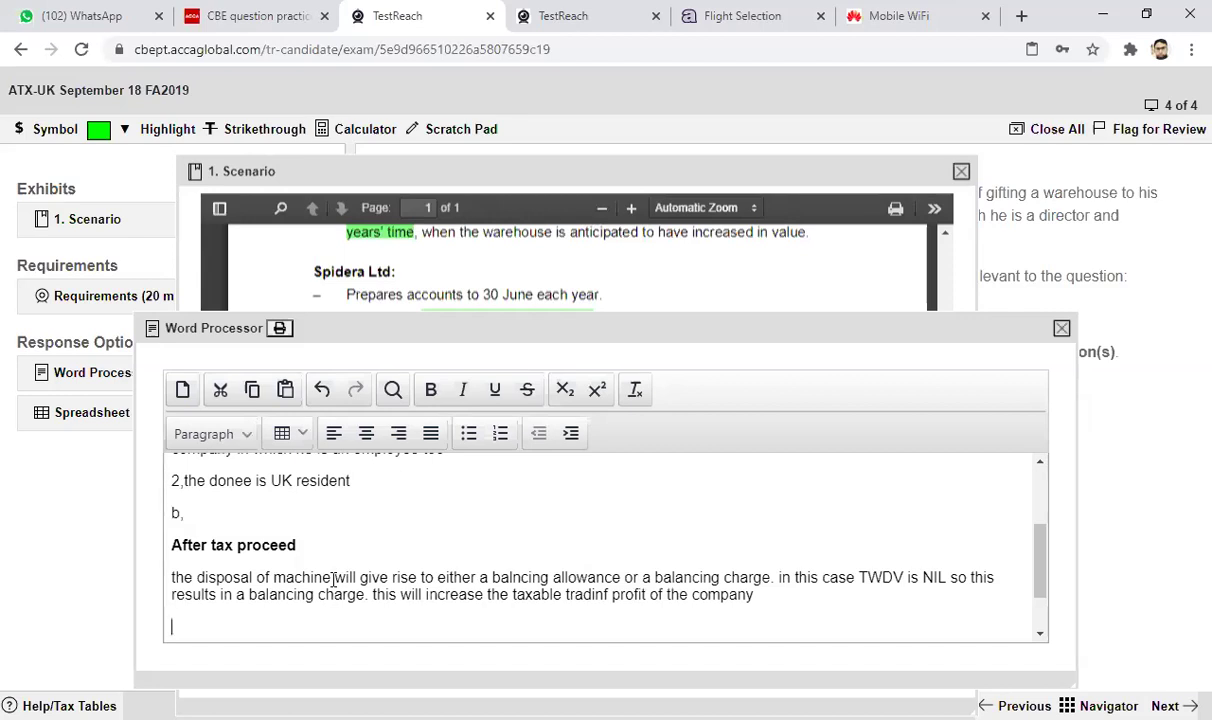
Write the paragraph "there is no capital loss becasue this is an asset which is avialble for capital allowances".
type("there is no capital l")
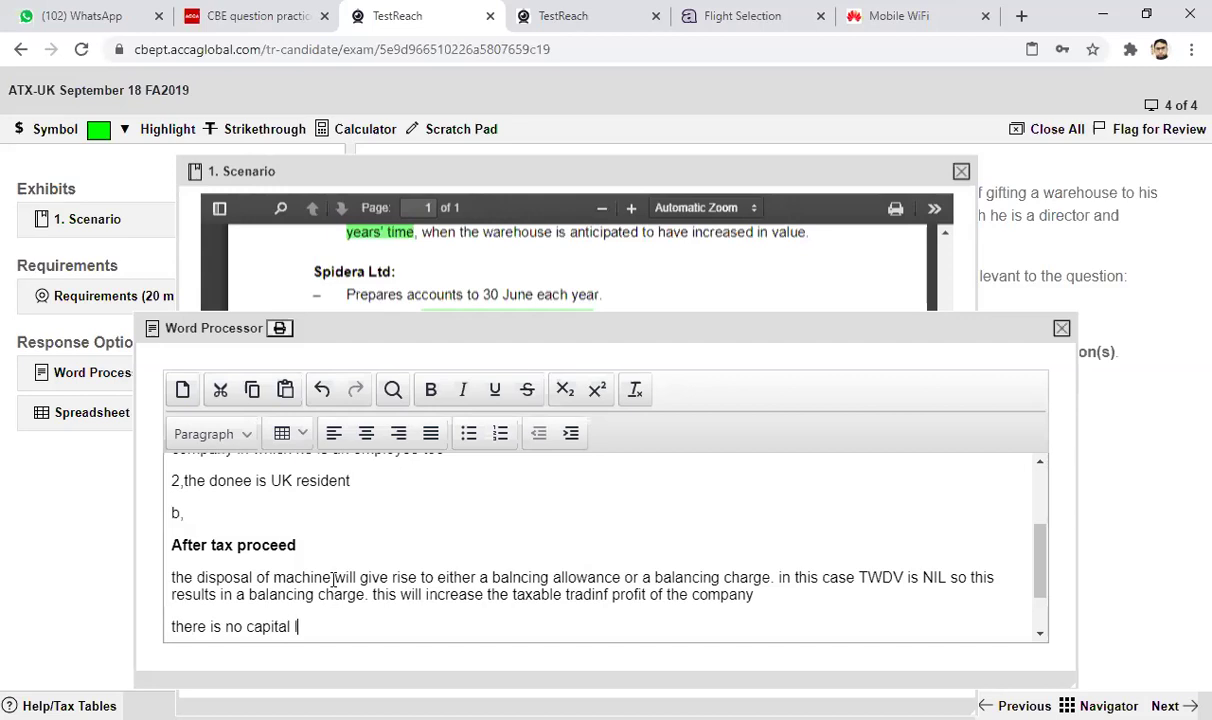
type("oss becasue")
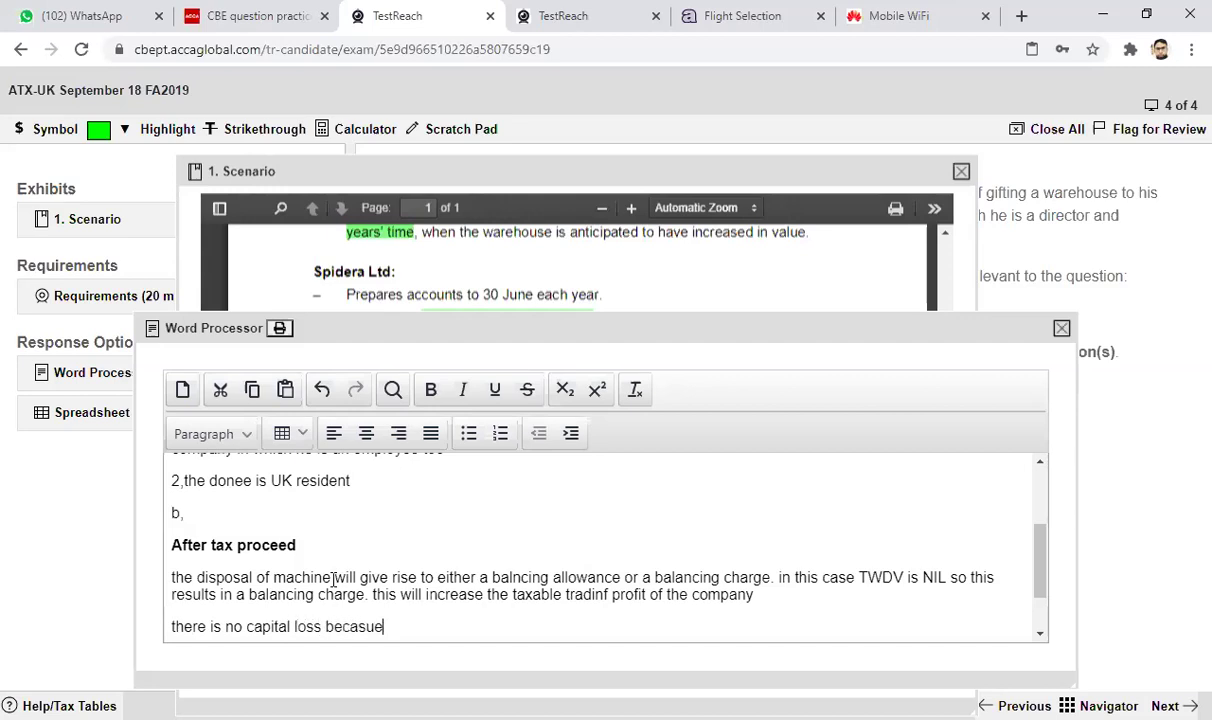
type(" this is a n")
key("BackSpace")
key("BackSpace")
type("n asset which is")
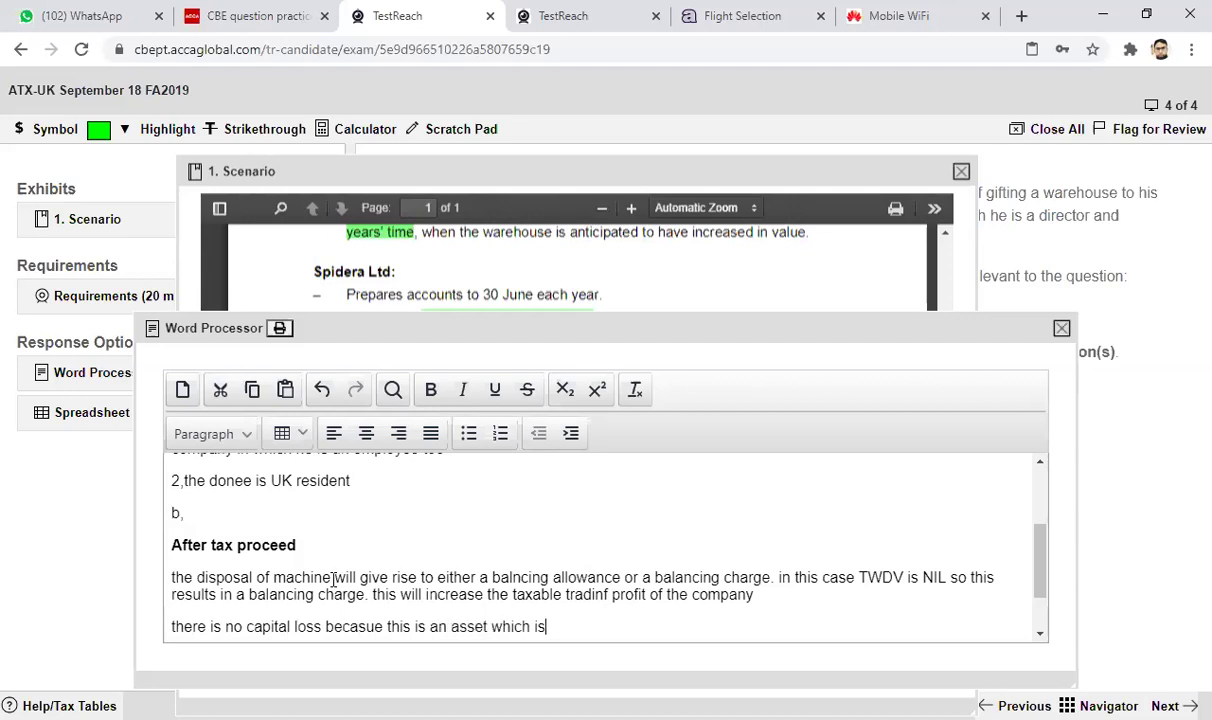
type(" avialble for capital a")
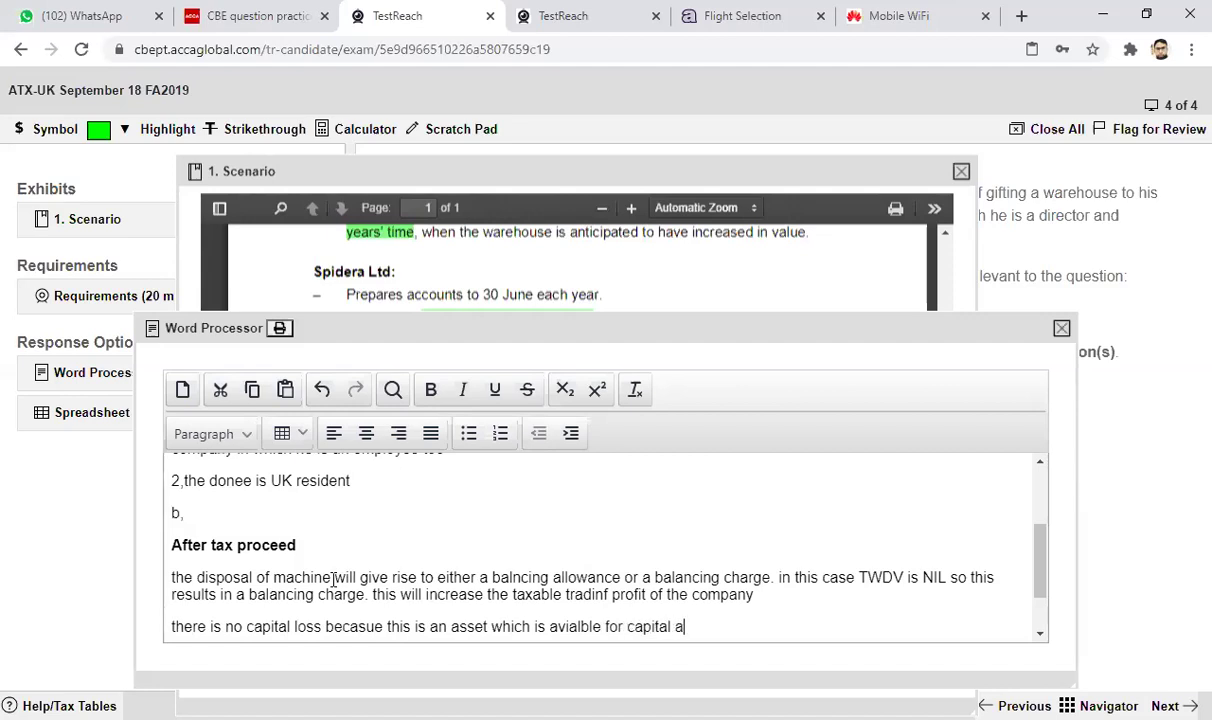
type("llowances")
key("Return")
Add the paragraph "as this is a depreciating asset so disposal results in the deferred gain to be chargeable against the sale of the asset".
type("as this is a depreciating asset so disposal results in")
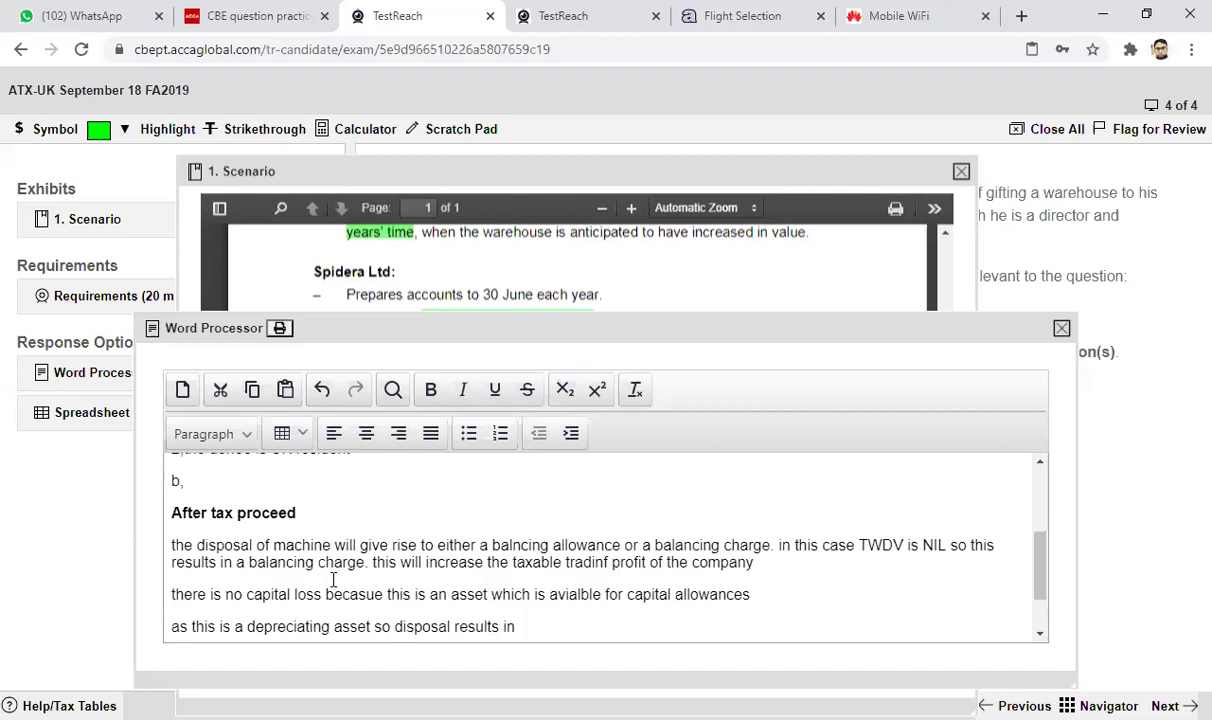
type(" the charg")
key("BackSpace")
key("BackSpace")
key("BackSpace")
key("BackSpace")
key("BackSpace")
type("deferred gain to ")
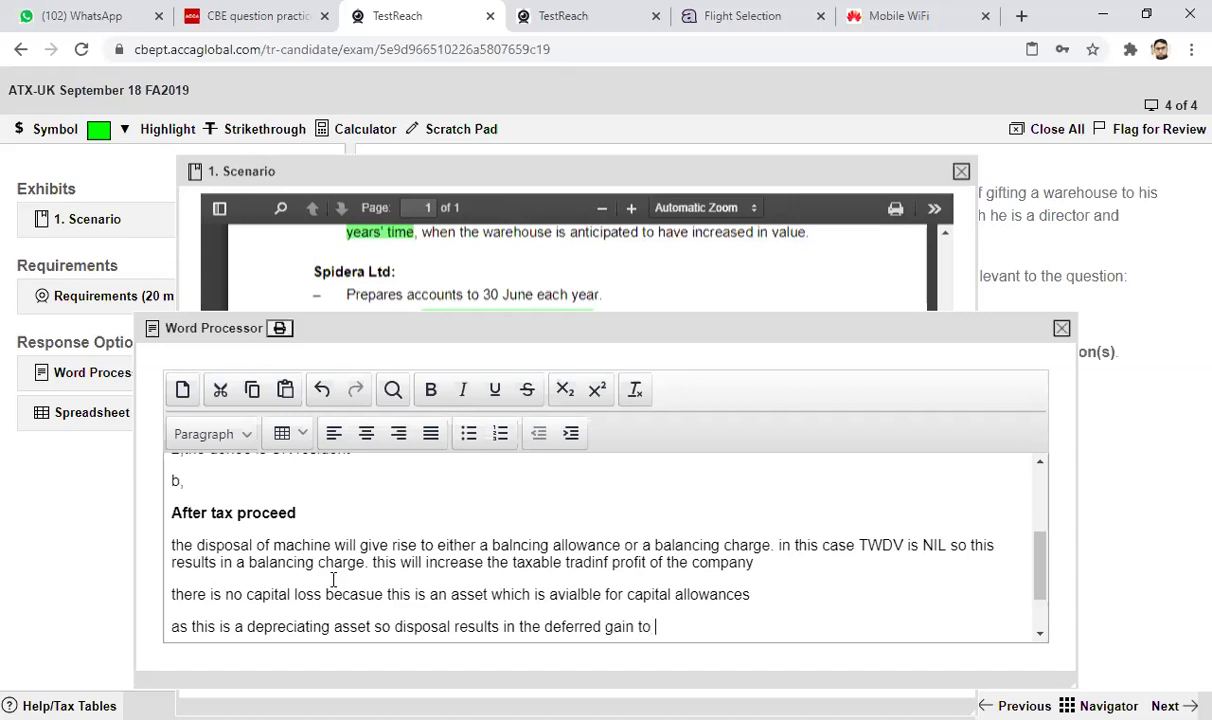
type("be chargeable ")
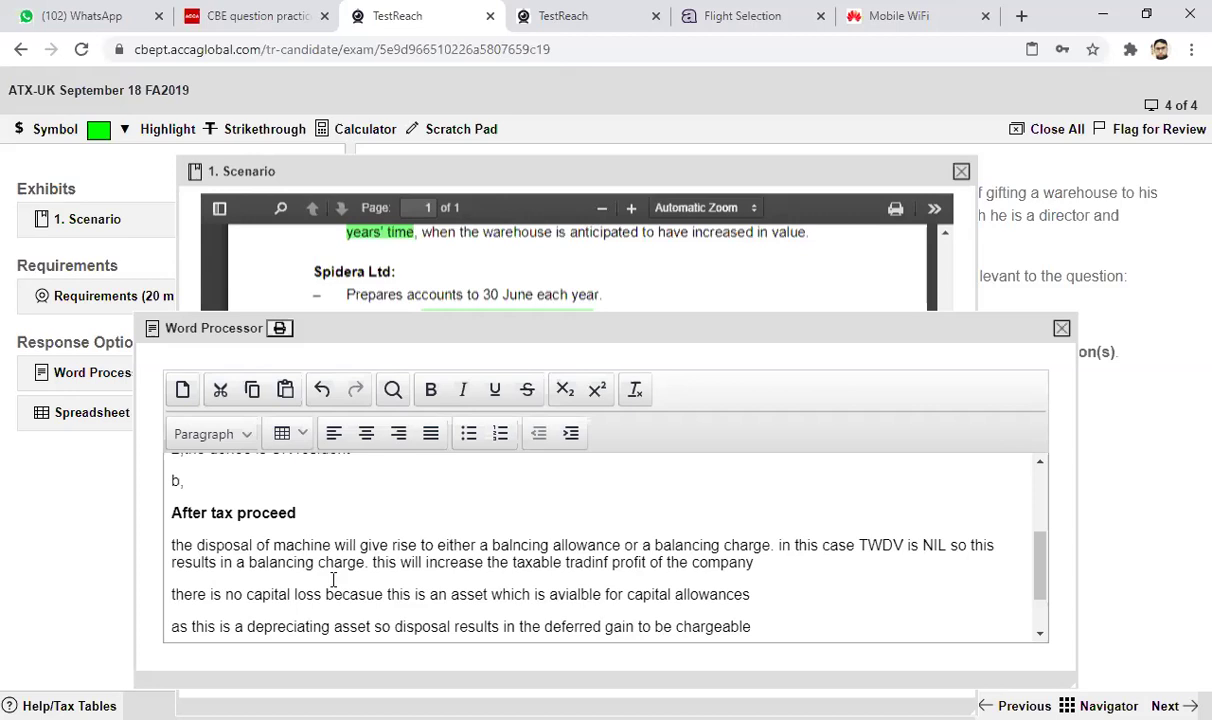
type("against the sale o")
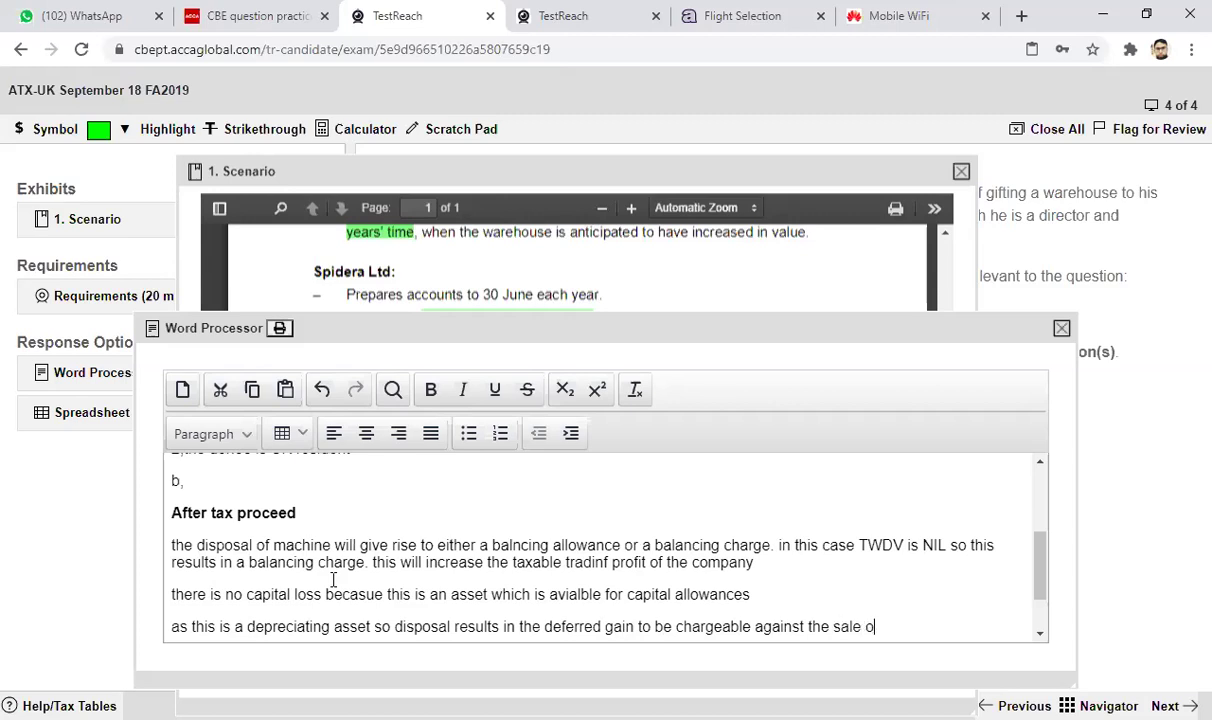
type("f the asset")
key("Return")
Add the line "there will be a 38000 of gain and this will increase the taxable trading profit".
type("the")
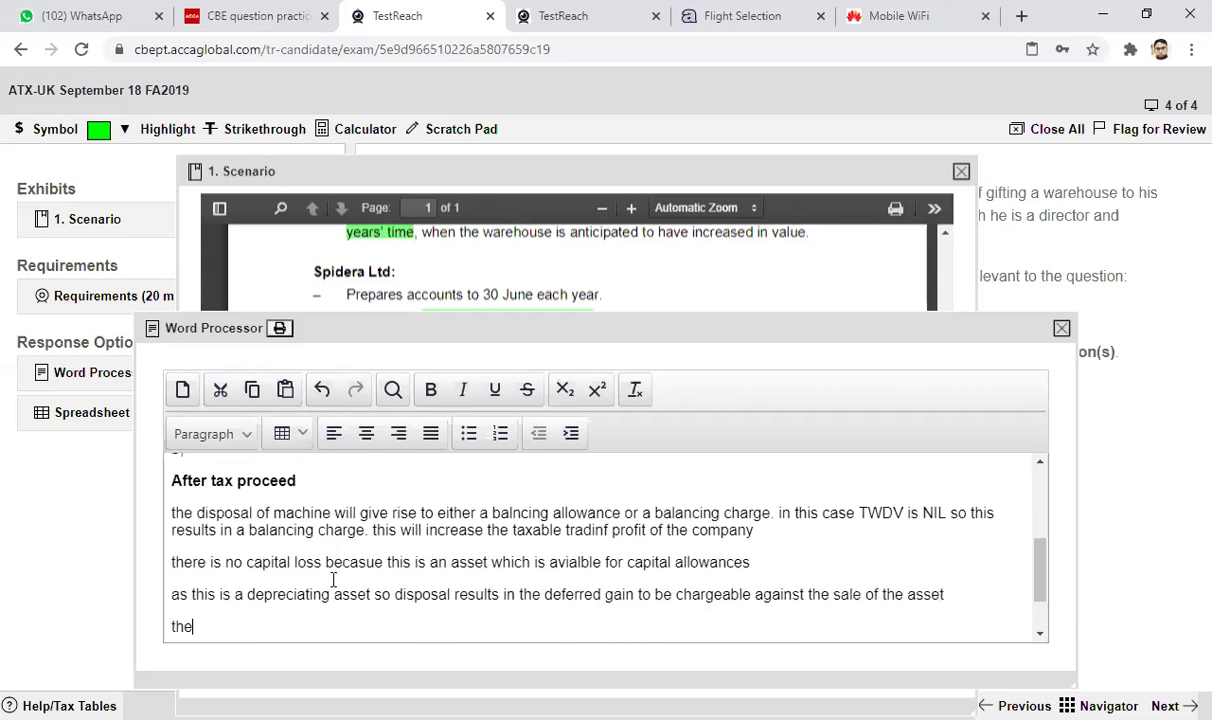
type("re will be a 38000")
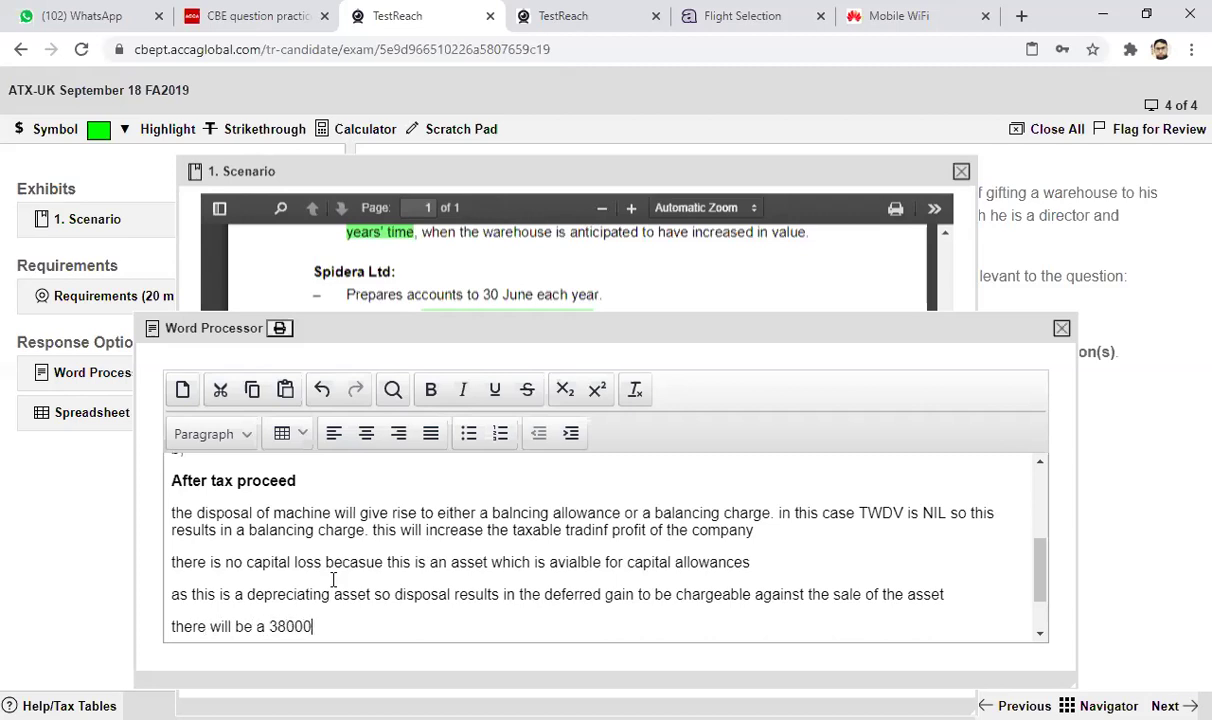
type(" of gain and this ")
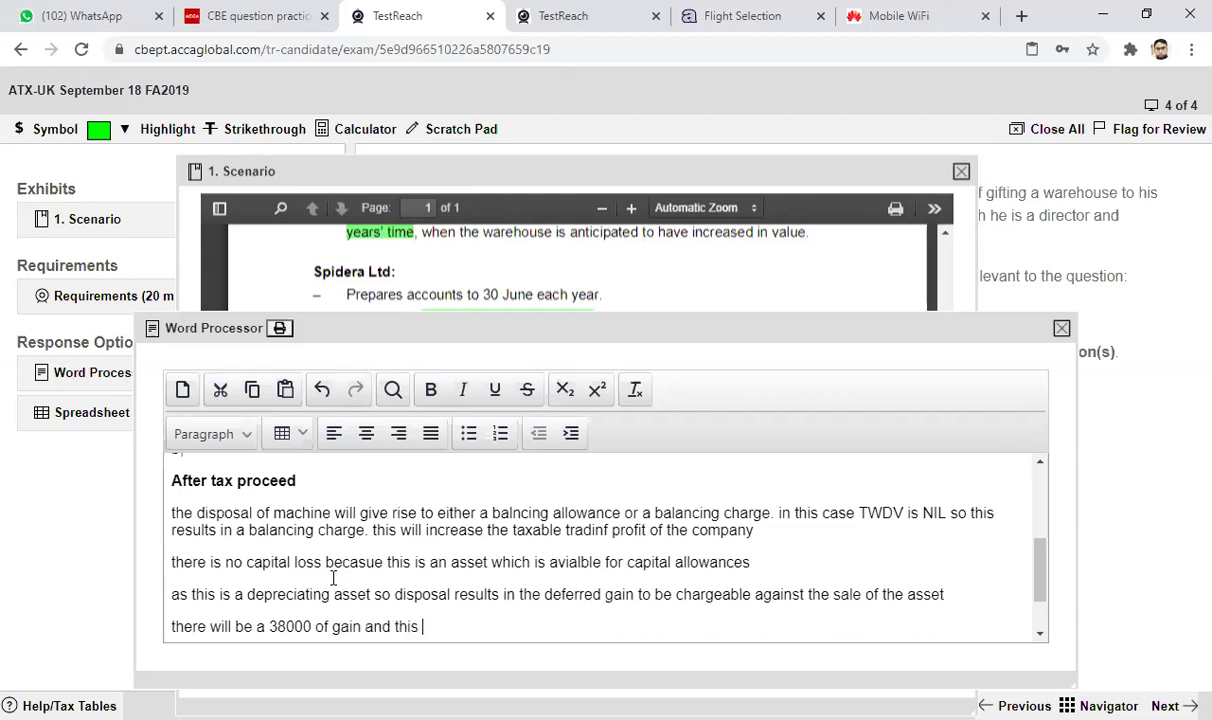
type("will increase the taxa")
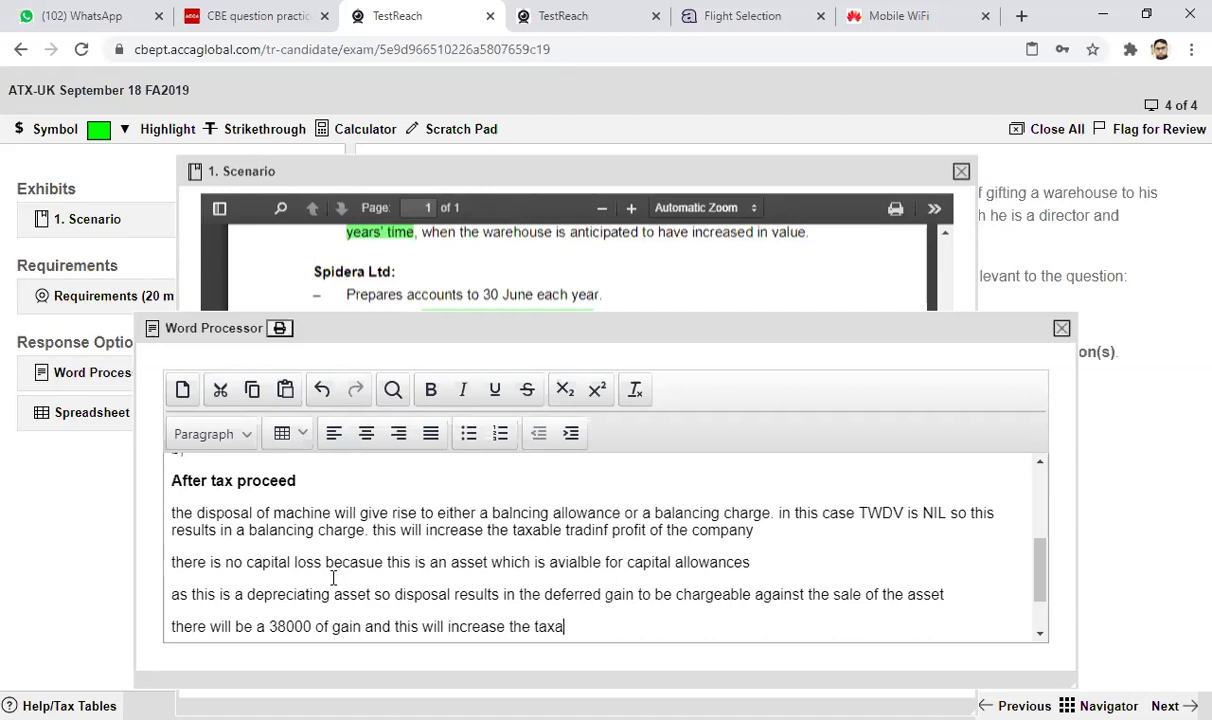
type("ble trading profit")
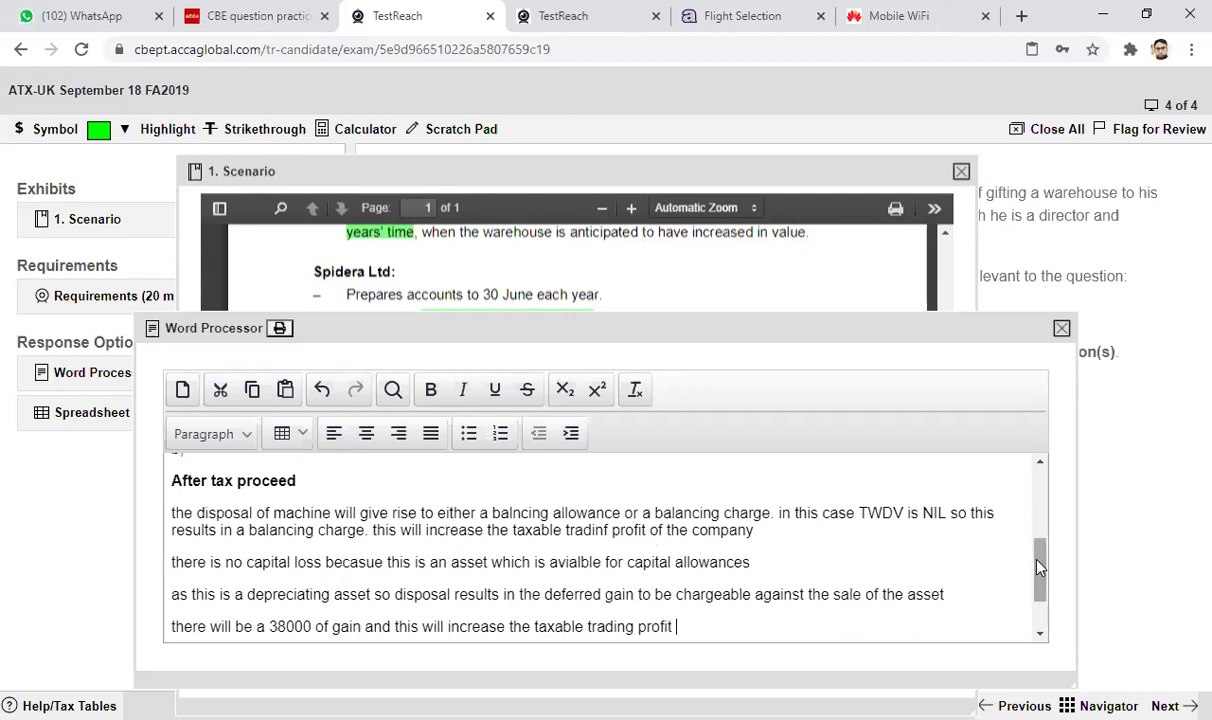
Insert "of £20000" after "results in a balancing charge" in the first paragraph, using the exam's symbol tool for the pound sign.
mouse_move(1043, 567)
left_mouse_down()
mouse_move(1040, 530)
mouse_move(1020, 573)
left_mouse_up()
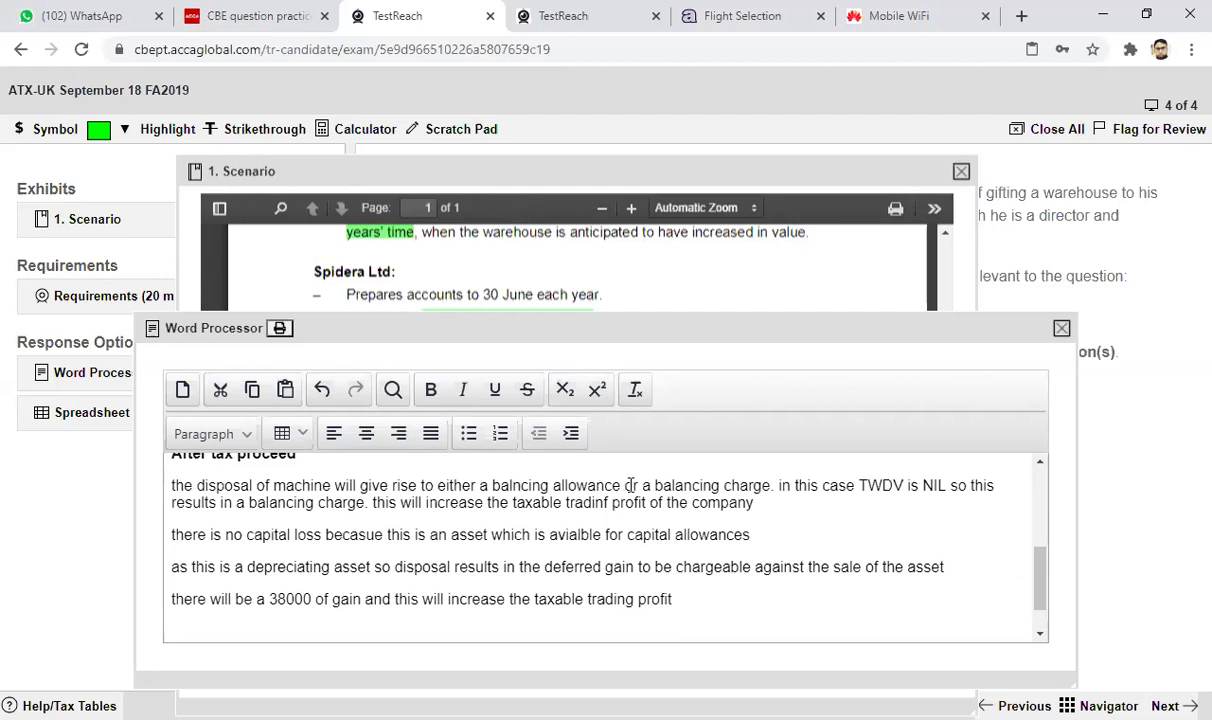
left_click(367, 502)
type("of")
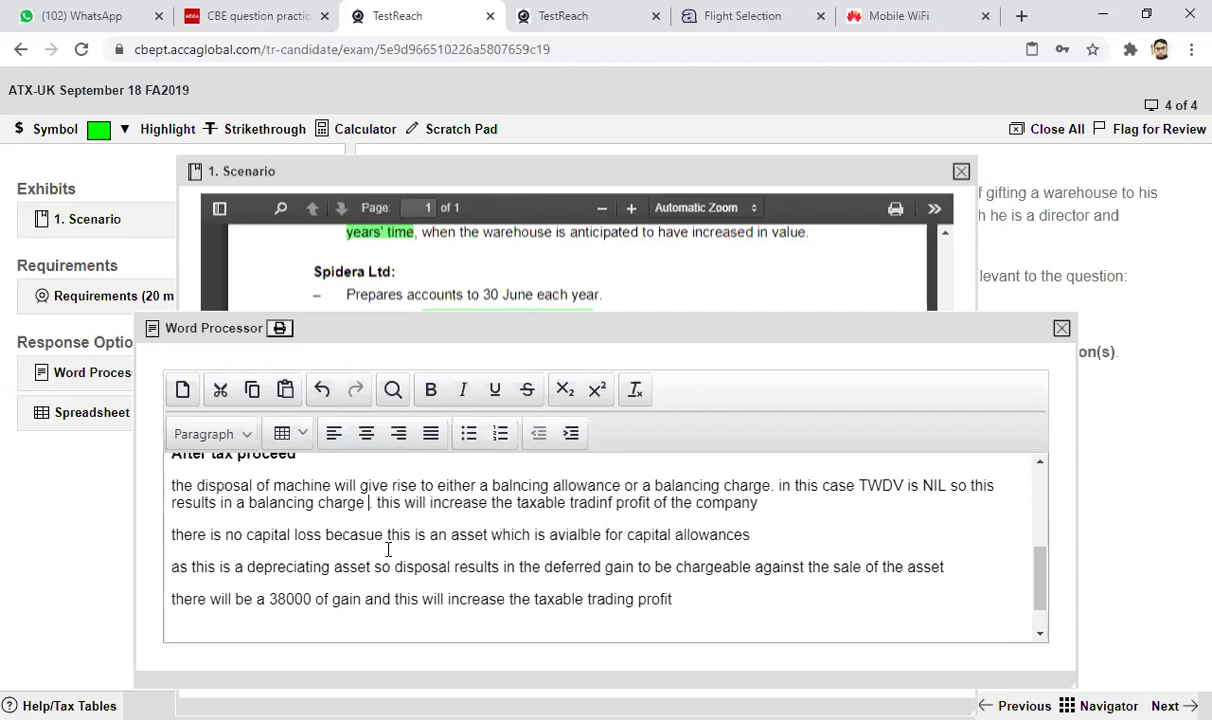
left_click(50, 128)
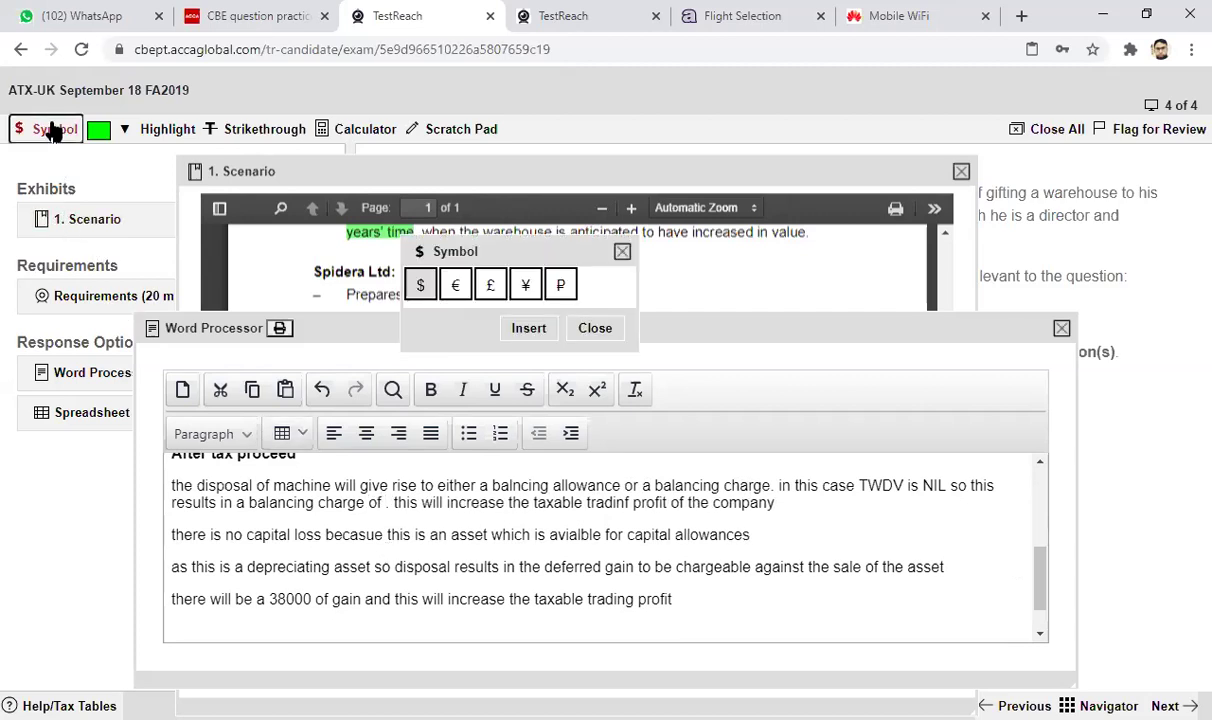
left_click(488, 288)
left_click(531, 332)
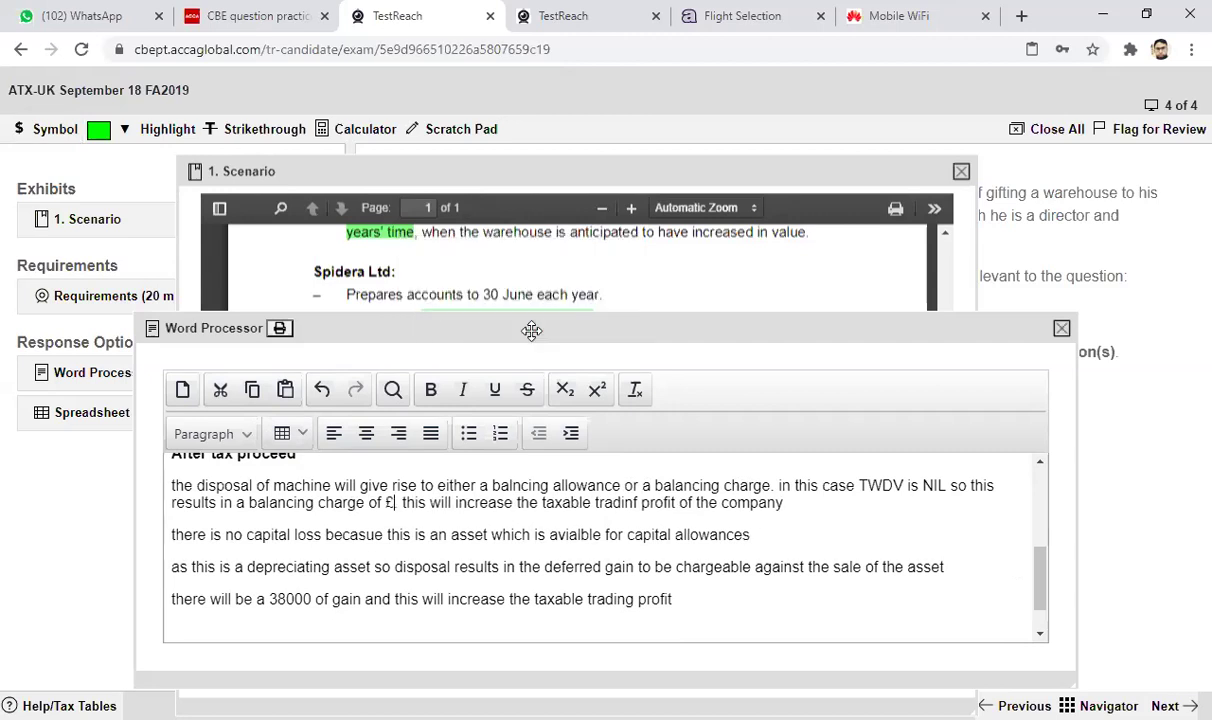
type("20000")
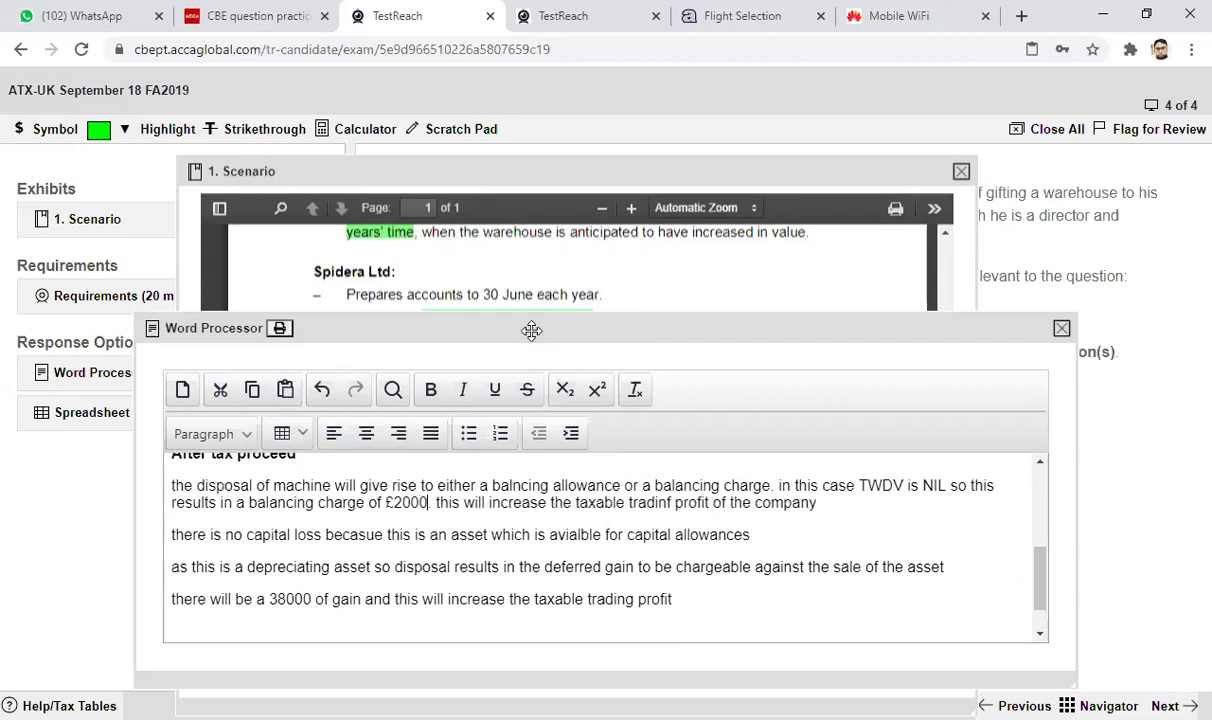
type(".")
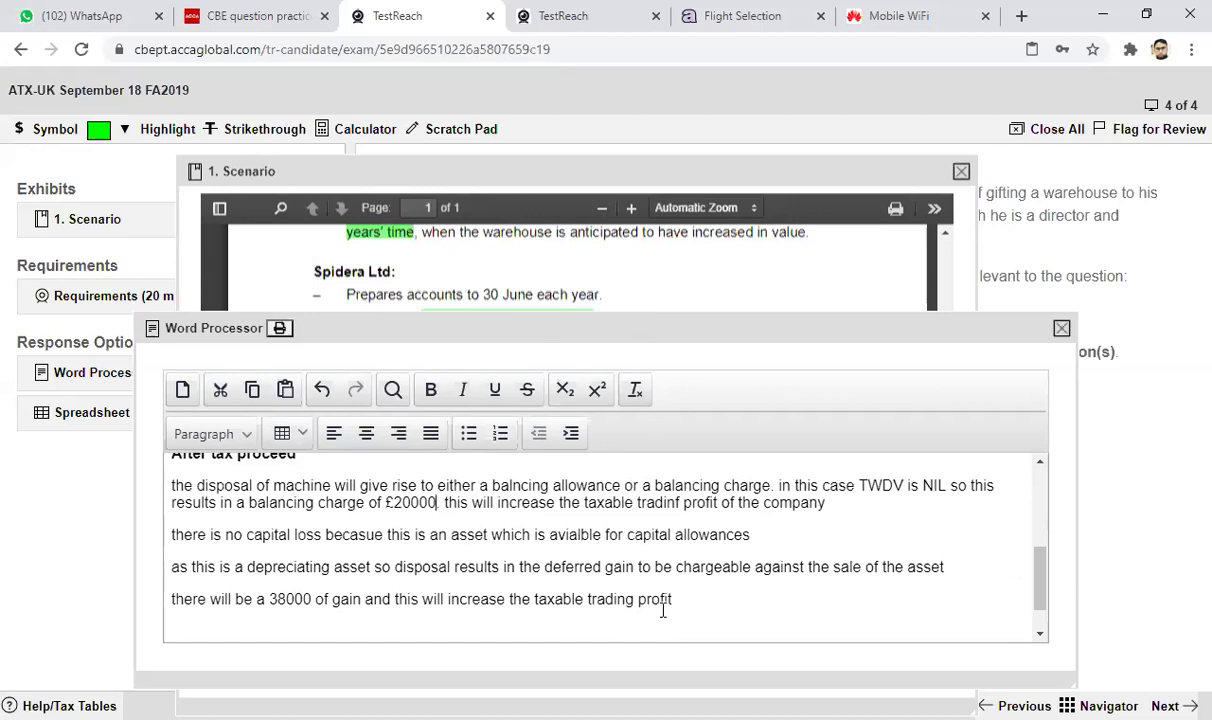
Insert a pound symbol in front of 38000 in the line about the gain.
left_click(268, 600)
left_click(45, 129)
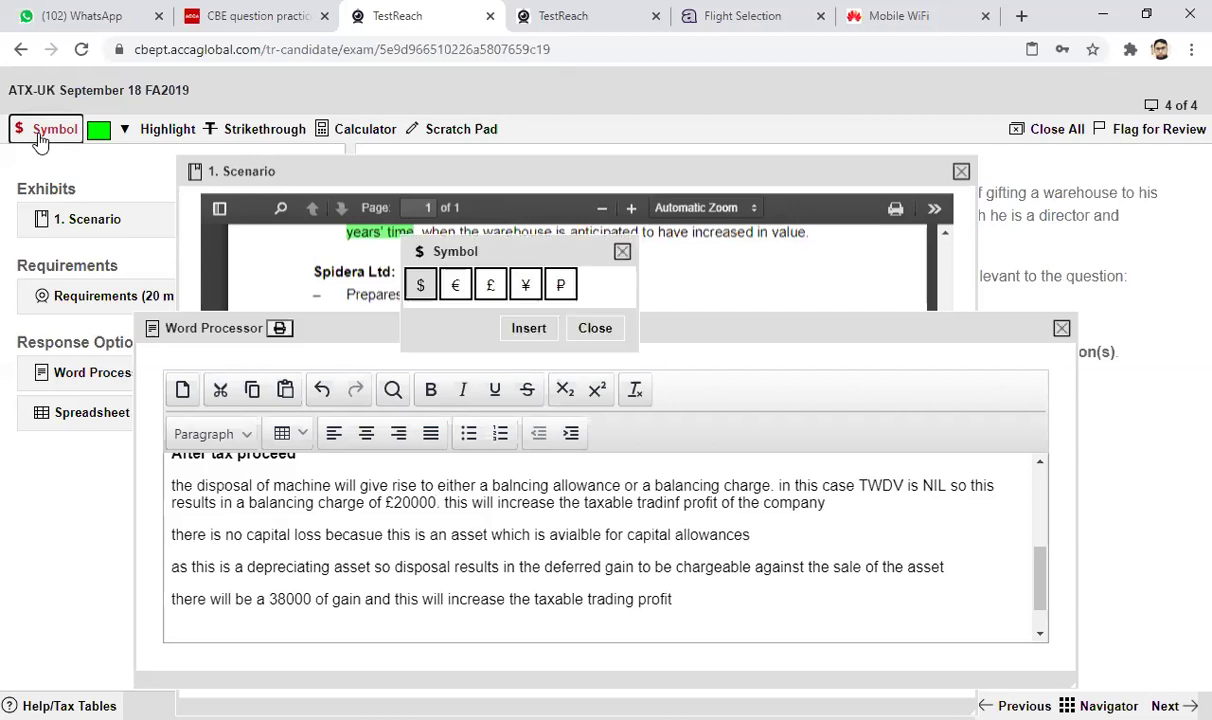
left_click(490, 287)
left_click(529, 328)
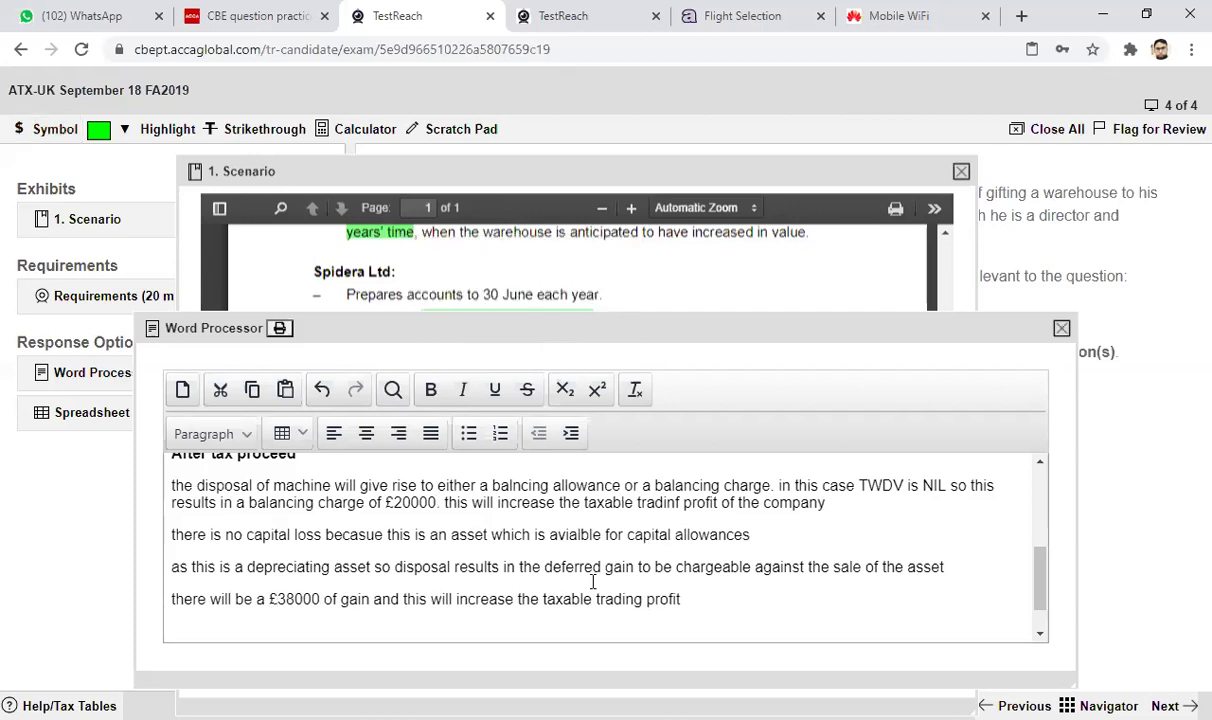
Add the line "the additional tax due to above events are (20000 + 38000) * 19% =" below the line about the gain.
left_click(731, 606)
key("Return")
type("the ")
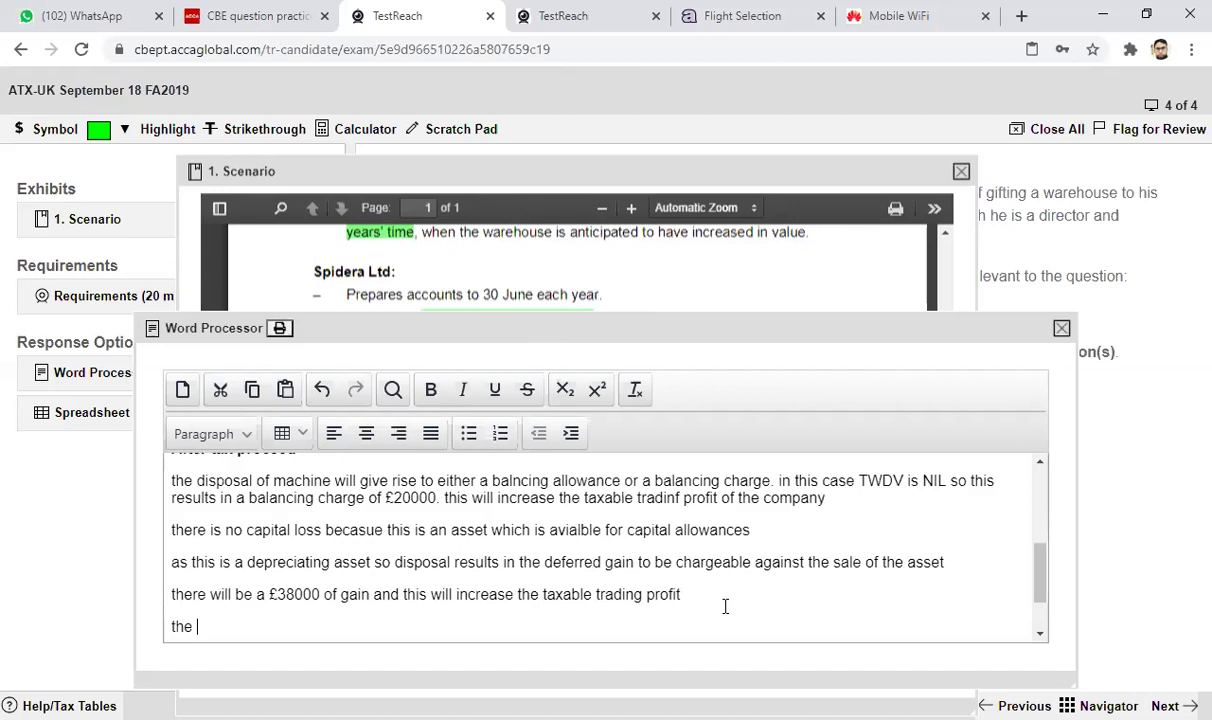
type("additional tax du")
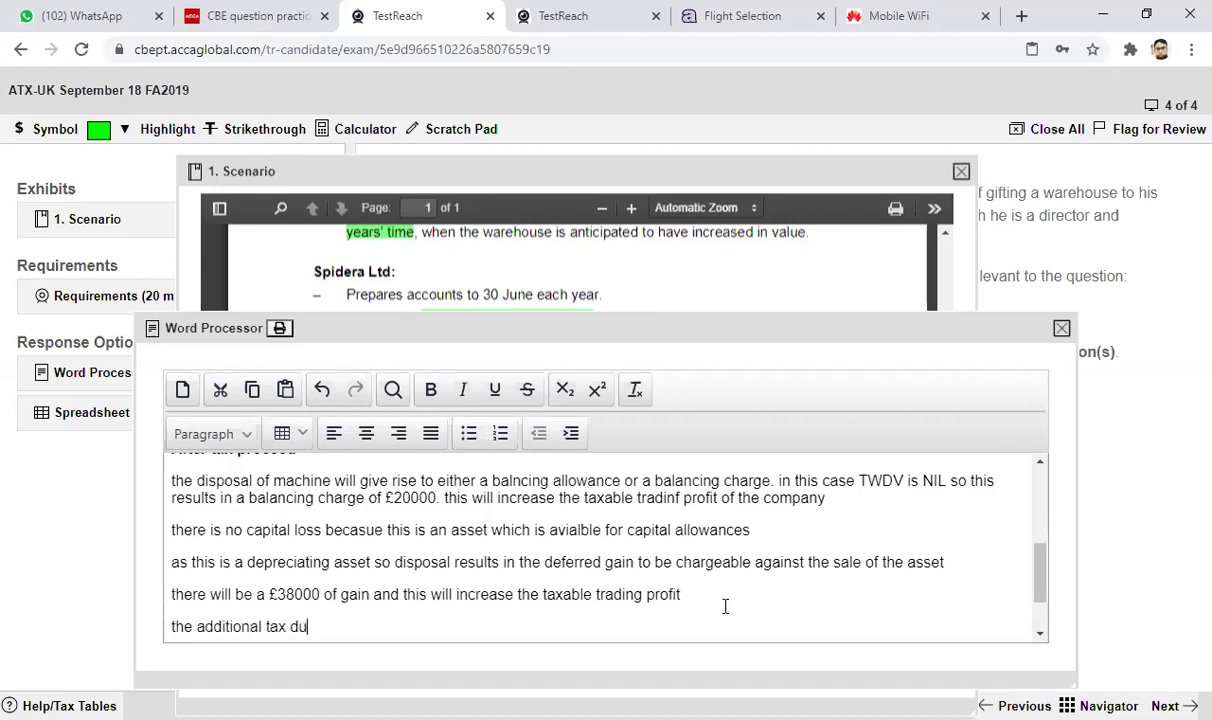
type("e to above events are ")
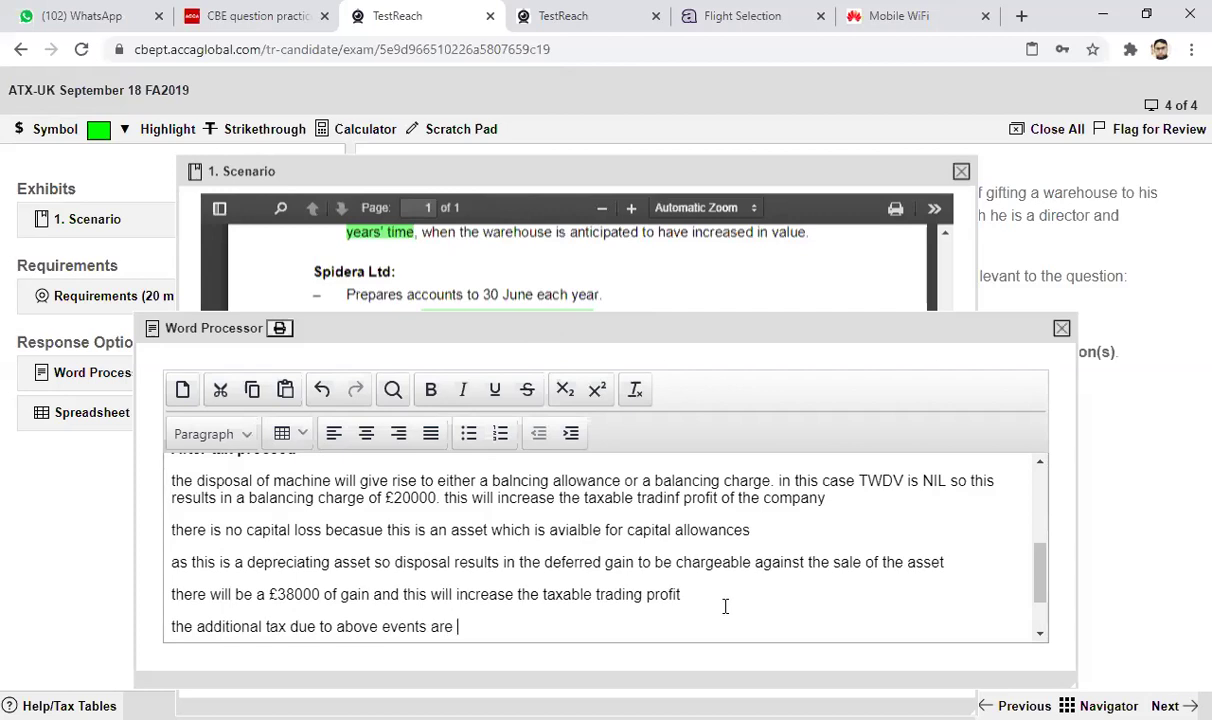
type("(20")
key("BackSpace")
key("BackSpace")
type("20000 + 38")
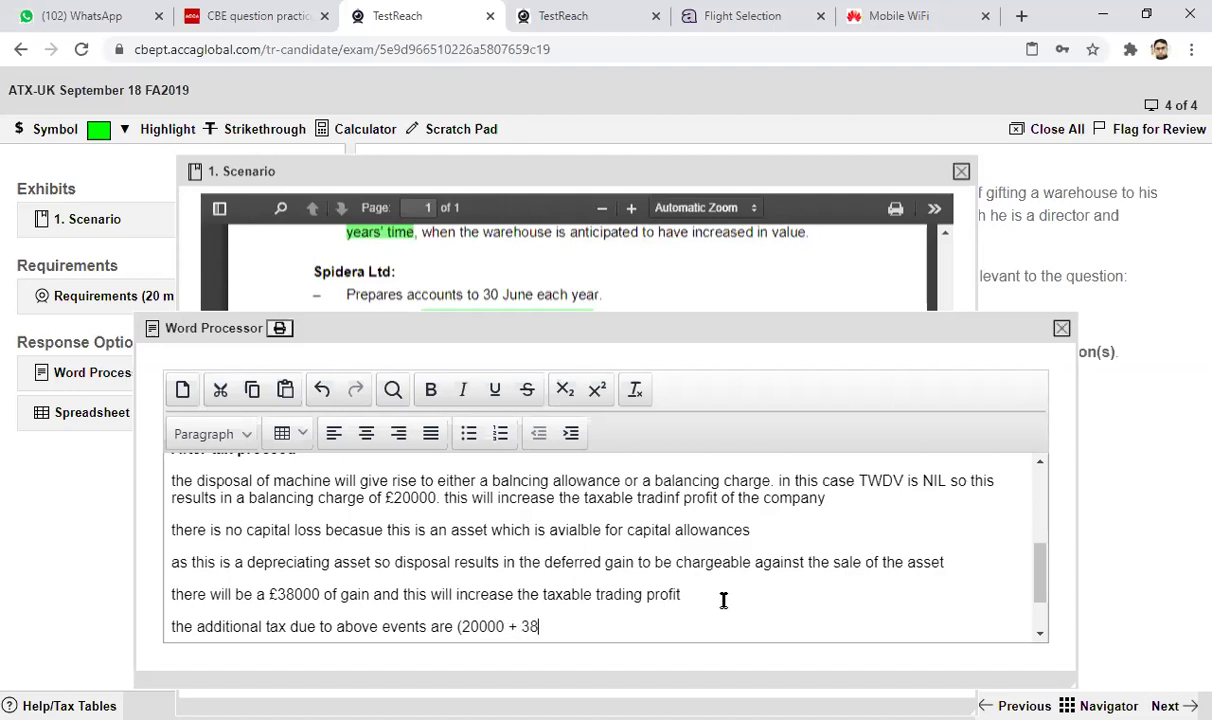
type("000) * 19")
type("% =")
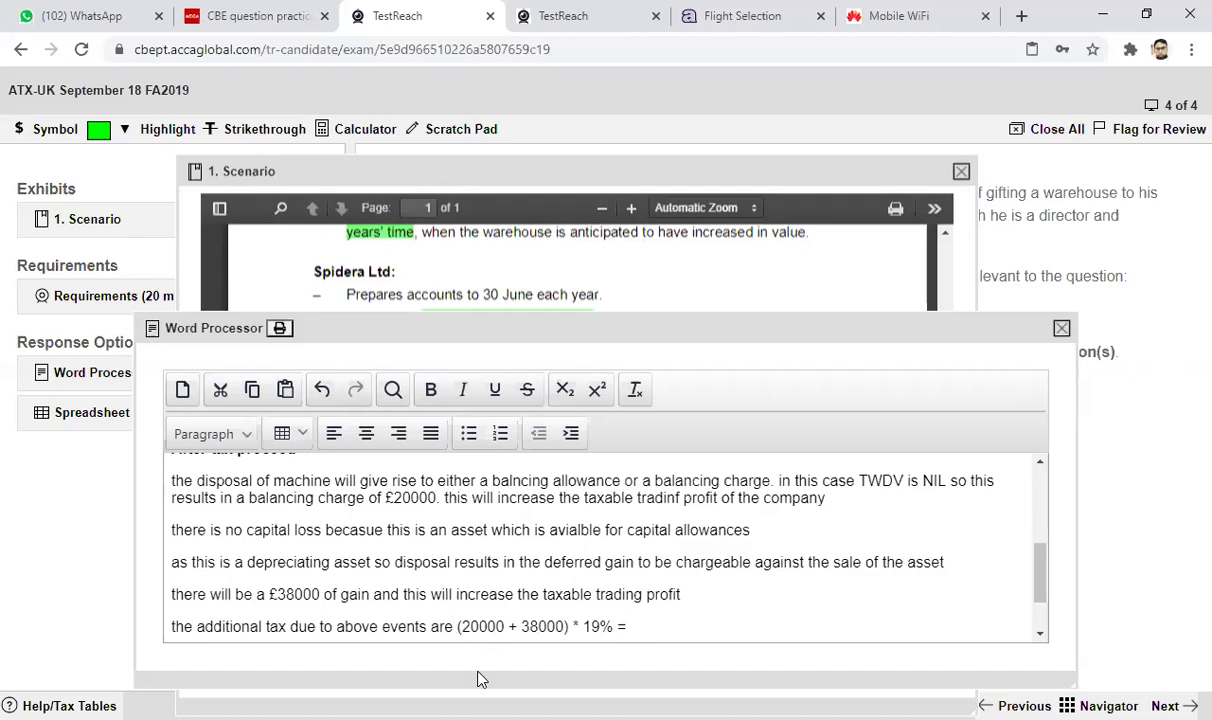
Insert a pound symbol in front of "(20000 + 38000)" in the additional tax line using the exam's symbol tool.
left_click(58, 136)
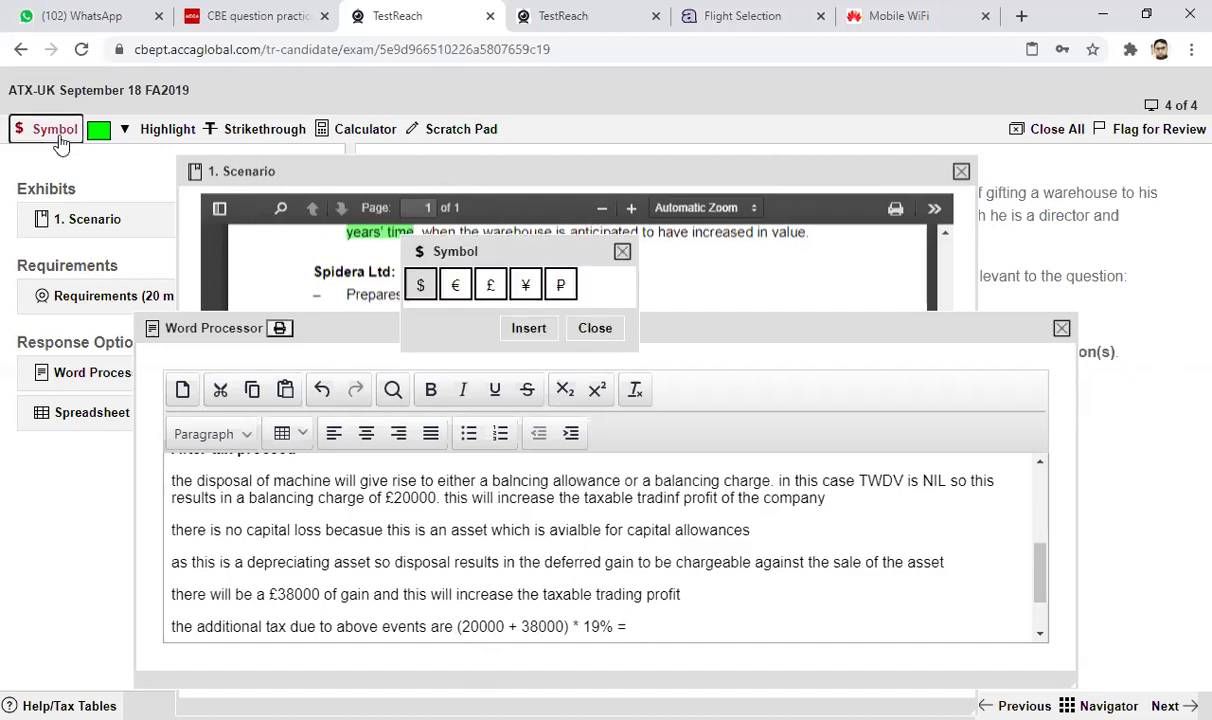
left_click(490, 285)
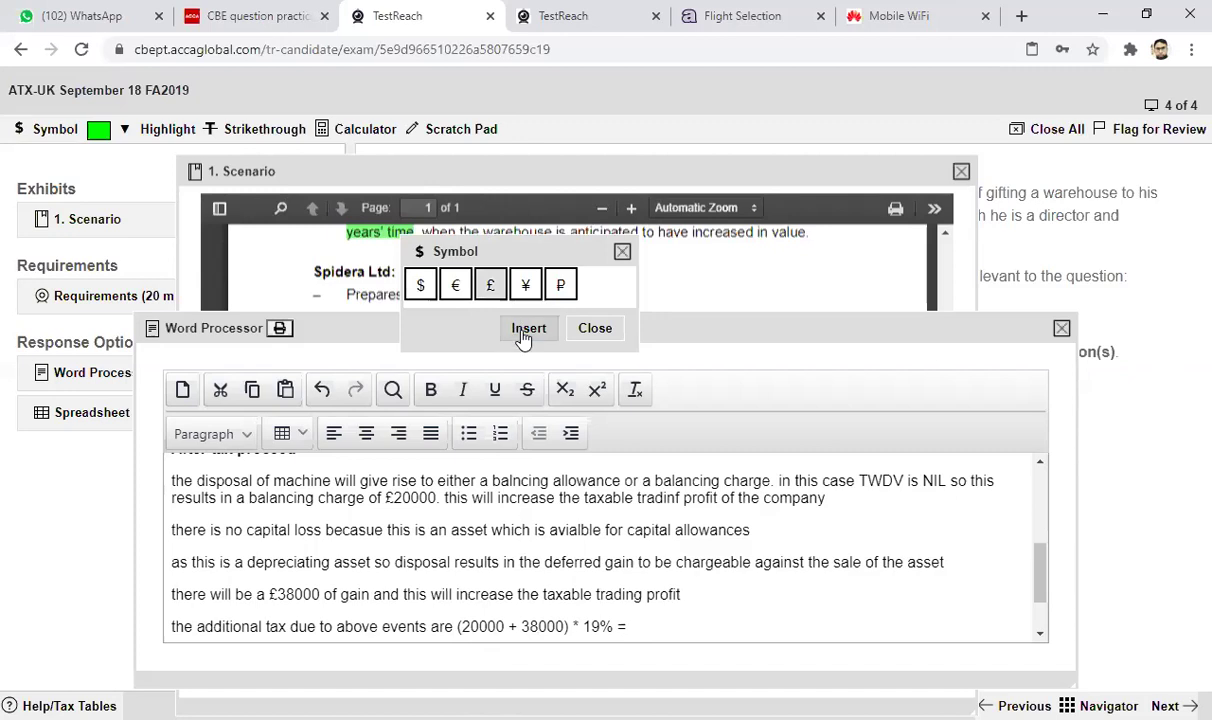
left_click(528, 330)
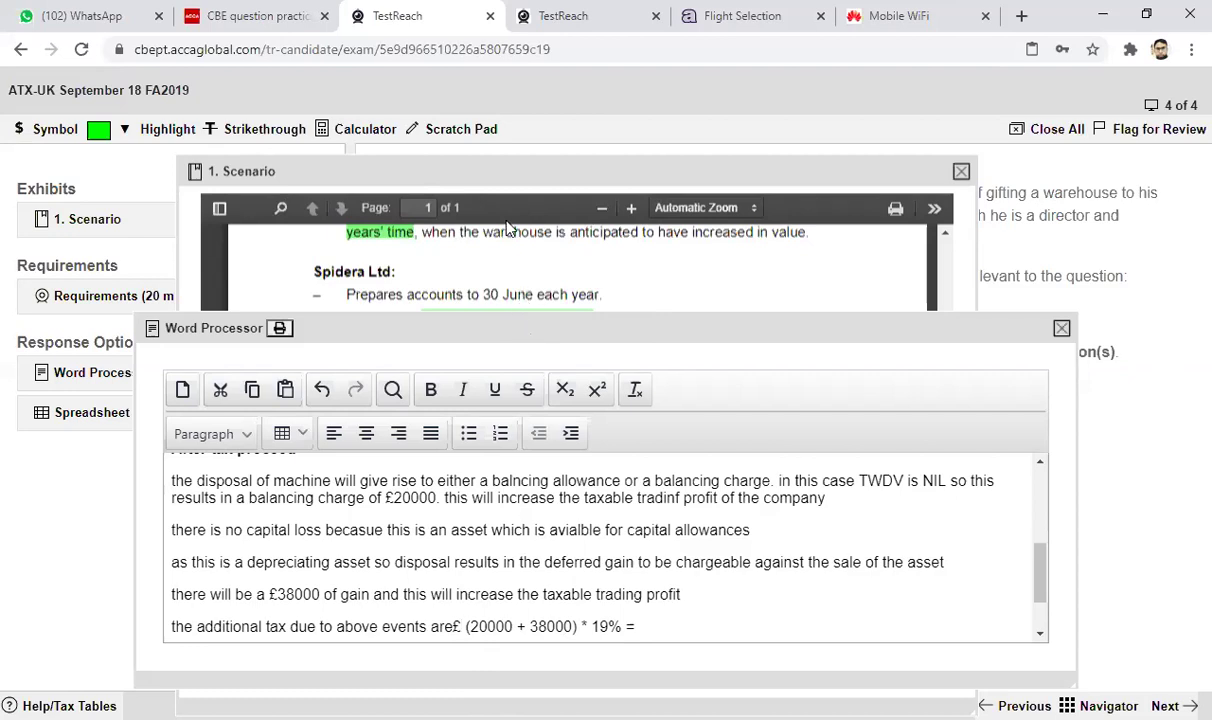
Calculate 58000*0.19 with the exam's on-screen scientific calculator.
left_click(371, 137)
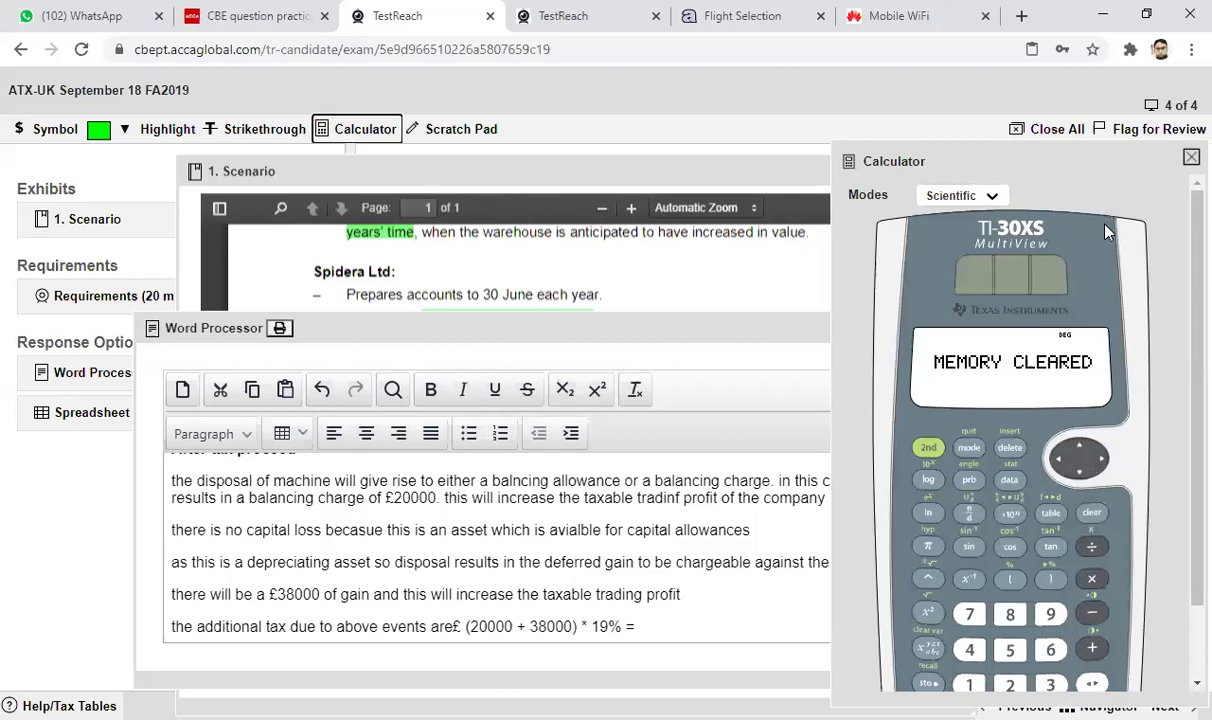
scroll(1100, 220, "down", 1)
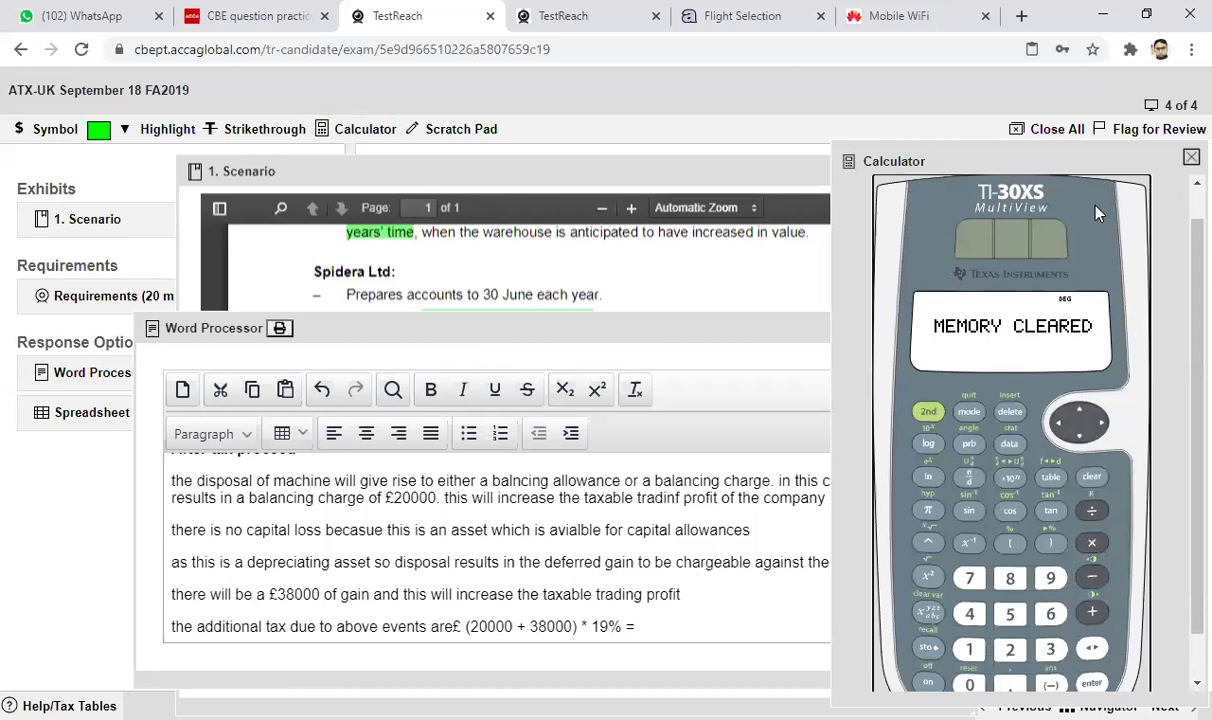
left_click(1009, 618)
left_click(1008, 582)
type("000")
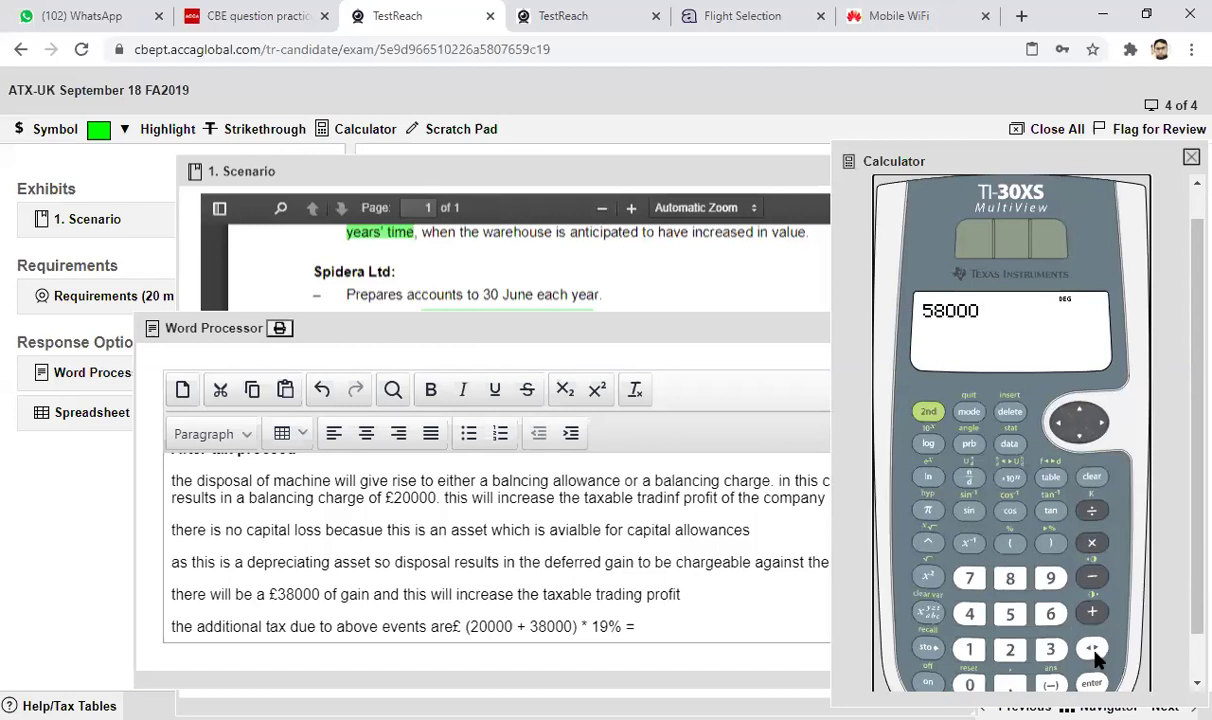
left_click(1092, 544)
left_click(969, 685)
left_click(1010, 685)
left_click(972, 650)
left_click(1050, 580)
left_click(1092, 685)
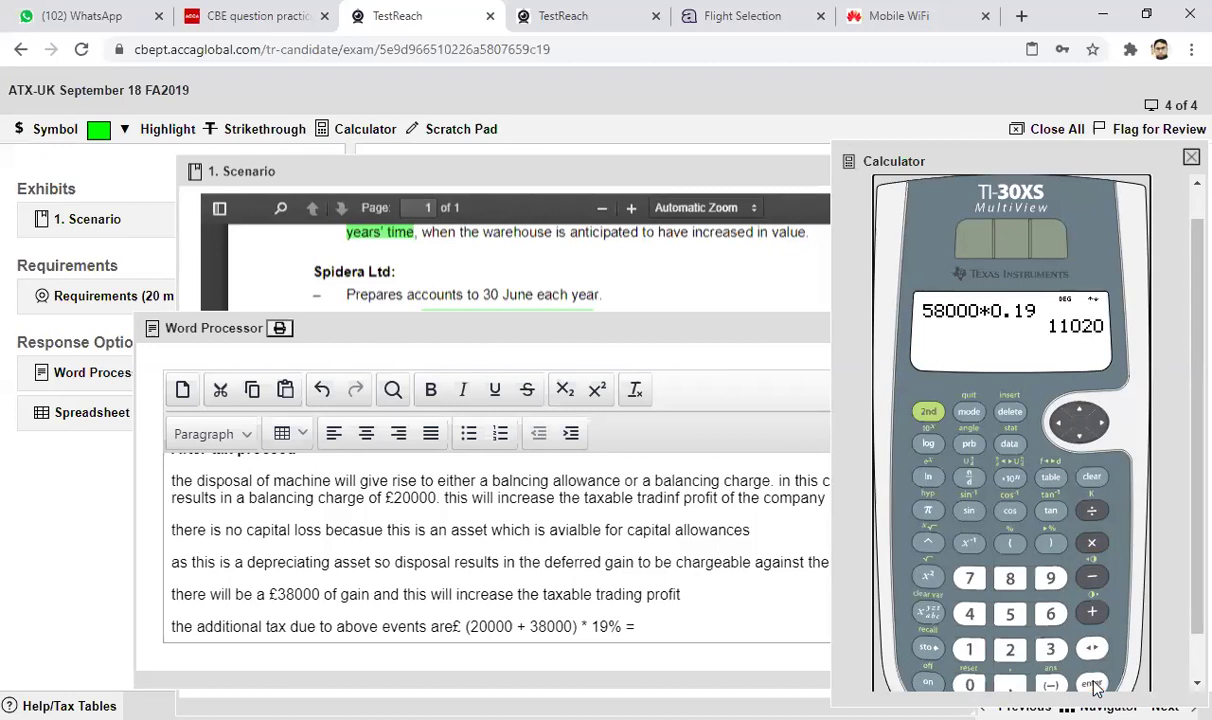
Enter 11020 after the pound symbol, put a space before it, remove the trailing equals sign and close the calculator.
left_click(459, 627)
type("11020")
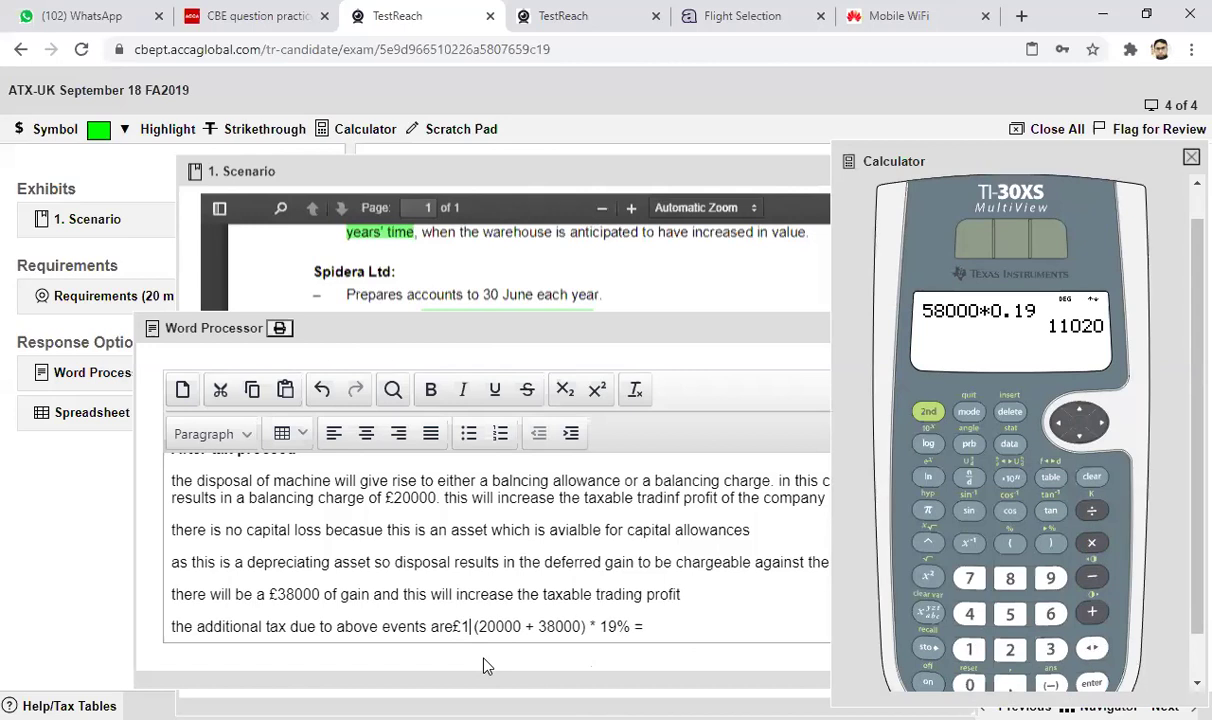
left_click(454, 626)
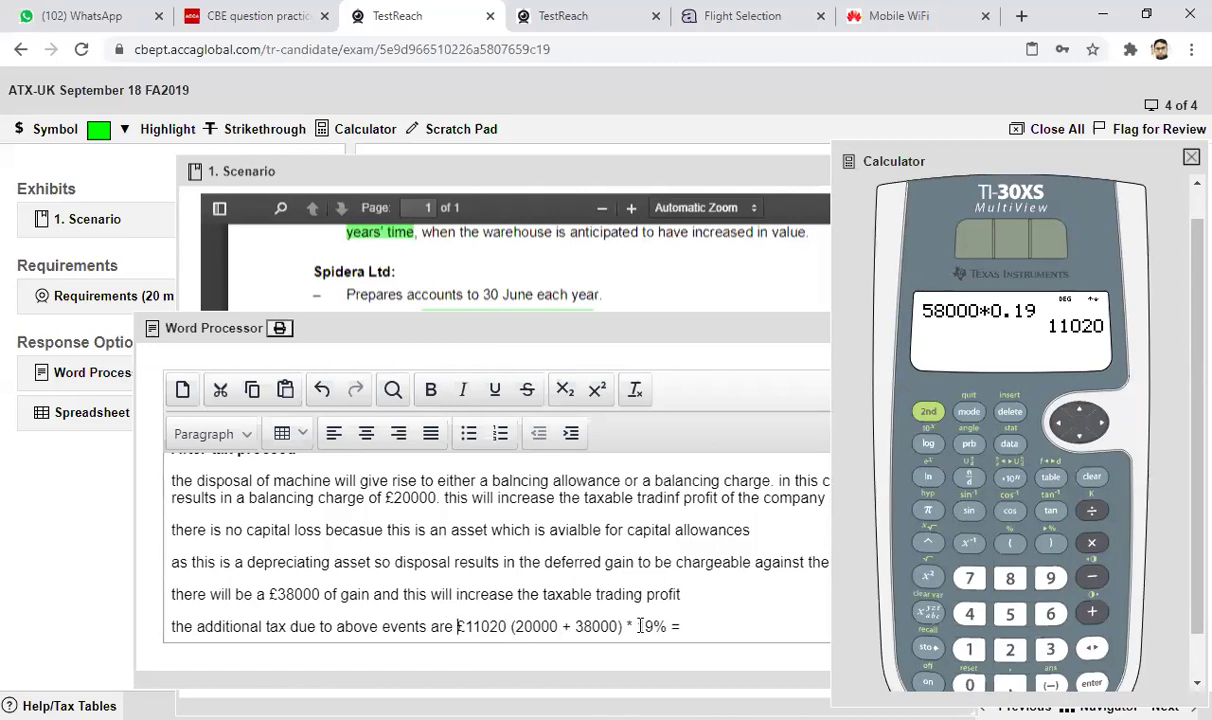
key("BackSpace")
key("BackSpace")
left_click(1190, 160)
Add the line "after tax proceed is £ (20000 - 11020)" below the additional tax line, using the symbol tool for the pound sign.
left_click_drag(728, 326, 730, 266)
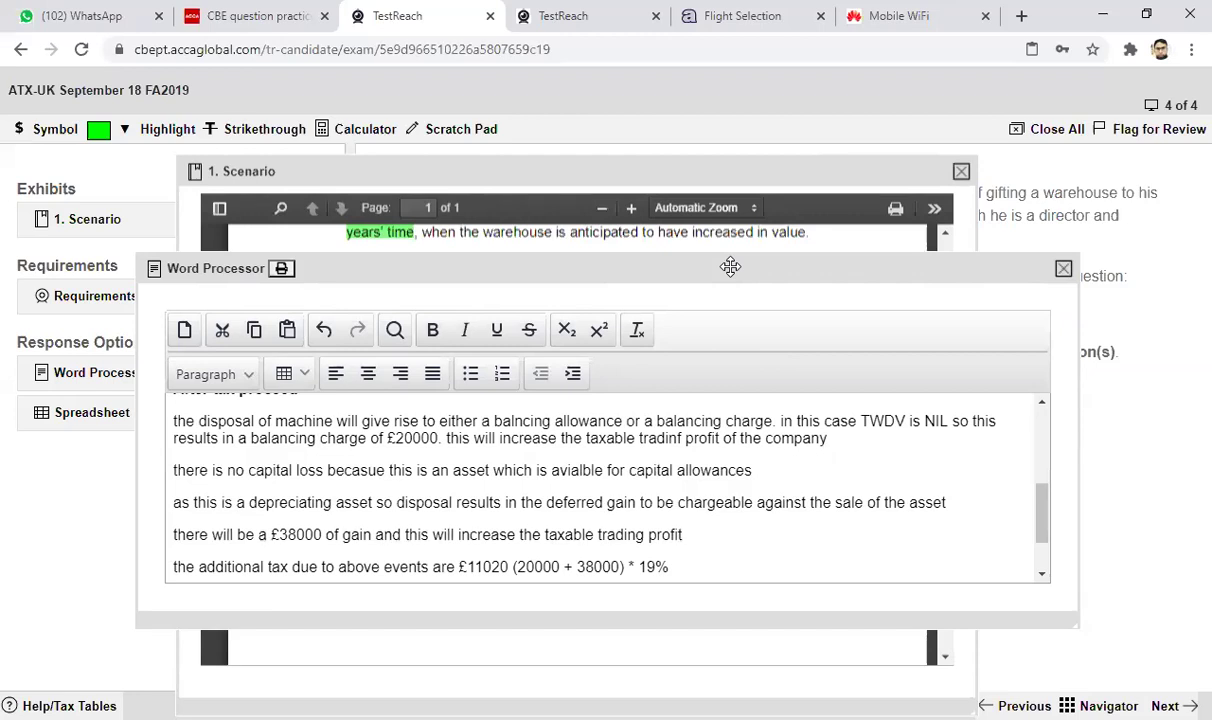
left_click(691, 569)
key("Return")
type("af")
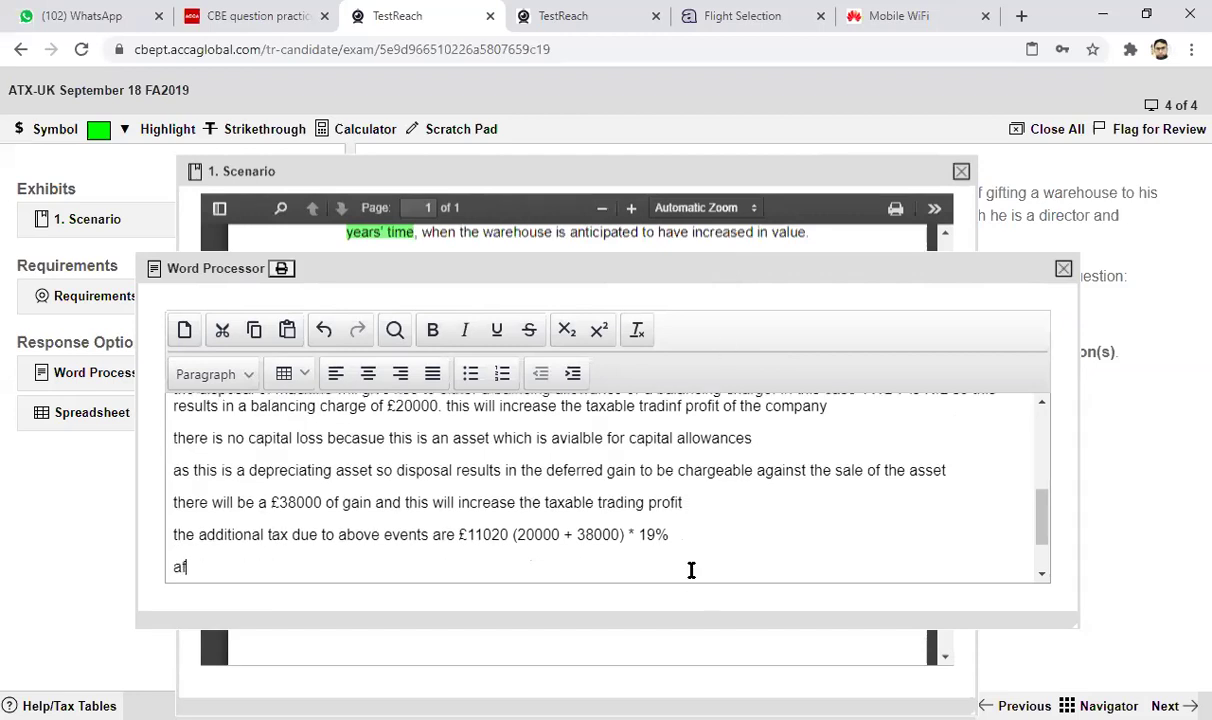
type("ter tax proceed is")
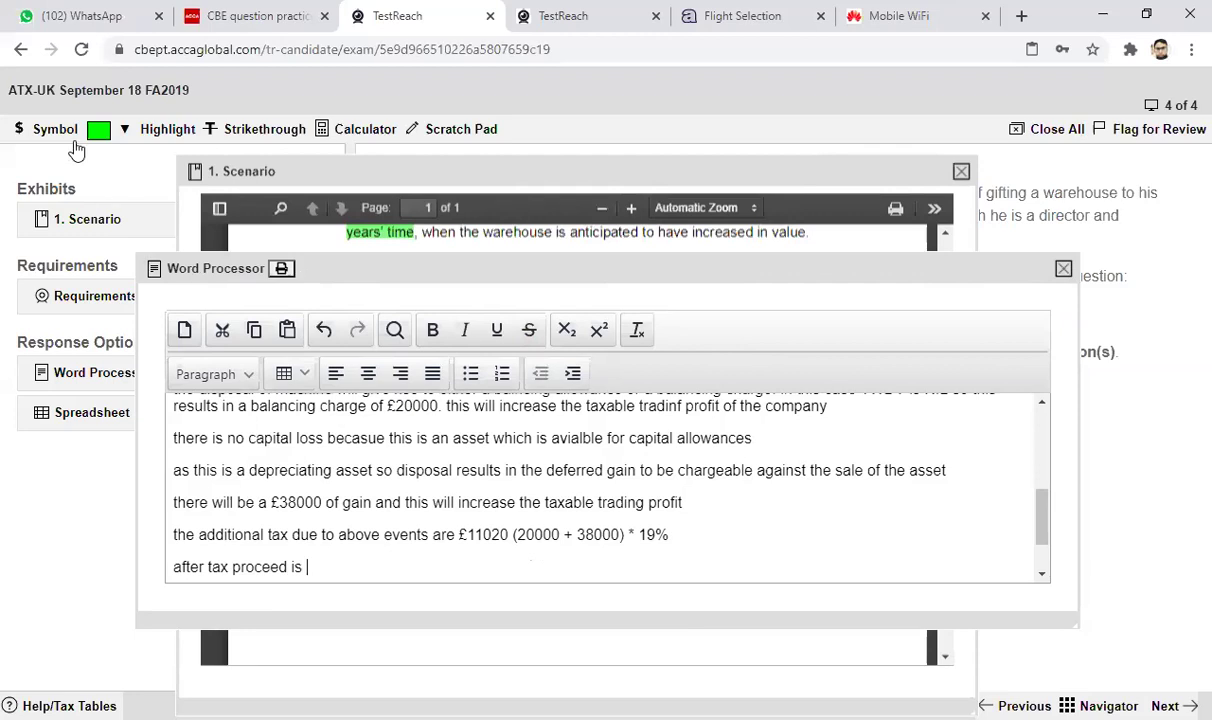
left_click(74, 143)
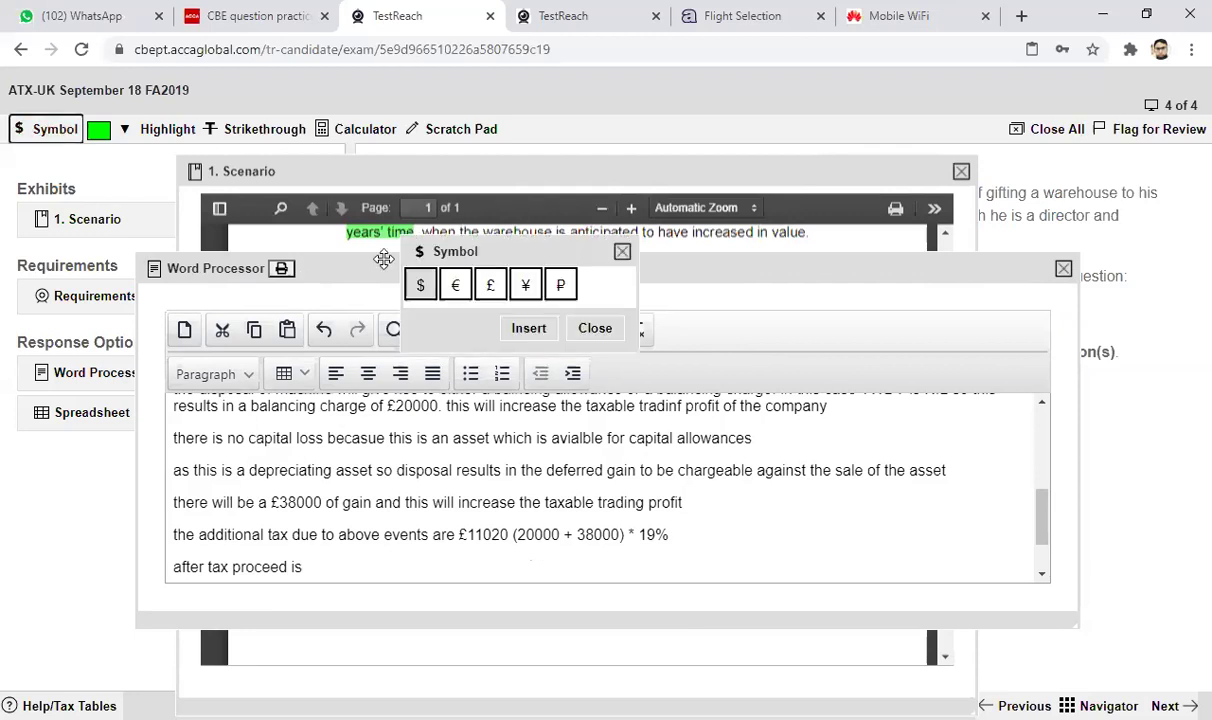
left_click(489, 287)
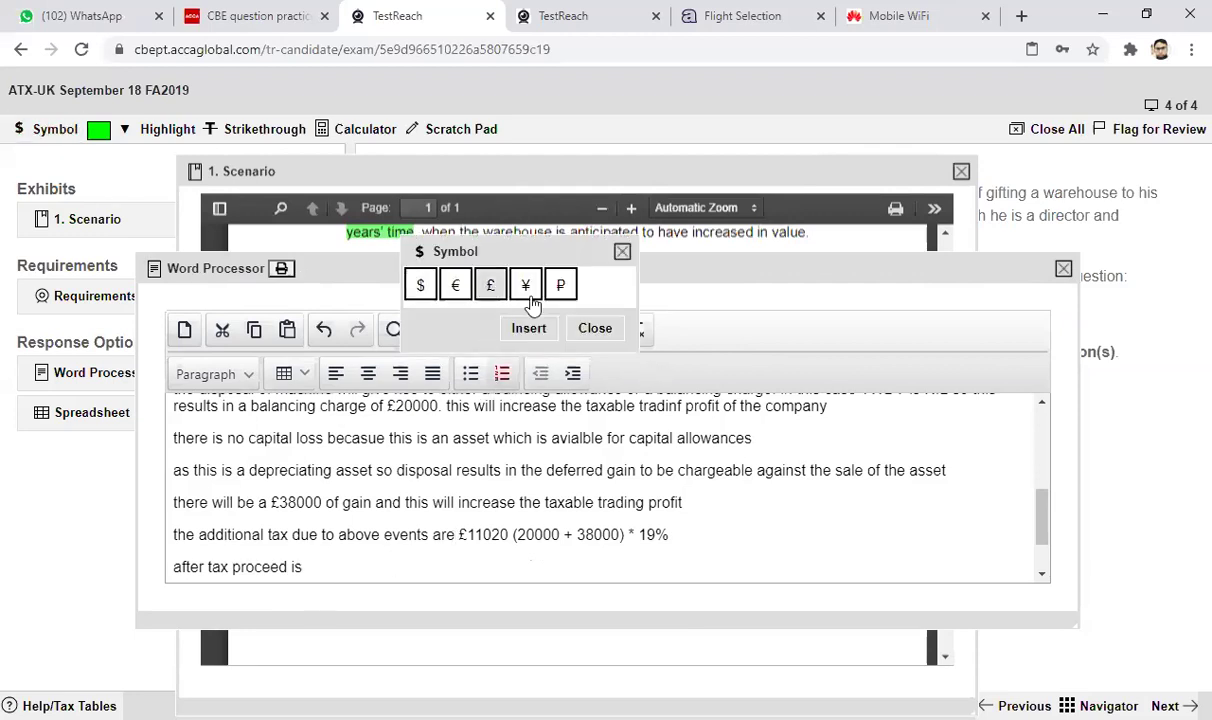
left_click(528, 329)
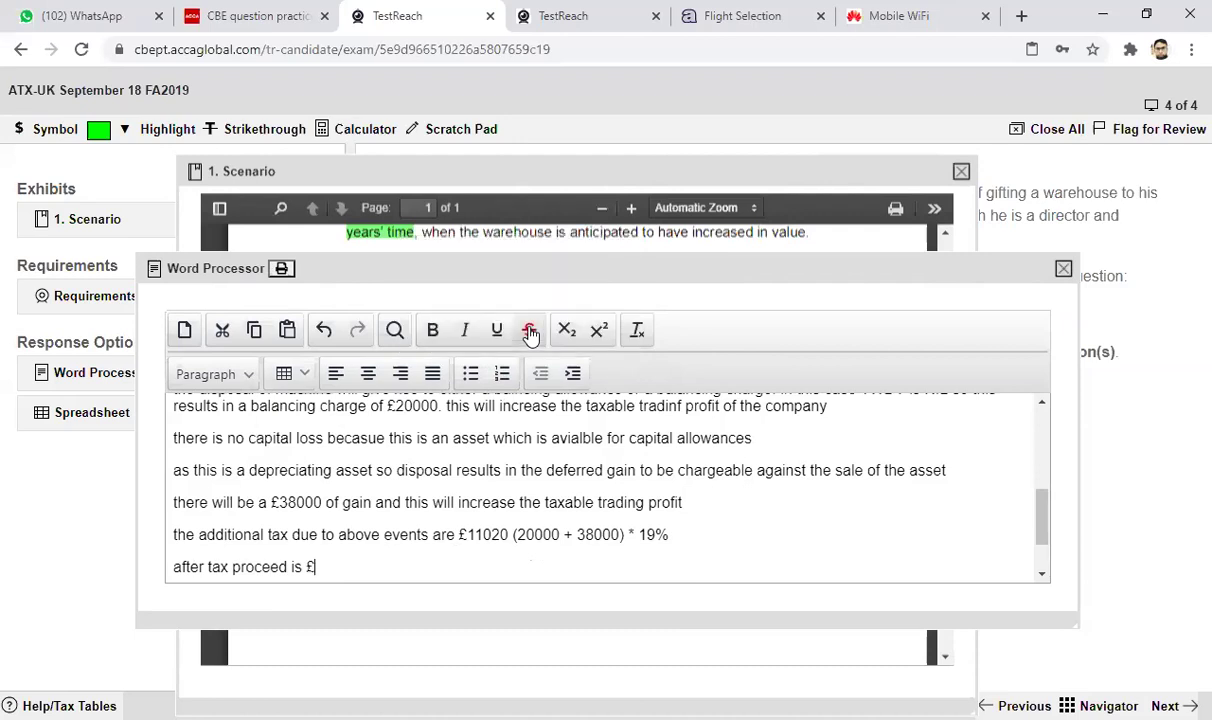
type("(20000 - 1102")
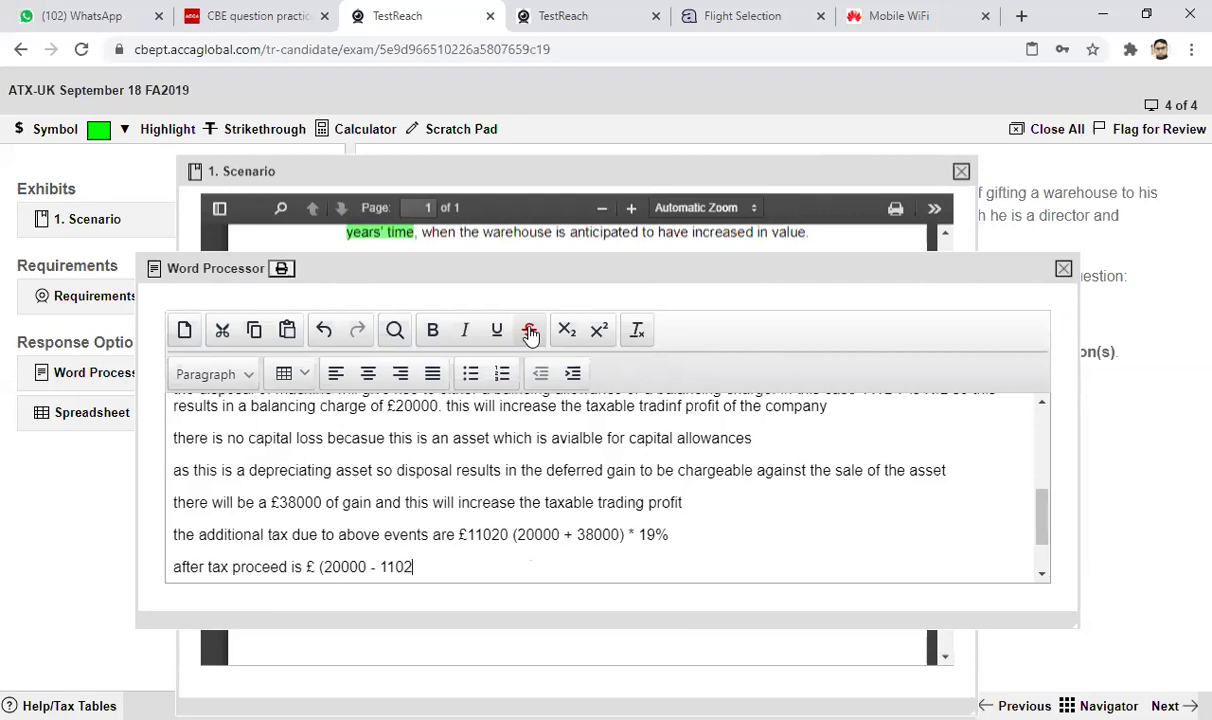
type("0)")
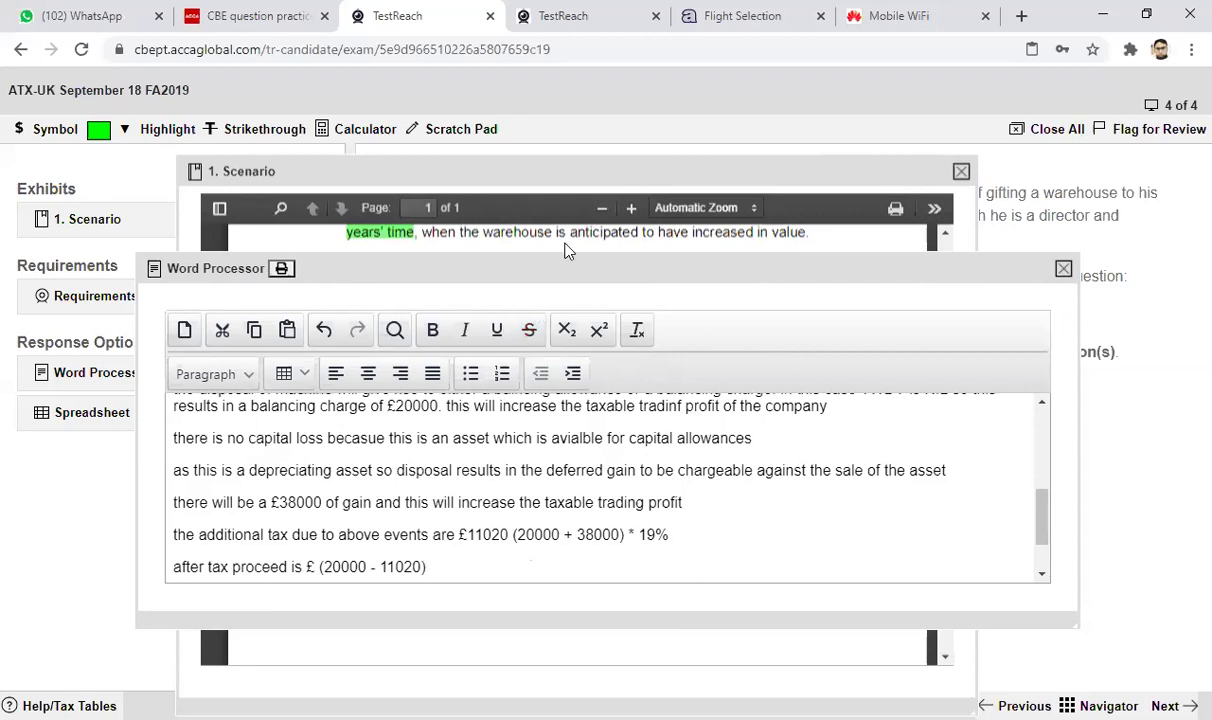
left_click(352, 132)
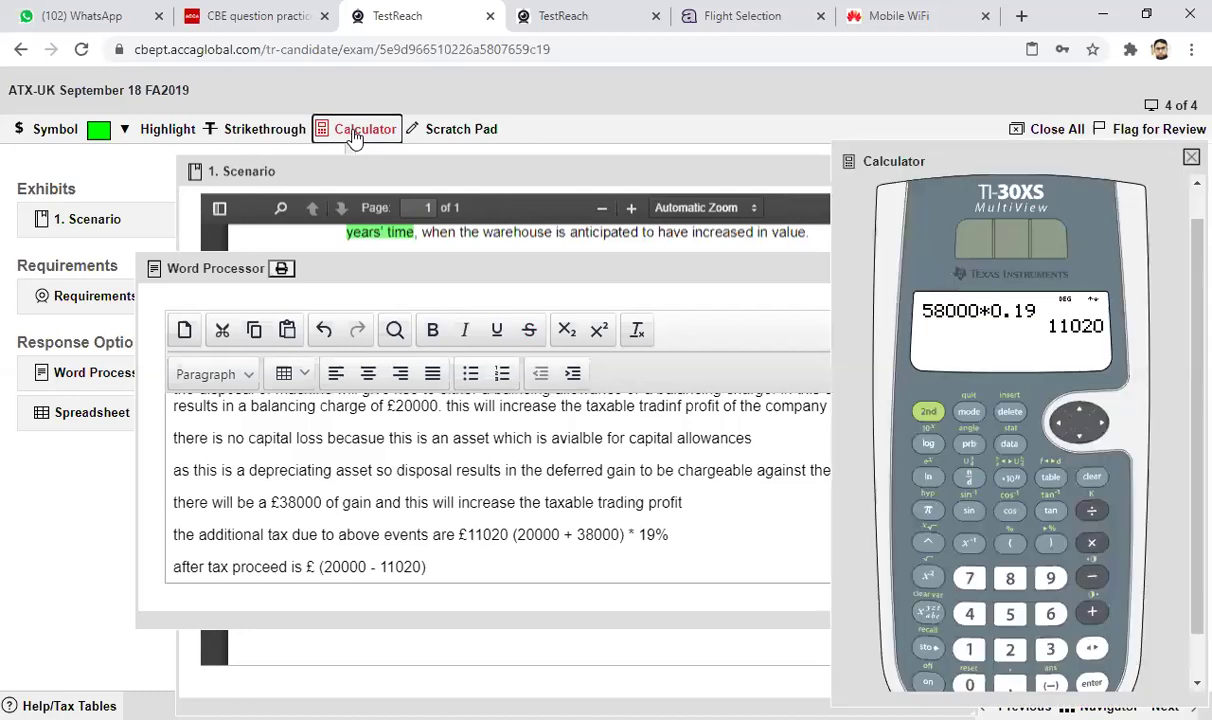
left_click(1091, 478)
left_click(1010, 649)
left_click(969, 685)
left_click(969, 685)
left_click(969, 685)
left_click(969, 685)
left_click(1092, 577)
left_click(969, 650)
left_click(969, 650)
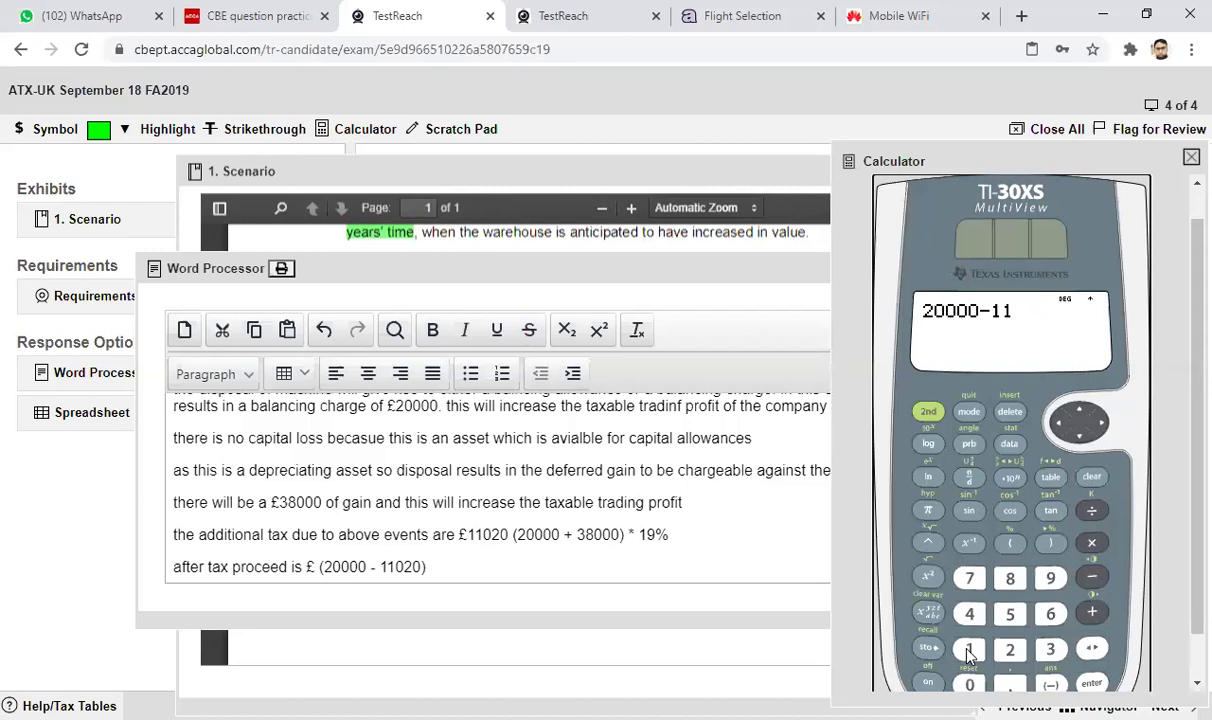
left_click(969, 685)
left_click(1010, 650)
left_click(969, 685)
key("Return")
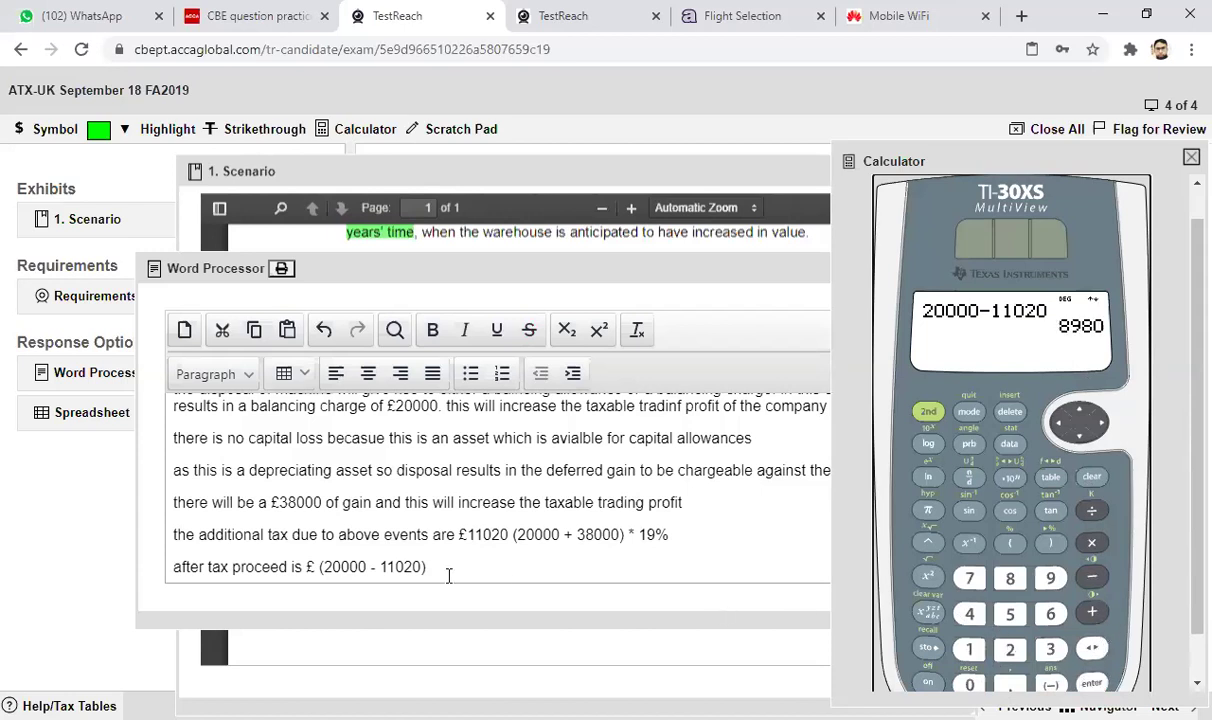
Enter 8980 after the pound symbol in the after tax proceed line and close the calculator.
left_click(310, 567)
type("8980")
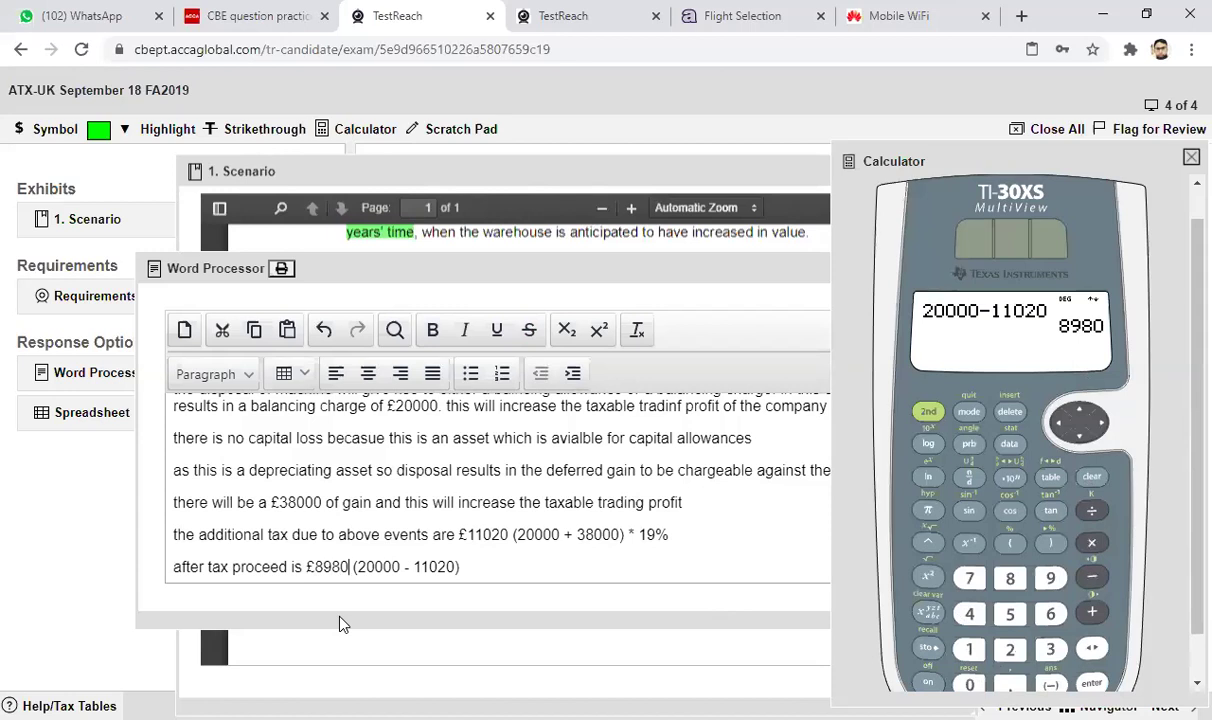
left_click(1190, 159)
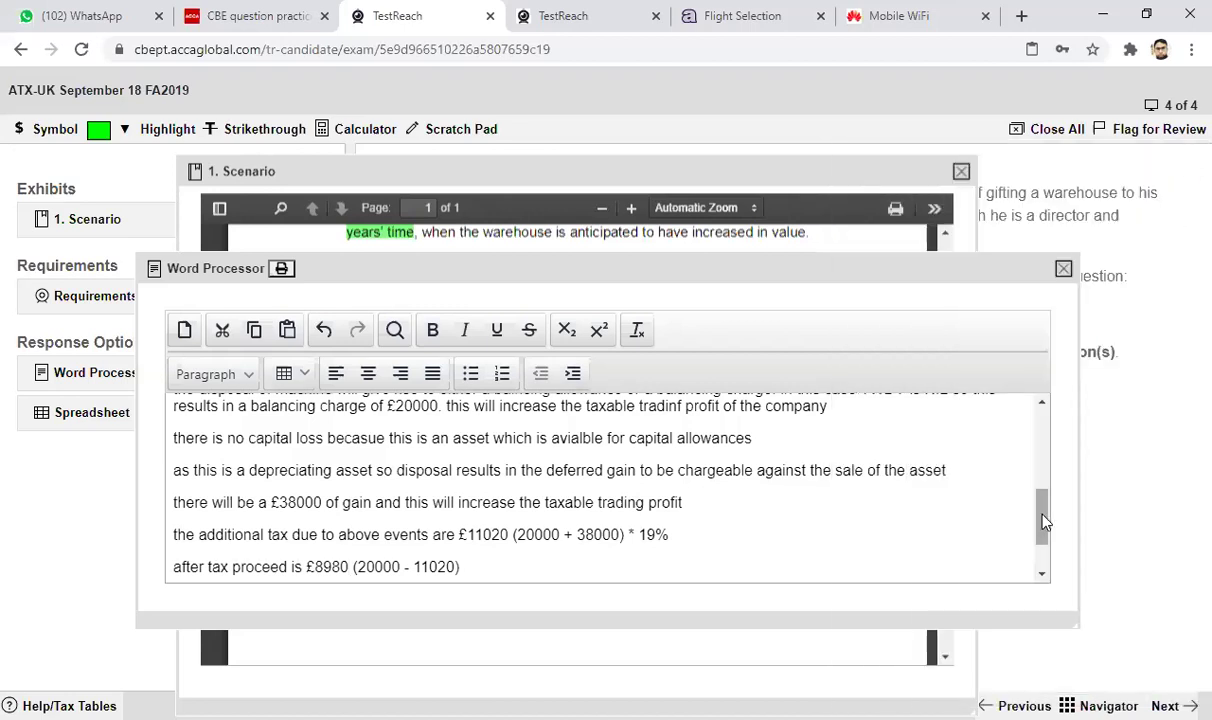
Review the written answer from the gift relief section to its last line, and check the question statuses in the Navigator.
left_click_drag(1043, 520, 1038, 434)
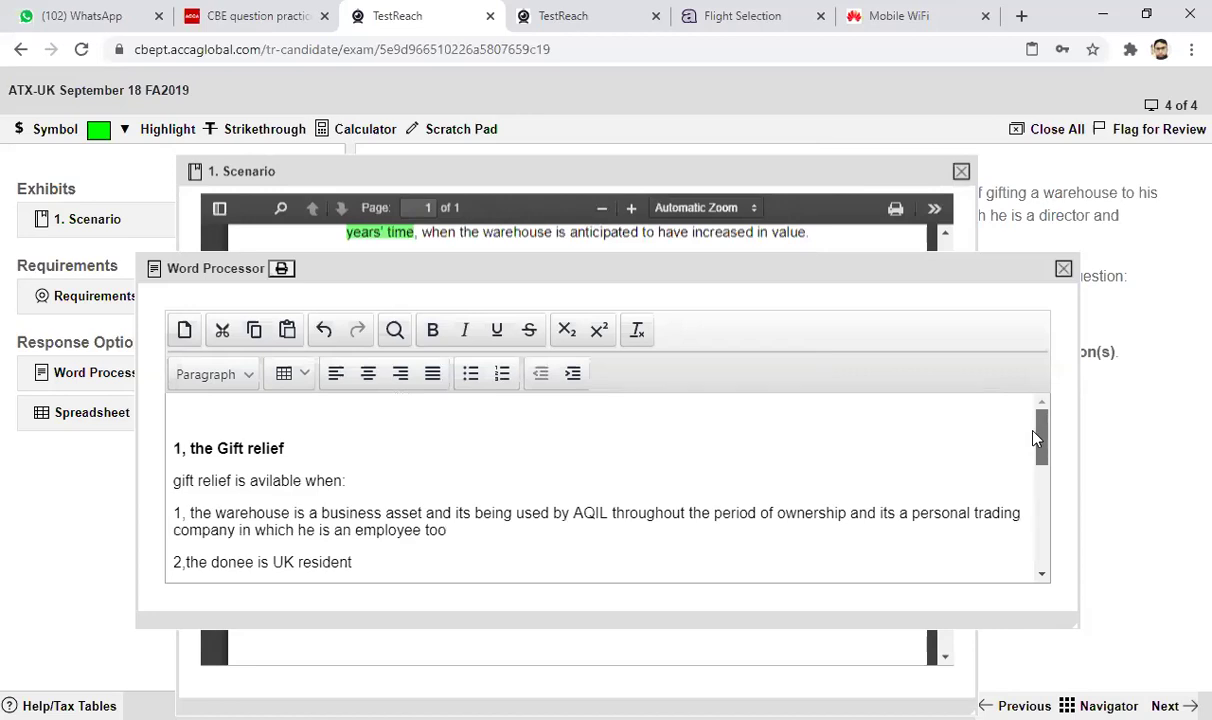
left_click_drag(1036, 436, 1030, 462)
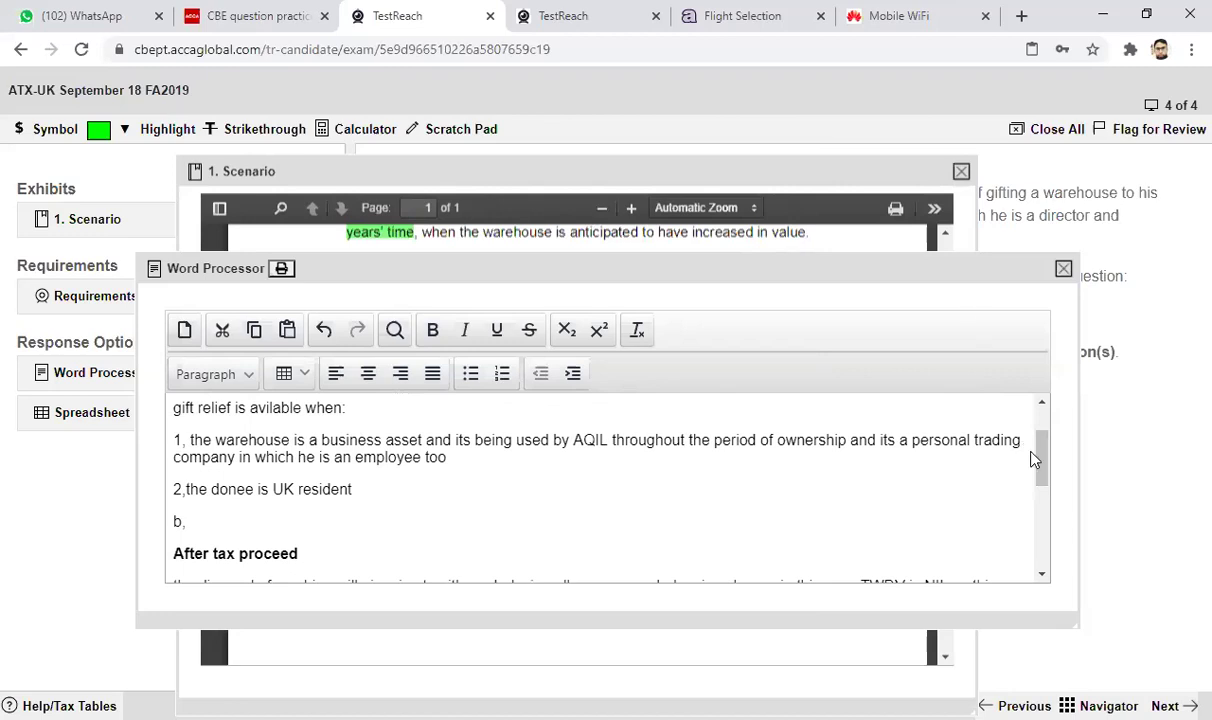
left_click_drag(1035, 460, 1041, 520)
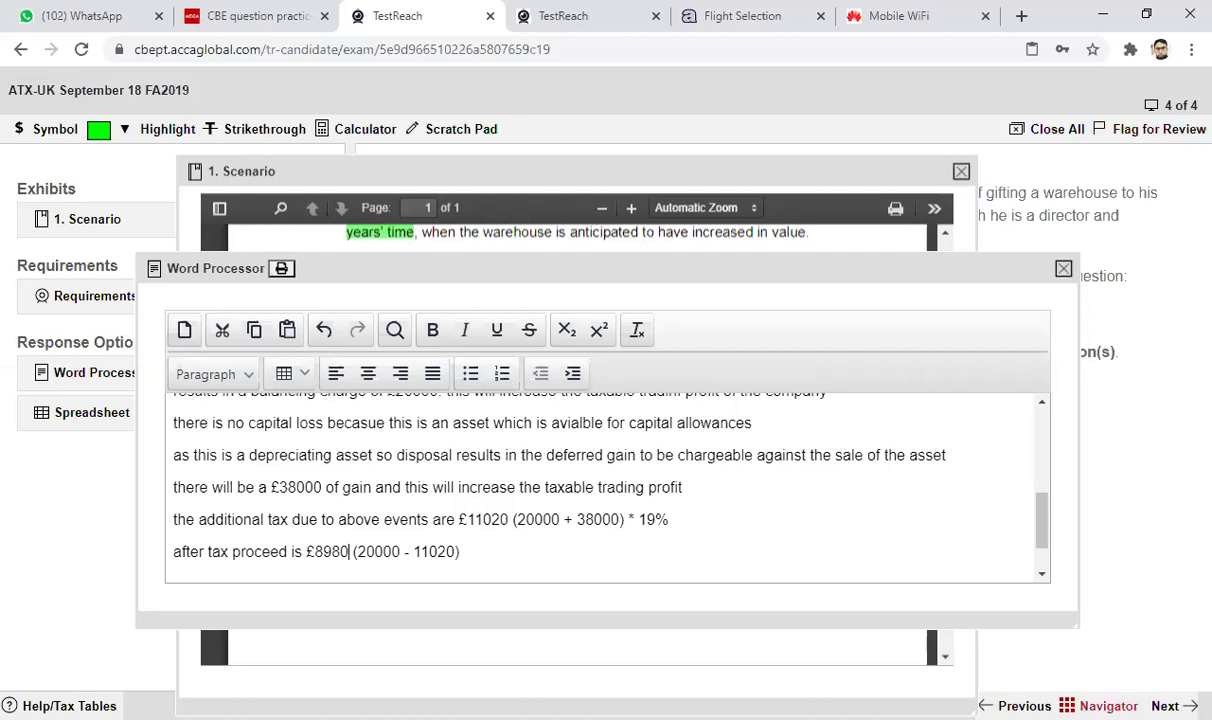
left_click(1100, 706)
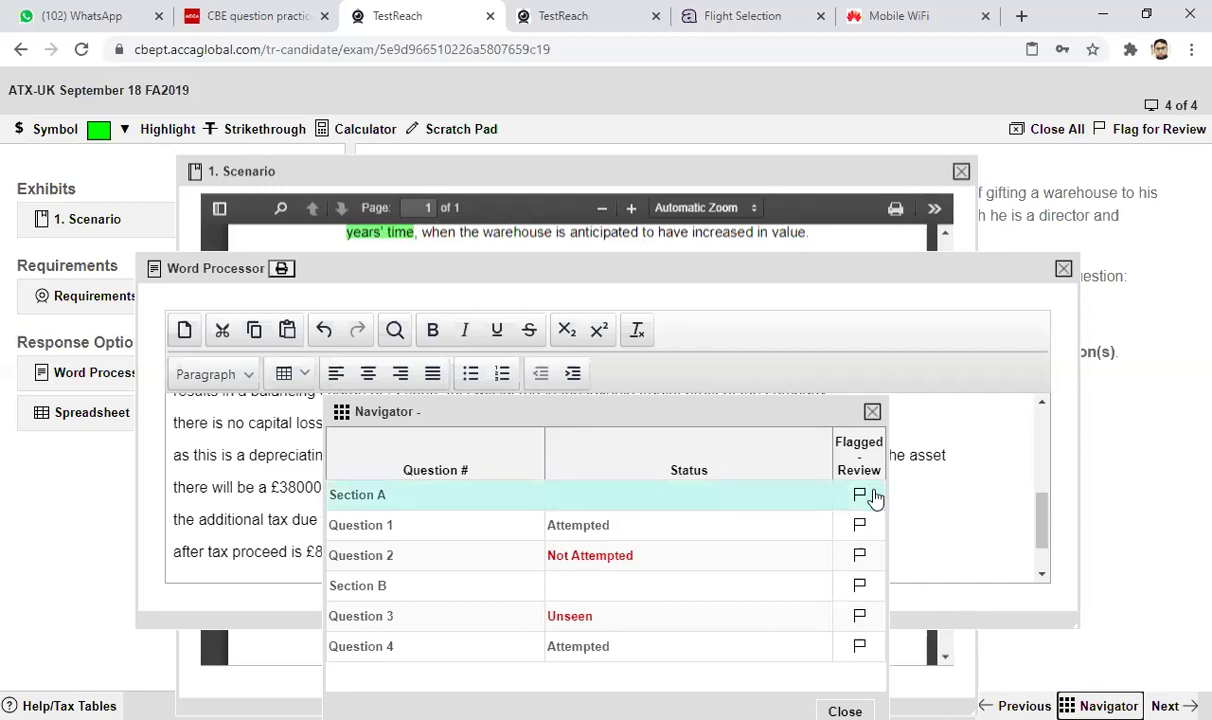
left_click(872, 413)
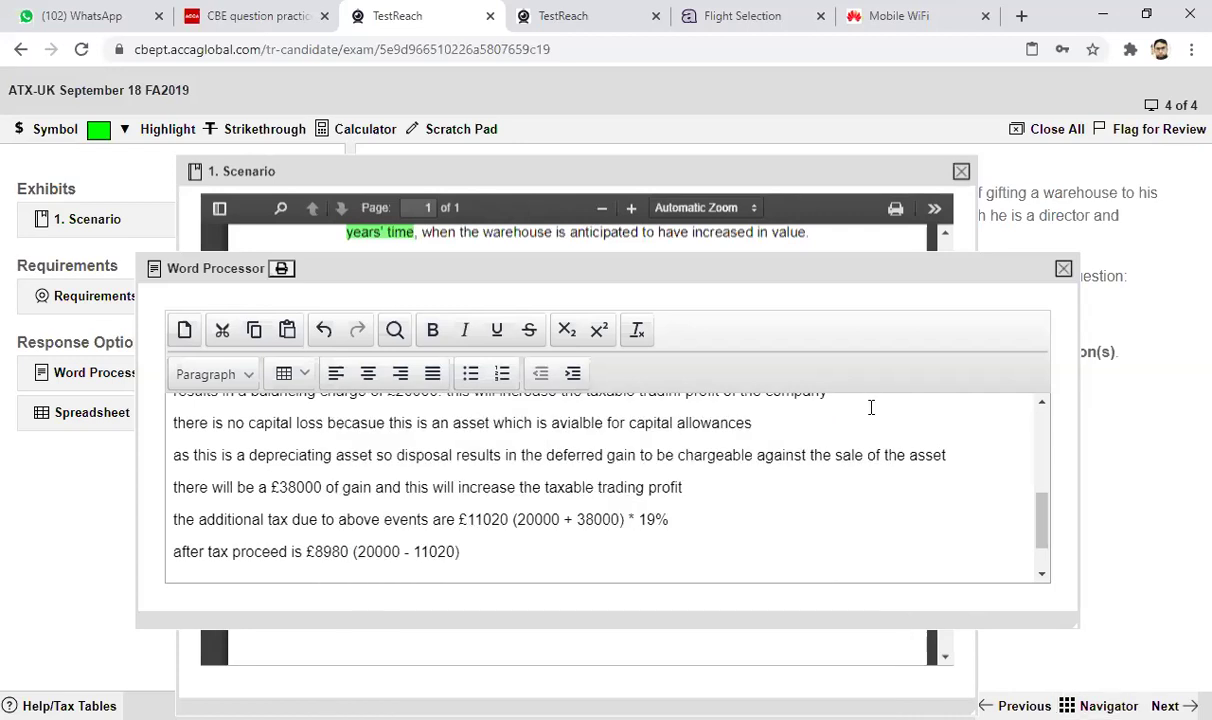